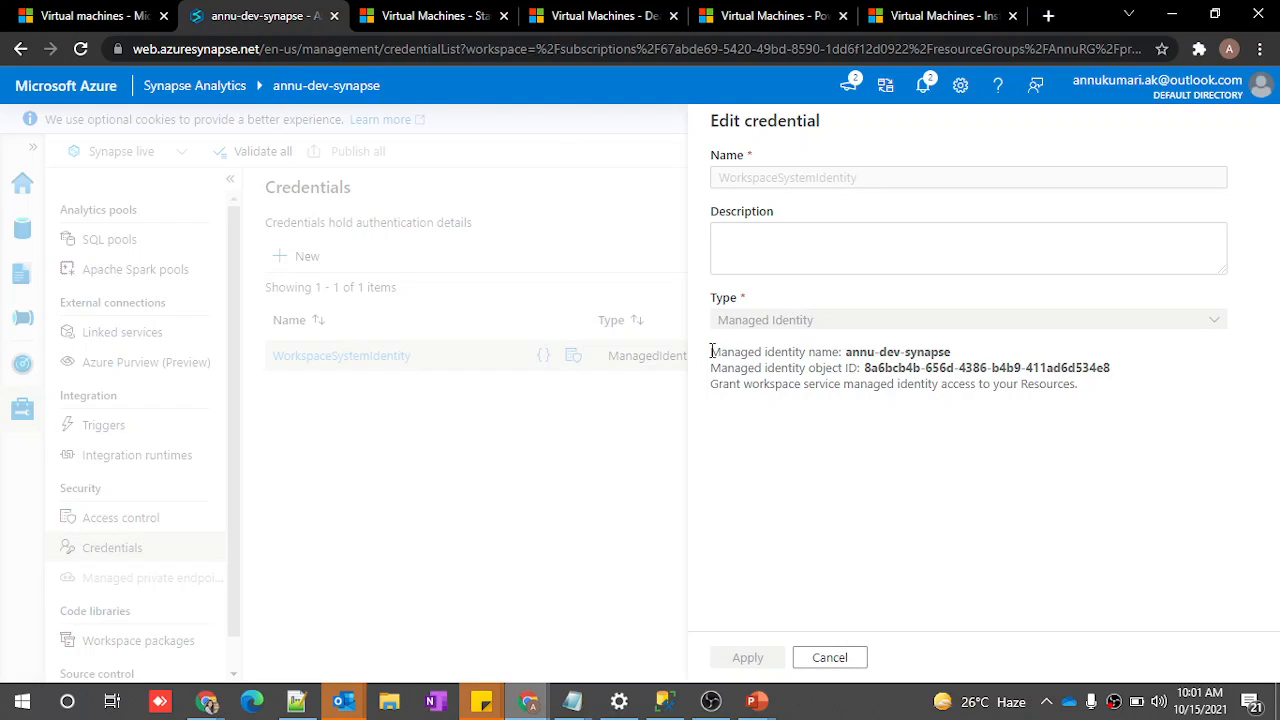
Copy the managed identity name from the WorkspaceSystemIdentity credential and switch to the Azure portal's virtual machines list
drag(711, 351, 829, 355)
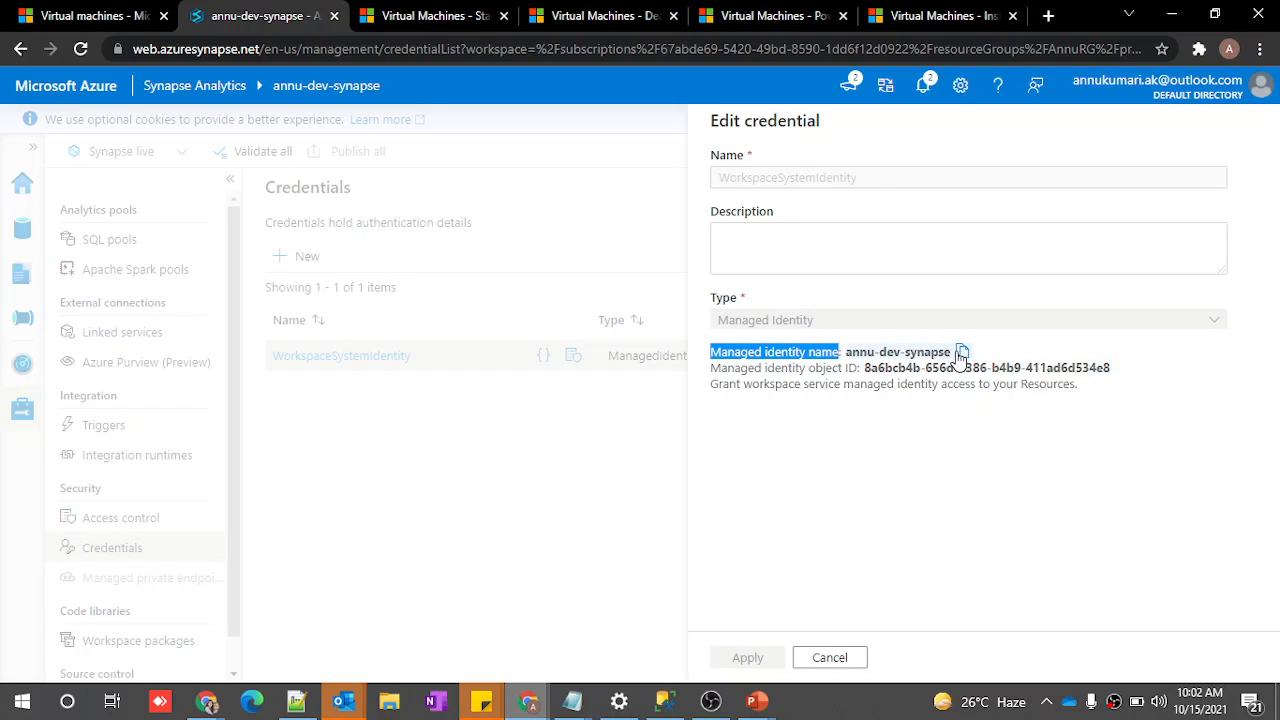
click(961, 355)
mouse_move(528, 701)
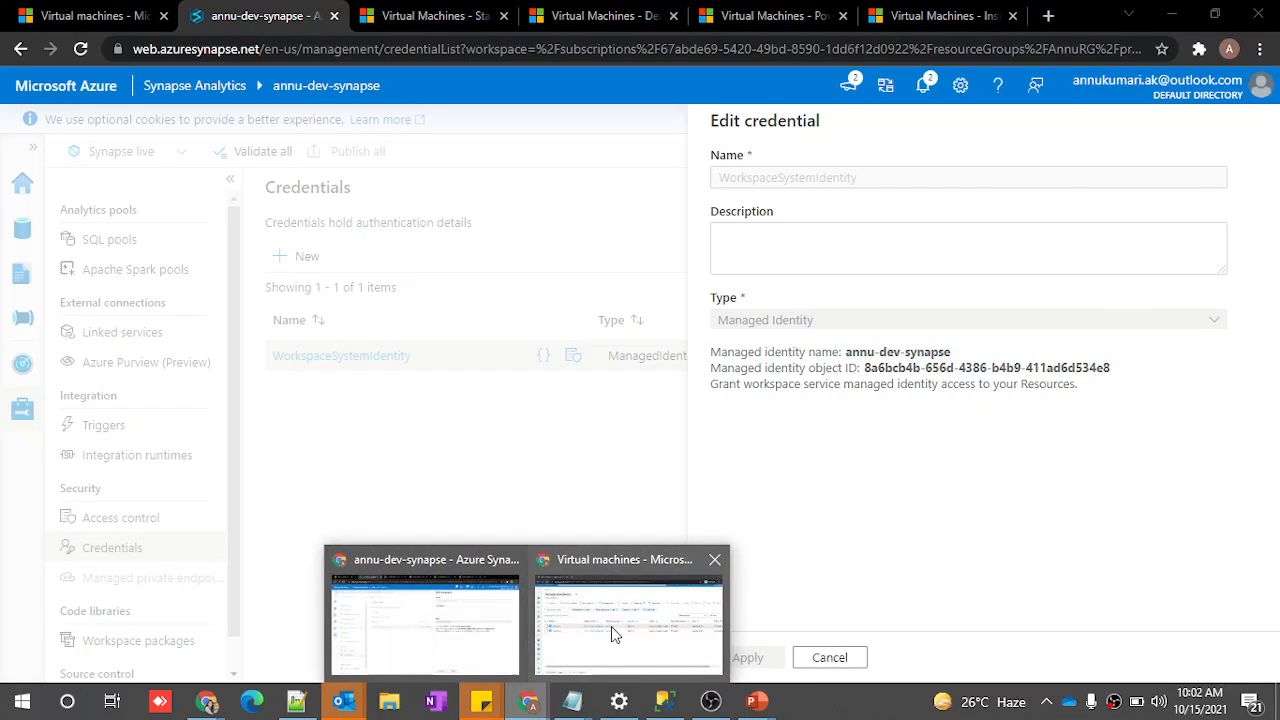
click(635, 615)
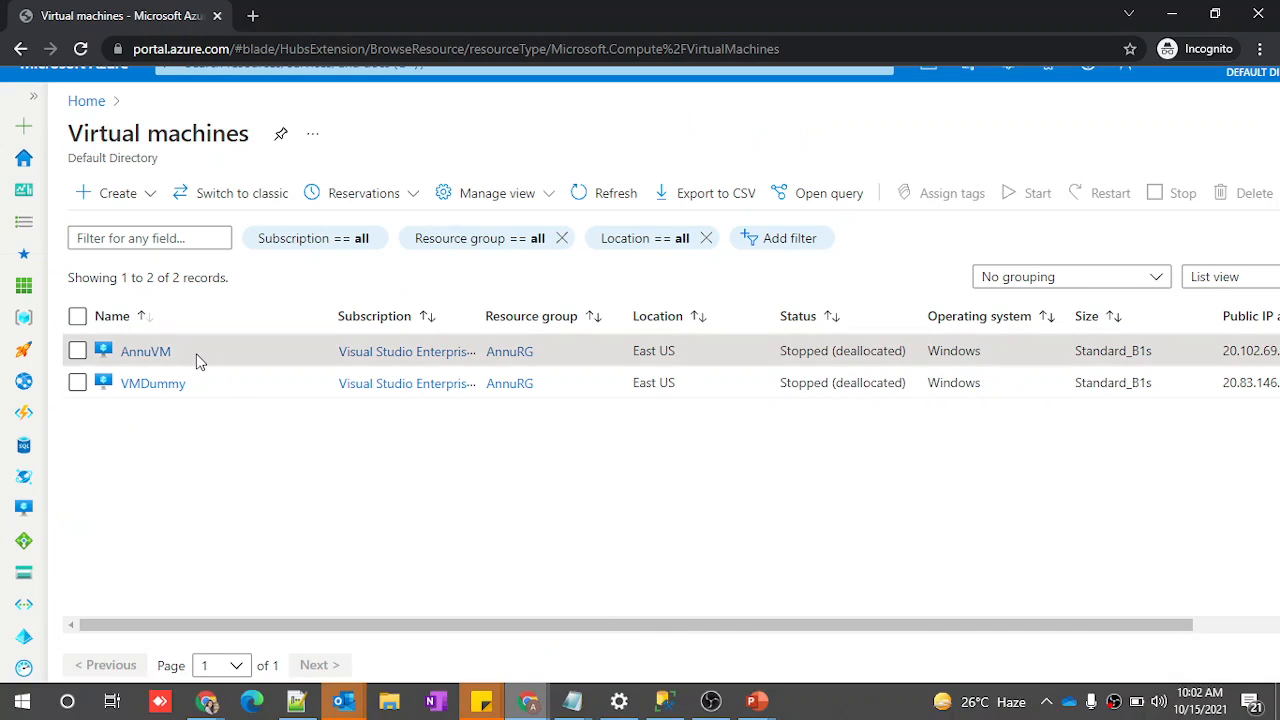
Start a role assignment in the access control settings of AnnuVM and select annu-dev-synapse as its member
click(130, 362)
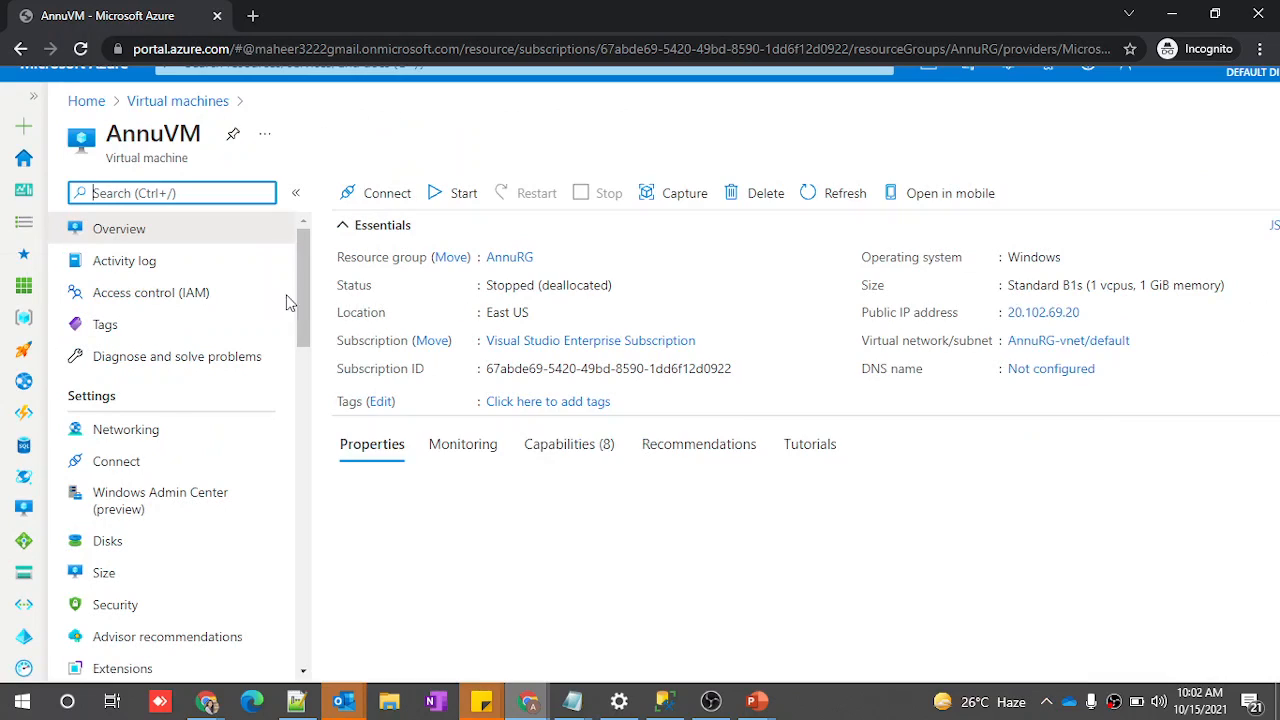
click(210, 294)
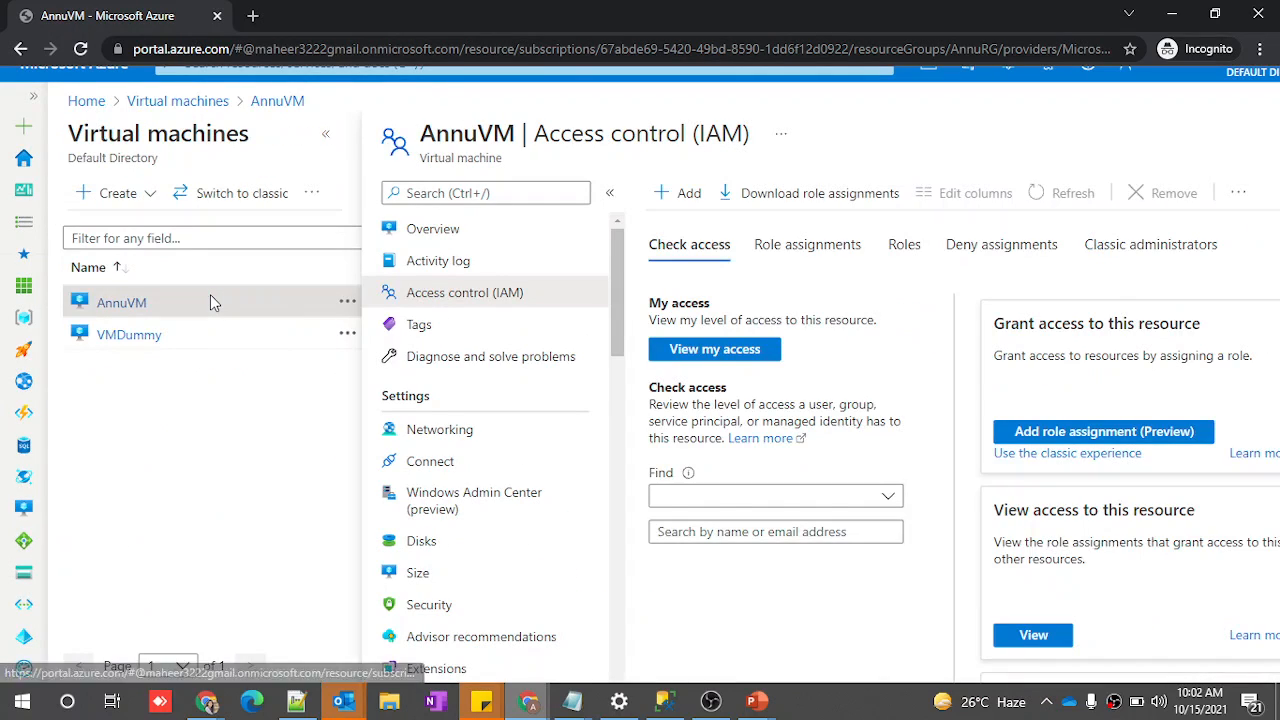
click(668, 192)
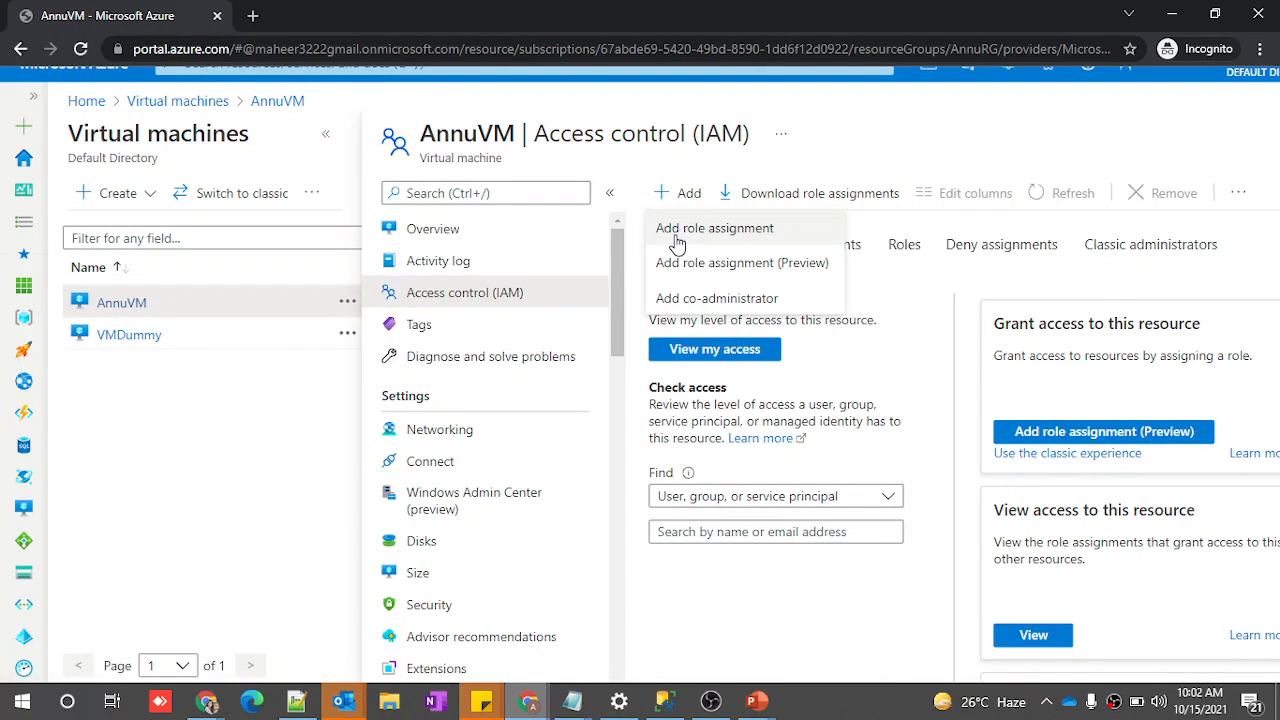
click(682, 238)
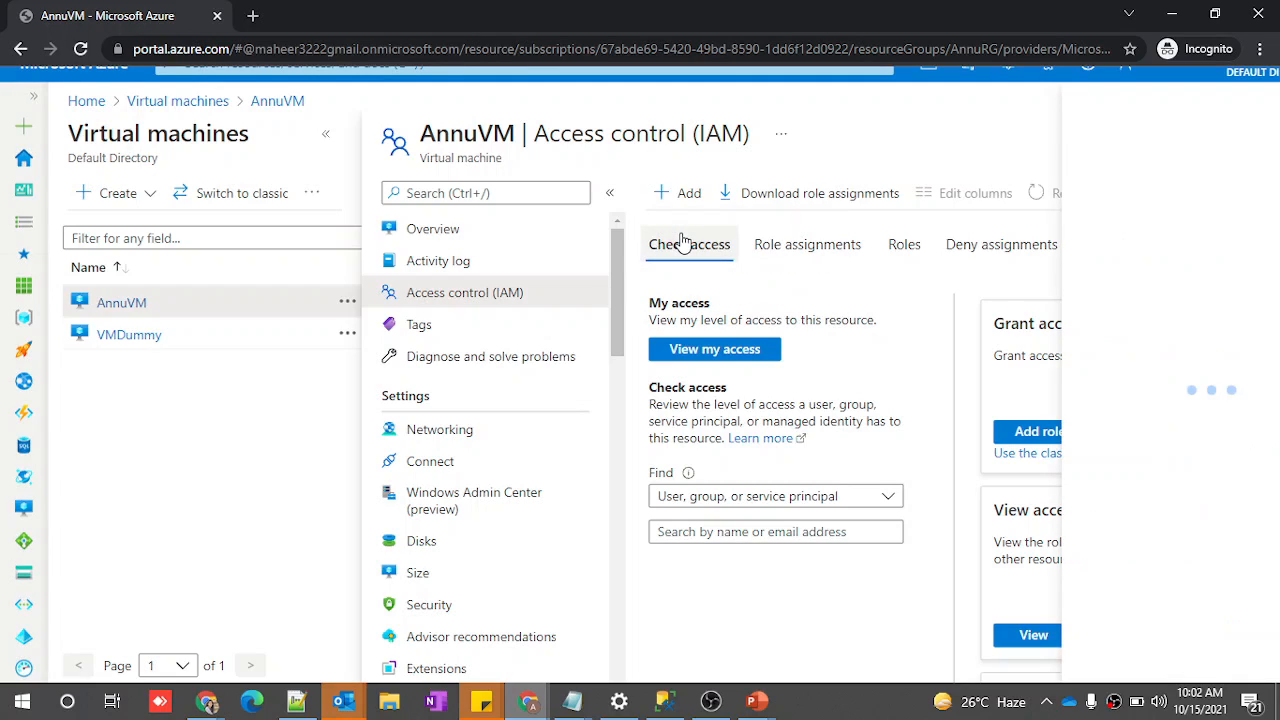
click(1015, 303)
key(ctrl+v)
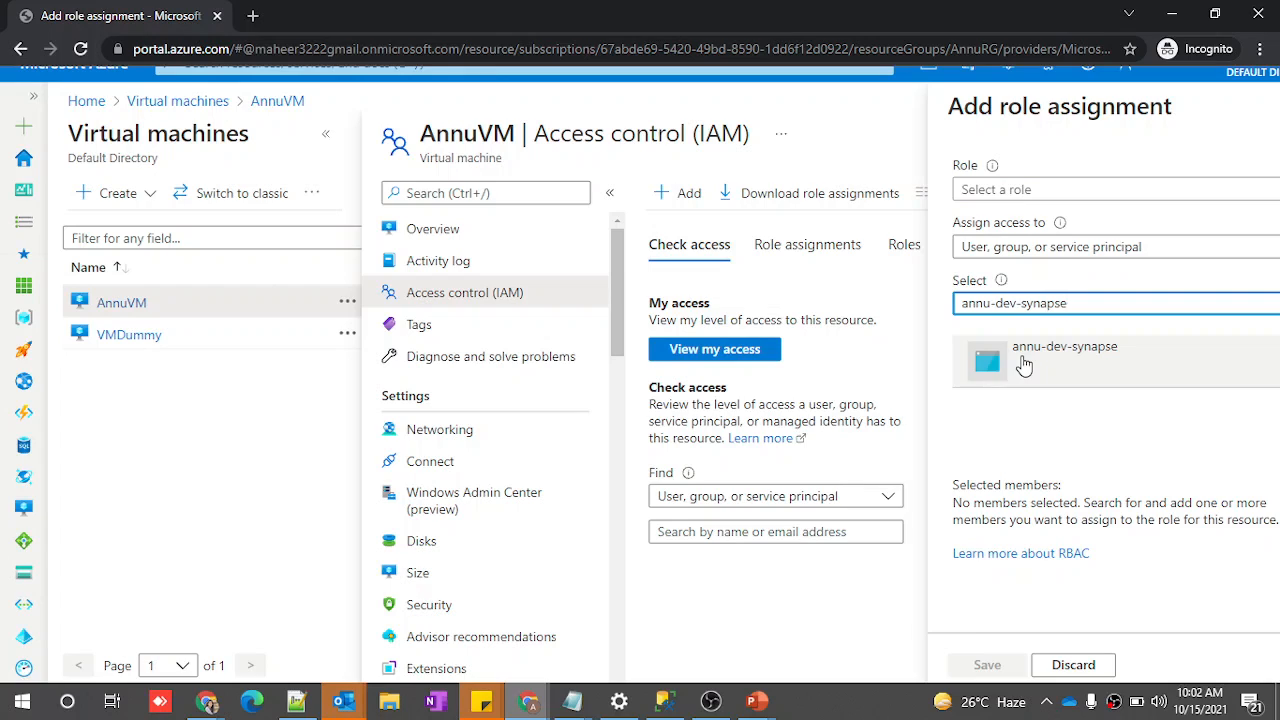
click(1024, 366)
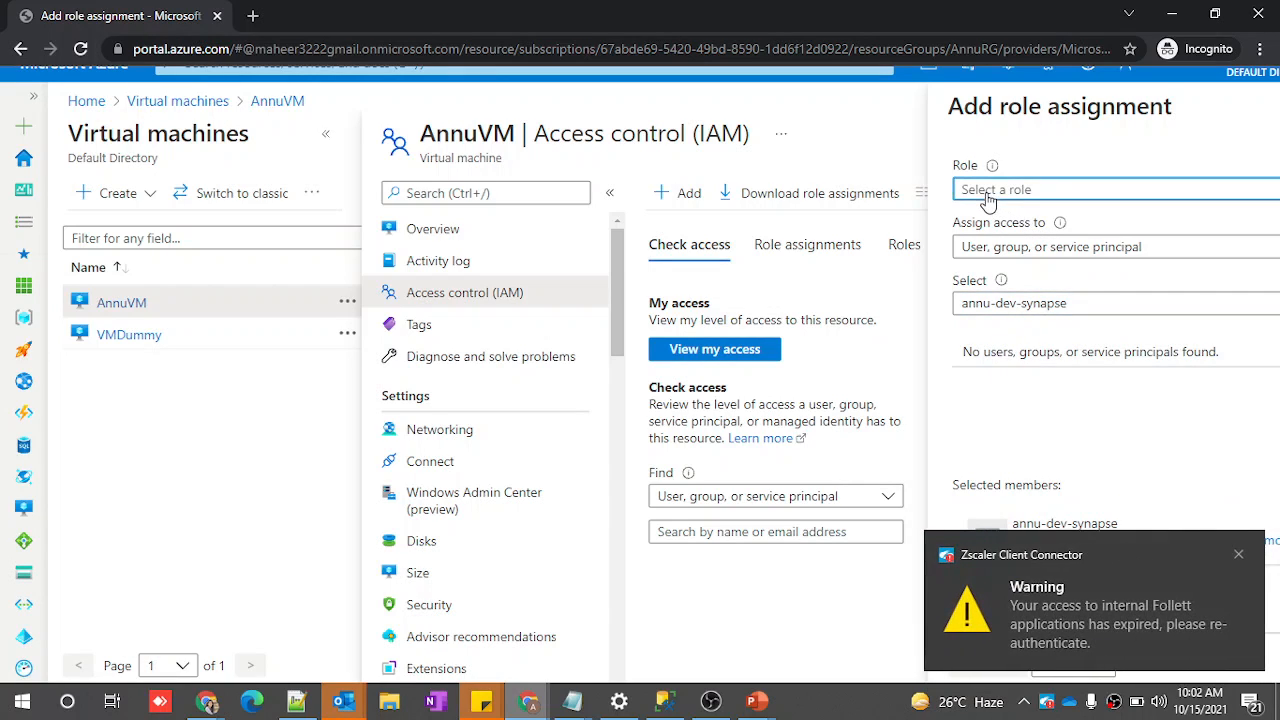
Set the role to Virtual Machine Contributor and save the role assignment for AnnuVM
click(988, 196)
click(1240, 554)
click(955, 222)
text(vir)
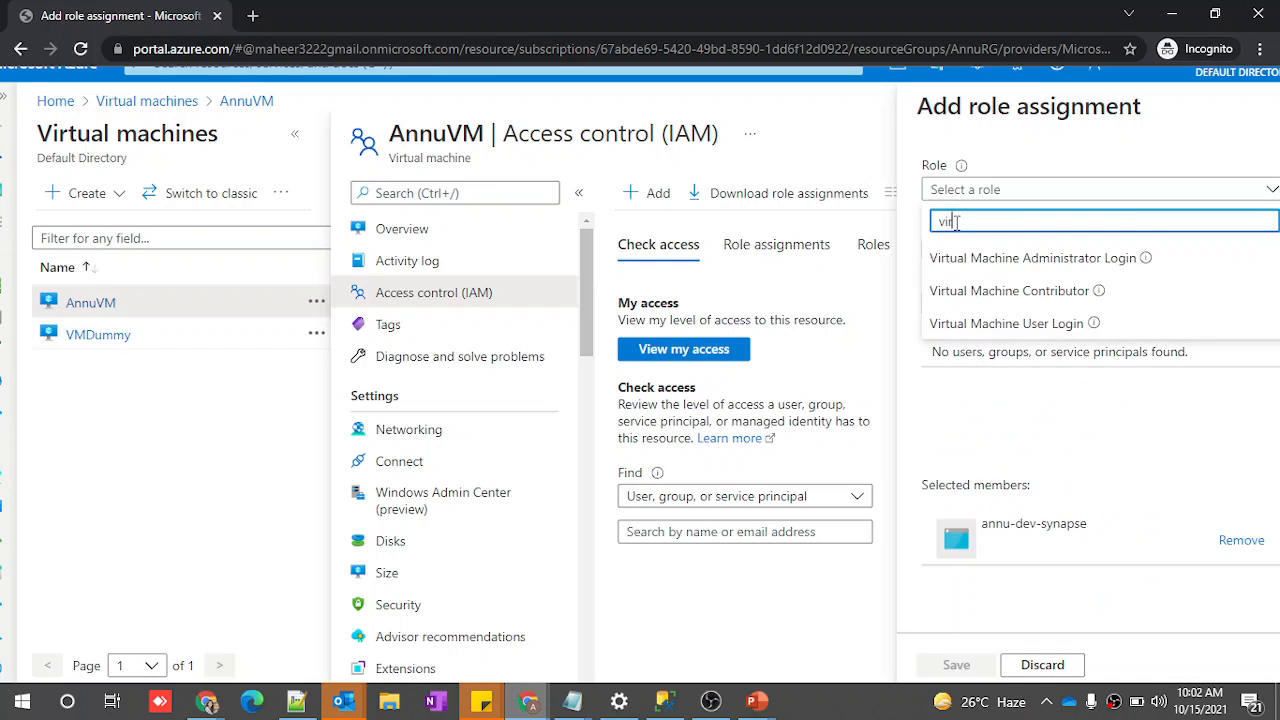
click(997, 291)
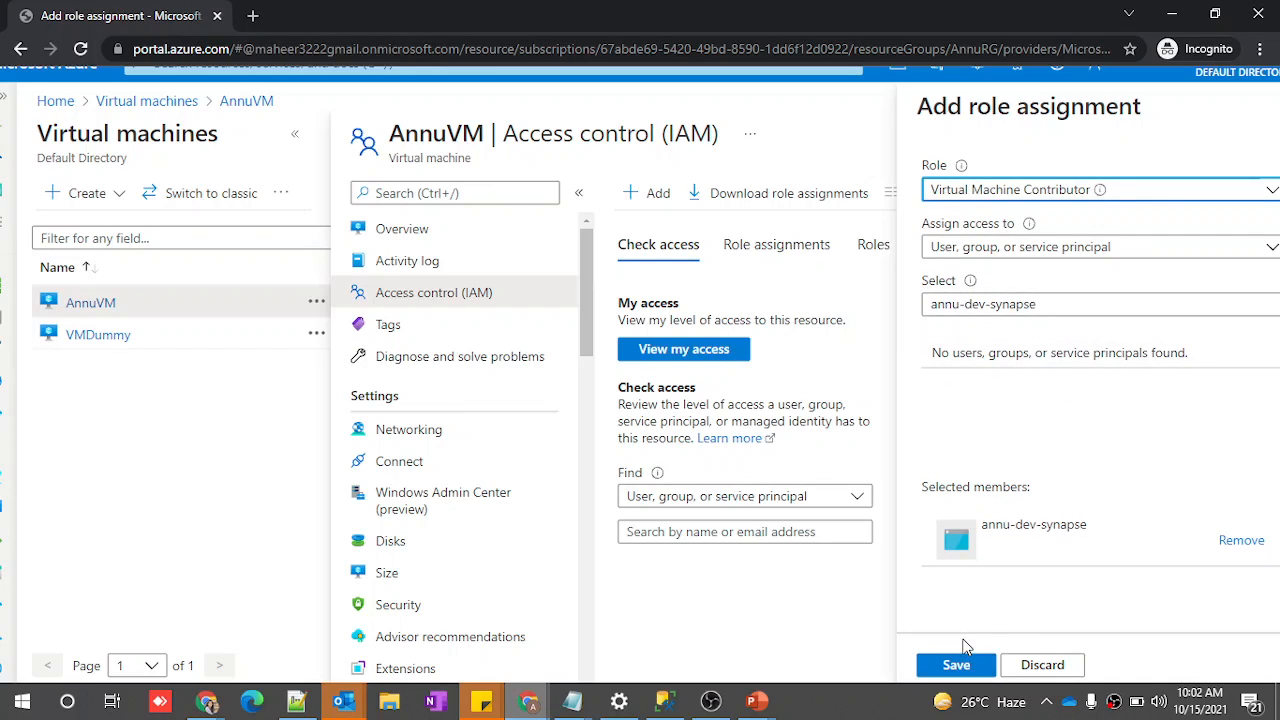
click(957, 665)
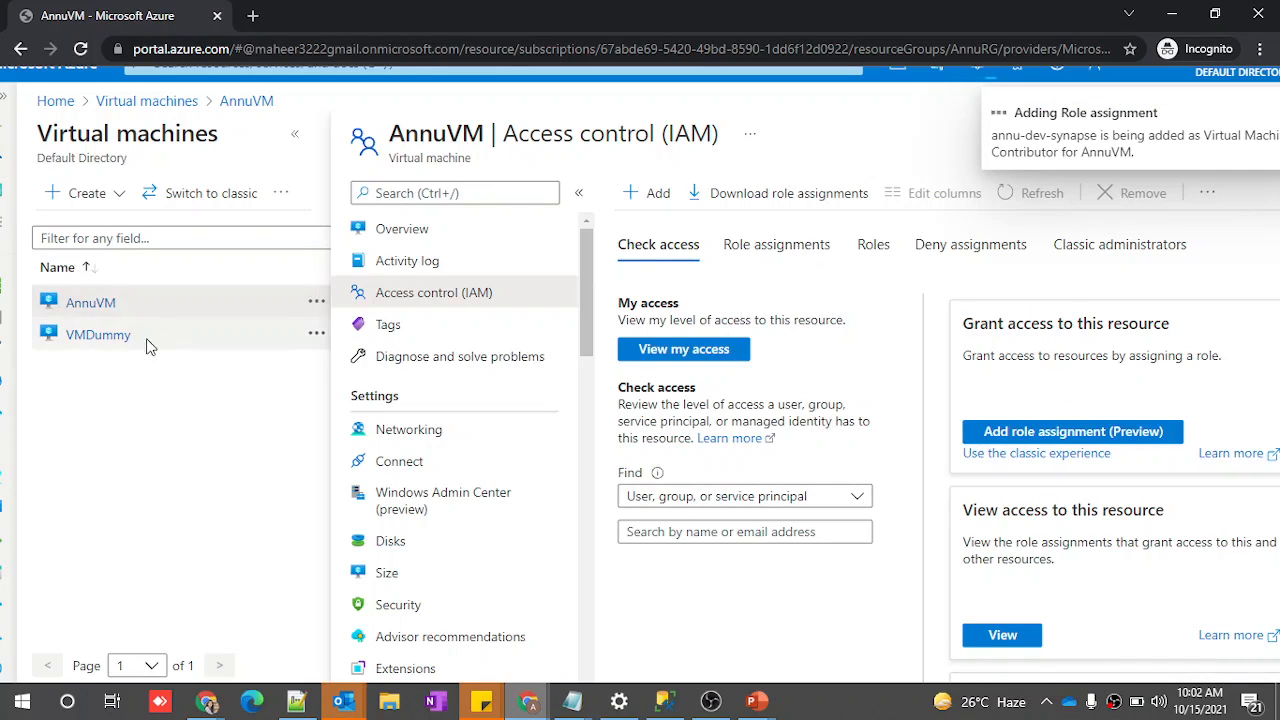
Start a role assignment in the access control settings of VMDummy and select annu-dev-synapse as its member
click(110, 337)
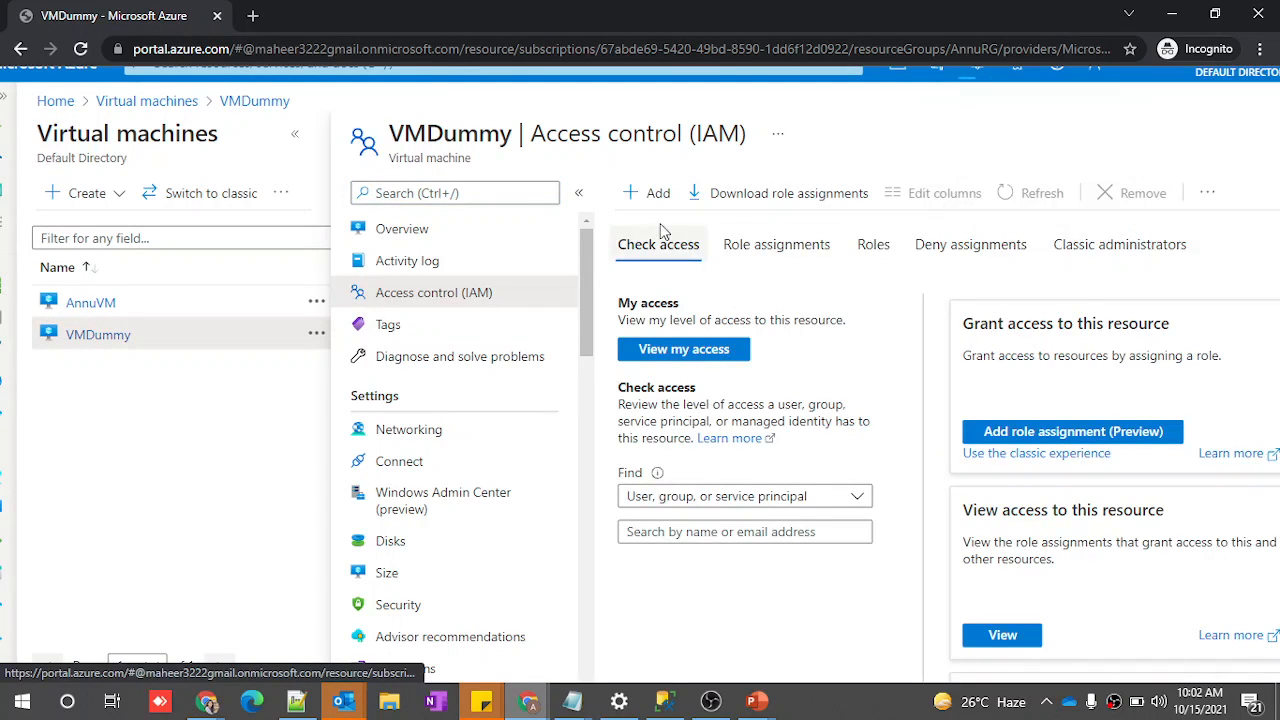
click(652, 193)
click(672, 226)
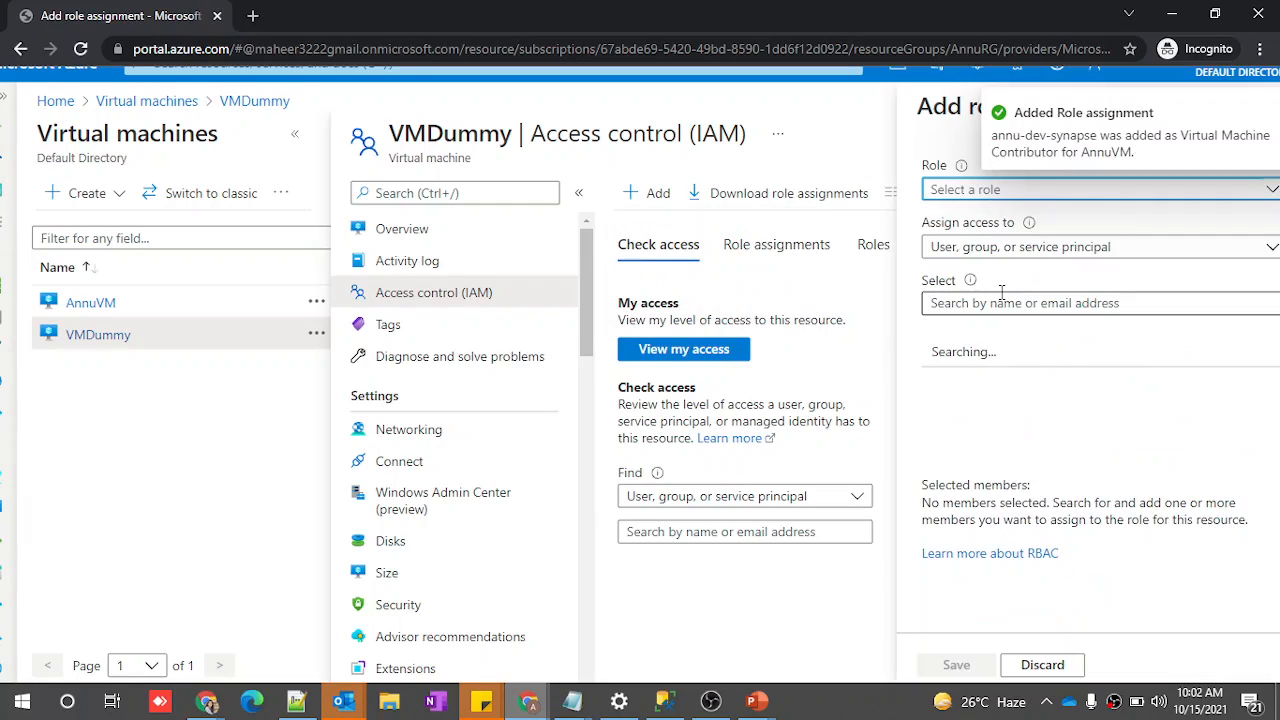
click(951, 302)
key(ctrl+v)
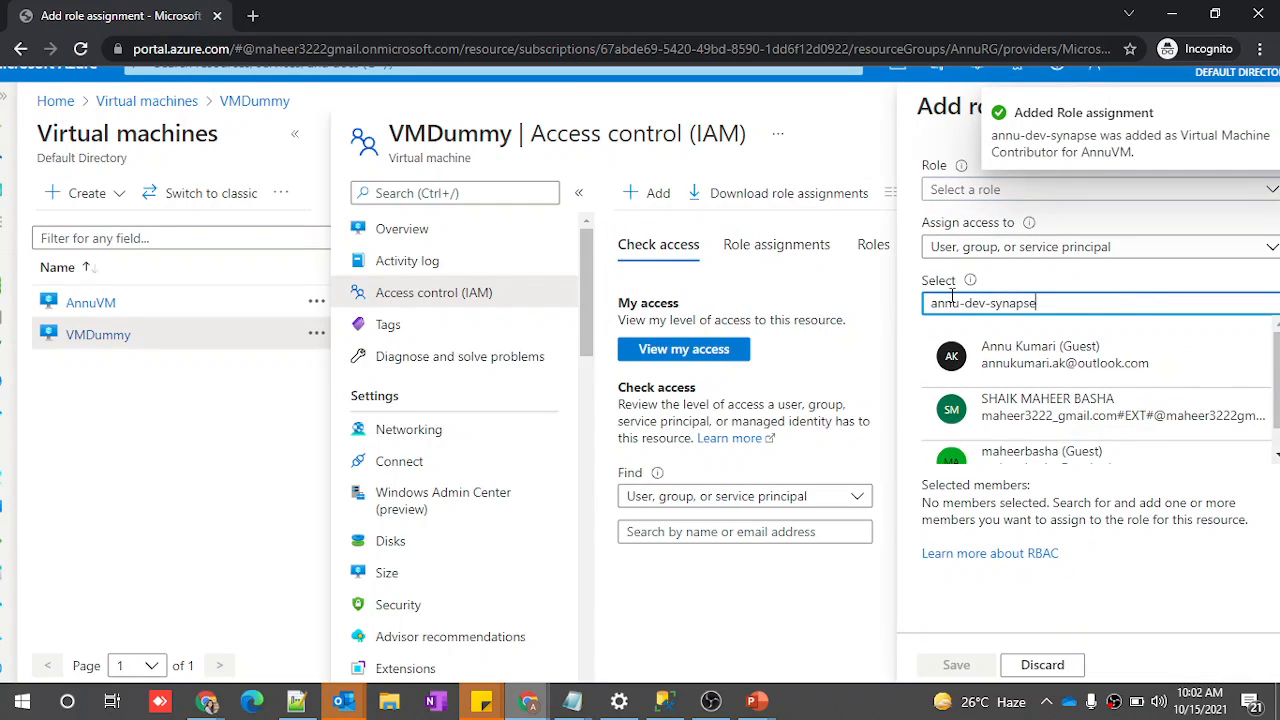
click(1003, 352)
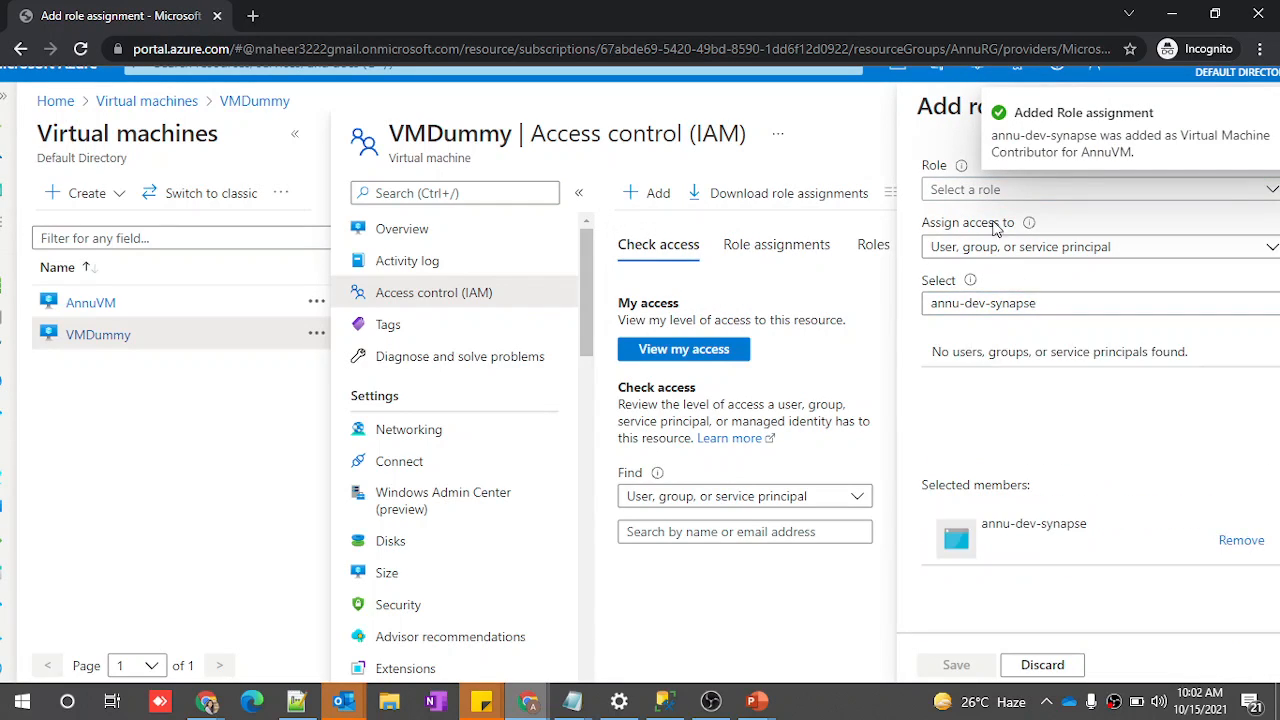
Set the role to Virtual Machine Contributor and save the role assignment for VMDummy
click(965, 192)
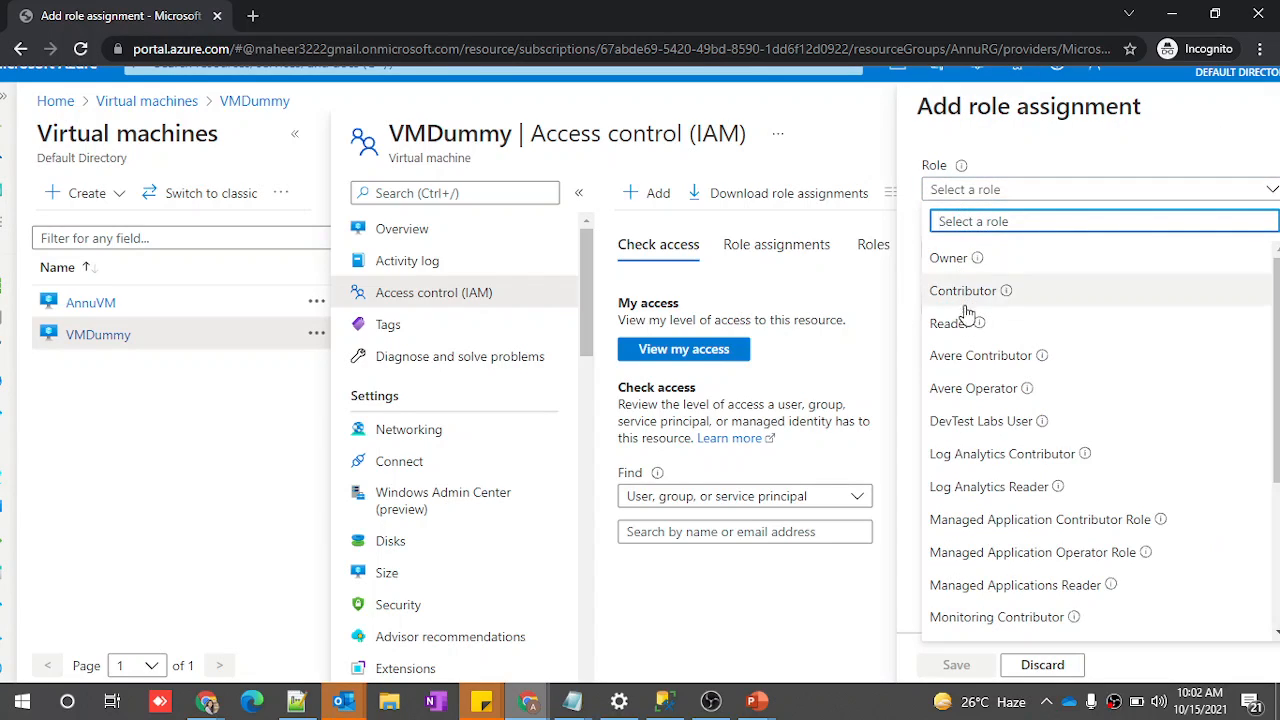
text(vir)
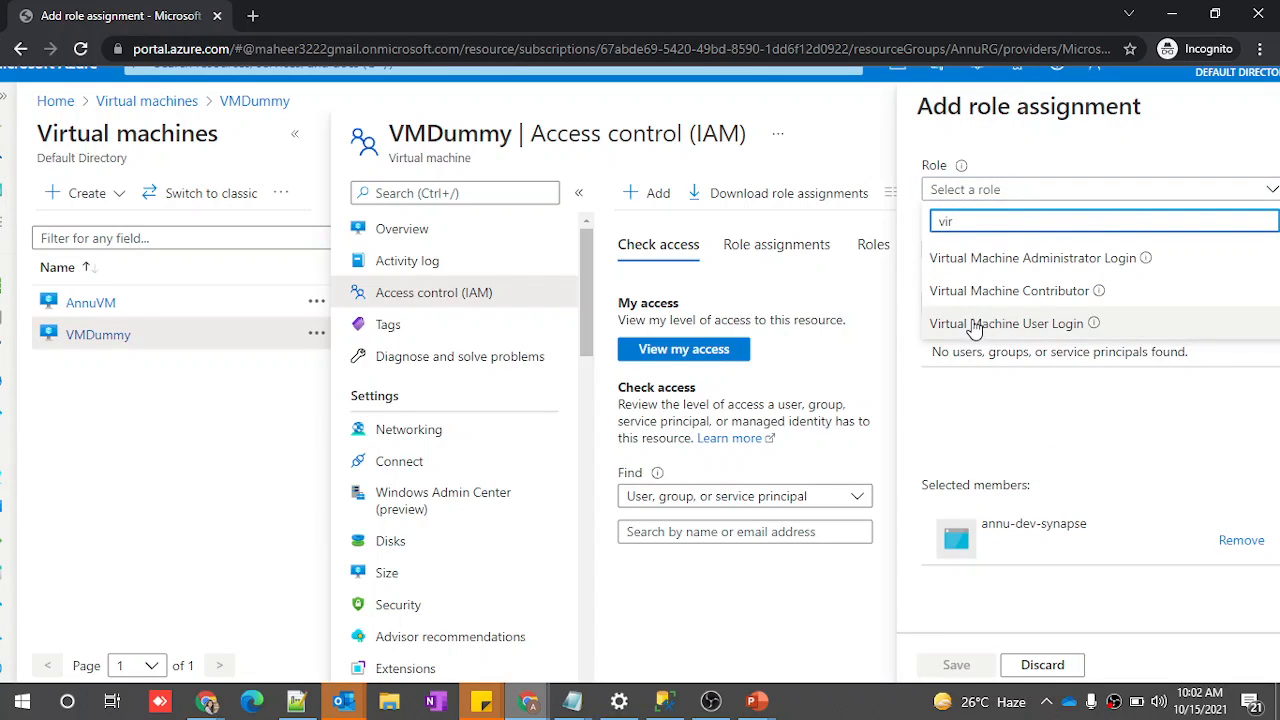
click(952, 302)
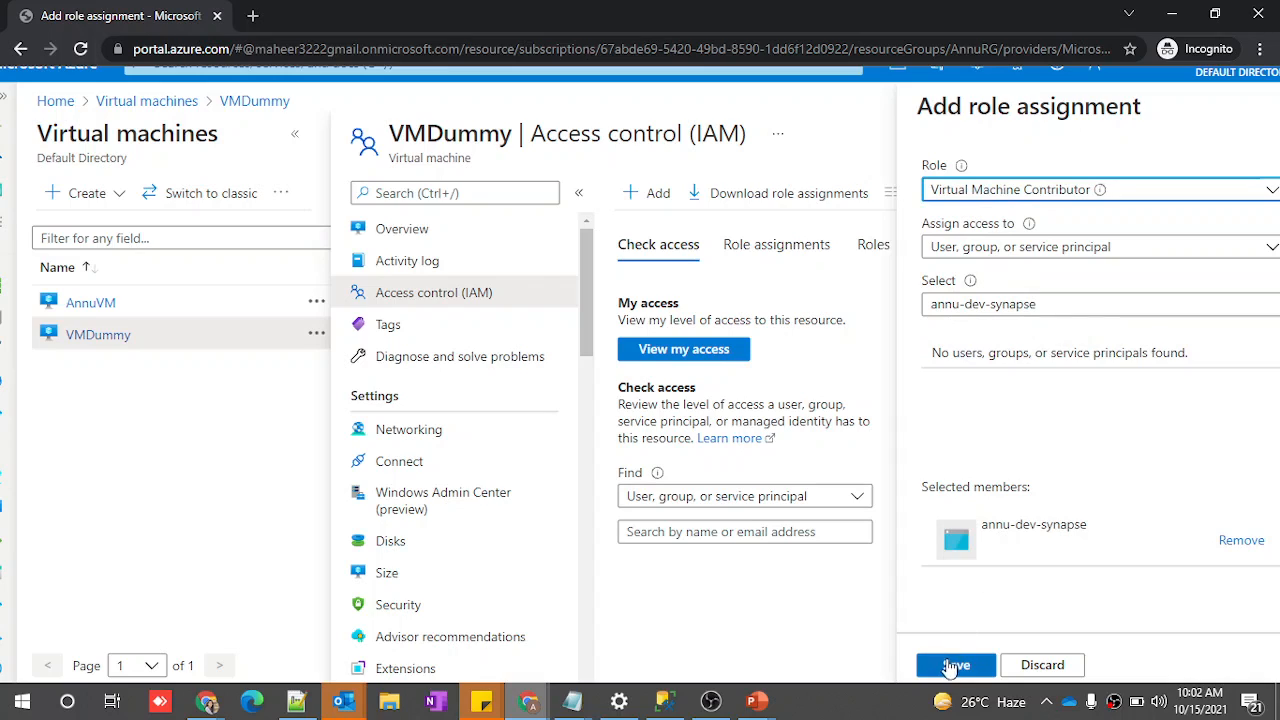
click(955, 664)
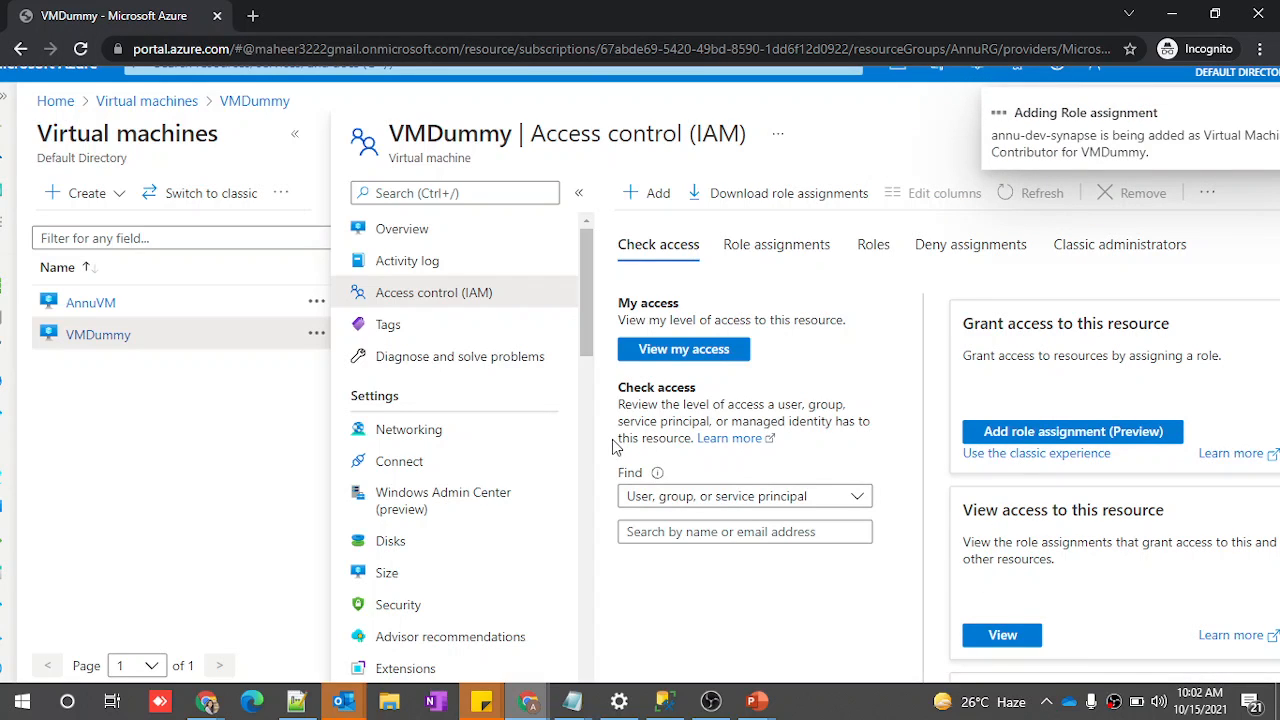
Return to Synapse Studio, close the credential details without changes and open the Integrate pipelines list
key(alt+Tab)
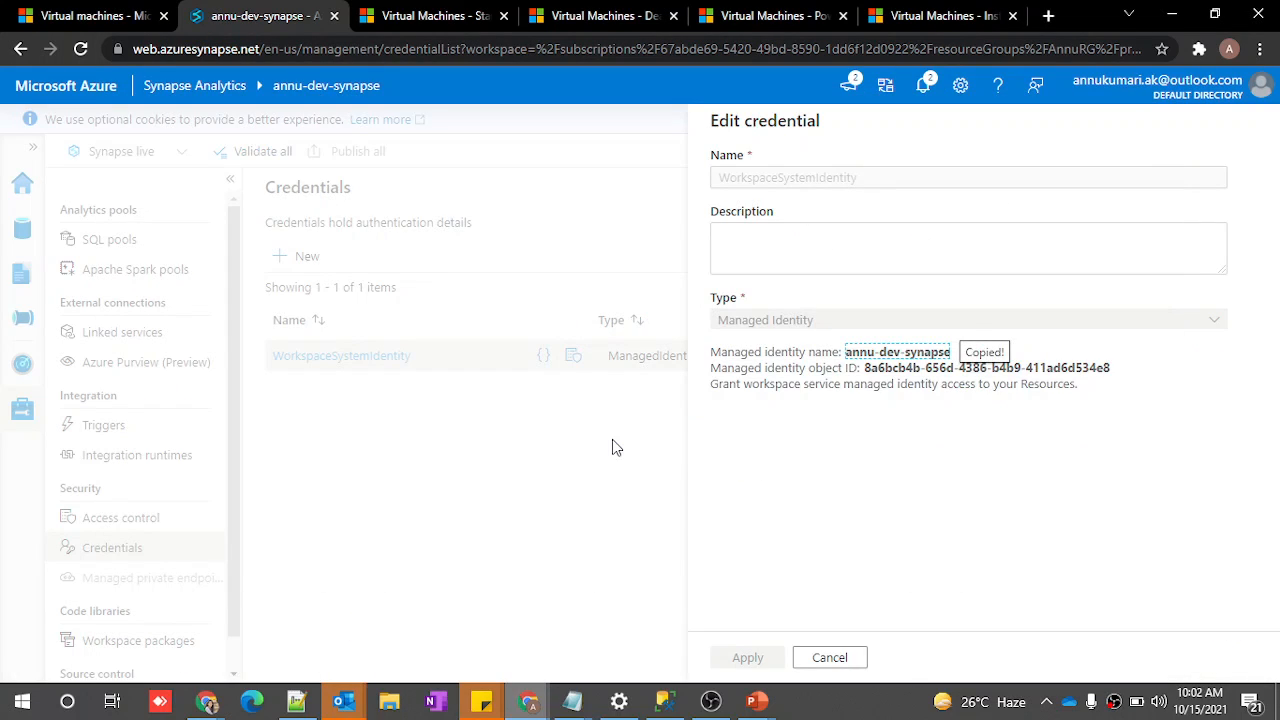
click(829, 658)
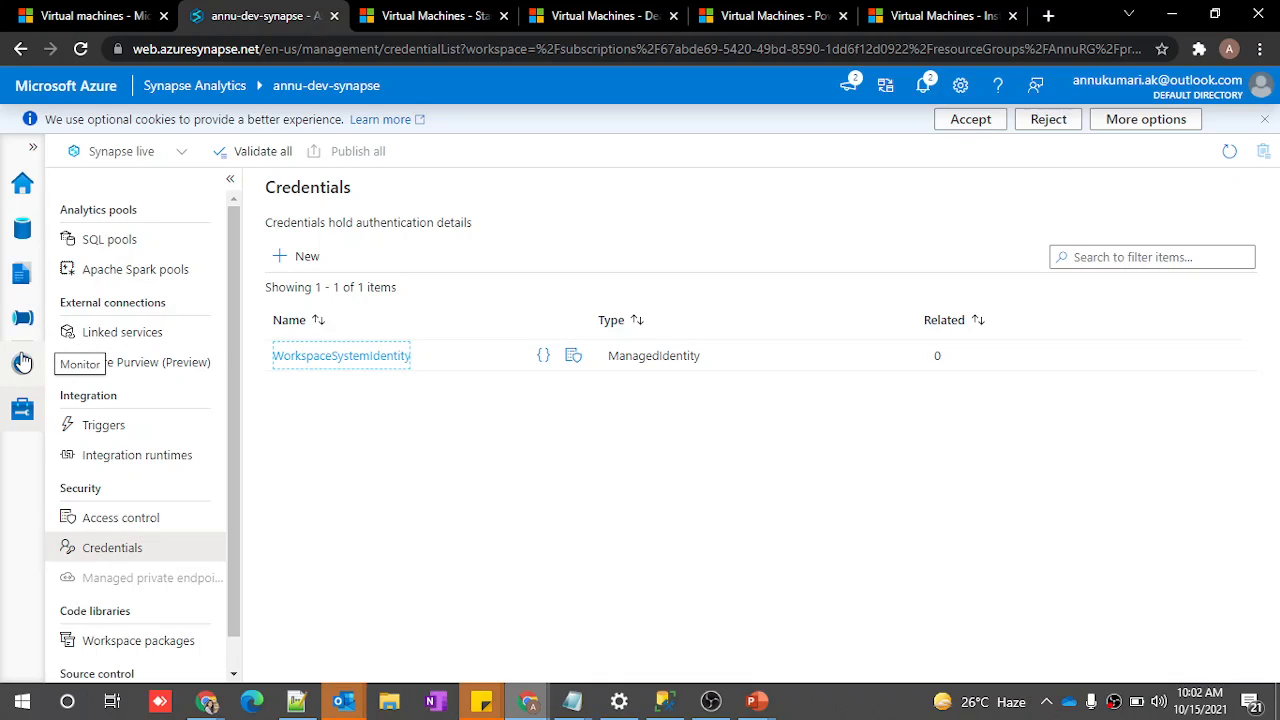
click(22, 322)
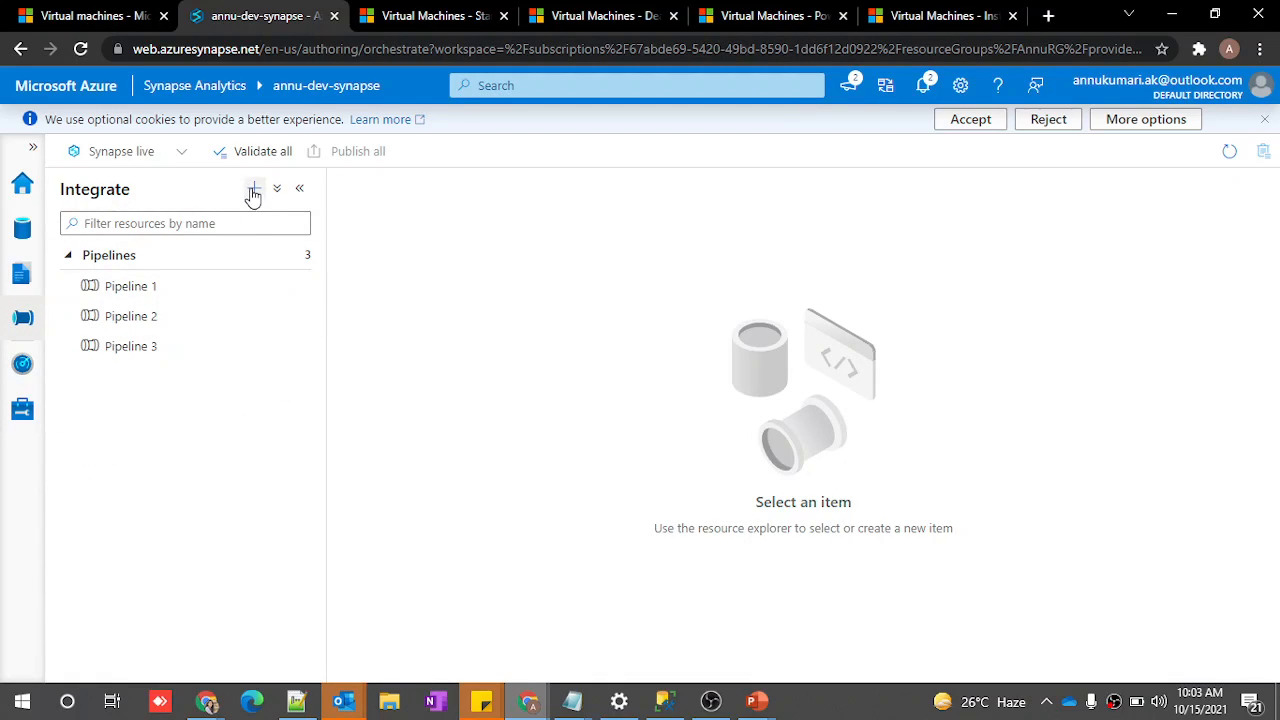
Switch to SQL Server Management Studio and compare the VM names in the VM_StartStop results with the Azure portal's virtual machines list
click(669, 702)
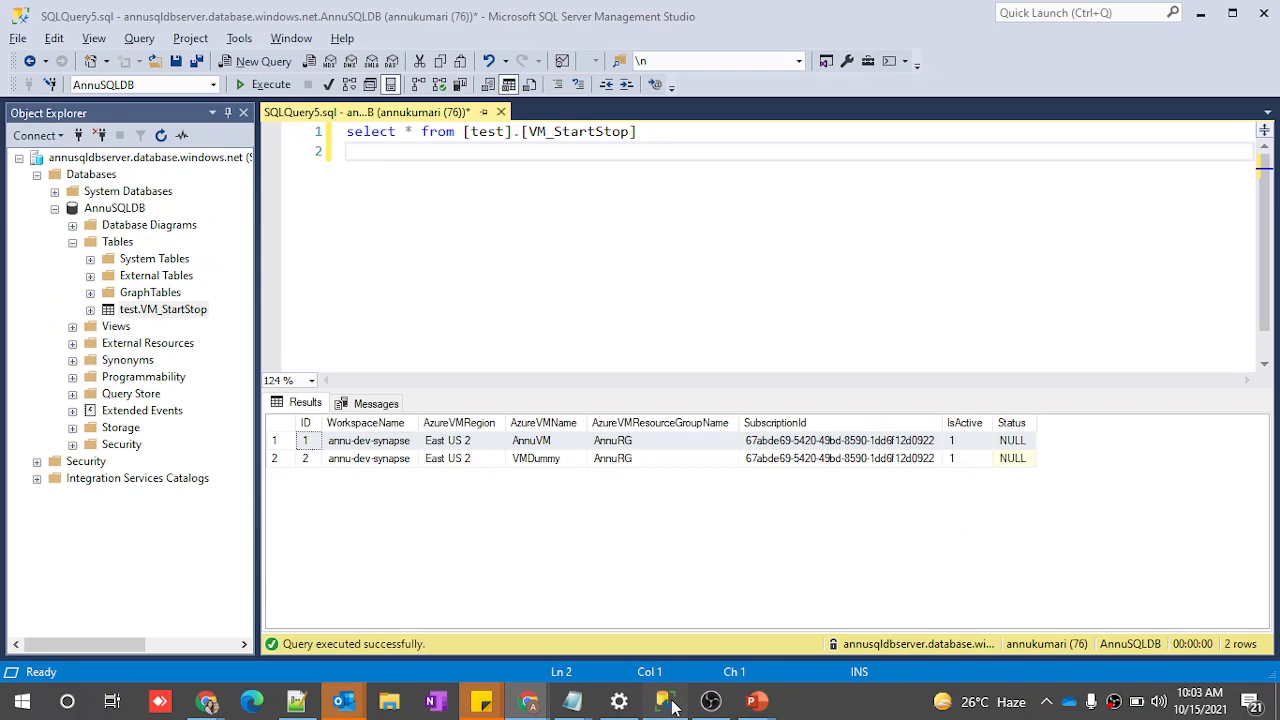
click(310, 441)
click(550, 445)
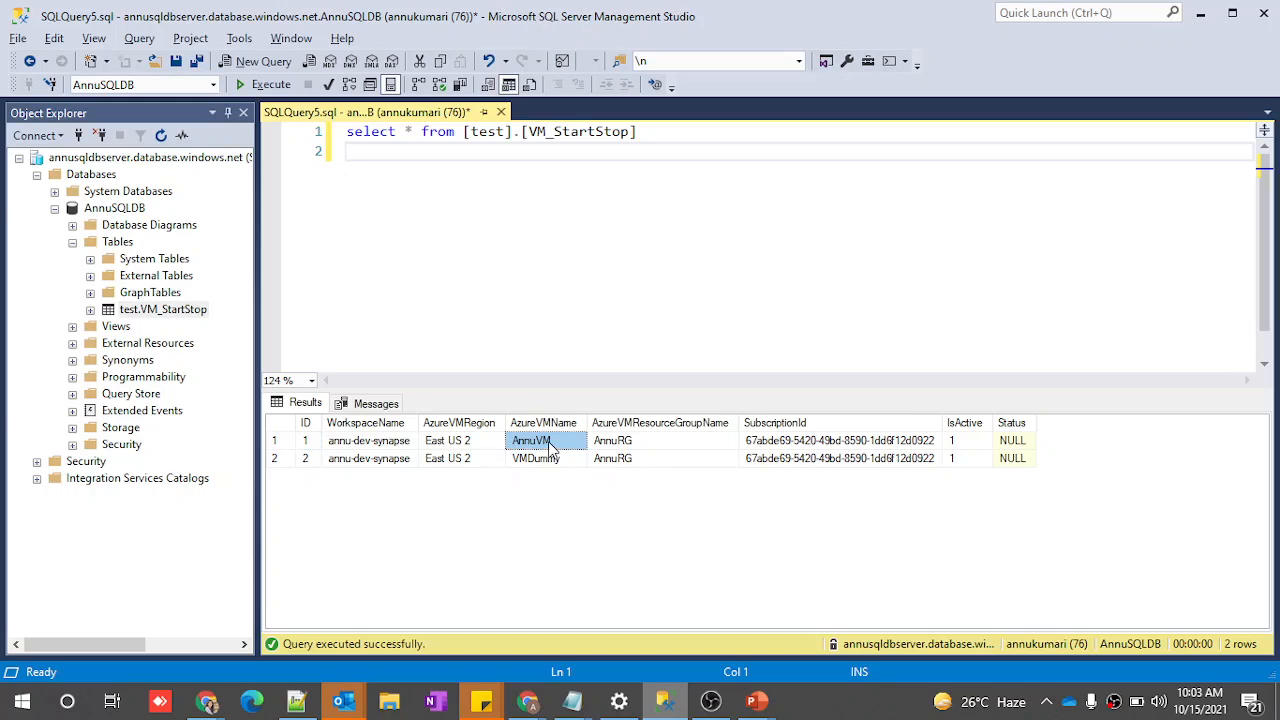
click(549, 462)
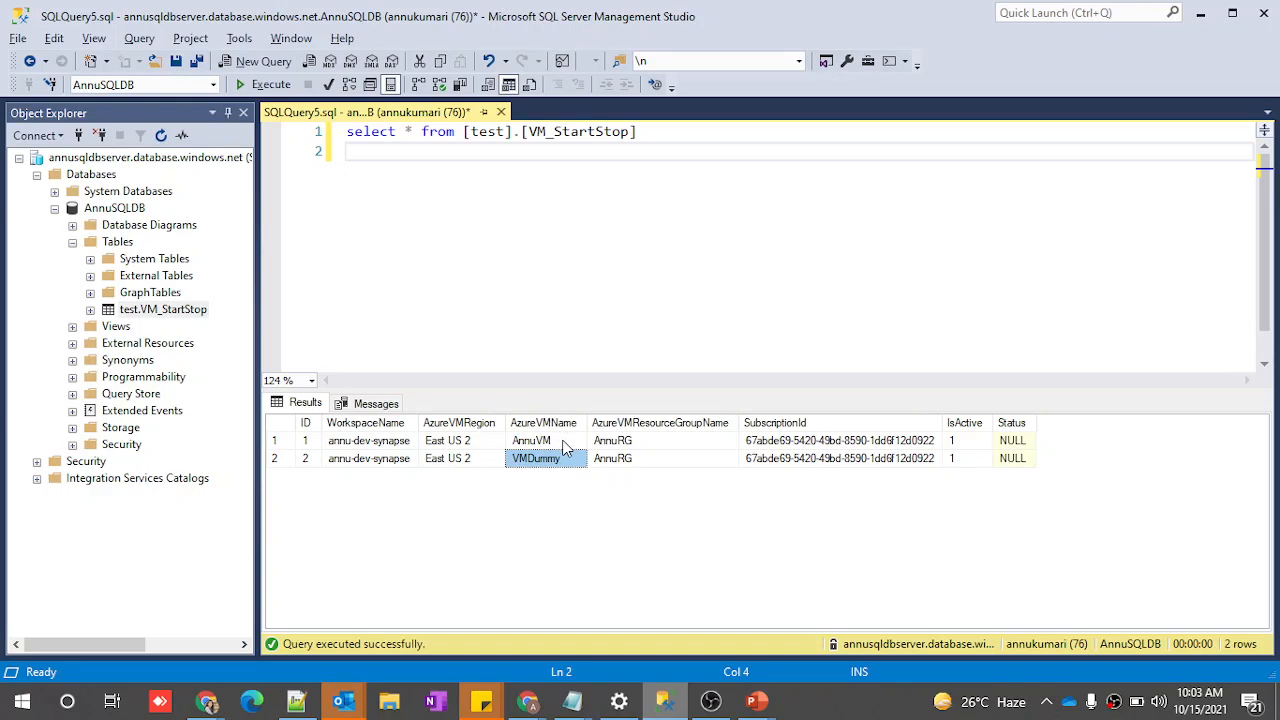
click(560, 442)
key(alt+Tab)
key(alt+Tab)
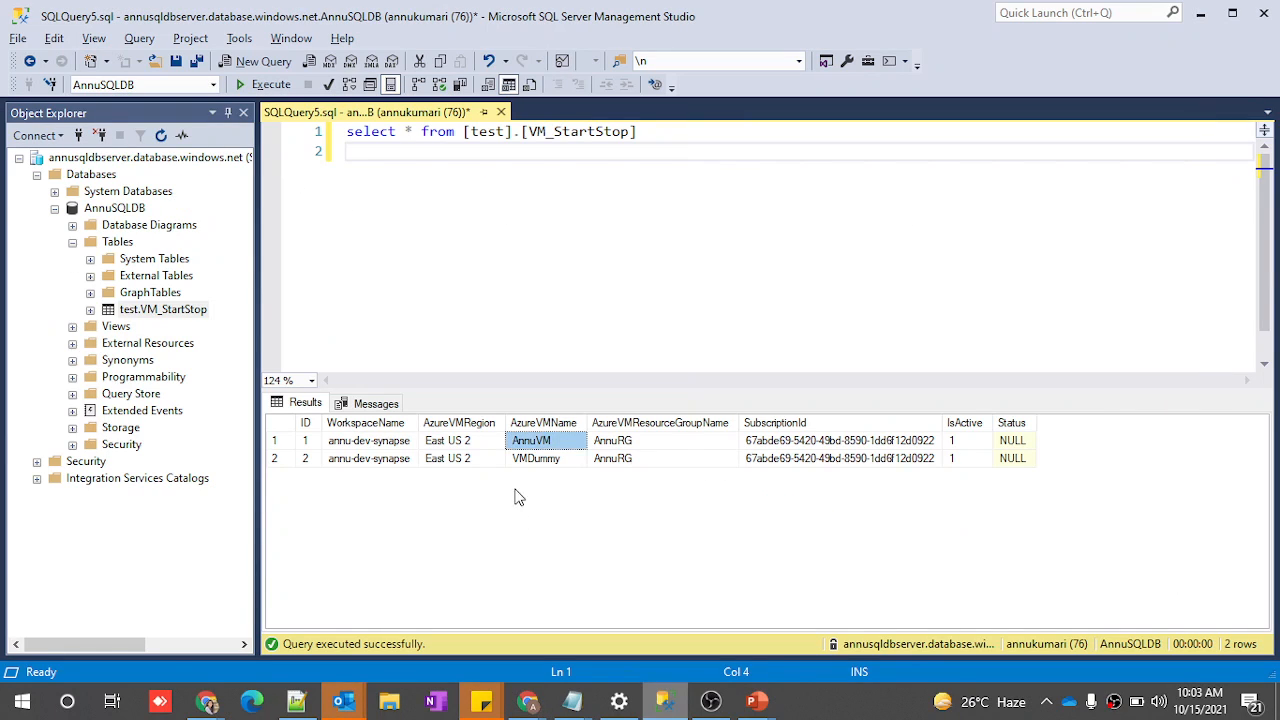
key(alt+Tab)
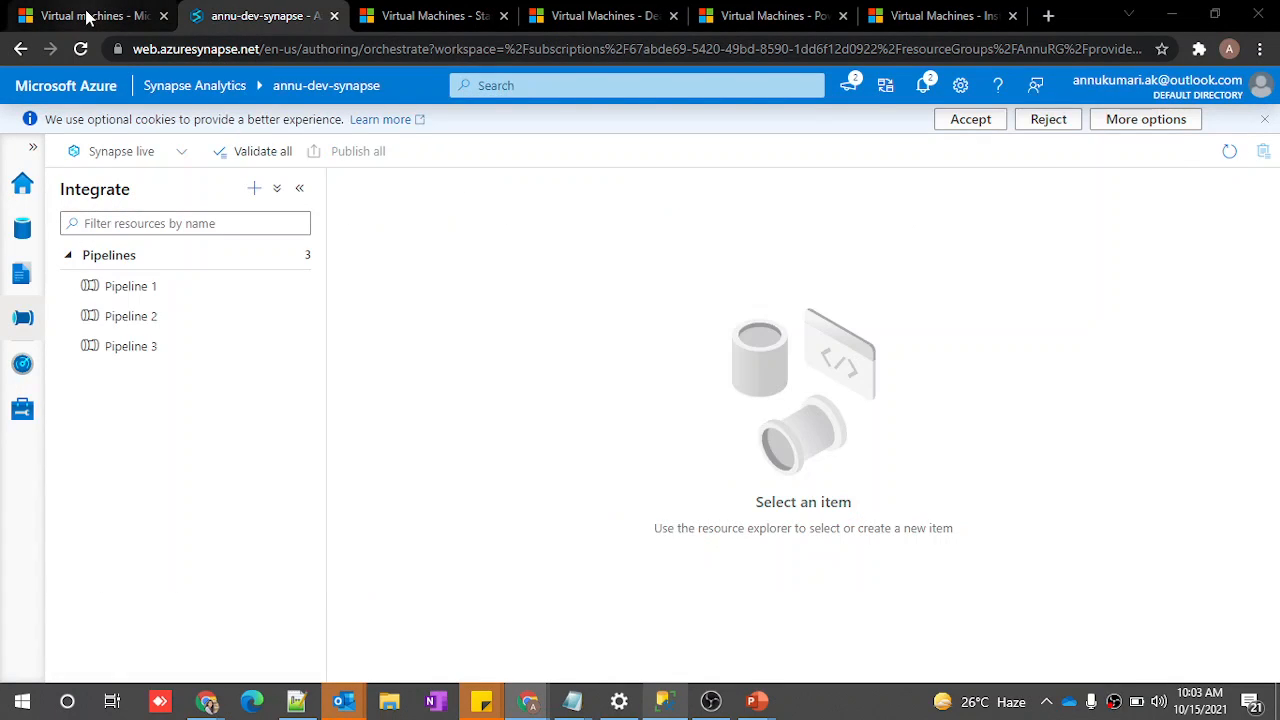
click(88, 16)
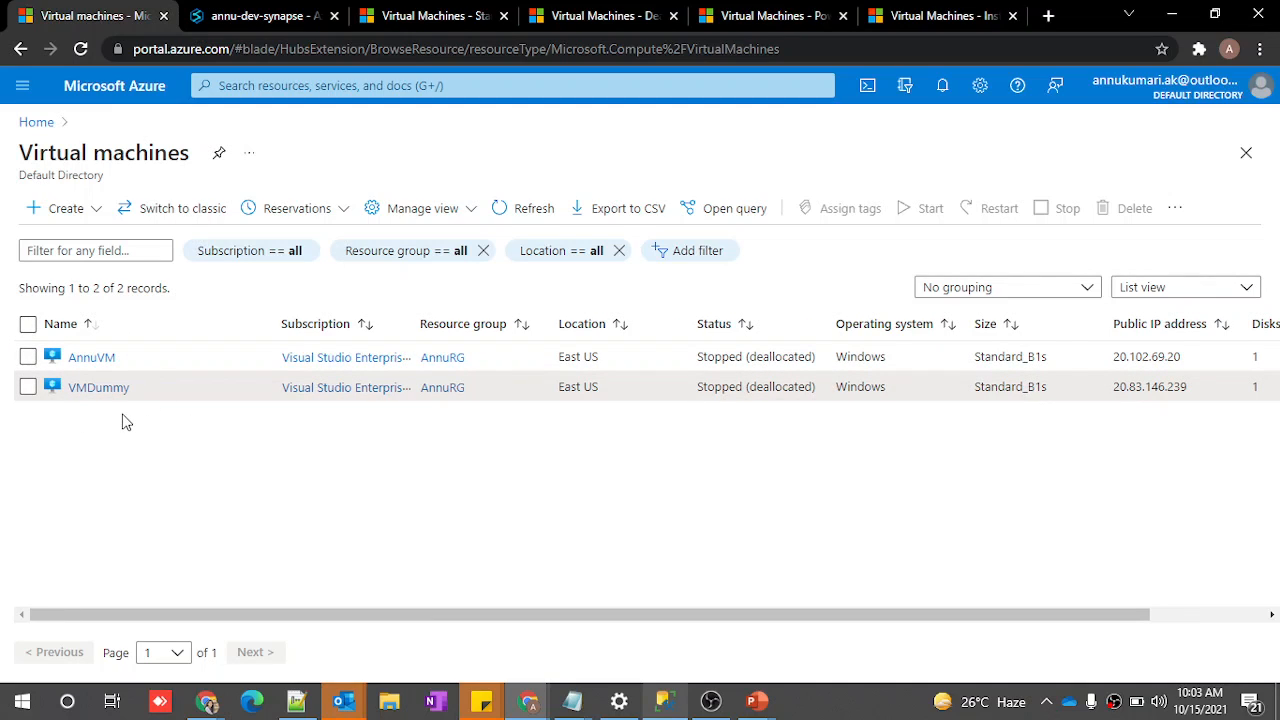
Return to SQL Server Management Studio and examine the resource group, subscription ID and IsActive values in the VM_StartStop results
key(alt+Tab)
click(651, 442)
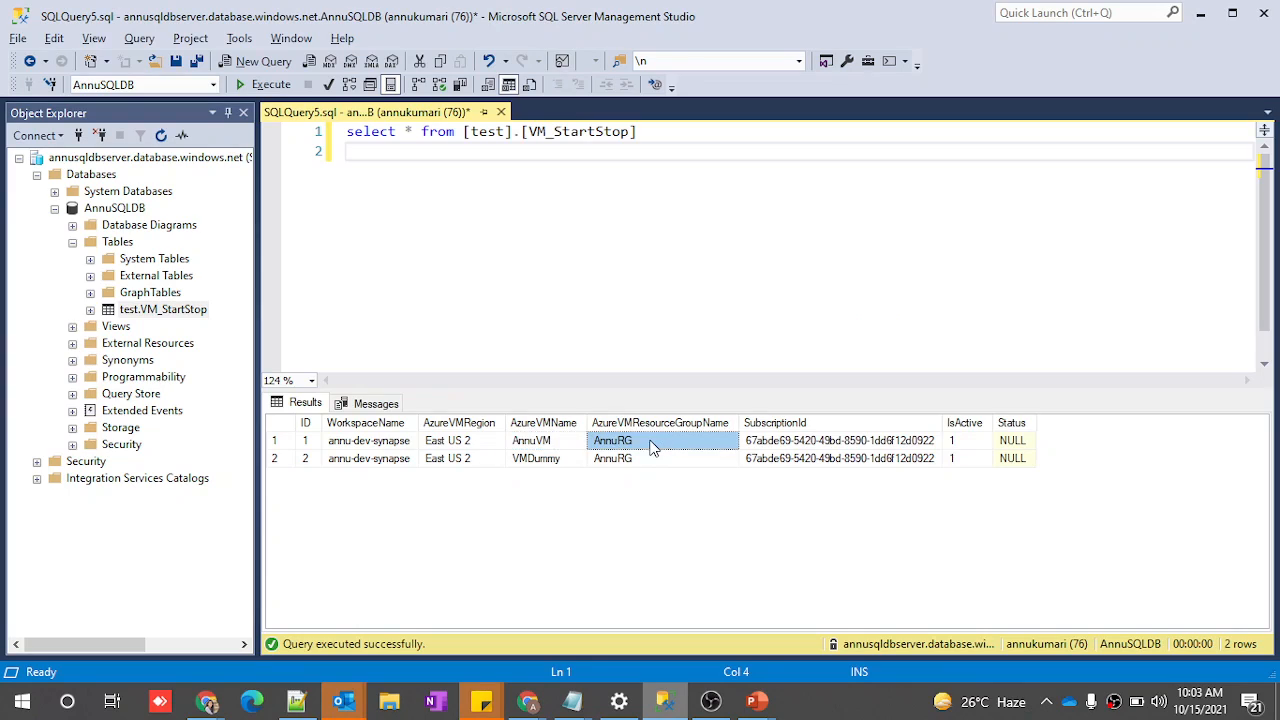
click(766, 460)
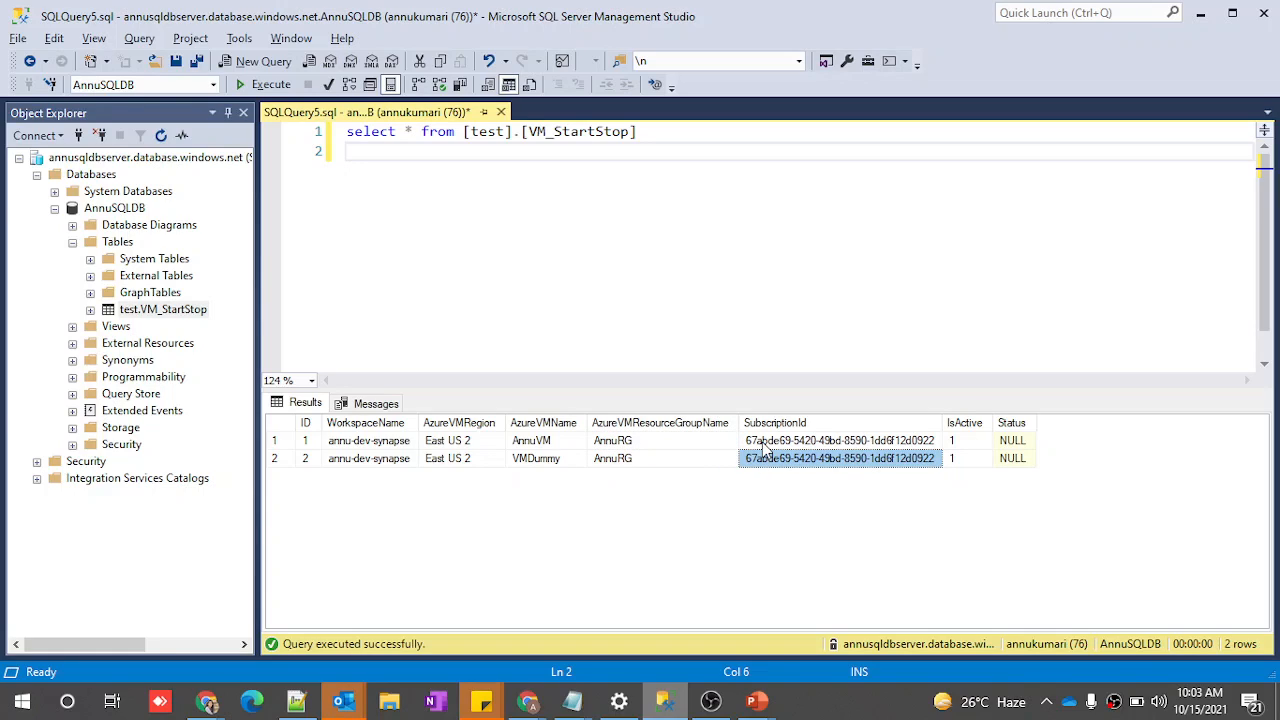
click(762, 445)
click(764, 460)
click(762, 445)
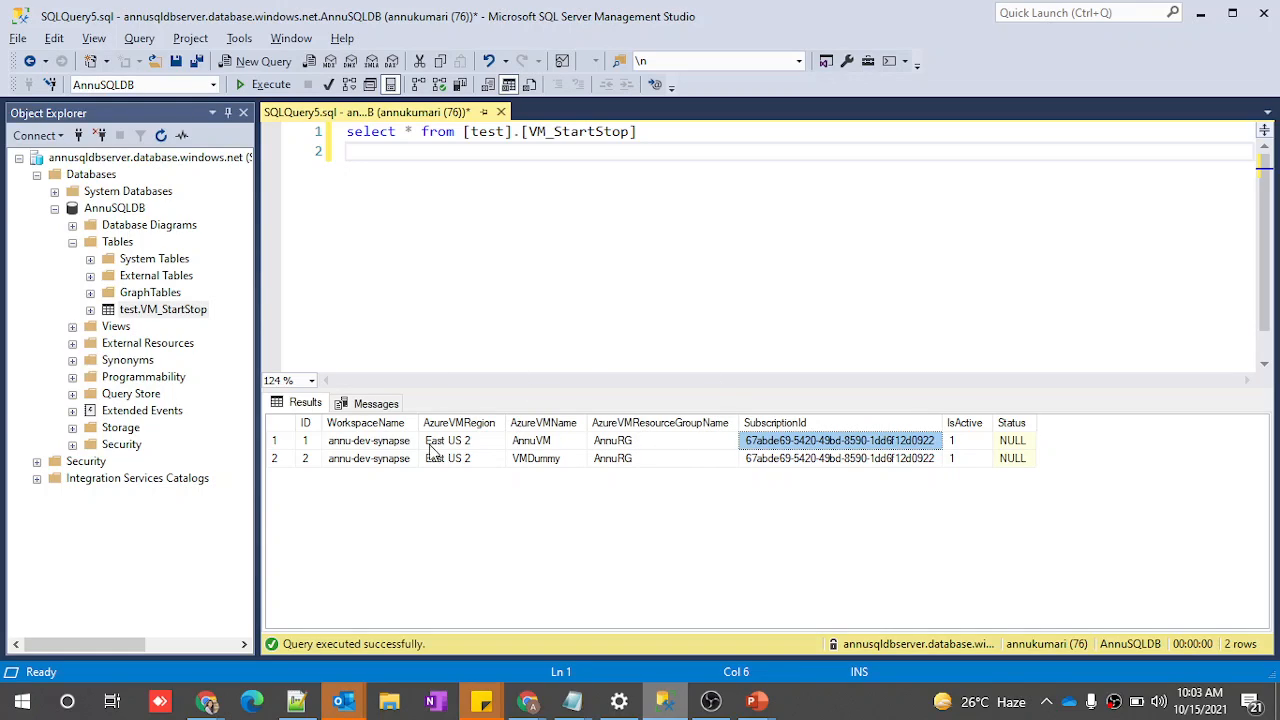
click(976, 445)
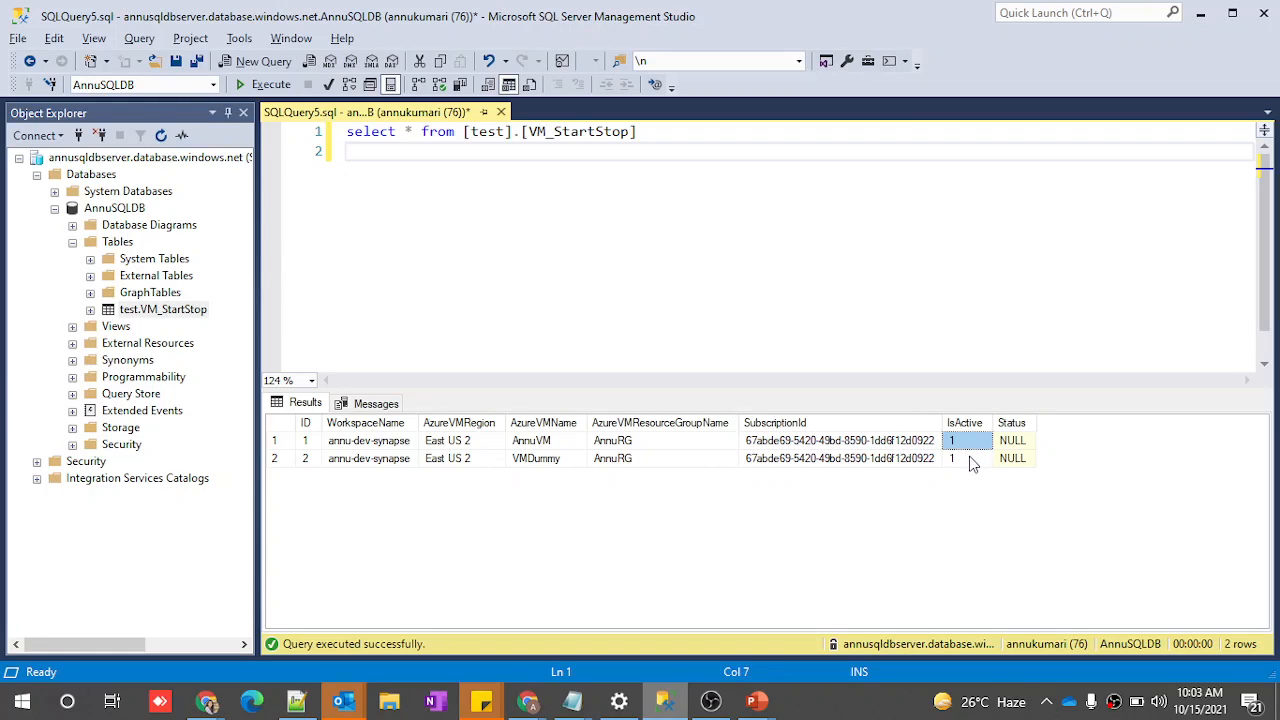
click(970, 461)
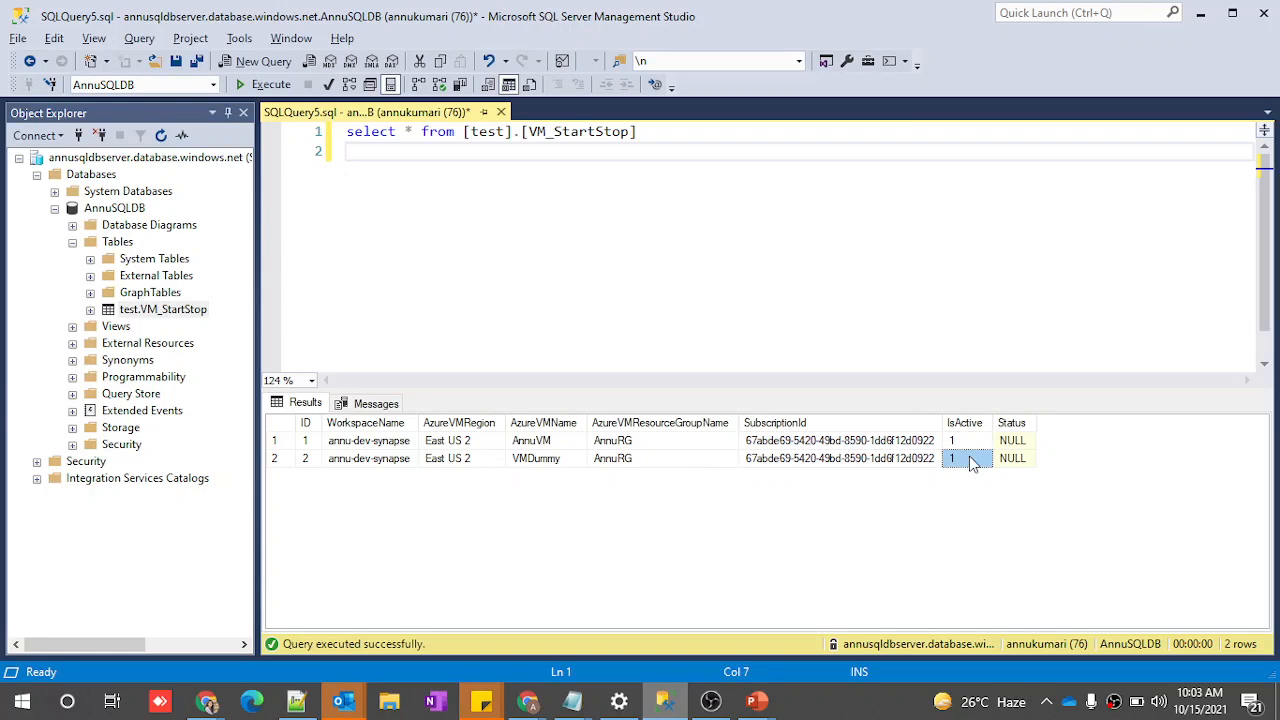
click(279, 458)
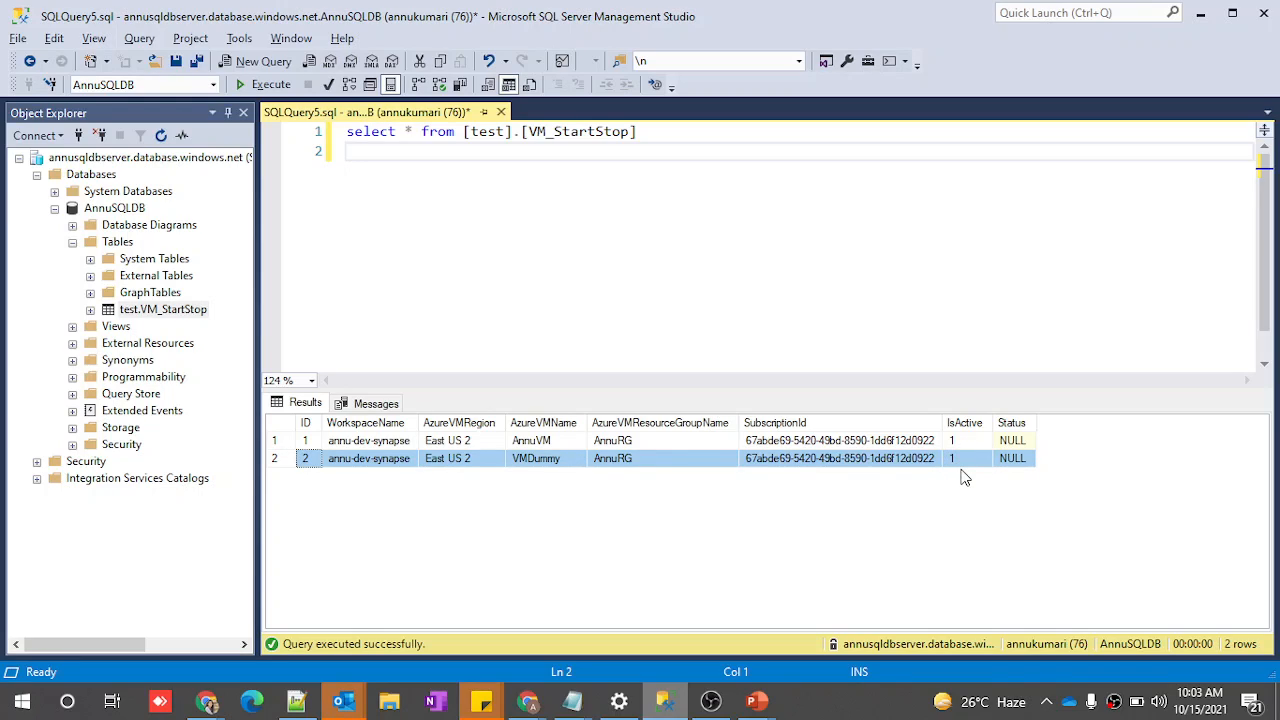
Examine the Status column in the VM_StartStop query results
click(1012, 442)
click(1013, 428)
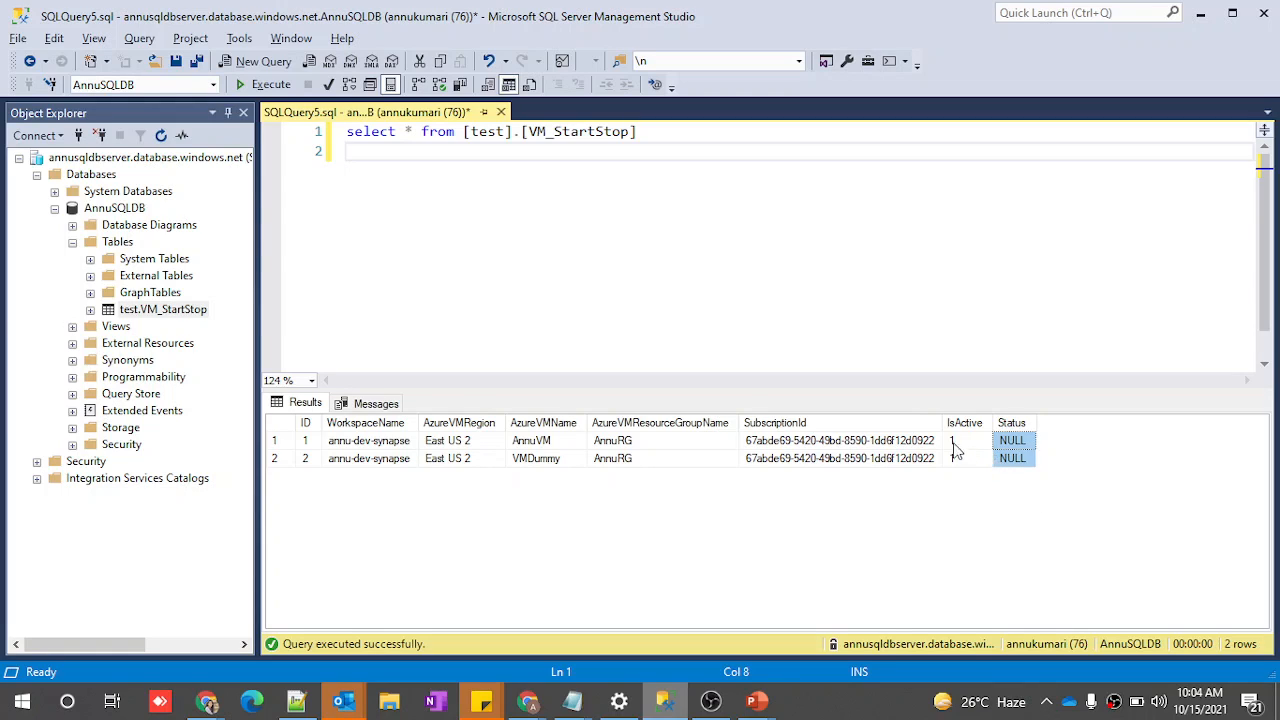
Switch to the annu-dev-synapse workspace in Synapse Studio and create a new pipeline
key(alt+Tab)
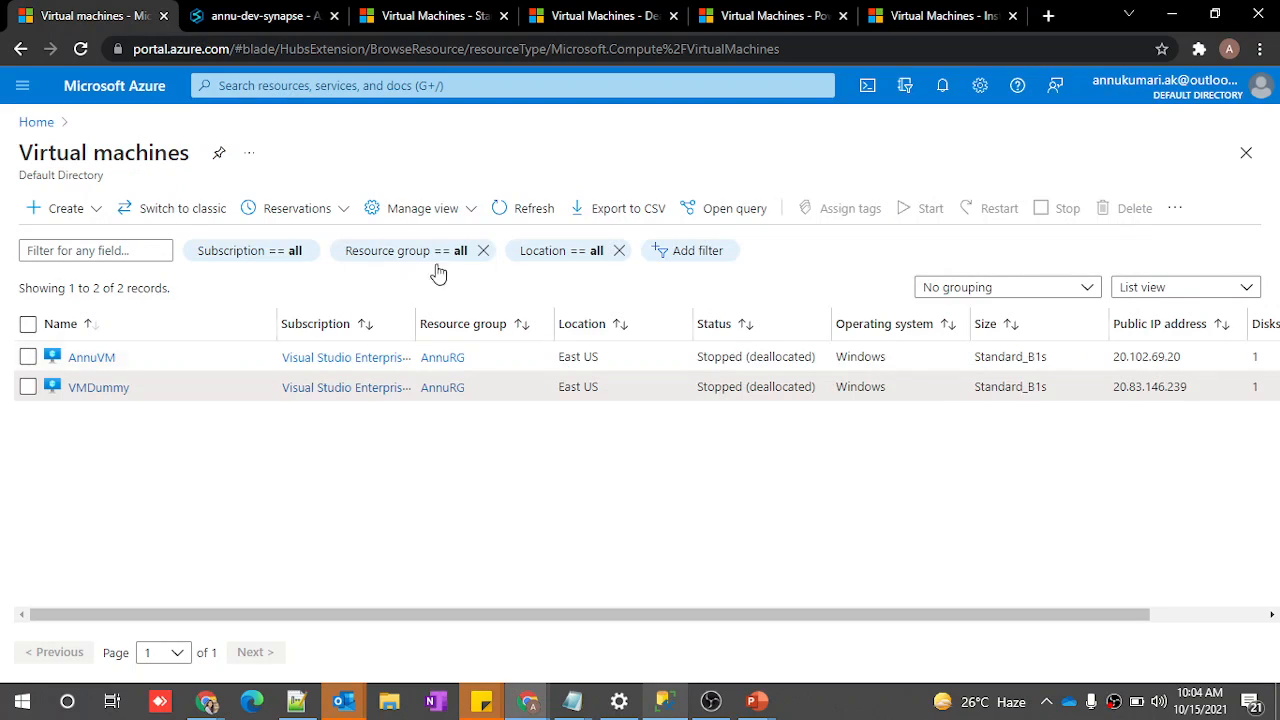
click(255, 27)
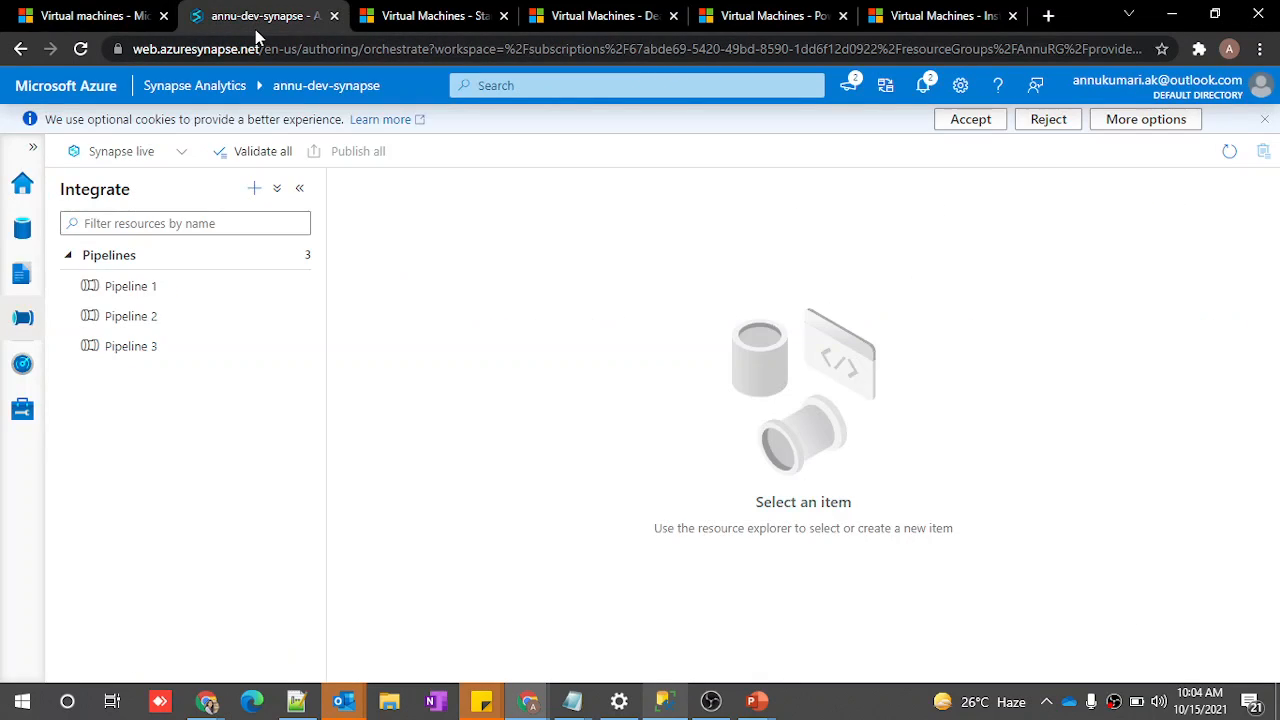
click(254, 188)
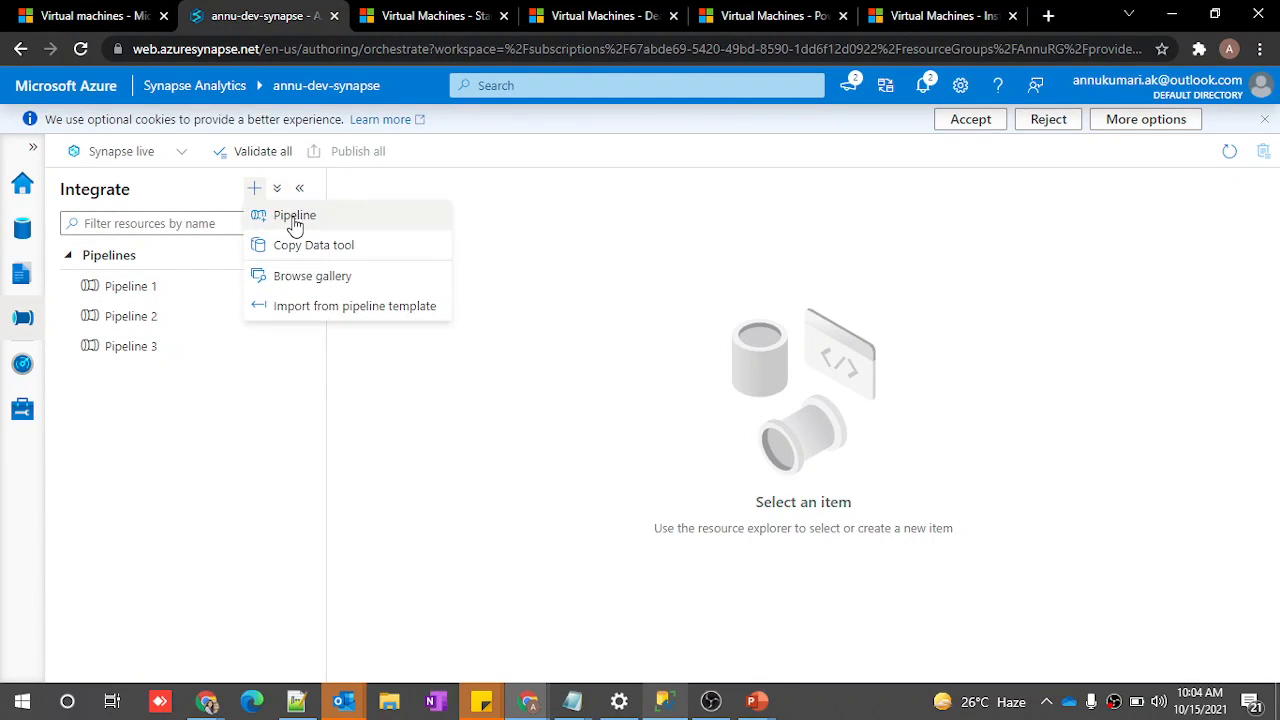
click(283, 219)
Find the Lookup activity, place it on the new pipeline's canvas and hide the pipeline properties
click(451, 249)
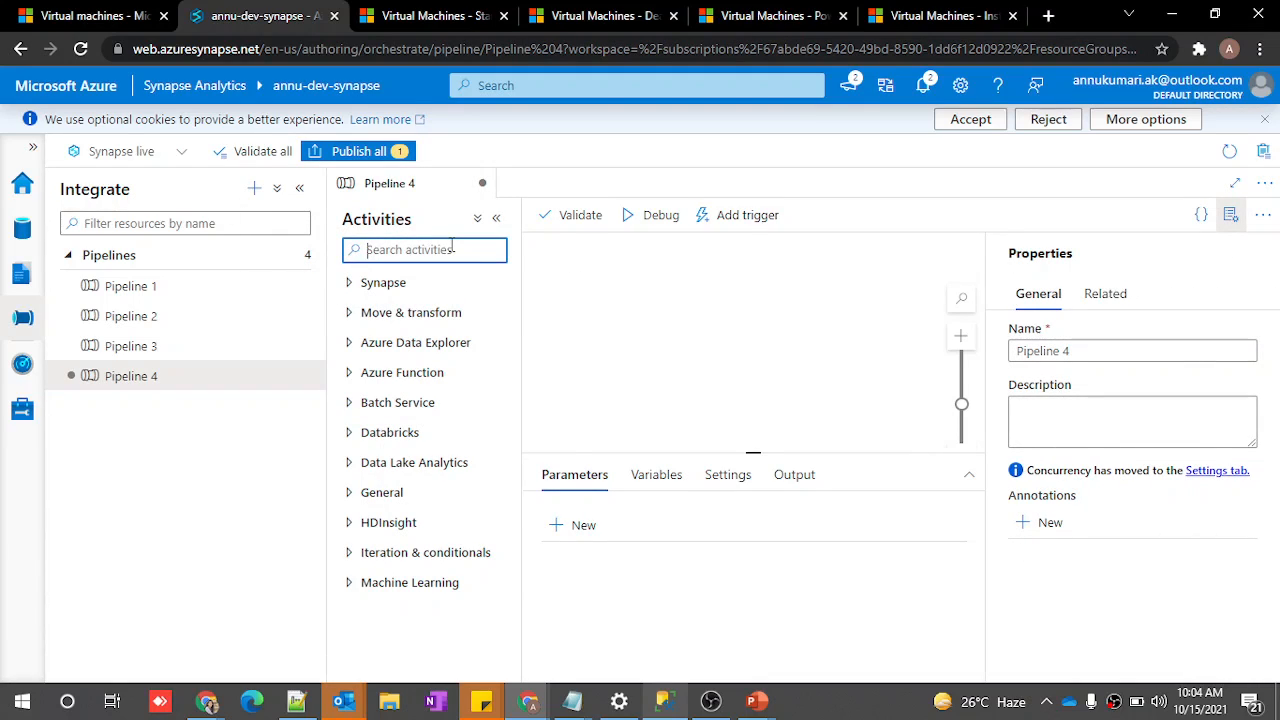
text(loo)
drag(394, 316, 668, 316)
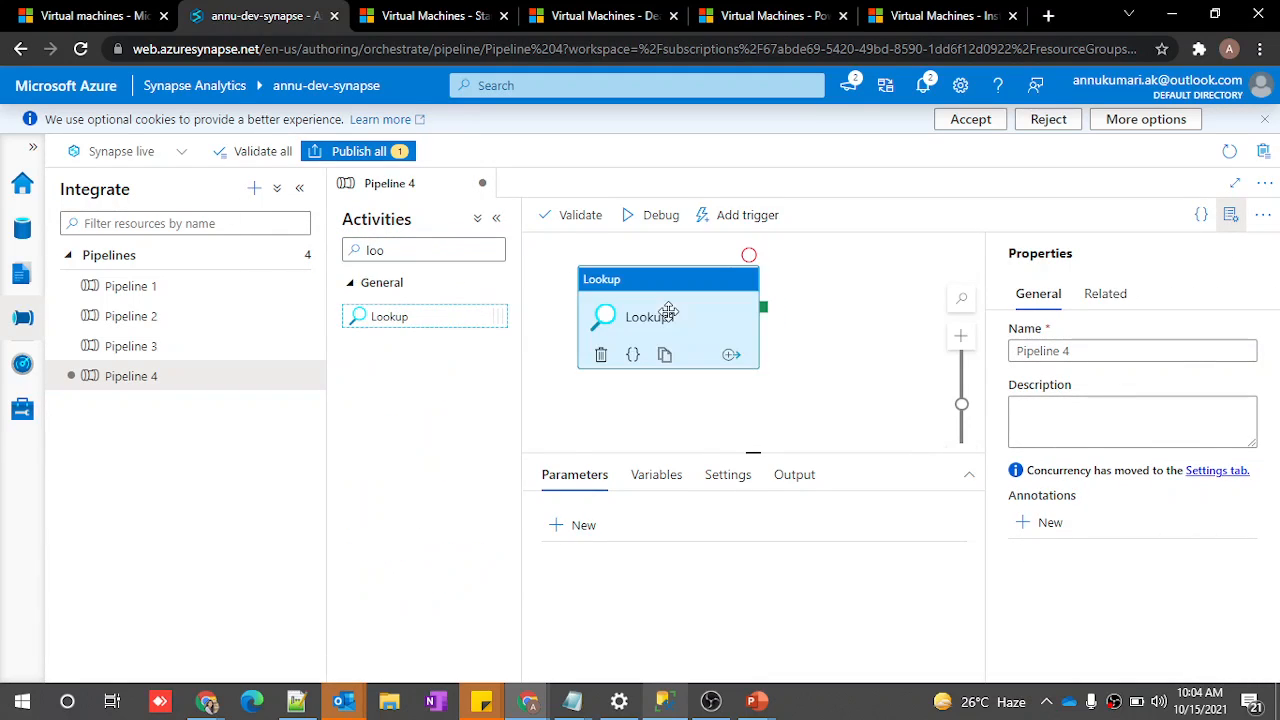
click(1236, 215)
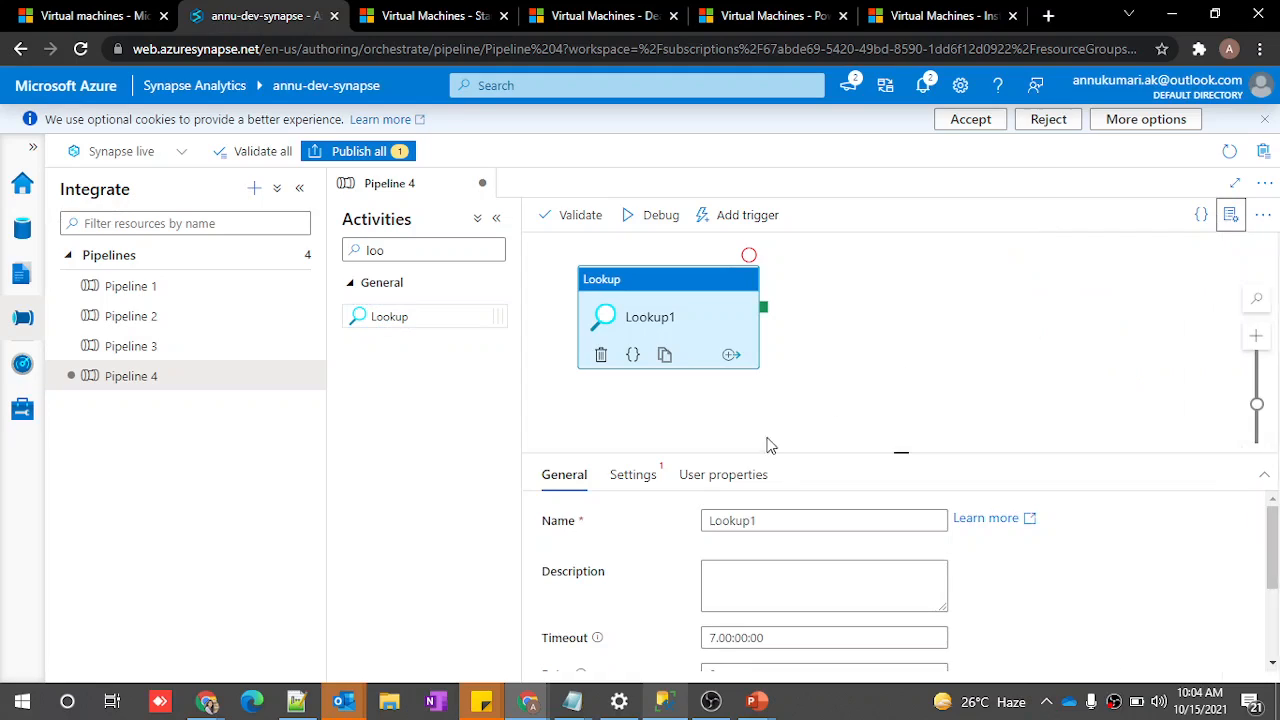
Turn off First row only for the Lookup activity and set its source dataset to DS_SQLDB
click(621, 482)
click(710, 555)
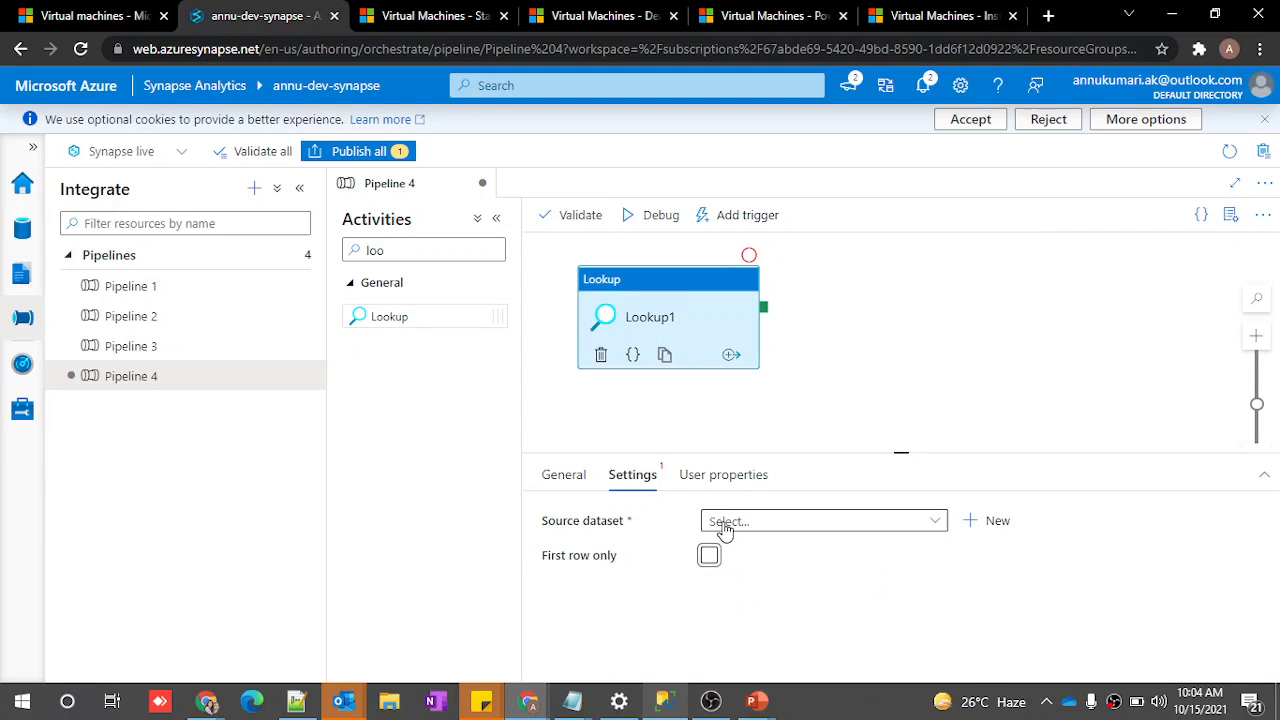
key(alt+Tab)
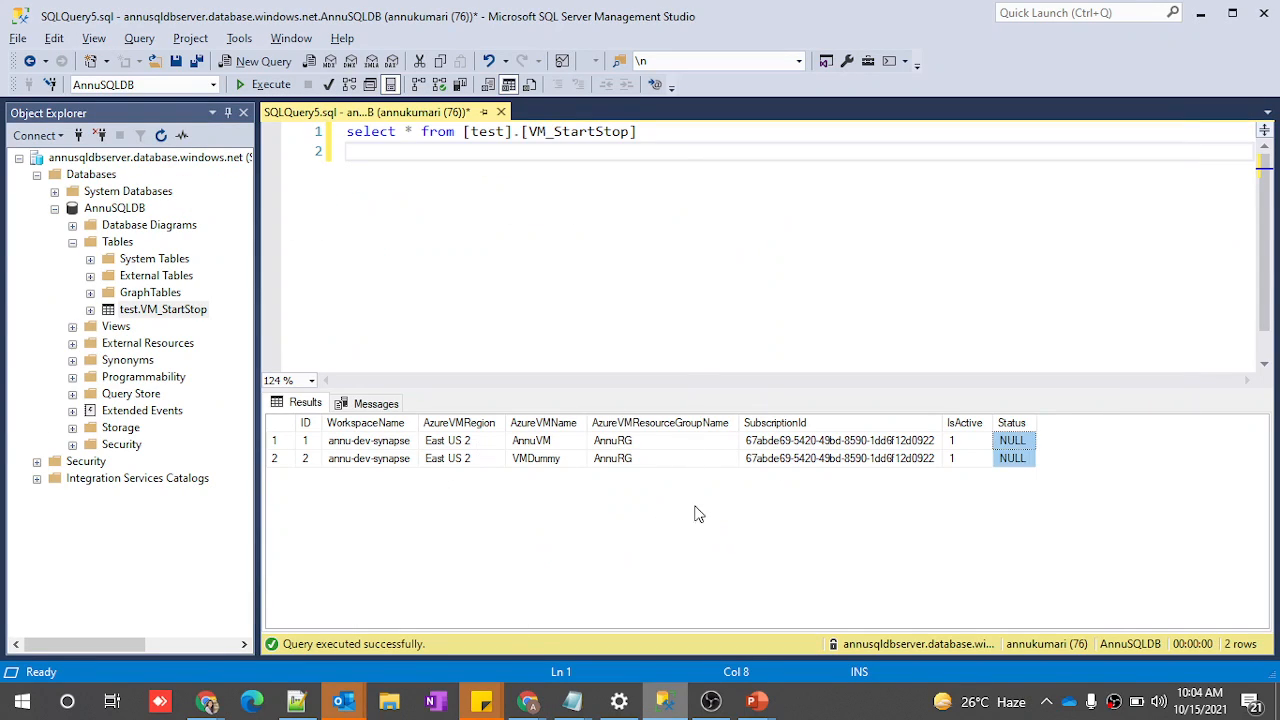
key(alt+Tab)
click(757, 521)
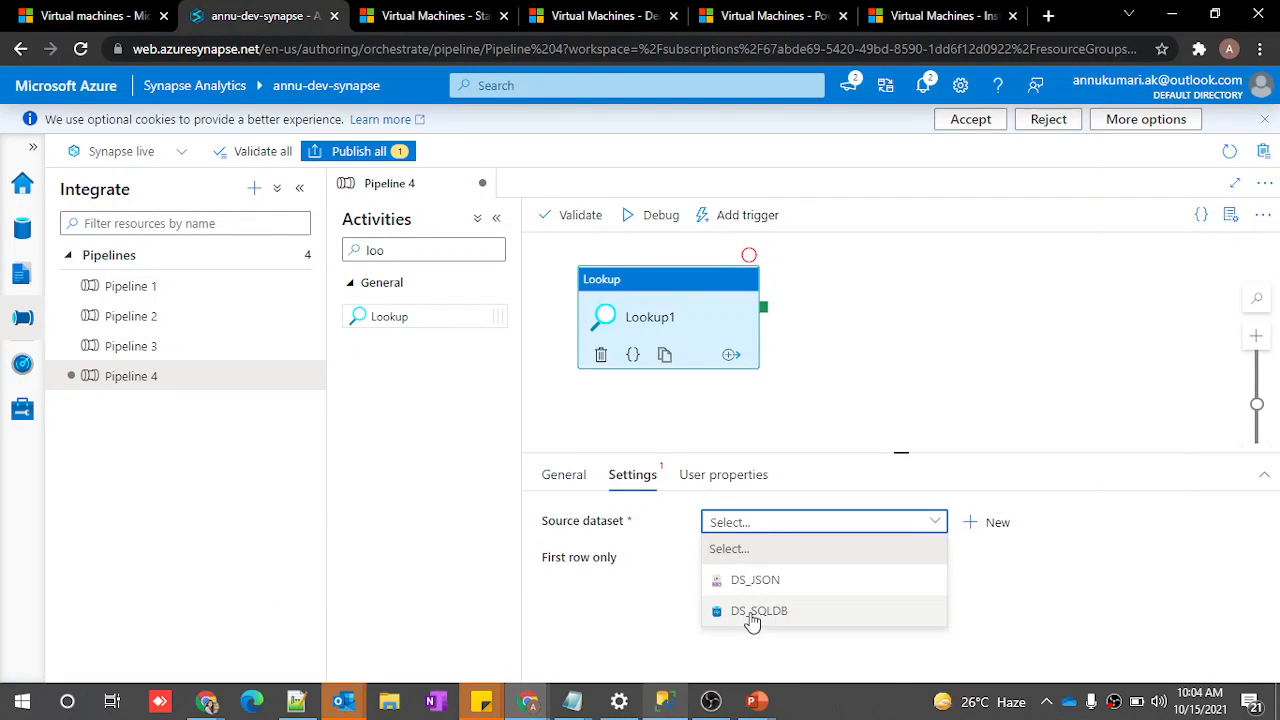
click(752, 612)
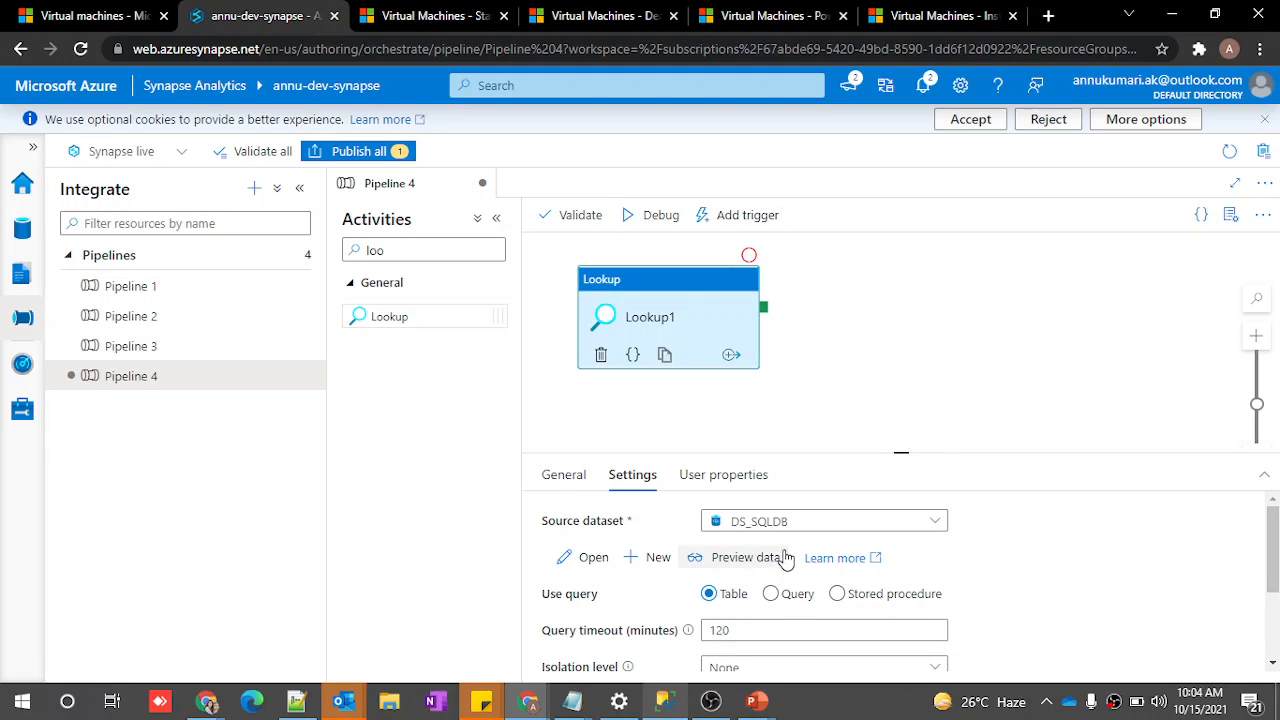
Review the DS_SQLDB dataset's linked service against the database in SQL Server Management Studio, test its connection, and close both without changes
click(588, 558)
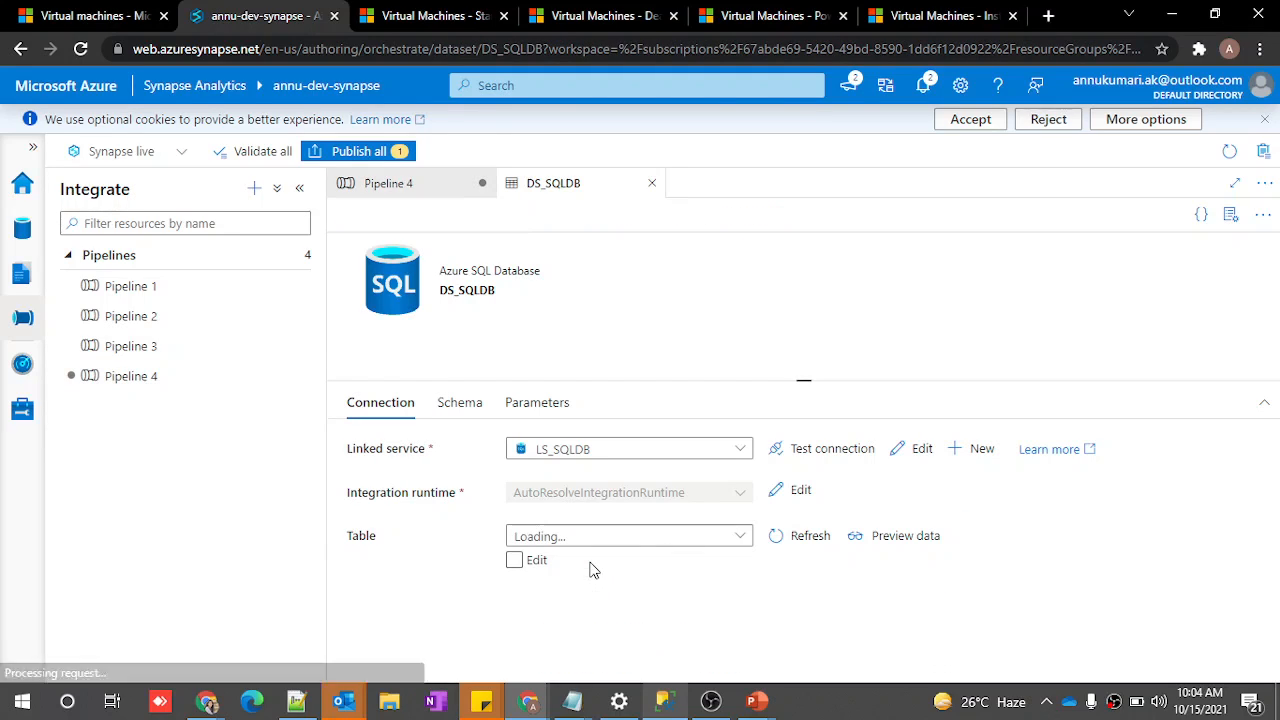
click(912, 448)
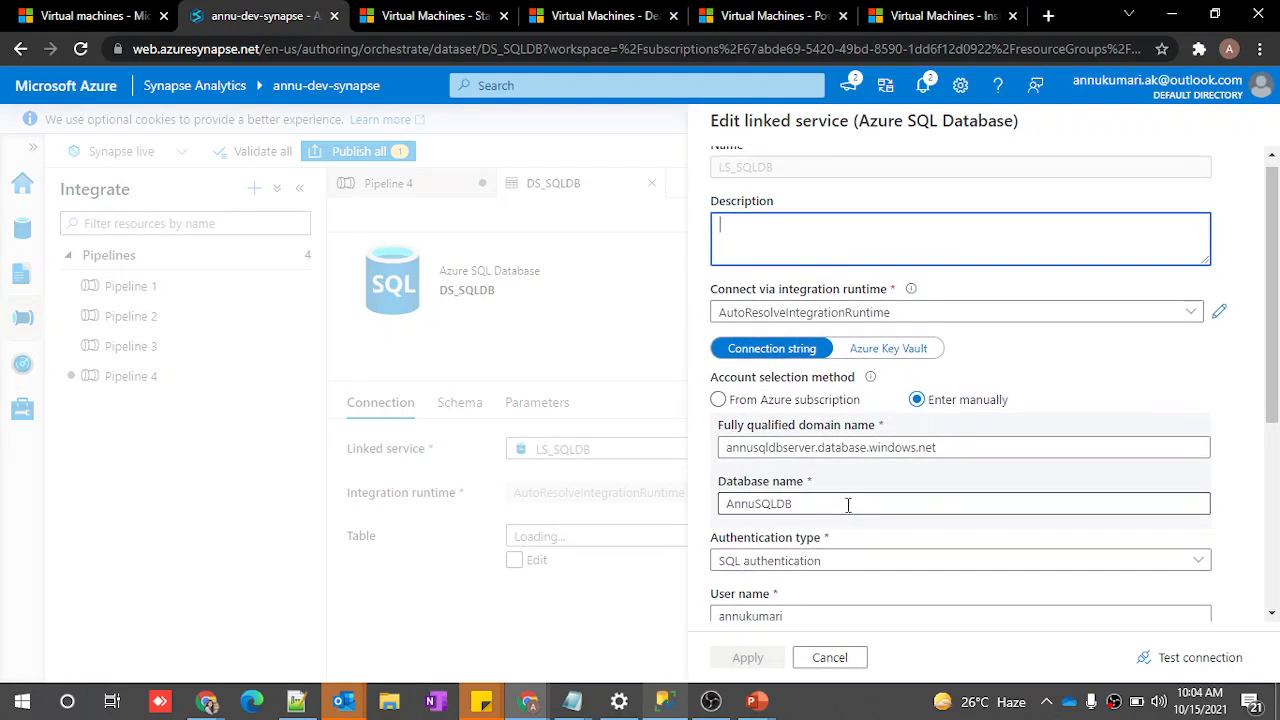
click(666, 703)
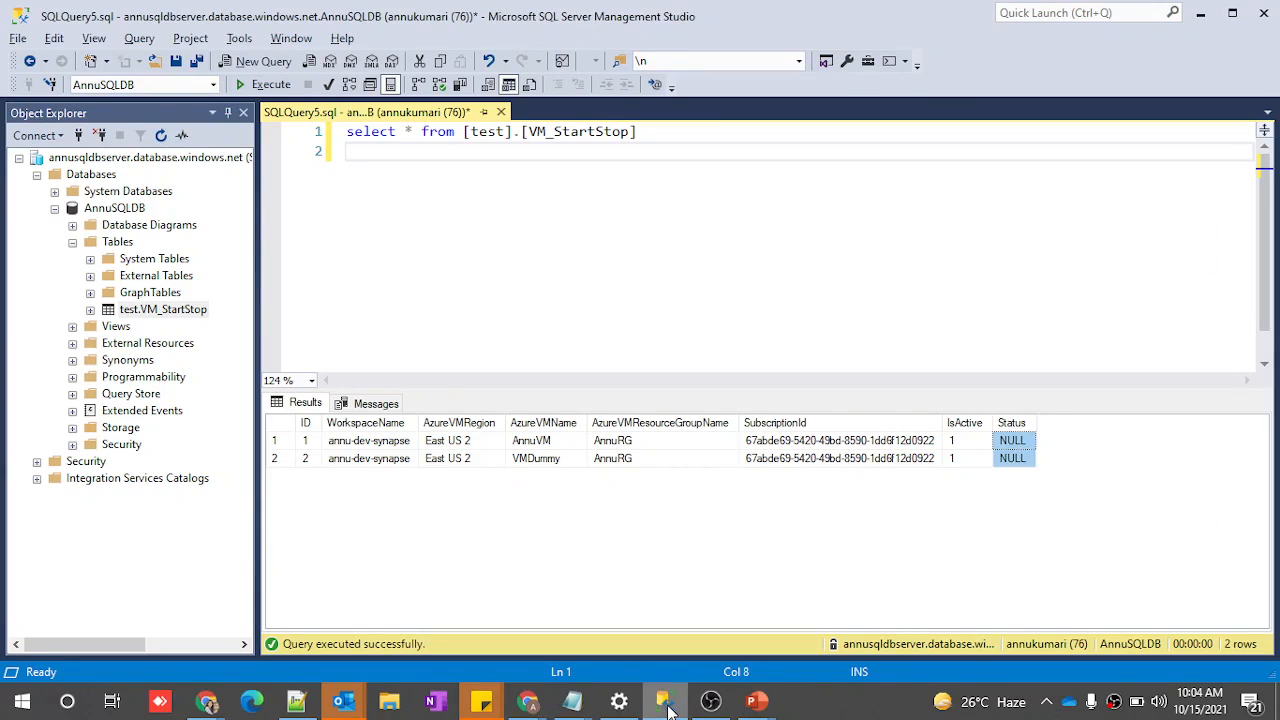
key(alt+Tab)
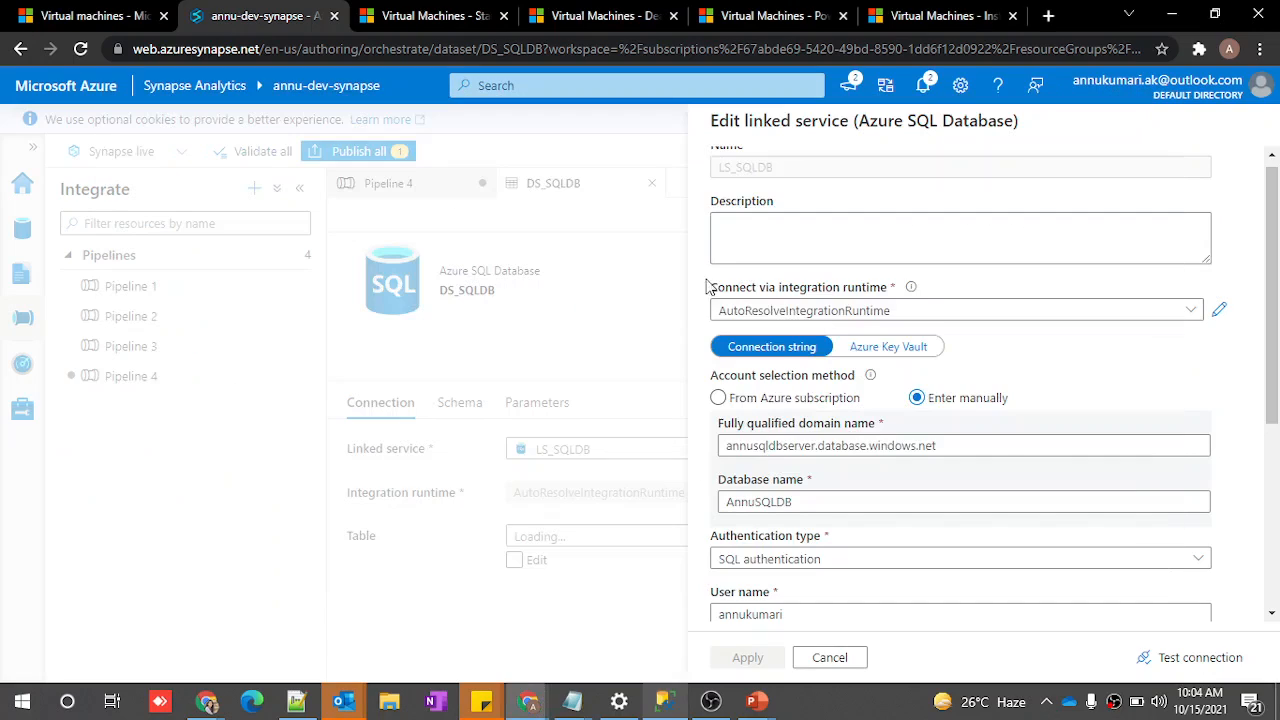
click(1149, 663)
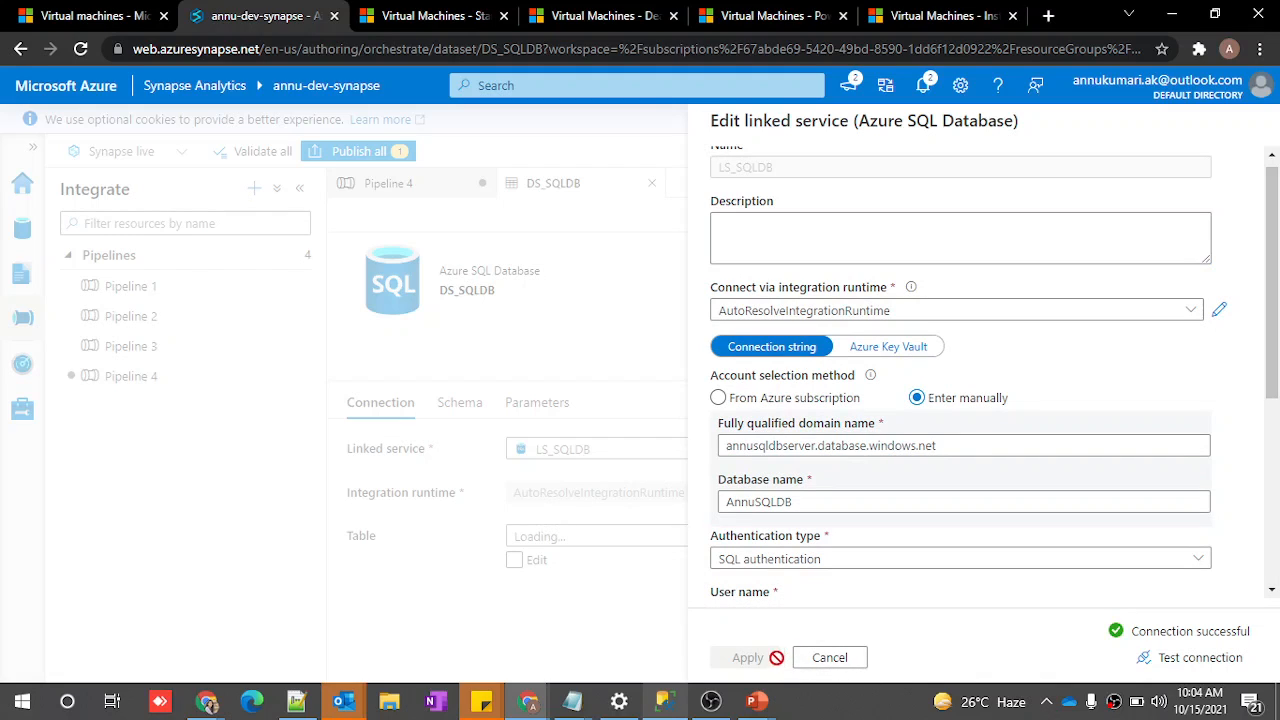
click(829, 658)
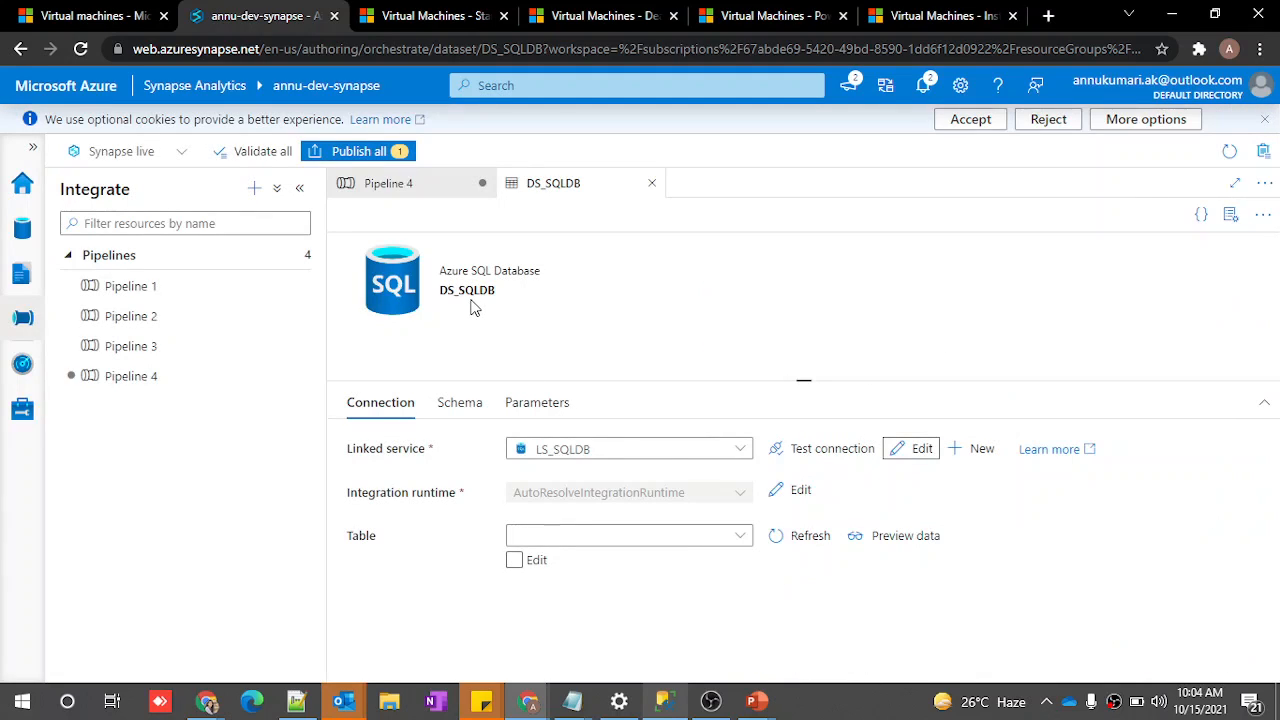
click(652, 183)
Make the Lookup use the query "select * from test.VM_startStop where isactive=1" through dynamic content
scroll(770, 600, down, 1)
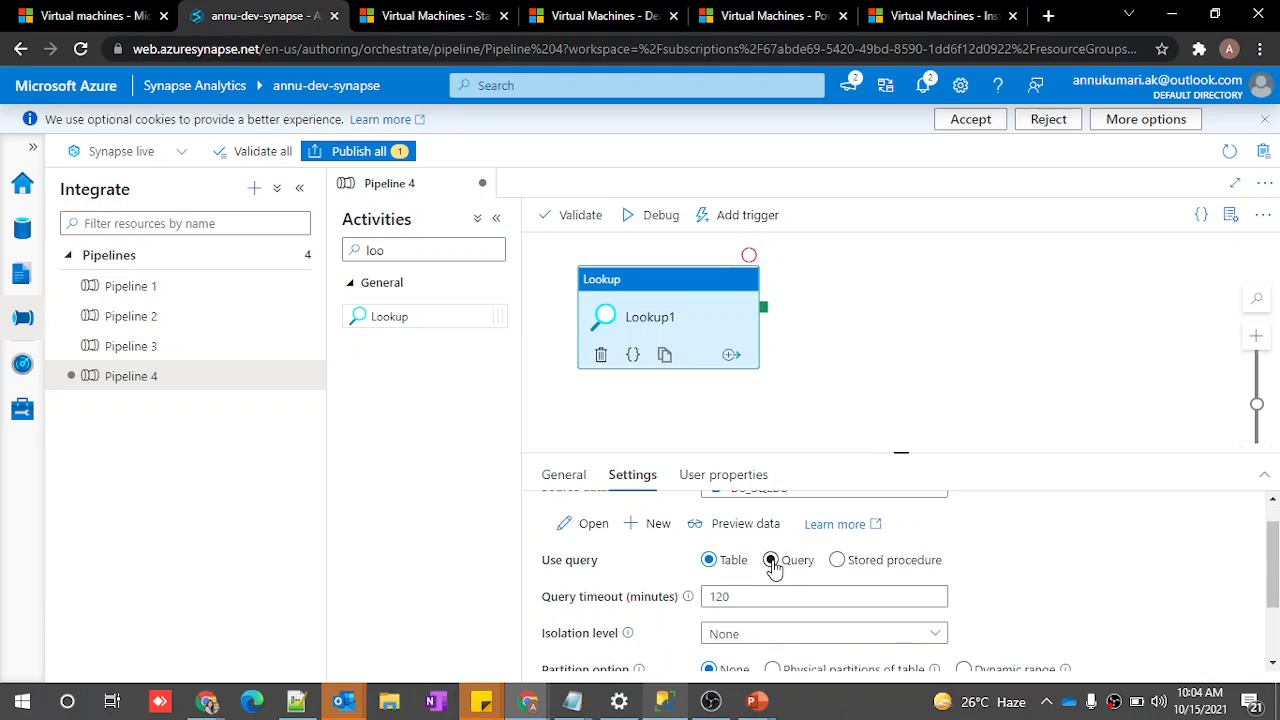
click(770, 561)
click(742, 612)
click(729, 654)
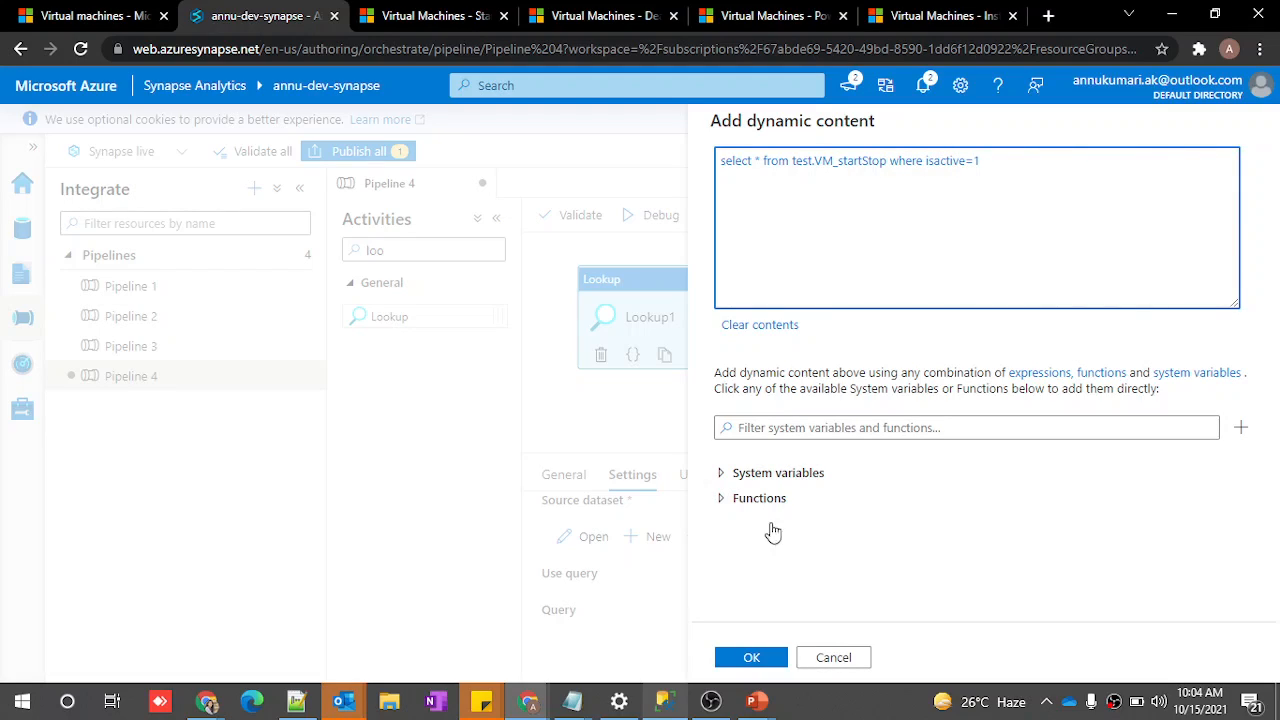
click(750, 660)
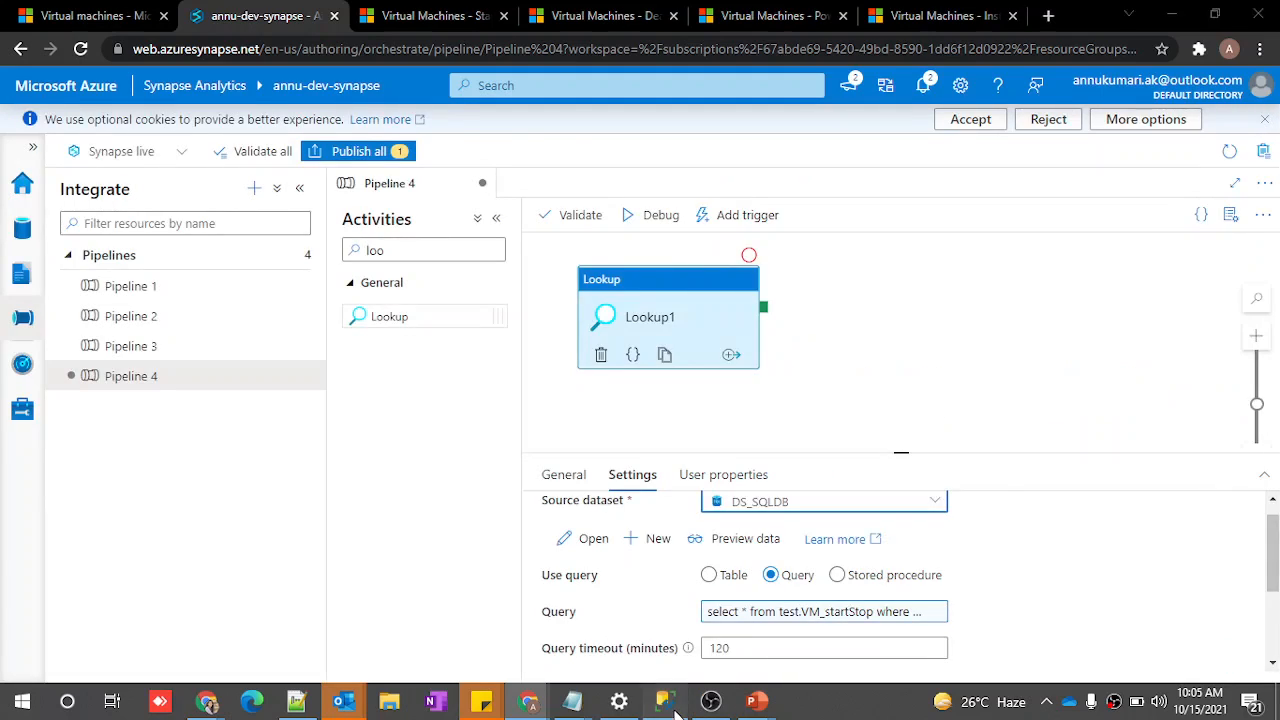
Check the IsActive column of the VM_StartStop results in SQL Server Management Studio and return to Synapse Studio
click(664, 700)
click(960, 425)
key(alt+Tab)
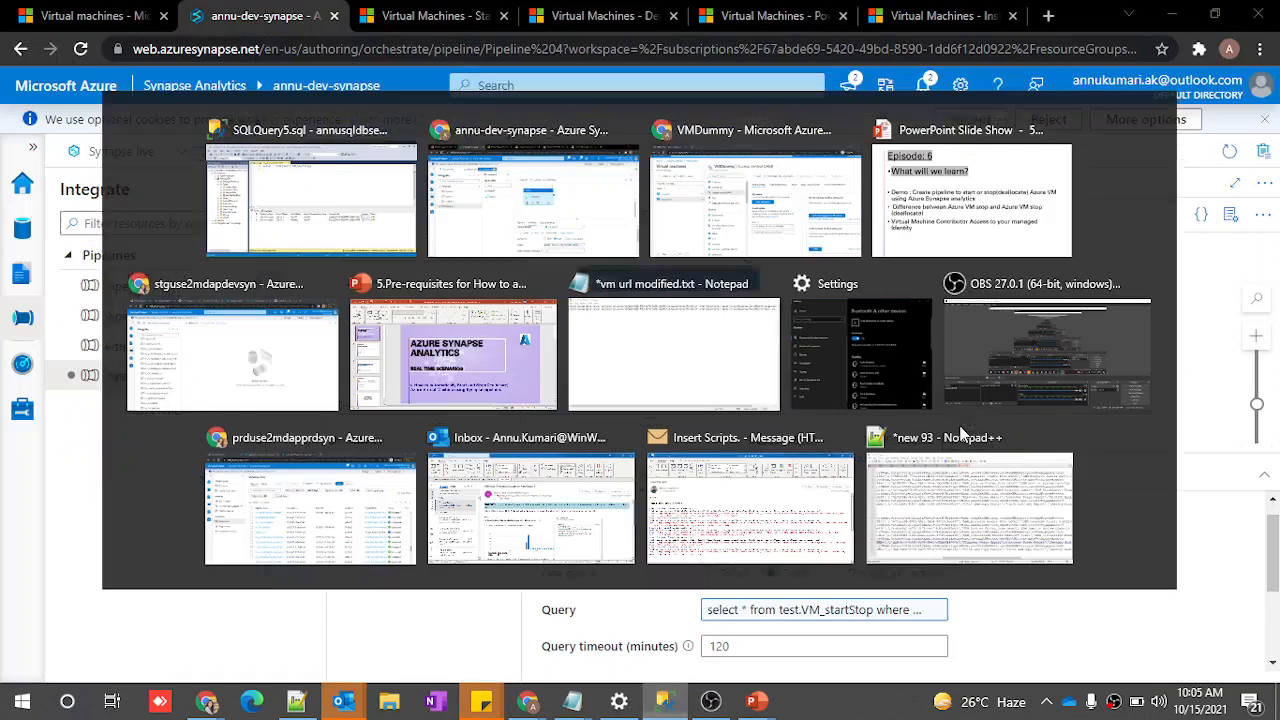
Add a ForEach activity beside Lookup1 and connect Lookup1's success output to it
double_click(420, 250)
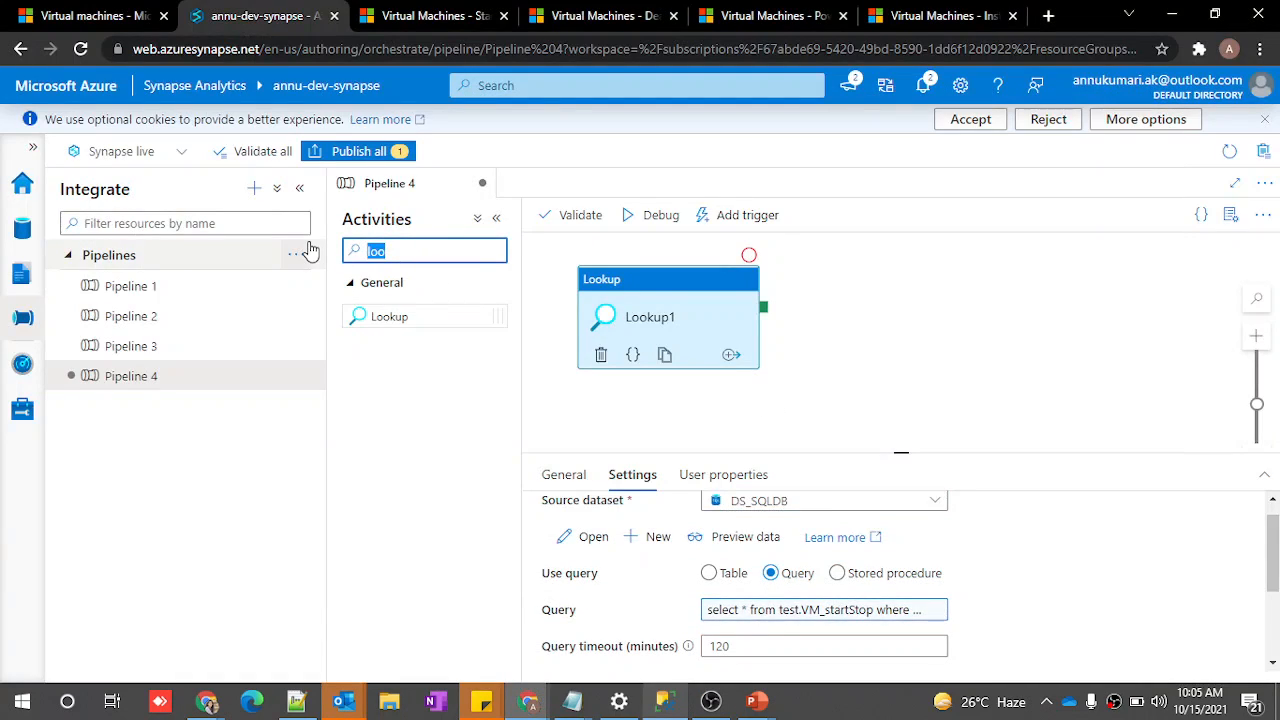
text(for)
drag(414, 423, 876, 321)
drag(766, 320, 880, 334)
click(880, 334)
click(638, 479)
click(727, 600)
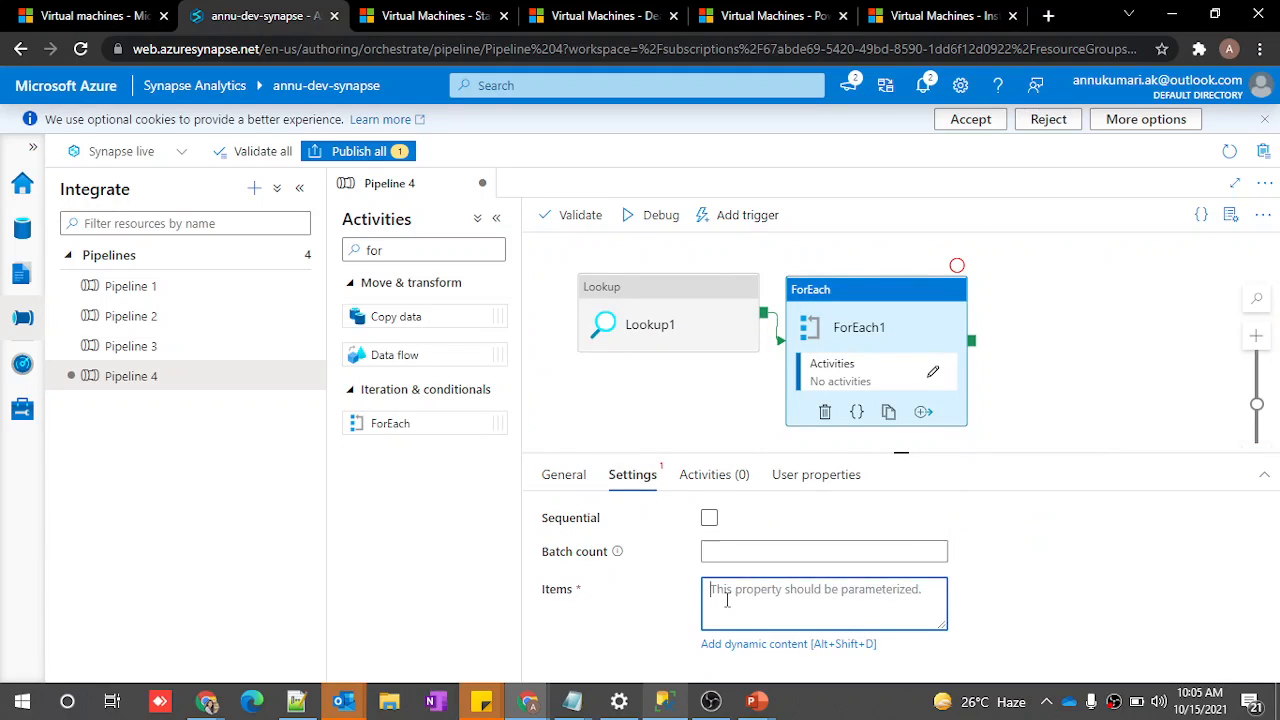
click(622, 322)
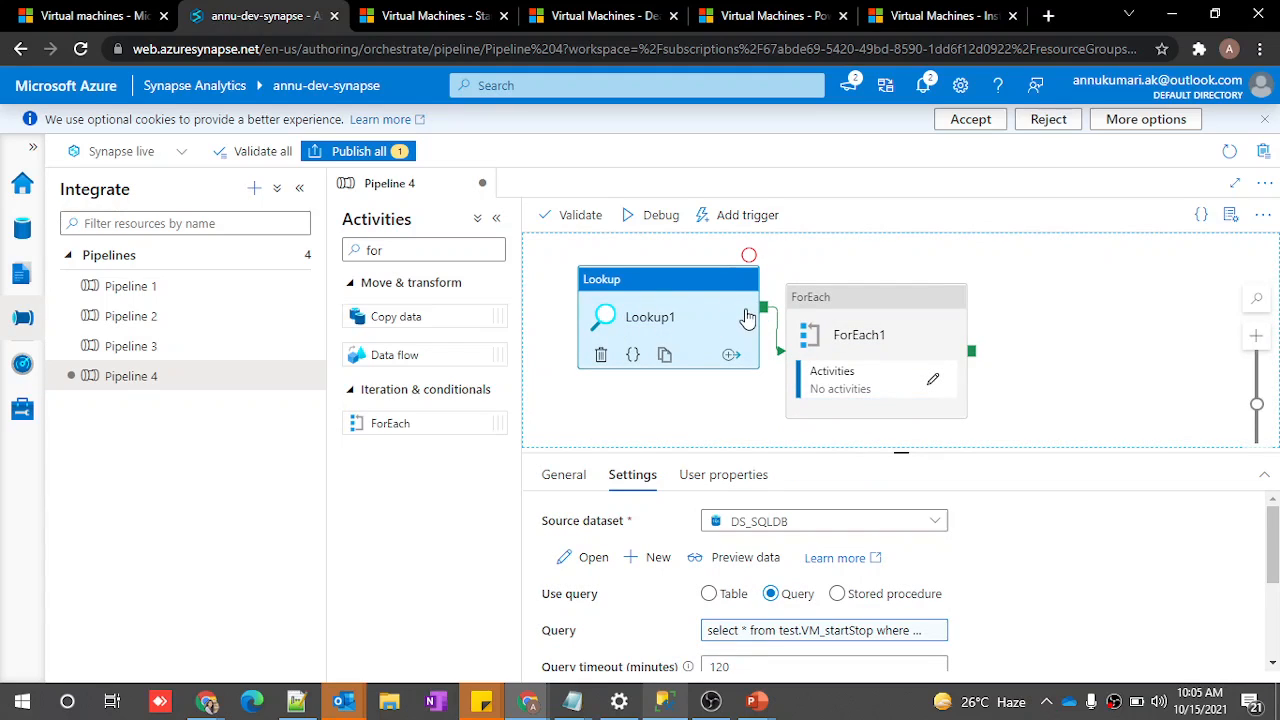
click(840, 322)
click(737, 596)
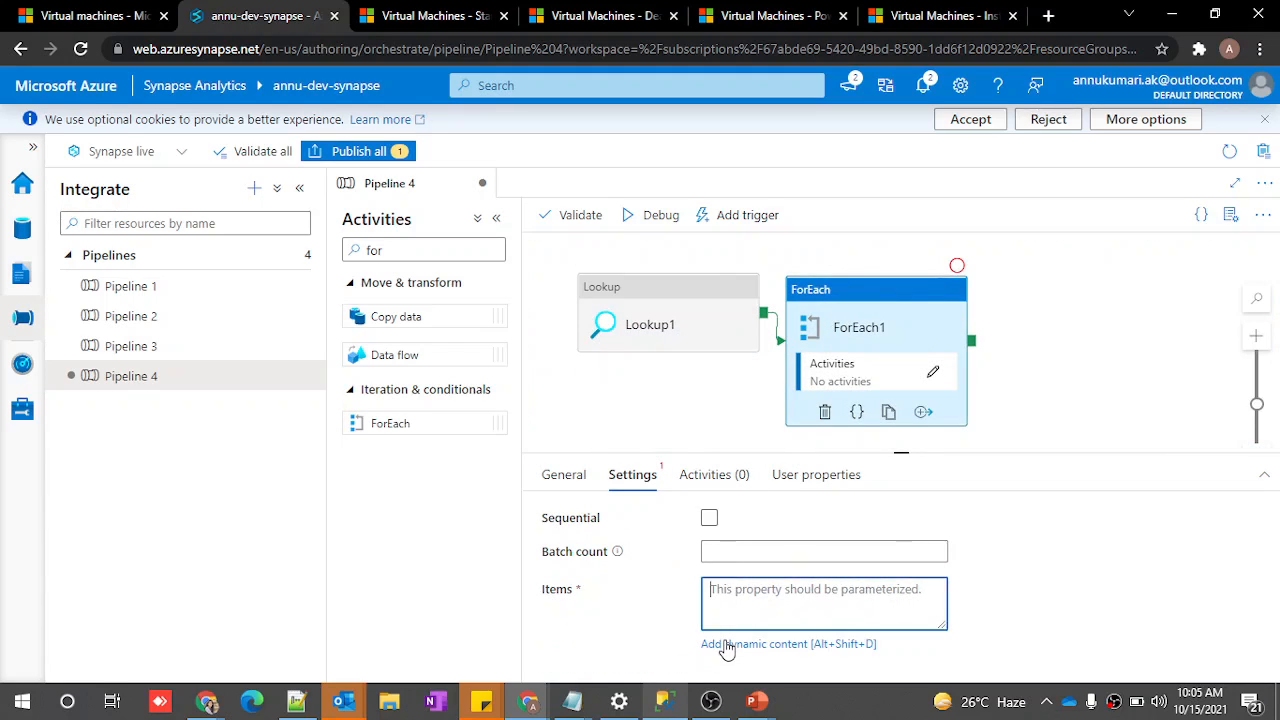
click(728, 645)
click(797, 558)
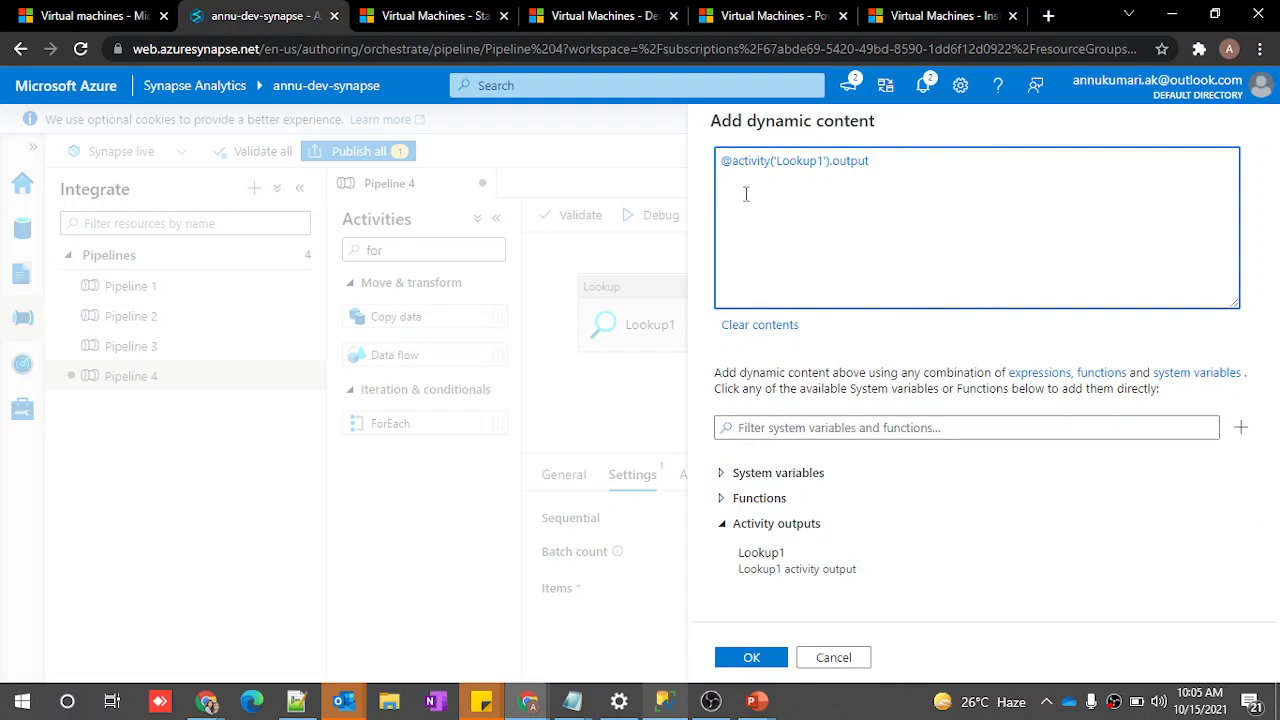
drag(724, 162, 884, 164)
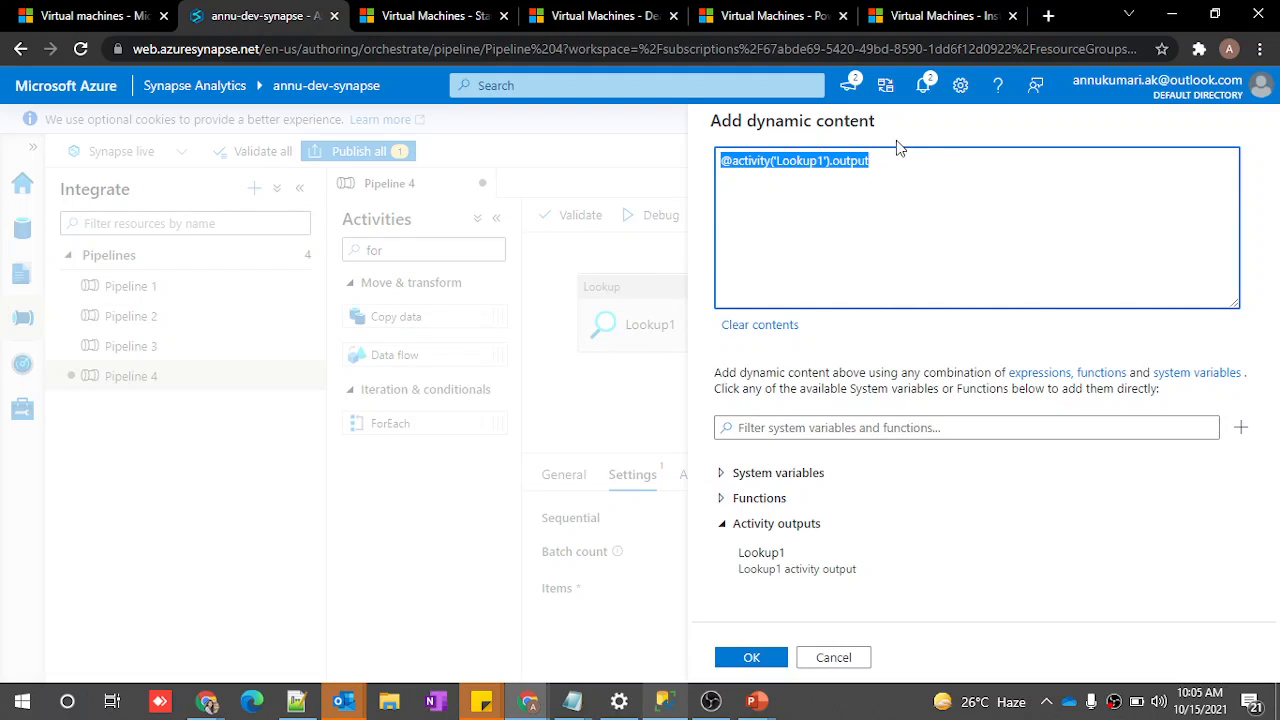
click(903, 163)
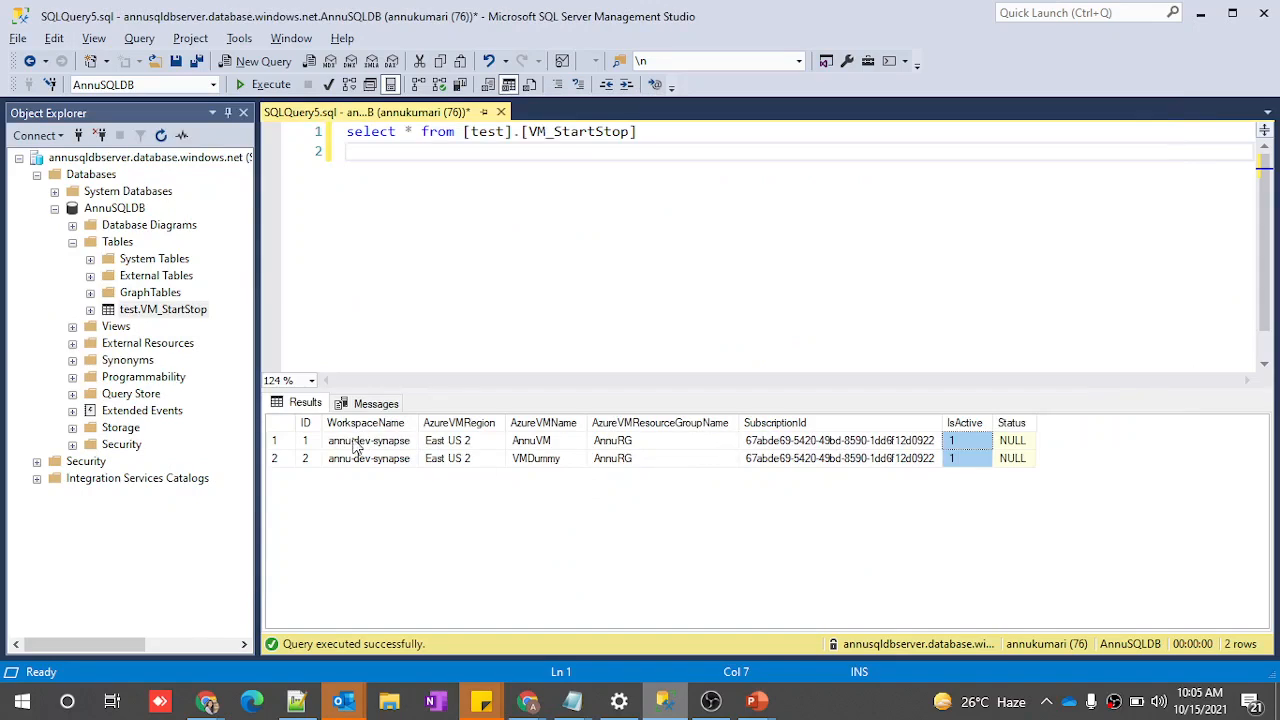
Switch to SQL Server Management Studio and examine the AnnuVM and VMDummy rows that the loop iterates over
click(279, 441)
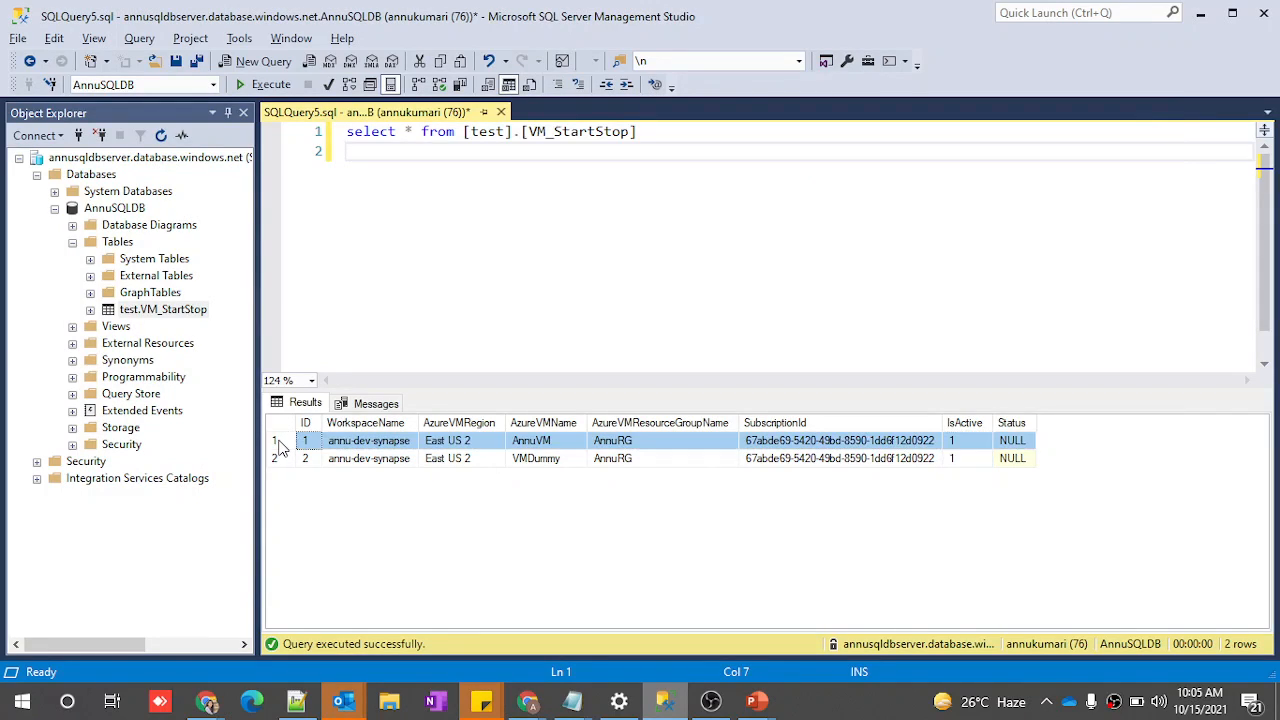
key(Down)
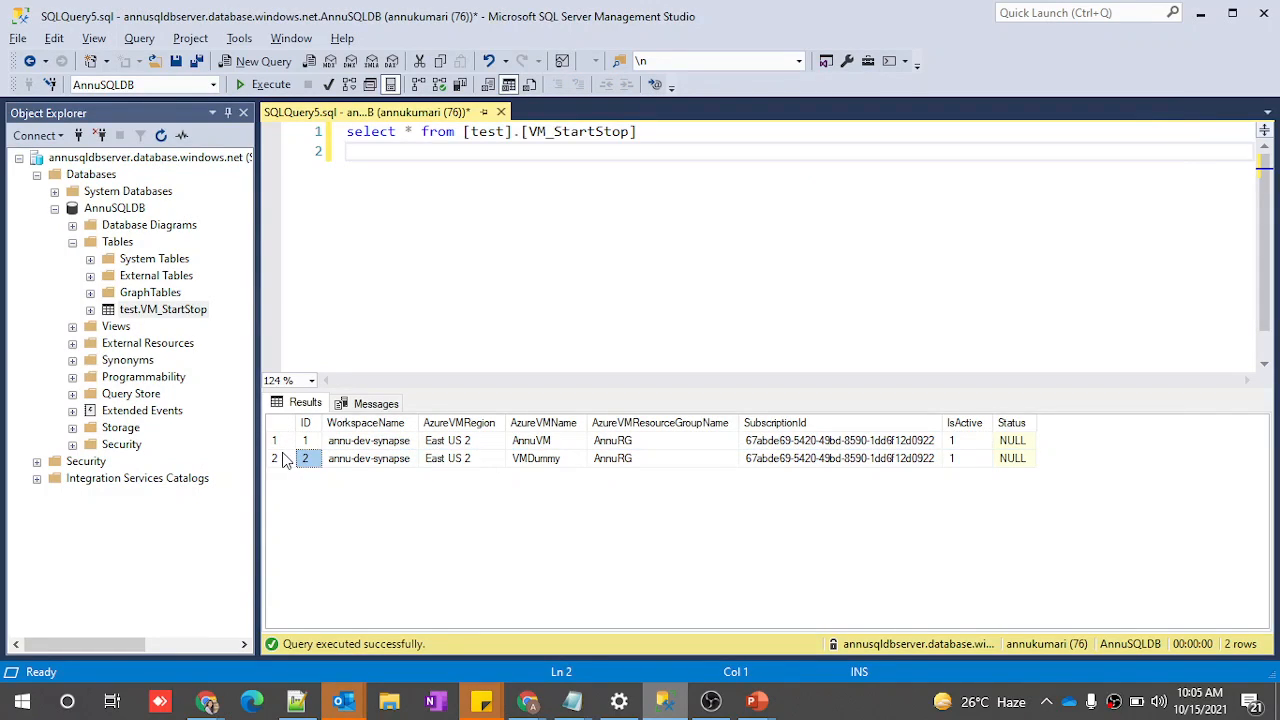
click(284, 458)
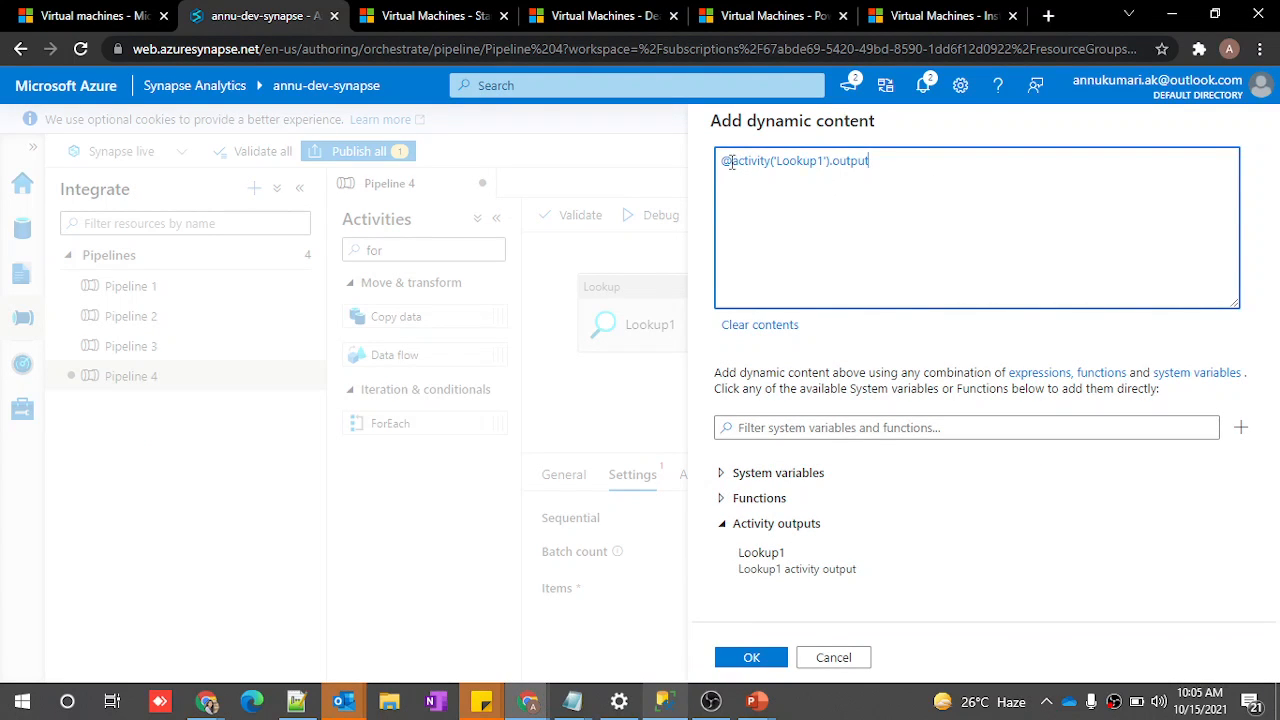
text(.value)
click(730, 660)
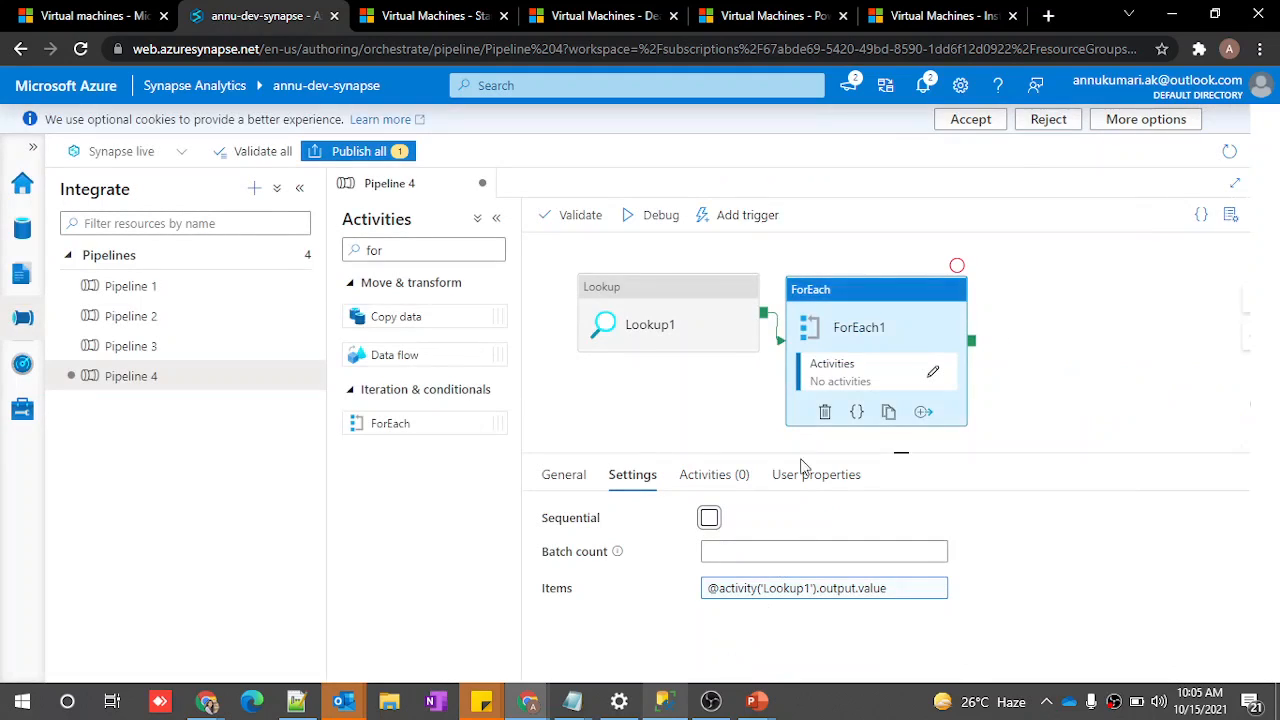
Debug the pipeline only up to a breakpoint on Lookup1 and refresh the run's output
click(708, 298)
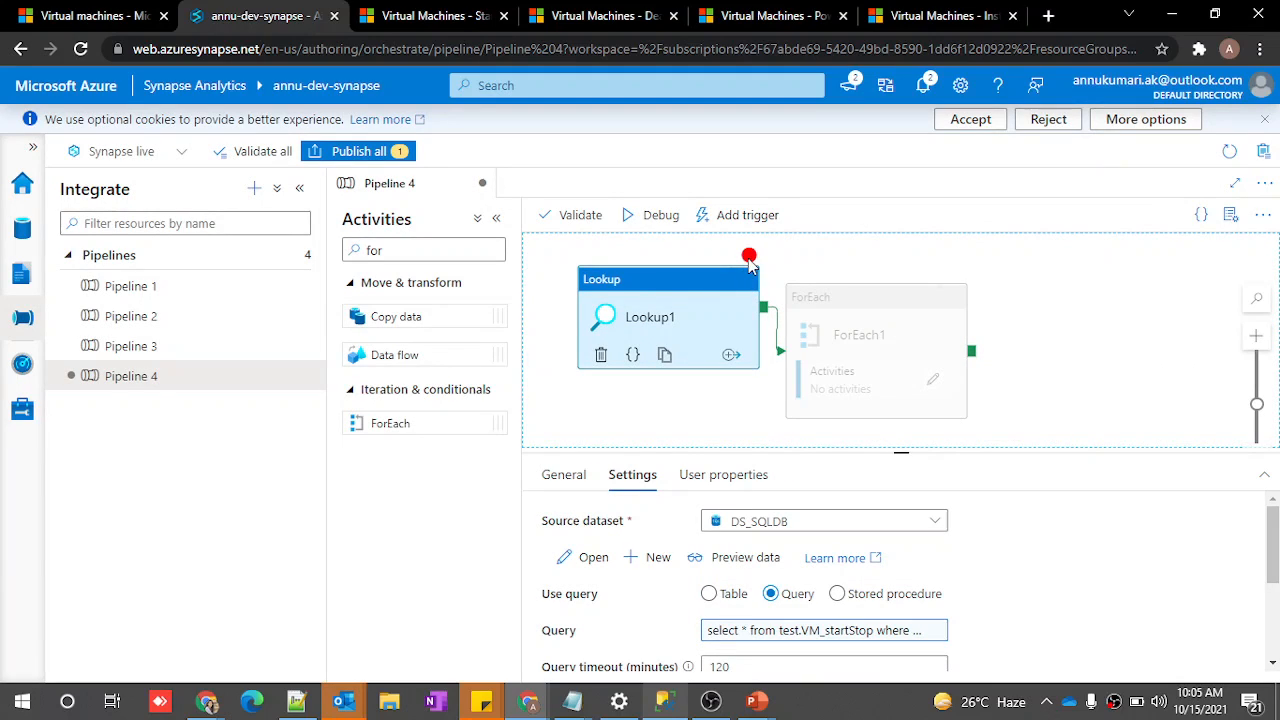
click(655, 215)
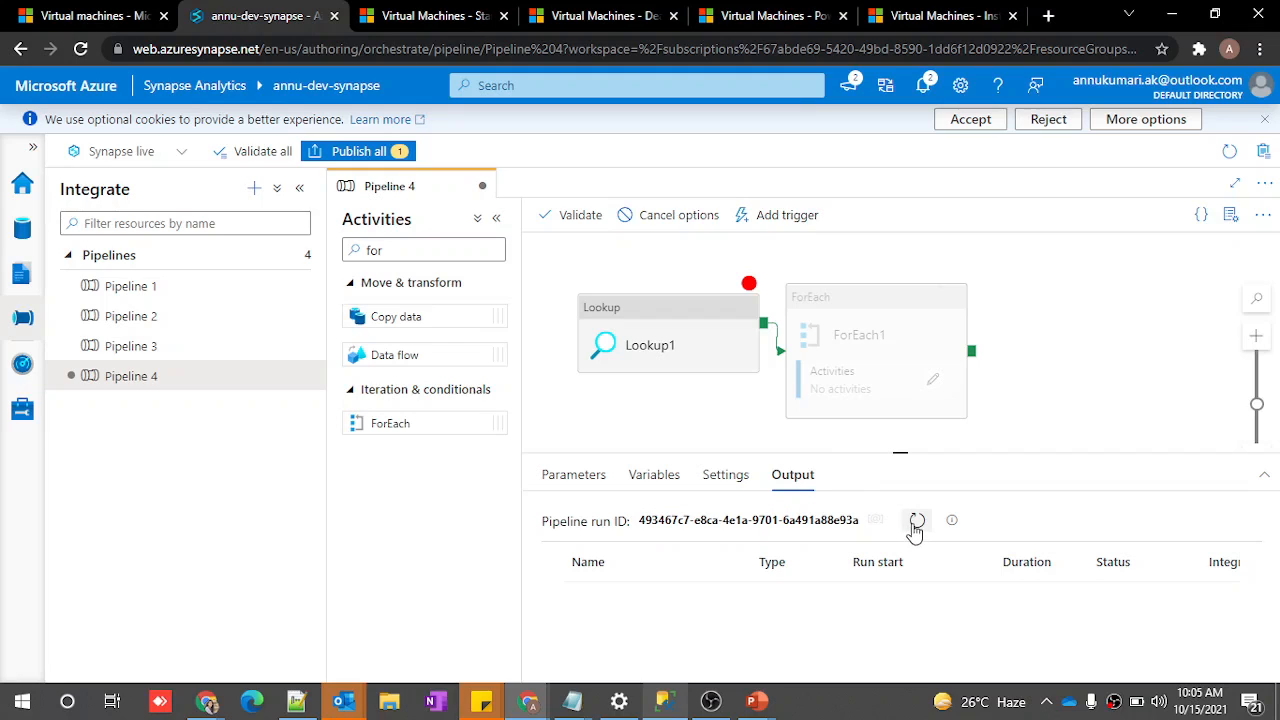
click(912, 524)
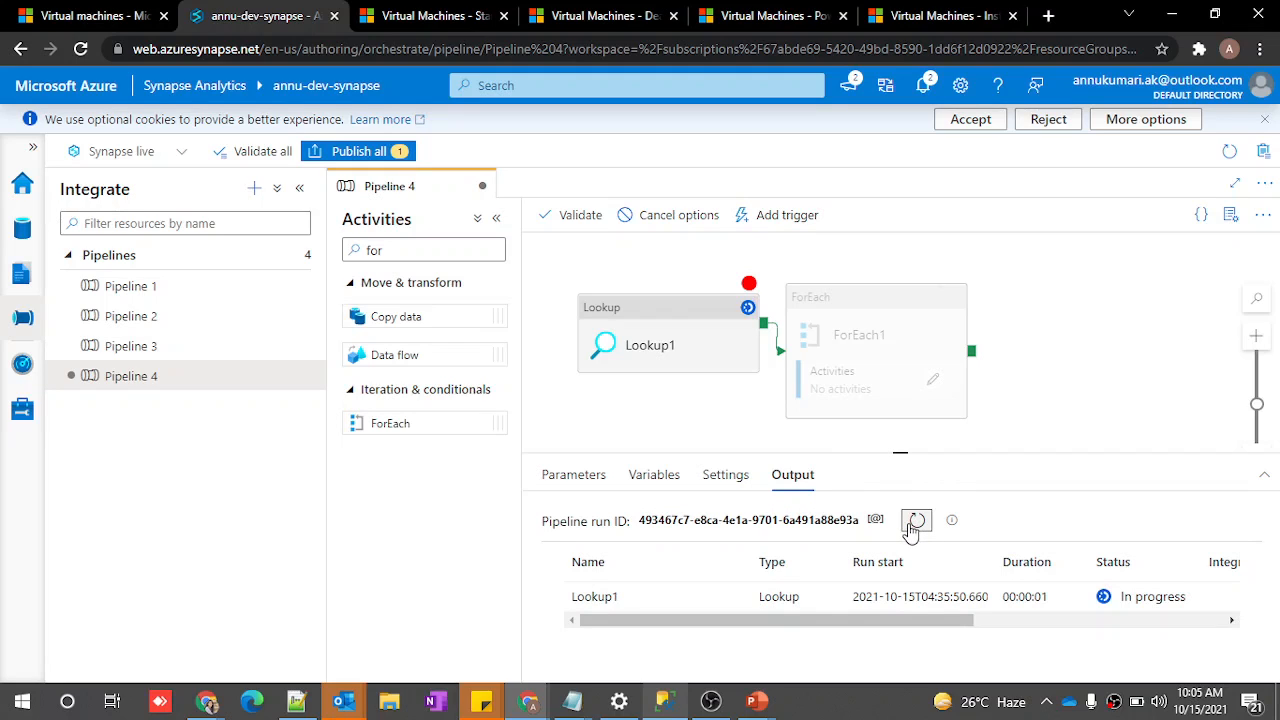
Open Lookup1's debug output in full view and compare its count with the VM_StartStop rows in SQL Server Management Studio
click(674, 706)
key(alt+Tab)
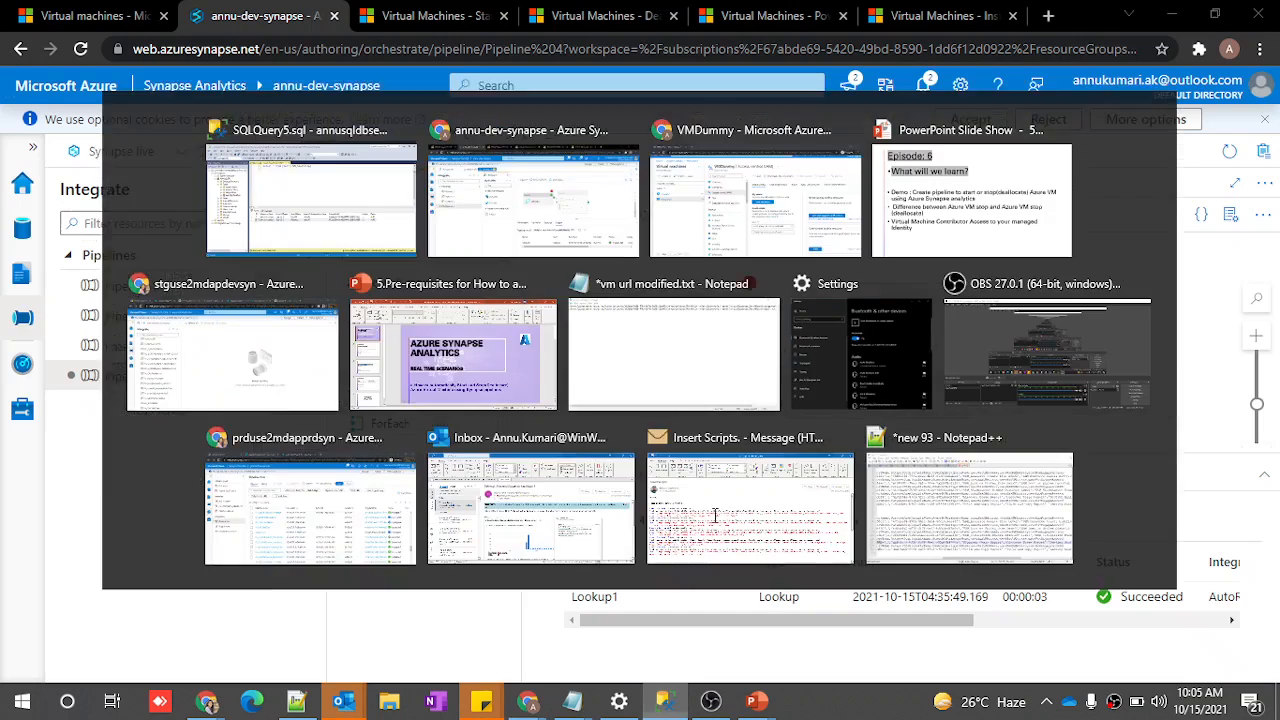
click(720, 597)
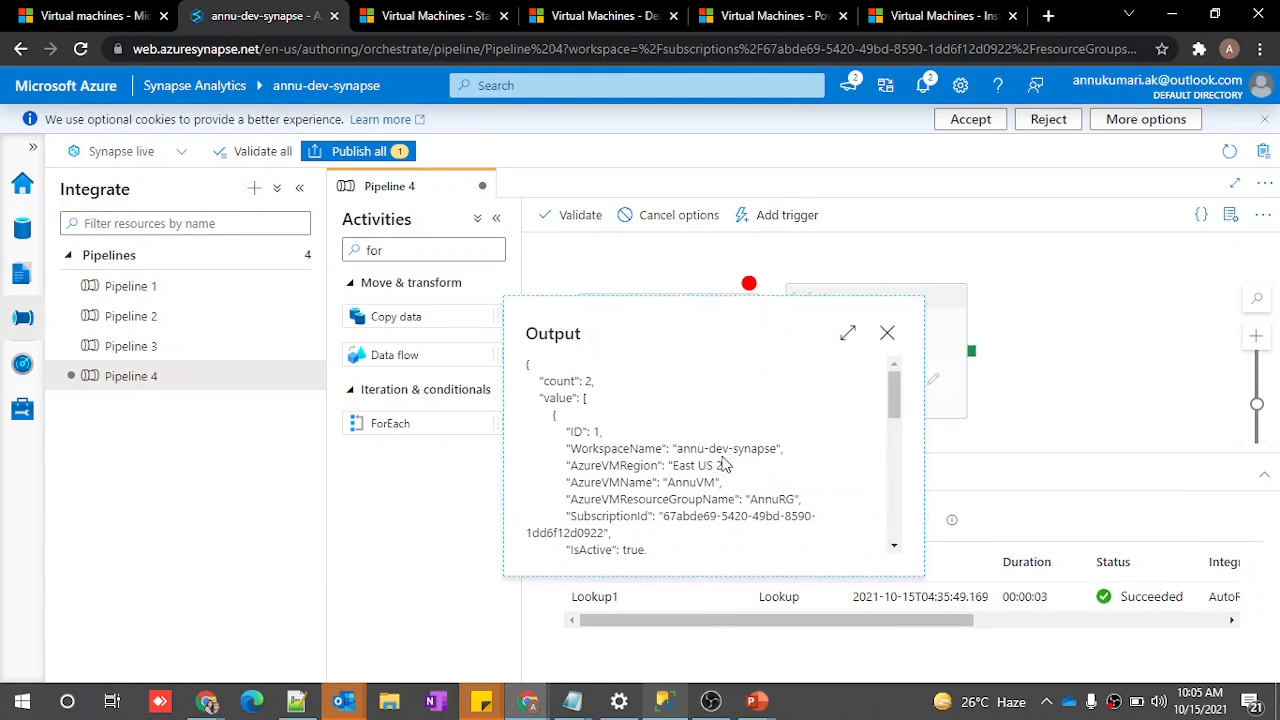
click(847, 337)
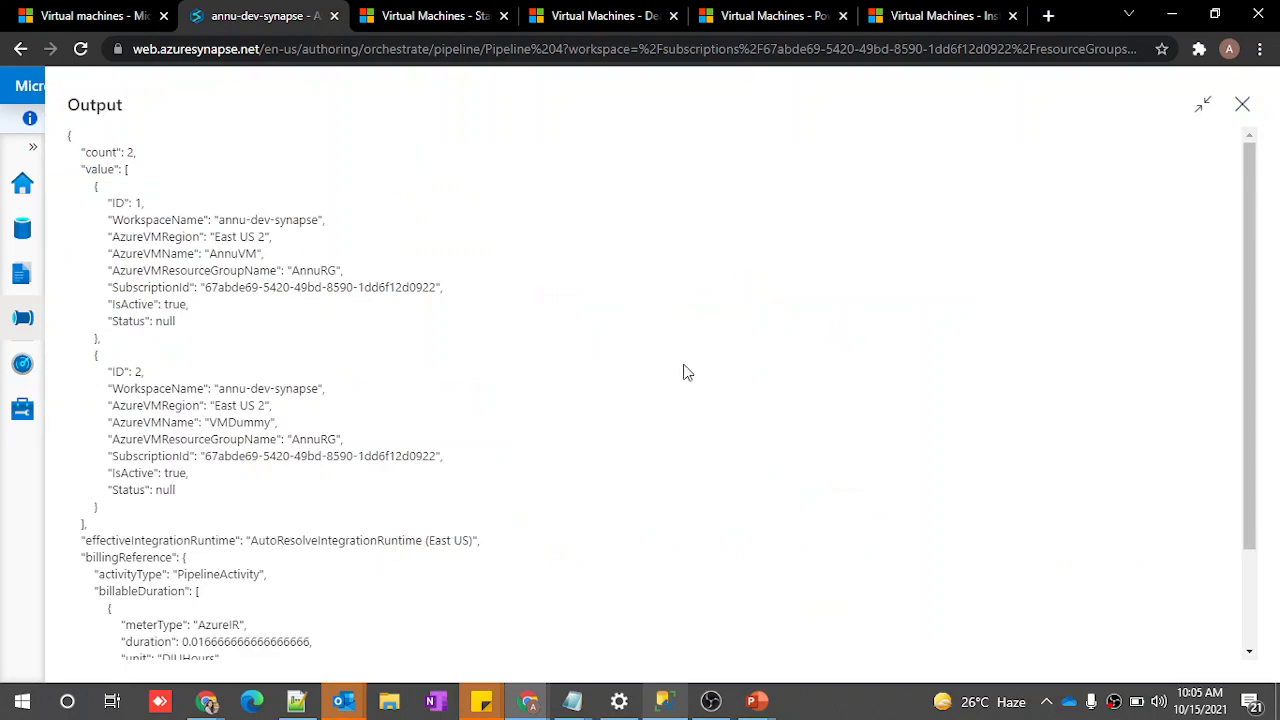
double_click(86, 154)
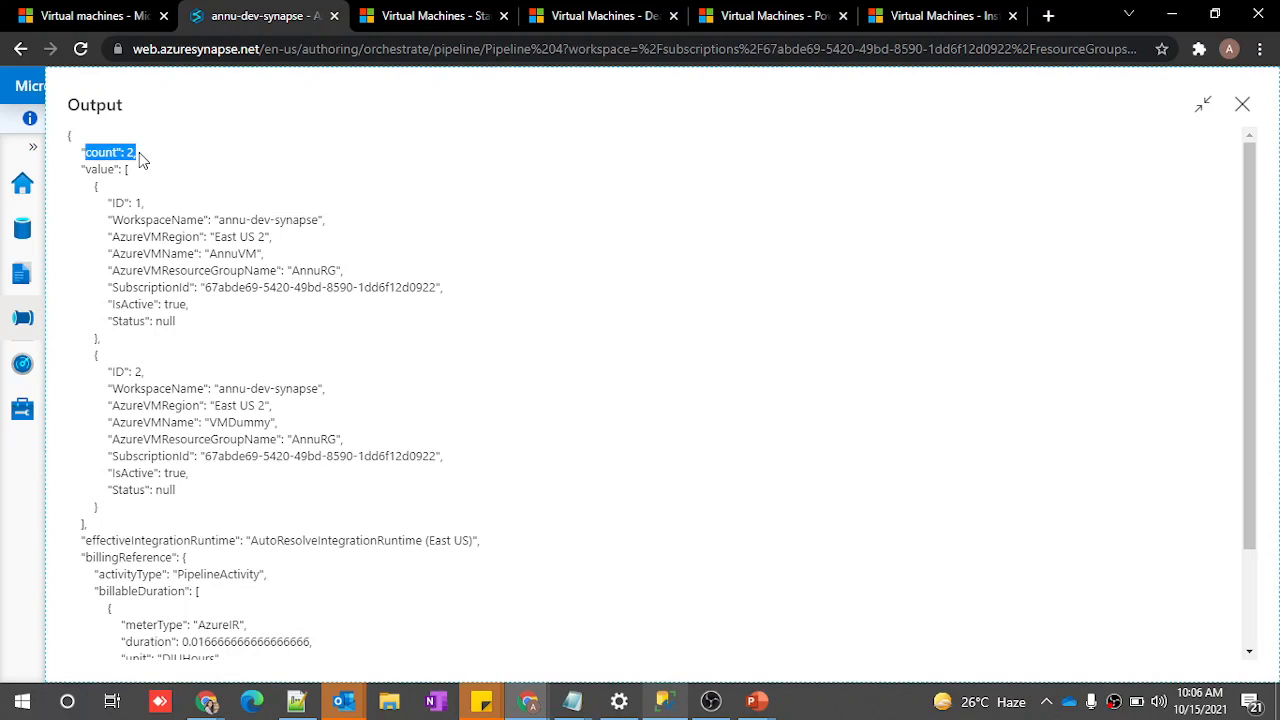
key(alt+Tab)
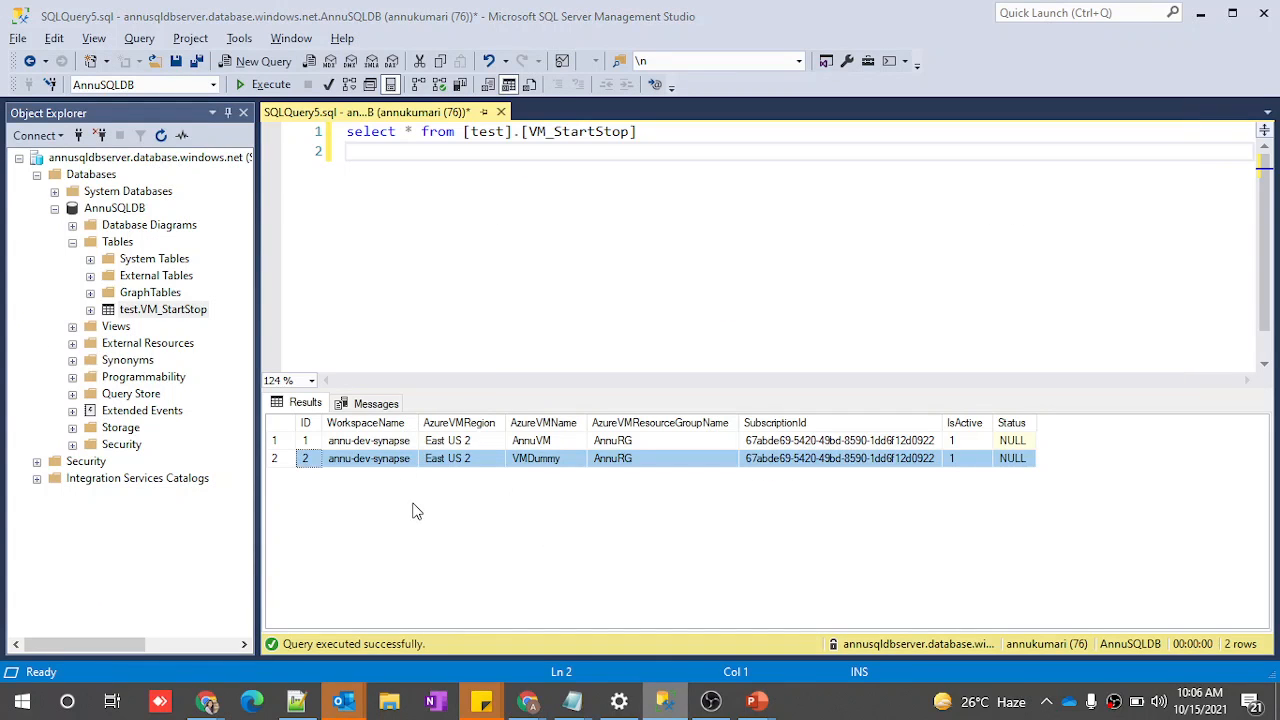
key(alt+Tab)
Examine the value array and its two virtual machine records in Lookup1's output, and close the output
drag(83, 170, 124, 170)
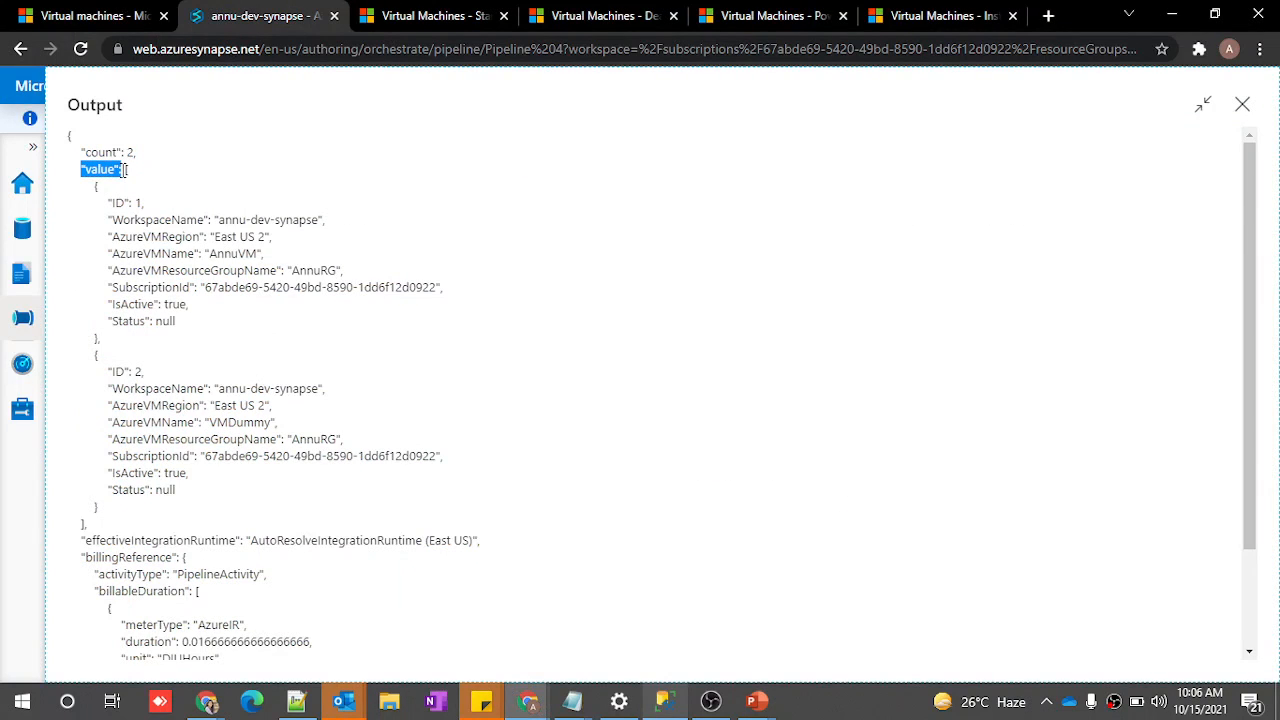
click(89, 170)
double_click(93, 170)
drag(101, 195, 200, 328)
drag(84, 368, 267, 508)
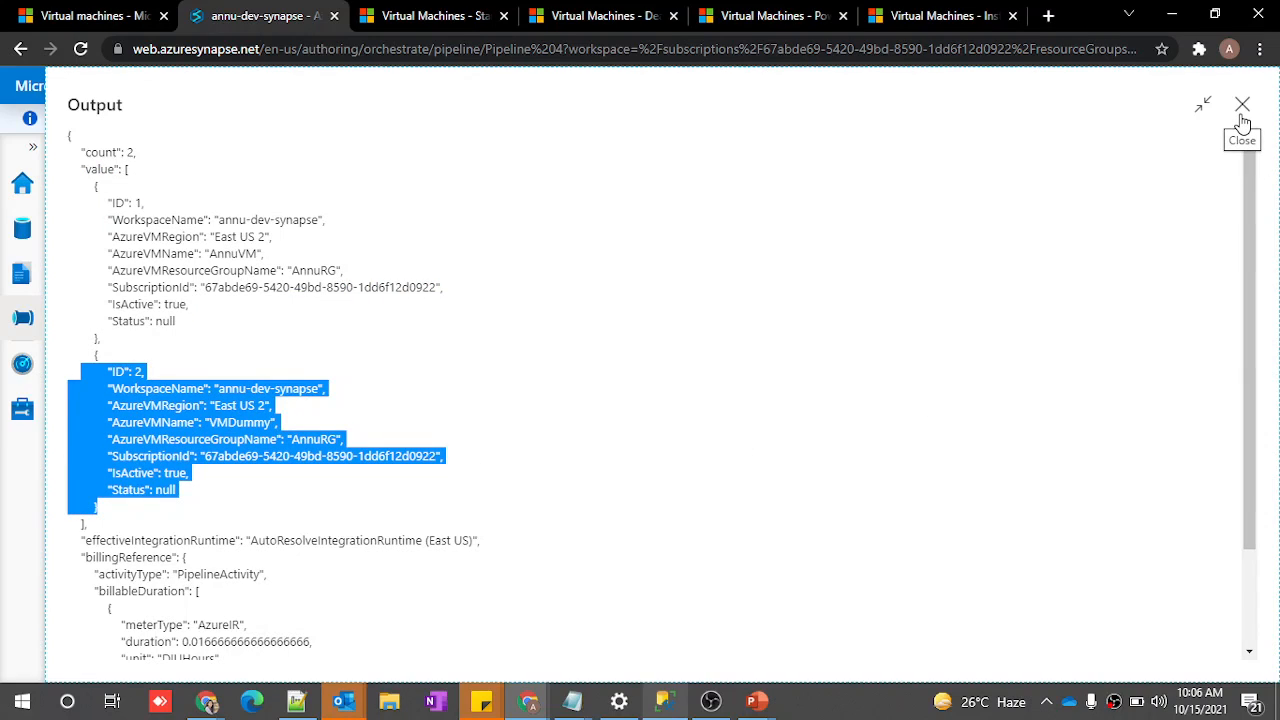
click(168, 350)
drag(133, 508, 84, 168)
click(1242, 104)
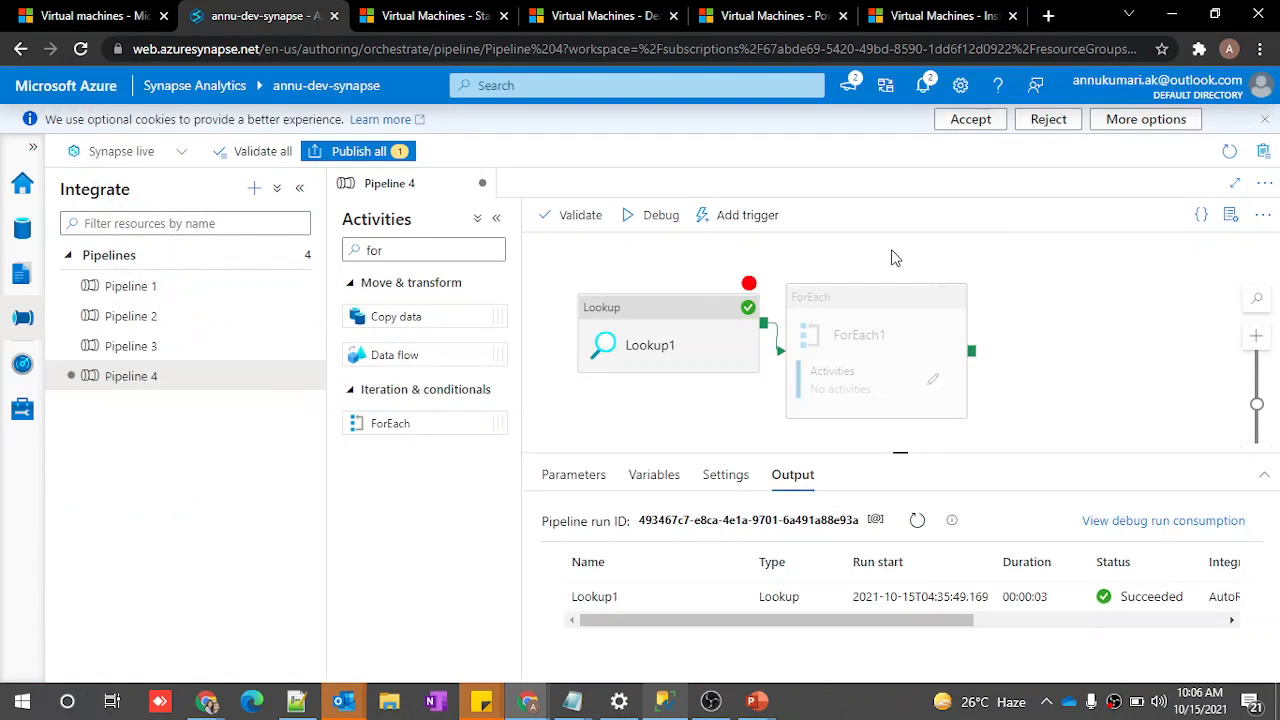
Remove the breakpoint from Lookup1 and review the ForEach1 Items expression without changing it
click(851, 331)
drag(746, 290, 750, 282)
click(857, 305)
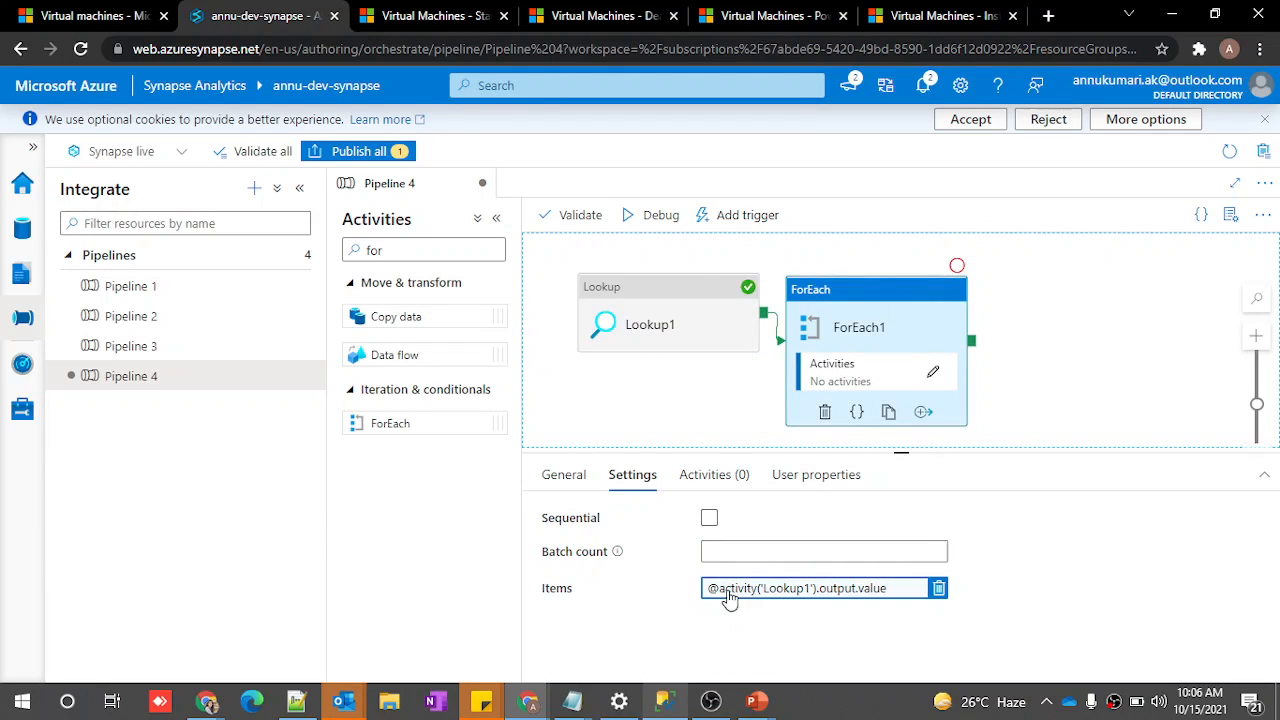
click(727, 591)
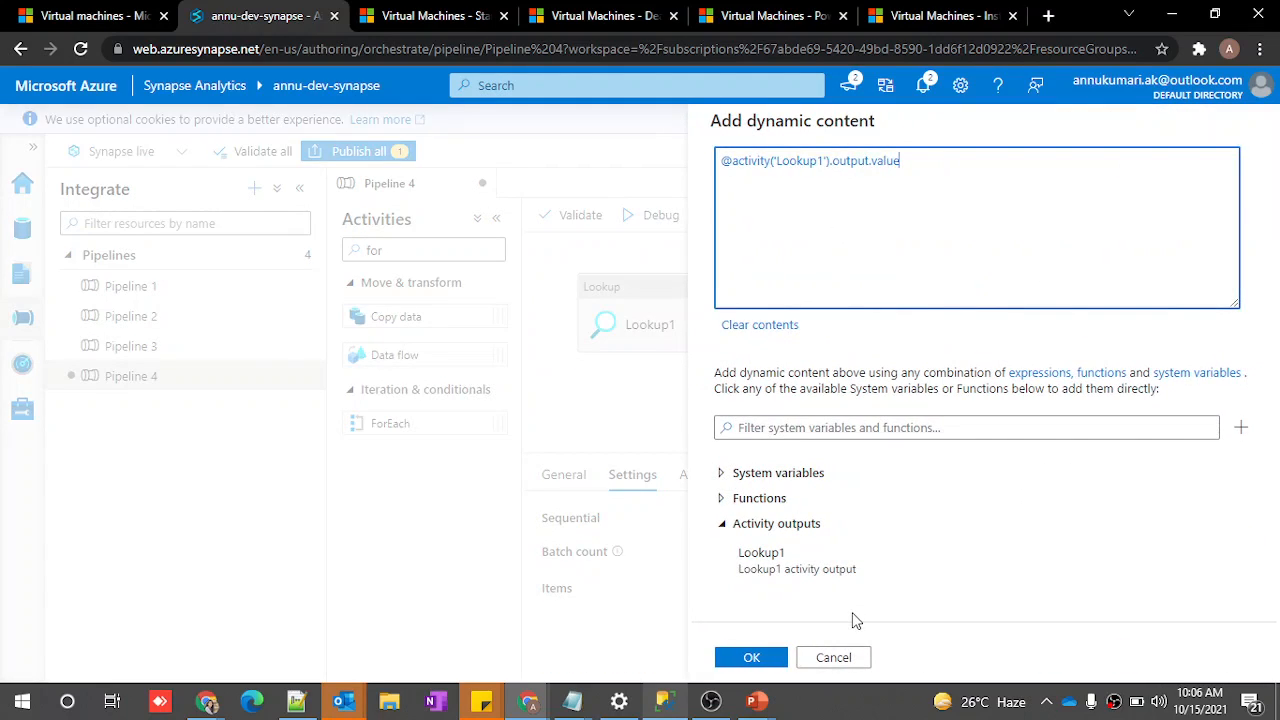
click(830, 658)
Add a Web activity inside ForEach1 and open its URL setting for editing
click(928, 373)
click(400, 251)
drag(400, 251, 360, 250)
key(BackSpace)
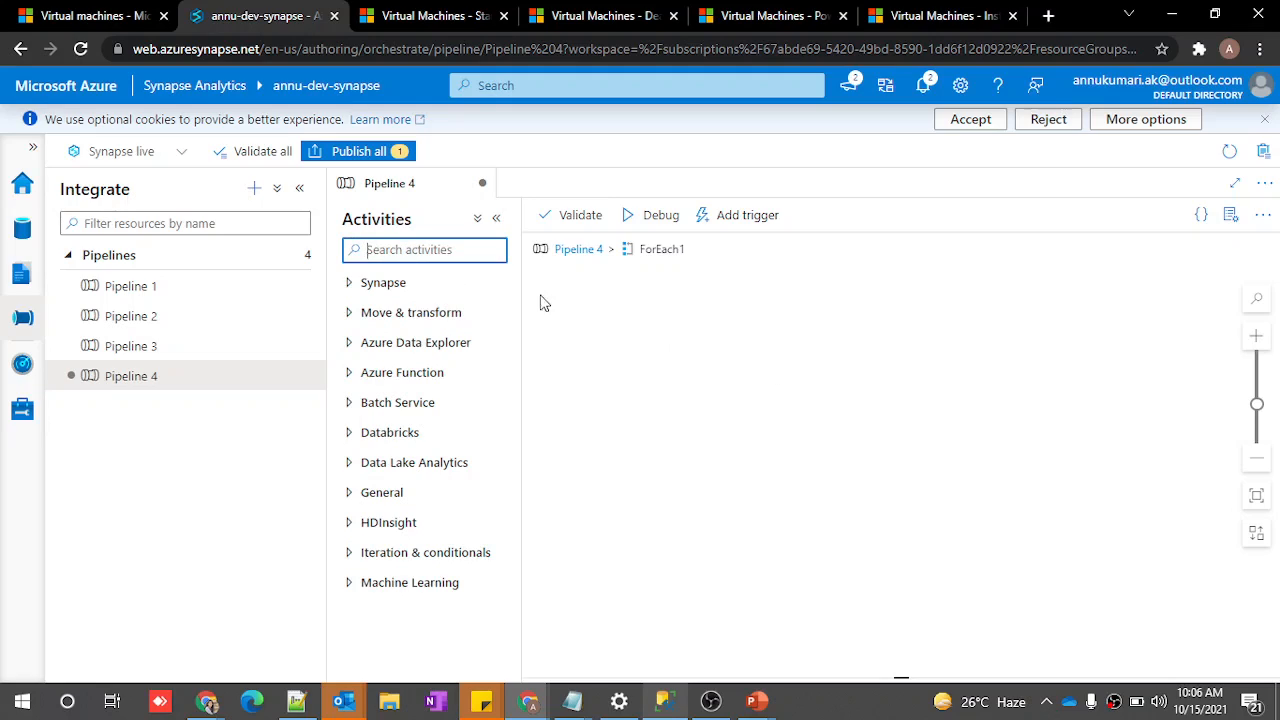
text(web)
drag(382, 316, 820, 360)
click(641, 482)
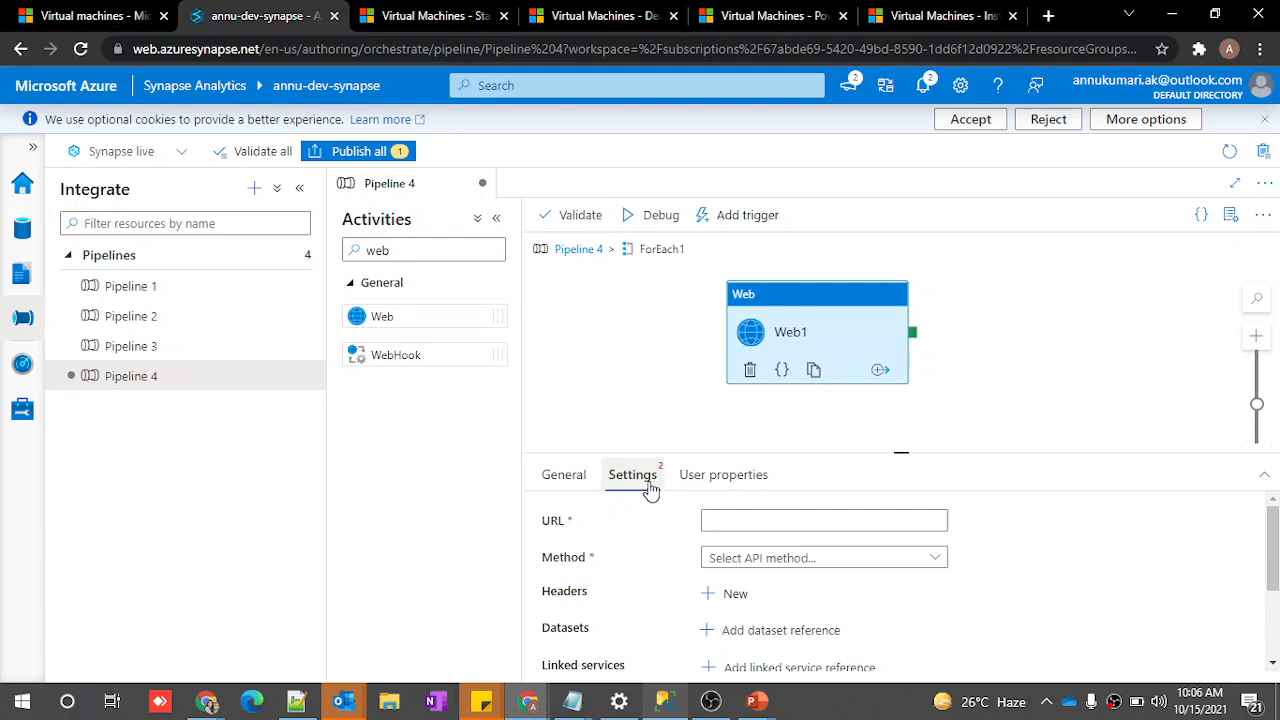
click(746, 525)
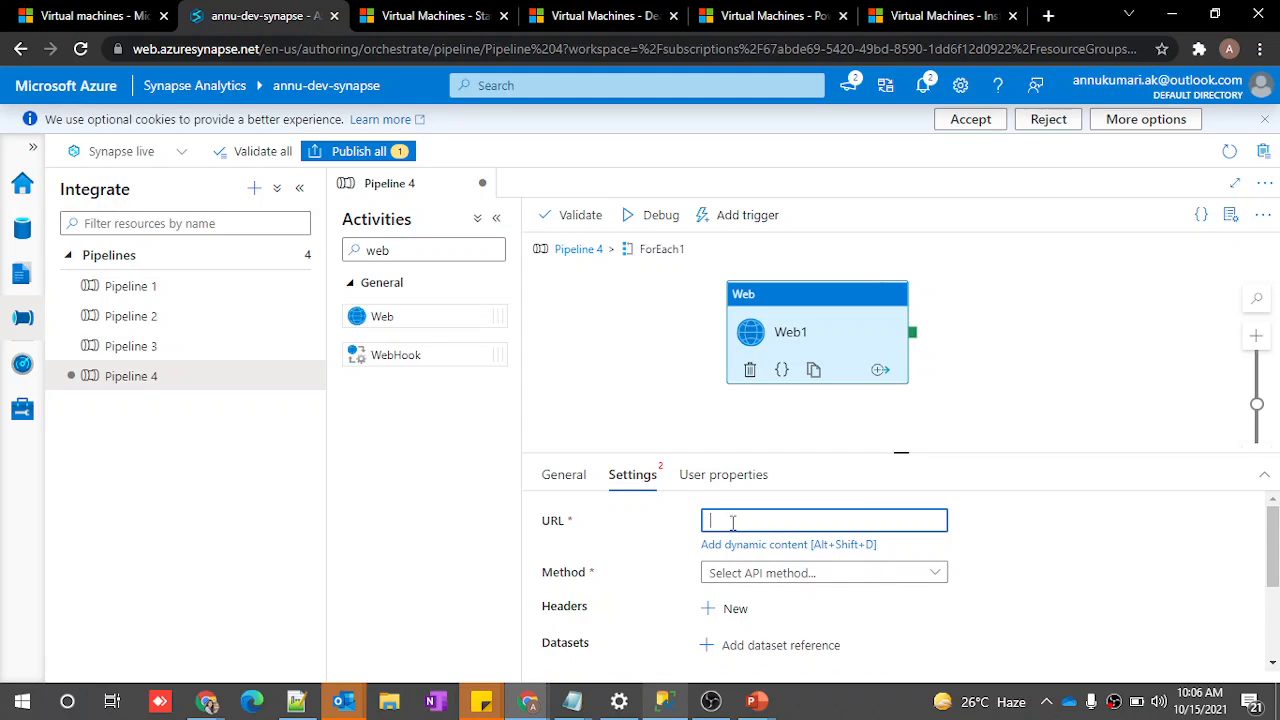
Switch to the Virtual Machines REST API documentation and compare the Start and Deallocate request URLs
click(430, 16)
scroll(548, 405, right, 2)
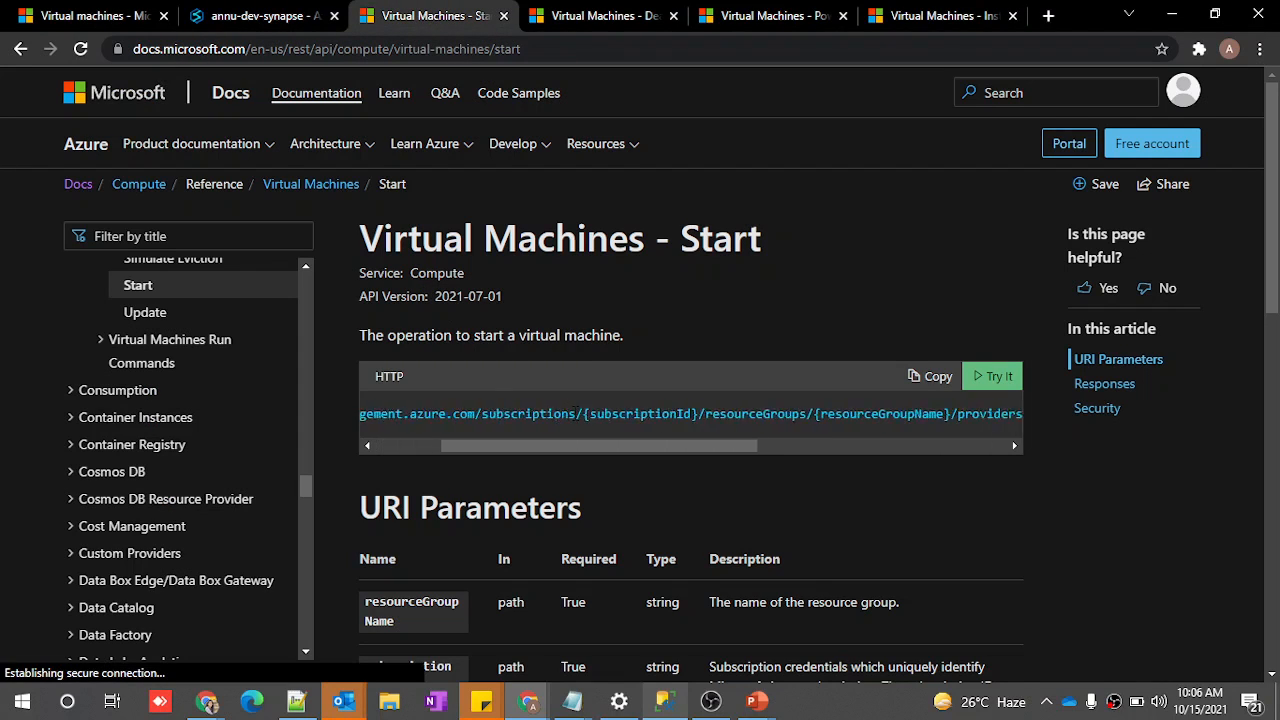
scroll(576, 414, right, 5)
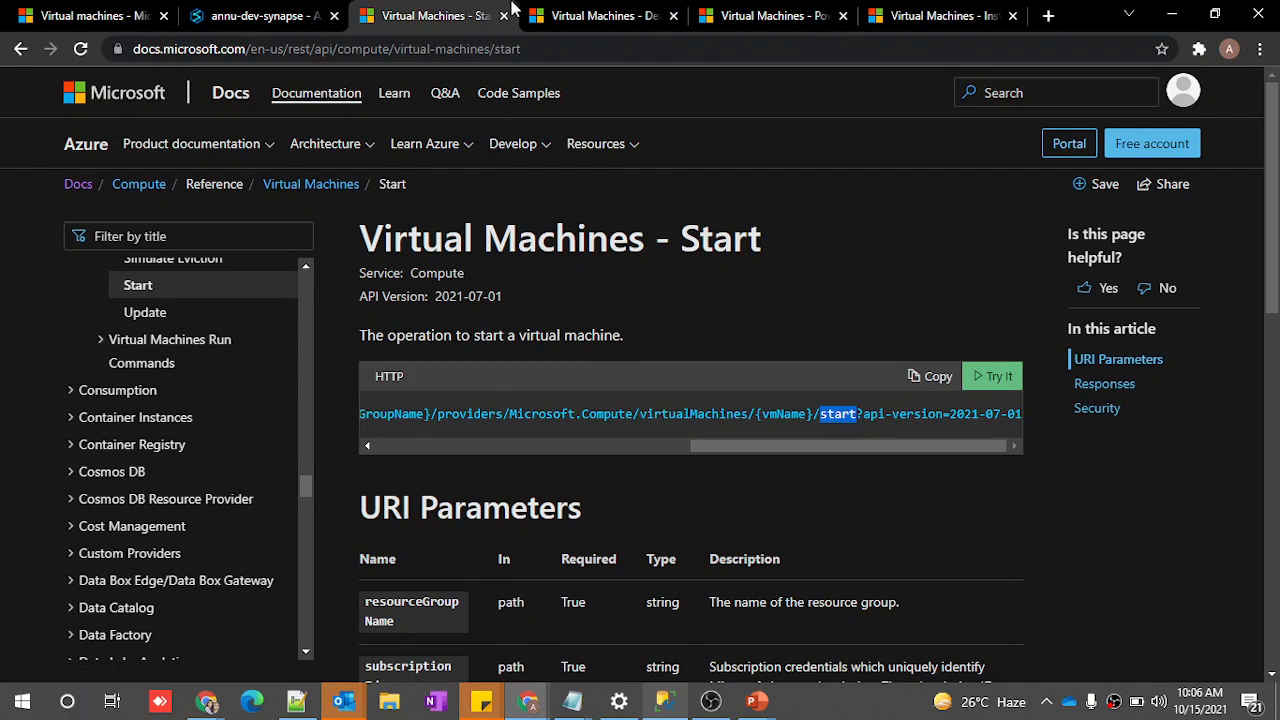
click(540, 14)
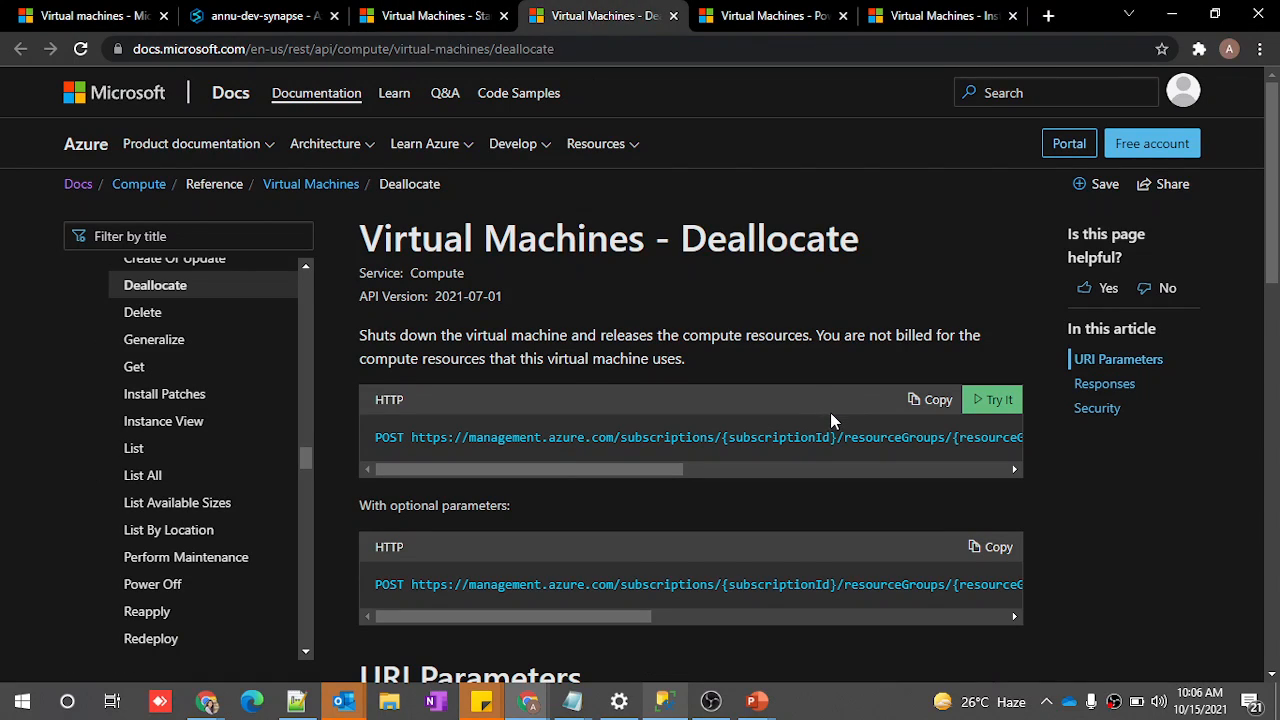
scroll(830, 445, right, 5)
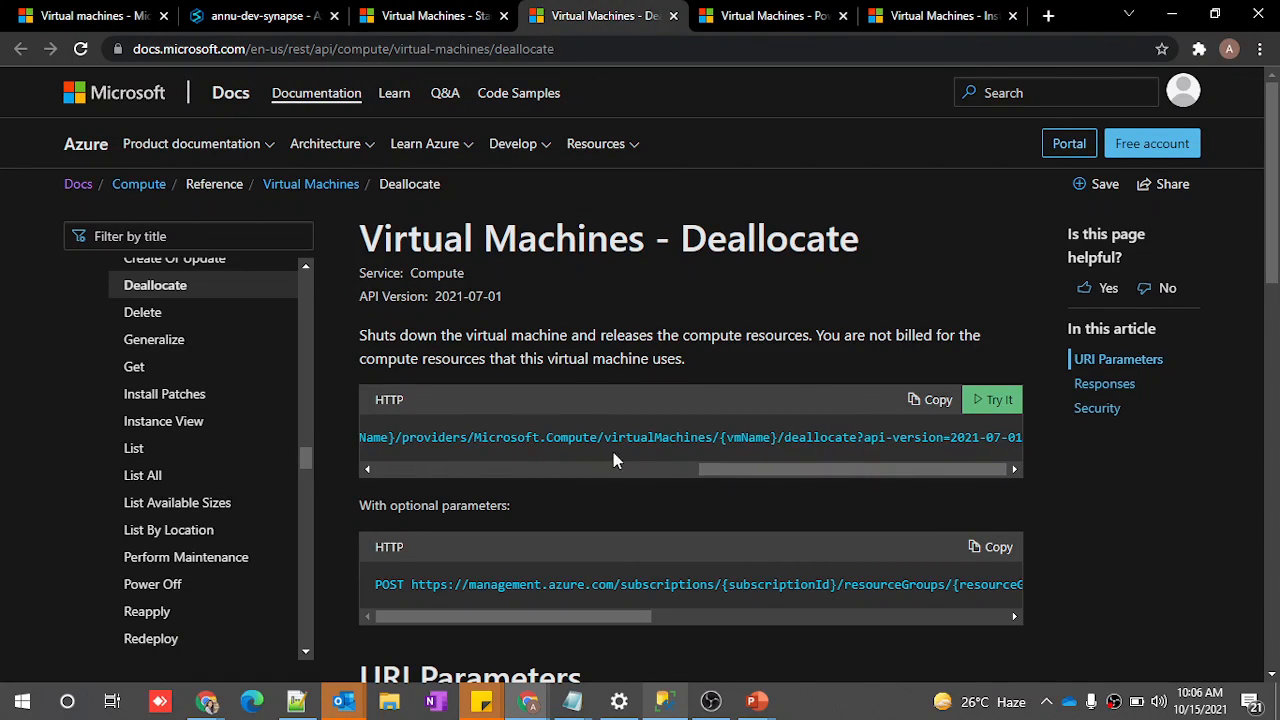
scroll(626, 462, left, 5)
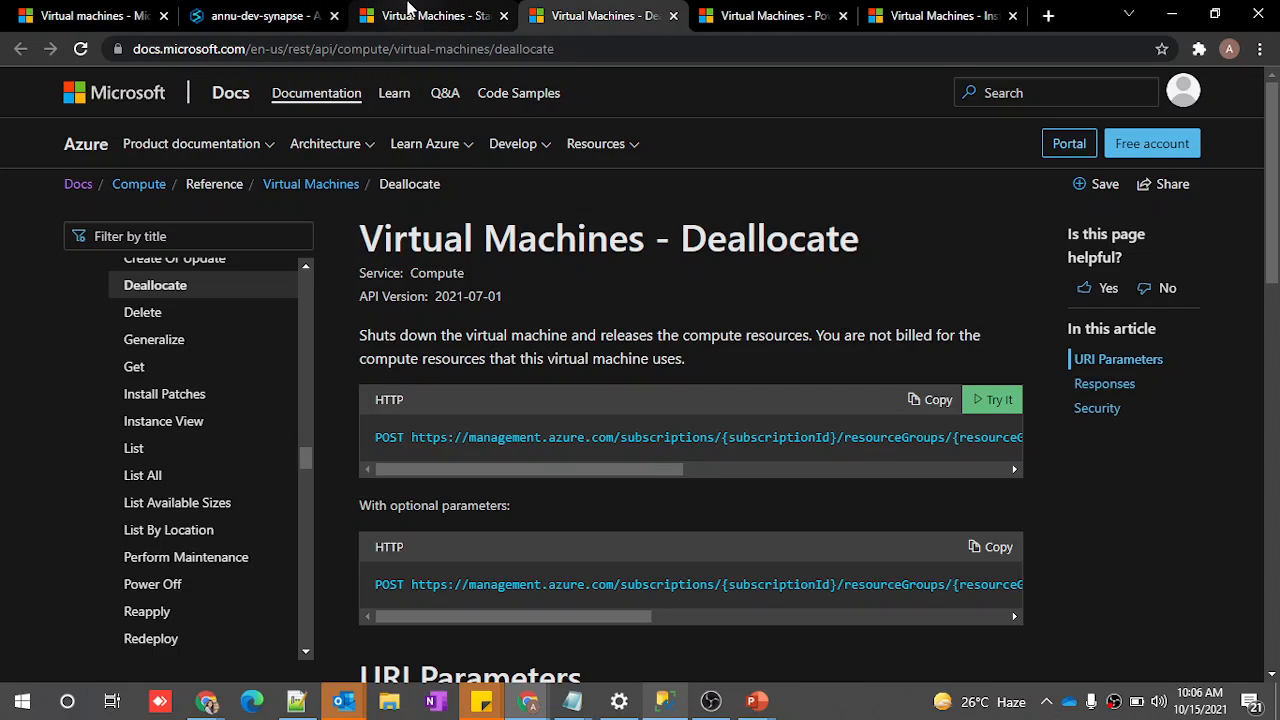
Examine the Start operation's POST method and its URL's base address, subscriptionId, resourceGroupName, vmName and start segments
click(408, 8)
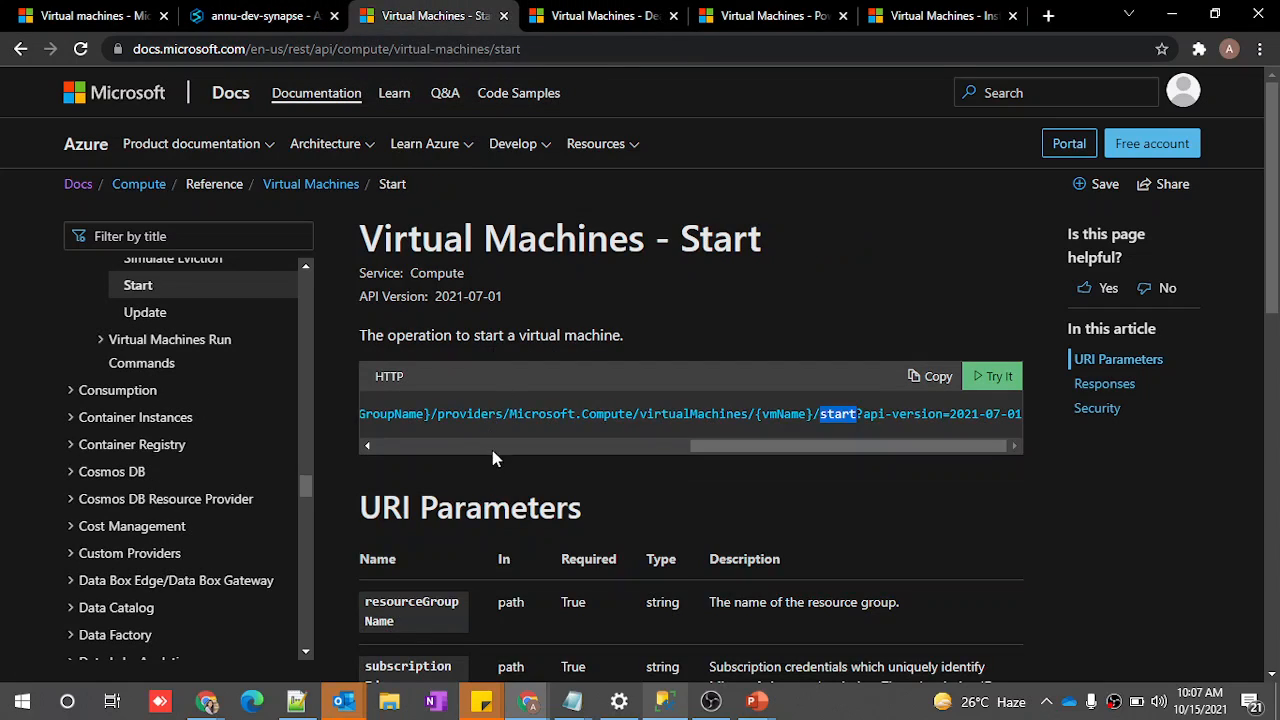
scroll(470, 420, left, 5)
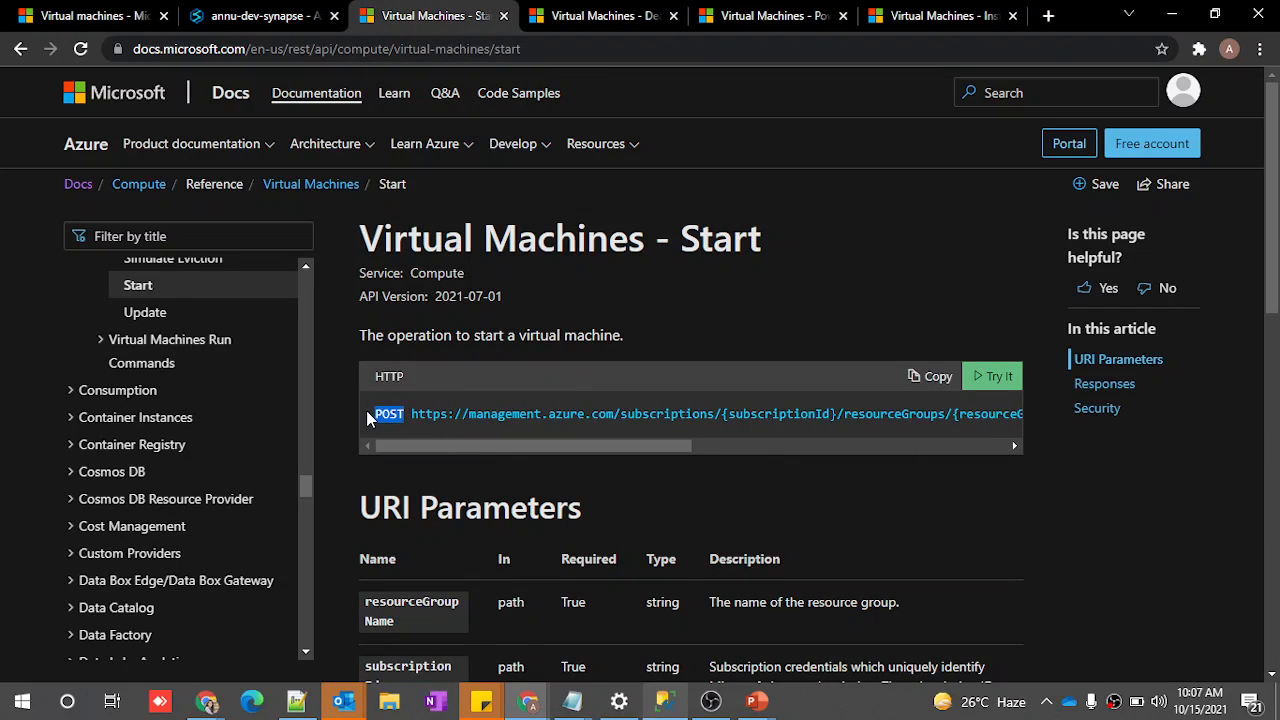
drag(408, 447, 353, 457)
scroll(472, 435, right, 2)
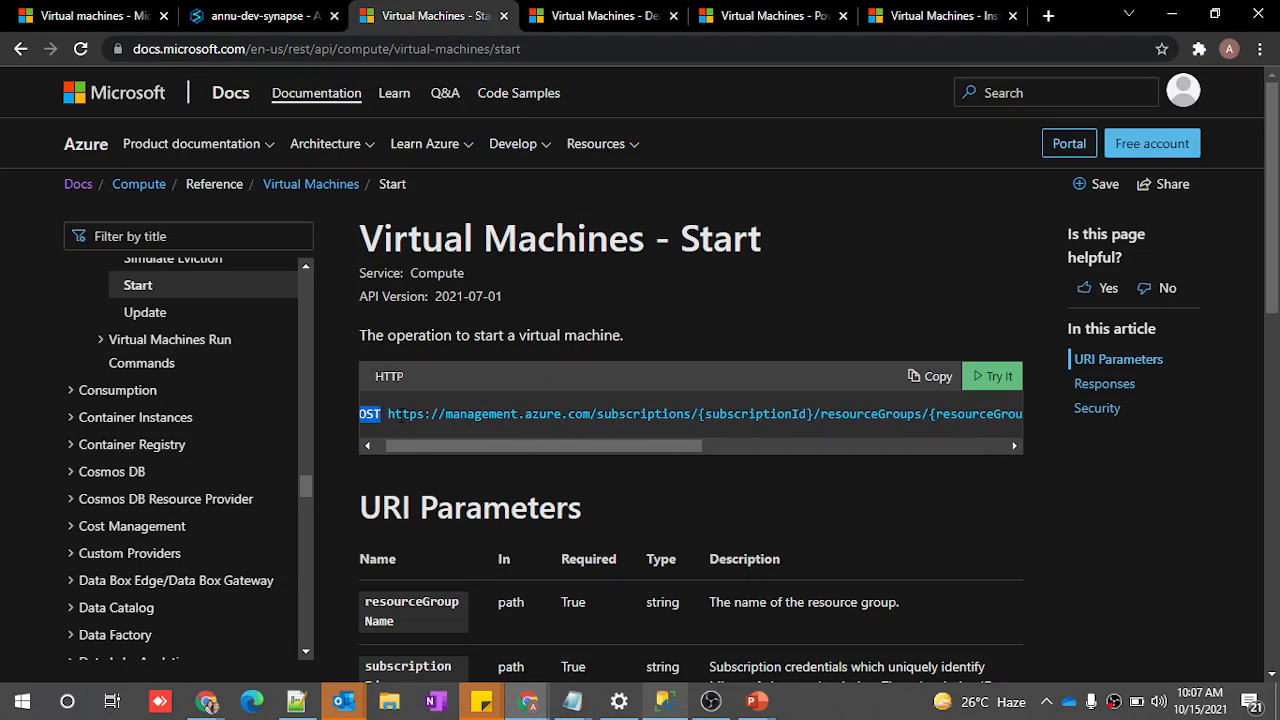
drag(390, 420, 630, 432)
scroll(655, 428, right, 2)
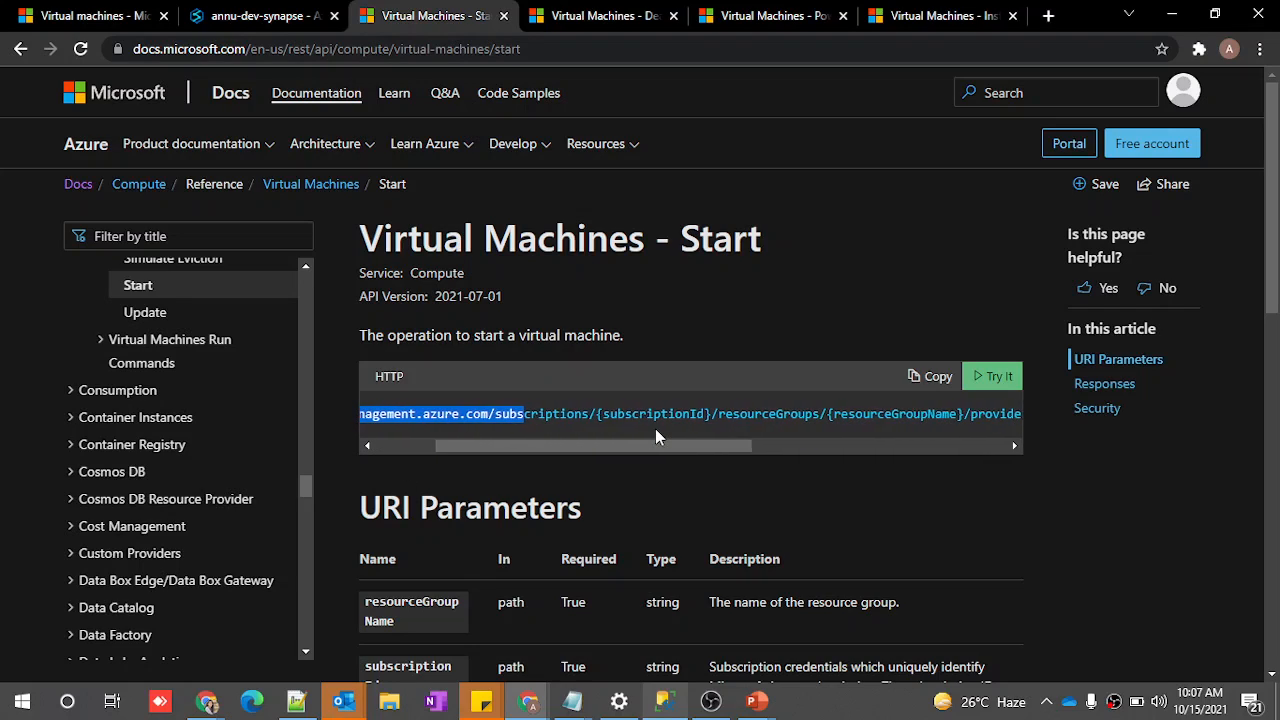
double_click(655, 416)
scroll(708, 427, right, 3)
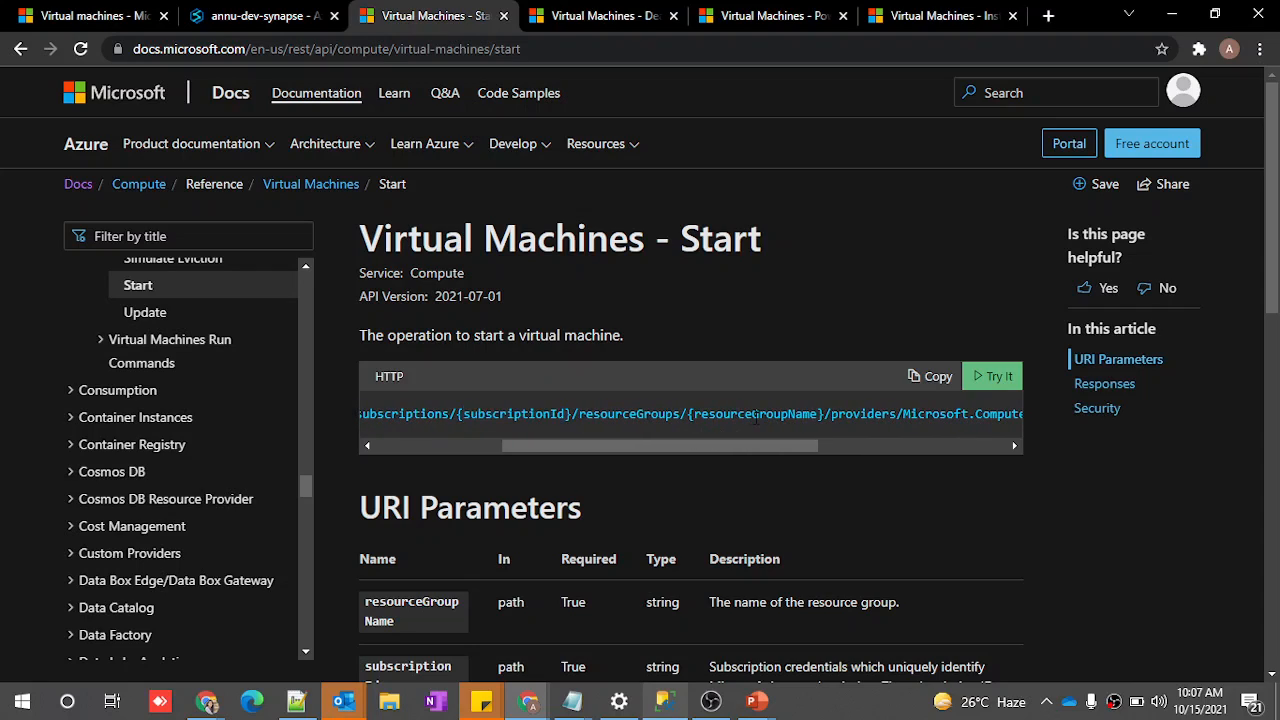
double_click(757, 414)
scroll(757, 420, right, 3)
scroll(840, 420, right, 2)
double_click(810, 414)
scroll(810, 420, right, 2)
click(857, 420)
double_click(845, 415)
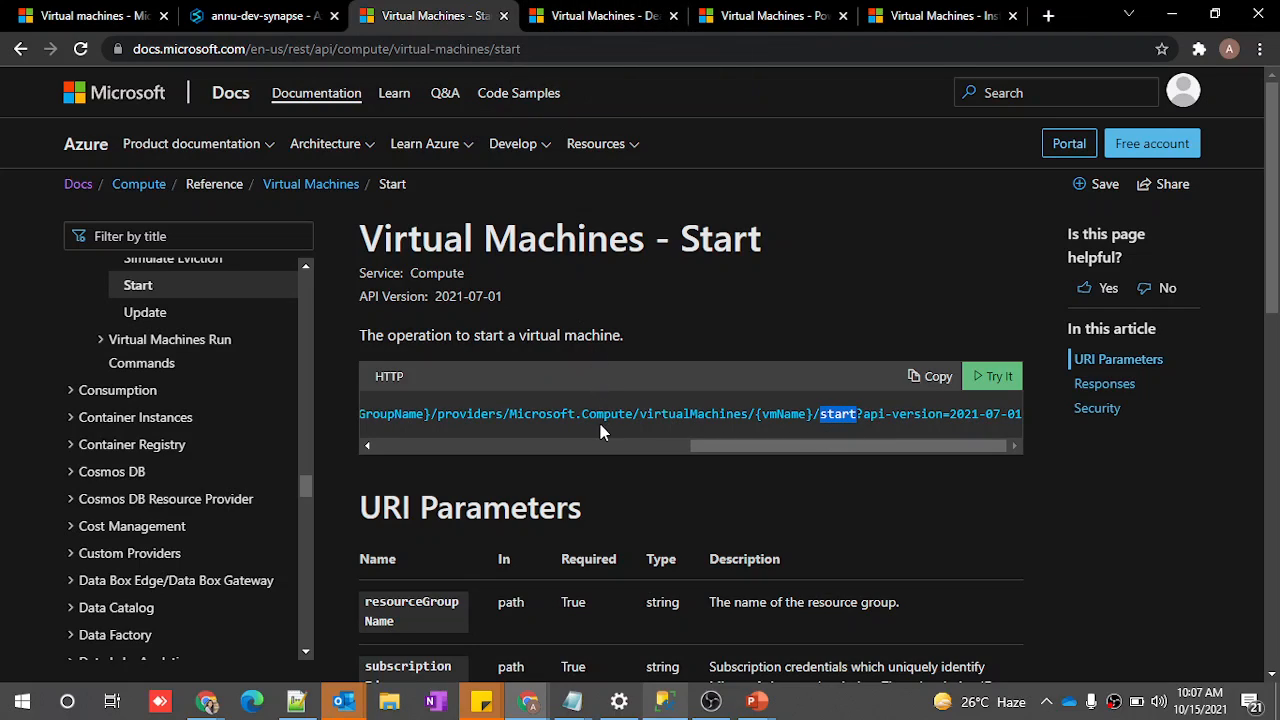
Examine the Deallocate and Power Off request URLs in the documentation, dismissing the Zscaler notifications
click(612, 15)
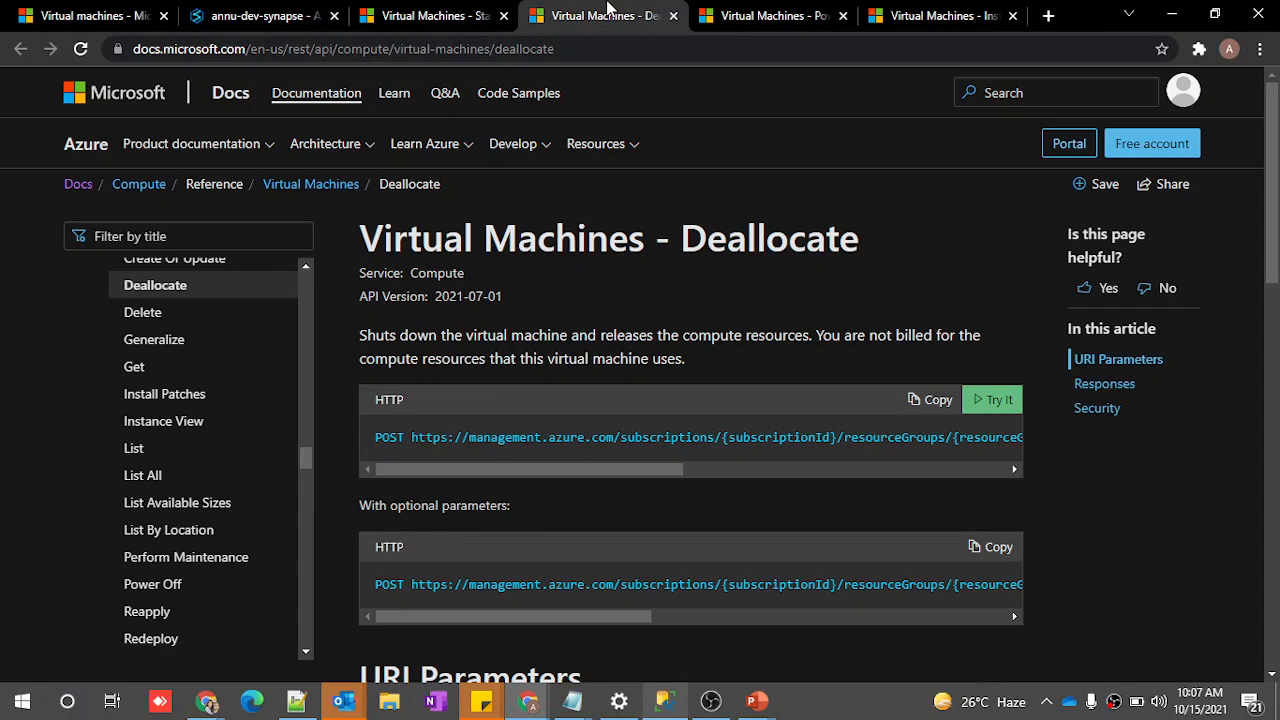
scroll(694, 421, right, 5)
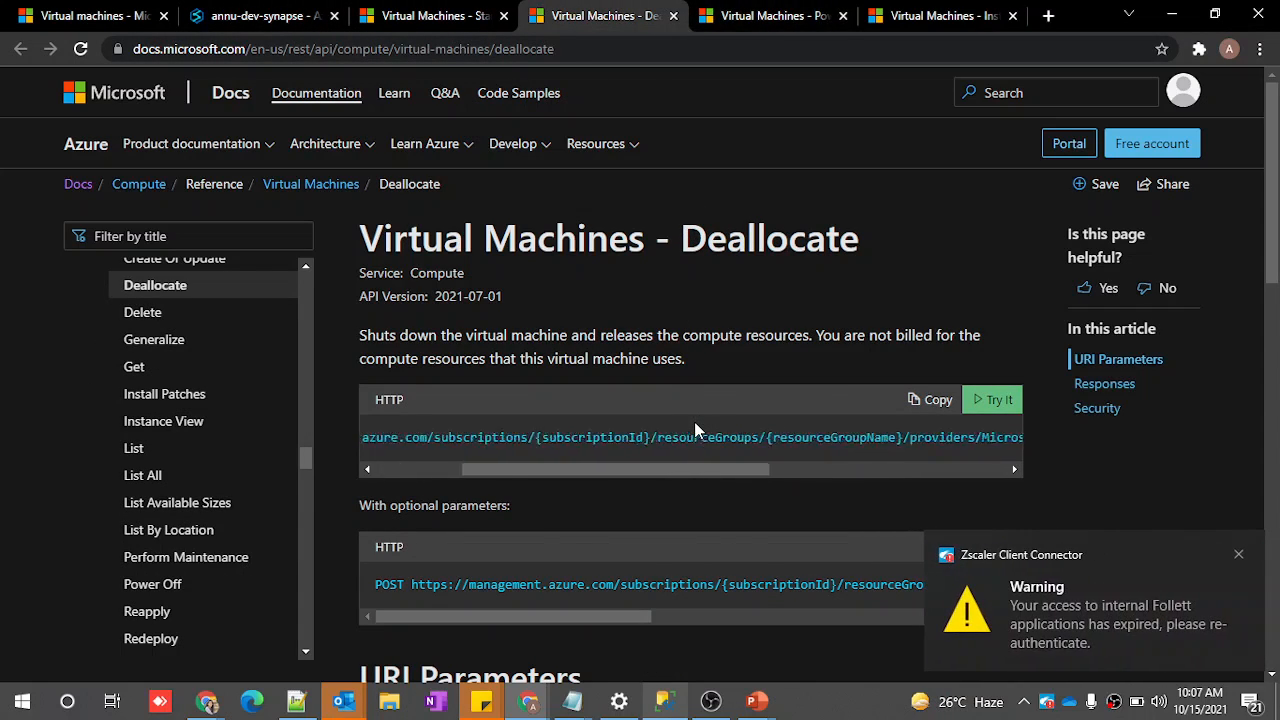
click(1238, 554)
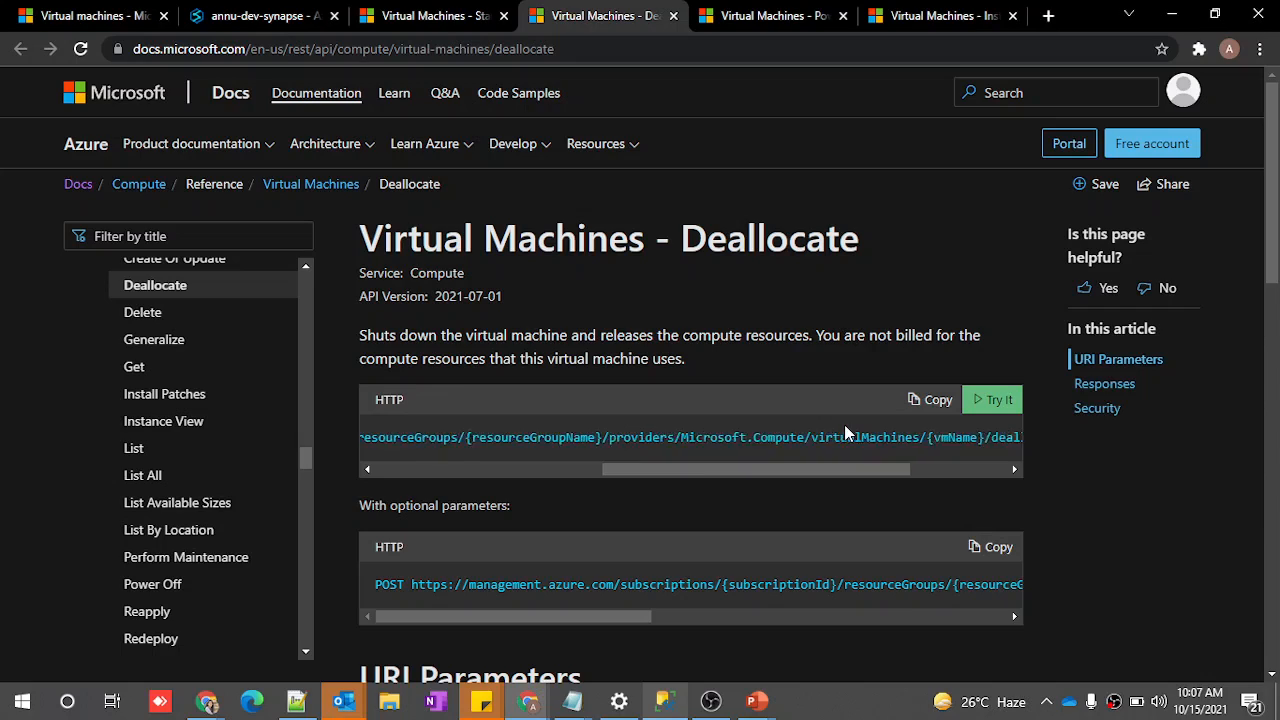
scroll(846, 433, right, 3)
click(755, 10)
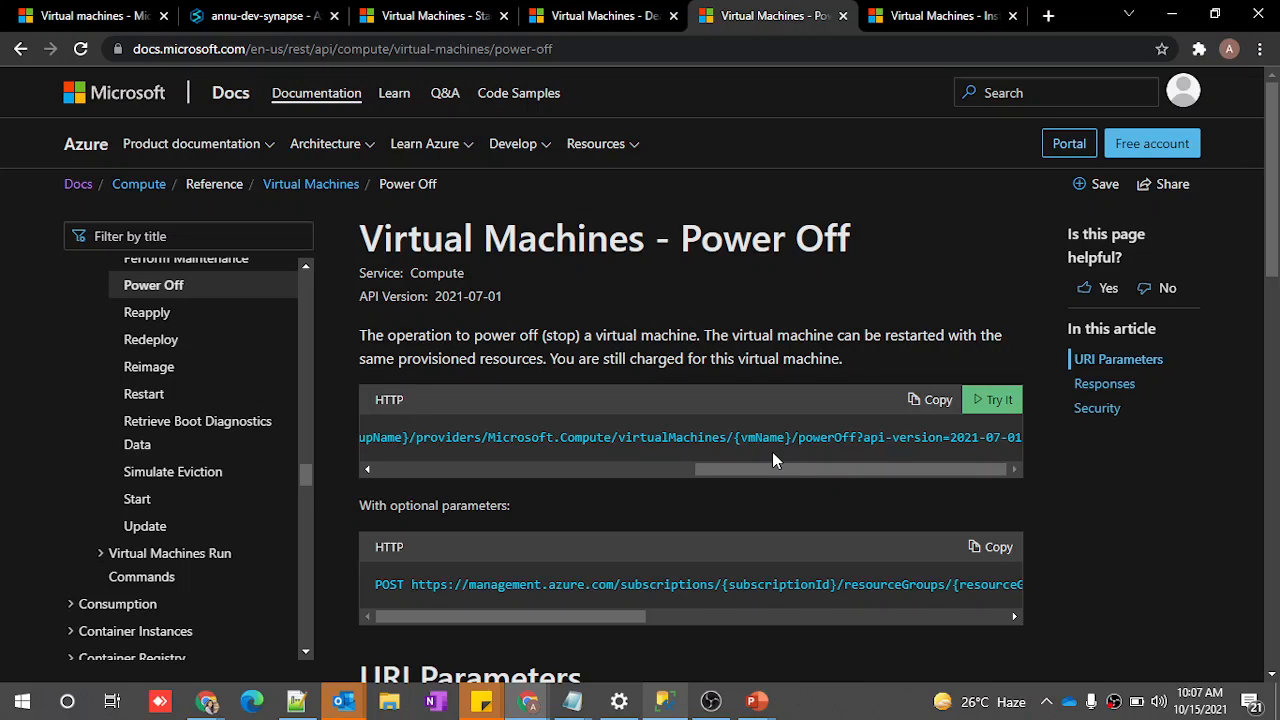
double_click(813, 436)
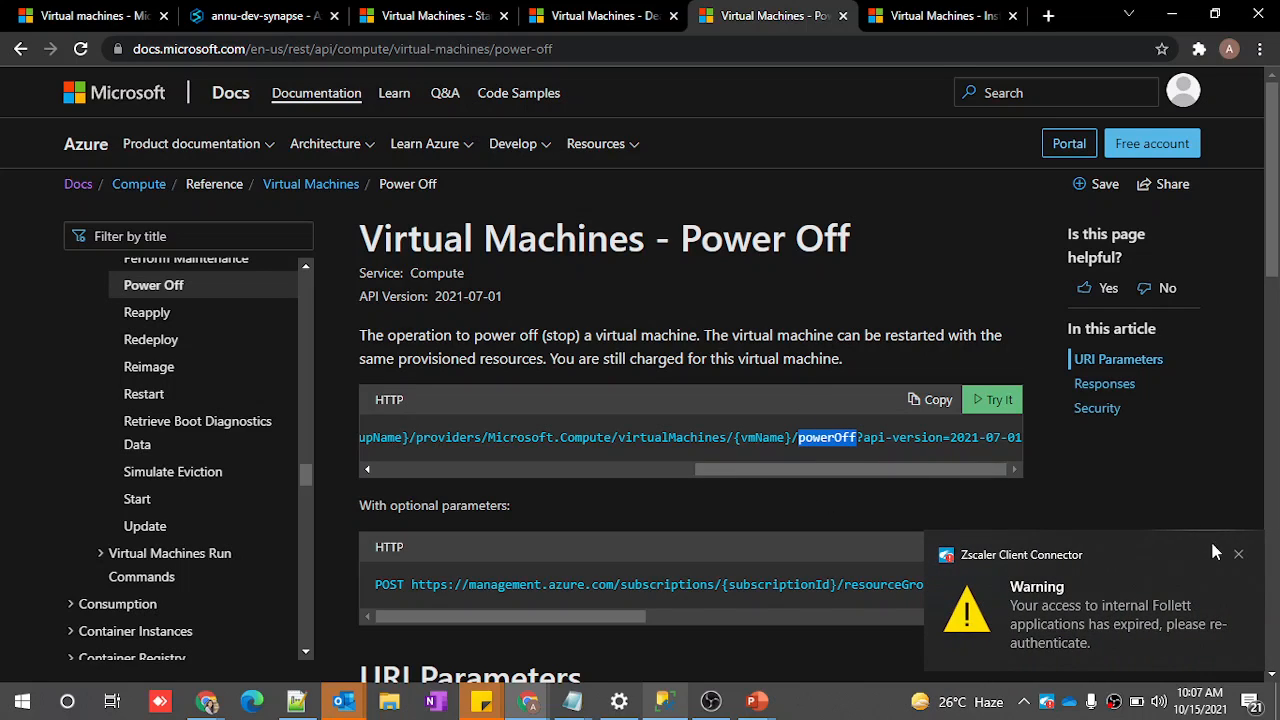
click(1238, 554)
Enlarge Web1's settings area in Synapse Studio, then switch to Notepad and copy AnnuVM's start URL from vm url modified.txt
click(280, 15)
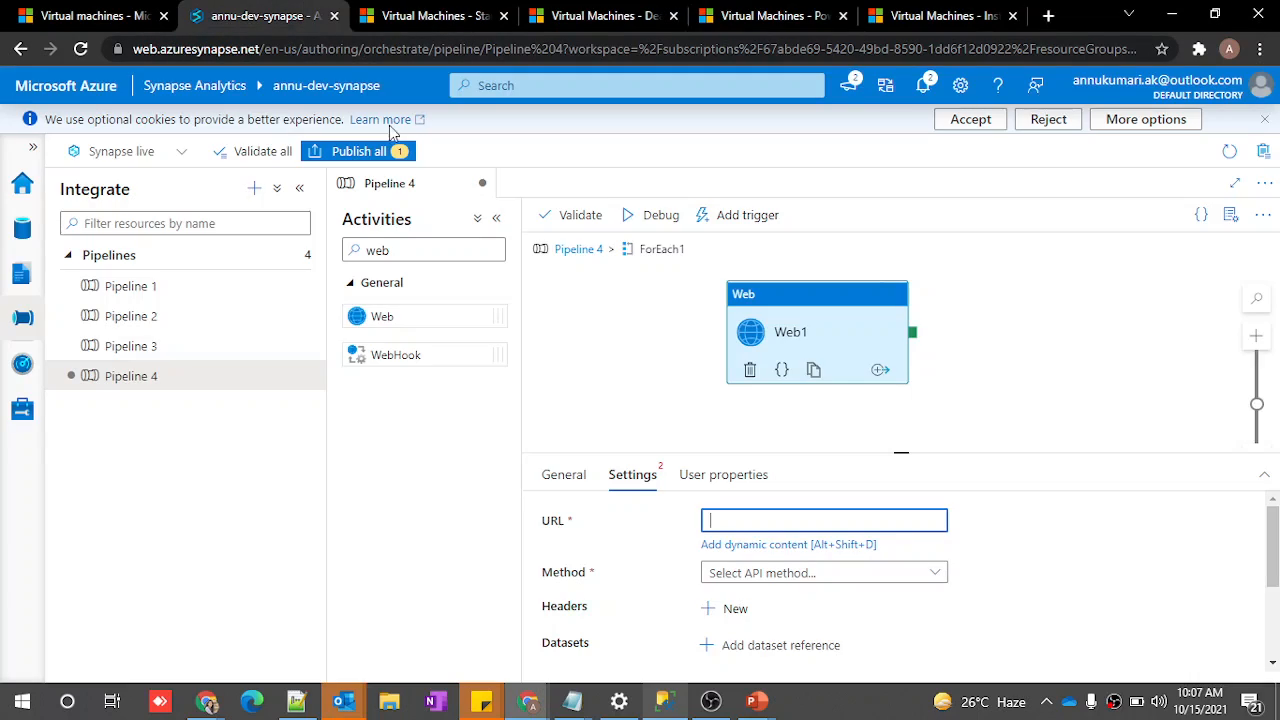
drag(914, 450, 912, 366)
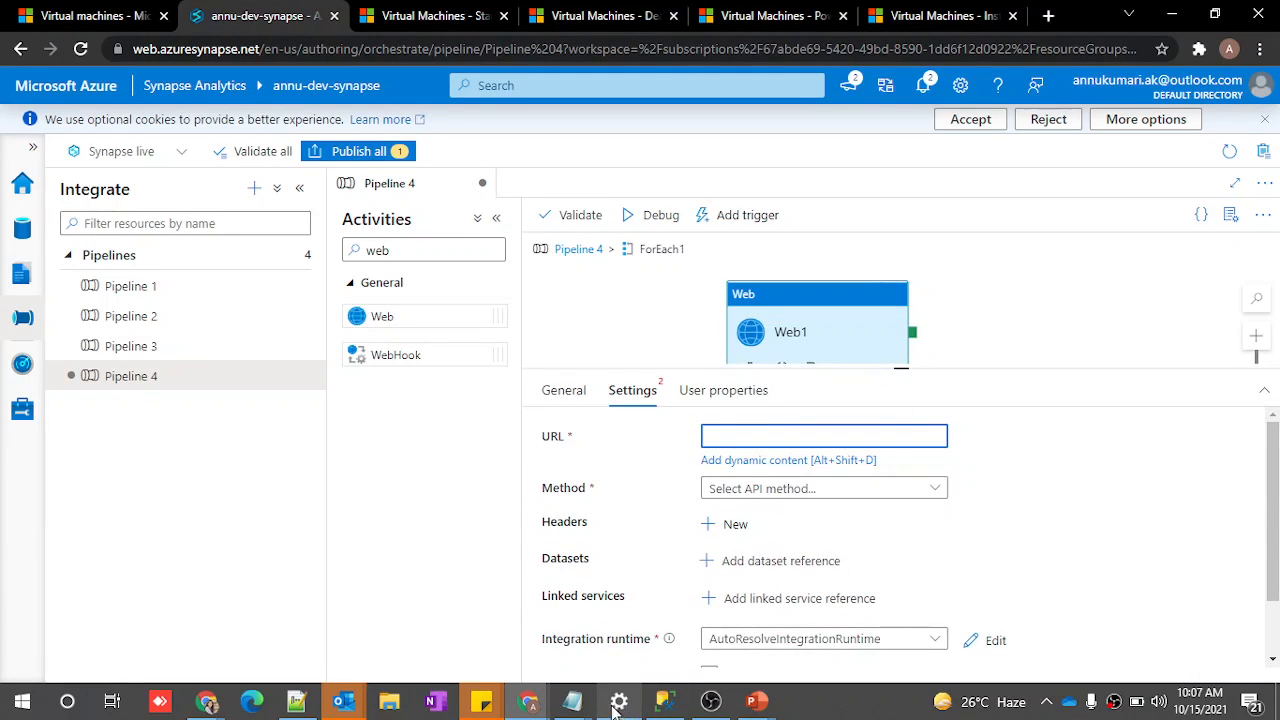
mouse_move(573, 701)
click(554, 606)
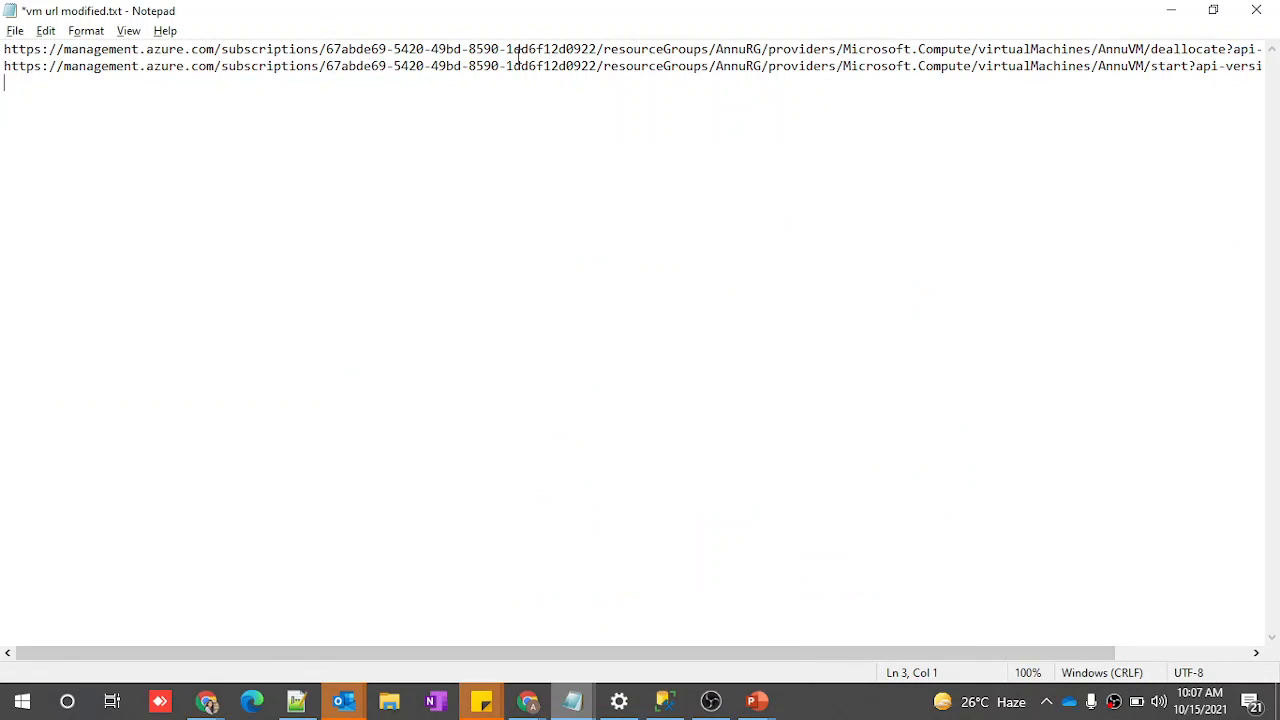
drag(4, 48, 657, 96)
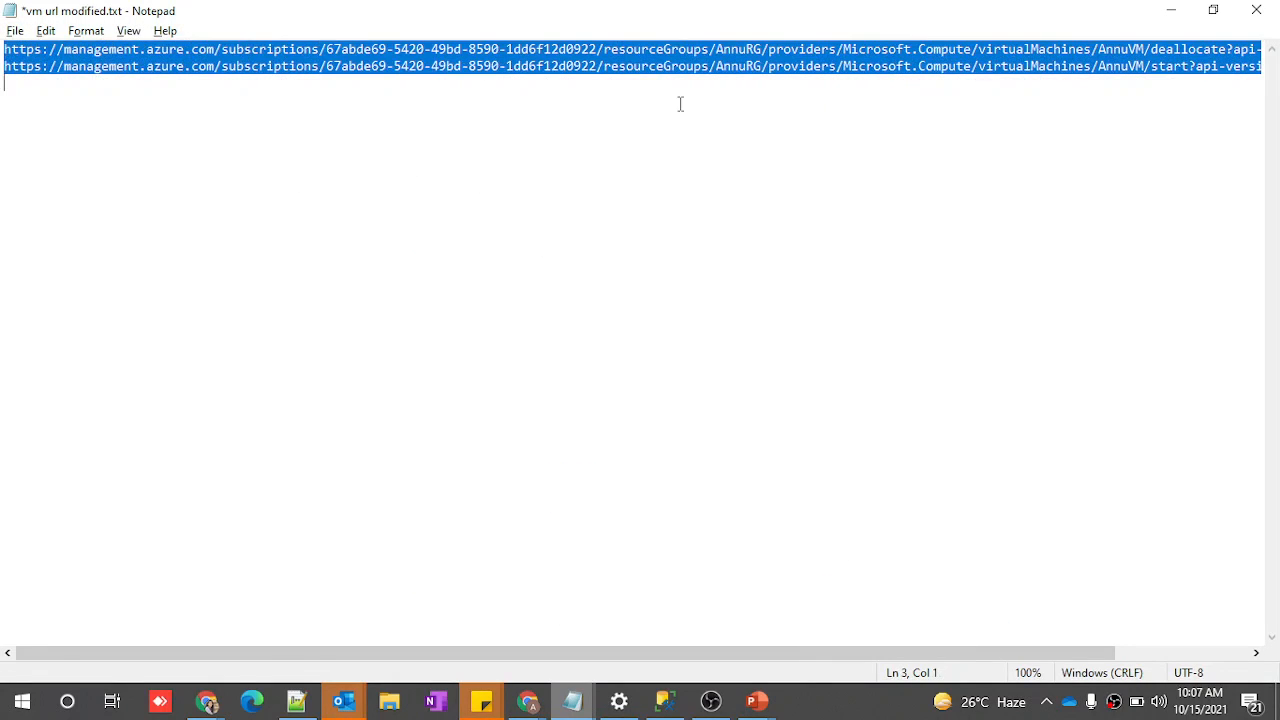
click(31, 72)
drag(4, 68, 793, 97)
key(ctrl+c)
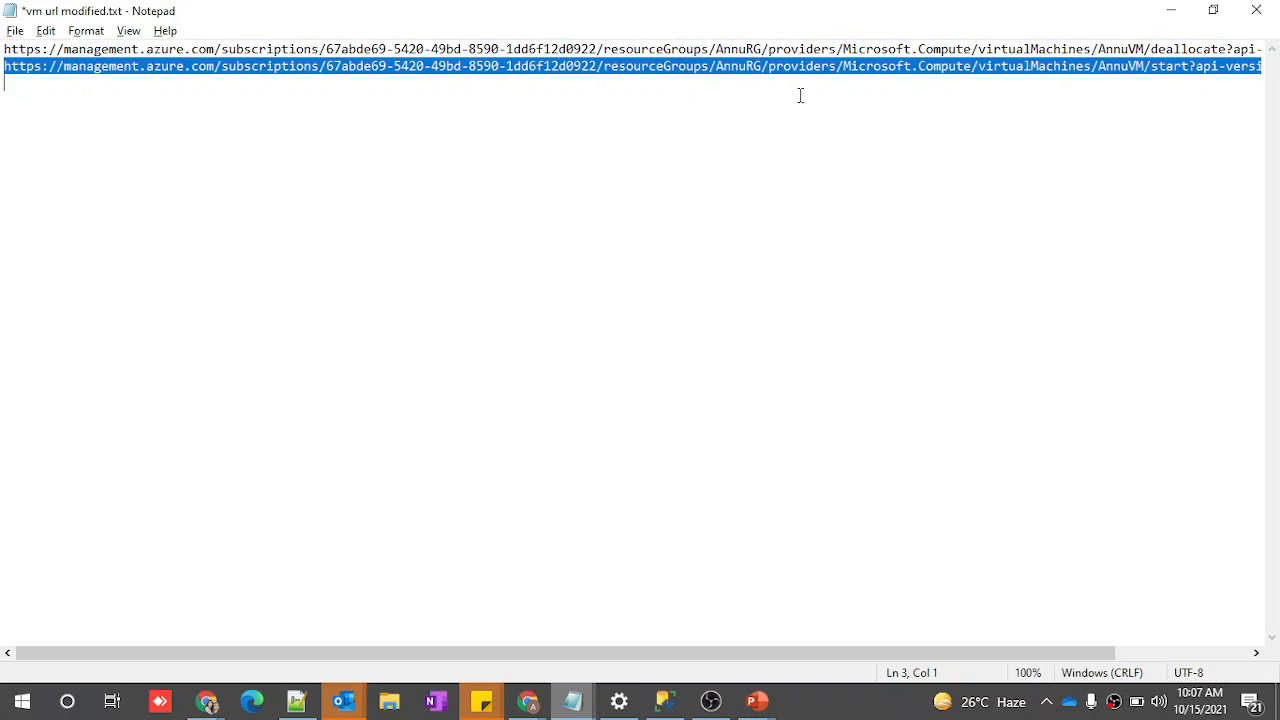
scroll(1150, 110, right, 3)
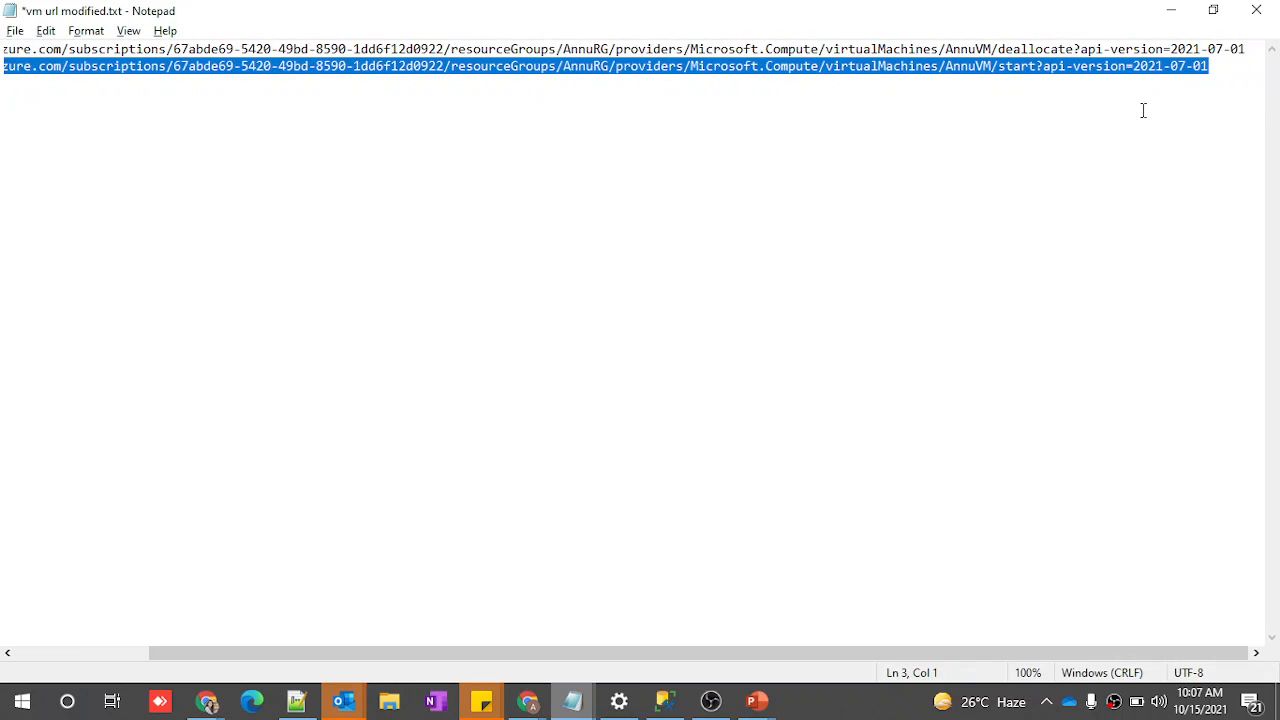
Switch back to Synapse Studio and paste the copied start URL as dynamic content for Web1's URL
key(alt+Tab)
click(758, 440)
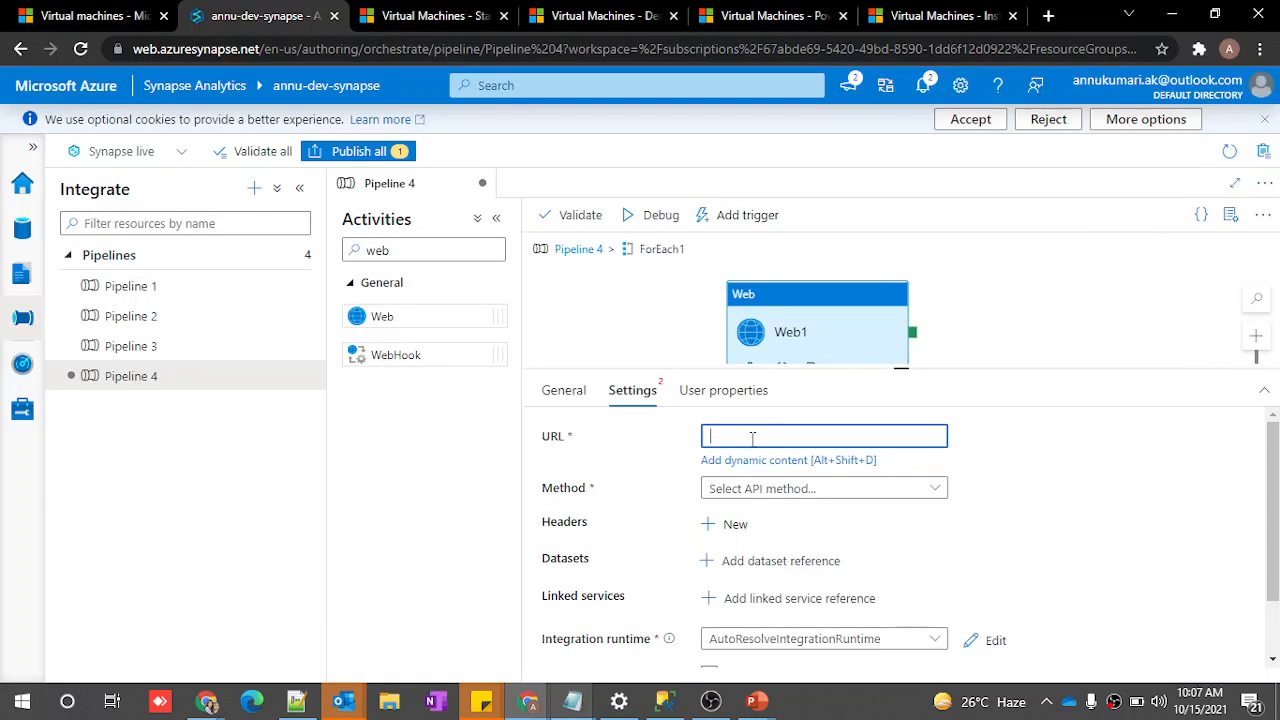
key(alt+shift+d)
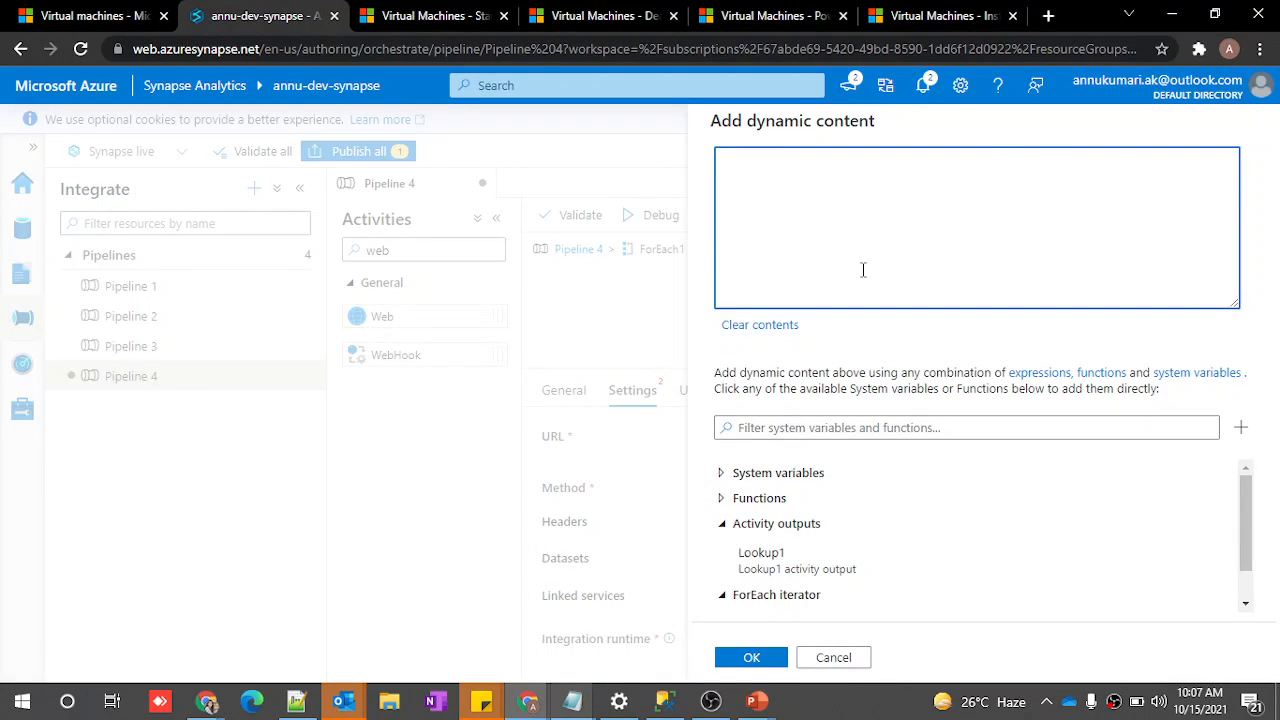
key(ctrl+v)
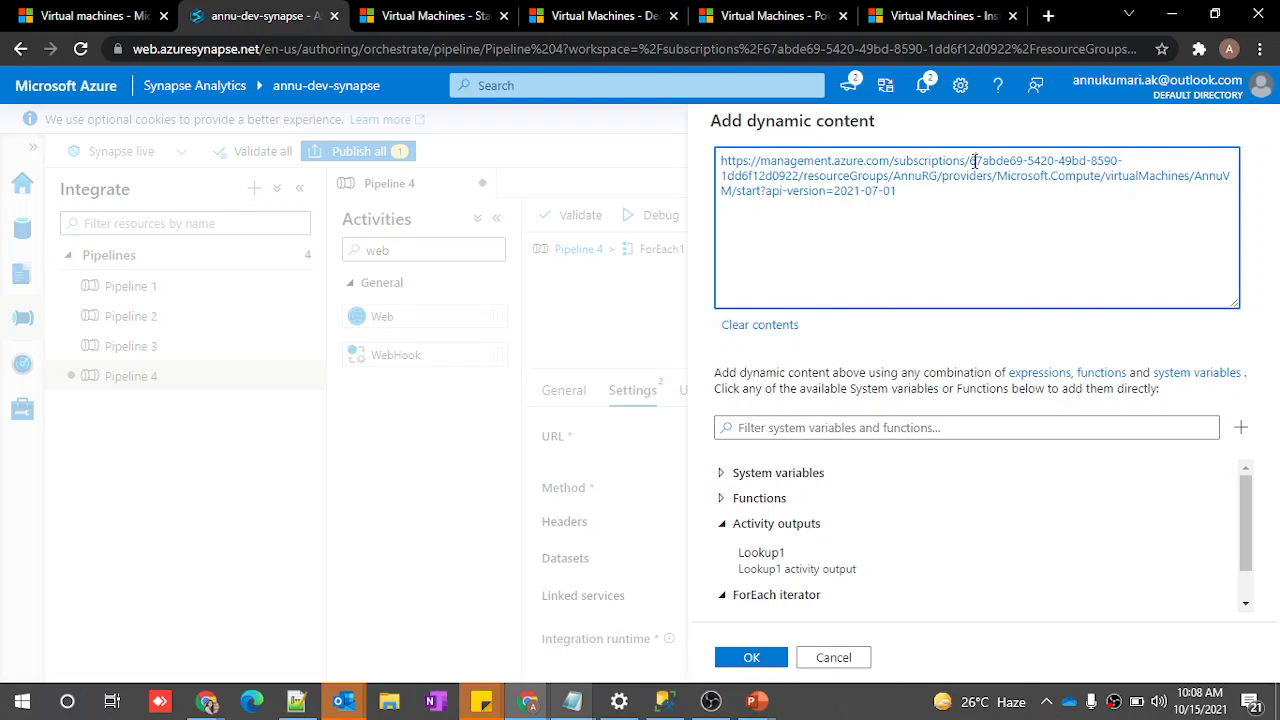
Compare the pasted URL's subscription ID and resource group segments with the VM_StartStop columns in SQL Server Management Studio
key(ctrl+a)
click(665, 703)
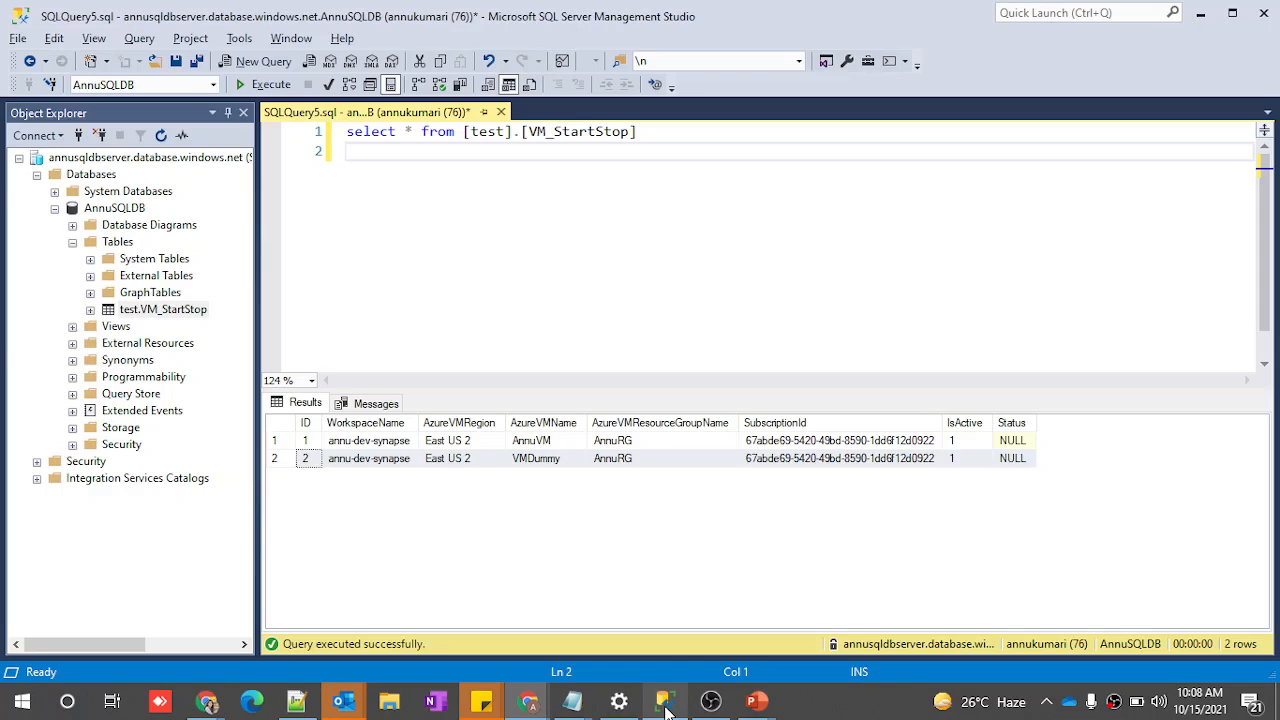
click(605, 245)
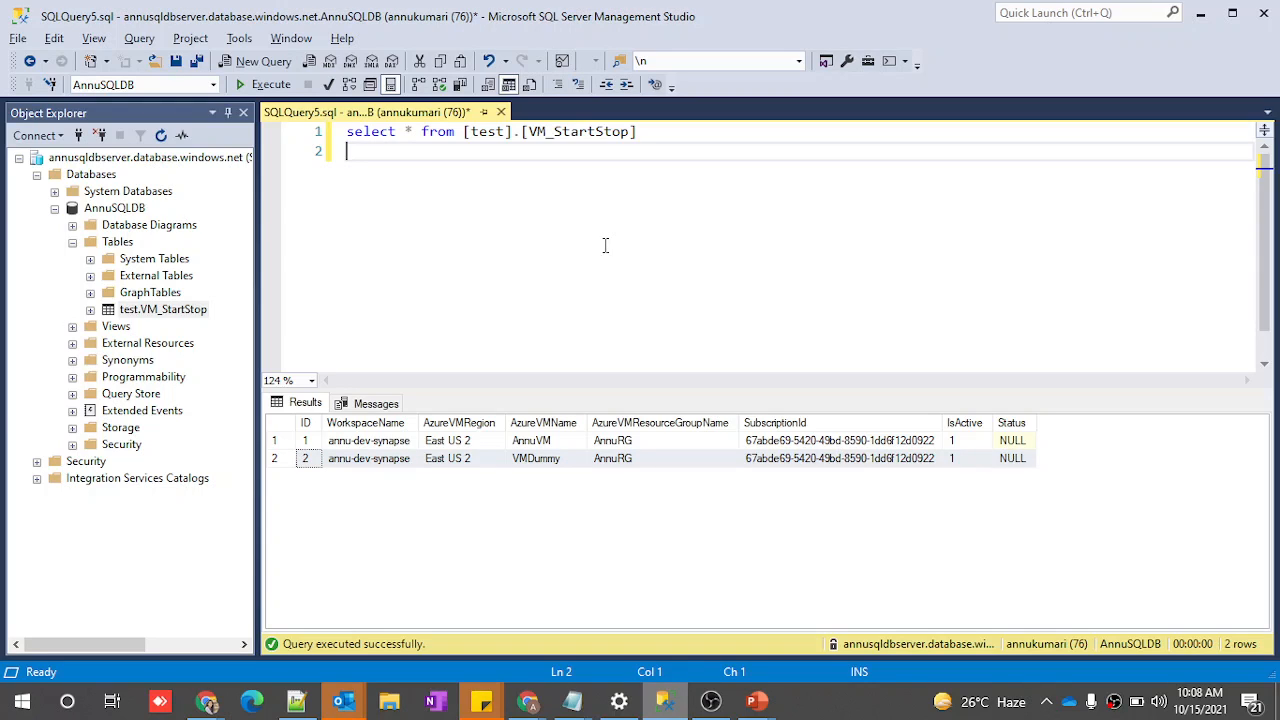
key(alt+Tab)
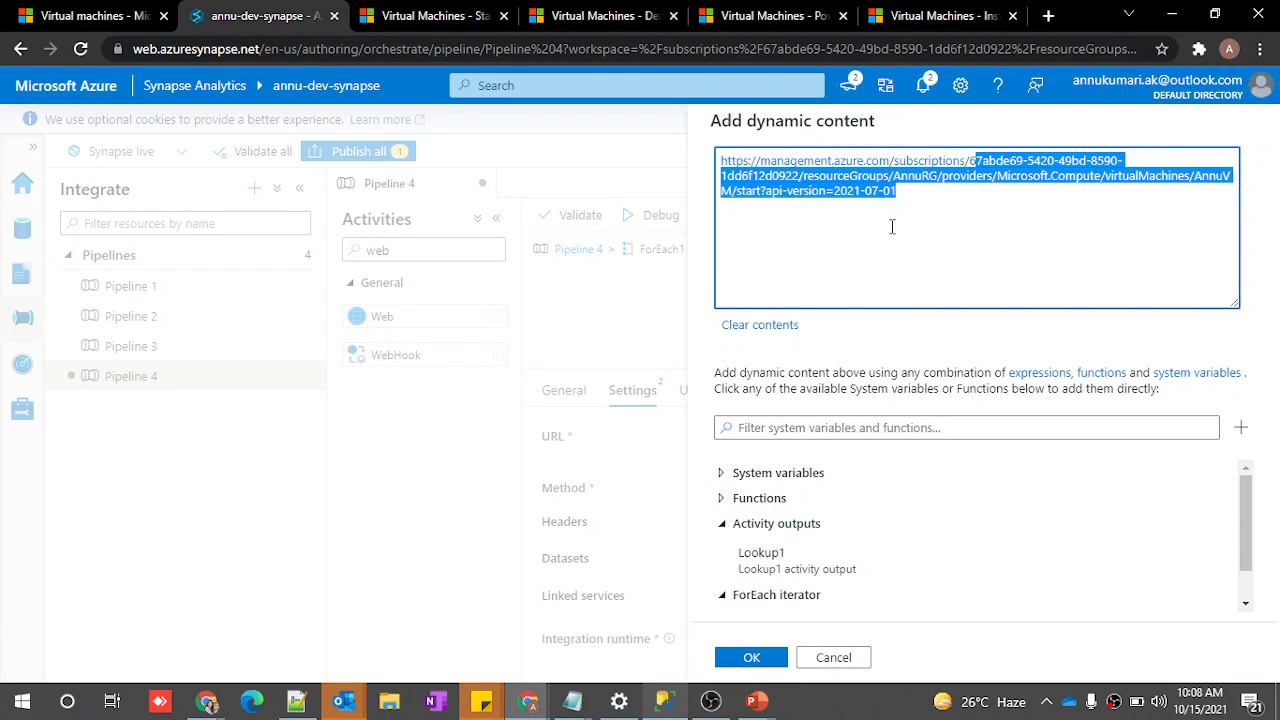
click(888, 190)
drag(968, 161, 800, 176)
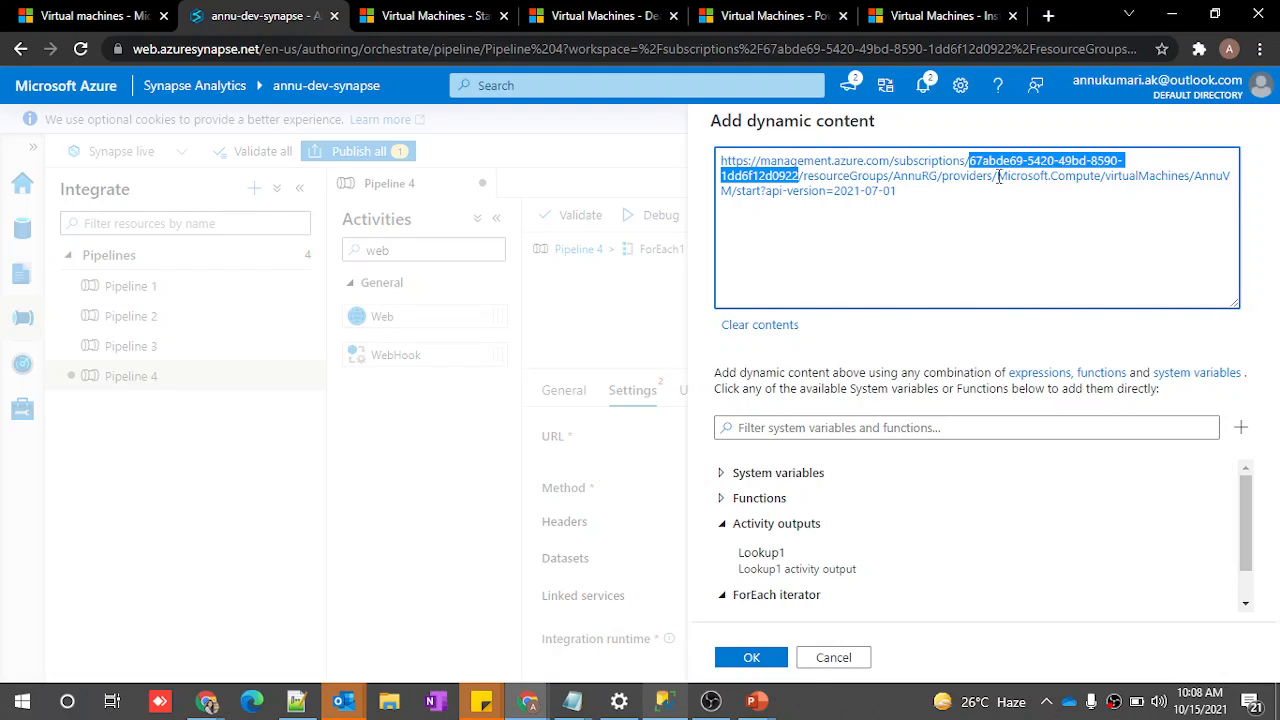
double_click(913, 176)
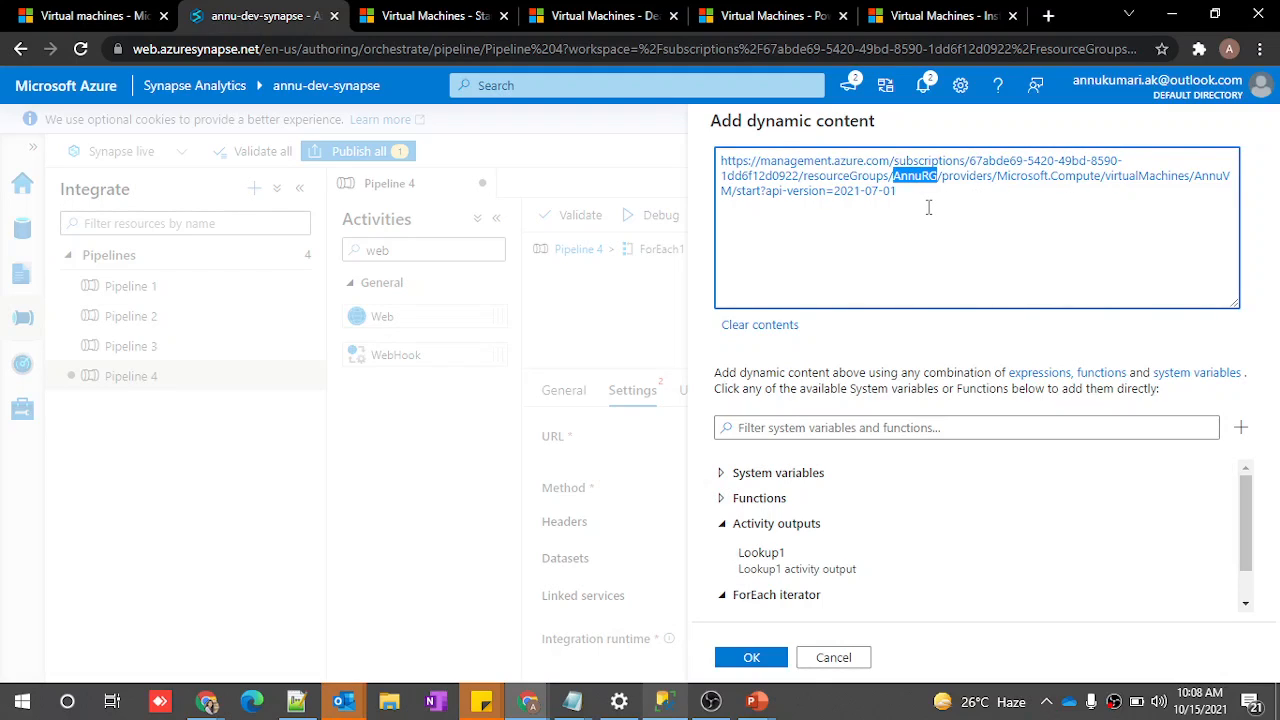
click(722, 161)
drag(722, 161, 803, 173)
click(973, 162)
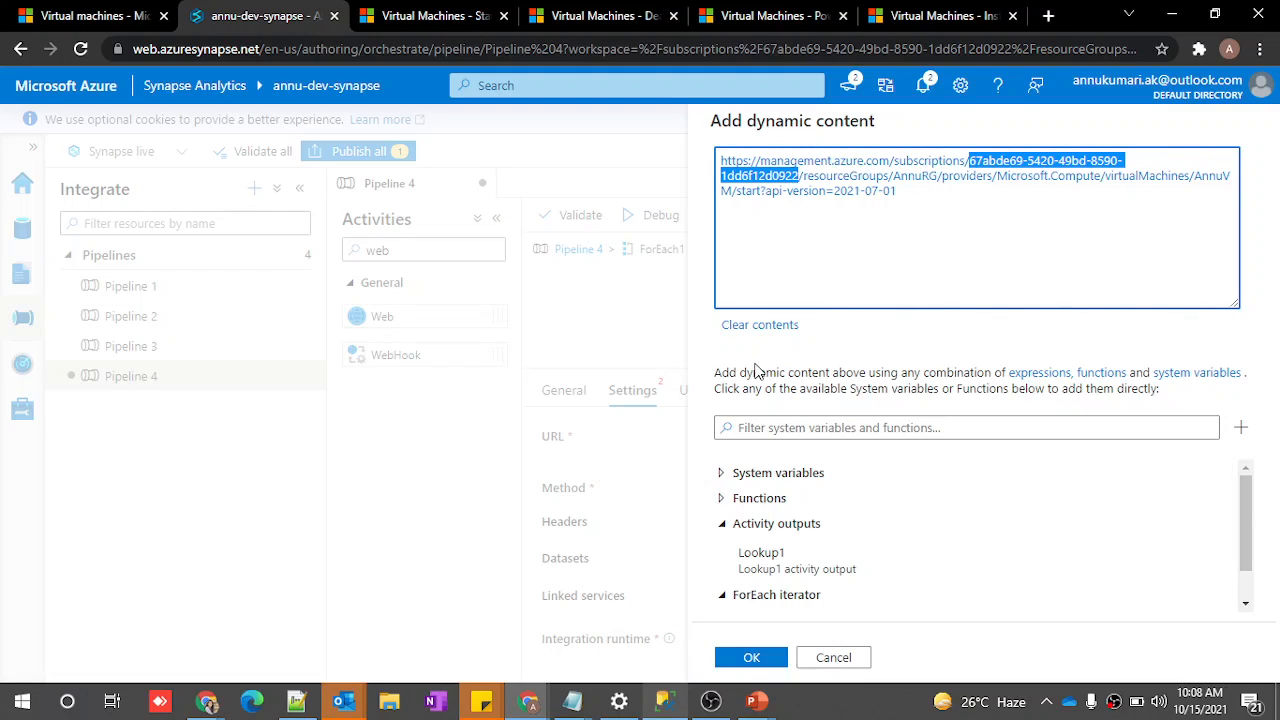
click(720, 162)
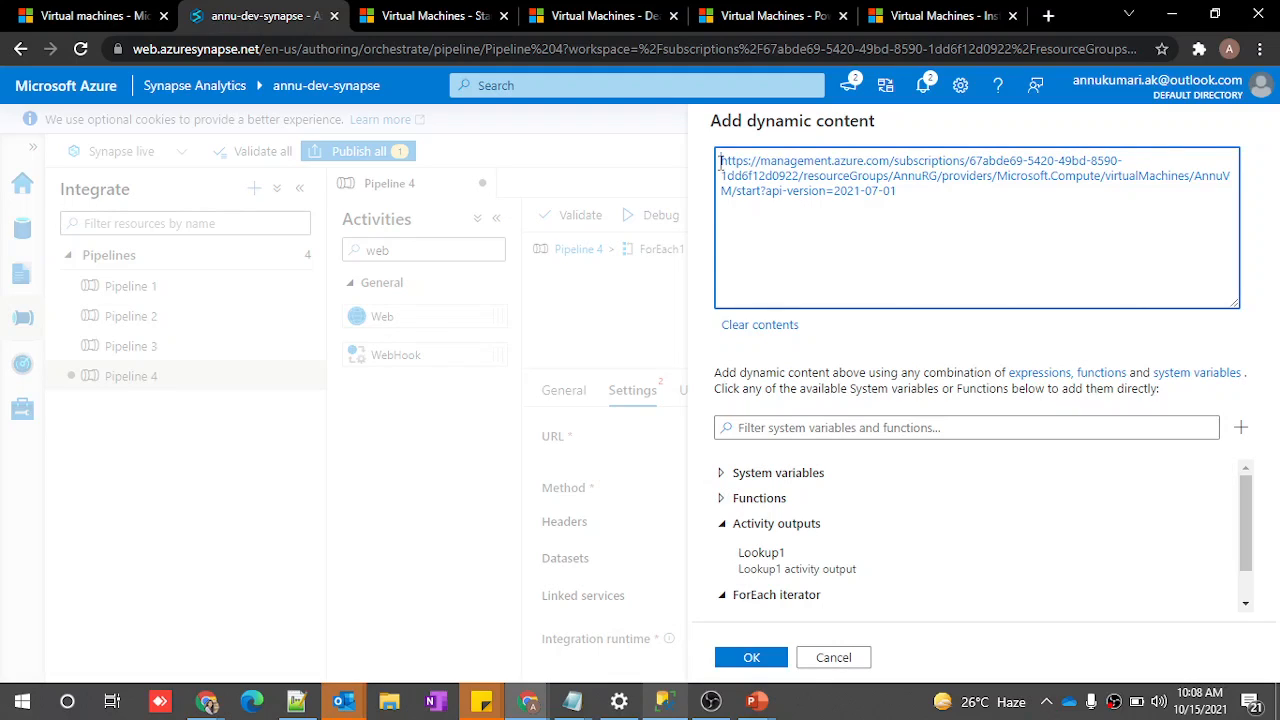
text(@concat(')
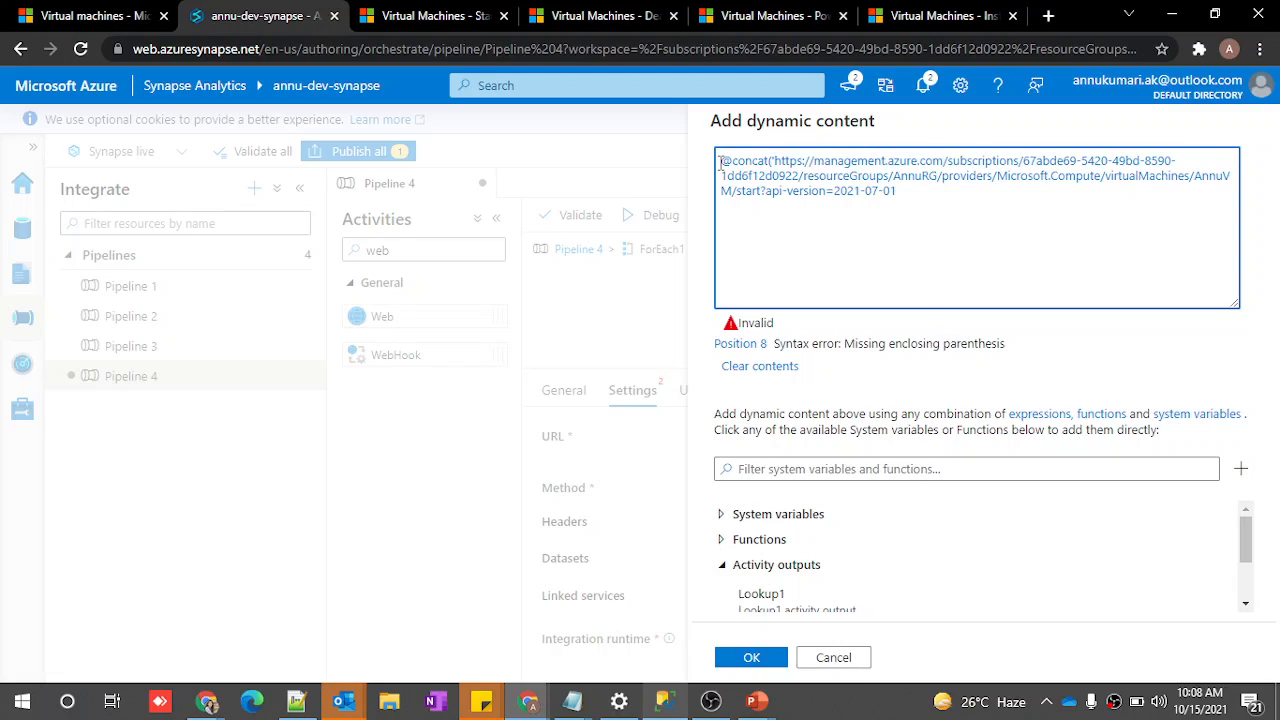
click(1024, 160)
text(' )
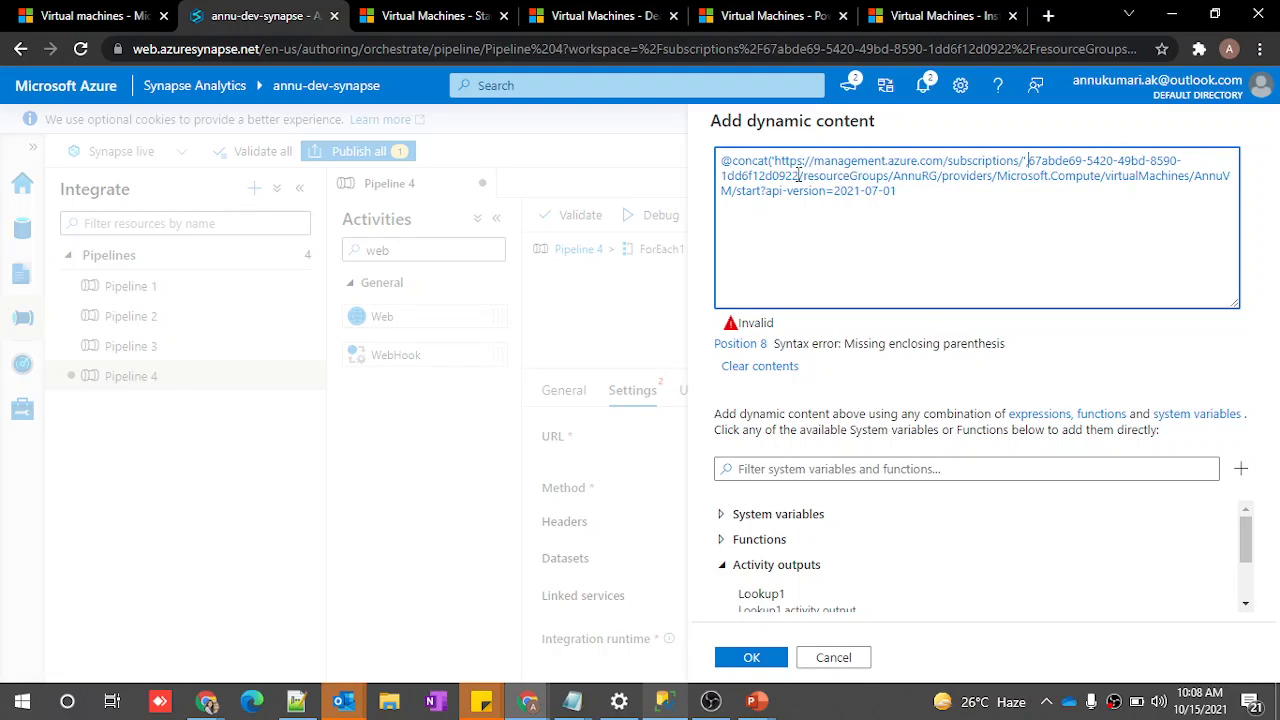
text(,)
drag(1027, 160, 800, 176)
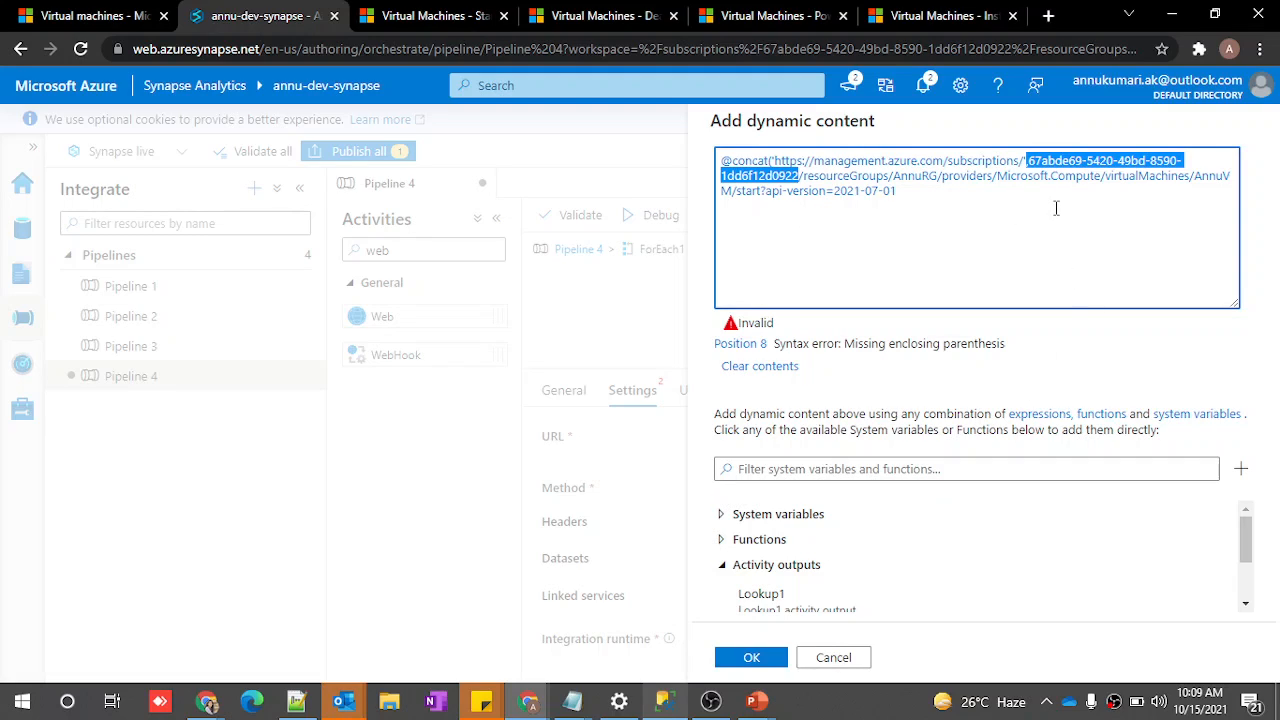
key(BackSpace)
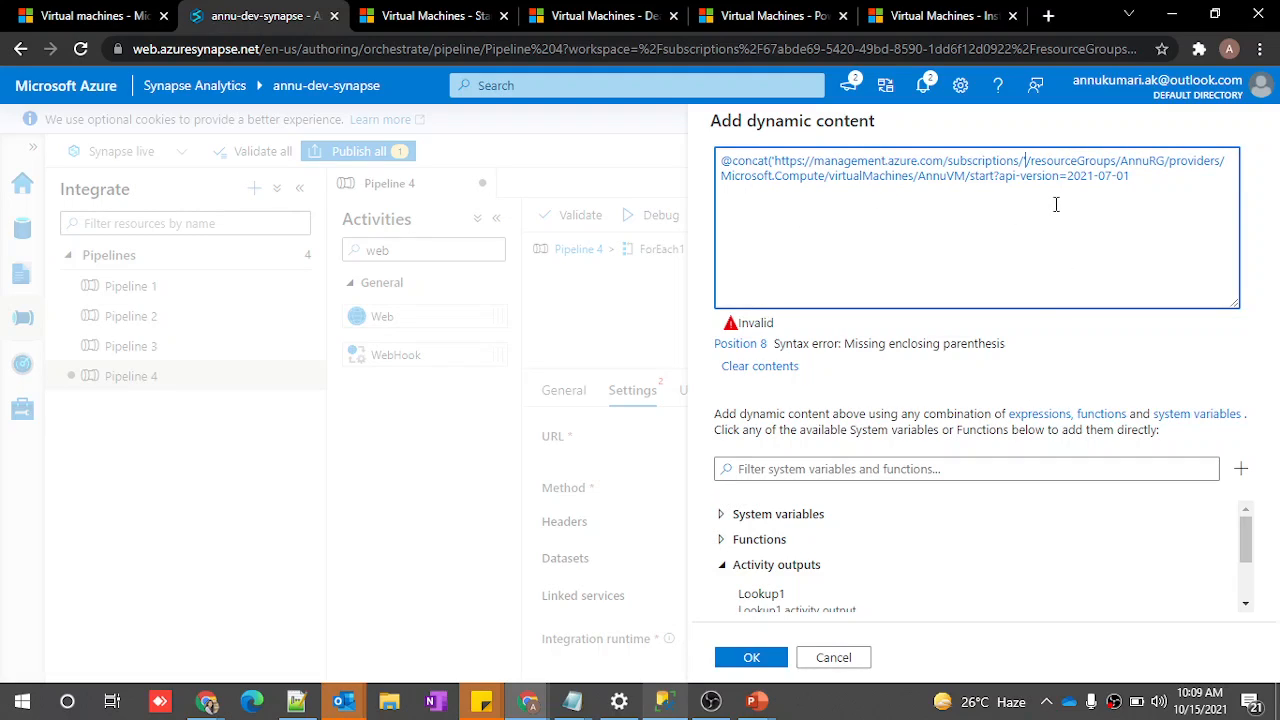
text(')
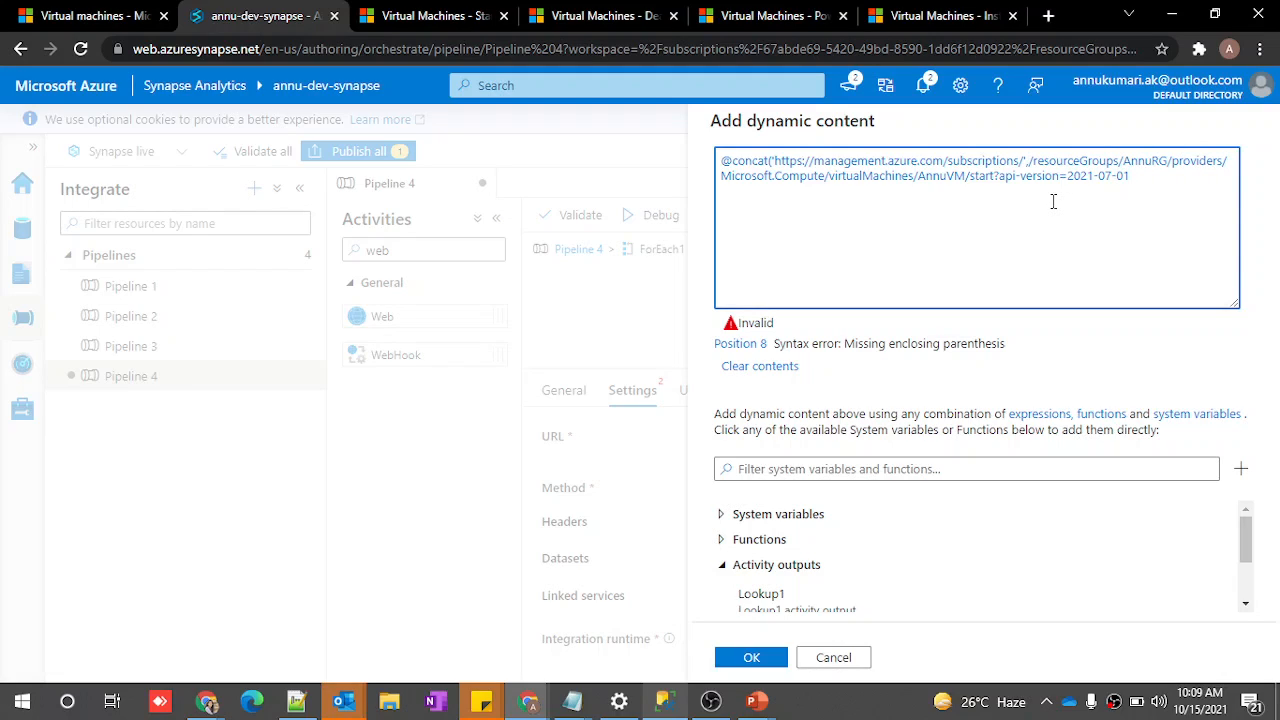
Insert item().SubscriptionId as the next concat argument and open a new string literal before /resourceGroups
text(,@)
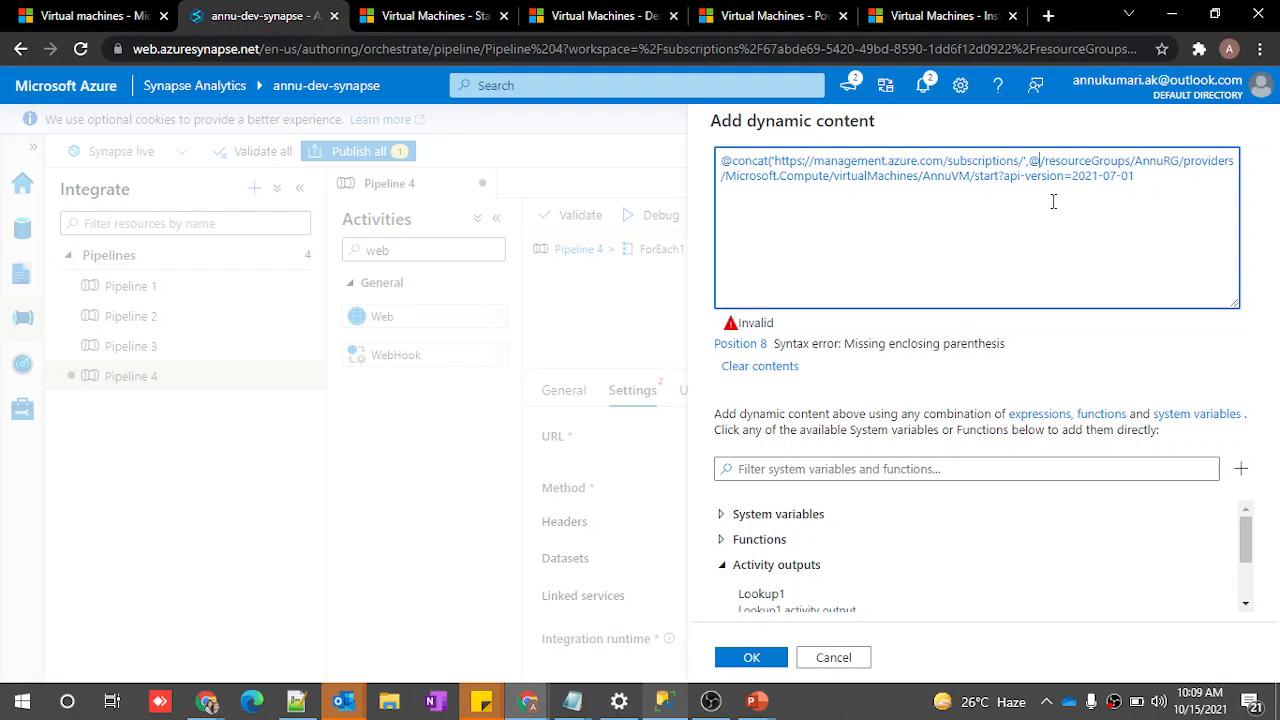
key(BackSpace)
text(item)
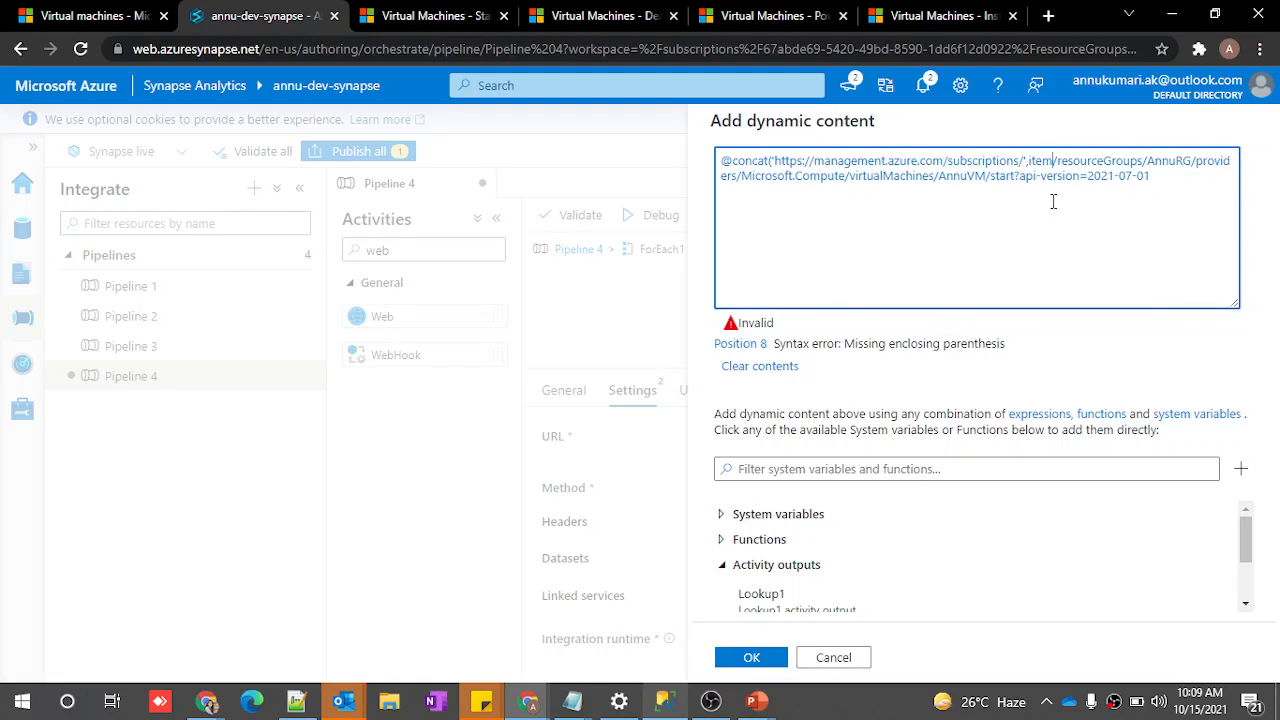
drag(733, 162, 721, 162)
click(1052, 161)
text(())
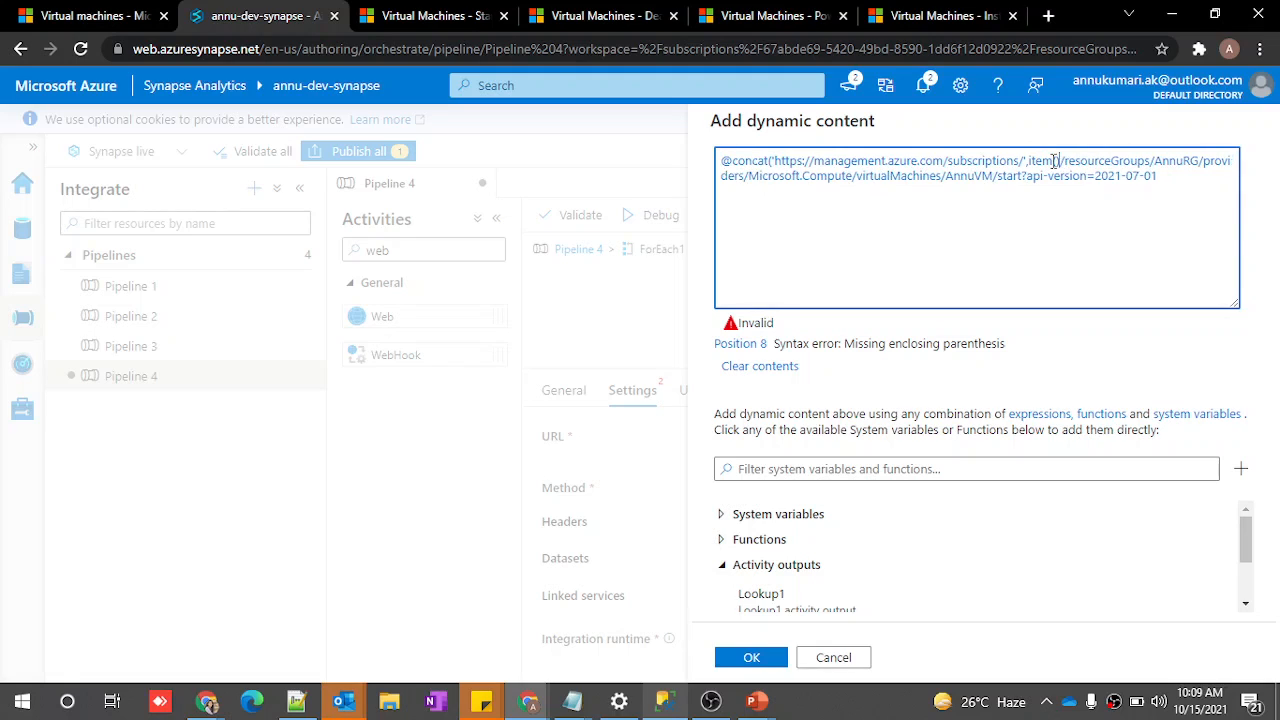
text(,)
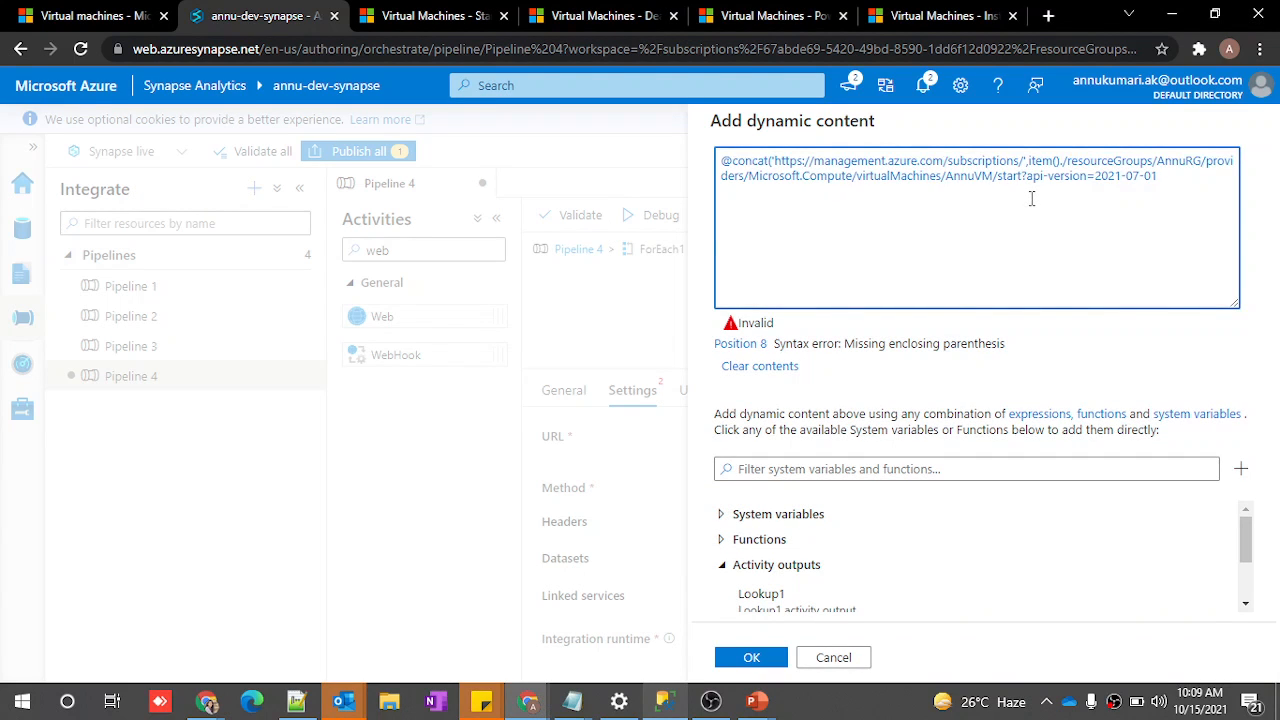
text(SubscriptionId)
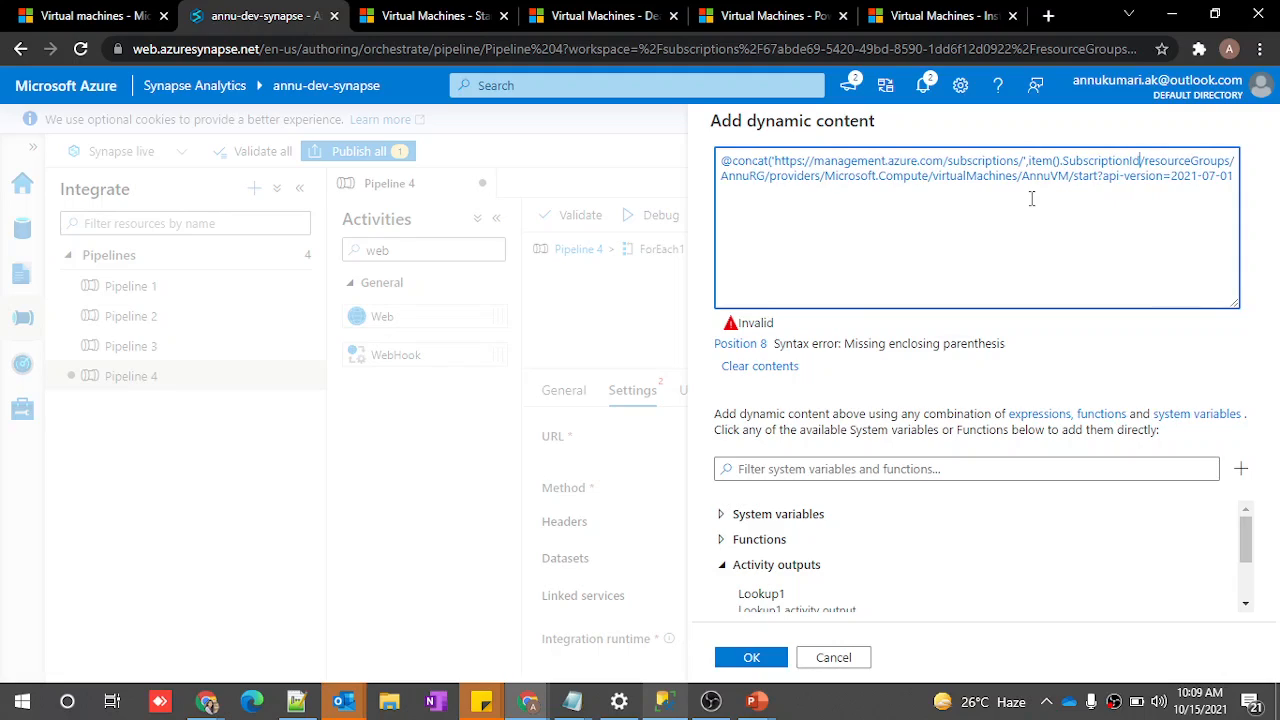
text(,)
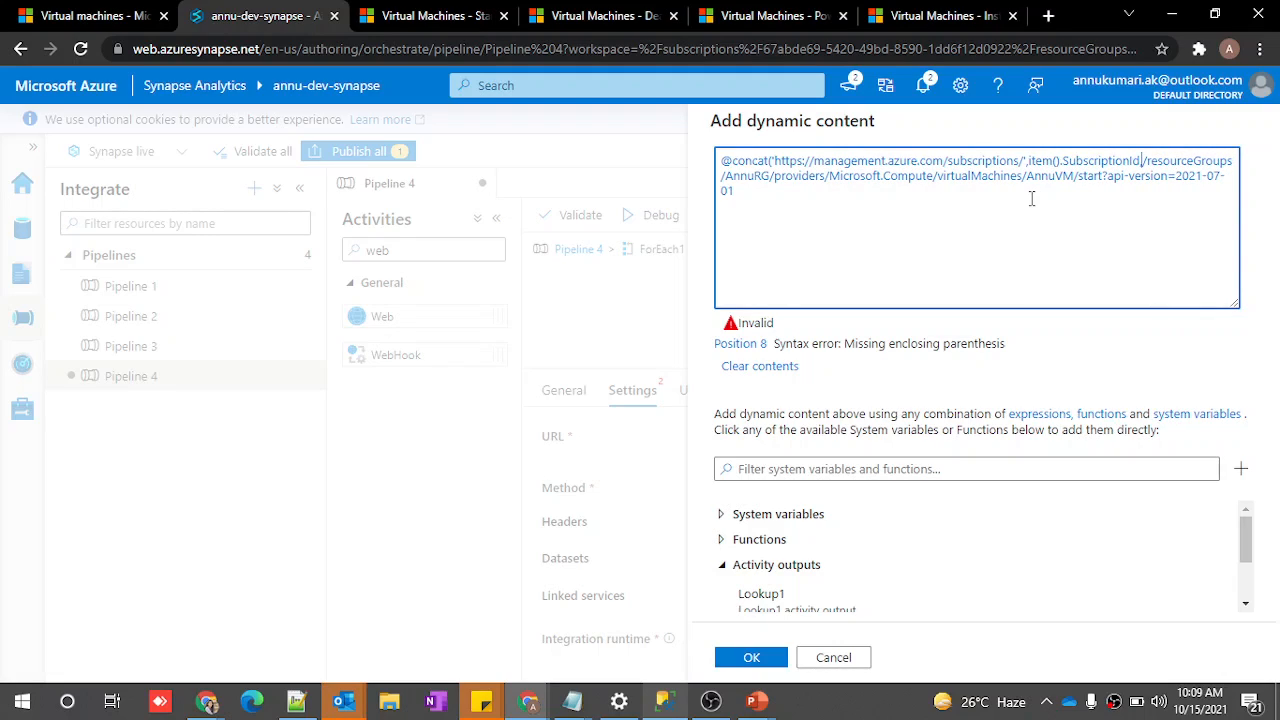
text(')
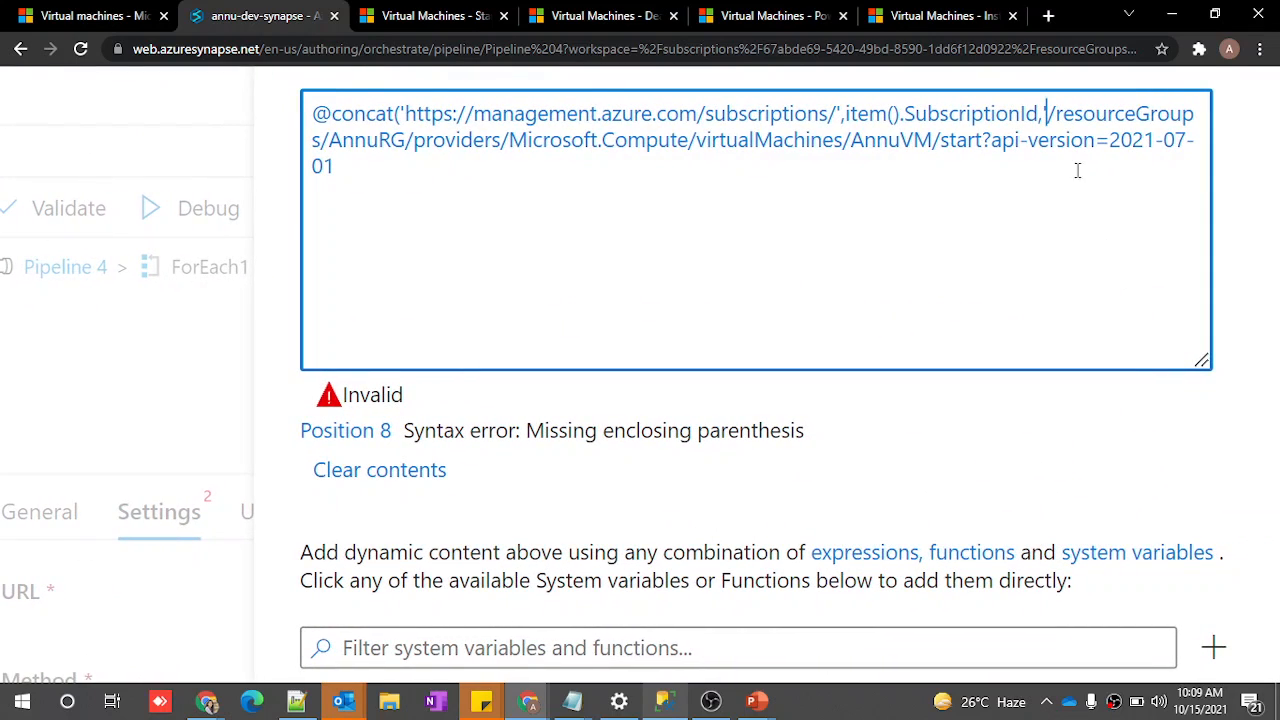
Replace AnnuRG with item().AzureVMResourceGroupName as a separate concat argument, checking the column name in SQL Server Management Studio, and open a string literal before /providers
double_click(336, 140)
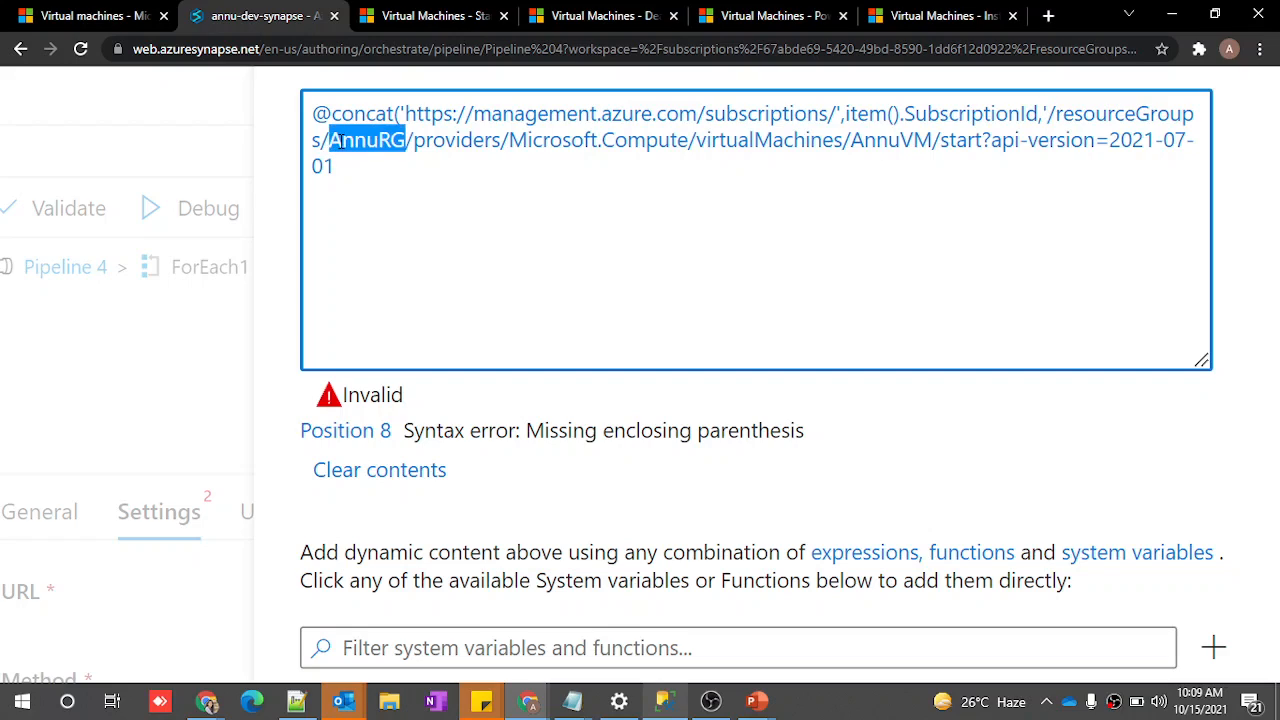
key(BackSpace)
text(',)
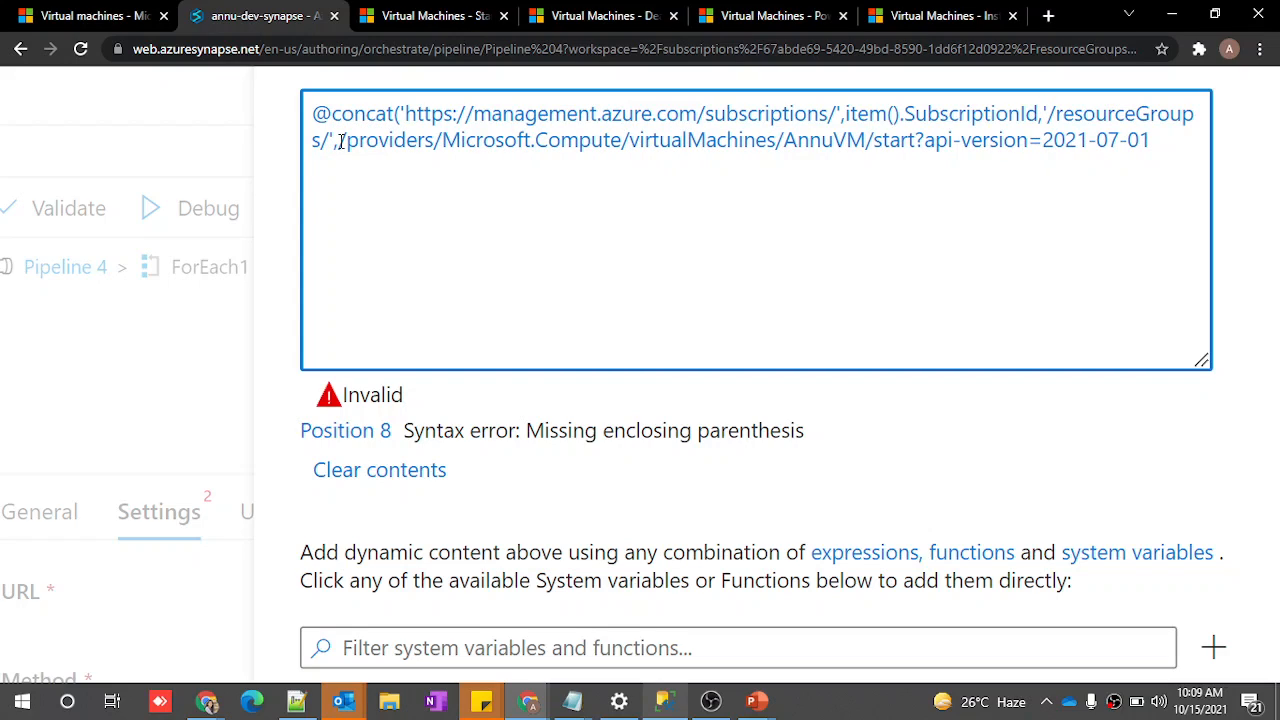
text(item().)
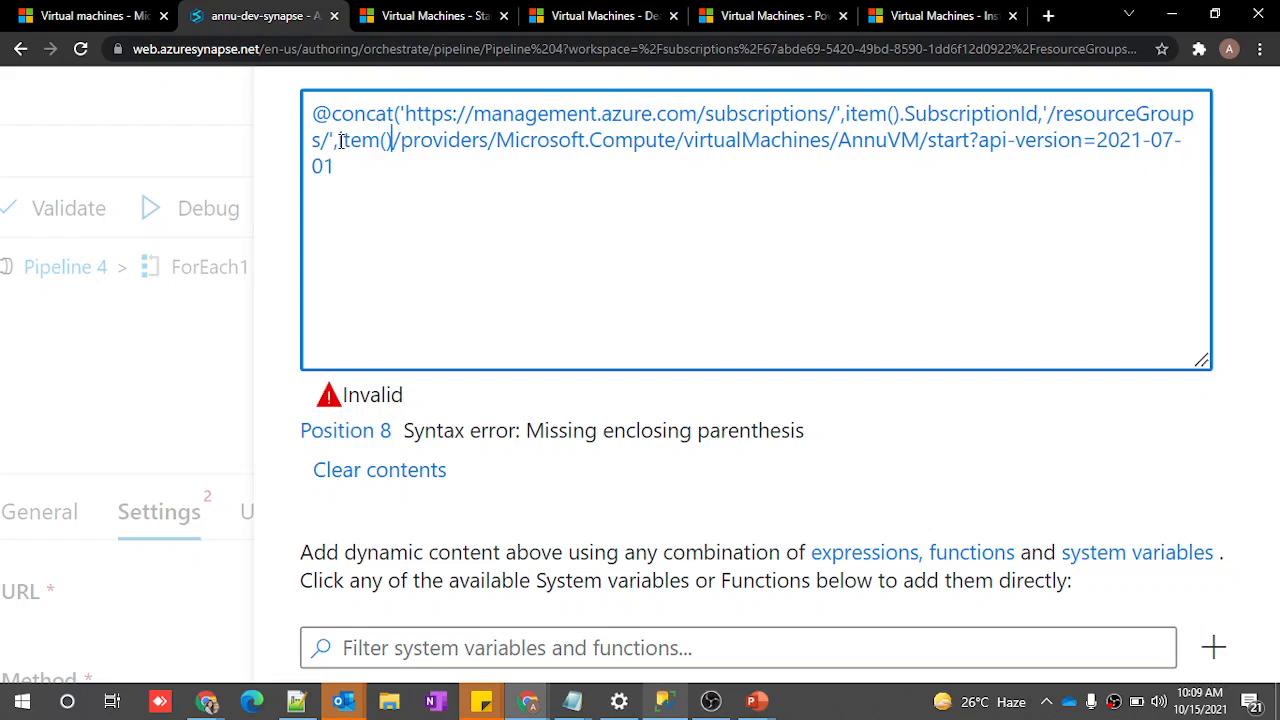
key(alt+Tab)
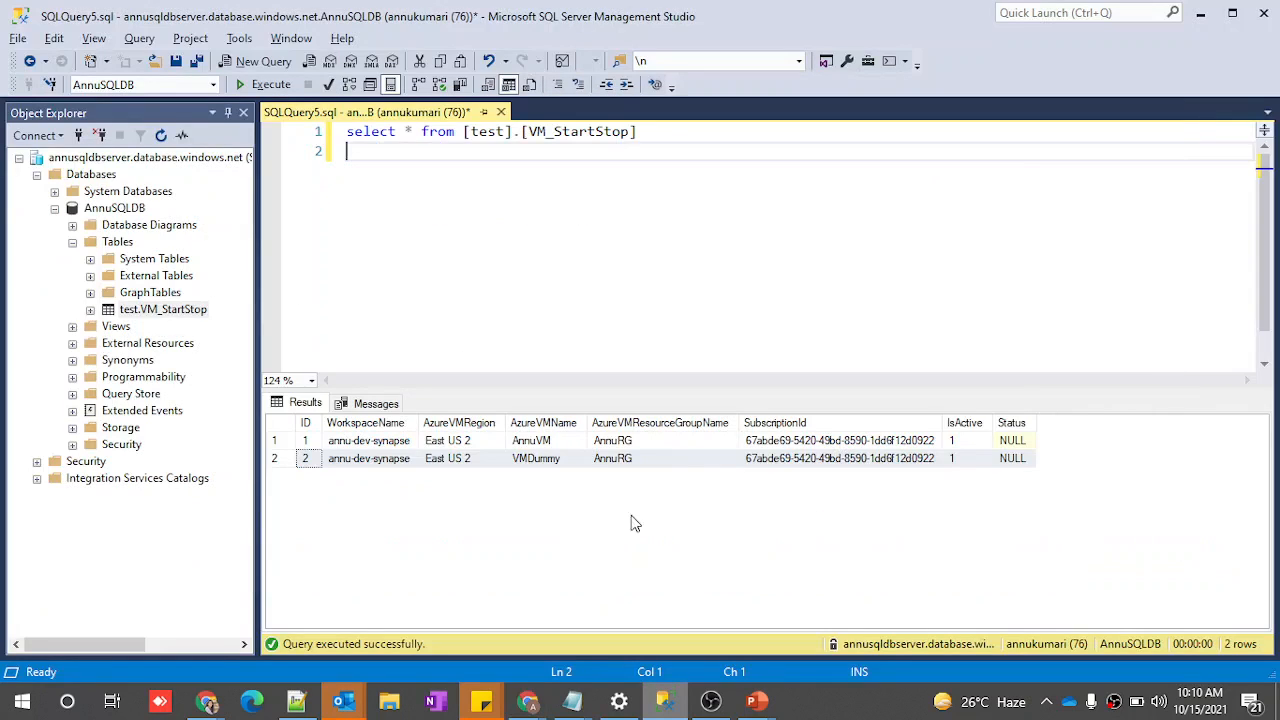
click(643, 430)
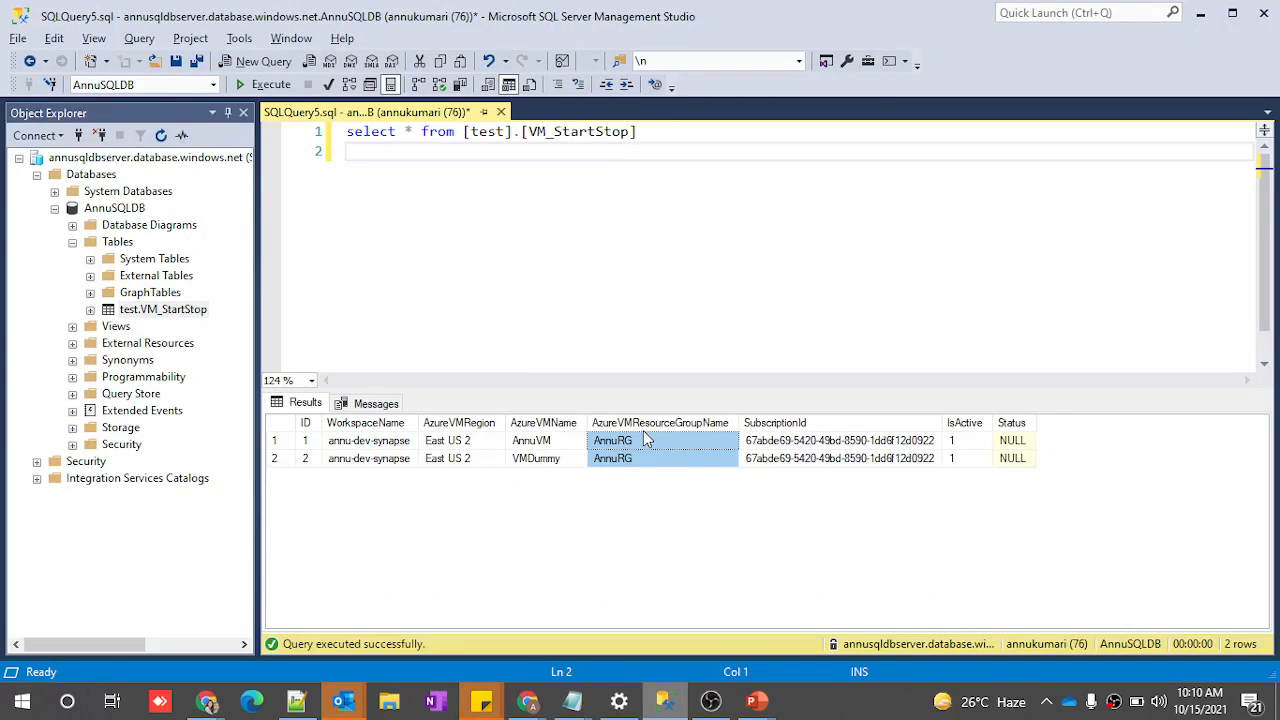
key(alt+Tab)
text(AzureVMResource)
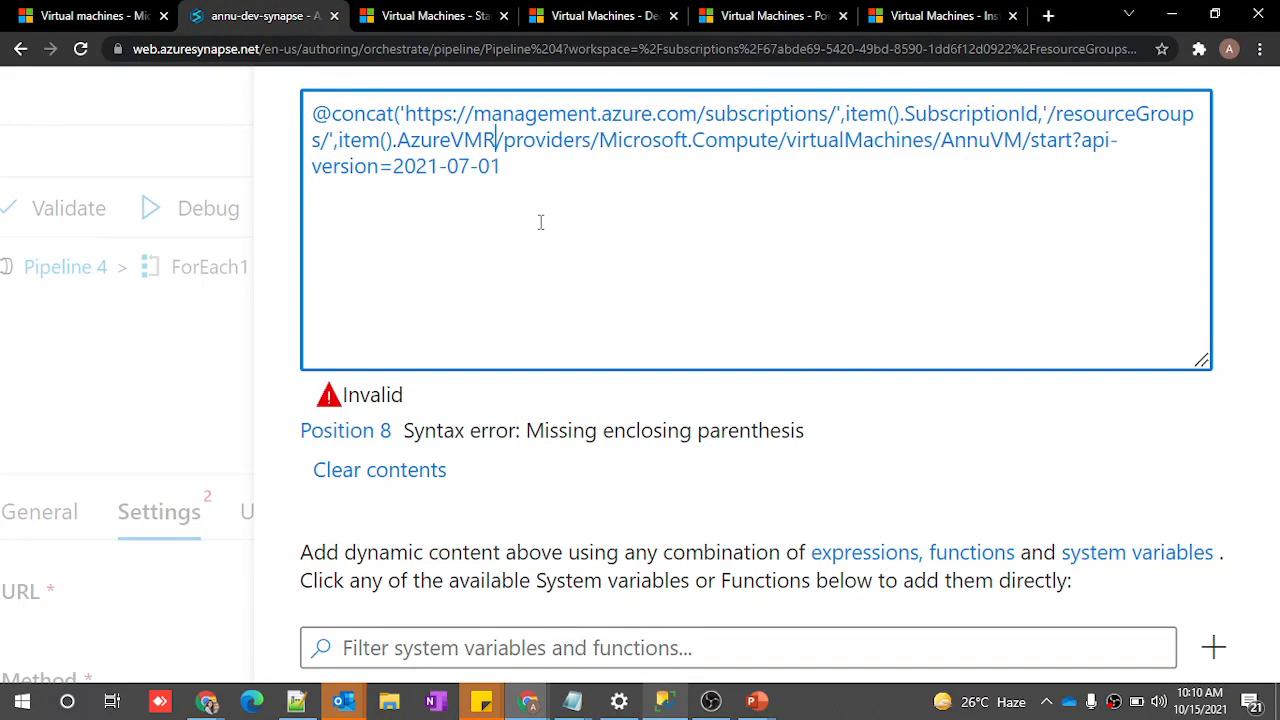
text(GroupNam)
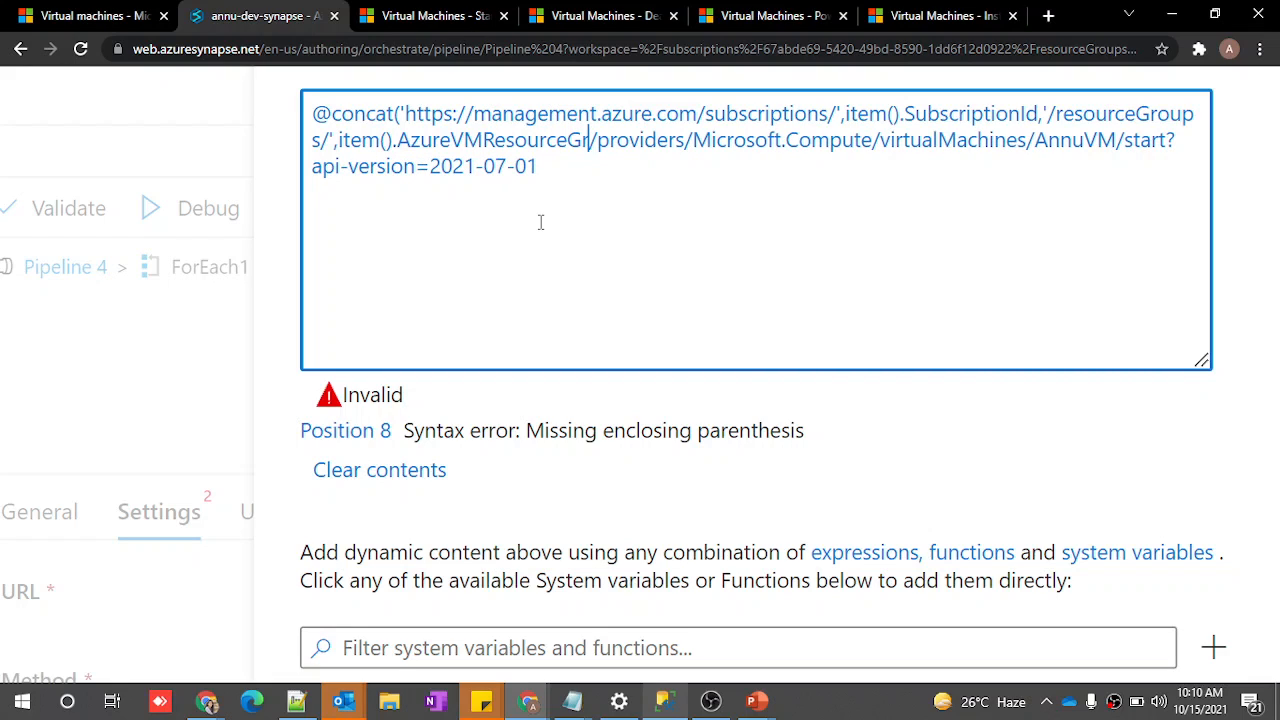
text(e)
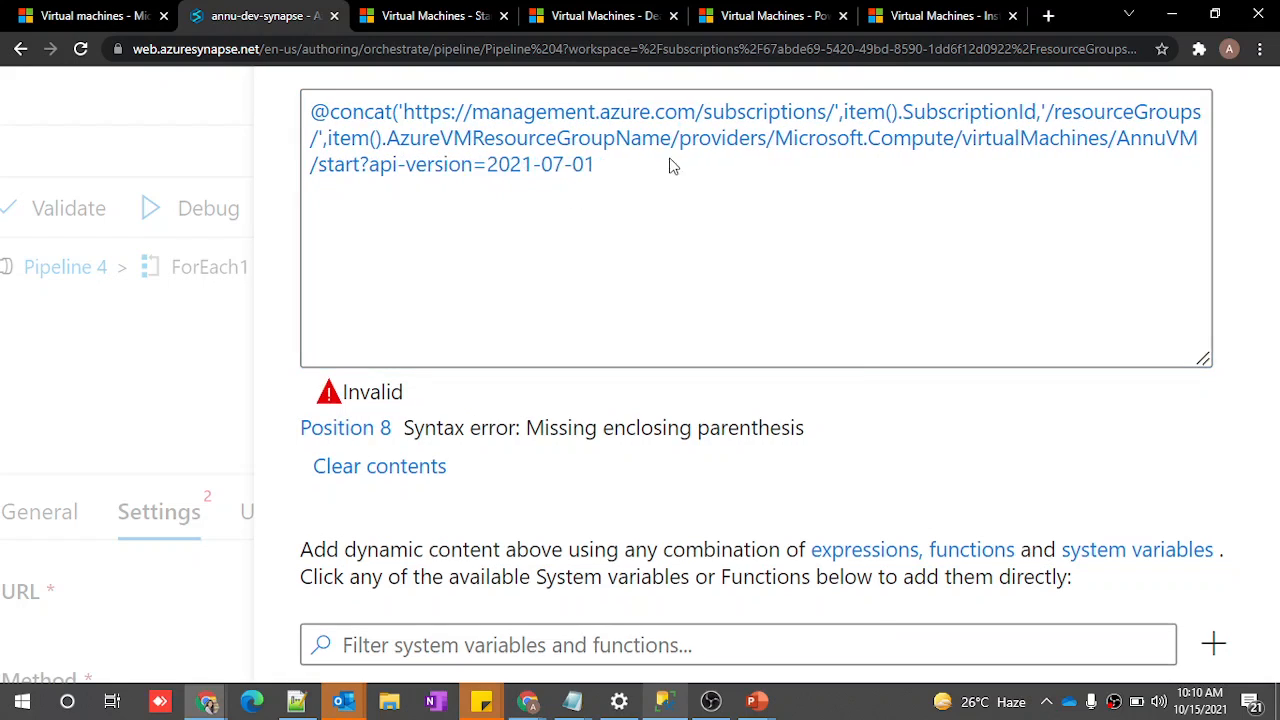
click(851, 40)
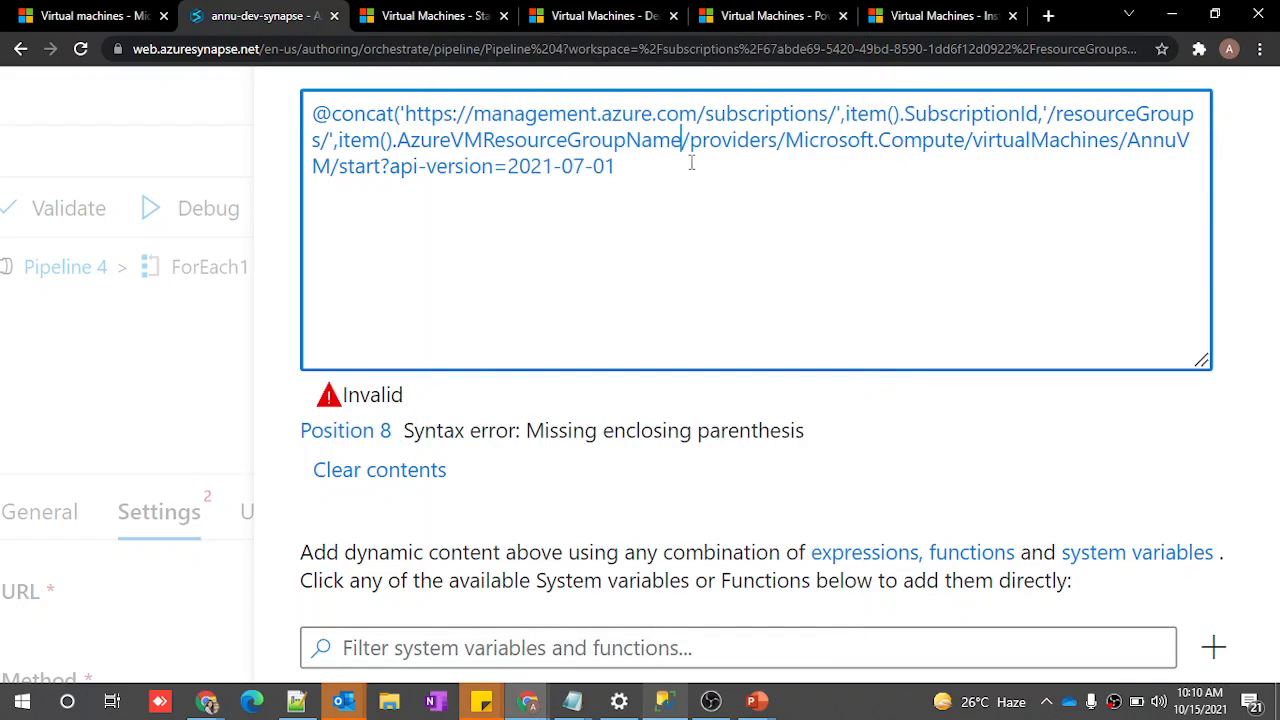
text(,')
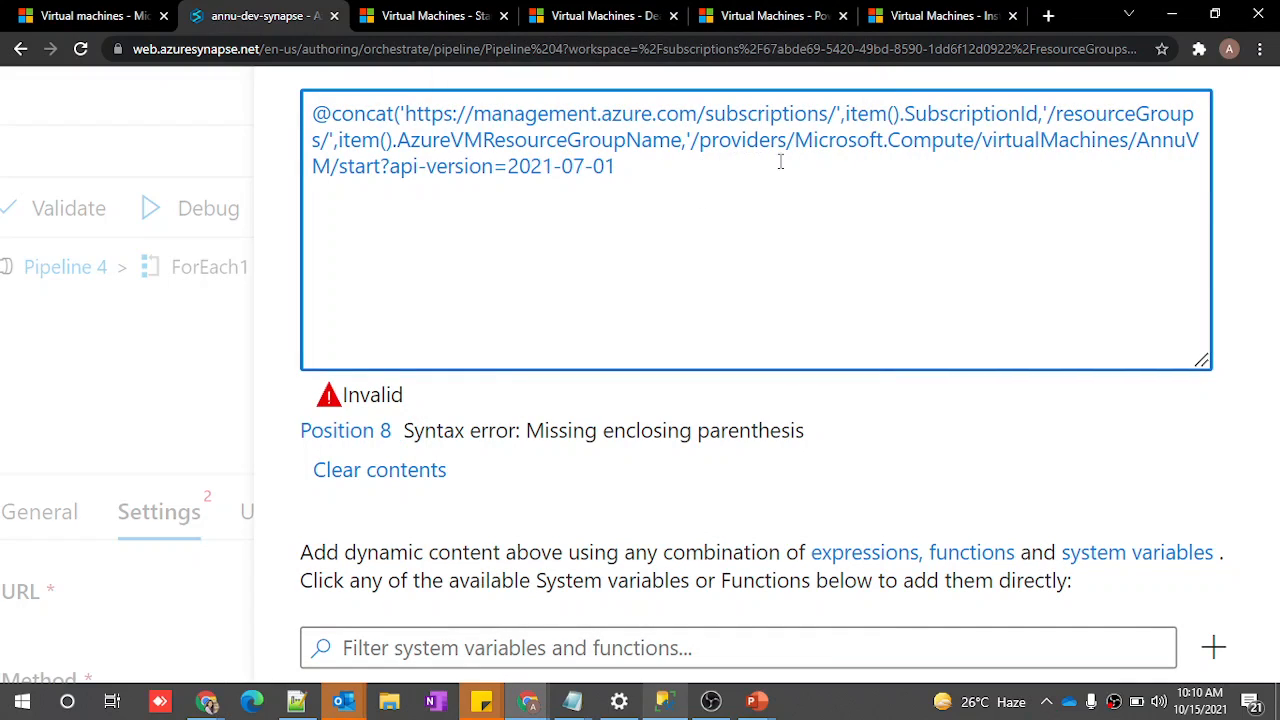
Remove AnnuVM from the URL expression, close the string literal after virtualMachines/ and start an item(). reference as the next concat argument
double_click(1150, 146)
key(BackSpace)
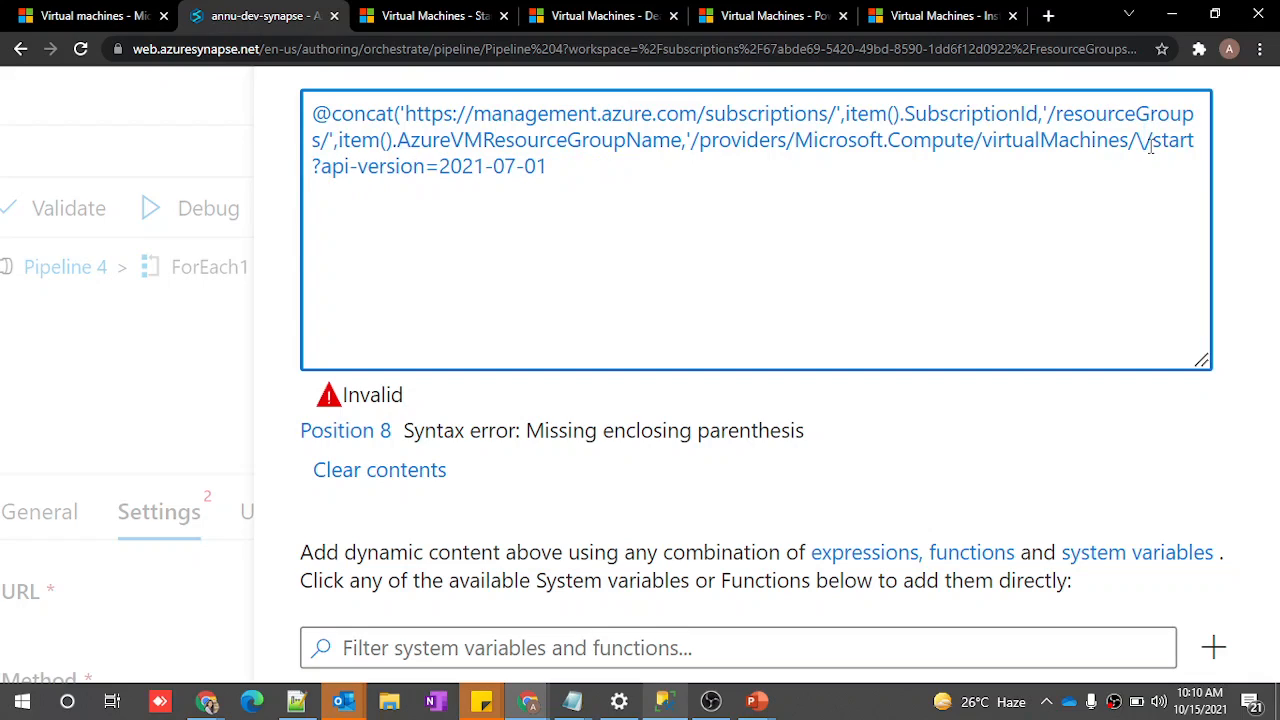
key(BackSpace)
text(')
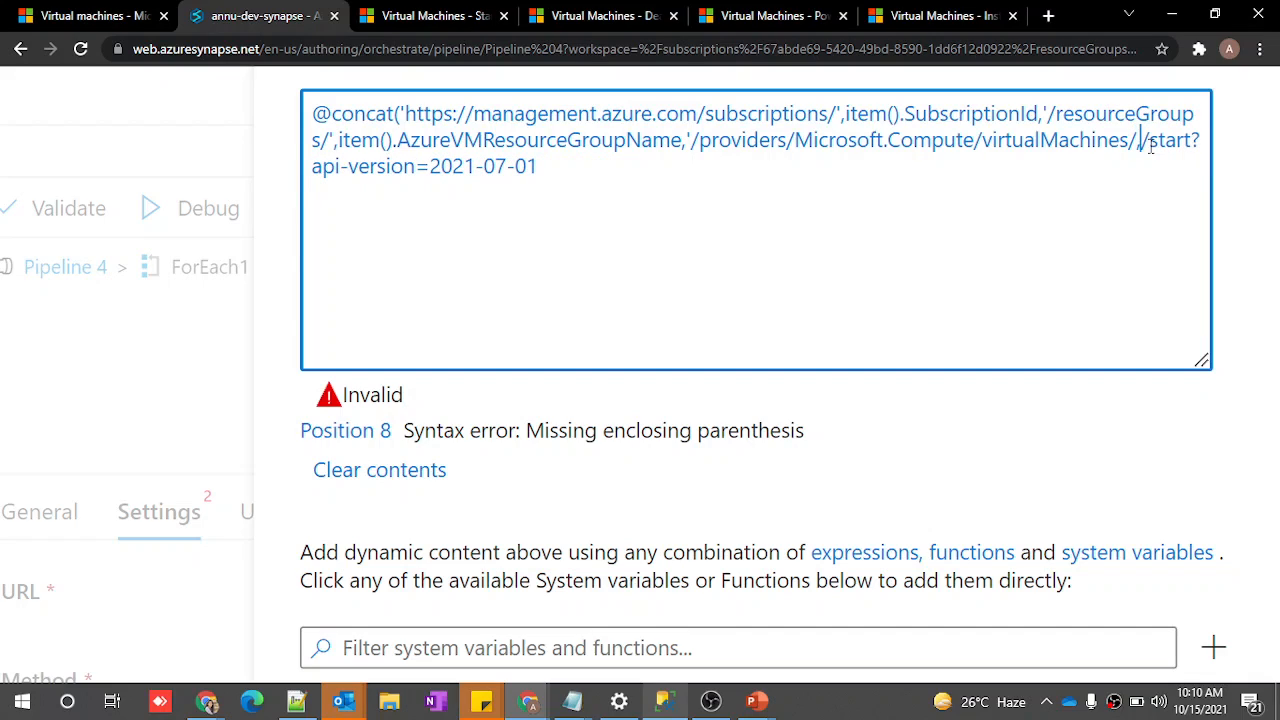
text(,)
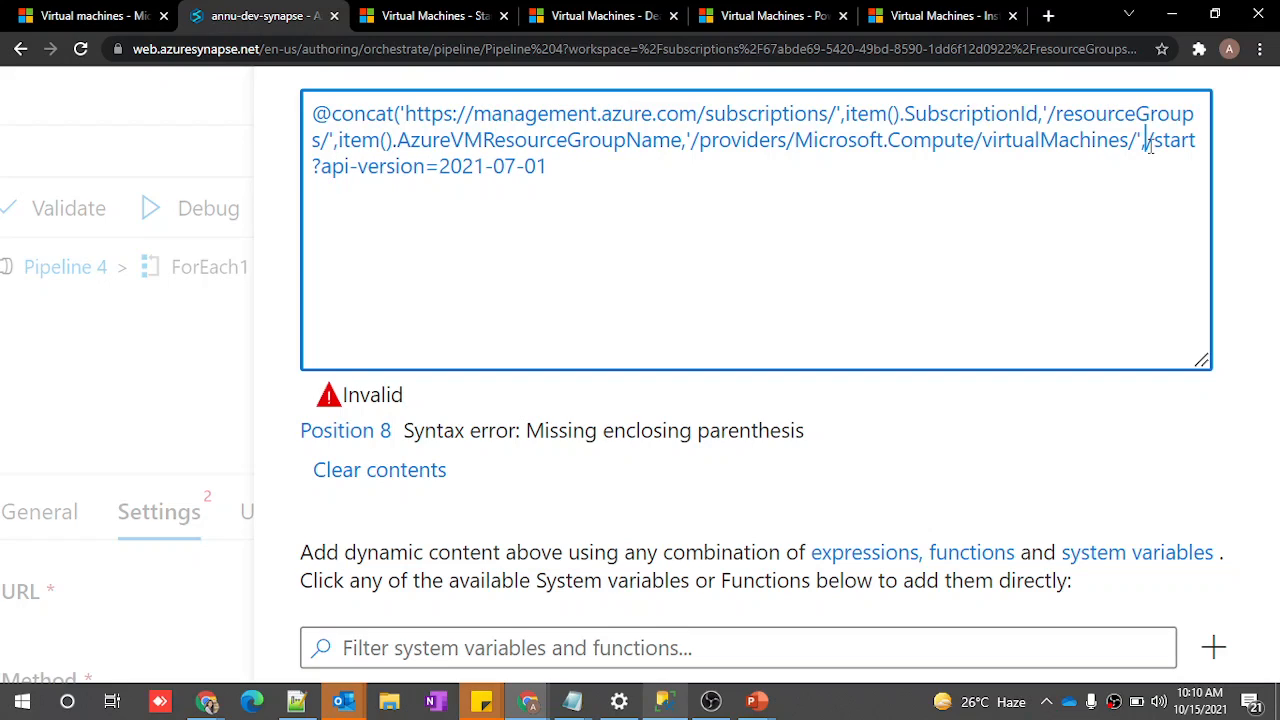
text(item().)
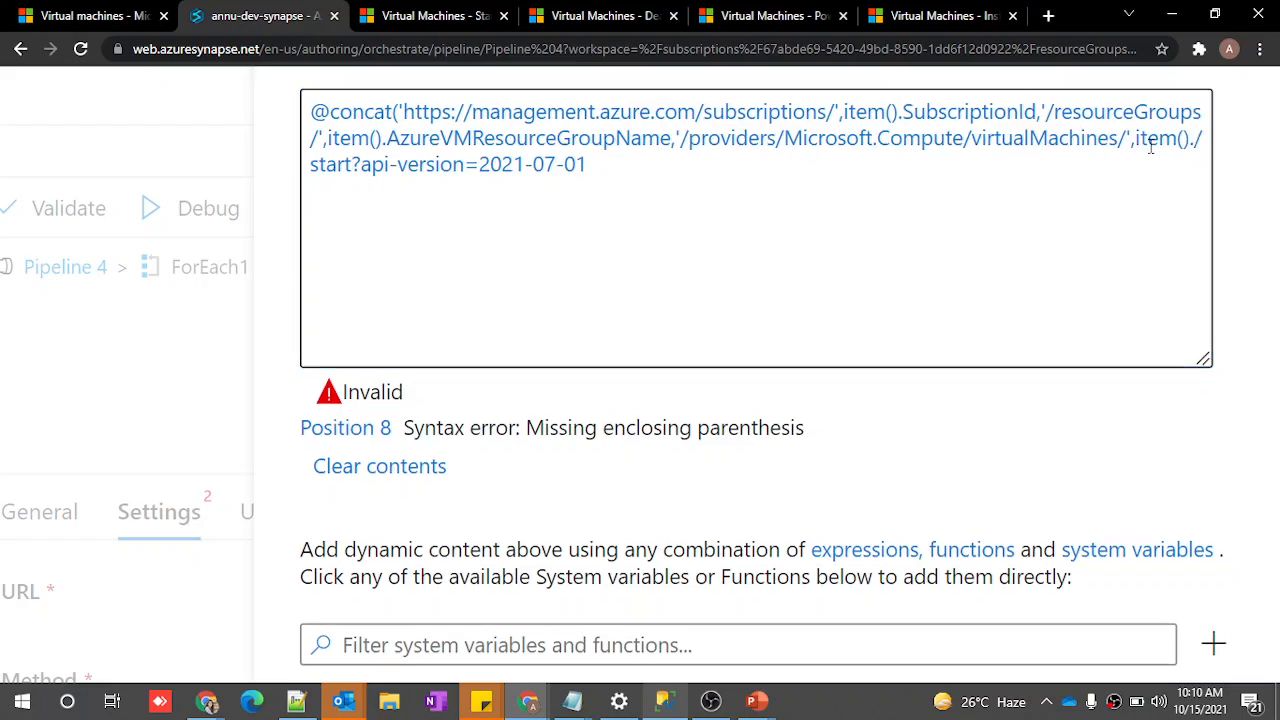
Complete the reference with AzureVMName after checking the column in SQL Server Management Studio, quote the /start?api-version=2021-07-01 segment and close the concat
key(alt+Tab)
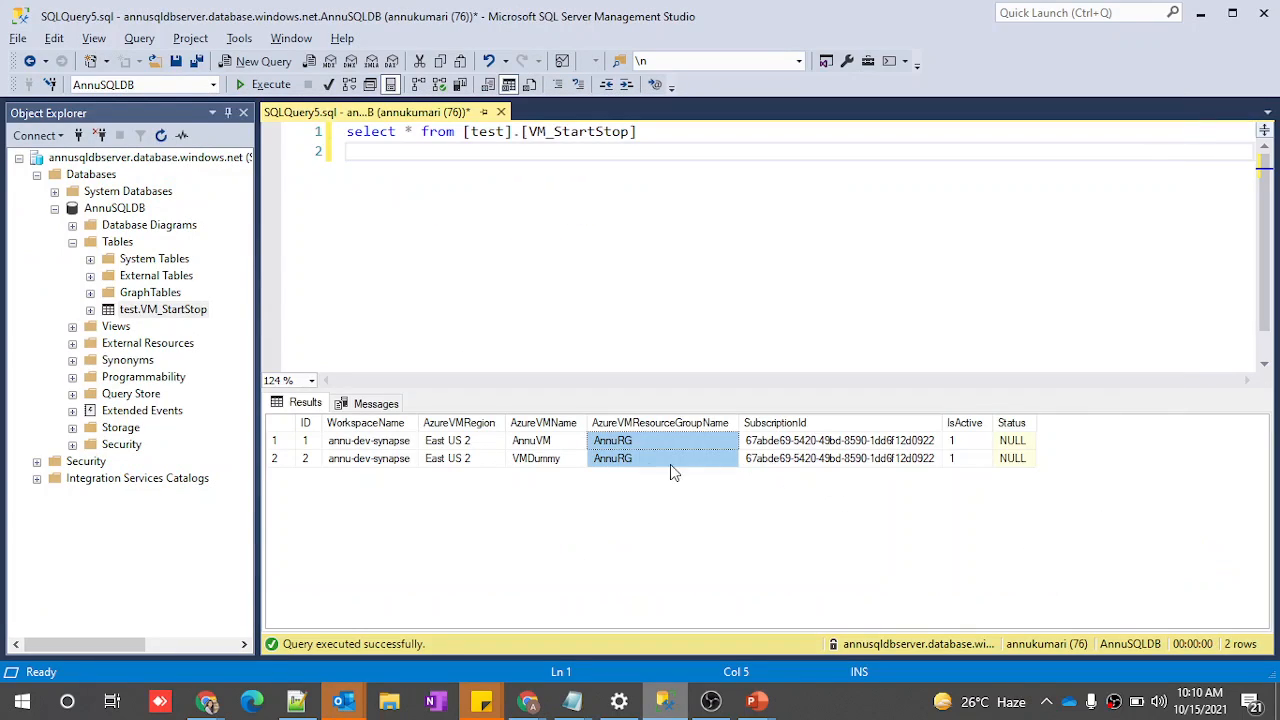
click(576, 458)
key(alt+Tab)
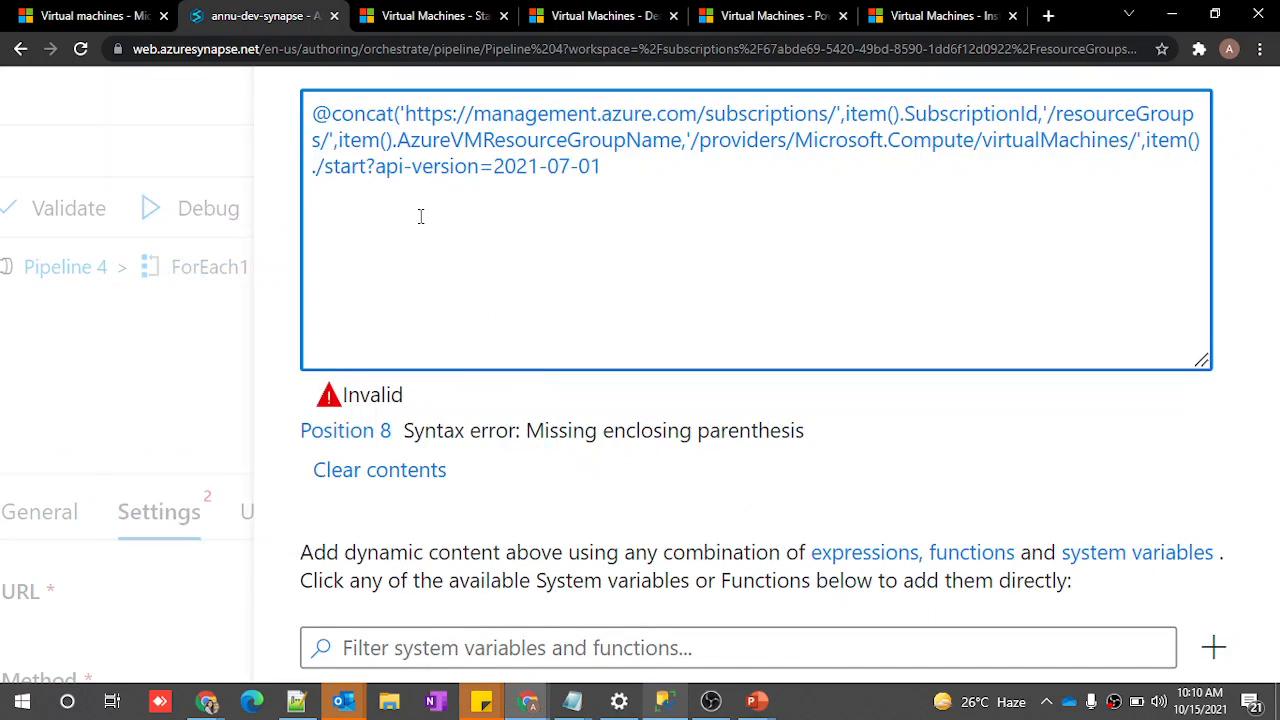
text(.AzureVMName)
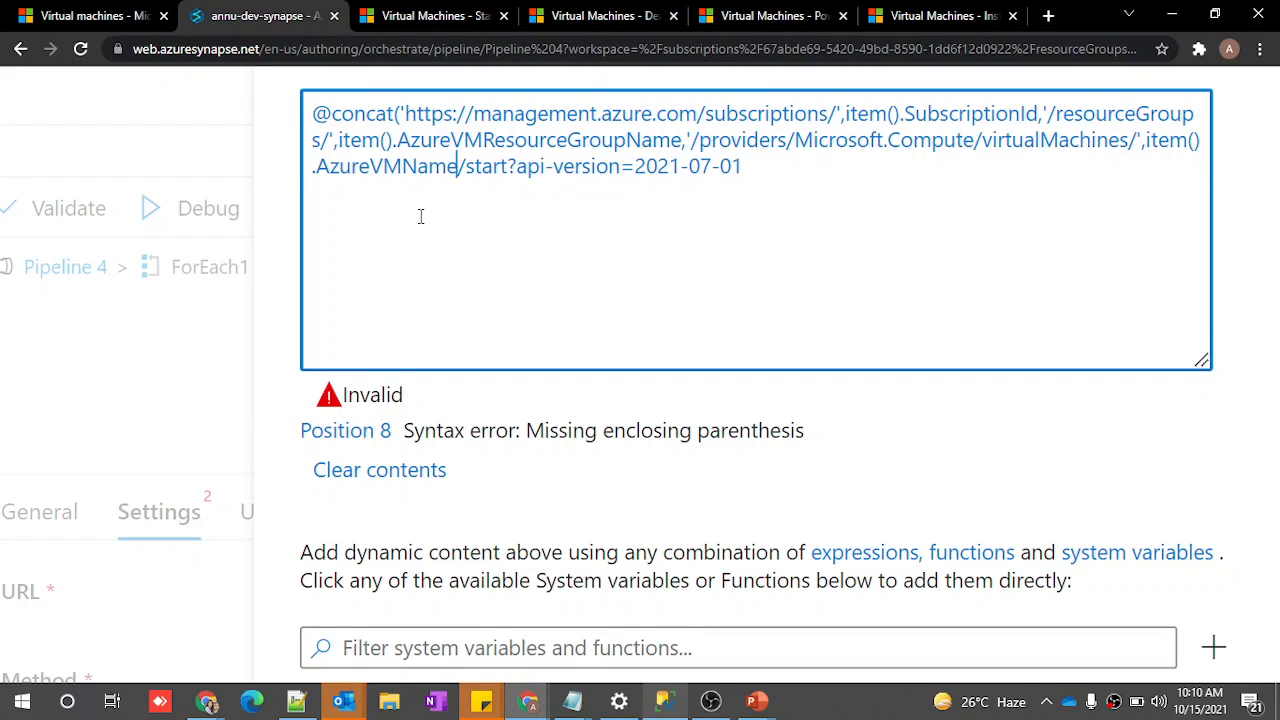
text(,')
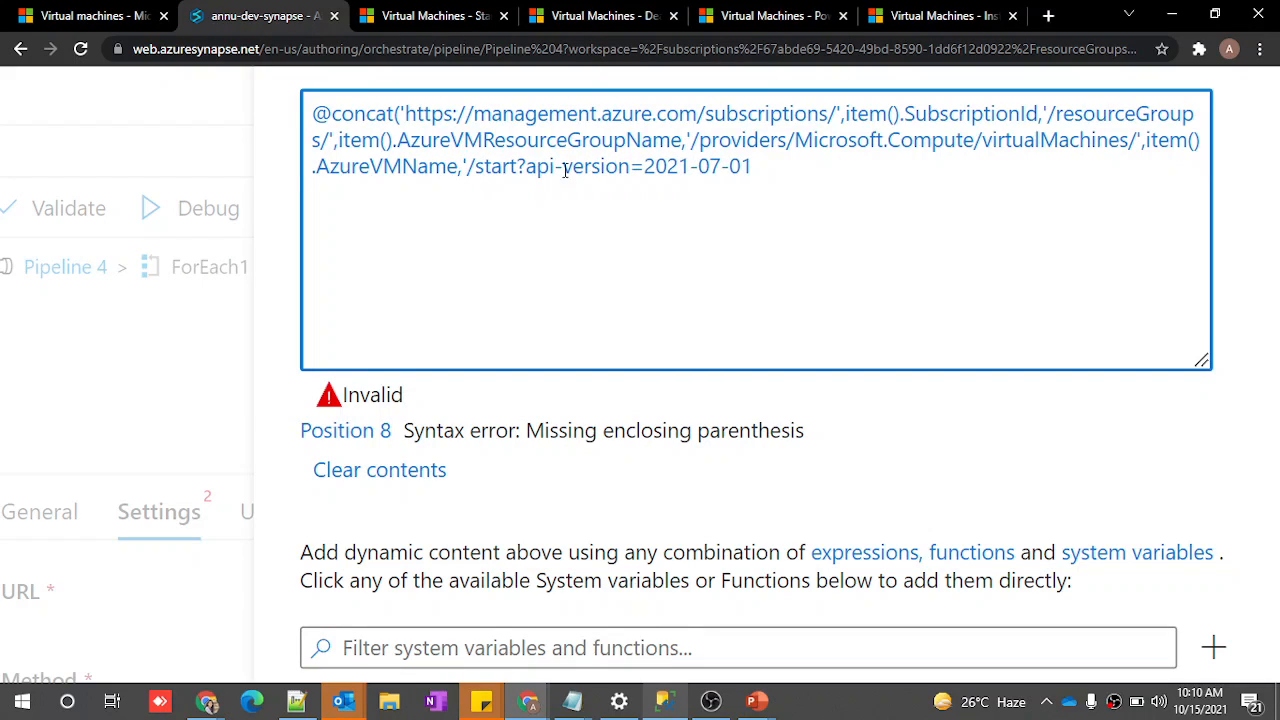
click(762, 173)
text())
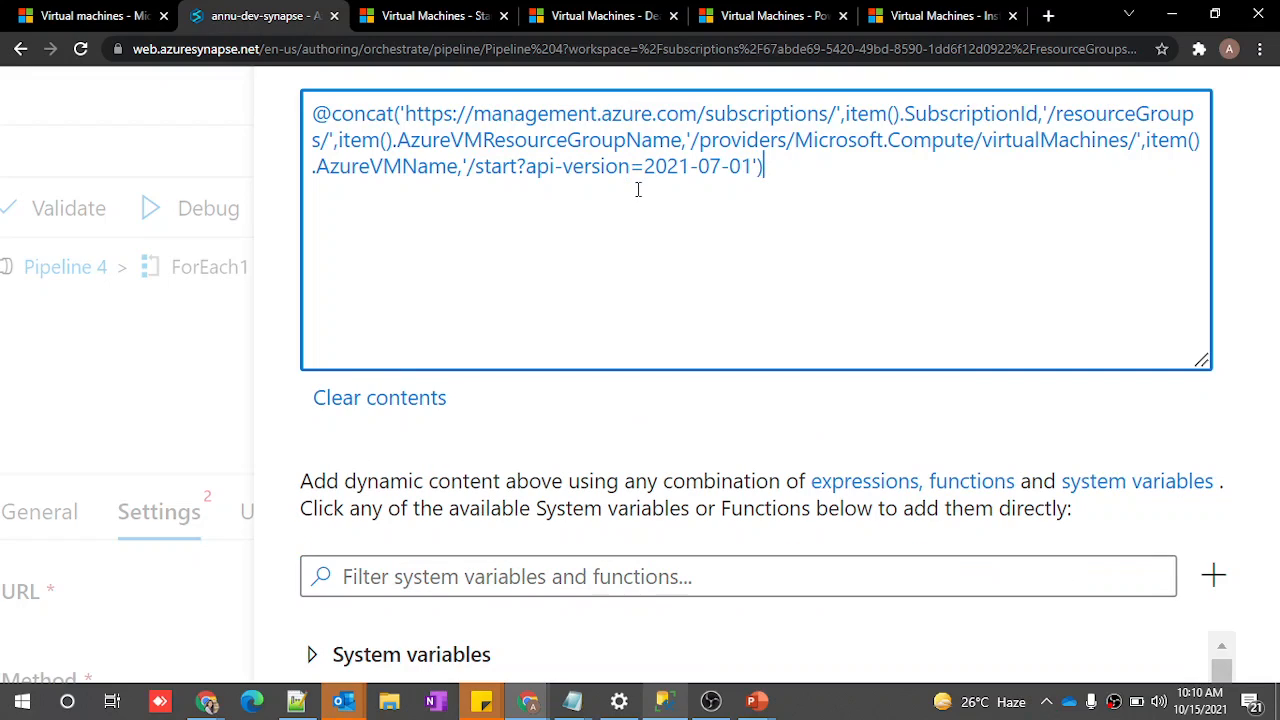
Review the concat expression's fixed URL parts and item() references, starting with the base URL and SubscriptionId arguments
drag(404, 113, 886, 115)
click(408, 118)
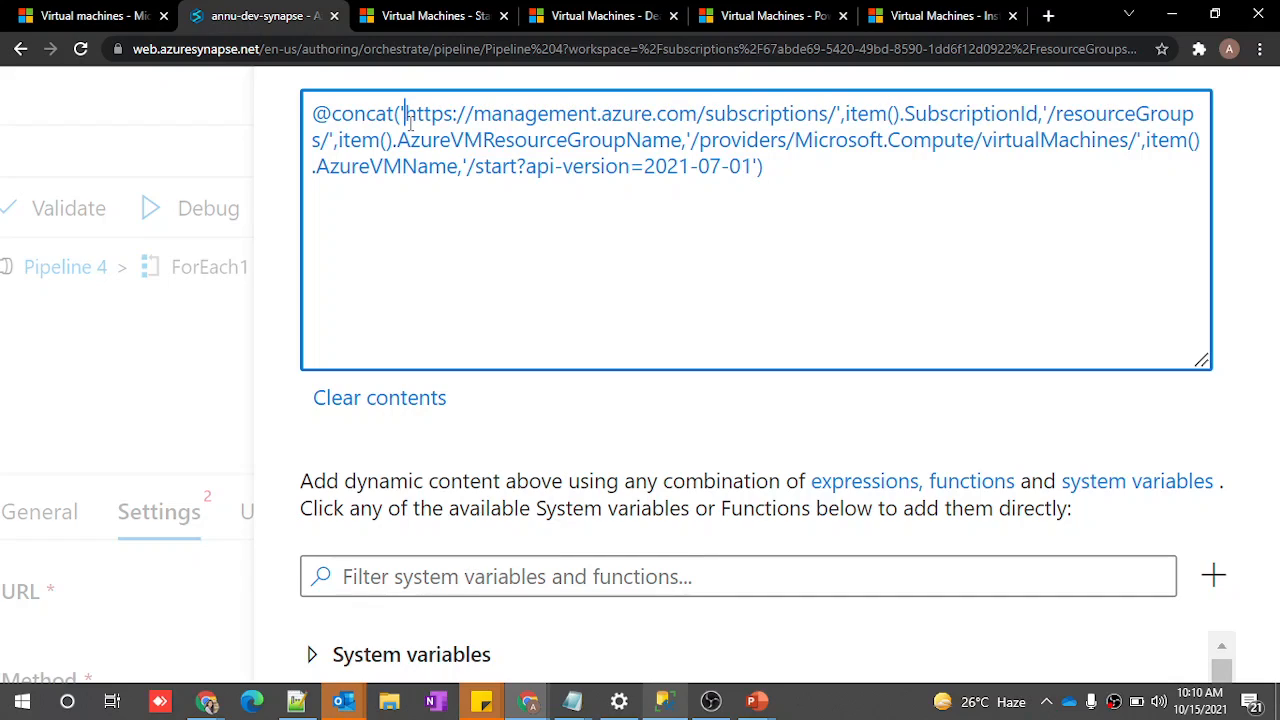
shift+click(838, 115)
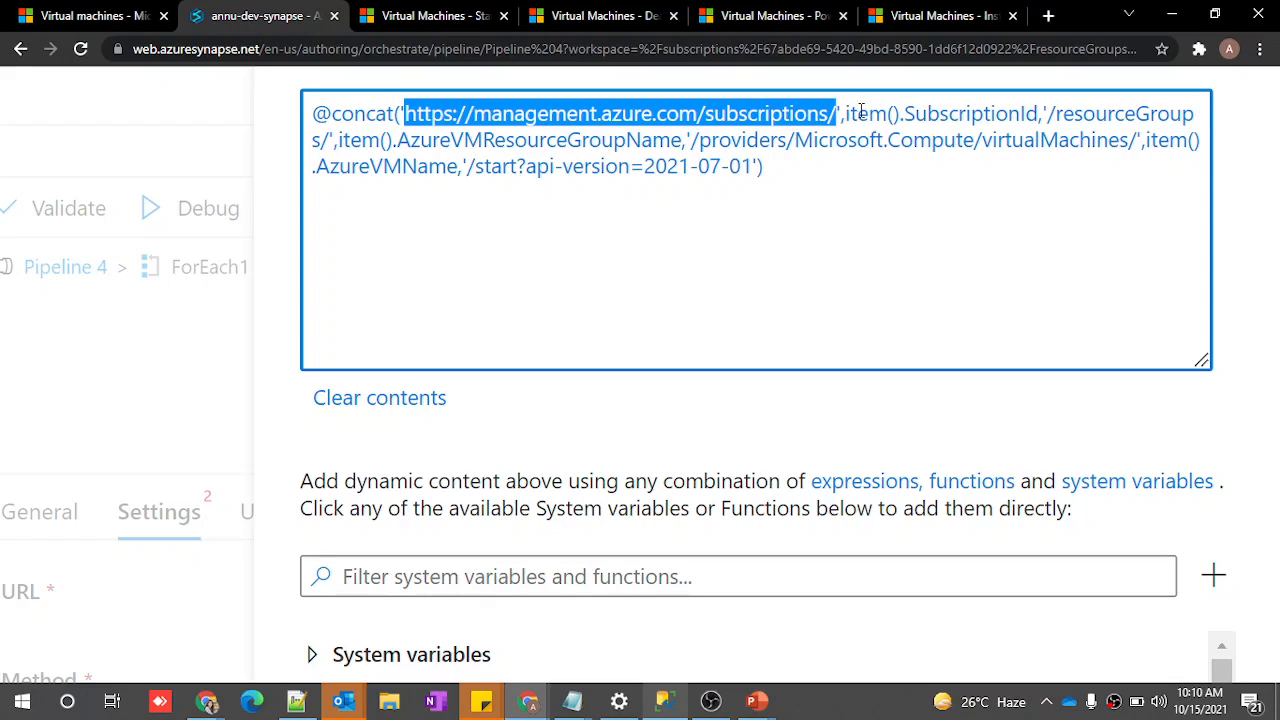
click(846, 114)
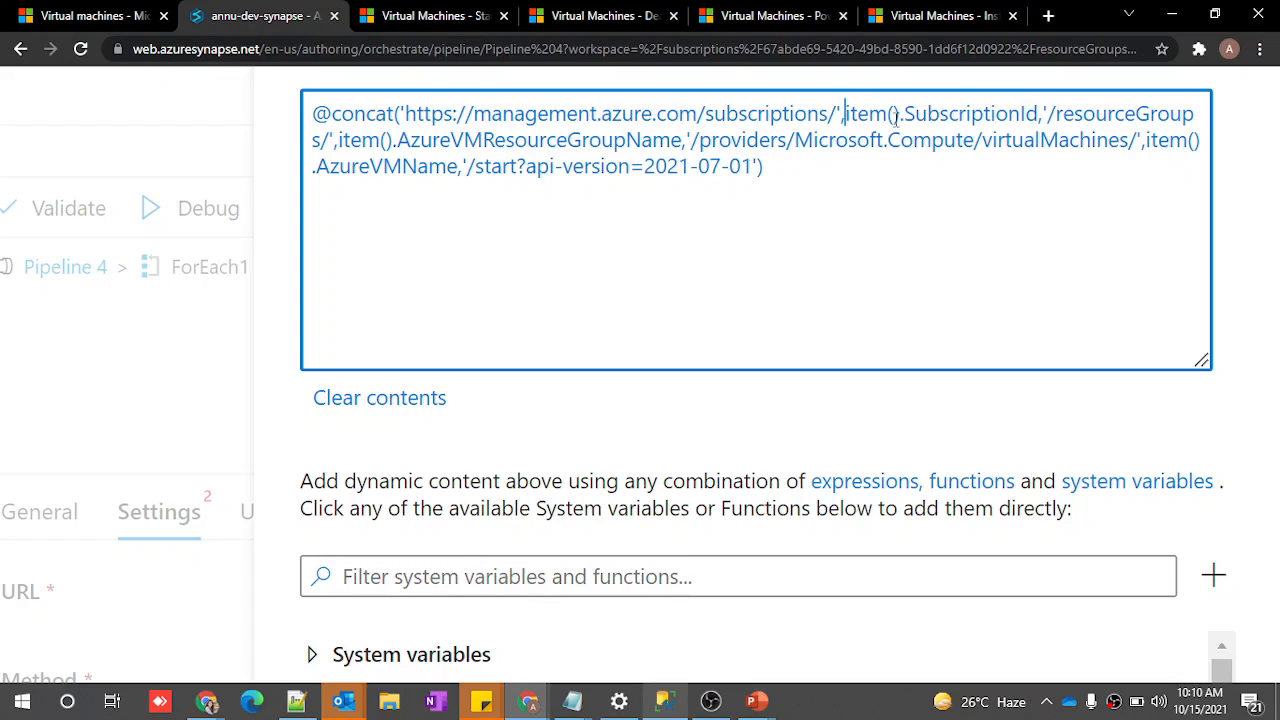
click(1020, 114)
drag(841, 114, 1040, 116)
click(984, 114)
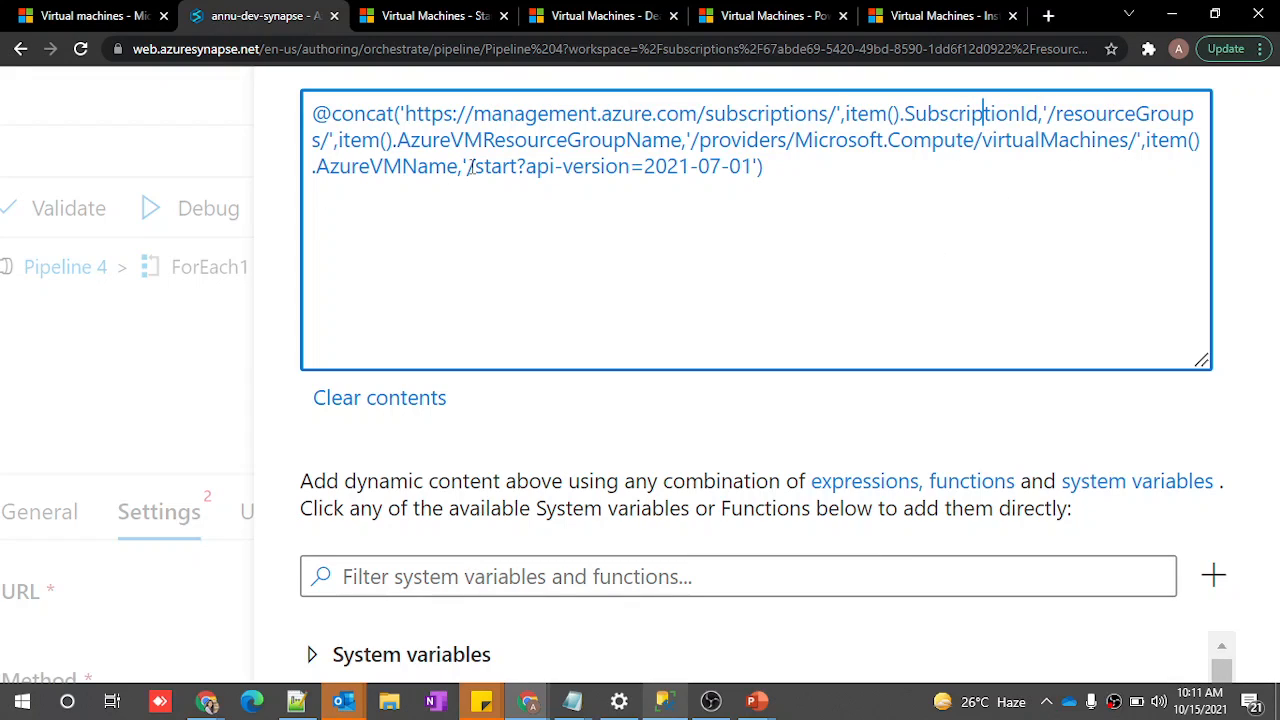
scroll(731, 355, down, 1)
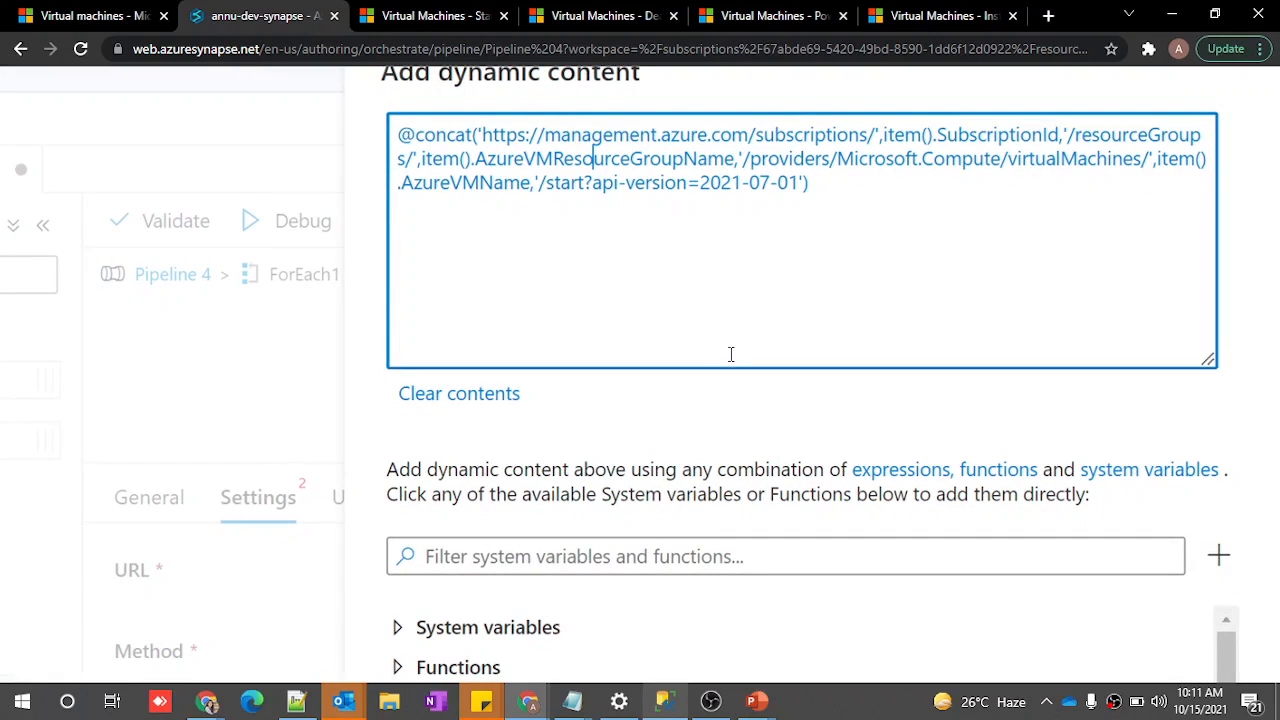
scroll(600, 186, down, 1)
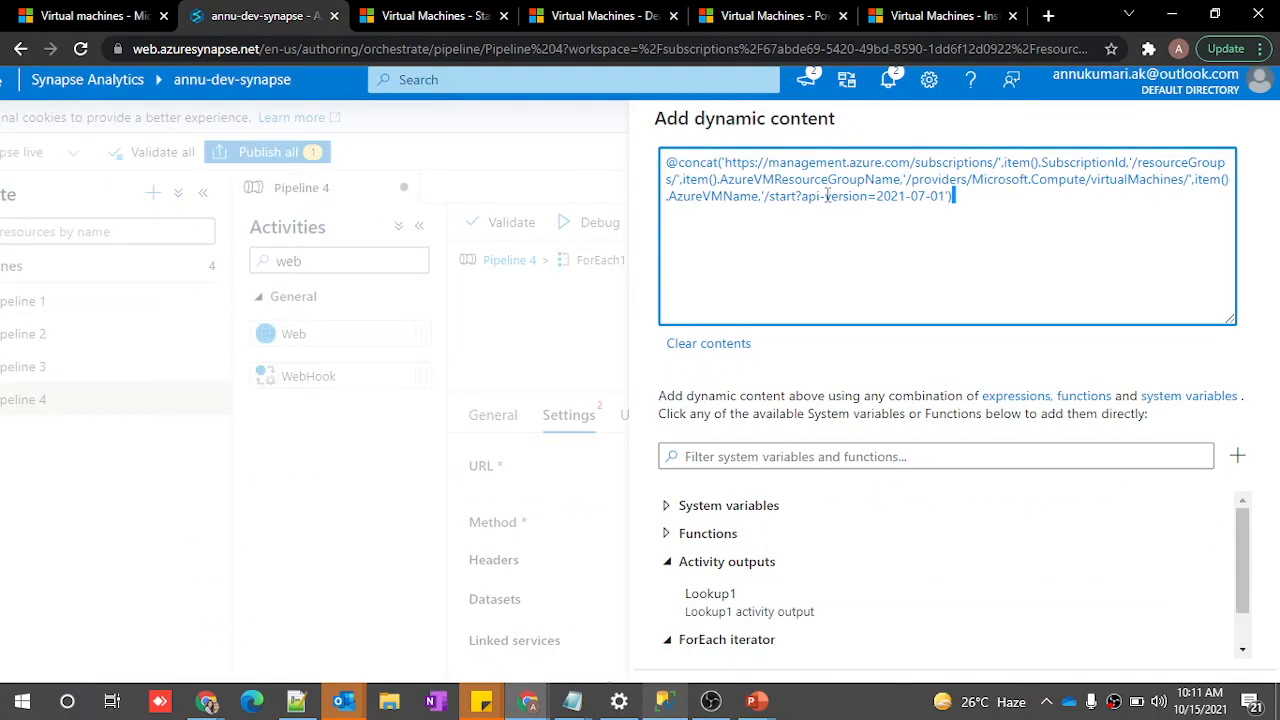
Check the start command segment and apply the concat expression as the Web1 activity's URL
double_click(788, 196)
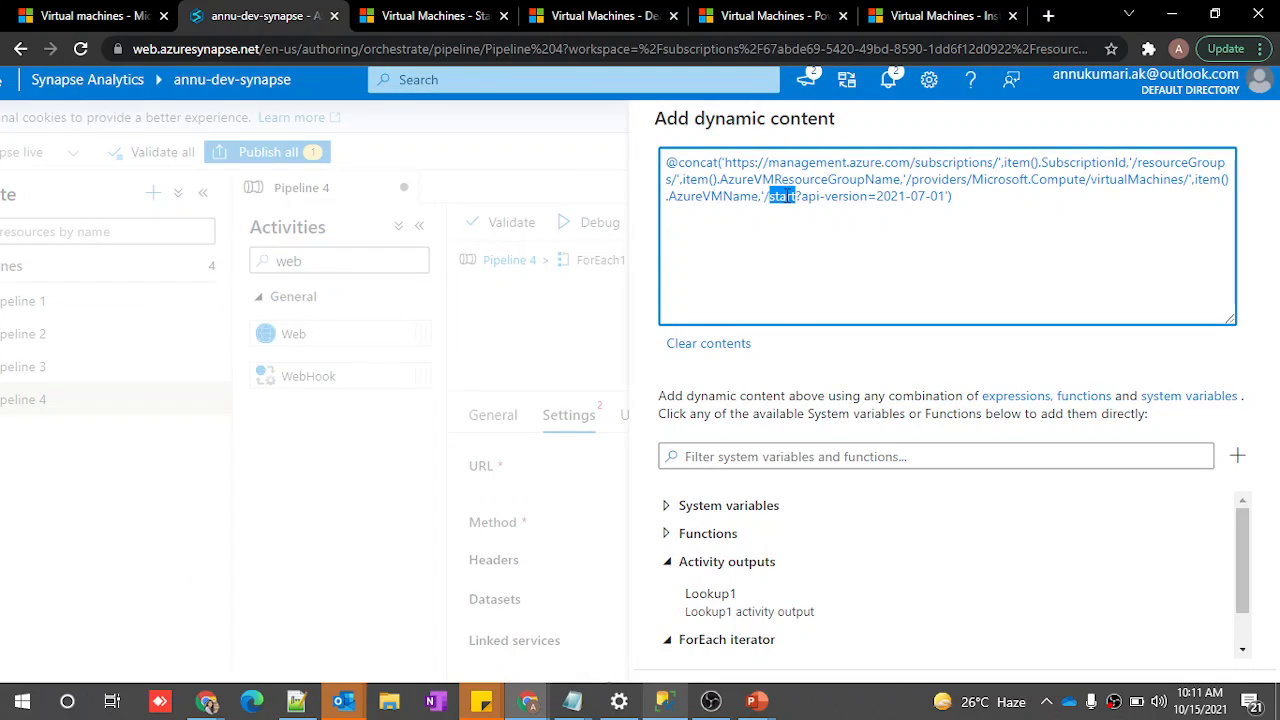
scroll(766, 531, down, 1)
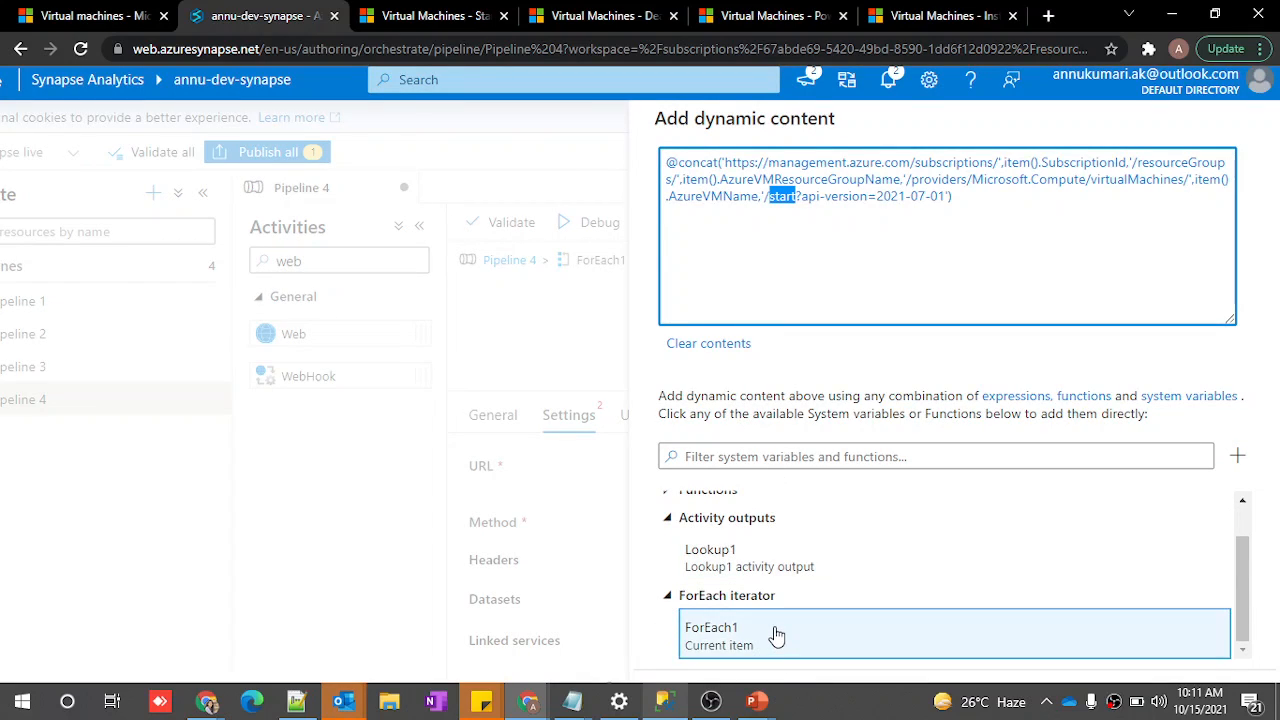
scroll(776, 638, down, 1)
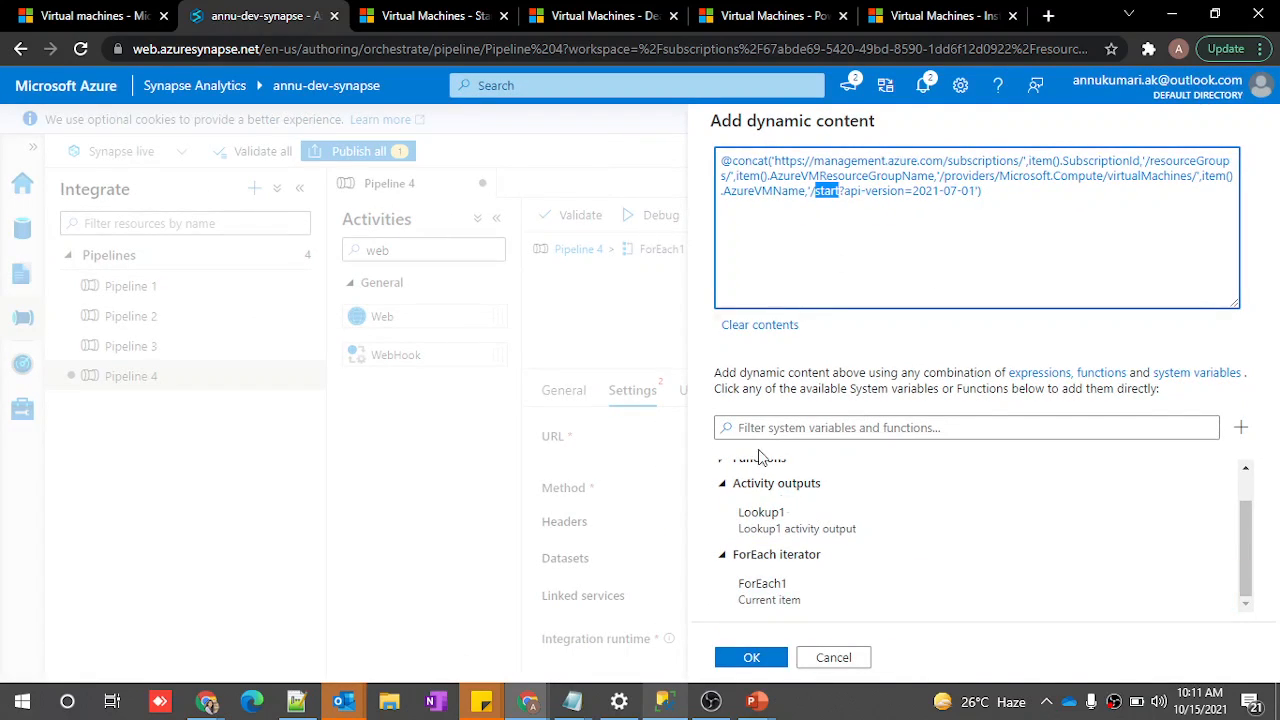
double_click(829, 194)
click(752, 657)
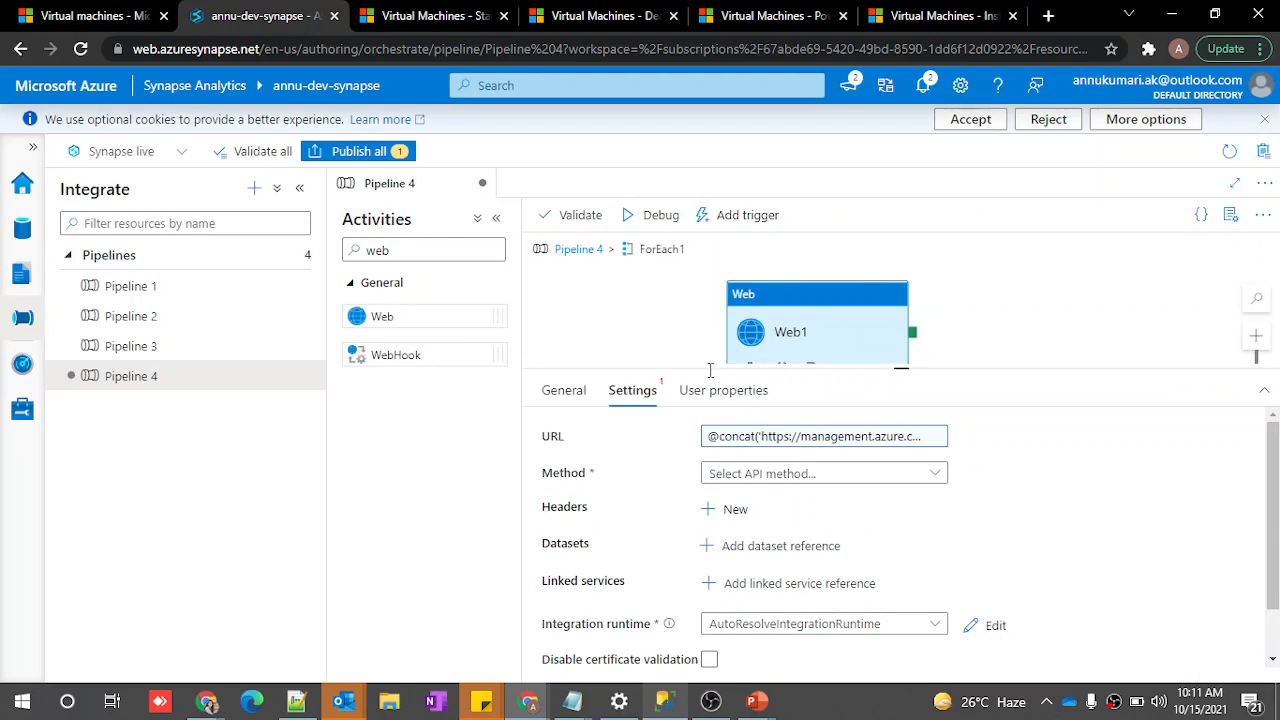
Return to Pipeline 4 and add a String pipeline parameter named Command, leaving its default value empty
click(560, 250)
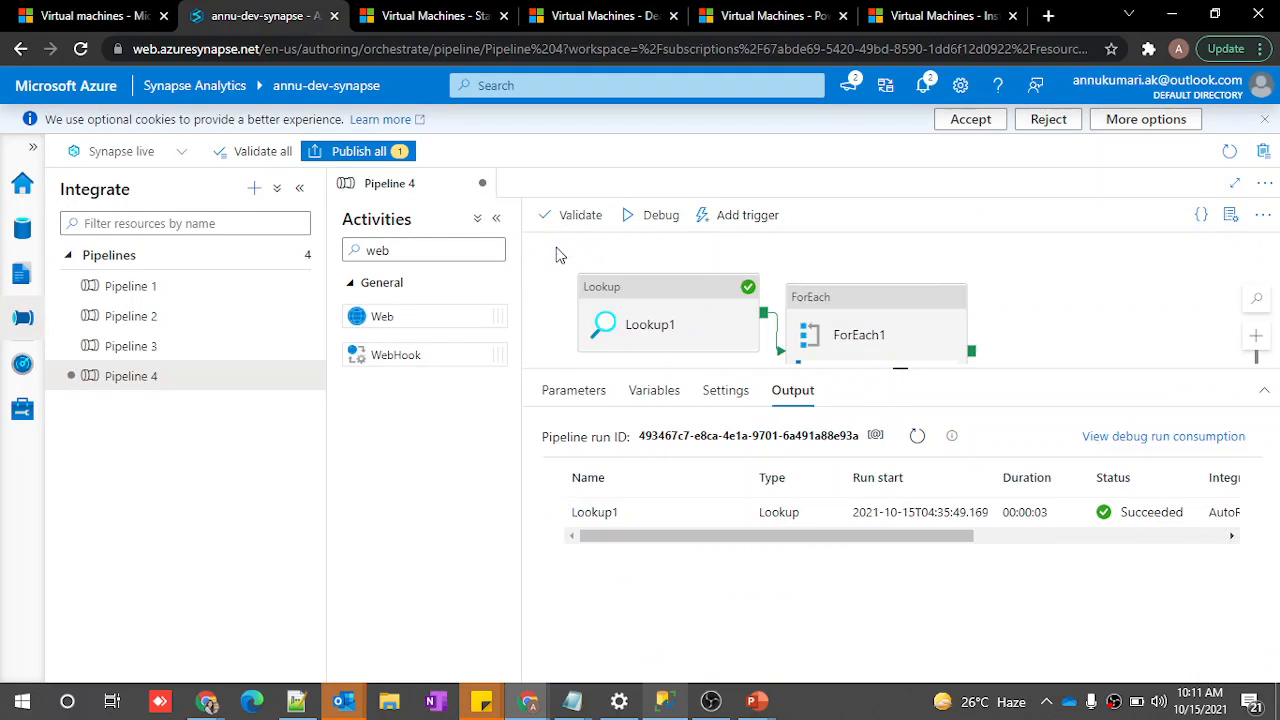
click(591, 358)
click(574, 391)
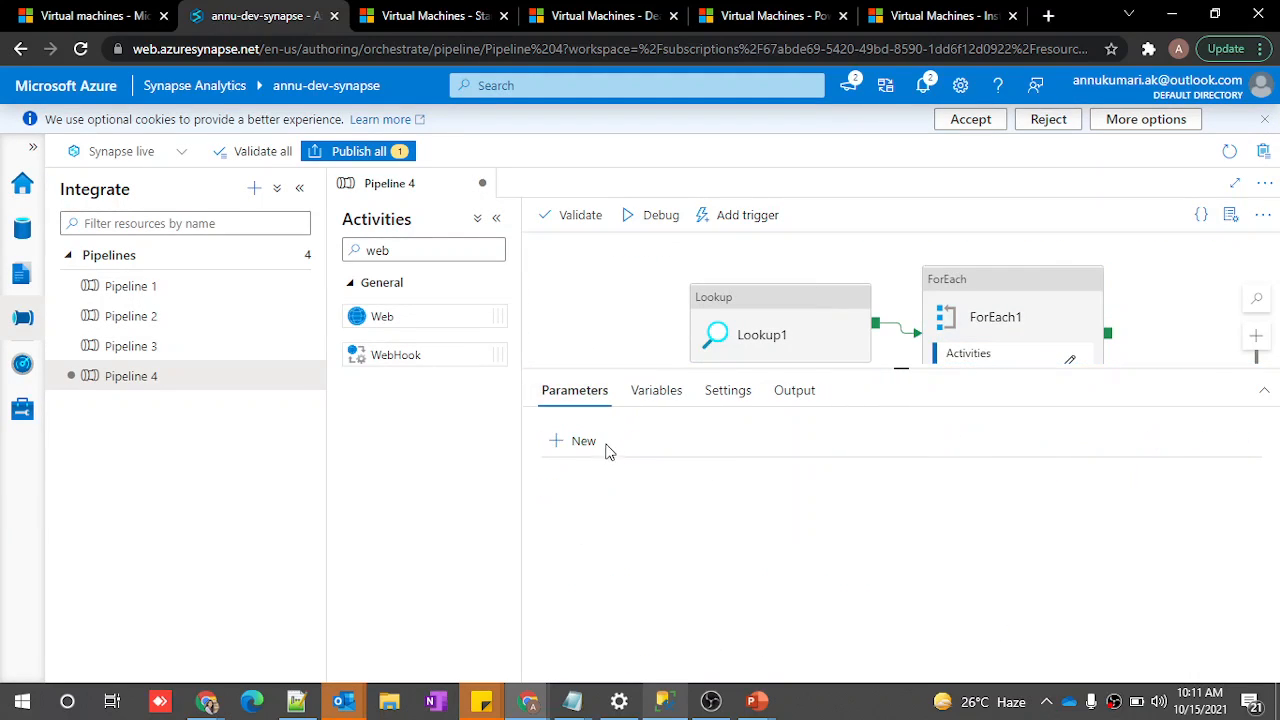
click(580, 441)
click(616, 512)
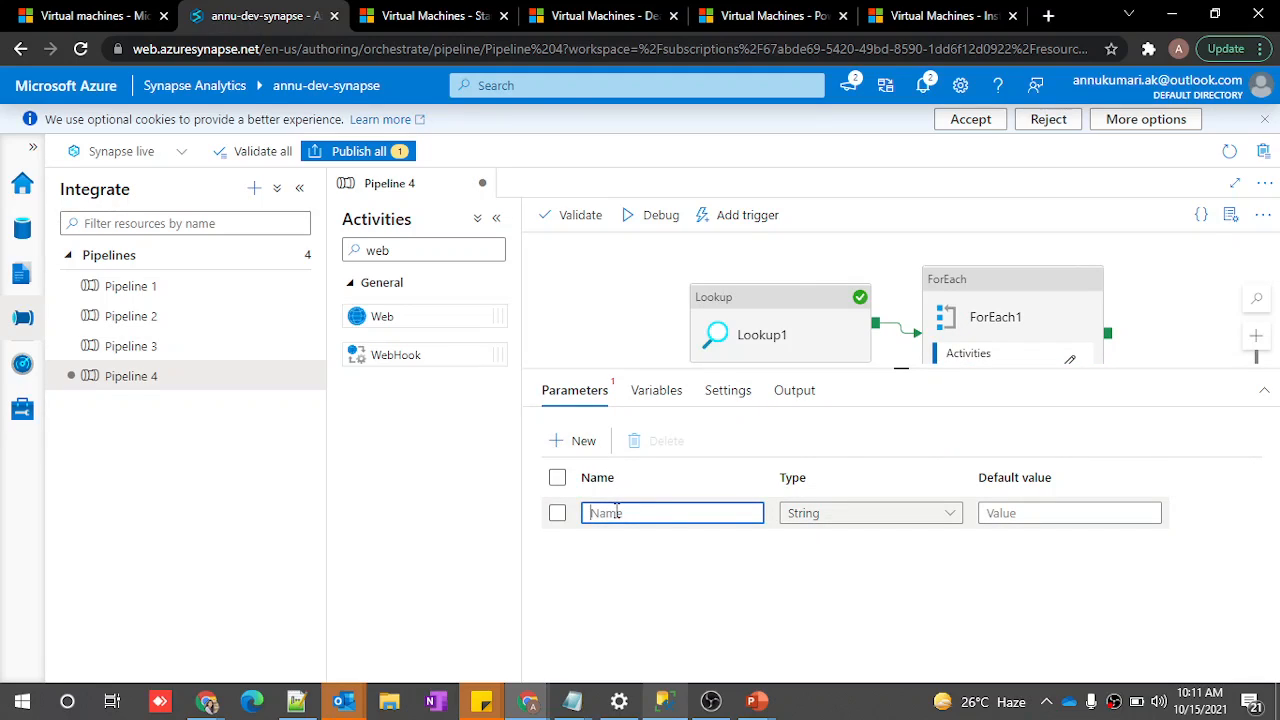
text(Comm)
click(1004, 512)
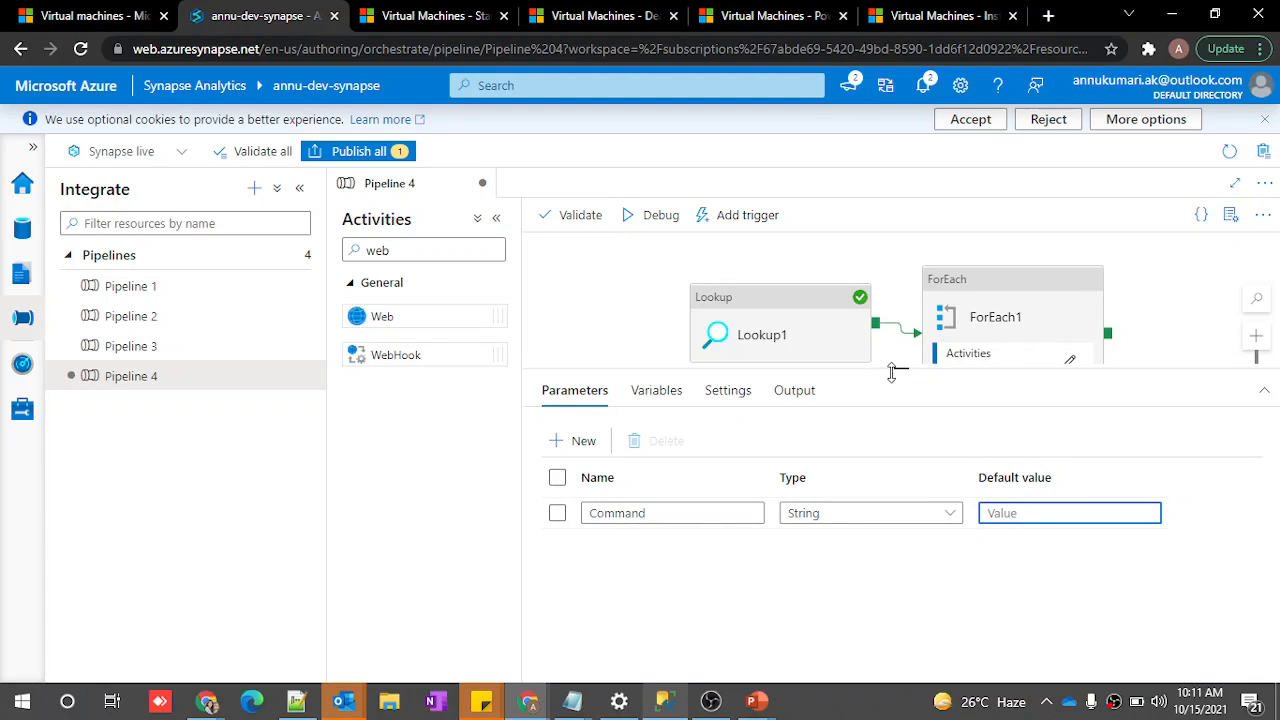
Reopen the Web1 URL expression inside ForEach1 and replace start with pipeline().parameters.Command
drag(895, 372, 895, 384)
click(1069, 361)
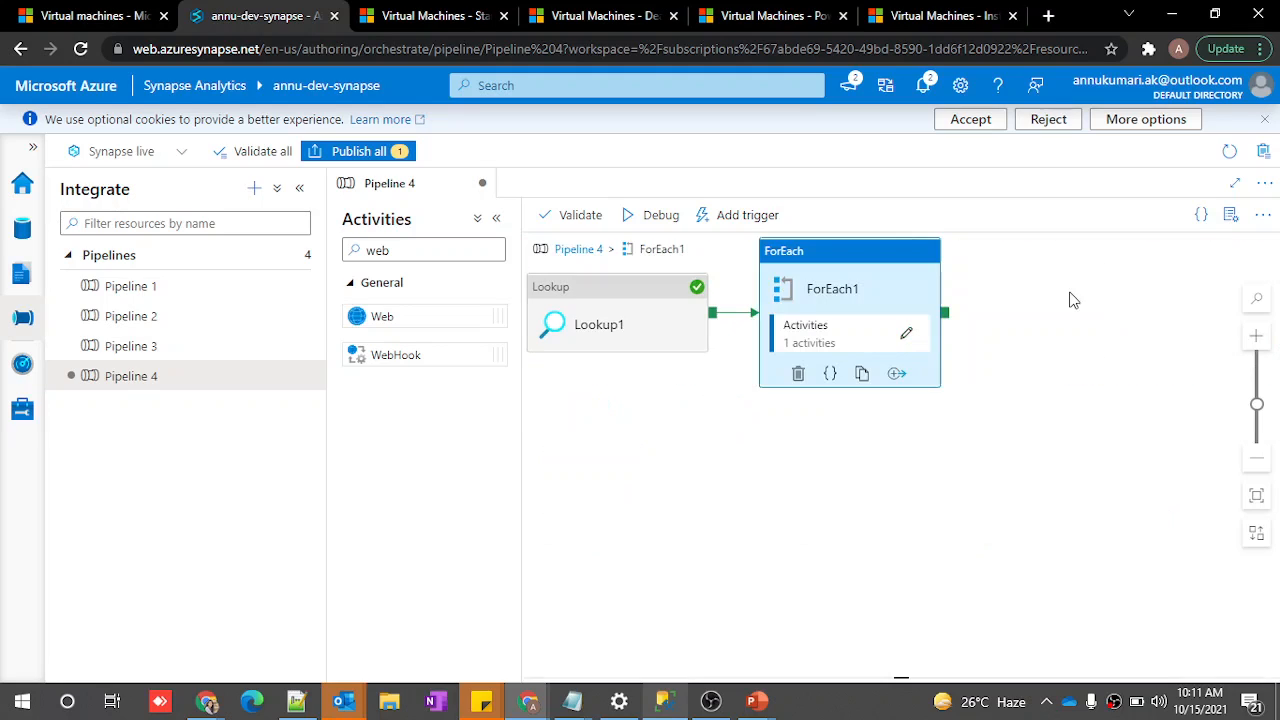
click(921, 313)
click(724, 455)
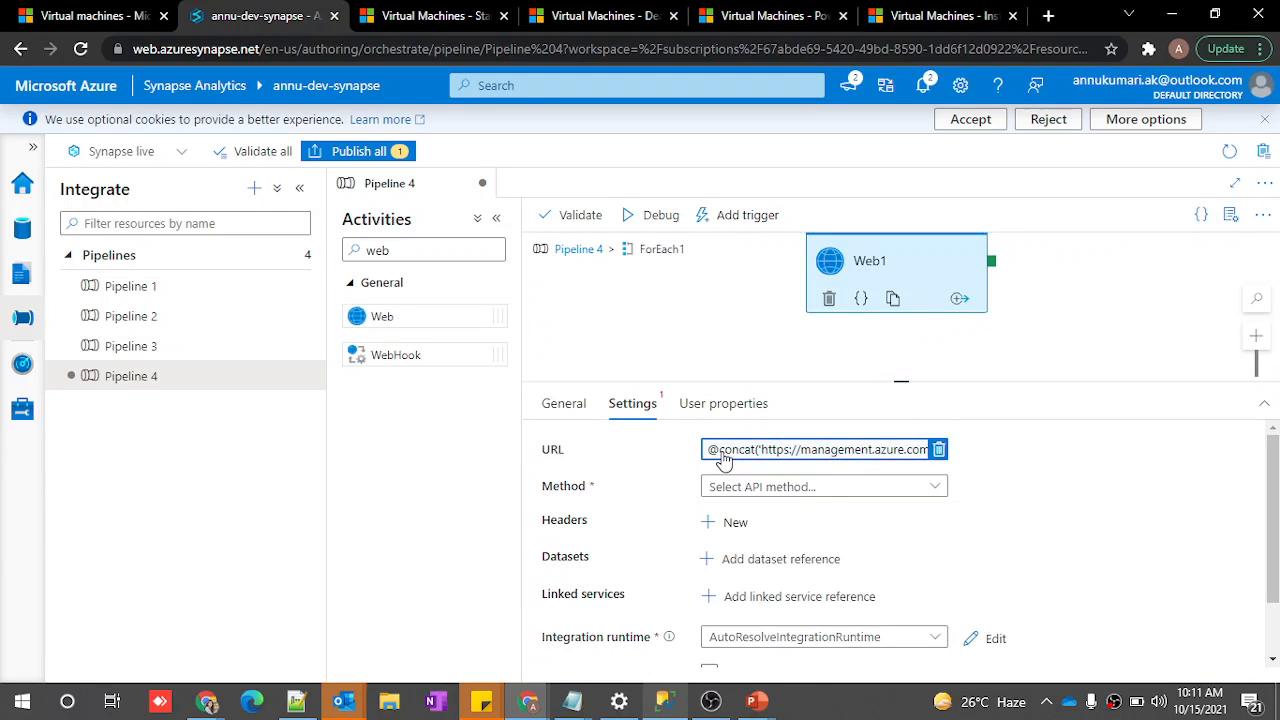
double_click(827, 190)
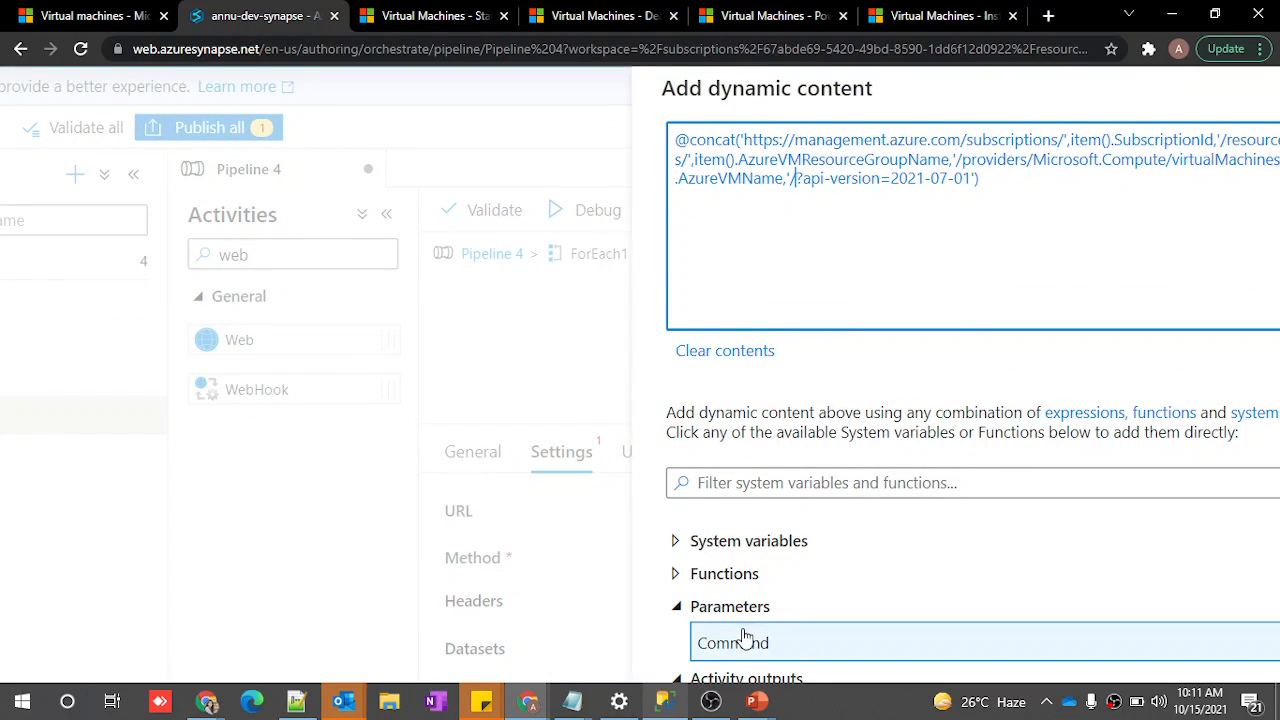
click(745, 640)
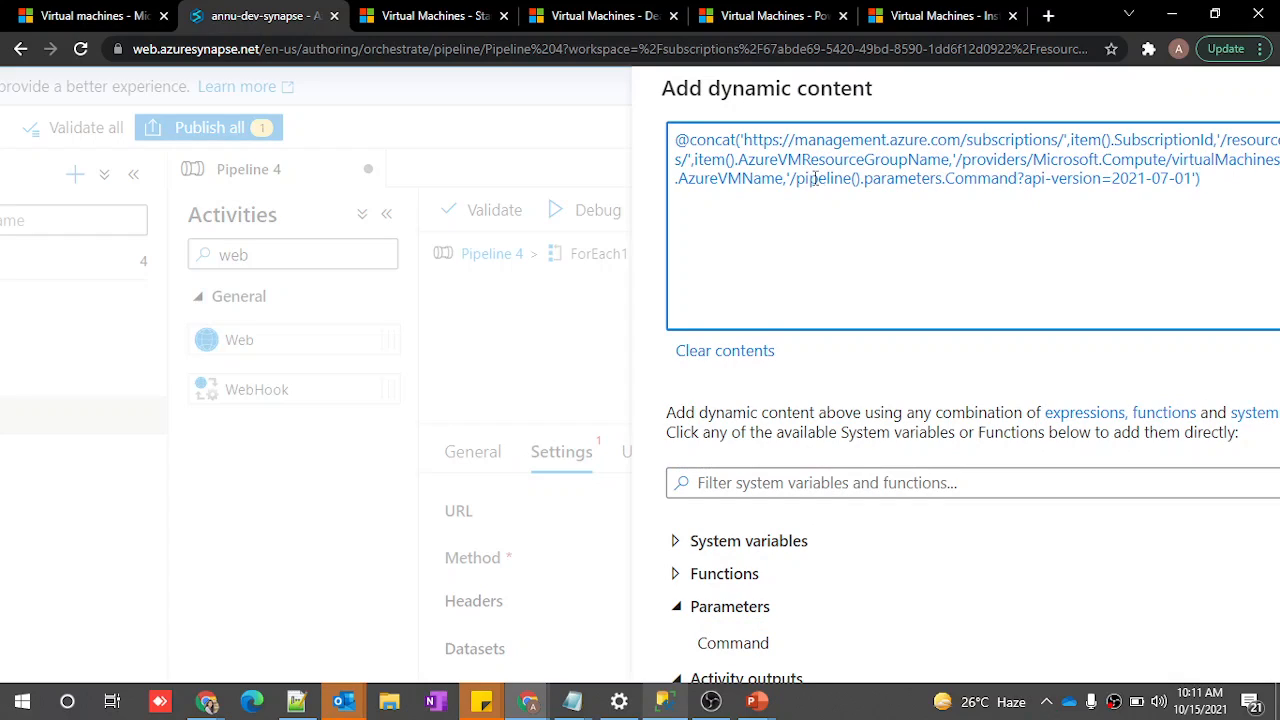
Make pipeline().parameters.Command a separate concat argument, closing the string literal before it and opening a new one before ?api-version
drag(797, 178, 1020, 178)
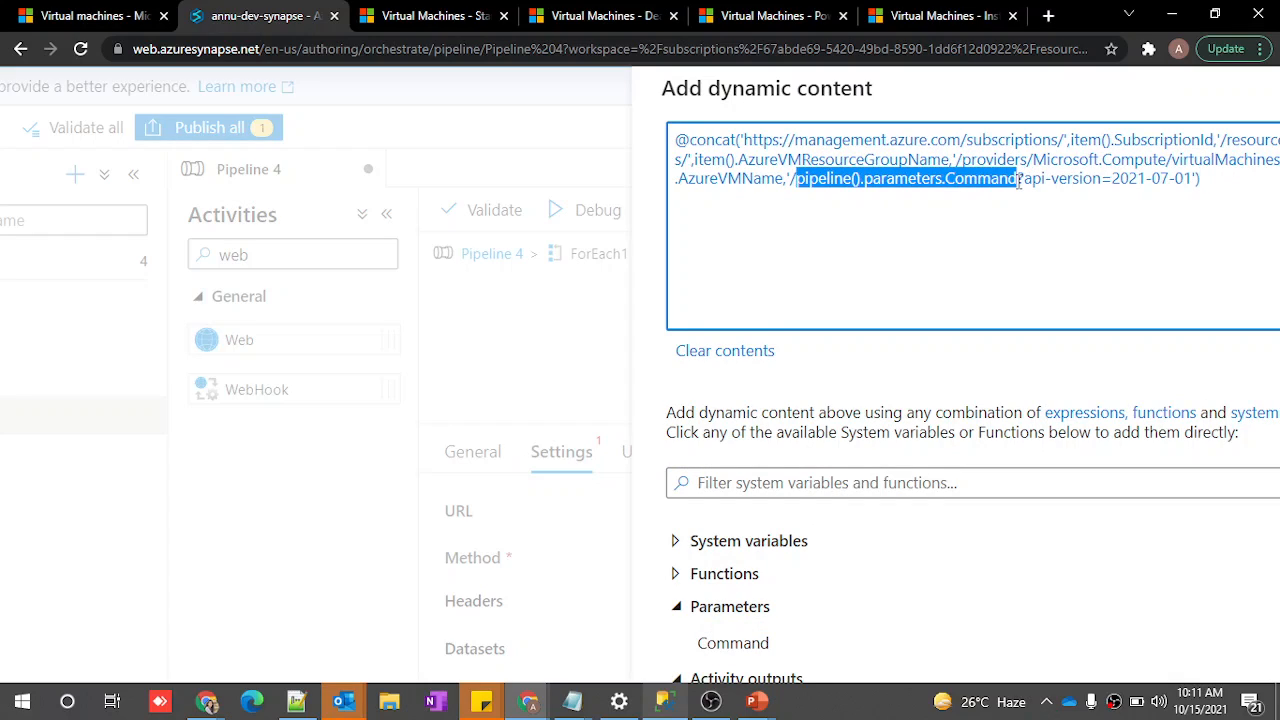
click(797, 180)
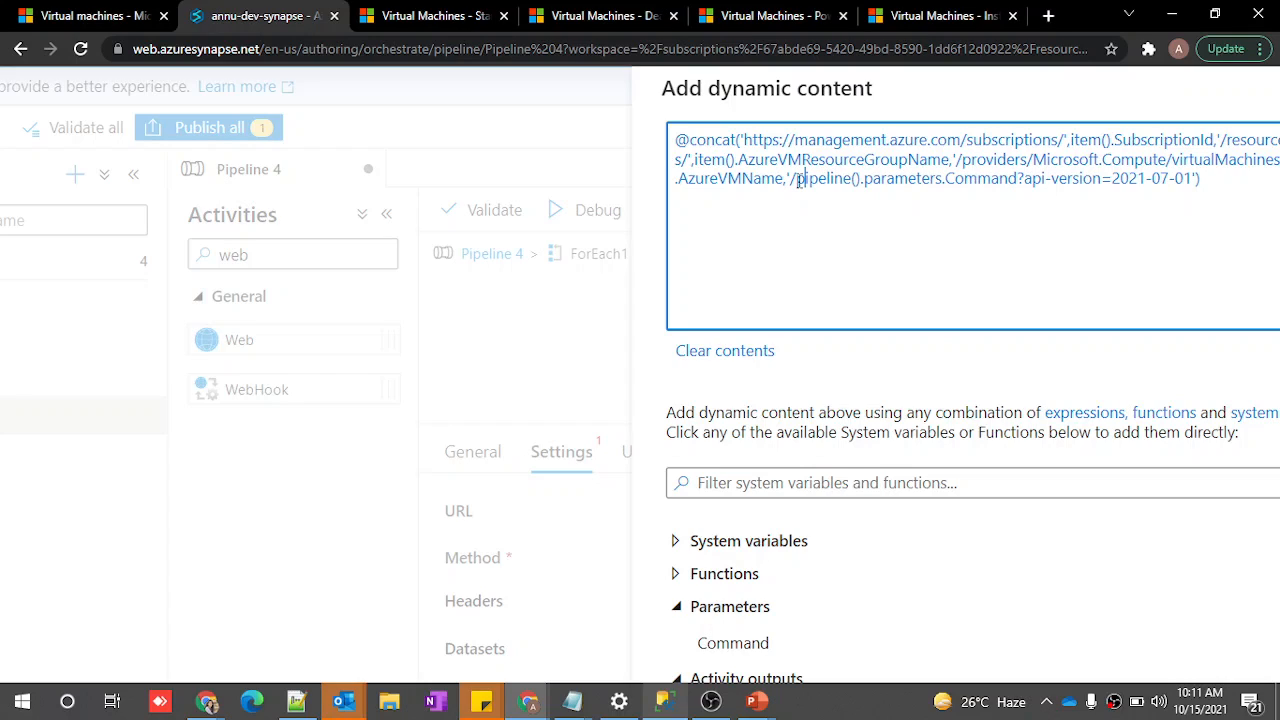
text(',)
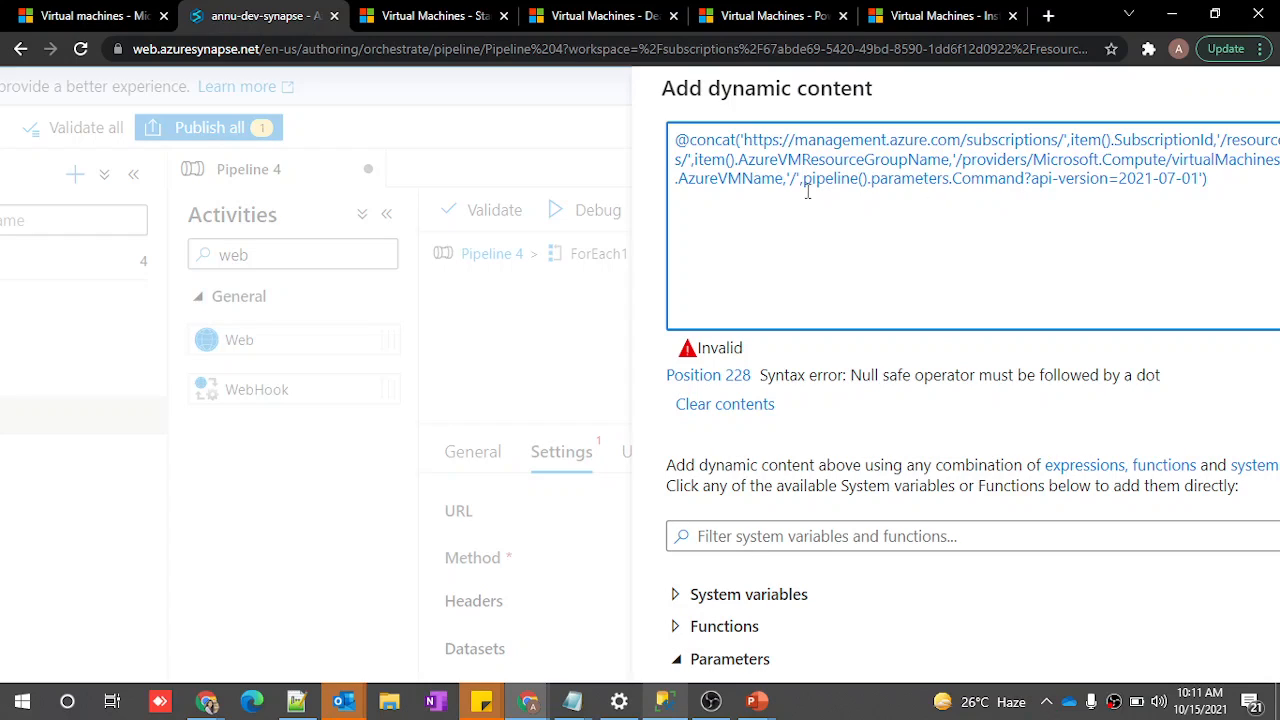
text(,)
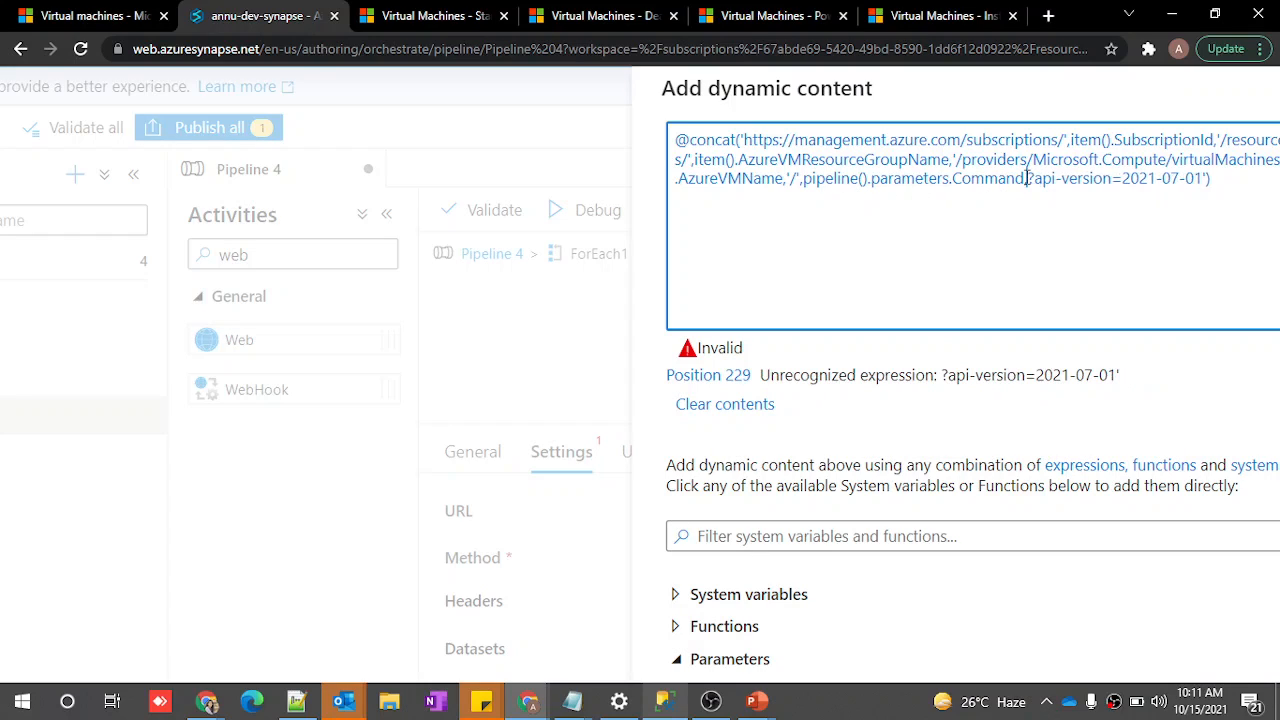
text(')
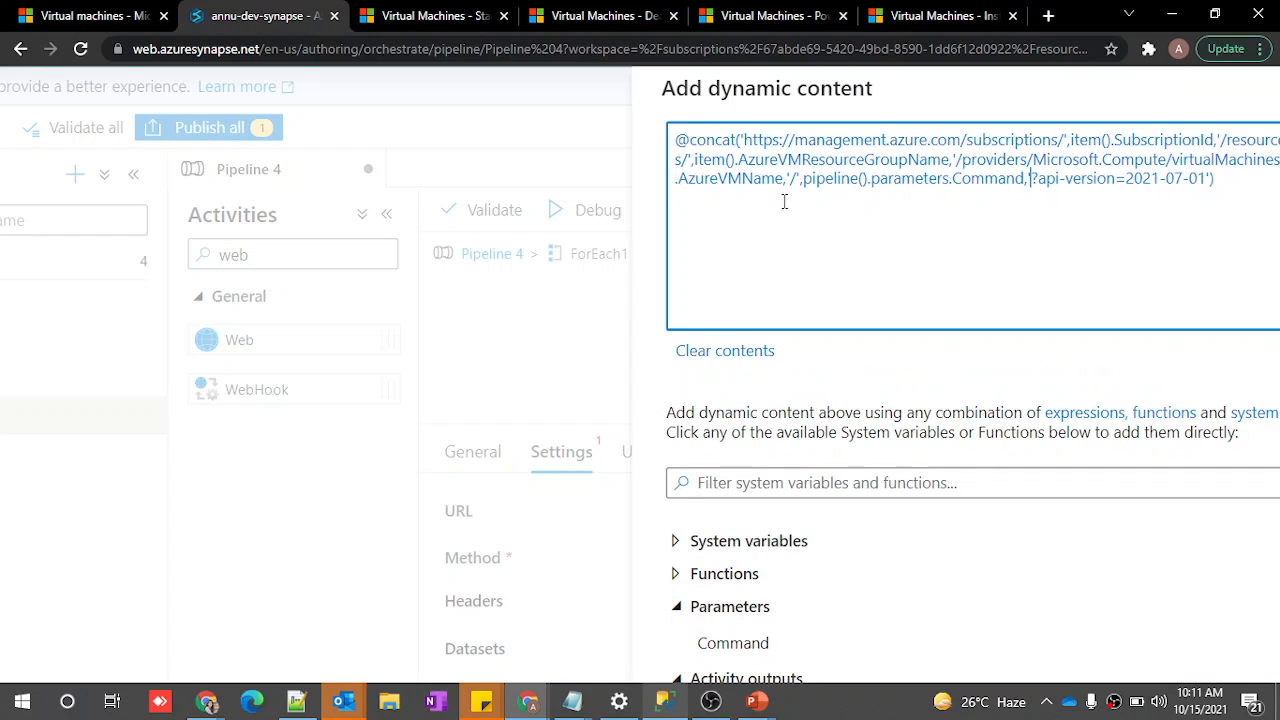
Review the separators around pipeline().parameters.Command and the ?api-version string literal in the complete URL expression
click(805, 182)
key(shift+Left)
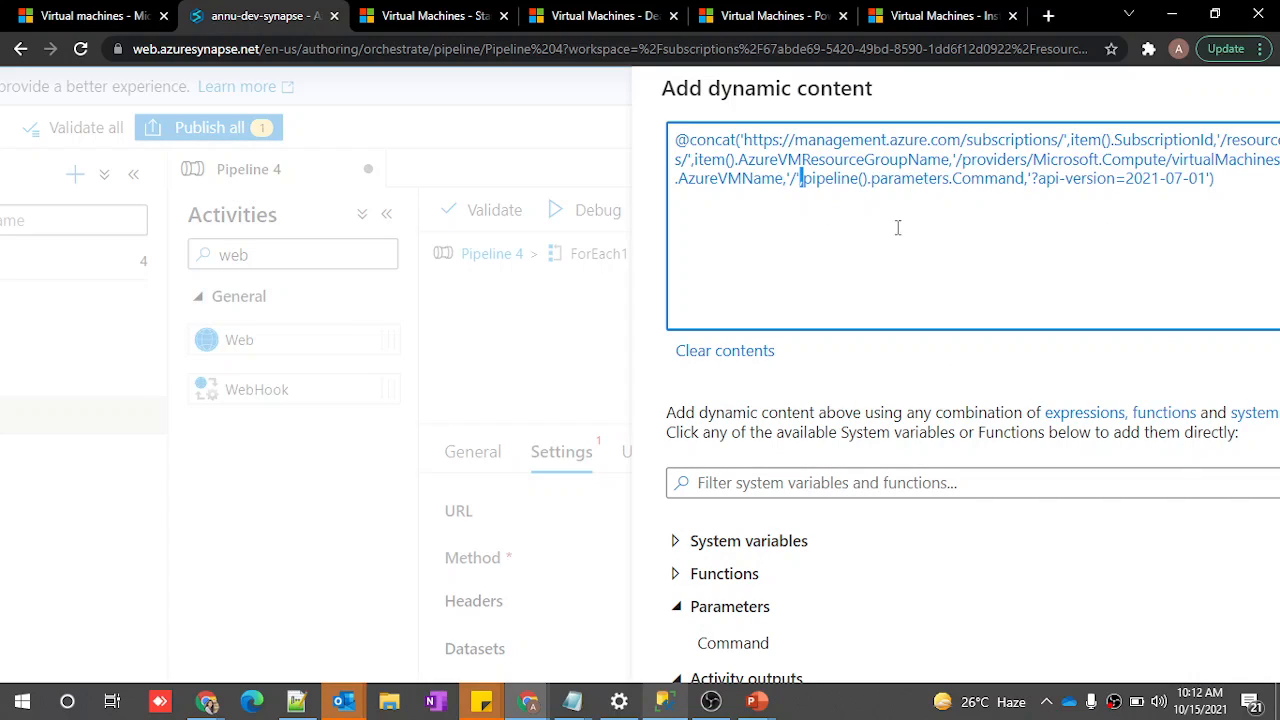
click(1029, 178)
drag(1031, 178, 1212, 178)
click(980, 271)
key(ctrl+minus)
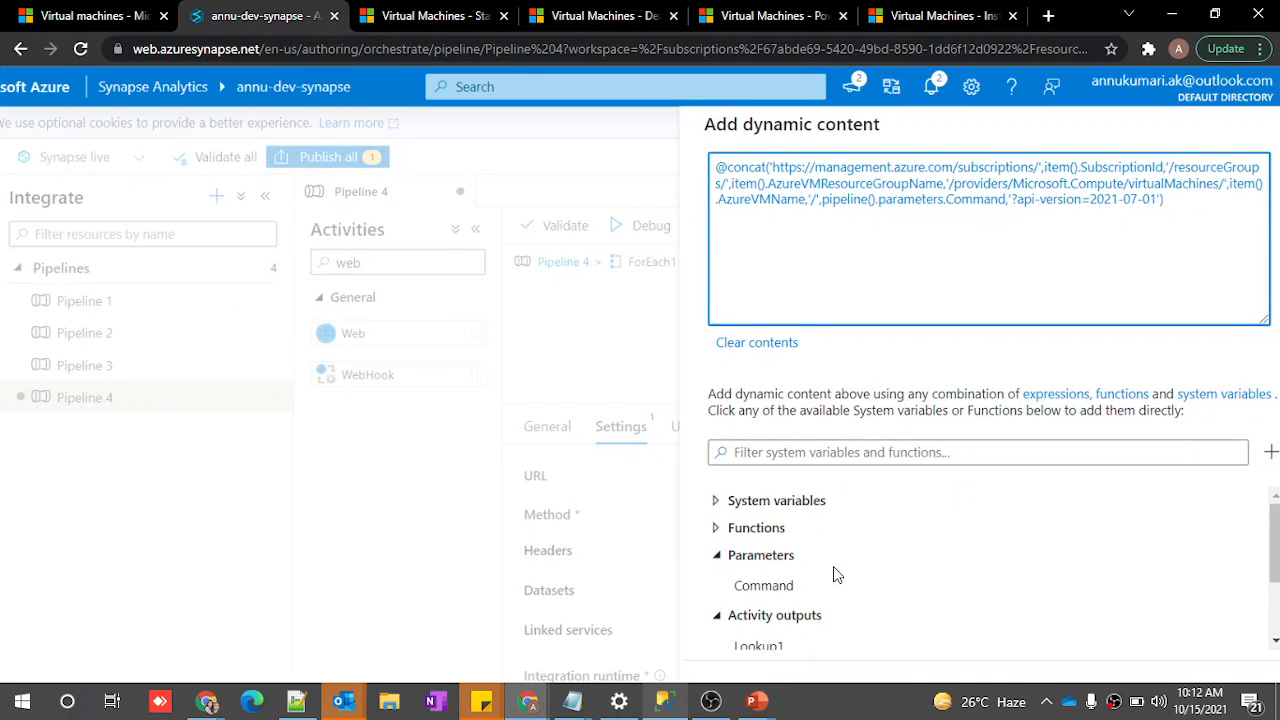
scroll(880, 528, down, 1)
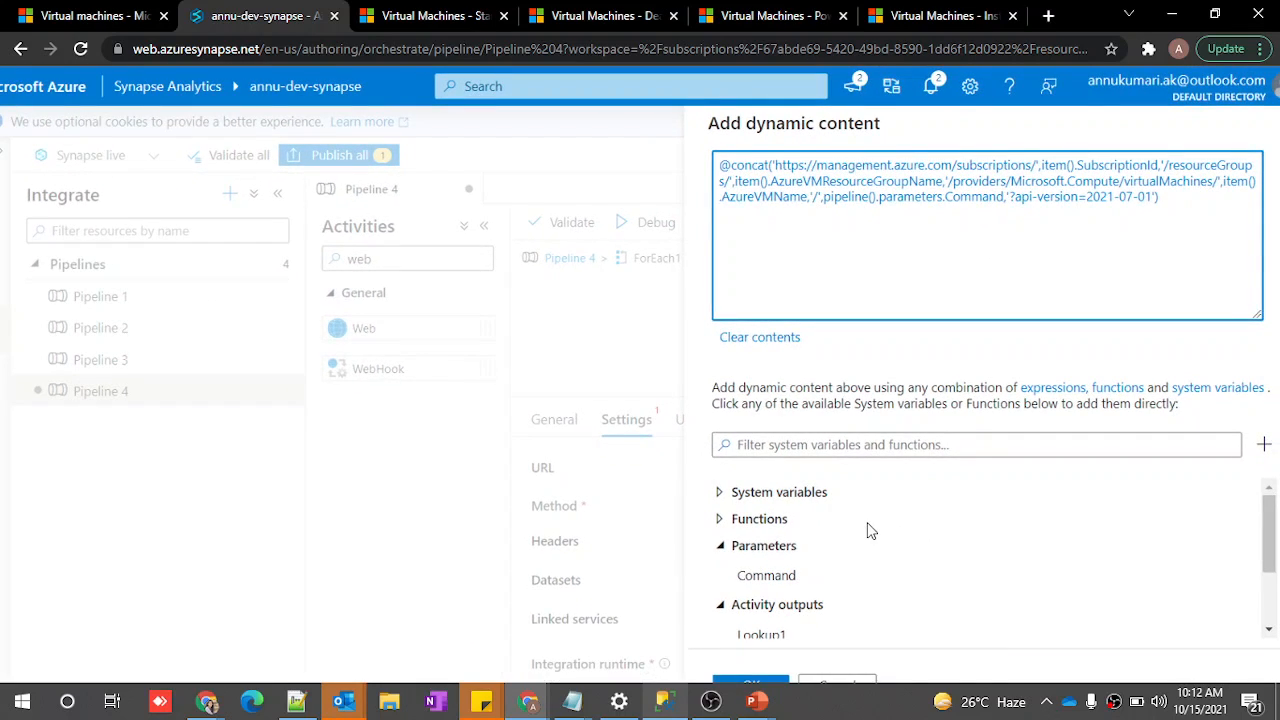
Accept the edited dynamic URL expression for the Web1 activity
scroll(766, 668, down, 1)
click(762, 660)
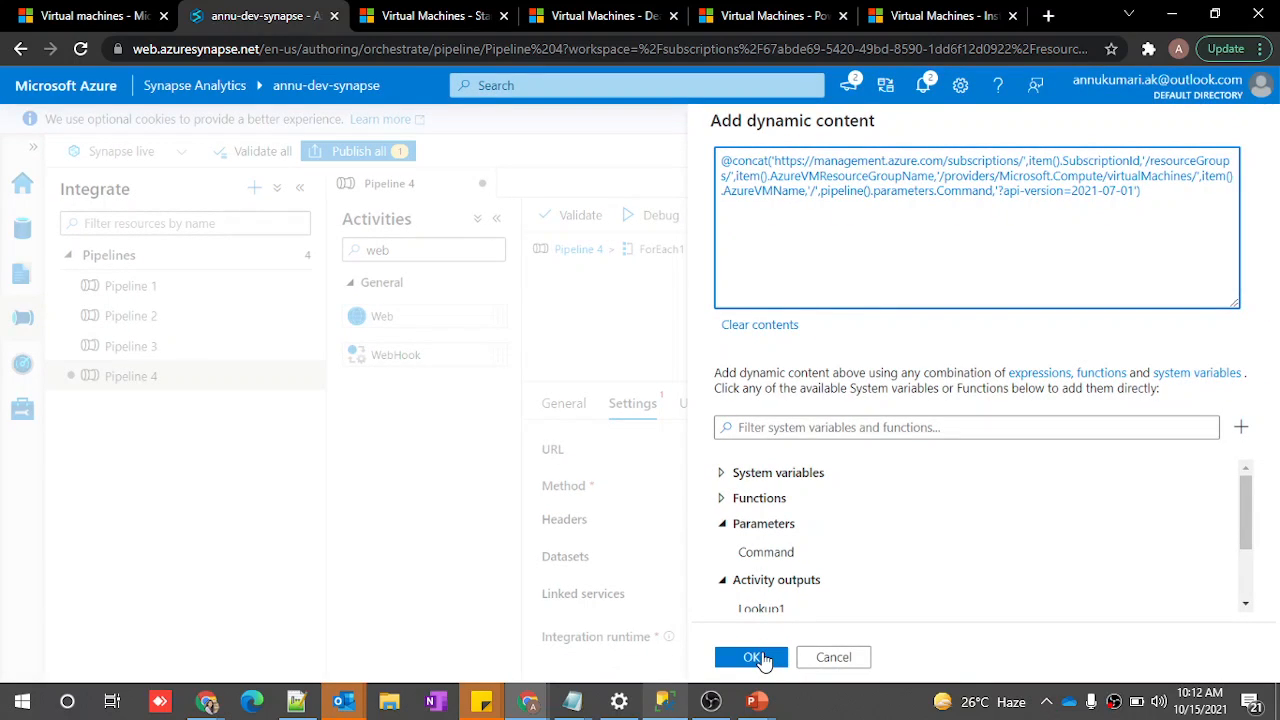
click(763, 660)
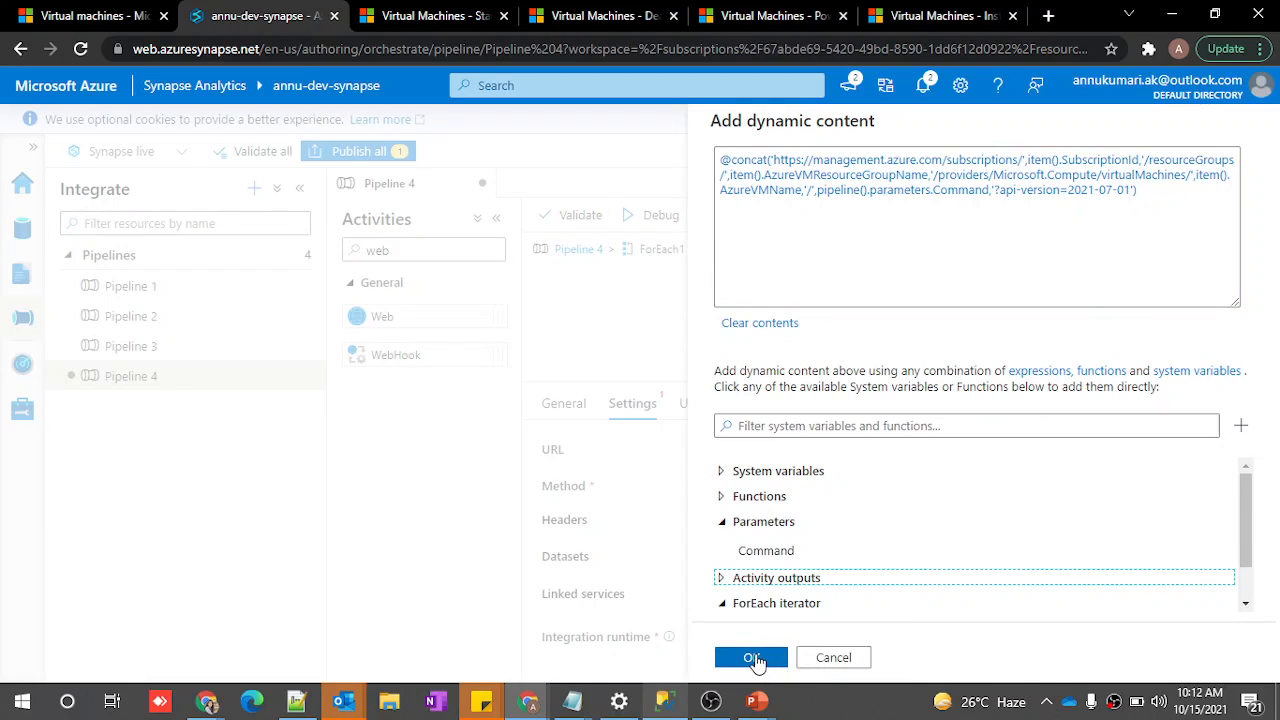
click(755, 658)
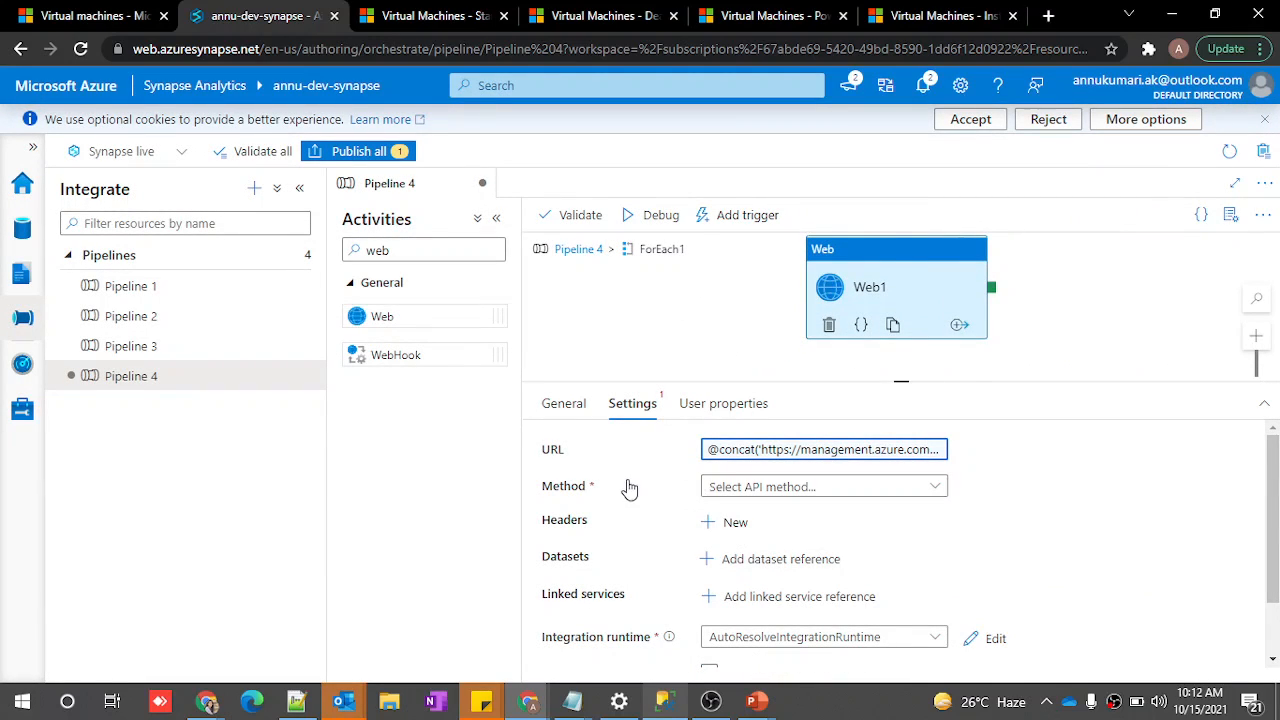
Check the HTTP method in the Virtual Machines - Start reference, then set Web1's method to POST and its body to {}
click(714, 488)
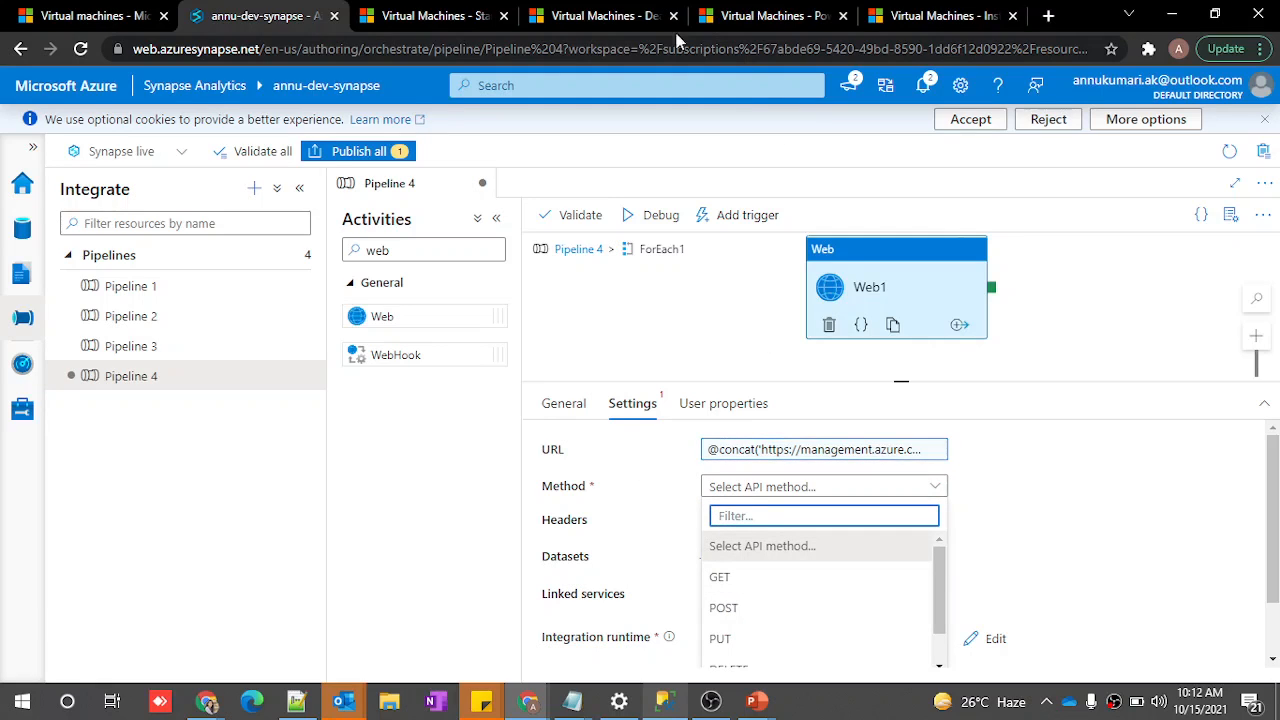
click(437, 16)
scroll(424, 414, left, 8)
scroll(424, 414, left, 1)
double_click(390, 414)
click(262, 16)
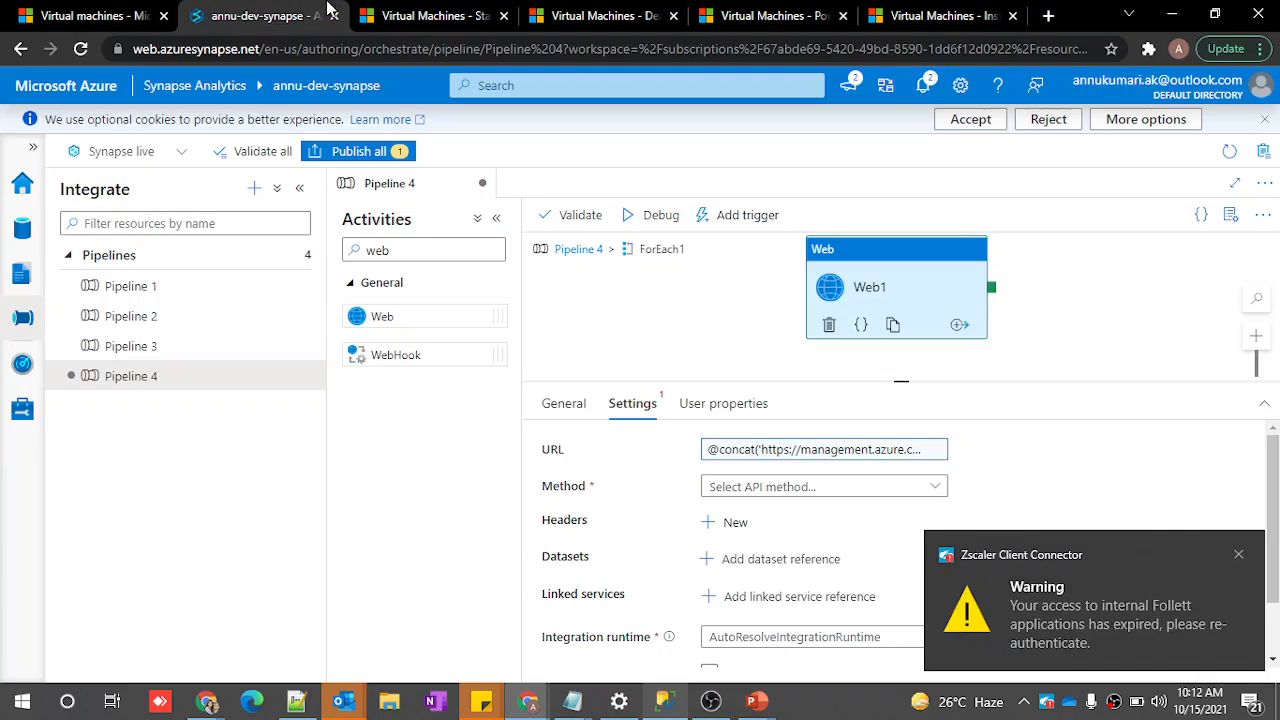
click(746, 492)
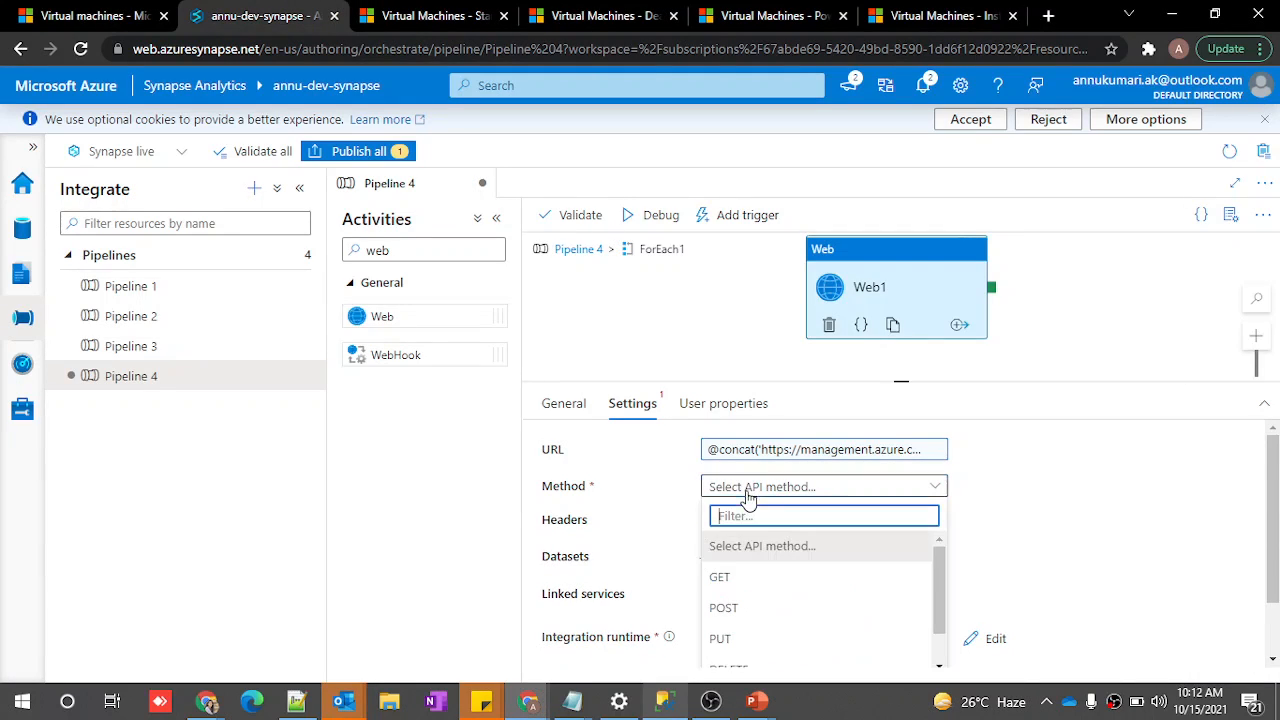
click(731, 607)
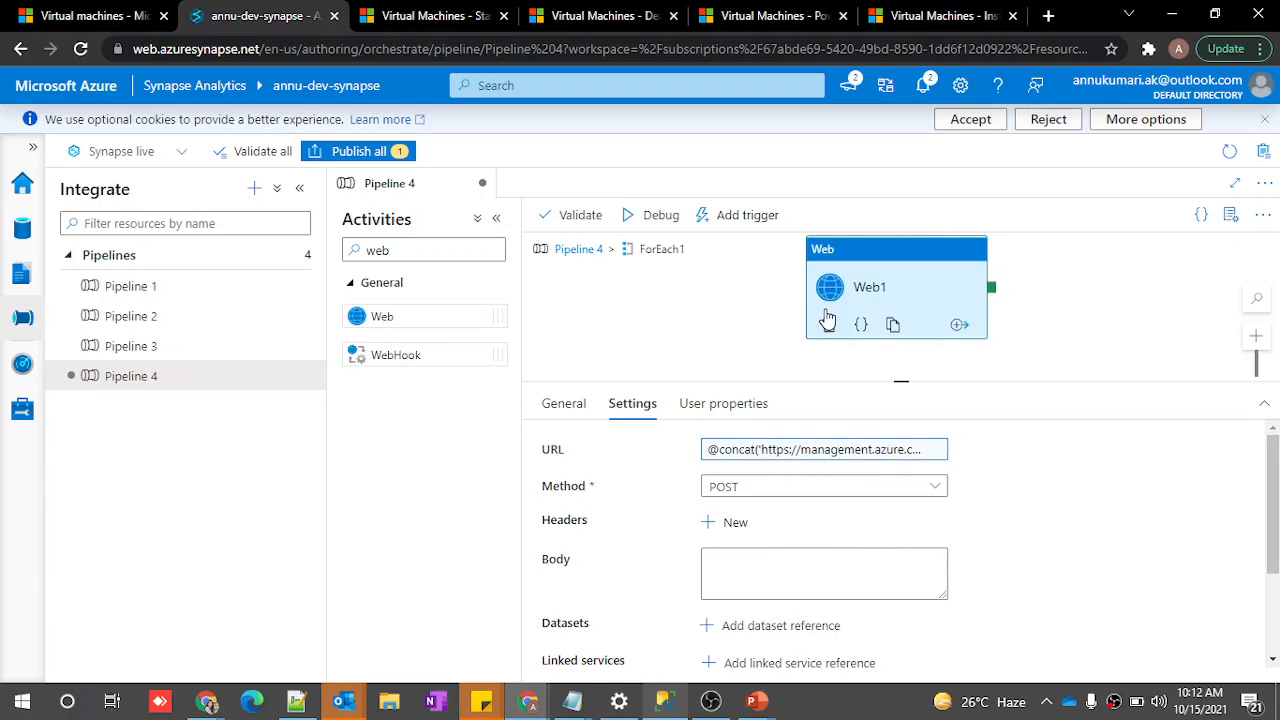
click(743, 565)
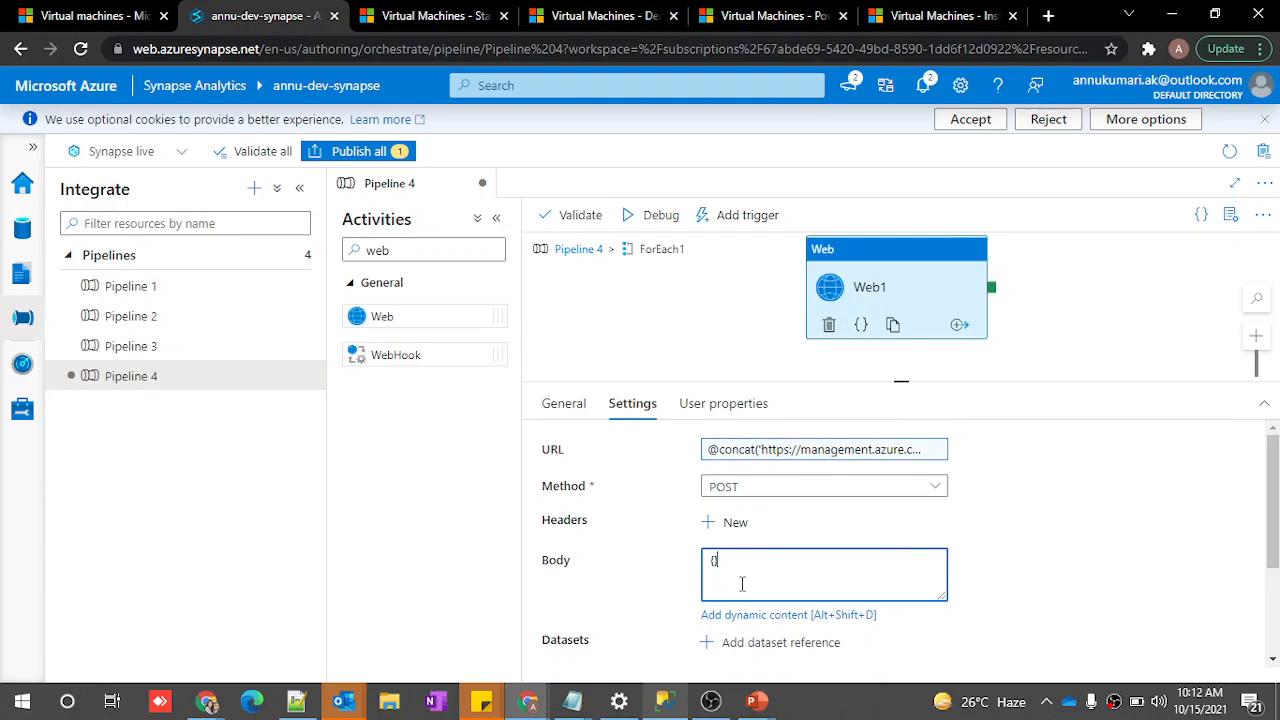
Set Web1's authentication to Managed Identity in its advanced settings
scroll(742, 584, down, 1)
scroll(747, 553, down, 3)
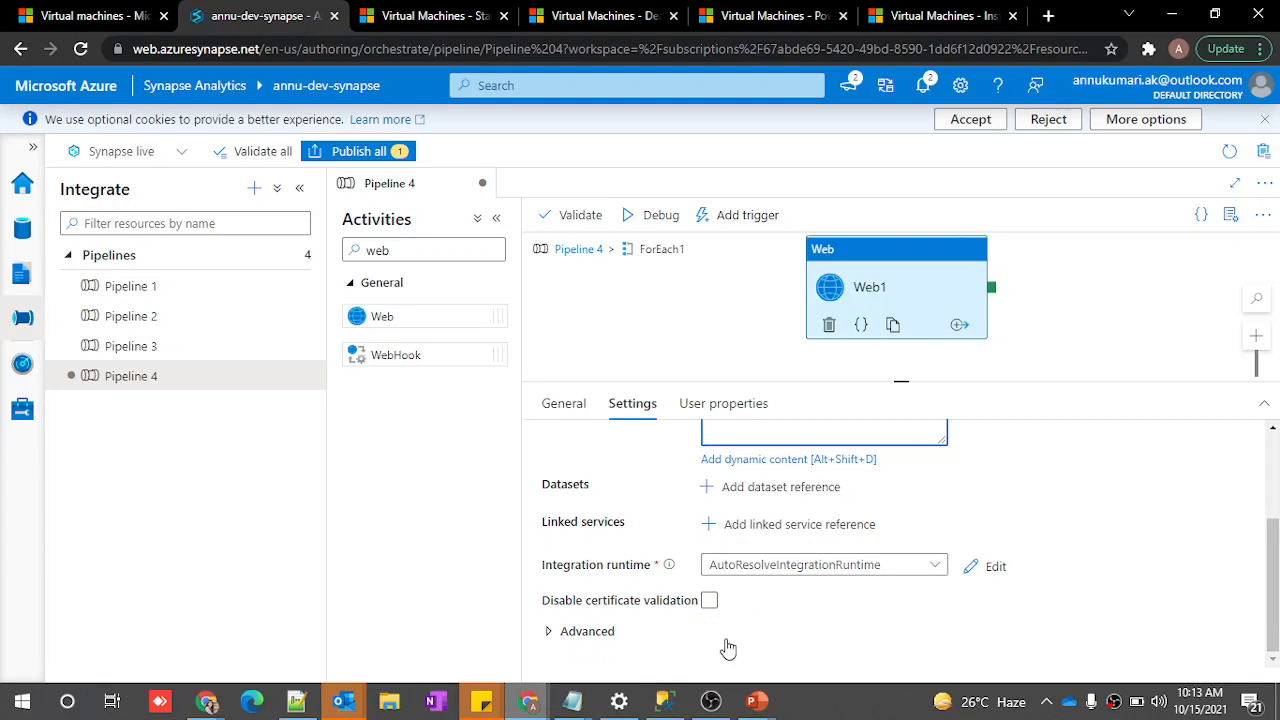
click(551, 633)
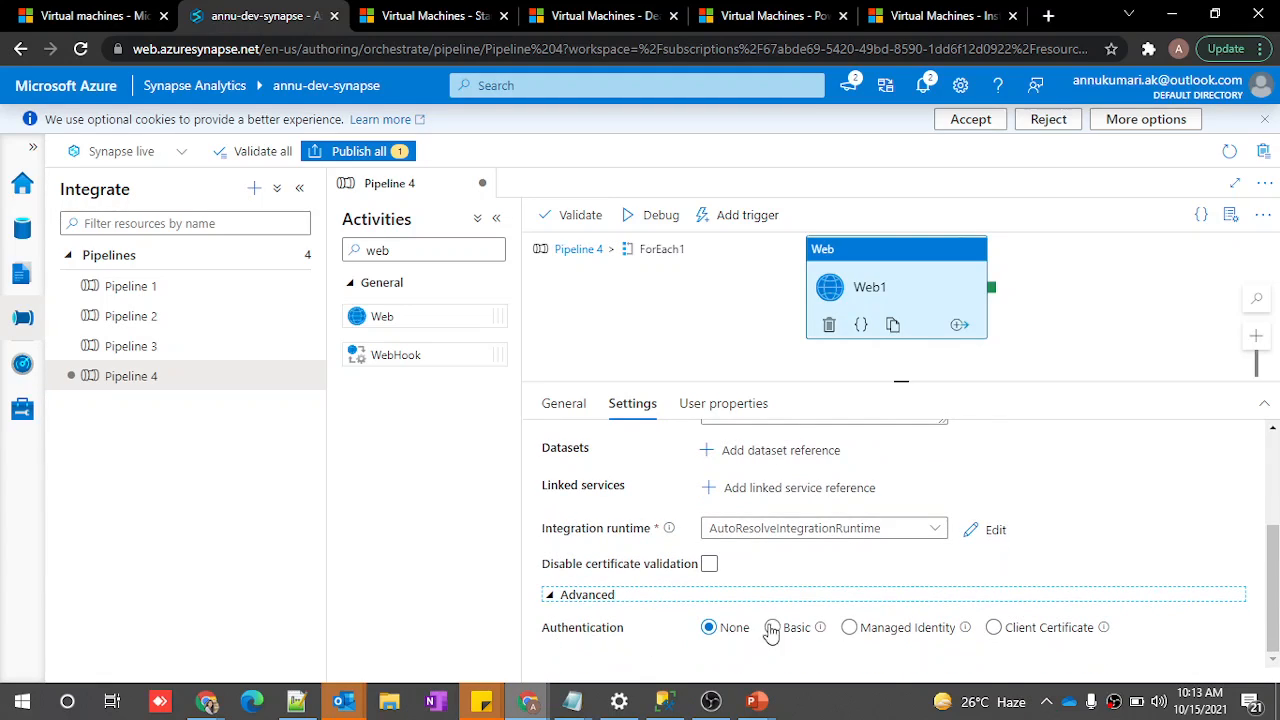
click(848, 628)
click(765, 627)
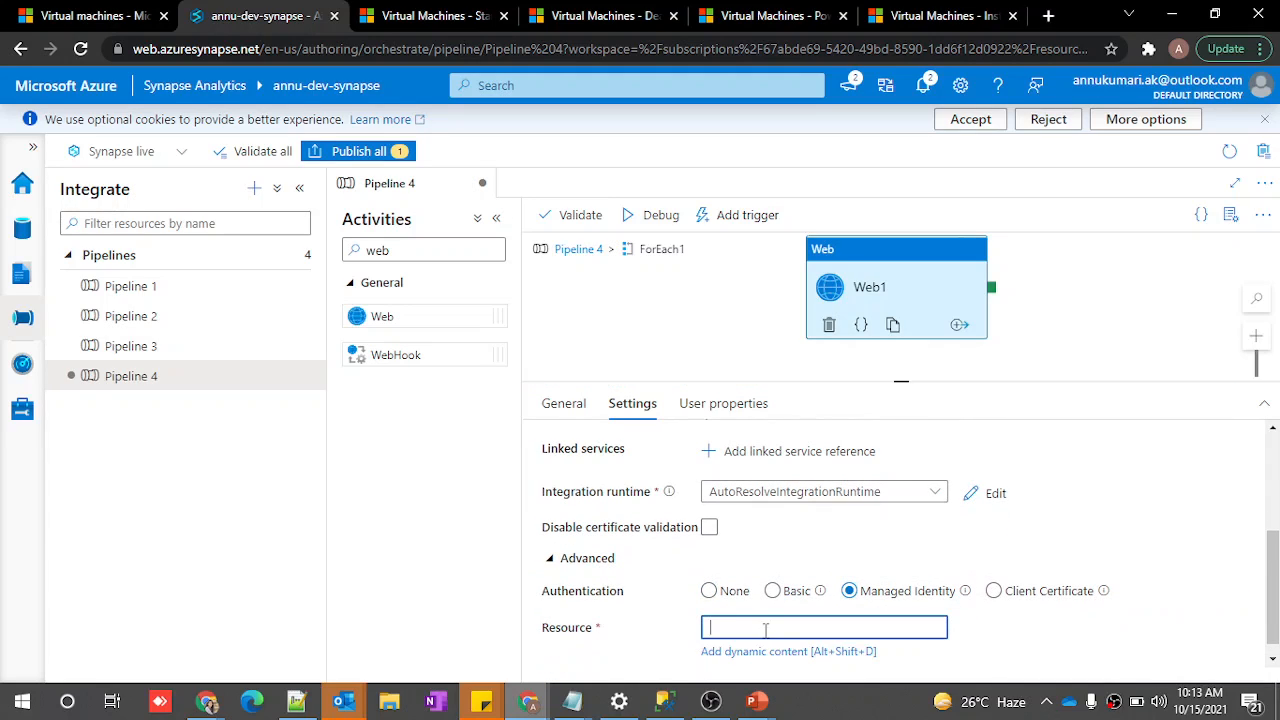
mouse_move(572, 700)
click(548, 640)
click(194, 184)
drag(223, 68, 3, 66)
key(ctrl+c)
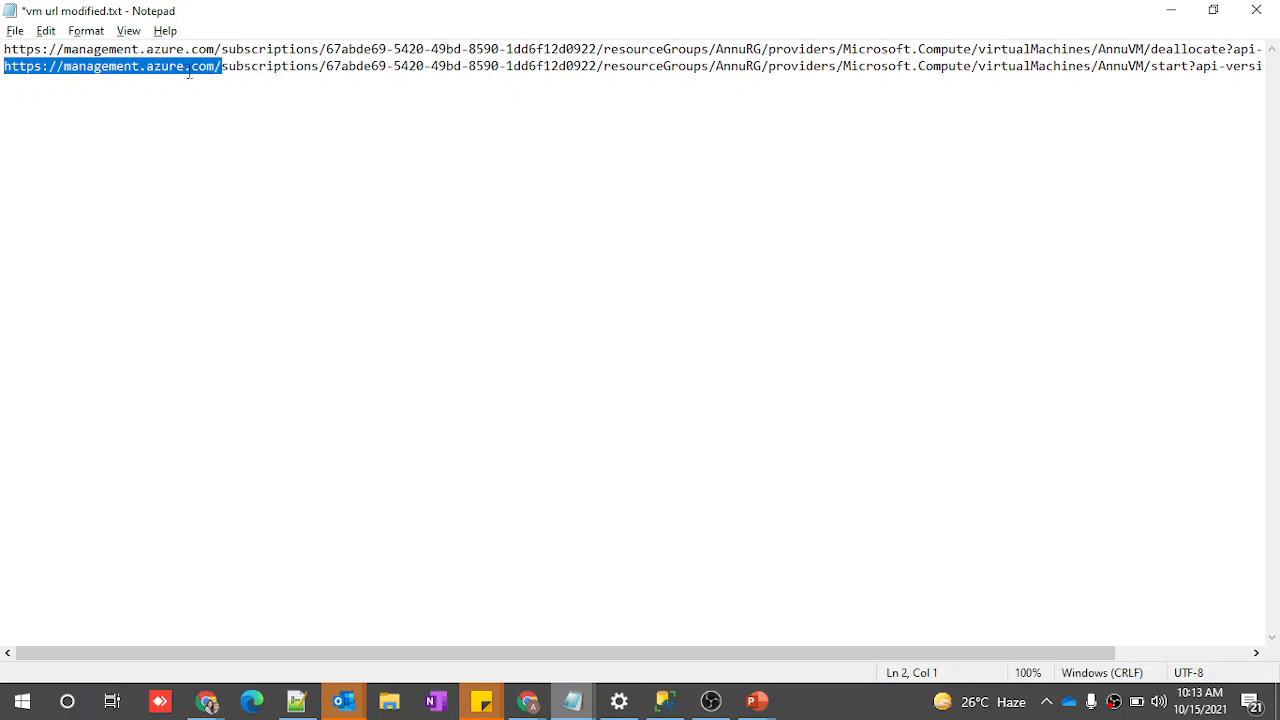
key(alt+Tab)
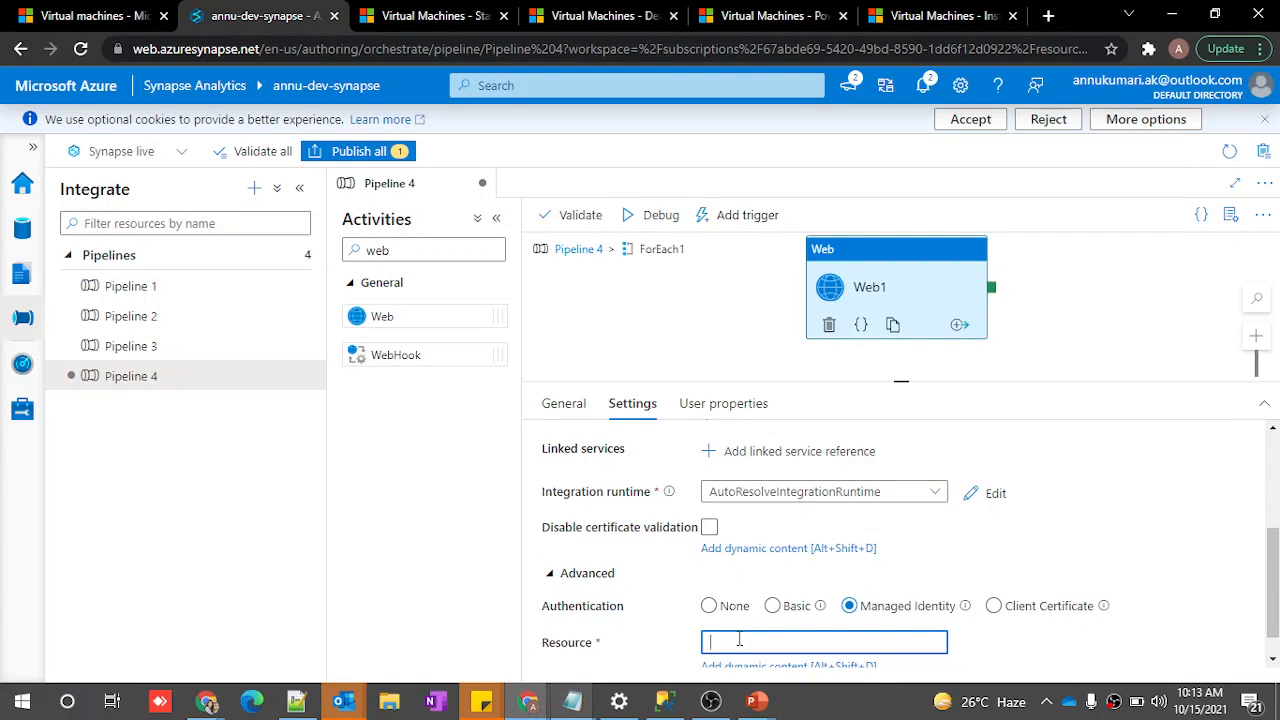
key(ctrl+v)
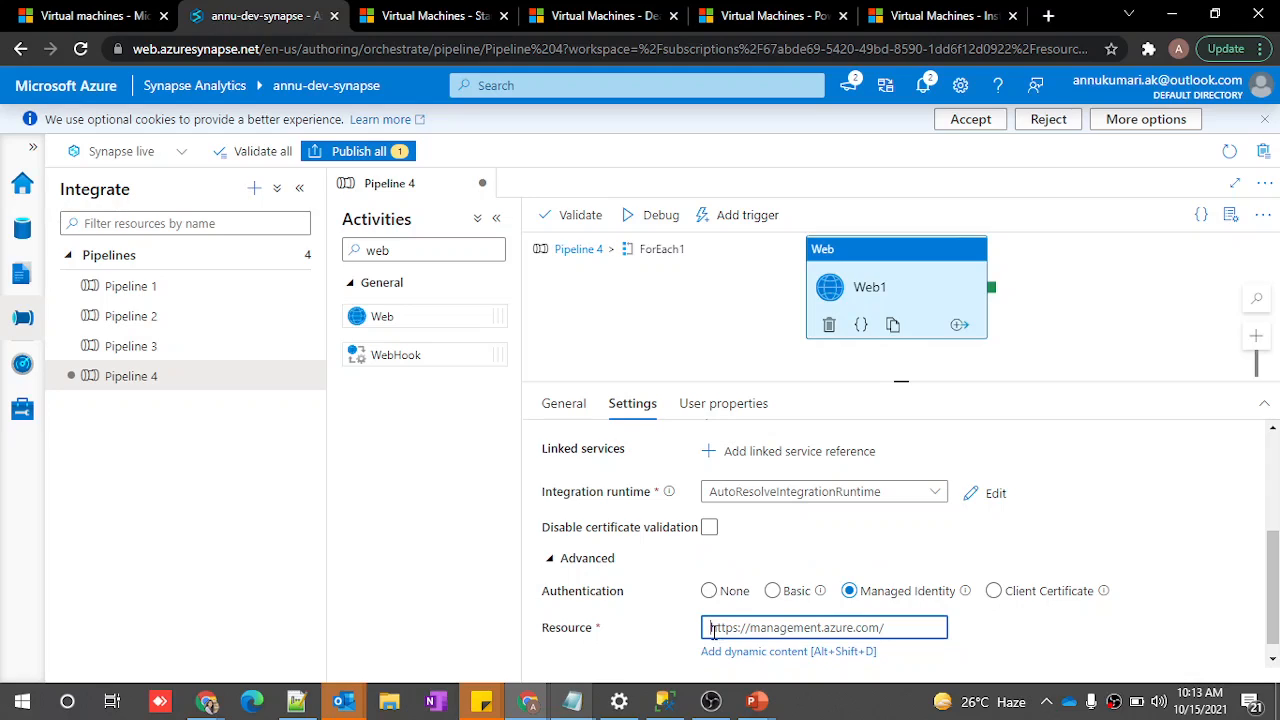
Return to Pipeline 4 and compare Lookup1 with the two VM_StartStop rows in SQL Server Management Studio
click(579, 249)
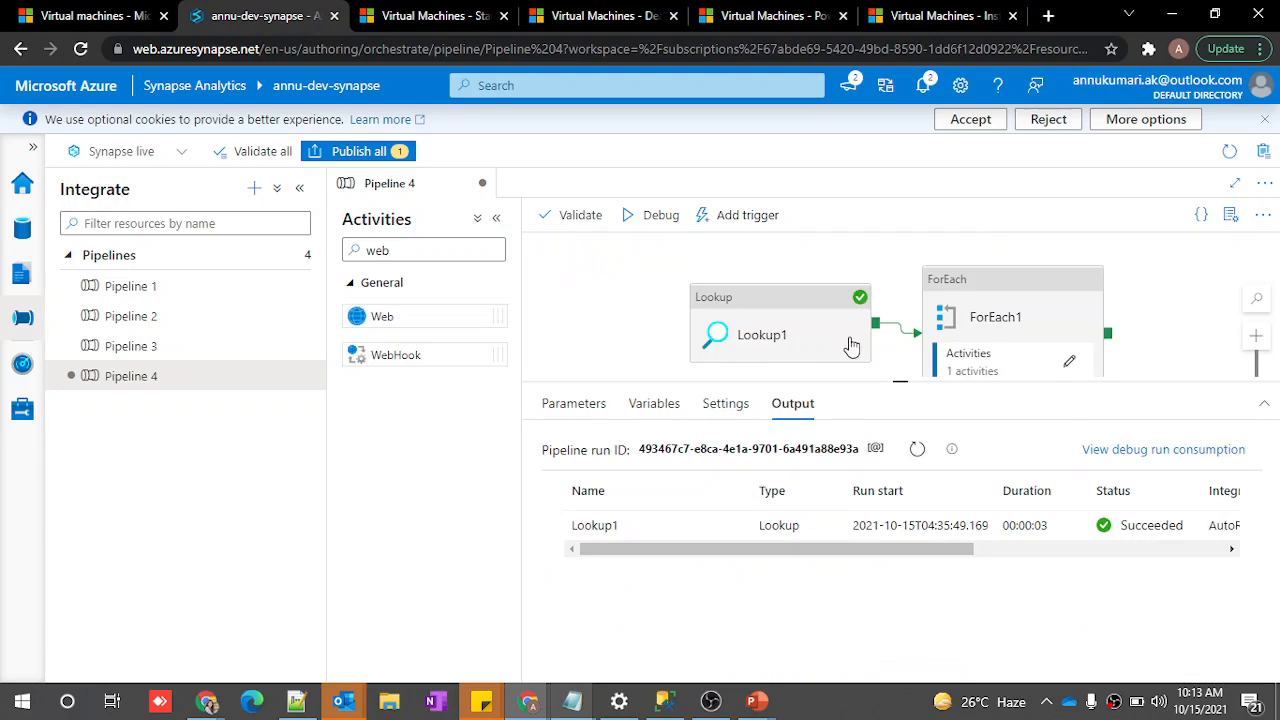
click(978, 368)
drag(901, 380, 903, 424)
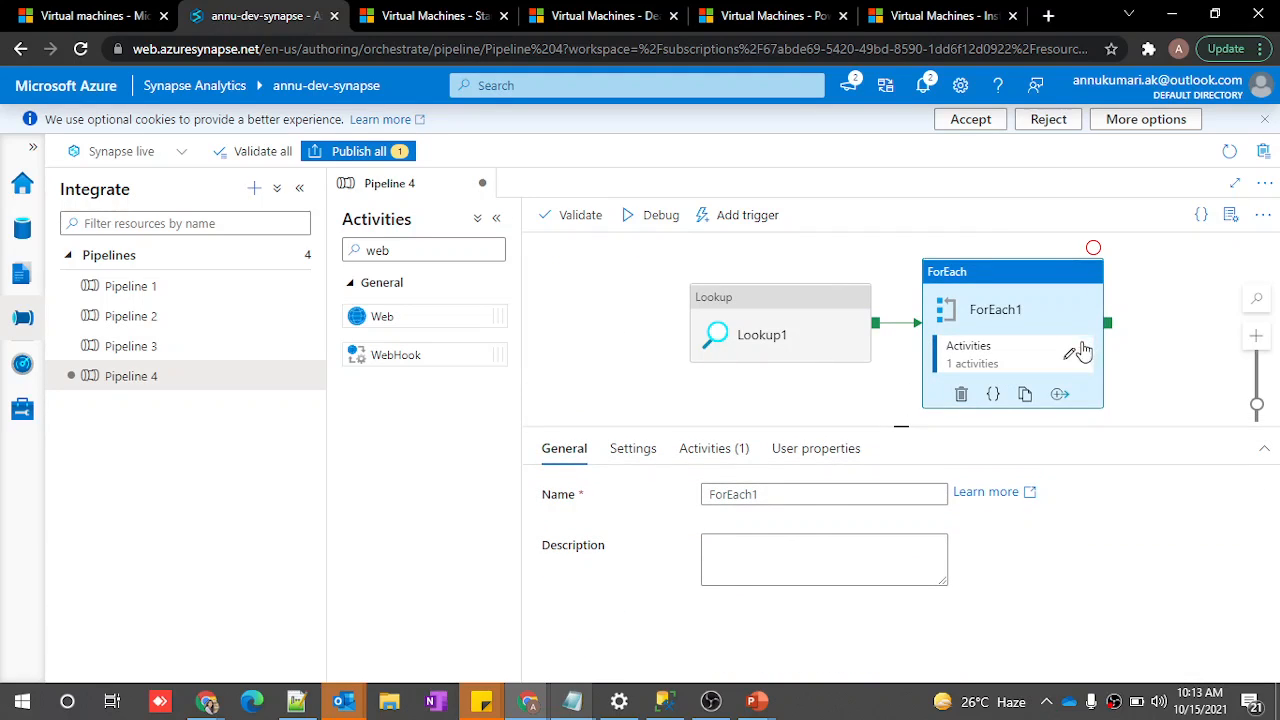
click(795, 325)
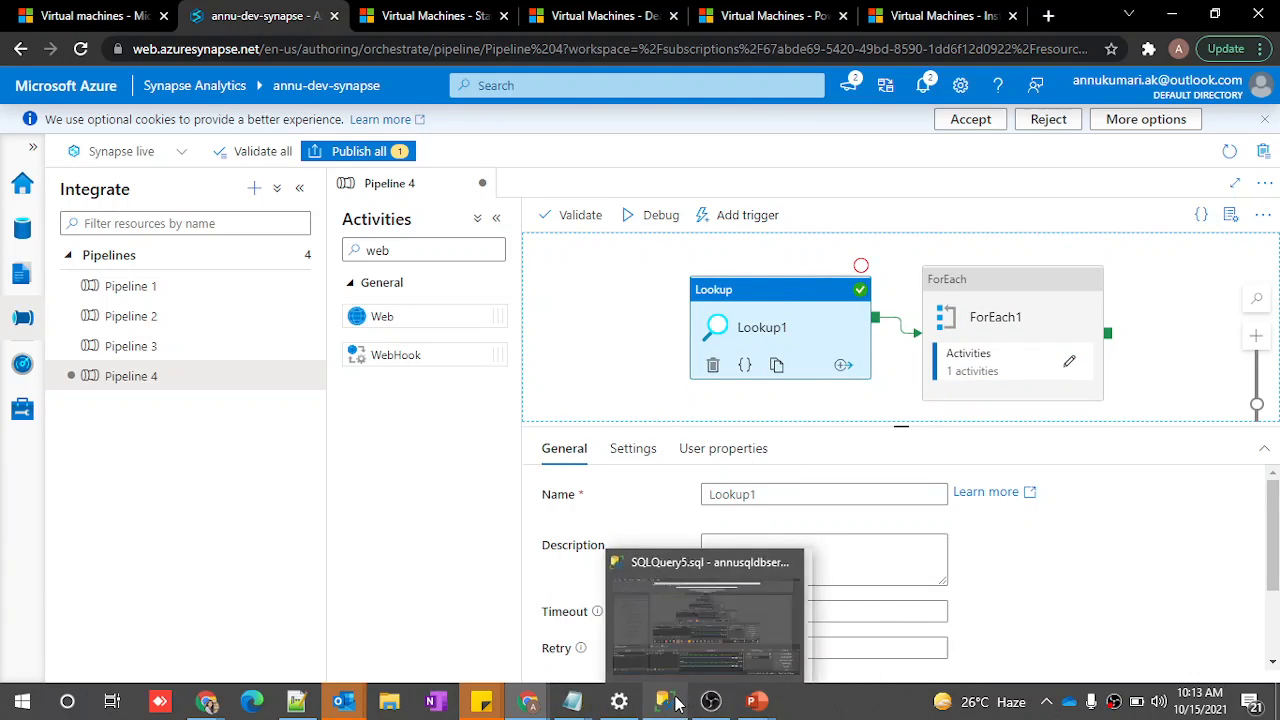
click(716, 665)
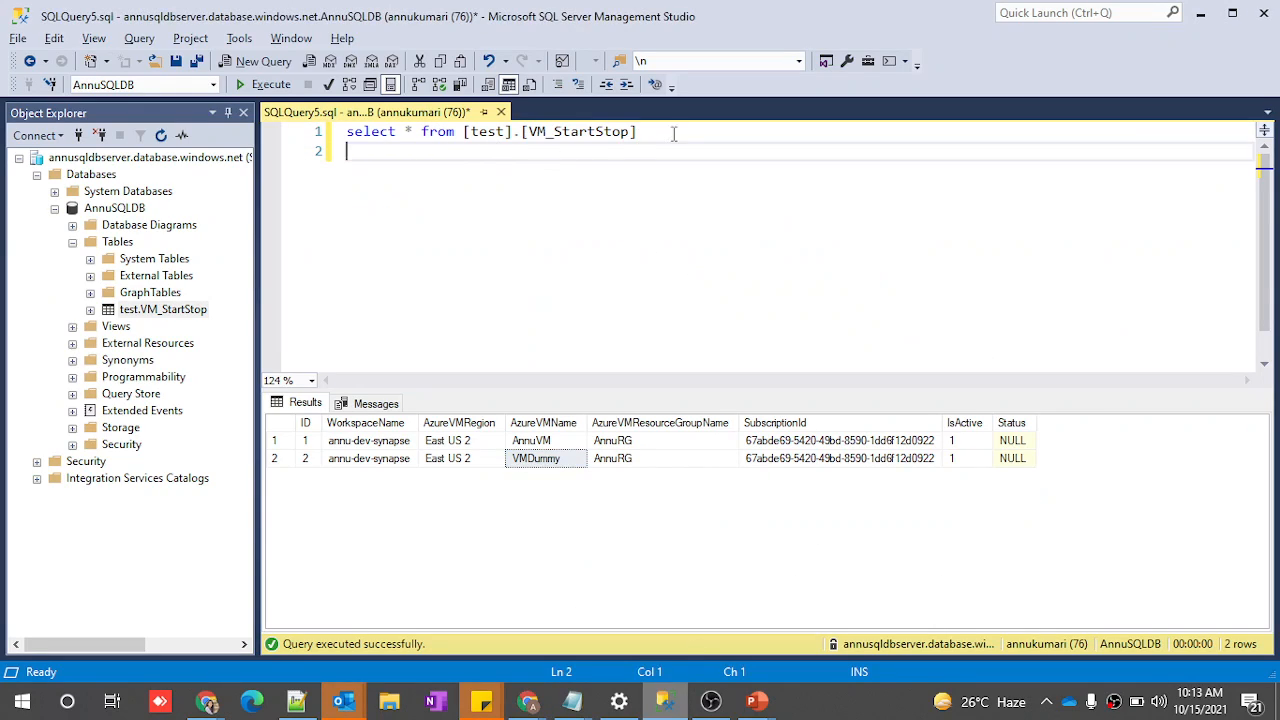
click(298, 441)
click(288, 458)
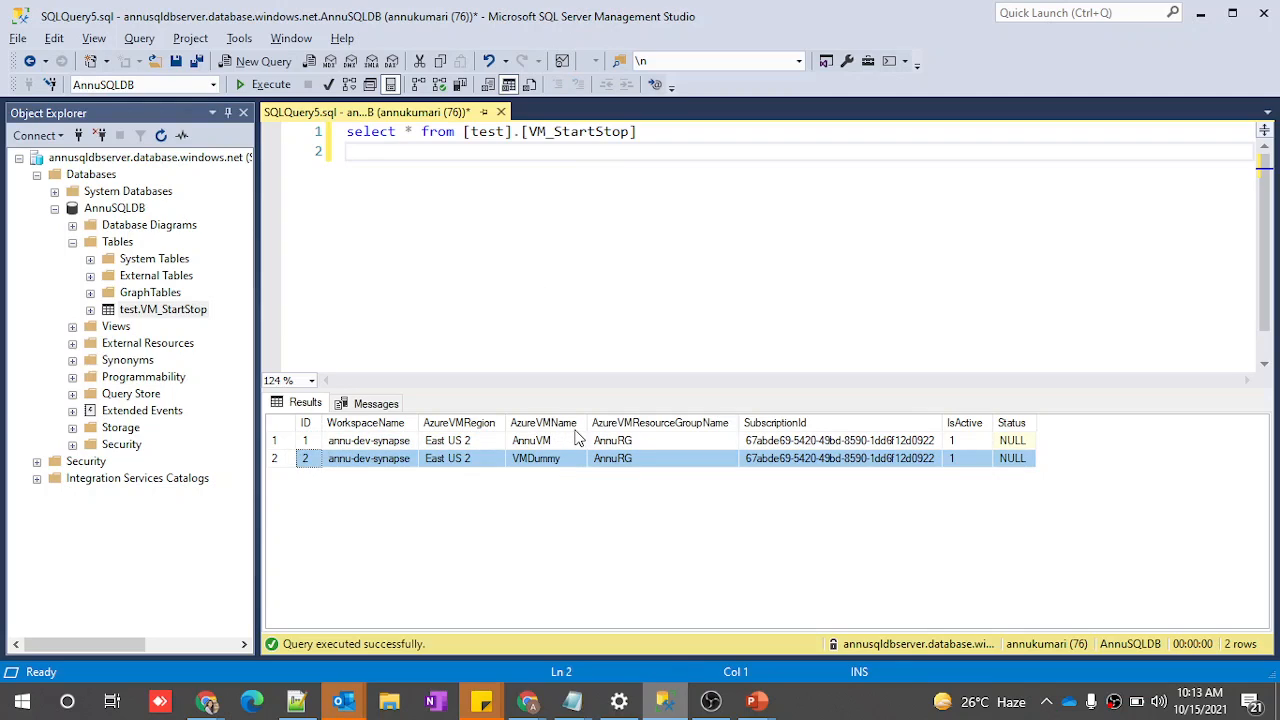
key(alt+Tab)
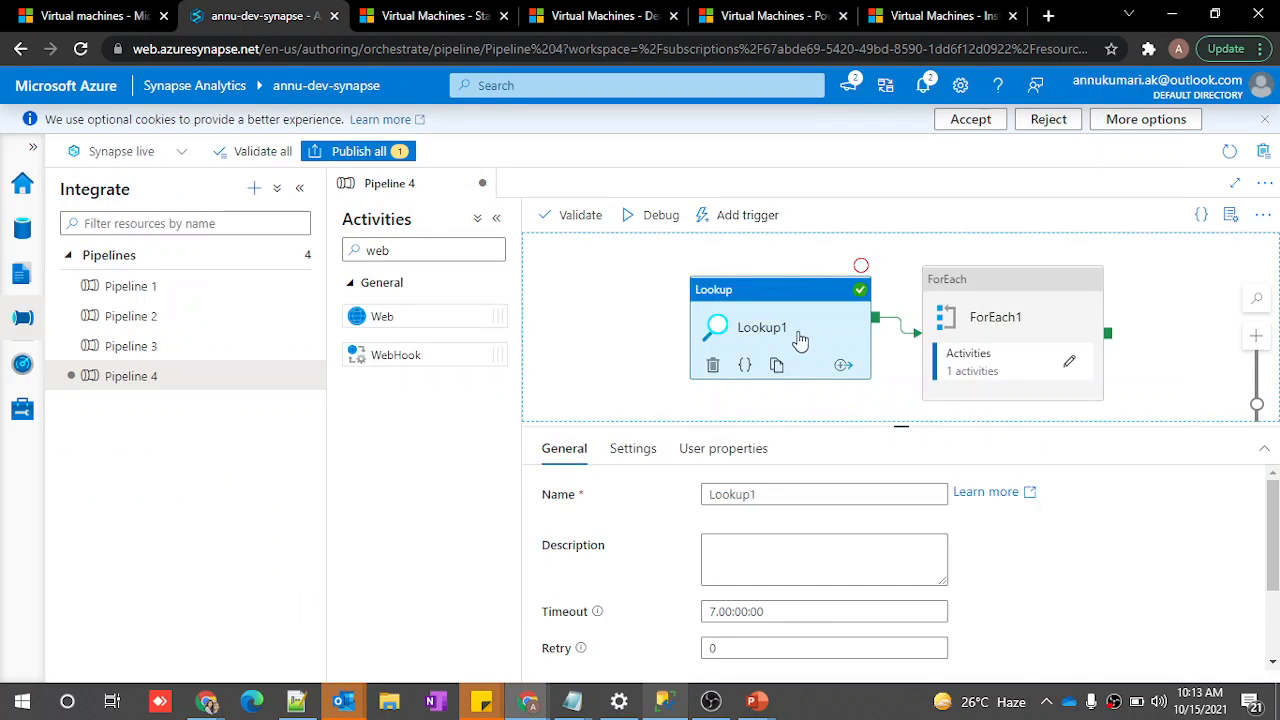
key(alt+Tab)
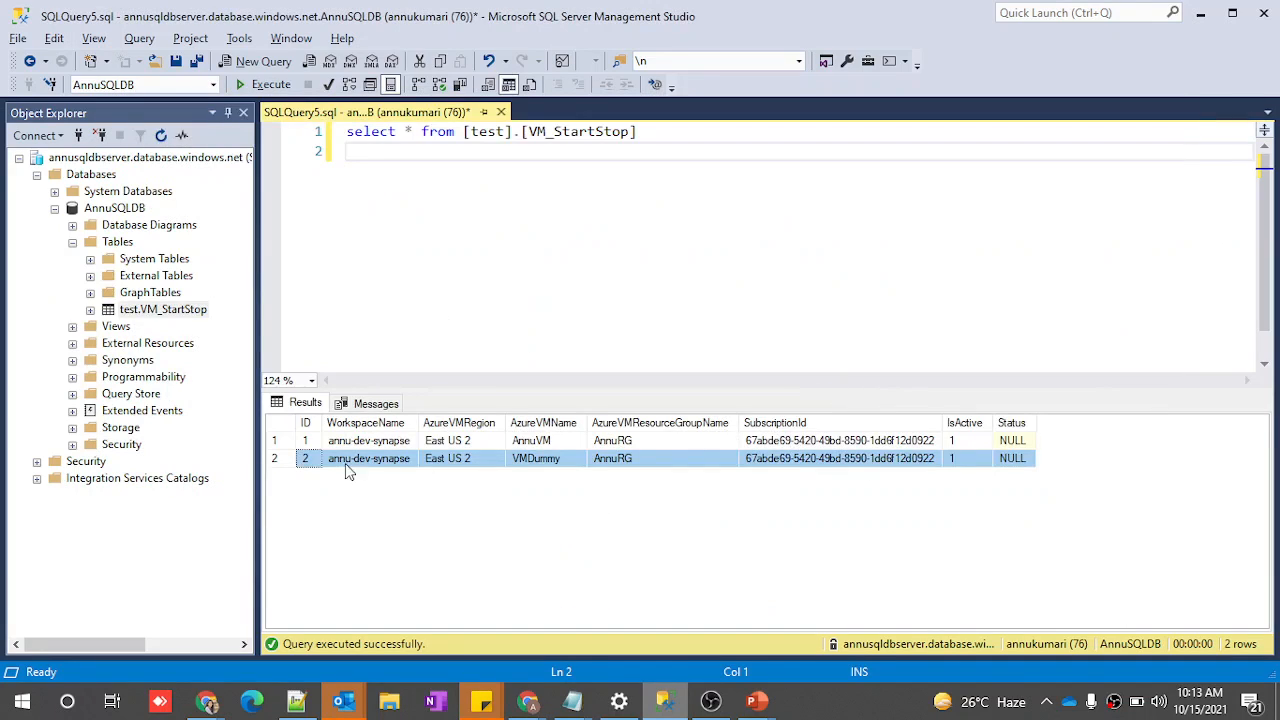
click(298, 442)
key(alt+Tab)
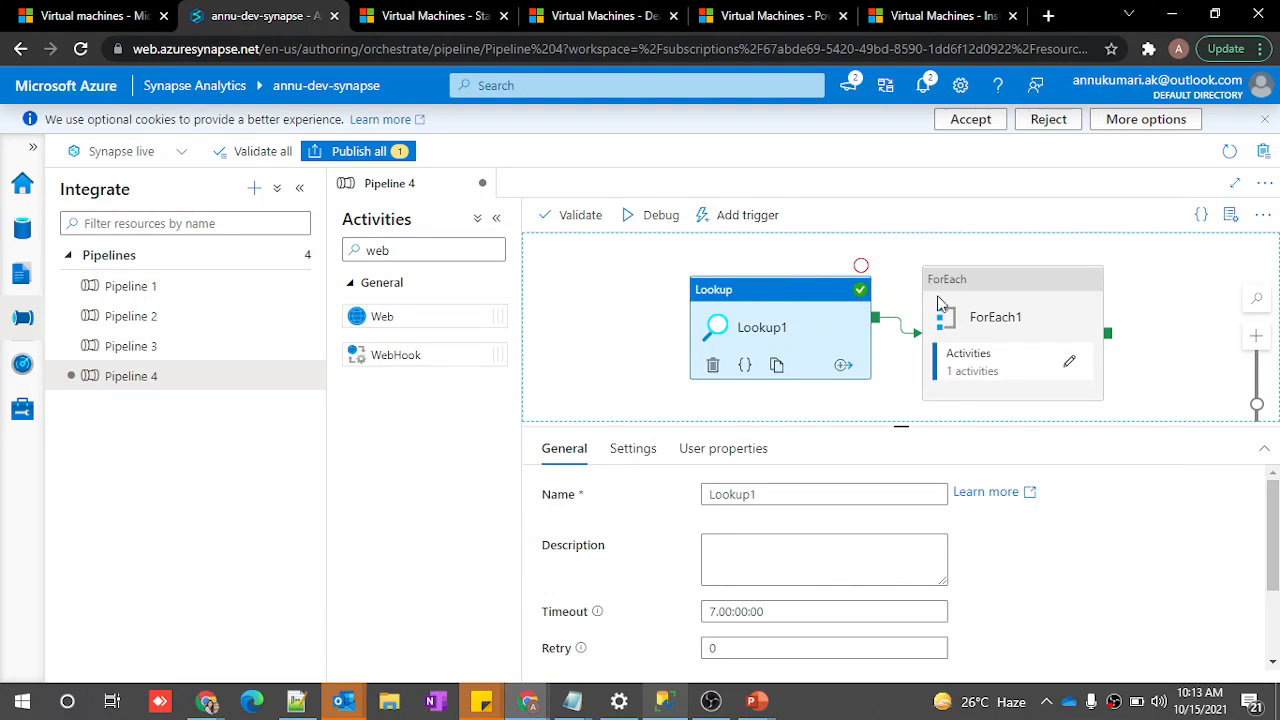
Review ForEach1's Items setting against the VM_StartStop rows it iterates over
click(958, 308)
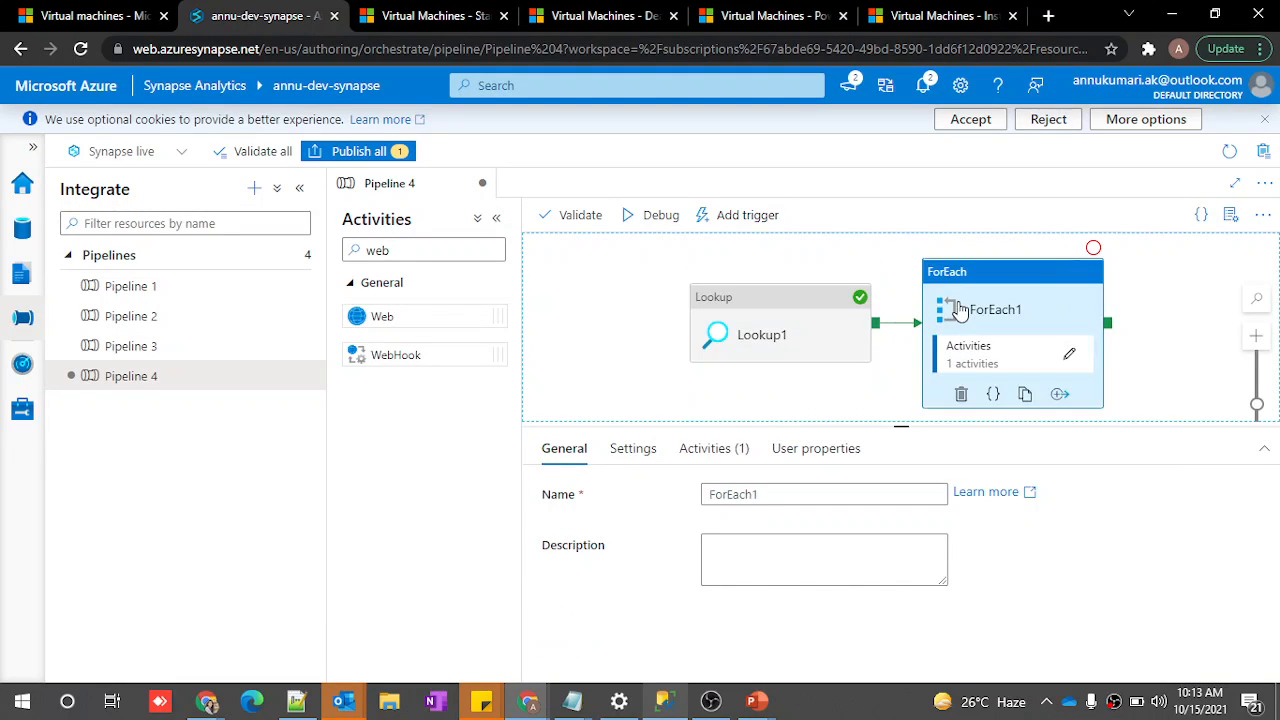
click(633, 448)
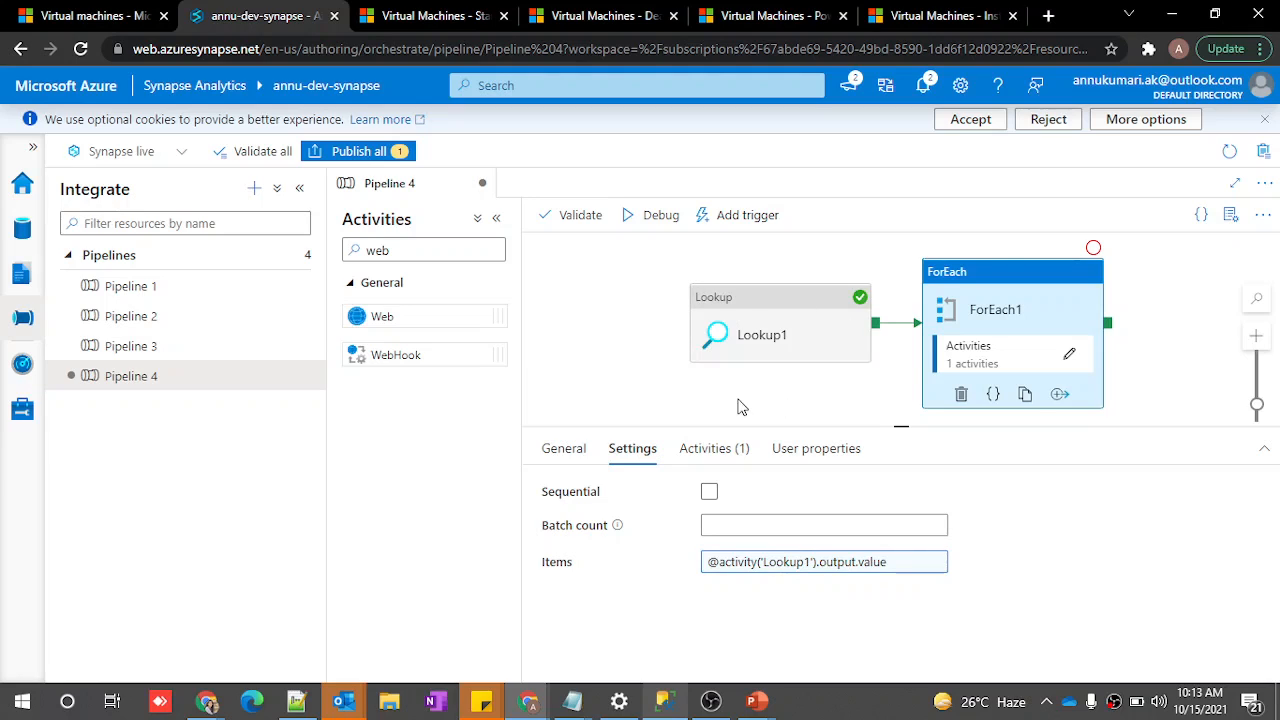
key(alt+Tab)
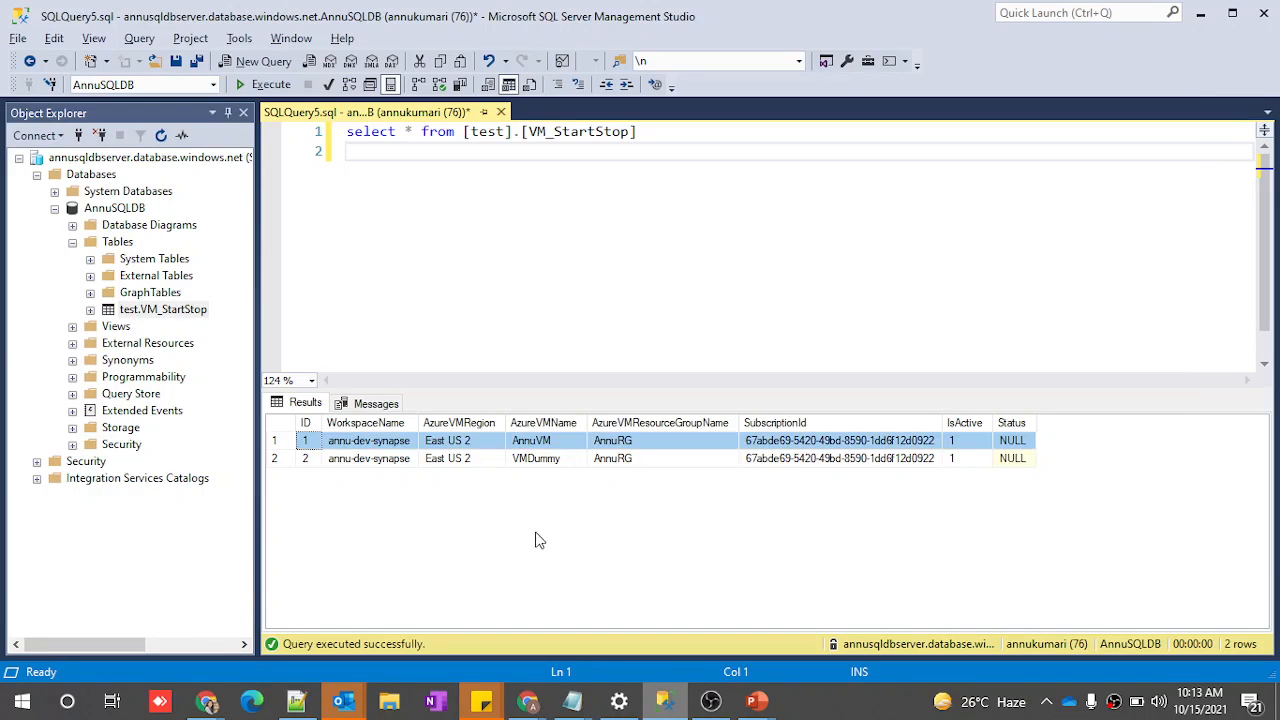
key(alt+Tab)
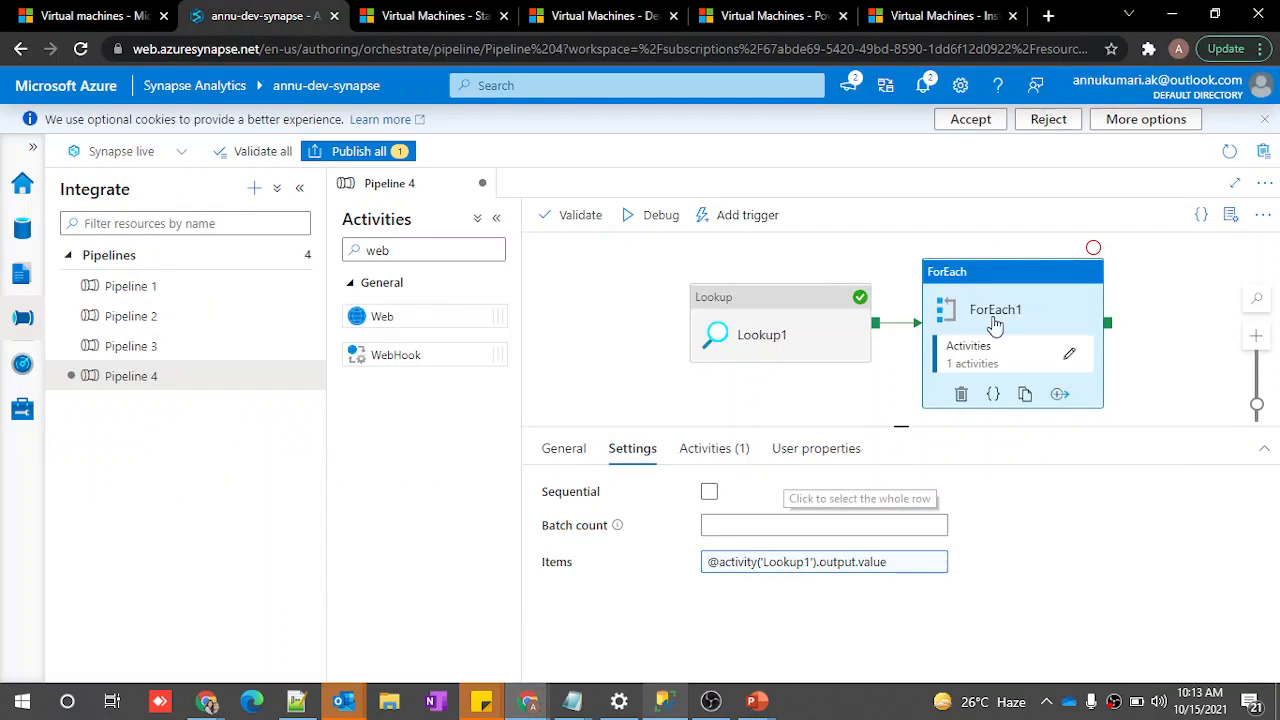
key(alt+Tab)
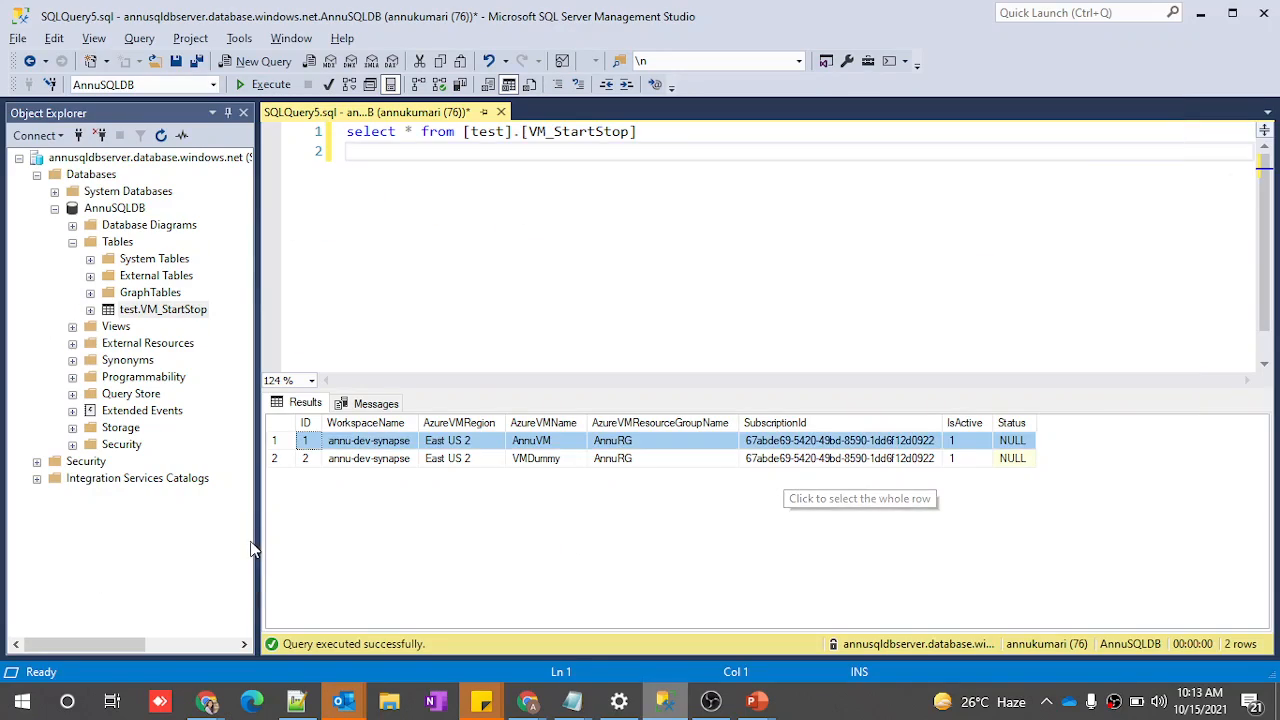
click(275, 458)
key(alt+Tab)
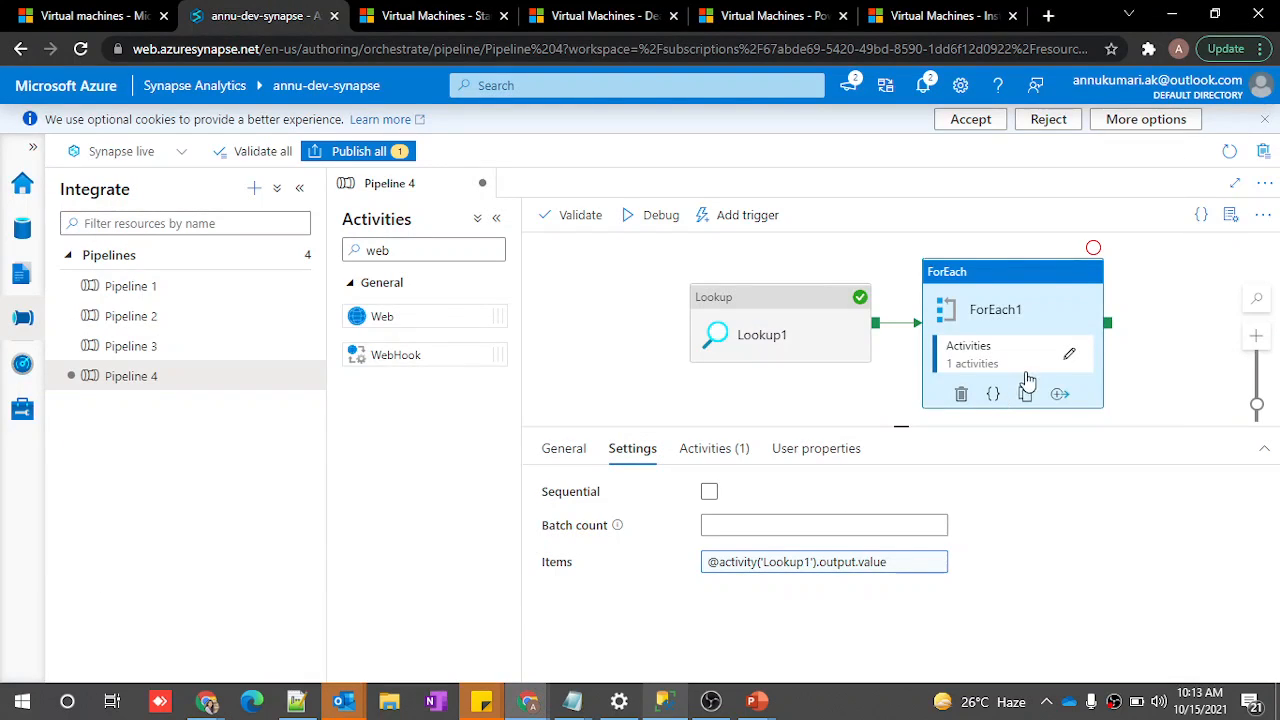
Open Web1 inside ForEach1 and compare its URL expression with the VM_StartStop columns in SQL Server Management Studio
click(1069, 358)
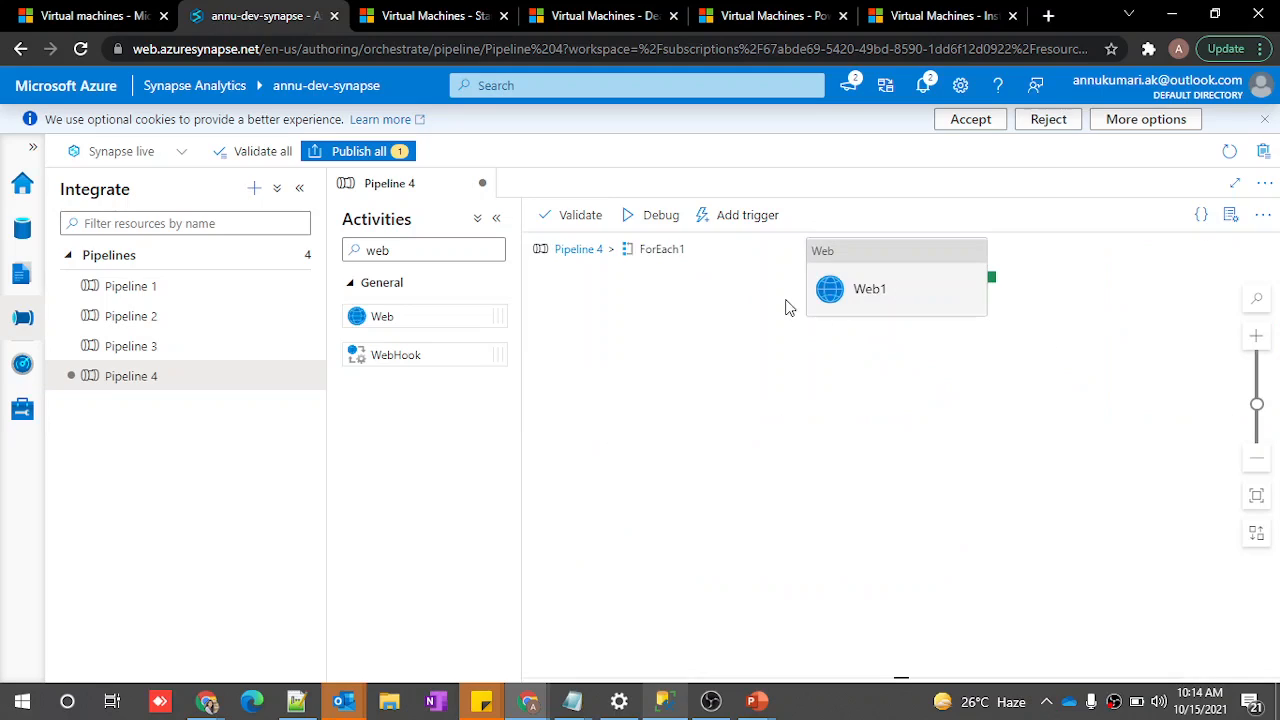
click(875, 298)
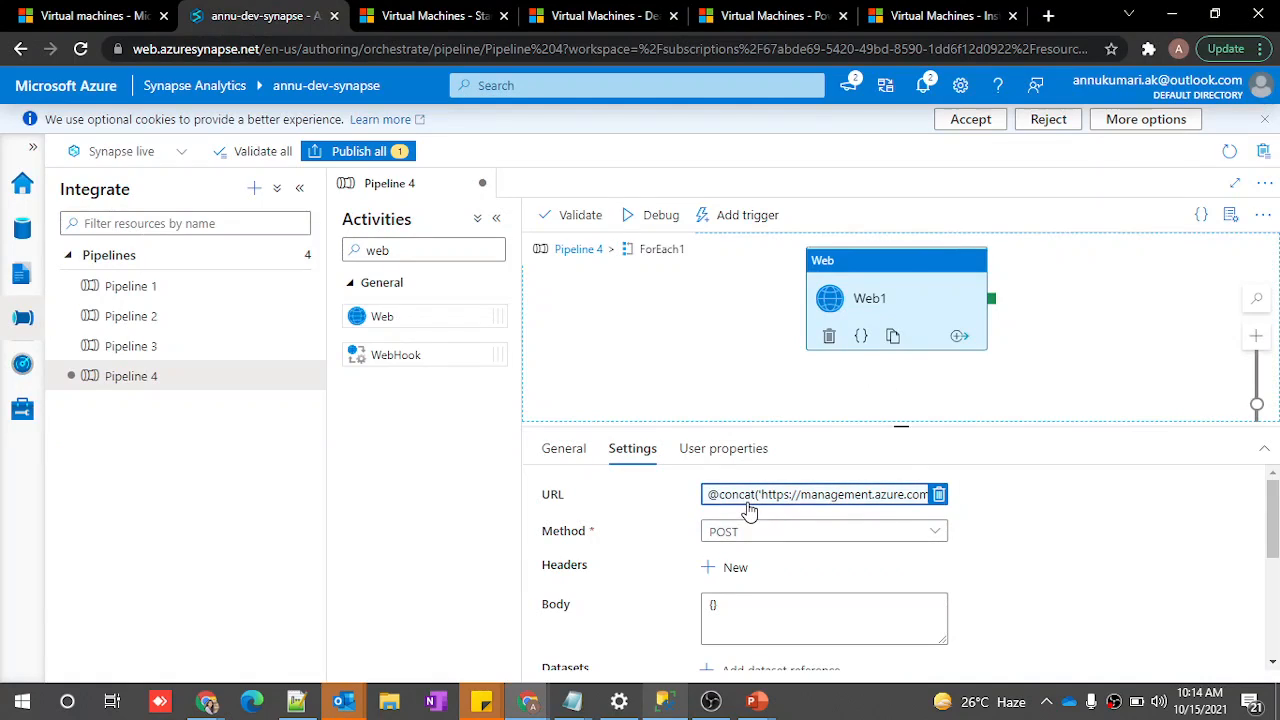
click(750, 508)
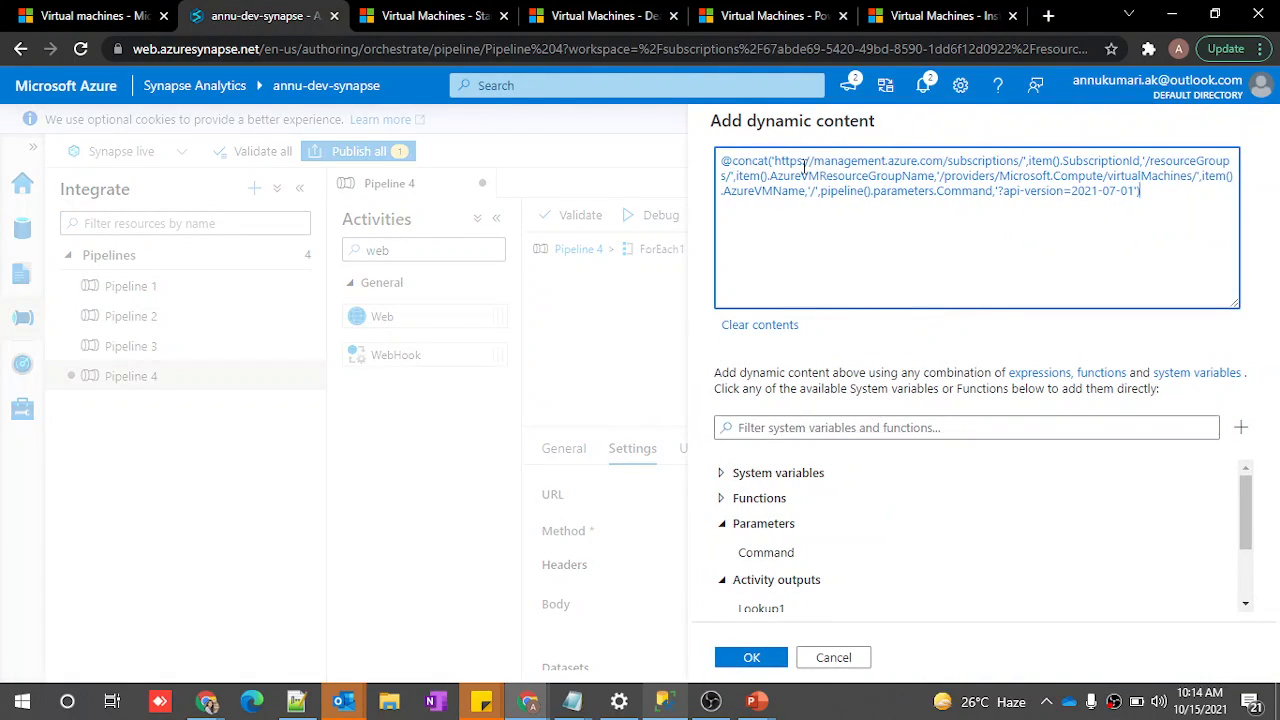
key(alt+Tab)
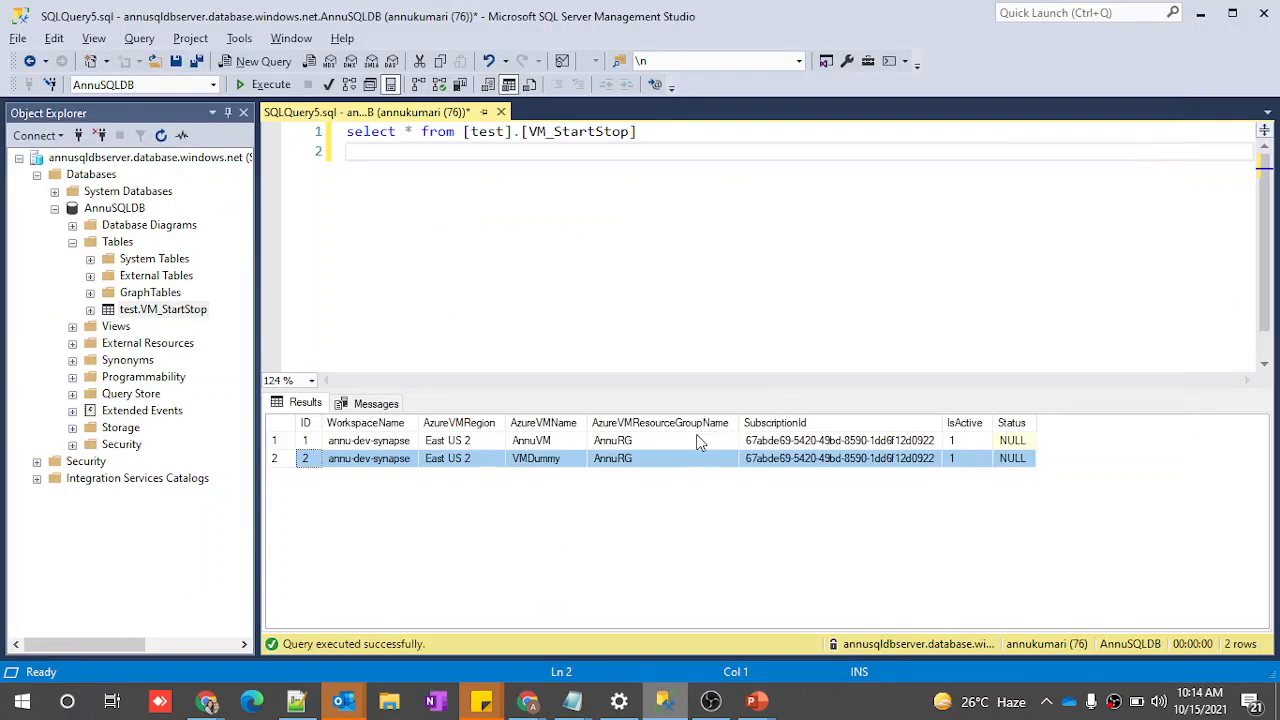
click(432, 458)
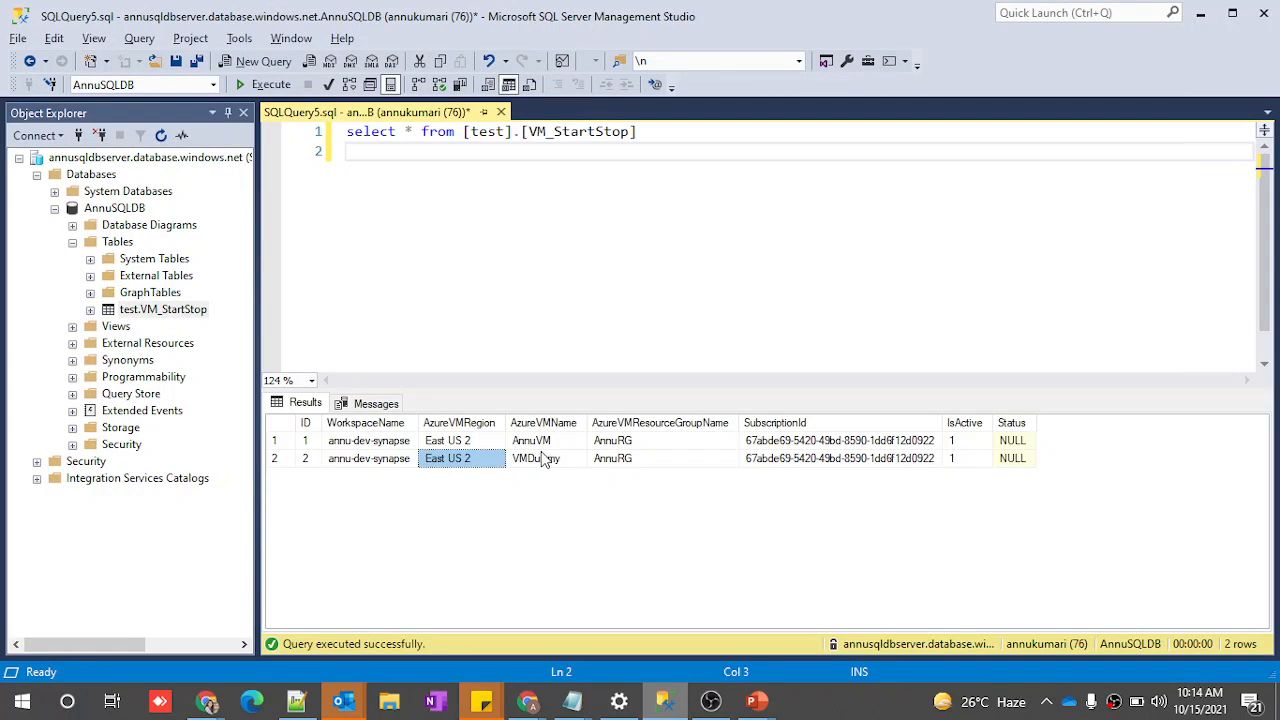
click(545, 458)
click(641, 458)
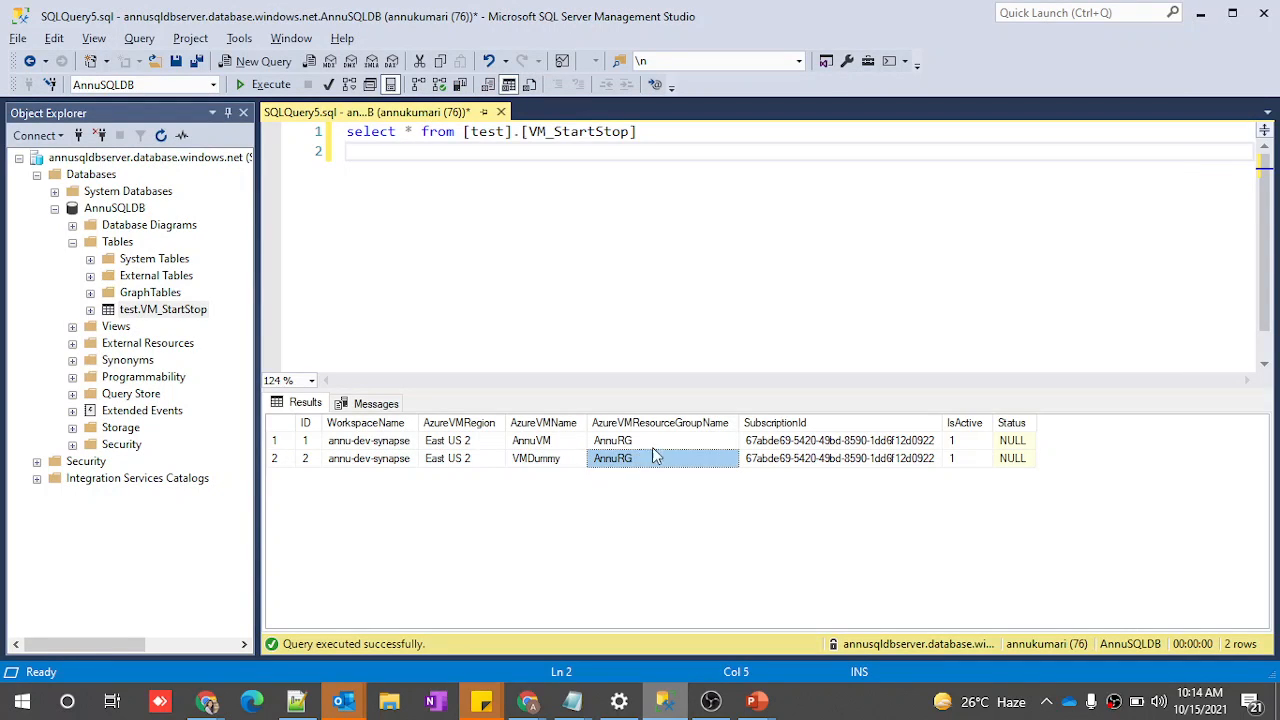
Return to Synapse and review the pipeline().parameters.Command reference in Web1's URL, plus Pipeline 4's Command parameter definition
key(alt+Tab)
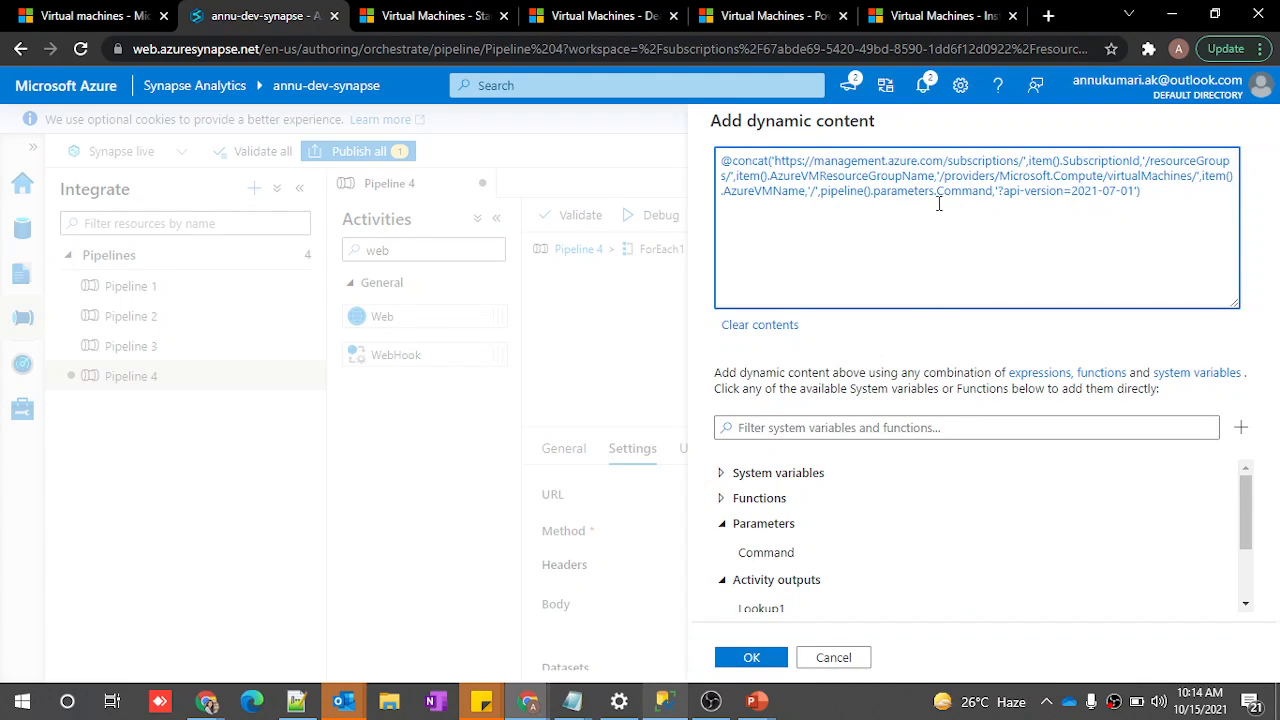
drag(822, 191, 995, 190)
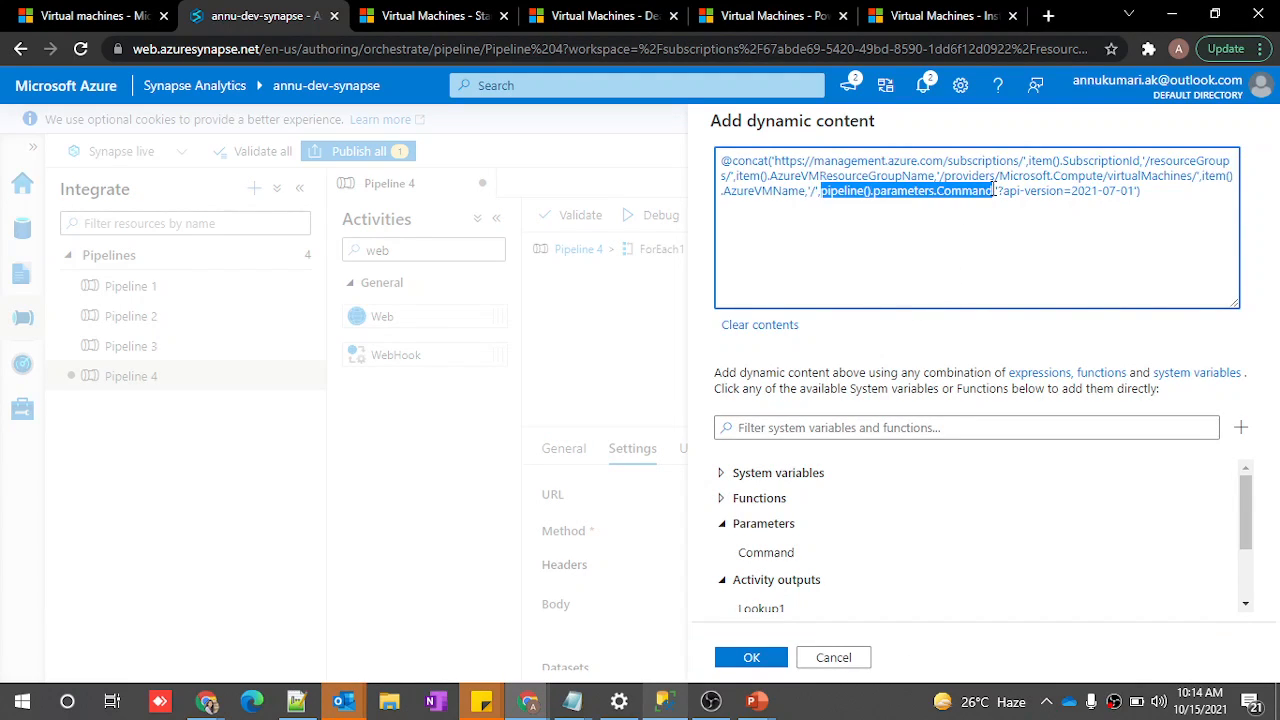
click(833, 657)
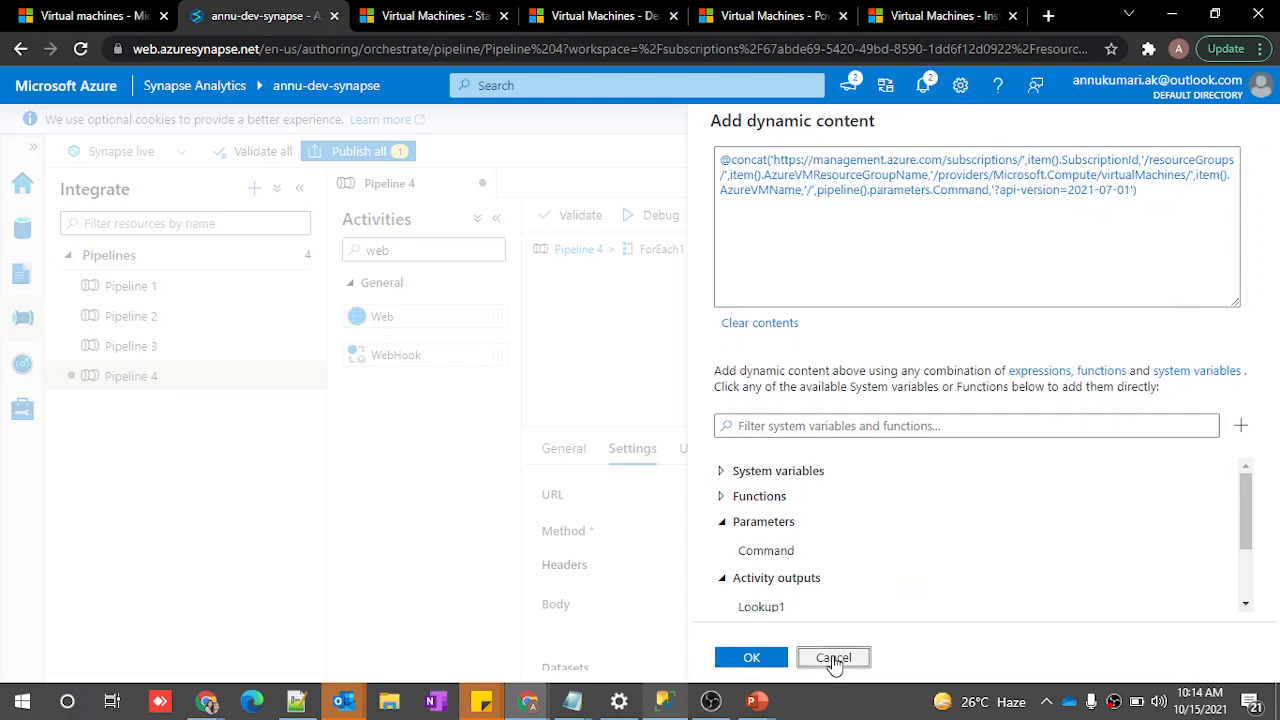
click(590, 256)
click(632, 360)
click(574, 450)
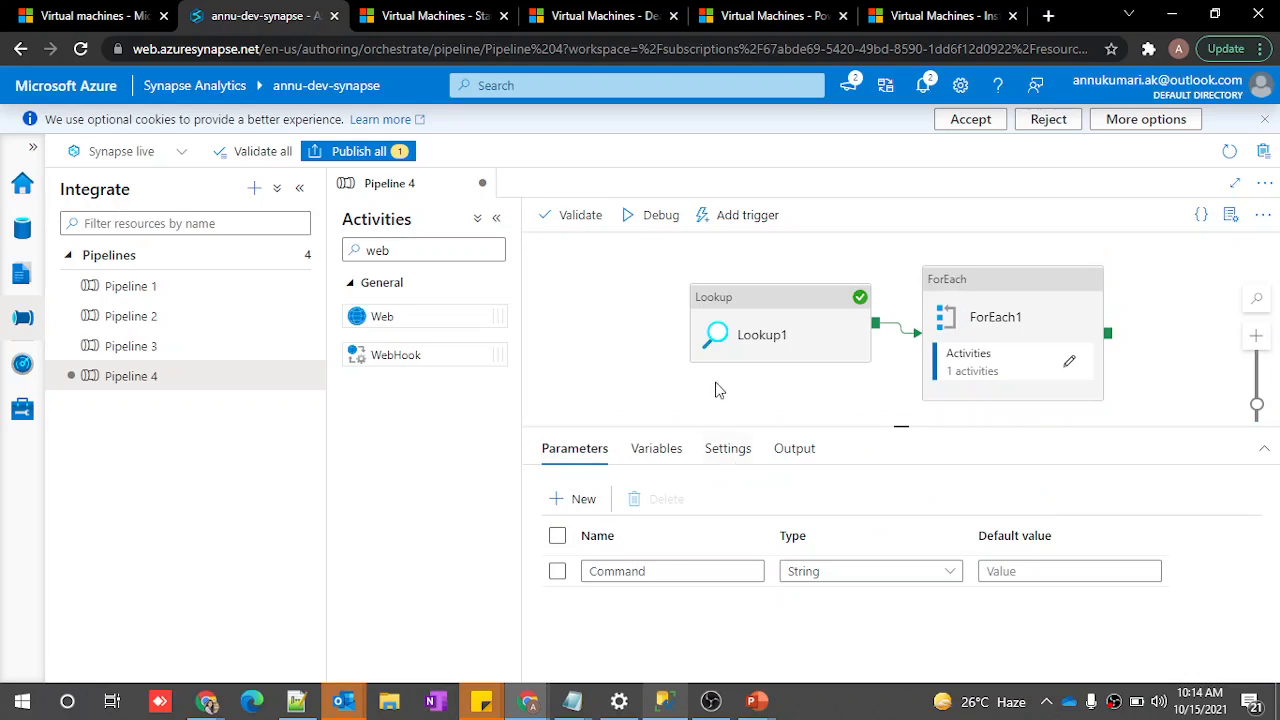
click(672, 341)
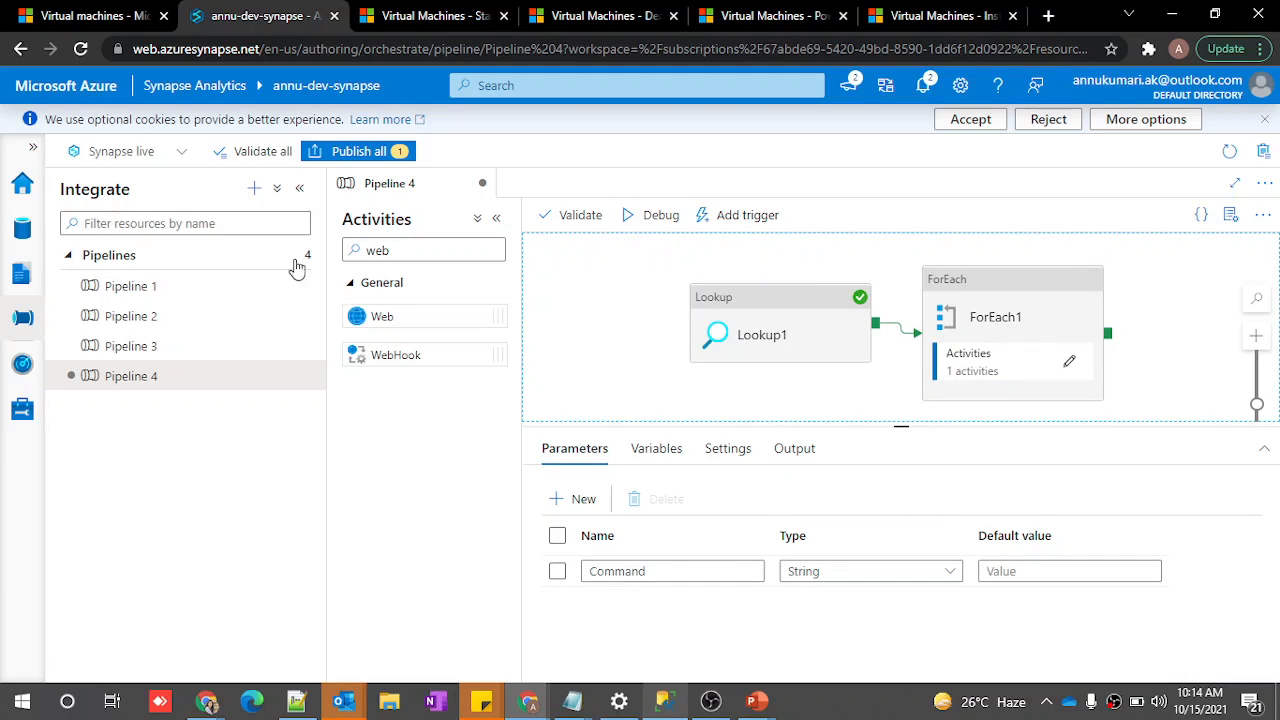
Check the status of AnnuVM and VMDummy in the Azure portal, and return to Synapse
click(100, 10)
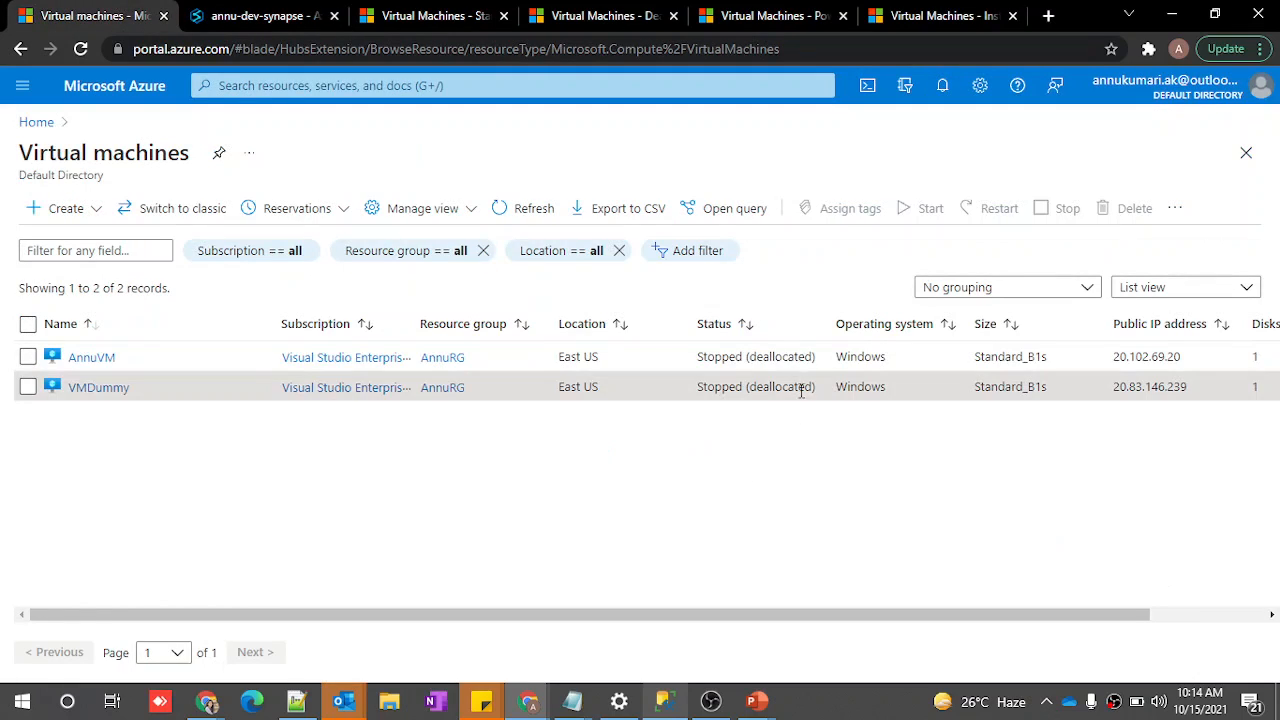
drag(698, 356, 823, 366)
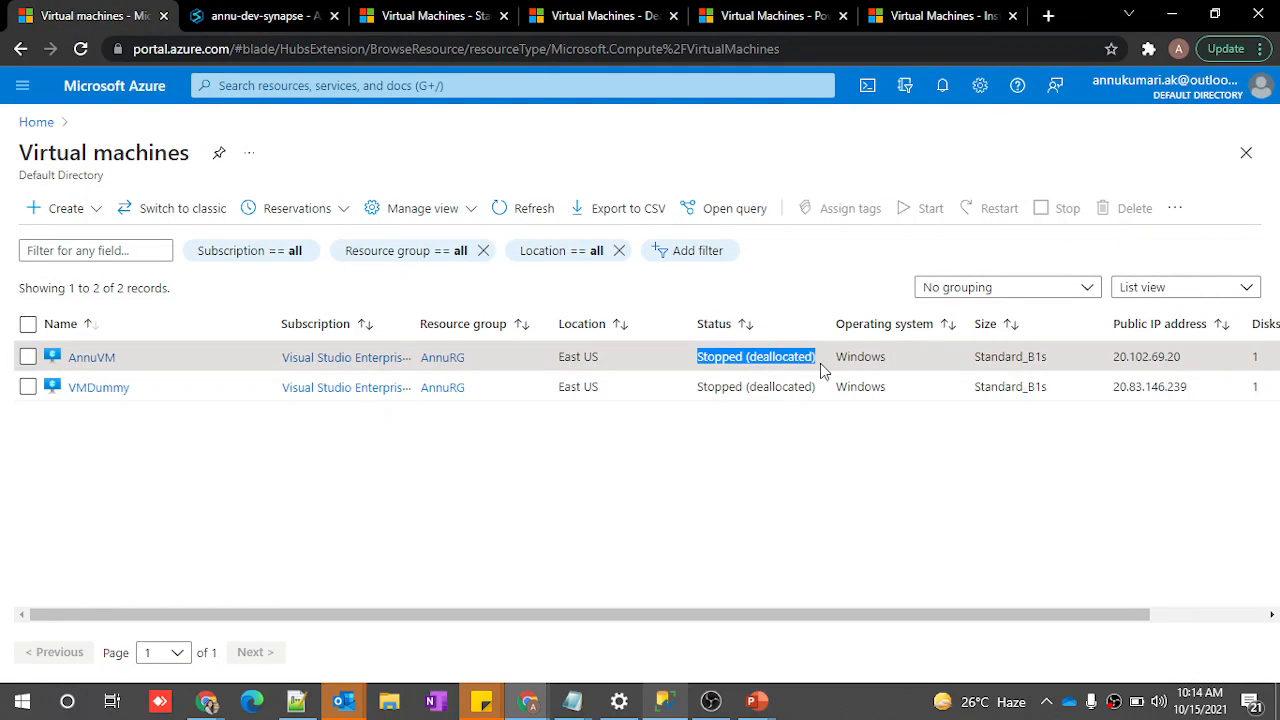
click(260, 18)
Debug Pipeline 4 with Command set to start and refresh the run output
click(652, 216)
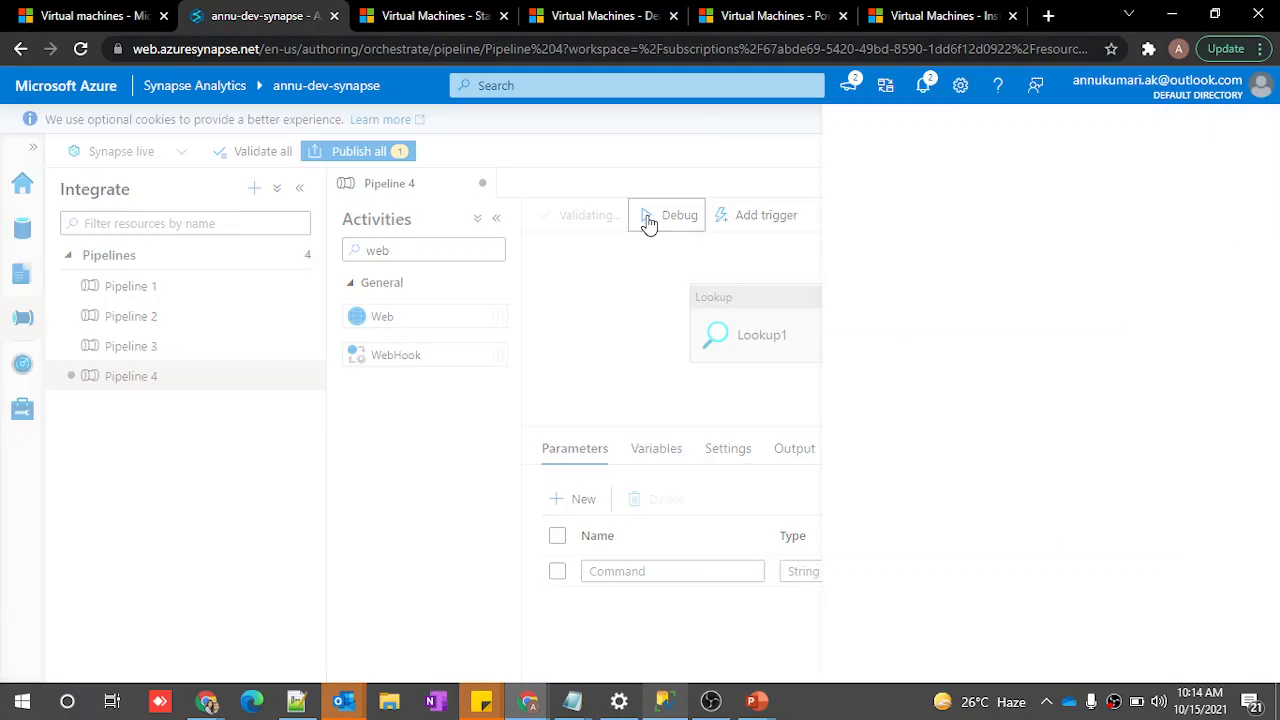
click(993, 233)
text(start)
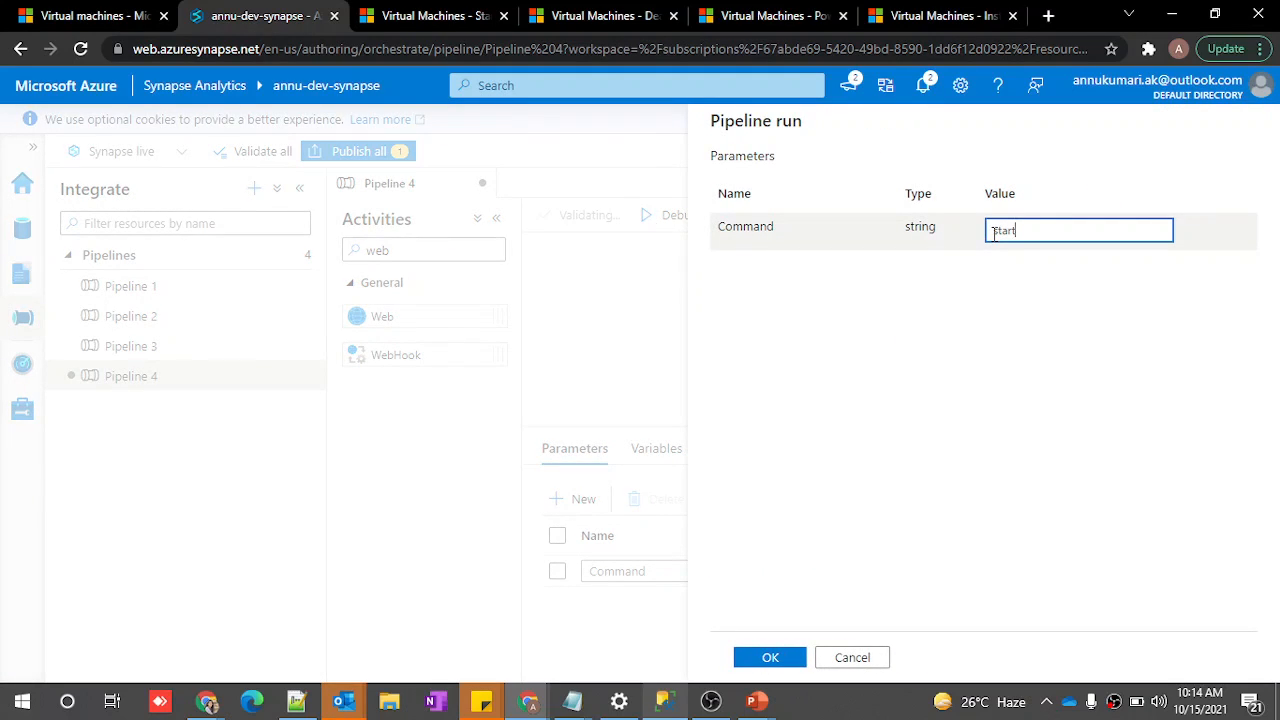
click(769, 656)
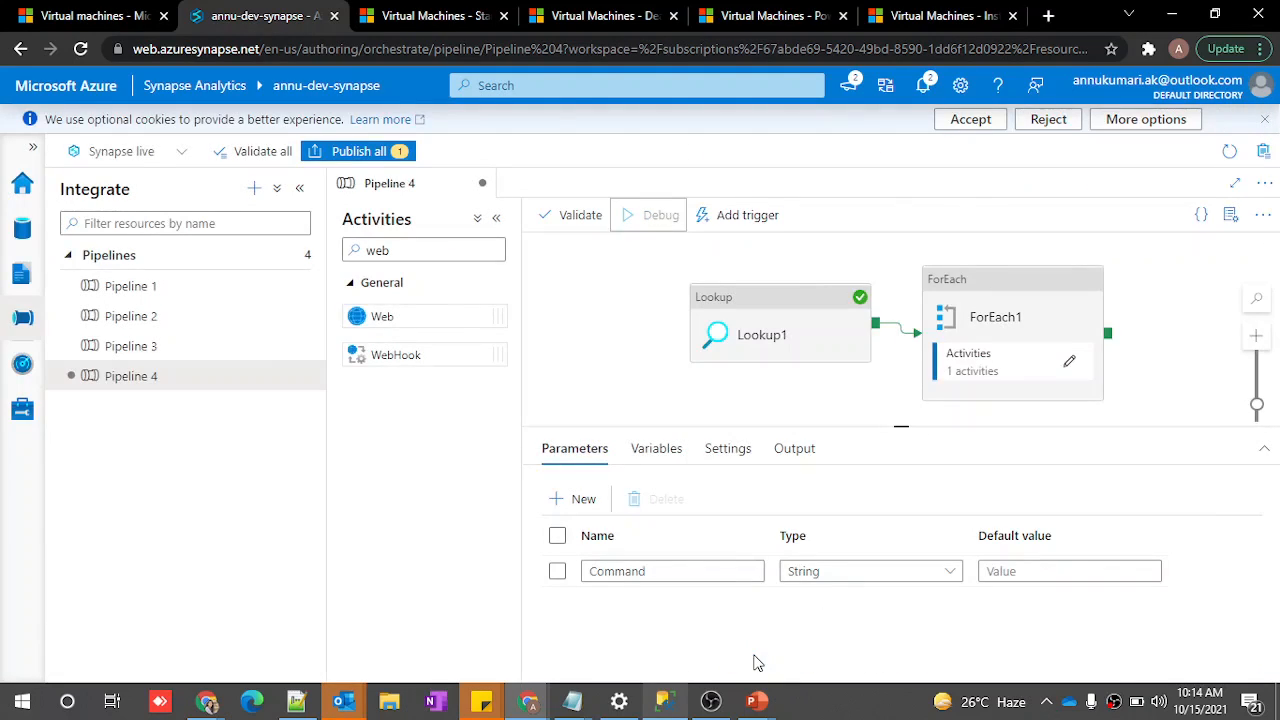
click(628, 385)
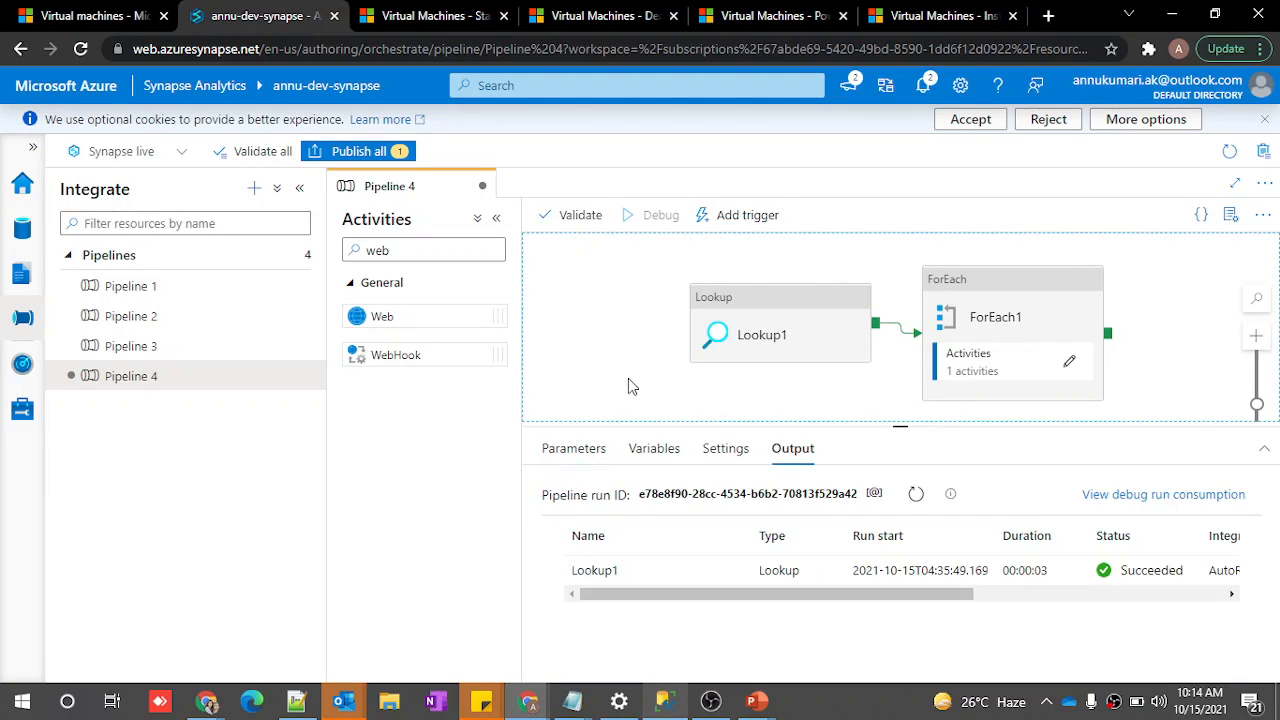
click(917, 494)
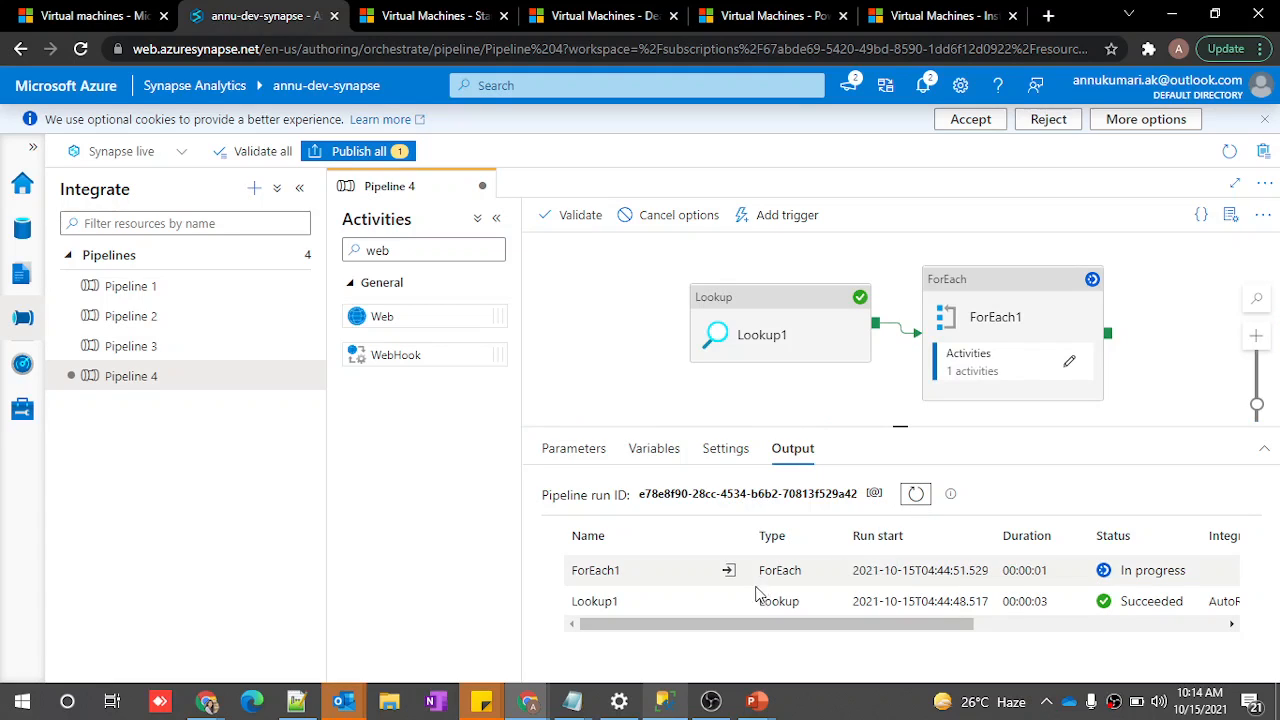
Inspect Lookup1's output in the debug run, reading the details of both VM records
scroll(734, 650, down, 1)
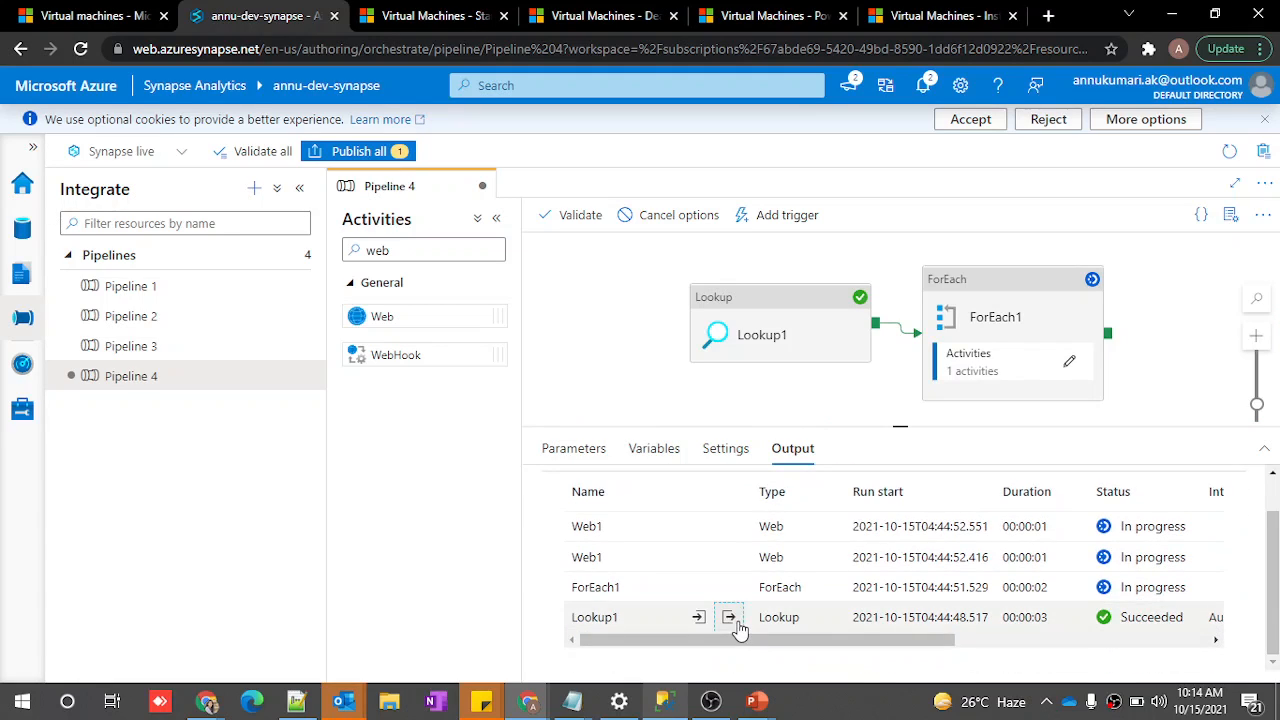
click(729, 617)
drag(585, 402, 668, 560)
scroll(668, 560, down, 2)
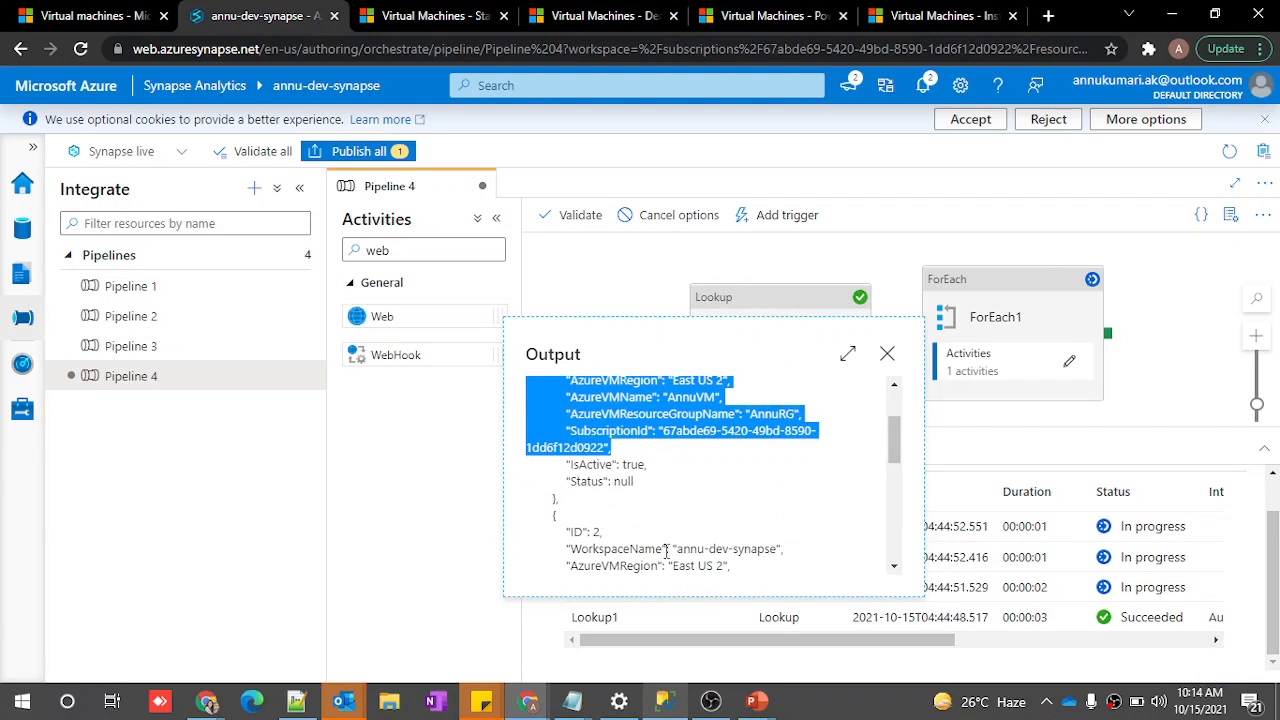
drag(595, 532, 678, 588)
click(887, 354)
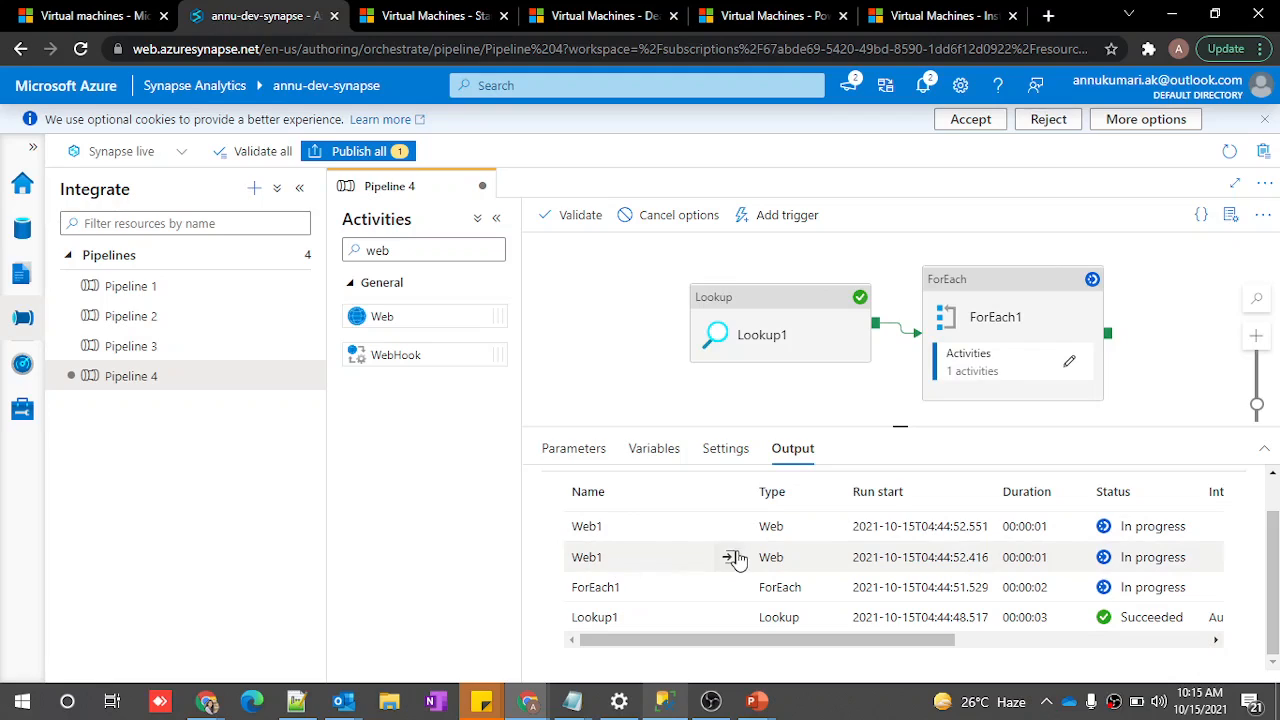
Inspect the inputs of both Web1 runs in full view, checking the VM name and command in each URL
click(727, 558)
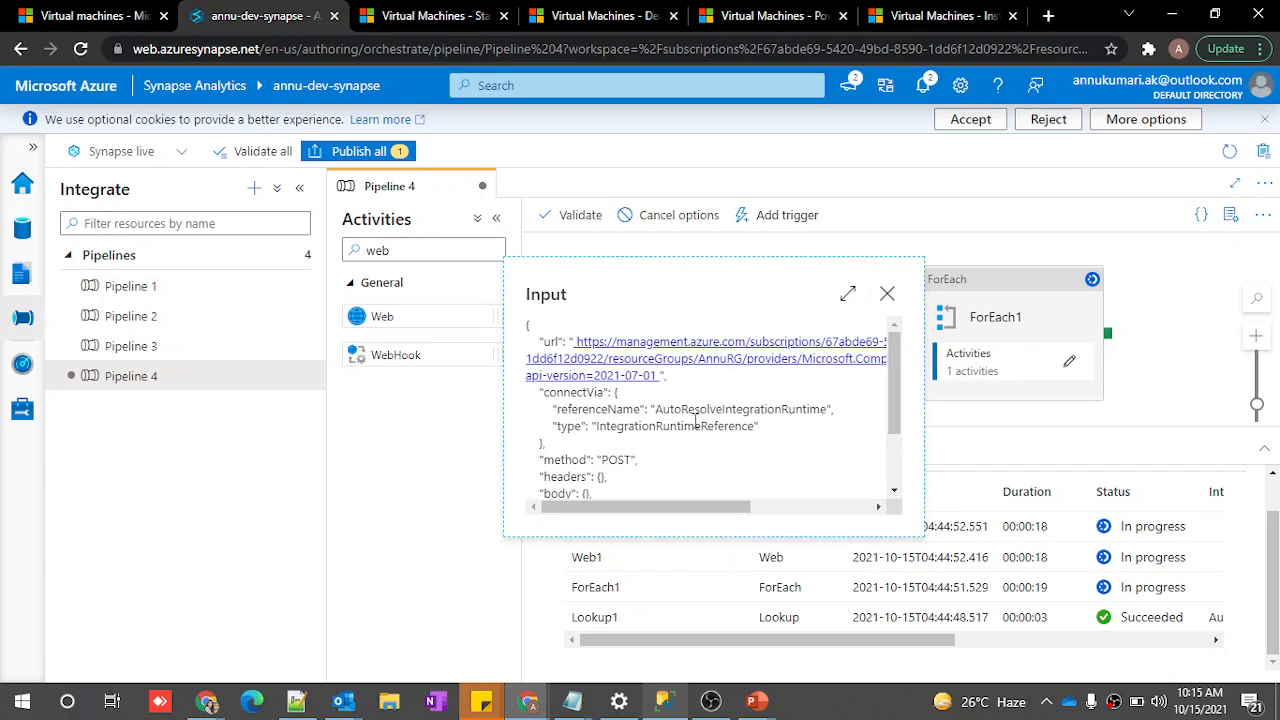
click(845, 294)
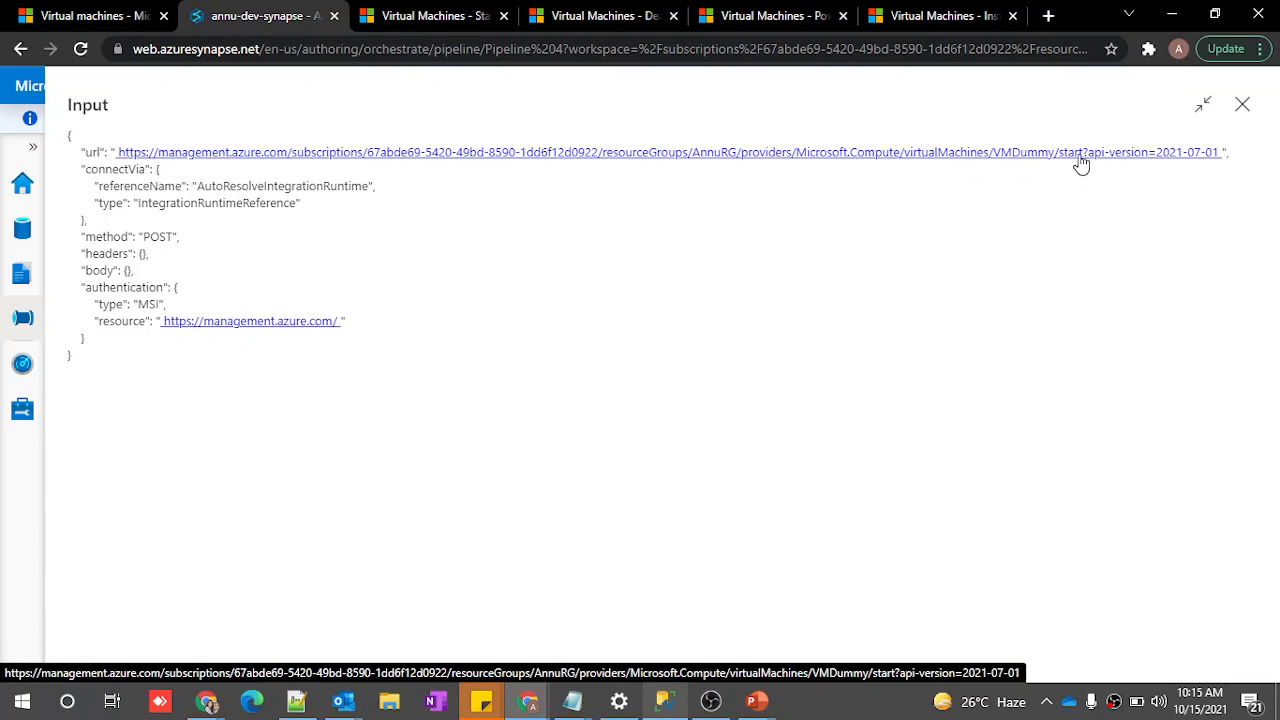
click(1242, 105)
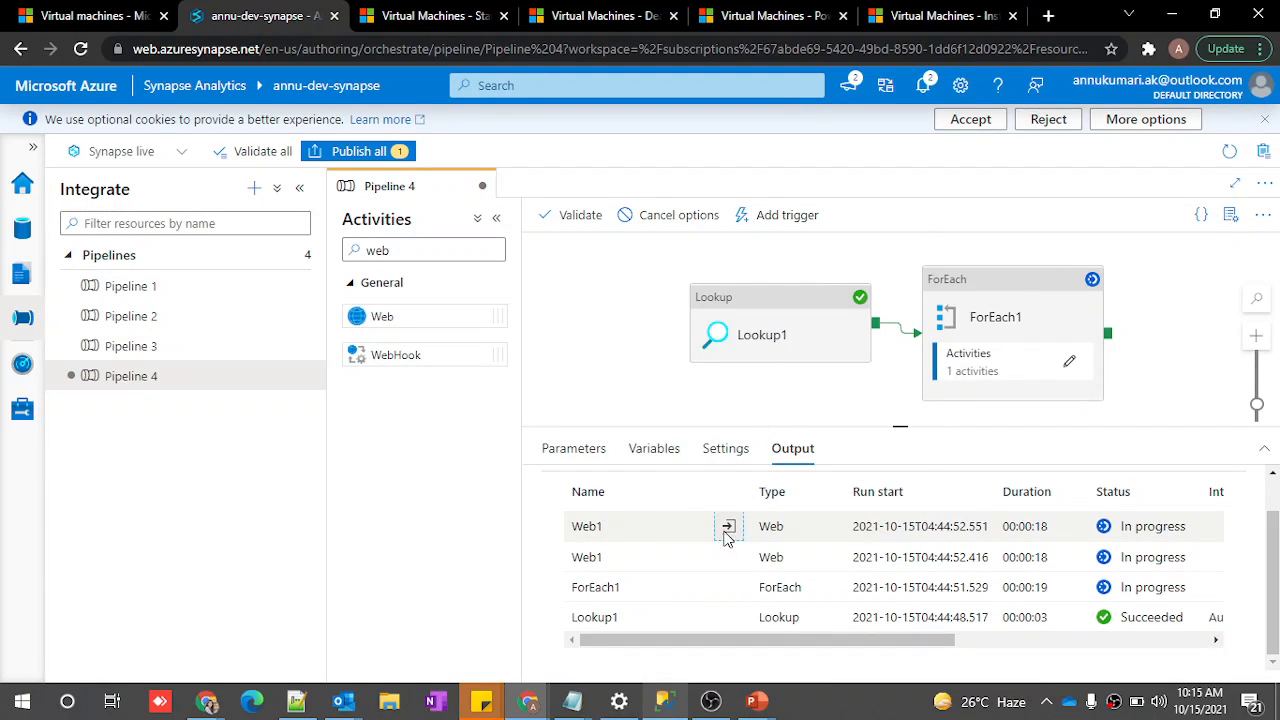
click(729, 526)
click(845, 259)
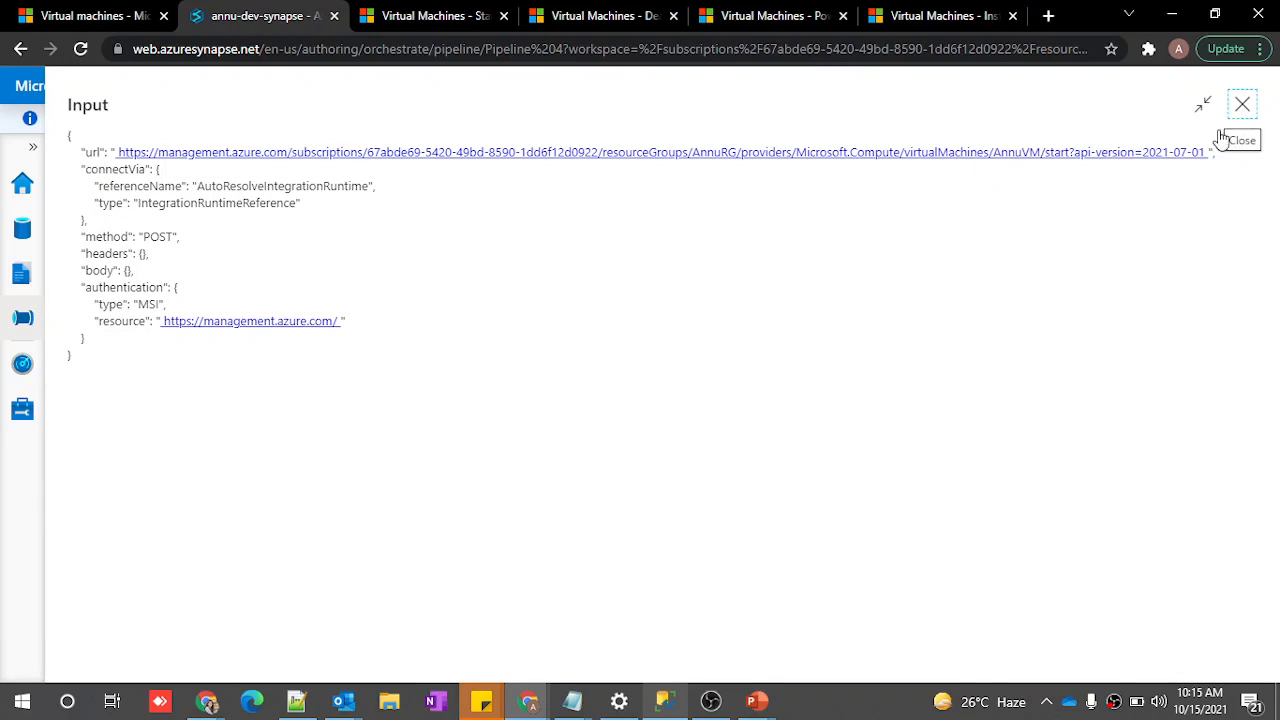
click(1242, 105)
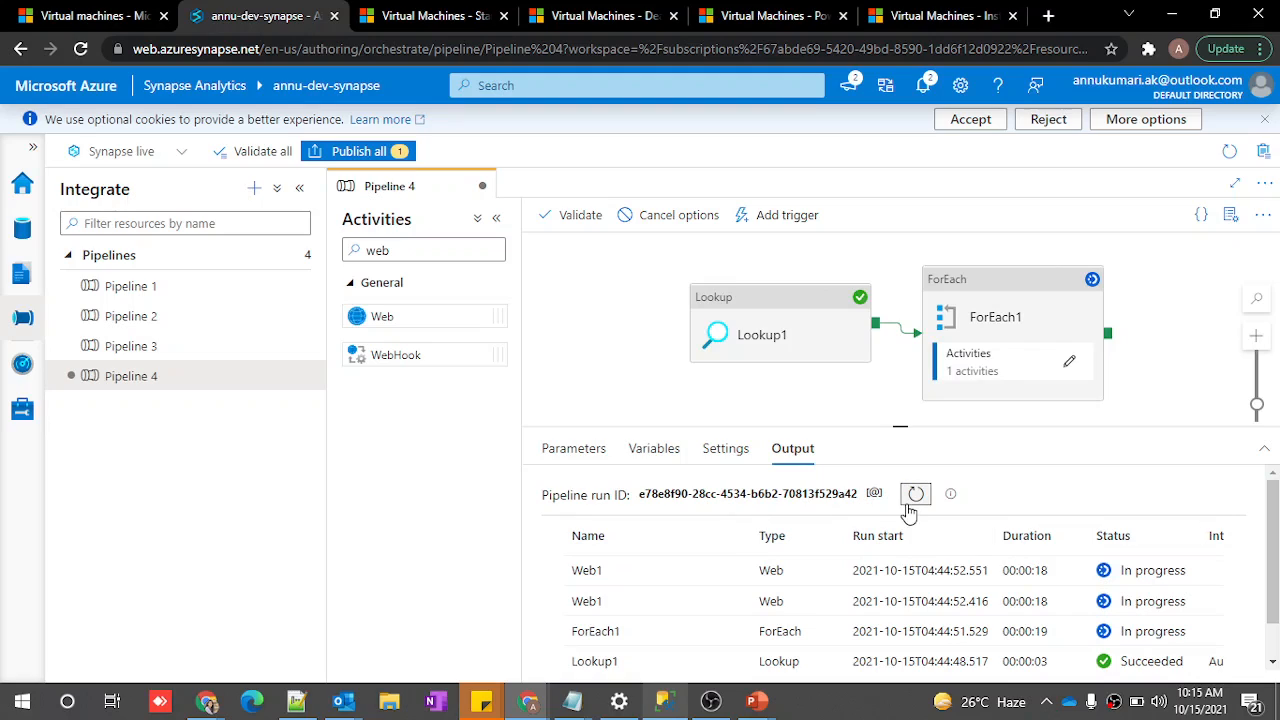
Enlarge the output area, refresh the debug run's status, and refresh the Azure portal's virtual machines list
drag(898, 438, 906, 350)
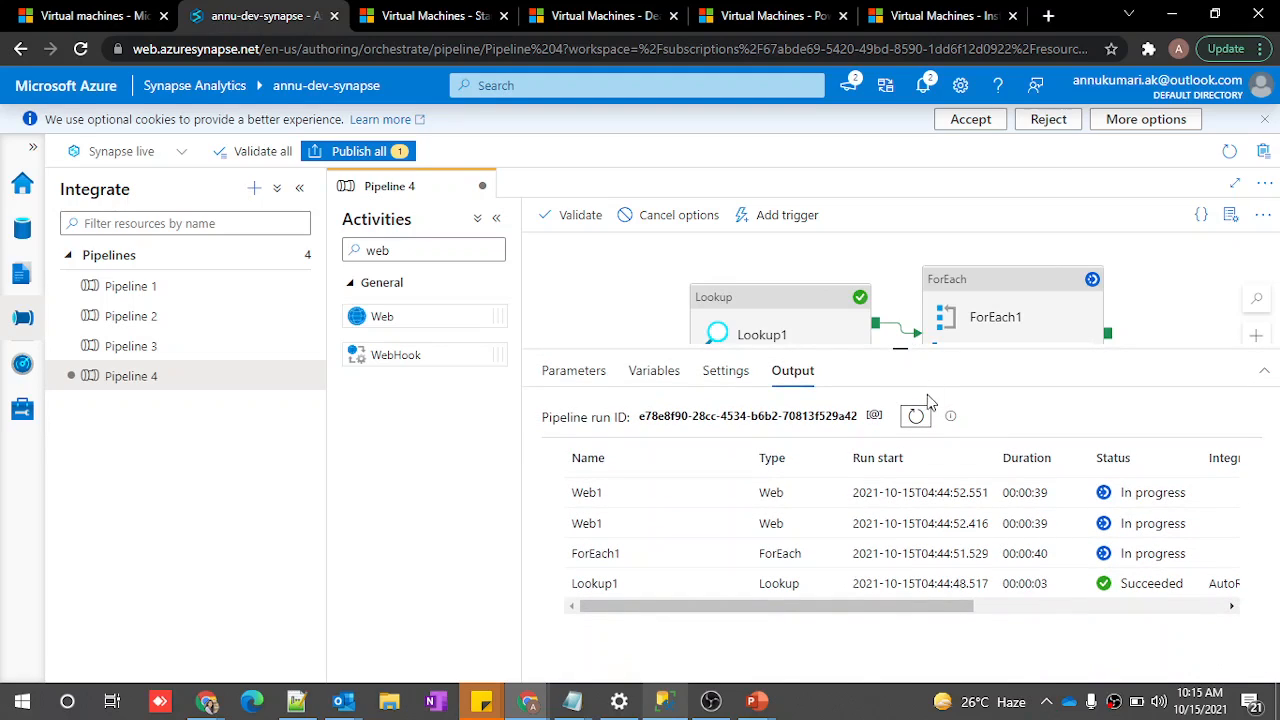
click(918, 417)
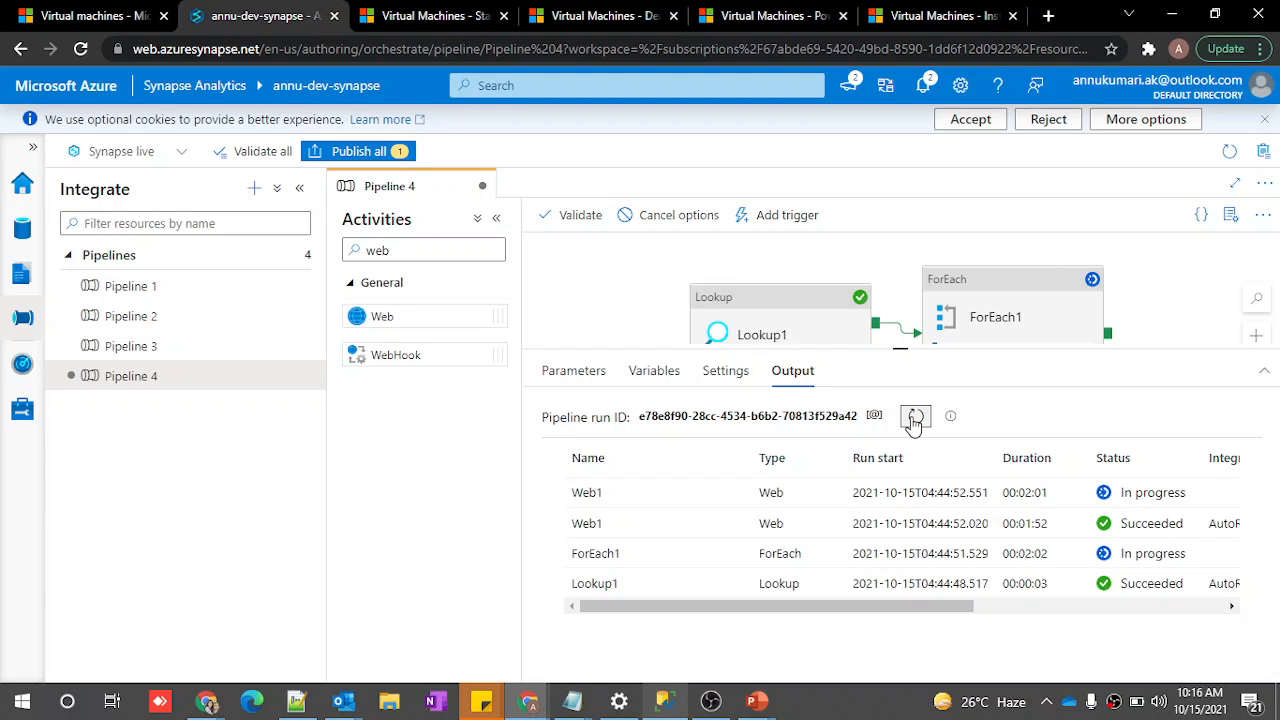
click(100, 16)
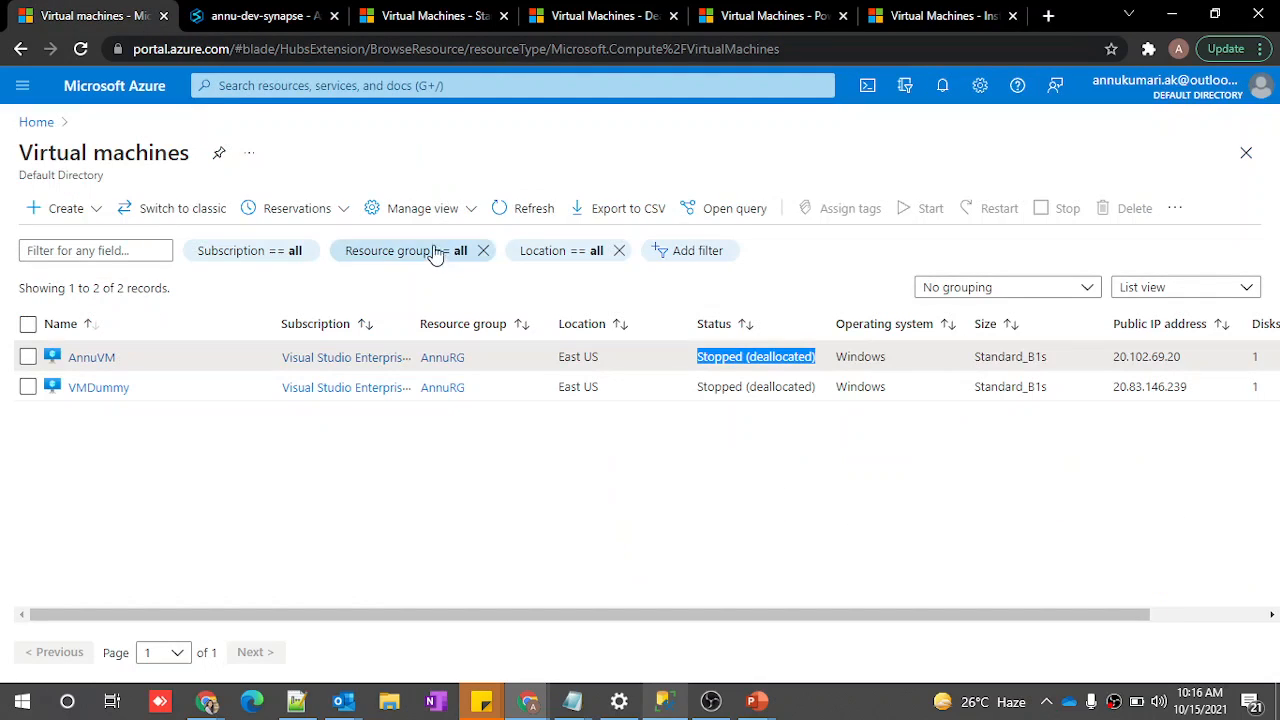
click(506, 214)
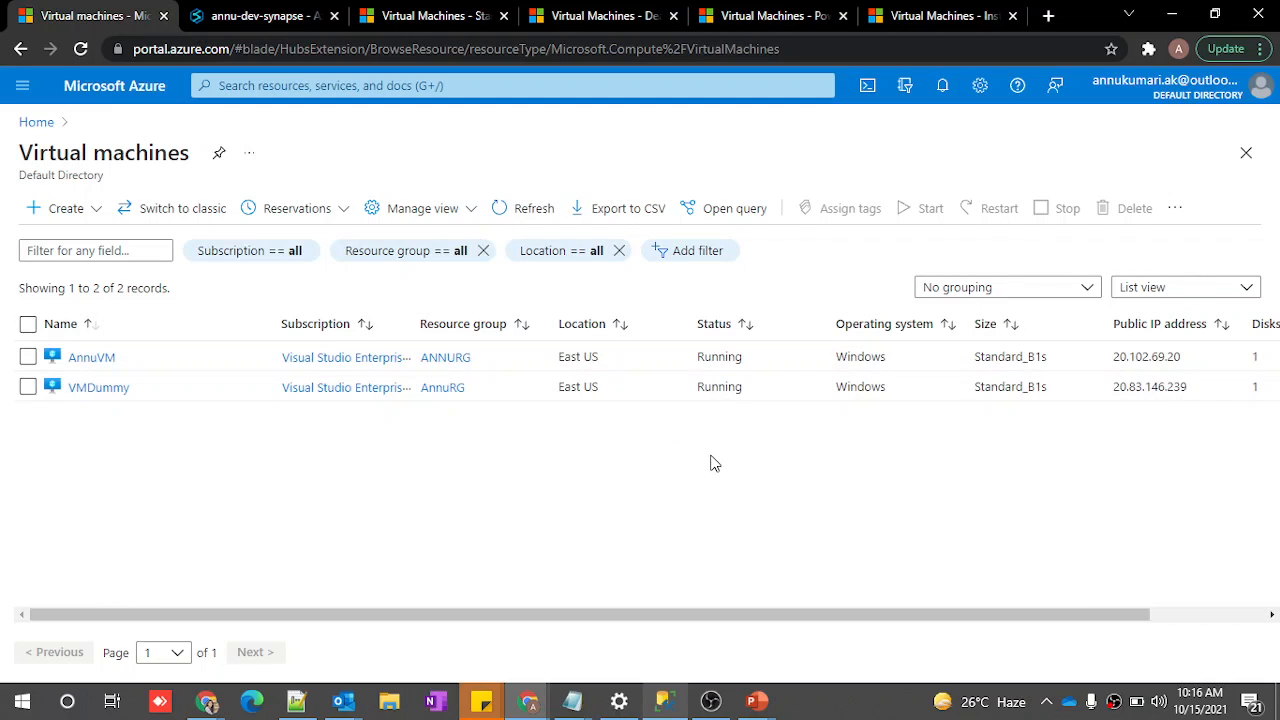
Refresh the Pipeline 4 run status again, recheck both VMs in the Azure portal, and return to Synapse
click(258, 12)
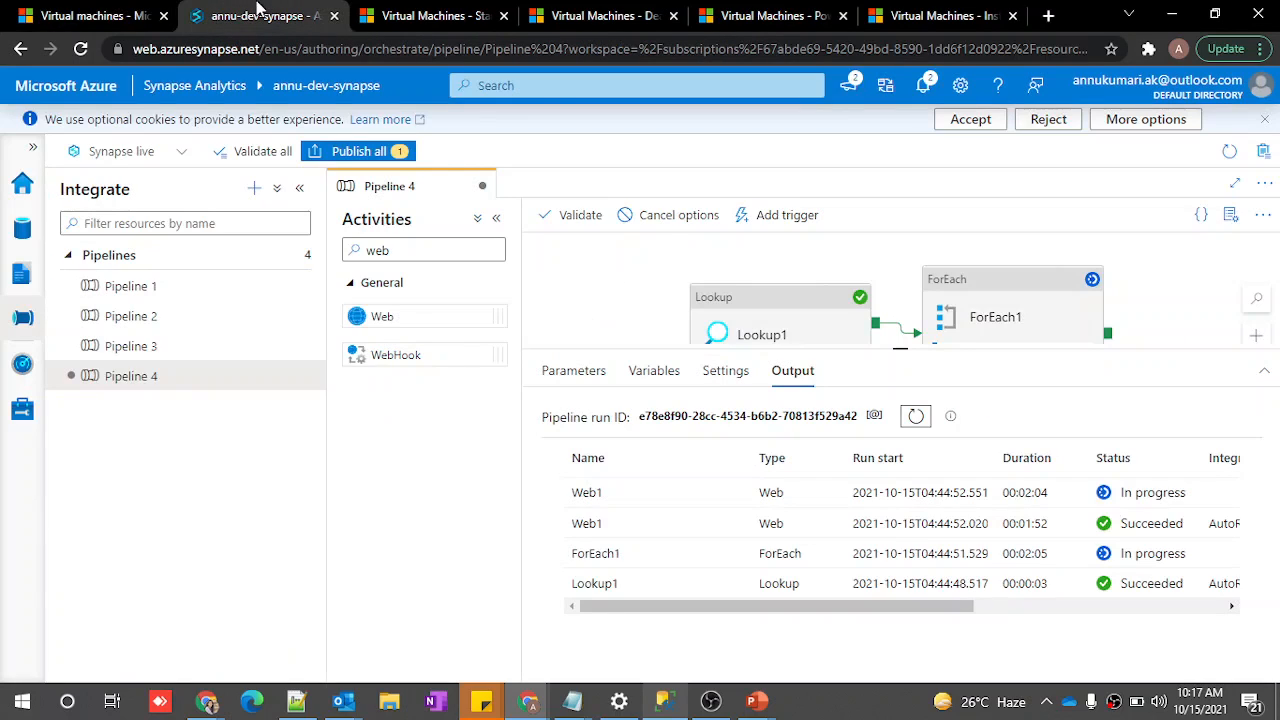
click(914, 418)
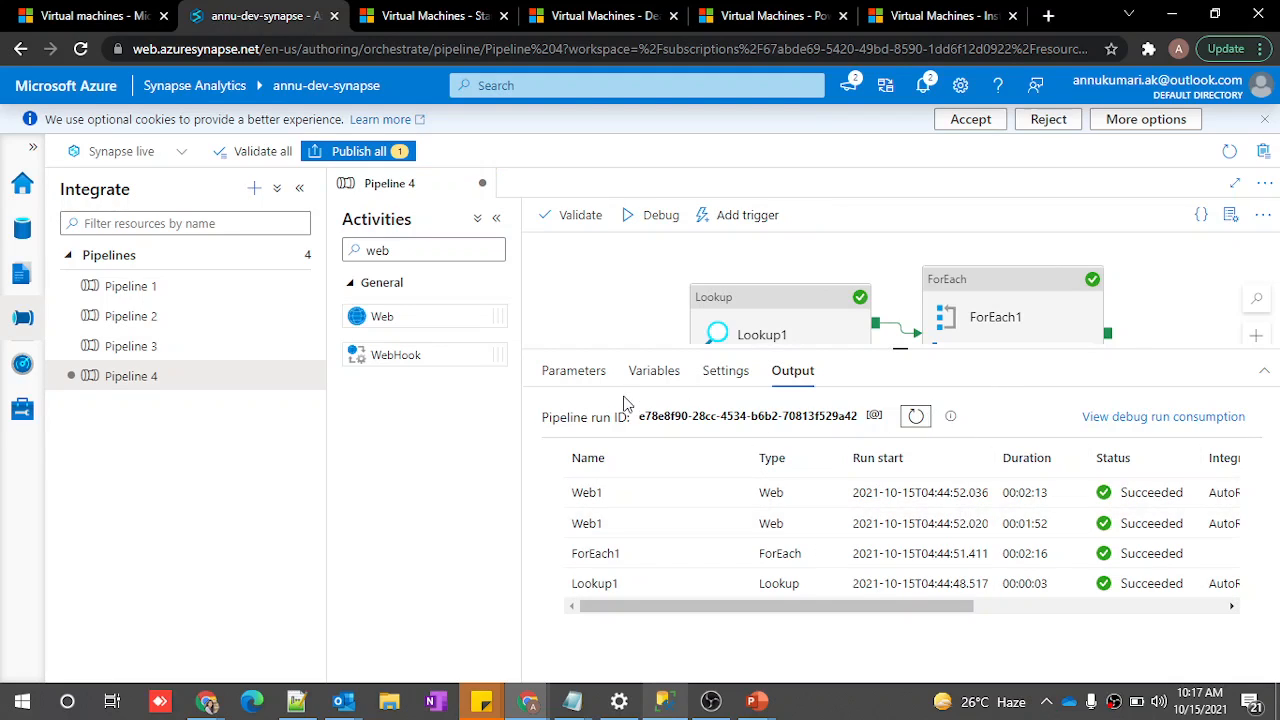
click(94, 12)
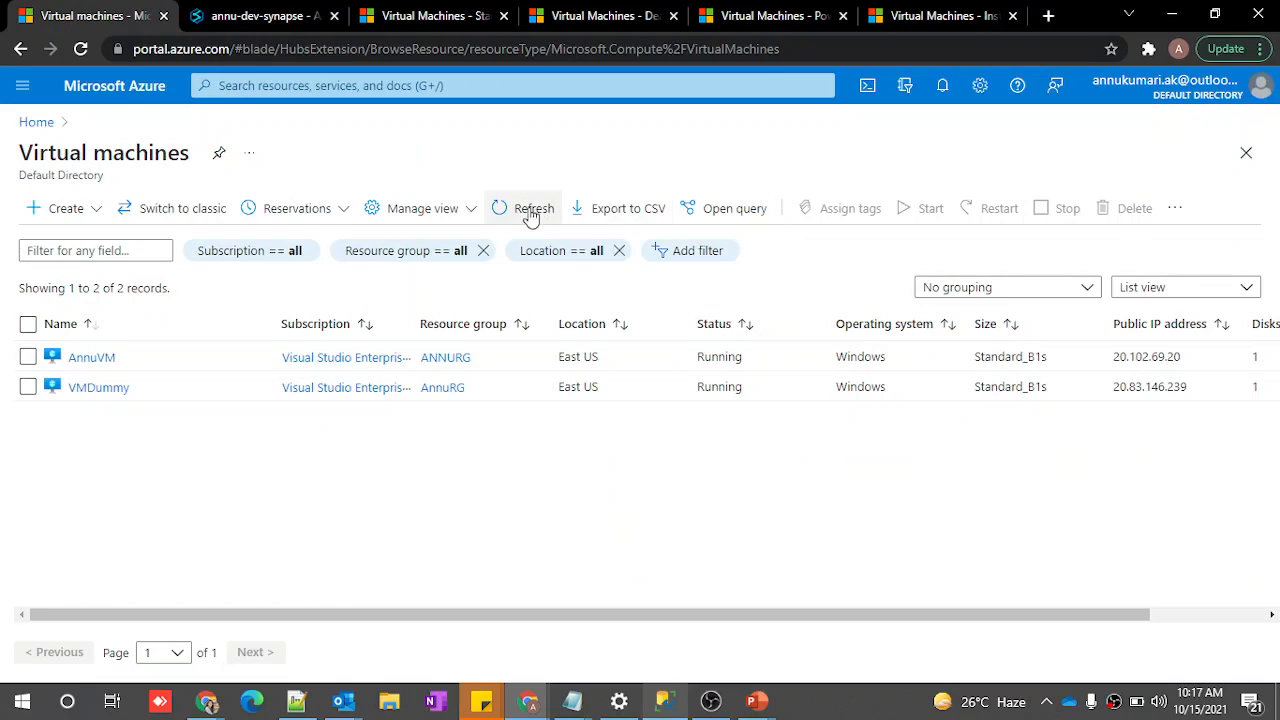
click(505, 210)
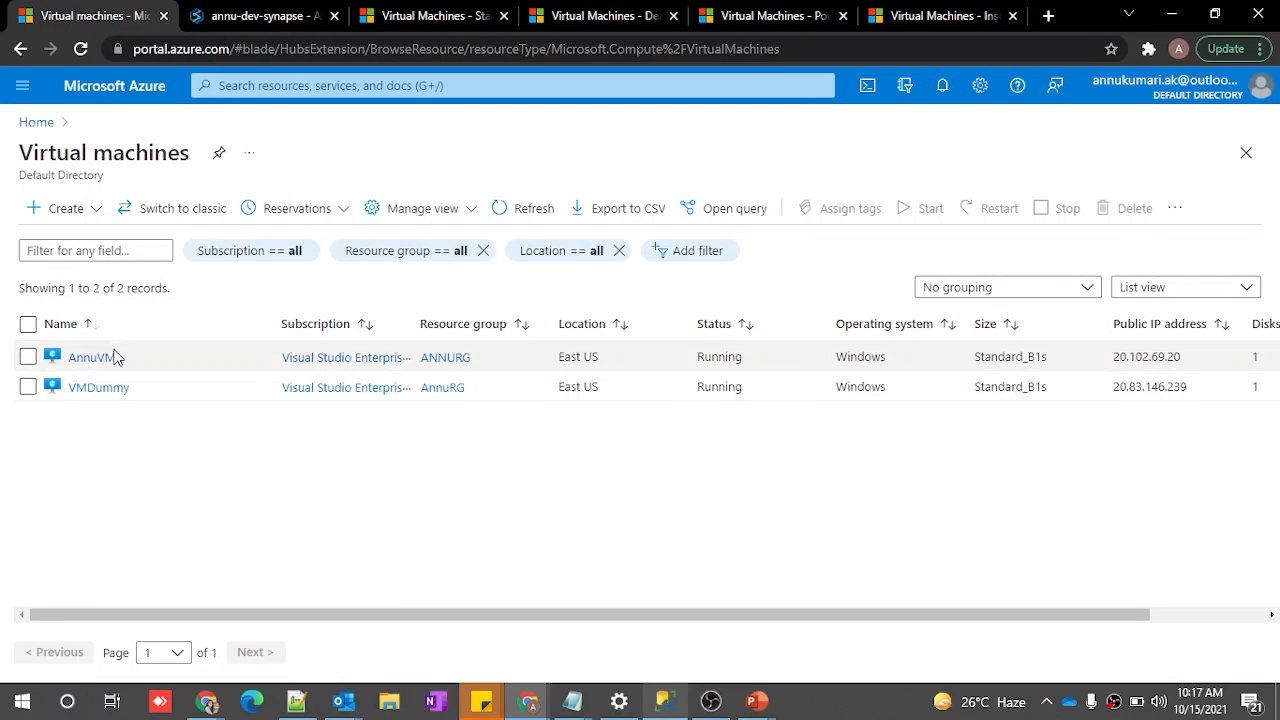
click(244, 12)
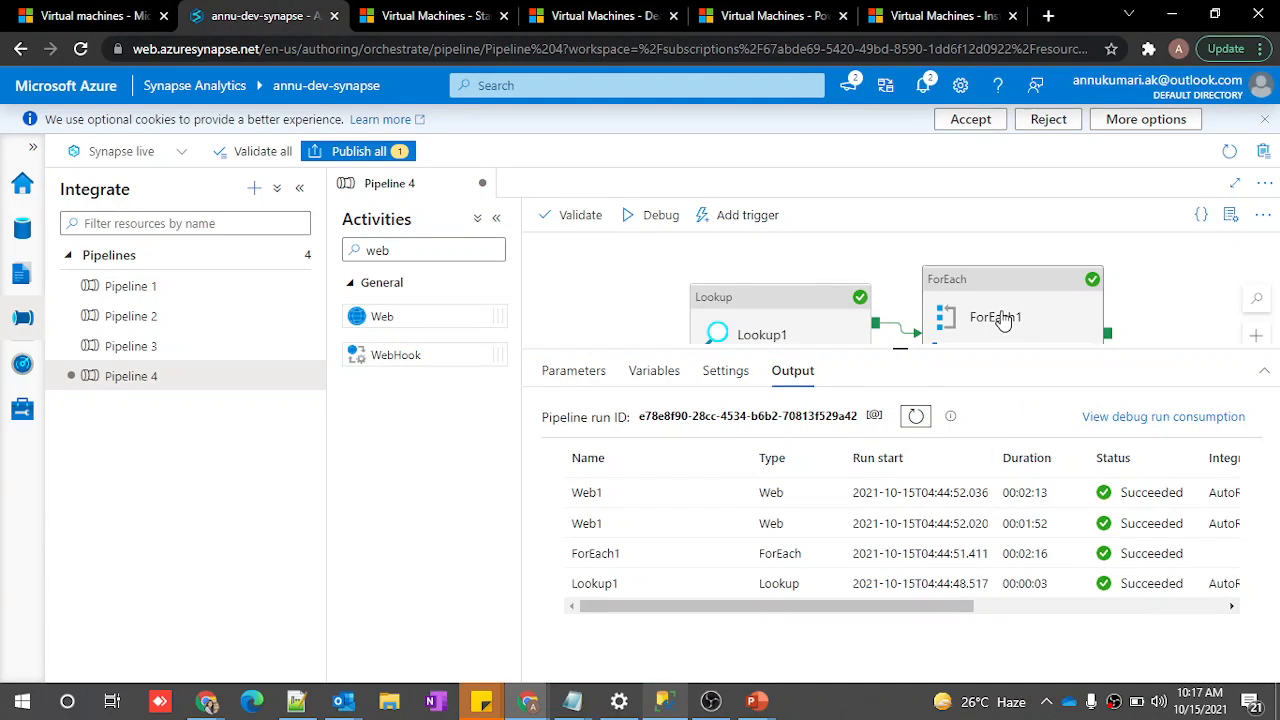
Switch to SQL Server Management Studio, rerun the select query on test.VM_StartStop, and check the Status column for both VM rows
scroll(980, 320, down, 1)
mouse_move(670, 706)
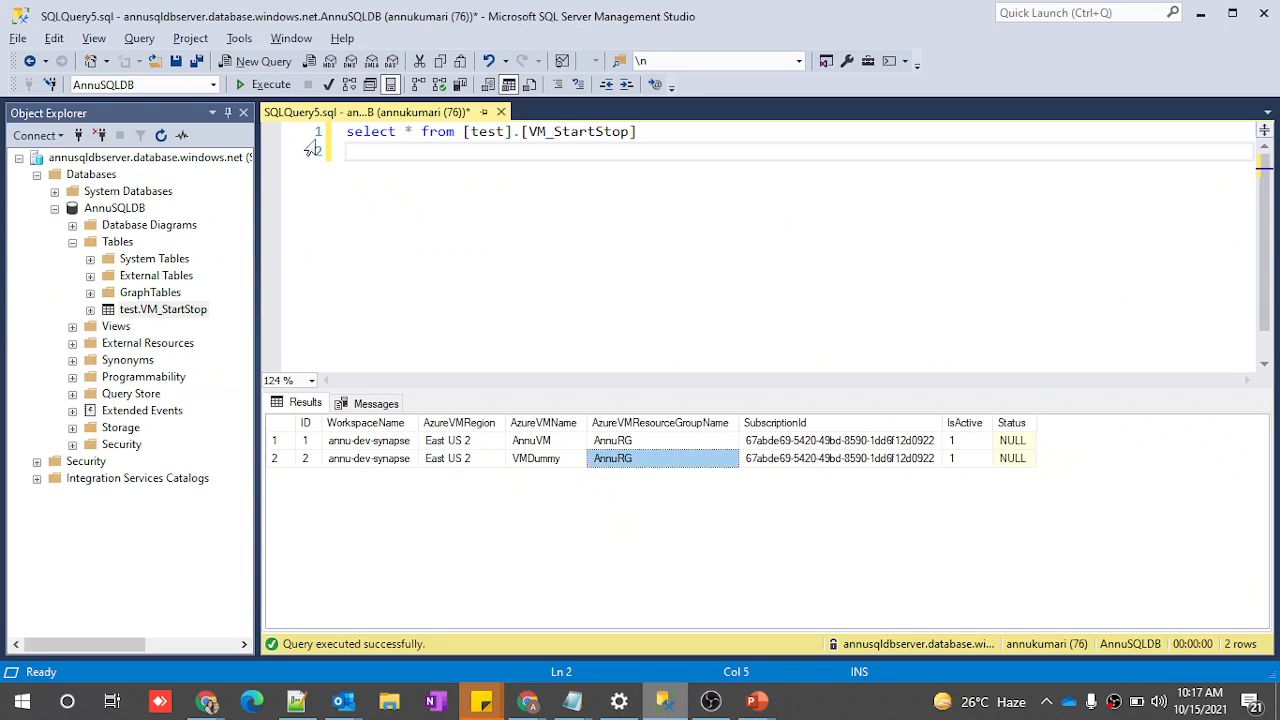
click(312, 135)
click(265, 84)
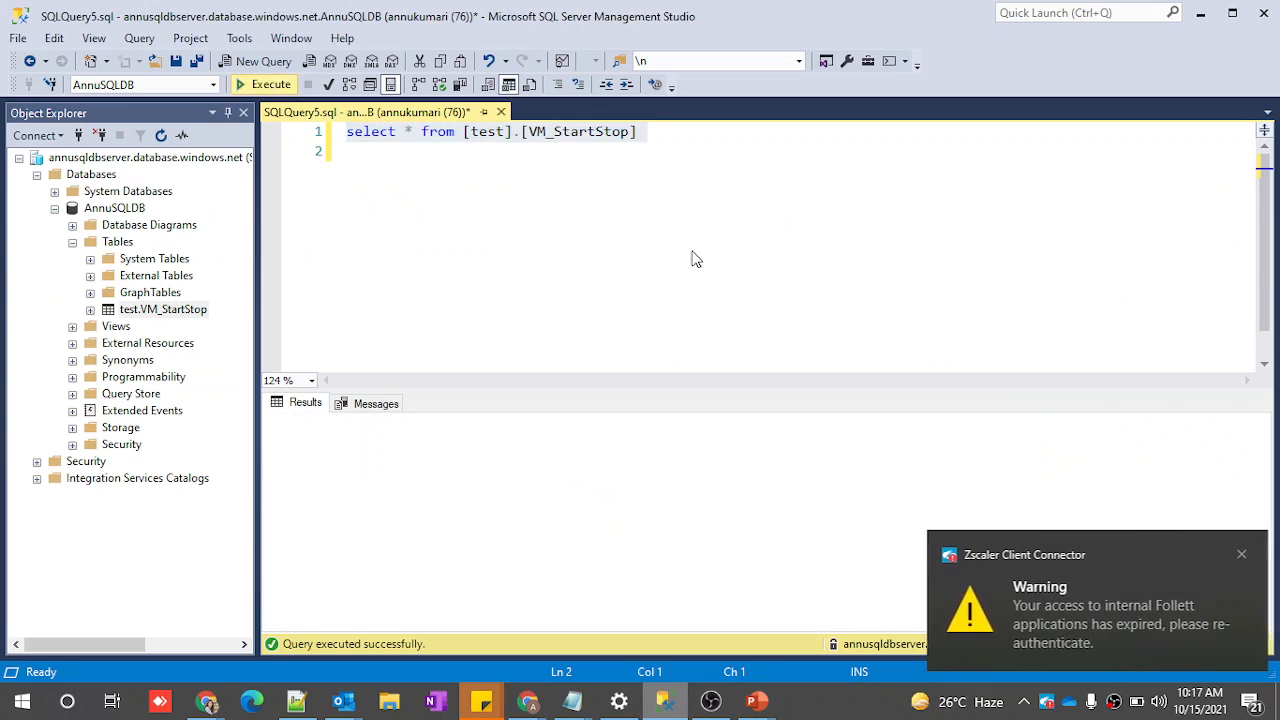
click(1241, 554)
click(276, 441)
key(alt+Tab)
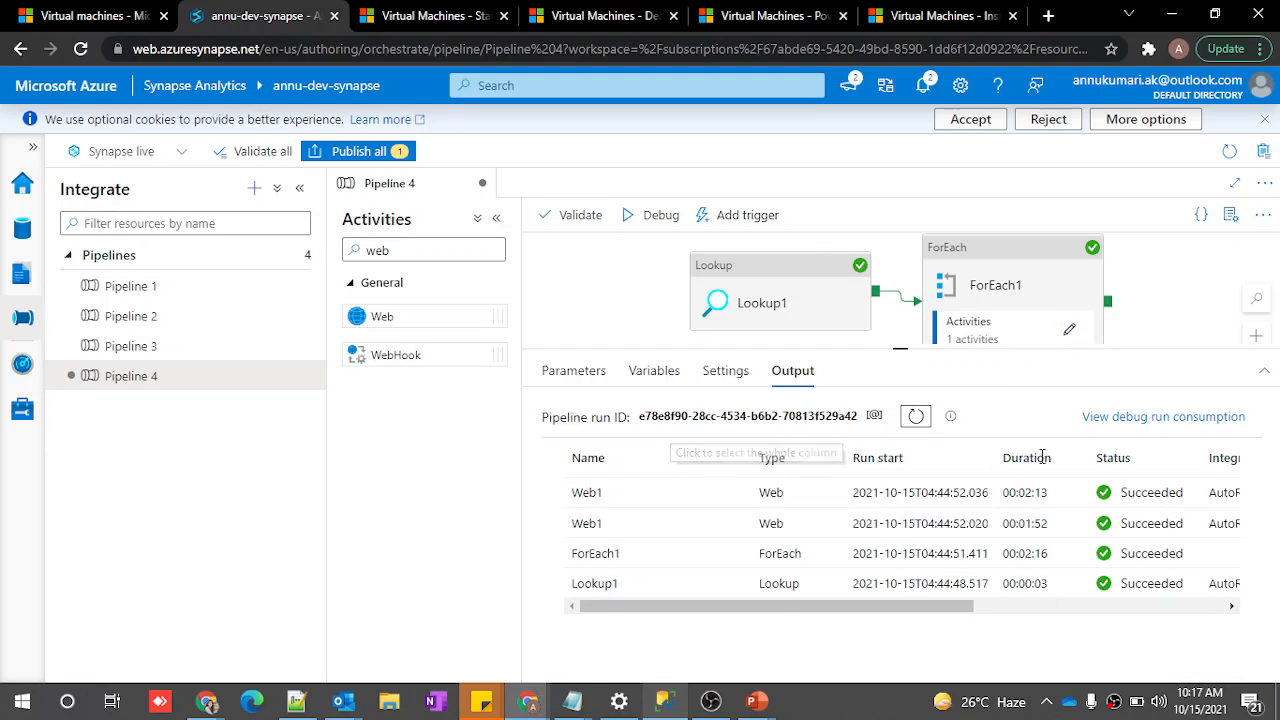
key(alt+Tab)
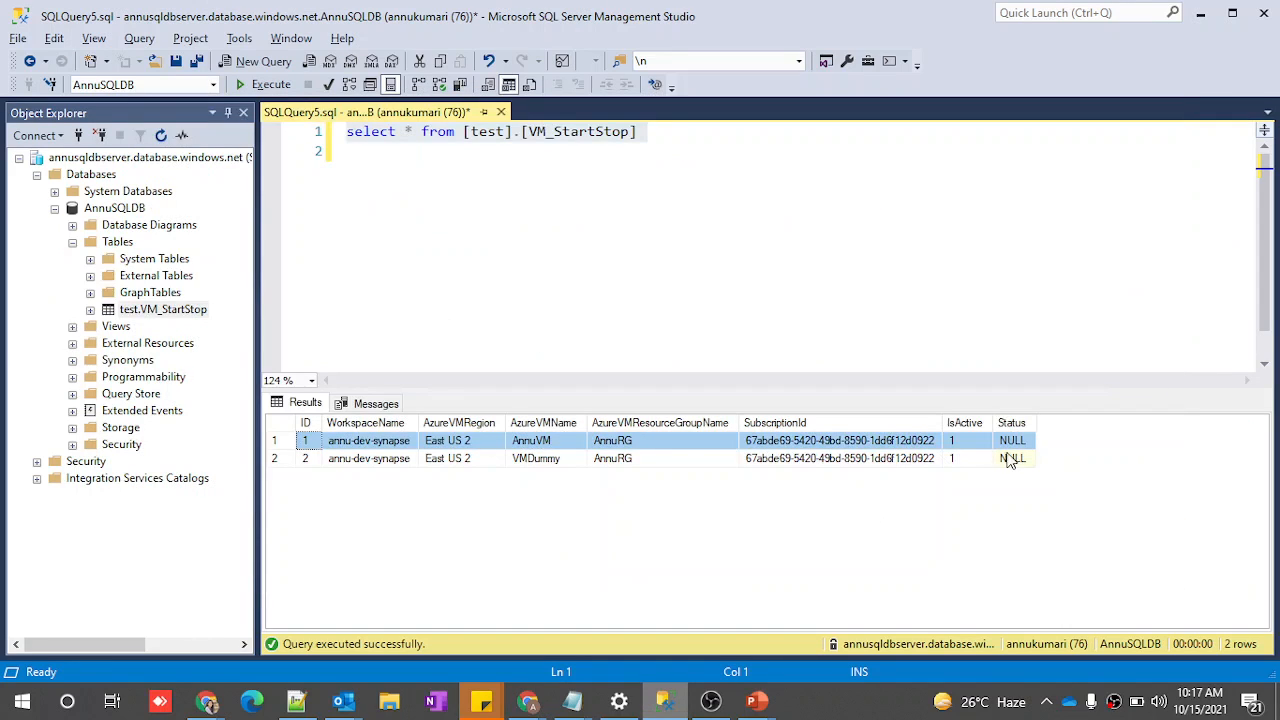
Return to the browser, check both VMs' status in the Azure portal, and open the Virtual Machines - Instance View REST API reference
key(alt+Tab)
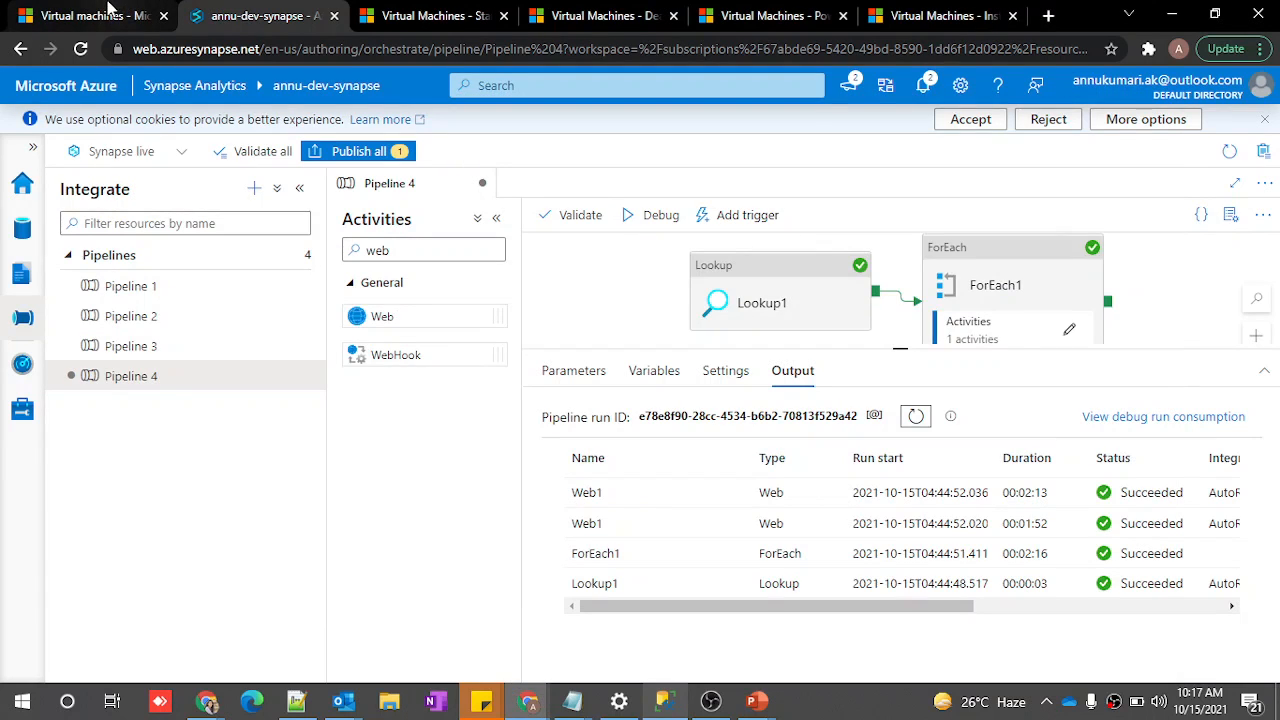
click(107, 4)
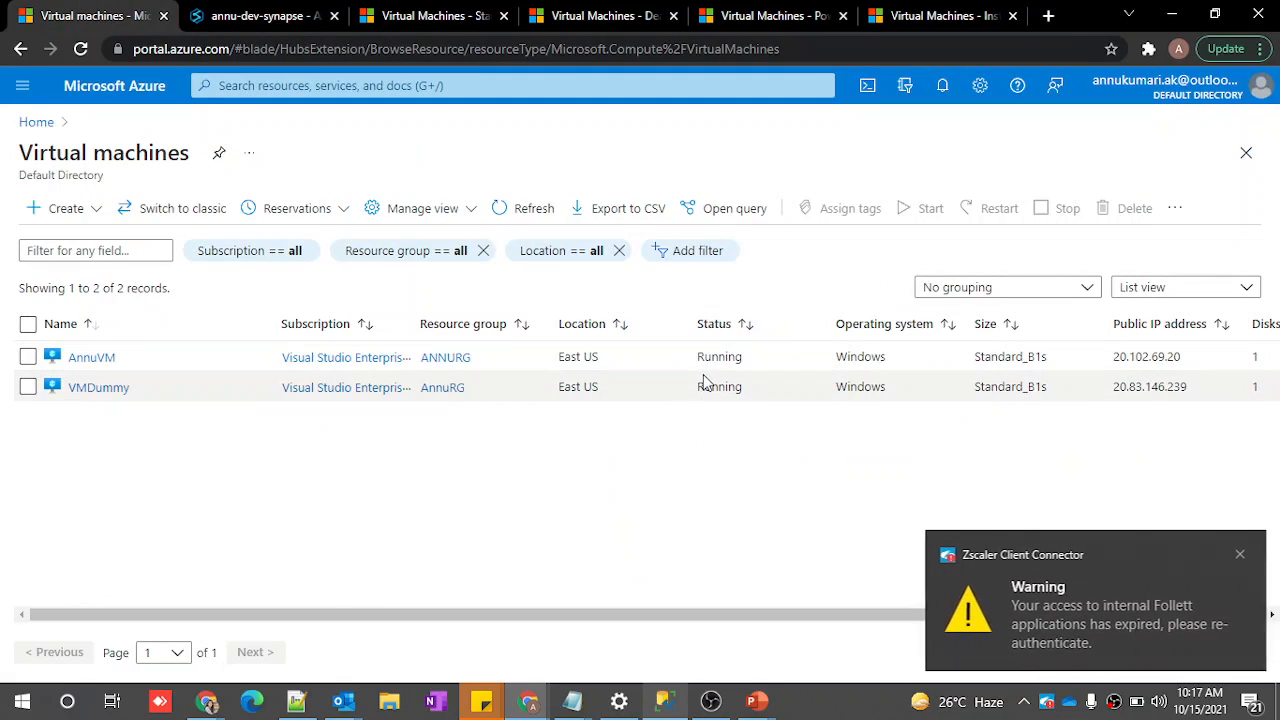
click(1238, 554)
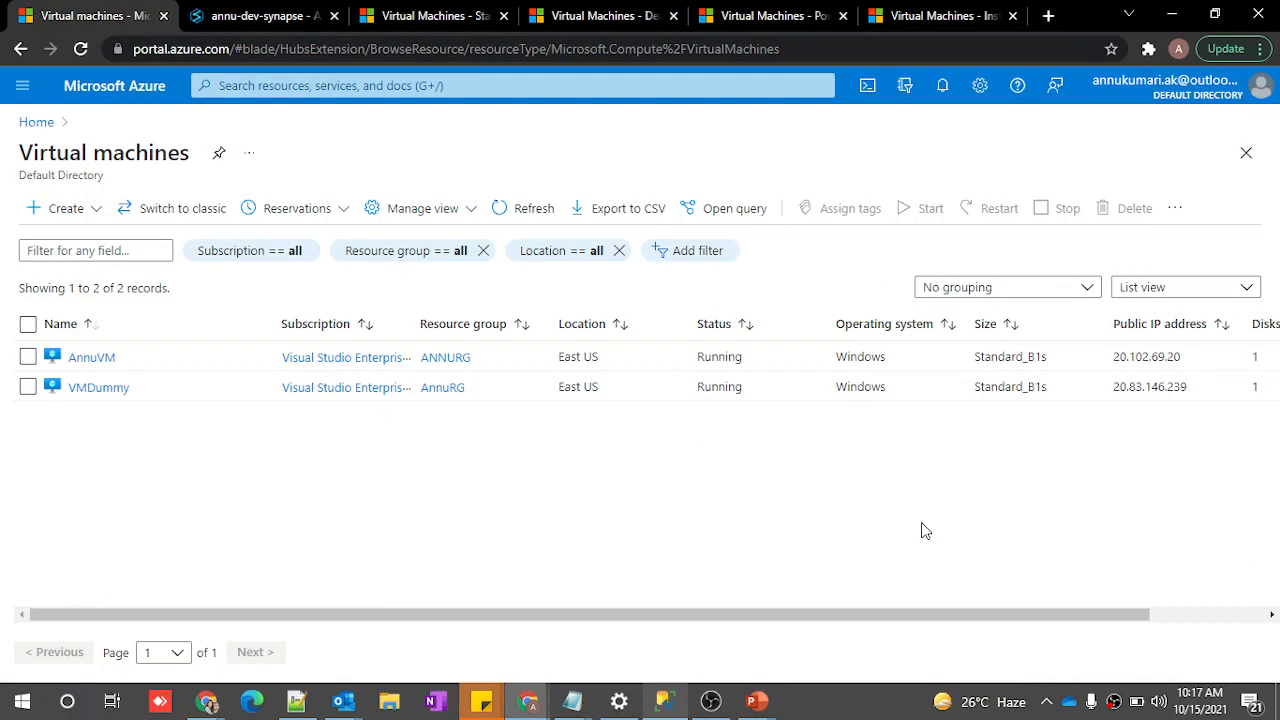
key(alt+Tab)
key(alt+Tab)
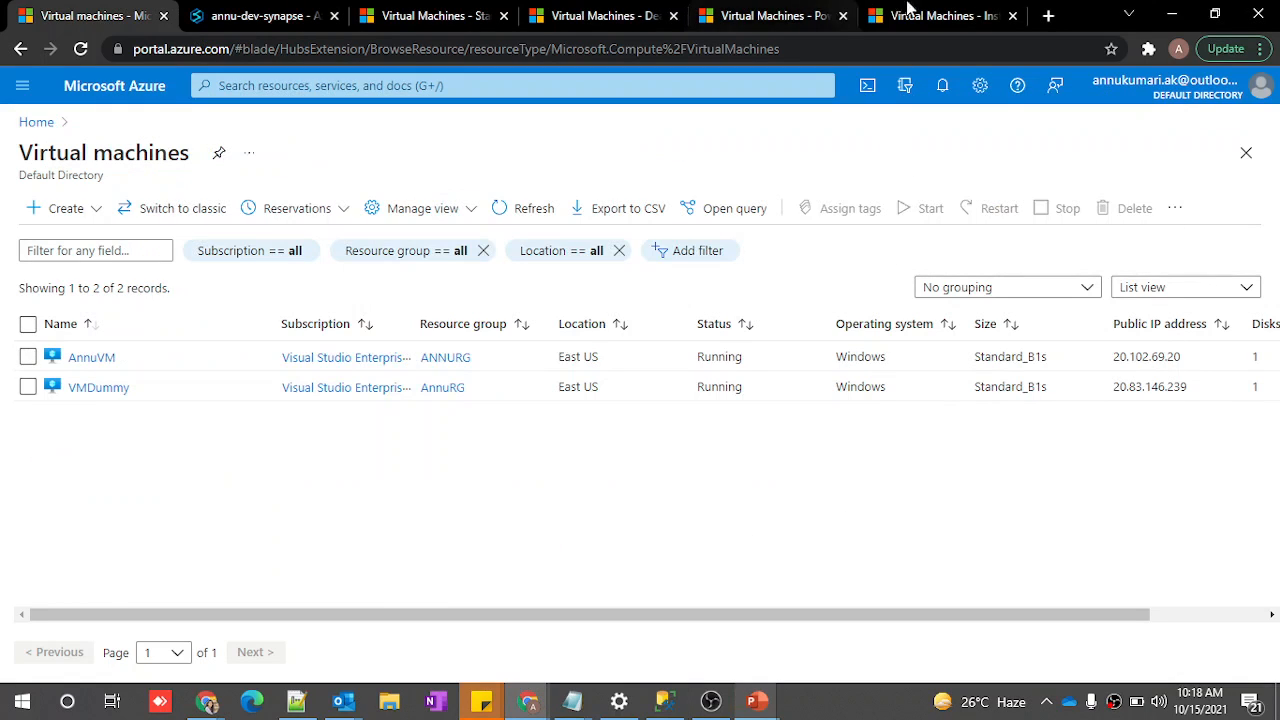
click(915, 17)
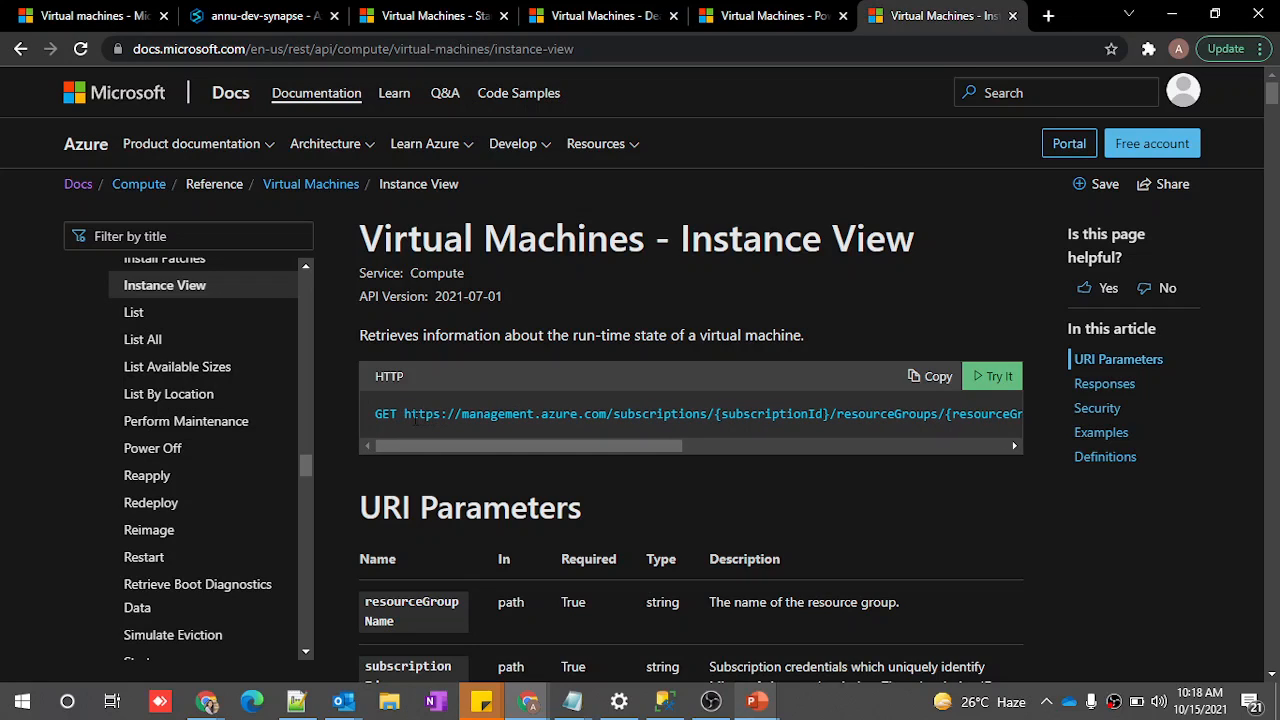
Examine the Instance View request URL, its instanceView segment and the description of what the call retrieves
scroll(644, 438, right, 5)
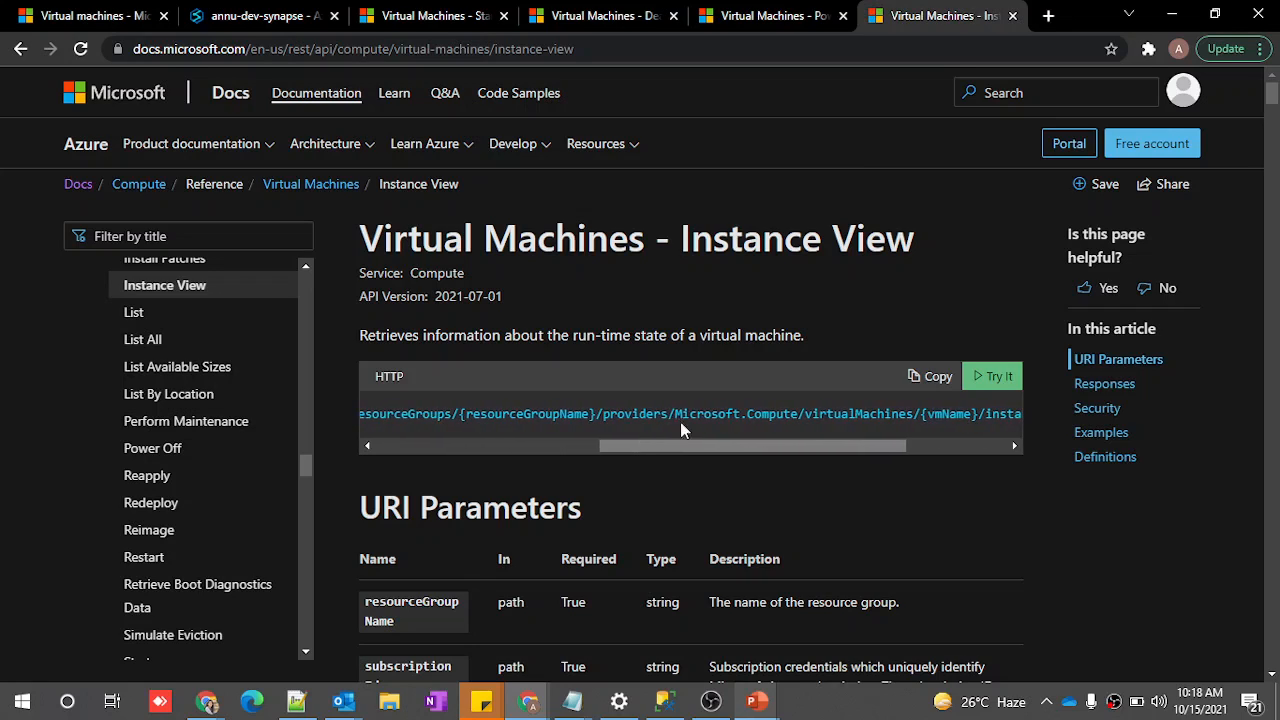
scroll(711, 421, right, 5)
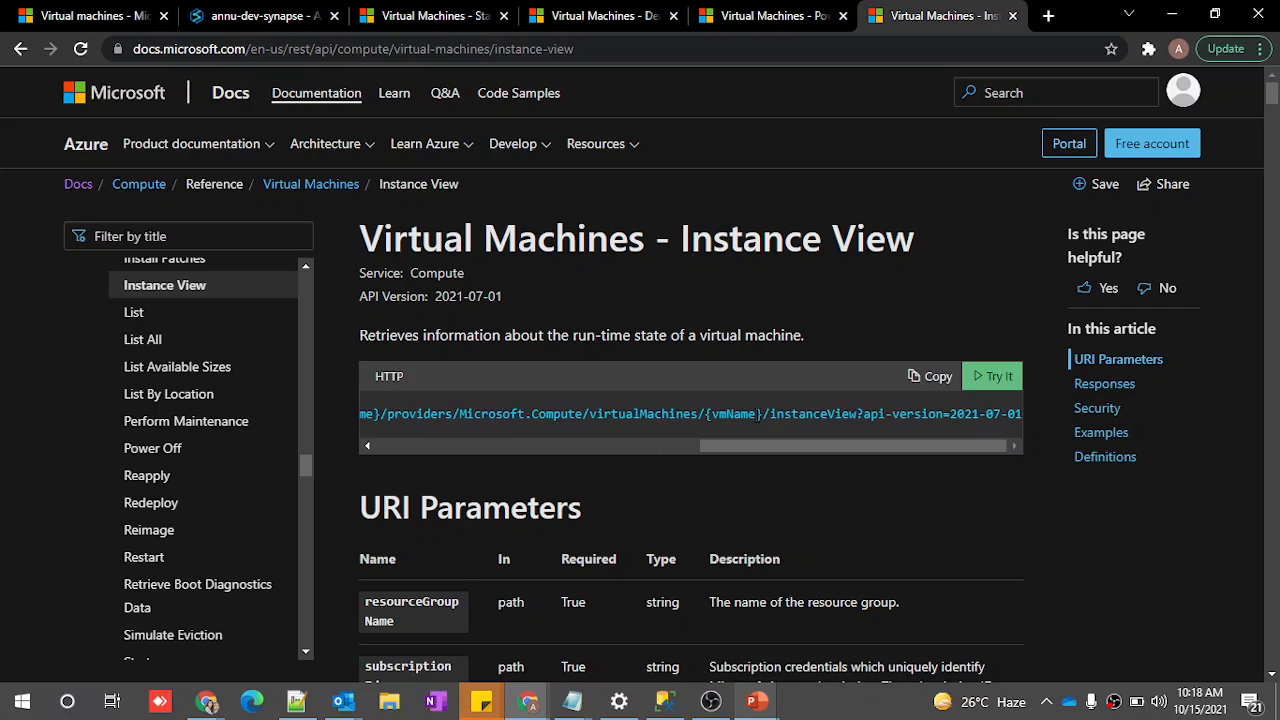
double_click(790, 413)
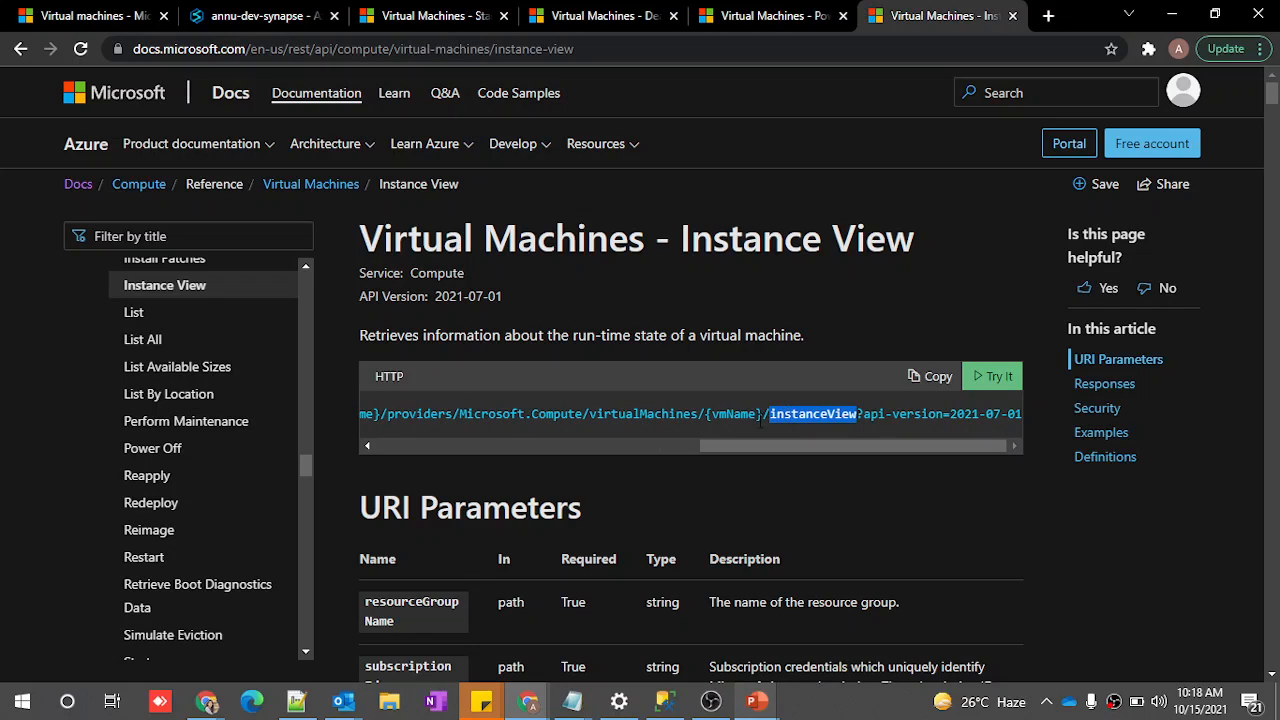
drag(360, 337, 640, 352)
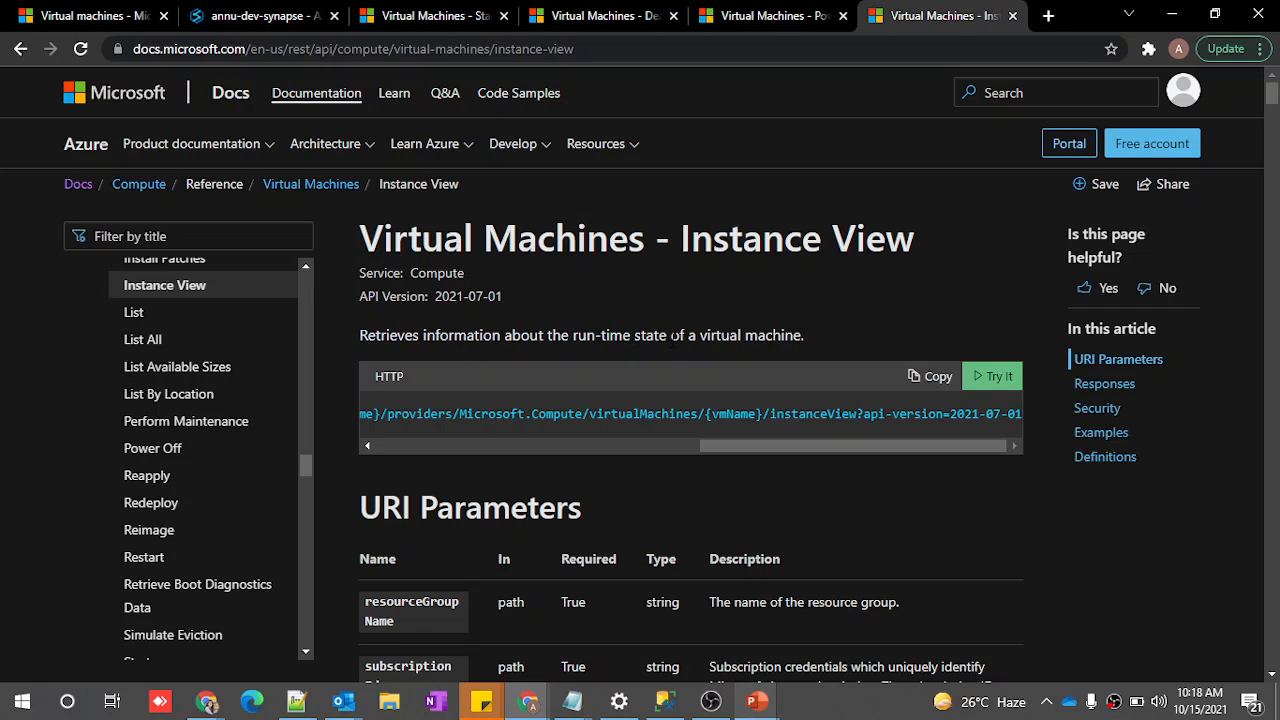
drag(745, 337, 794, 337)
click(833, 331)
Check the status of both virtual machines in the Azure portal
click(82, 18)
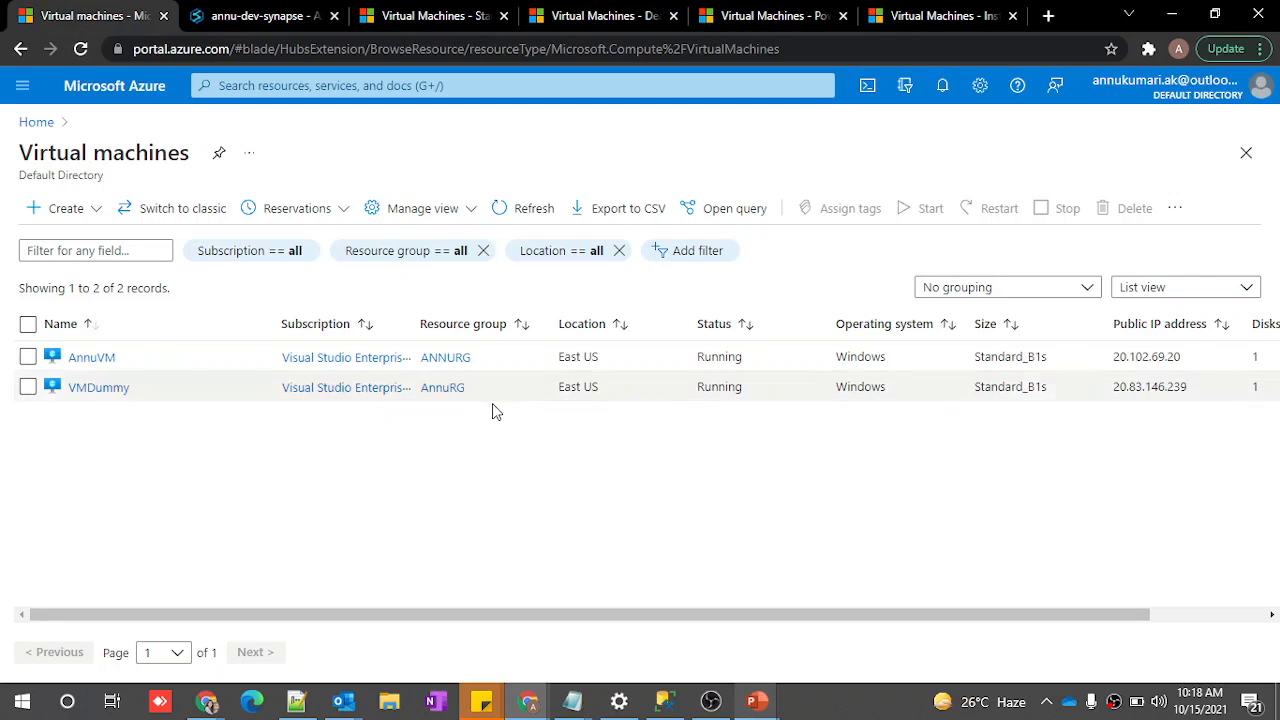
drag(698, 357, 747, 357)
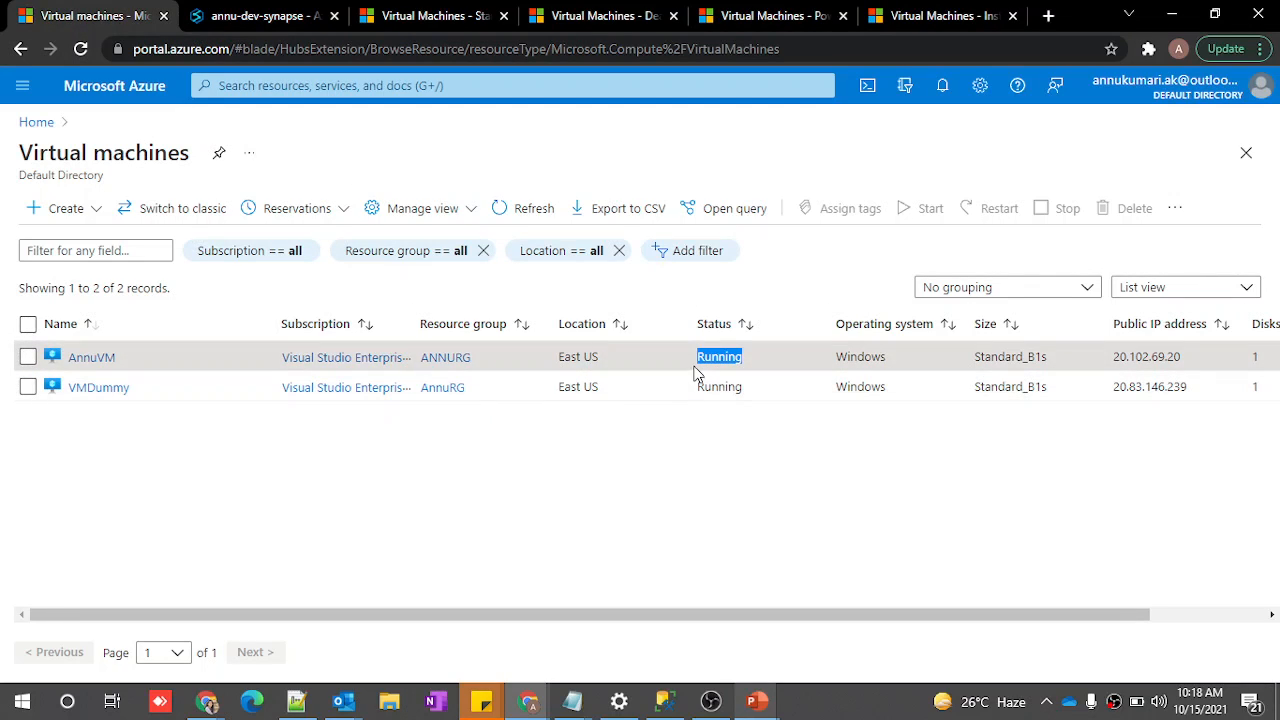
drag(697, 386, 761, 394)
click(737, 446)
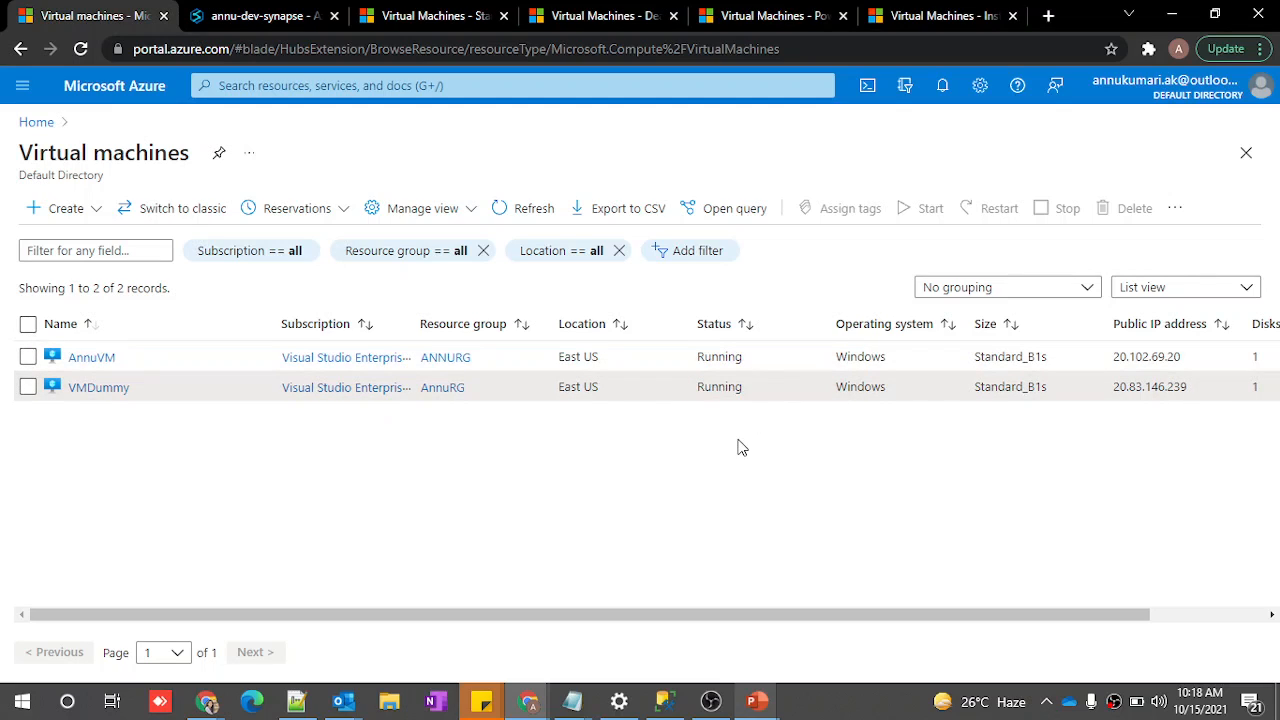
Copy the instanceView segment from the documented request URL and return to the Synapse pipeline
click(923, 14)
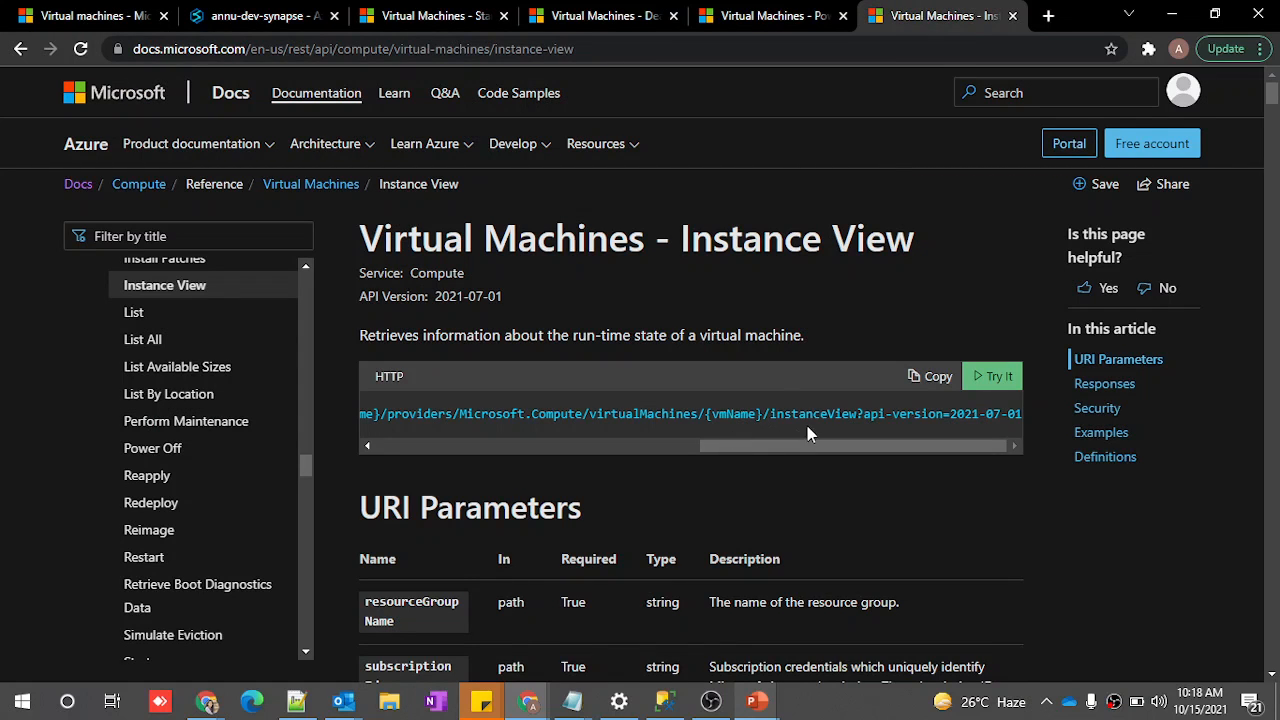
double_click(779, 414)
click(318, 12)
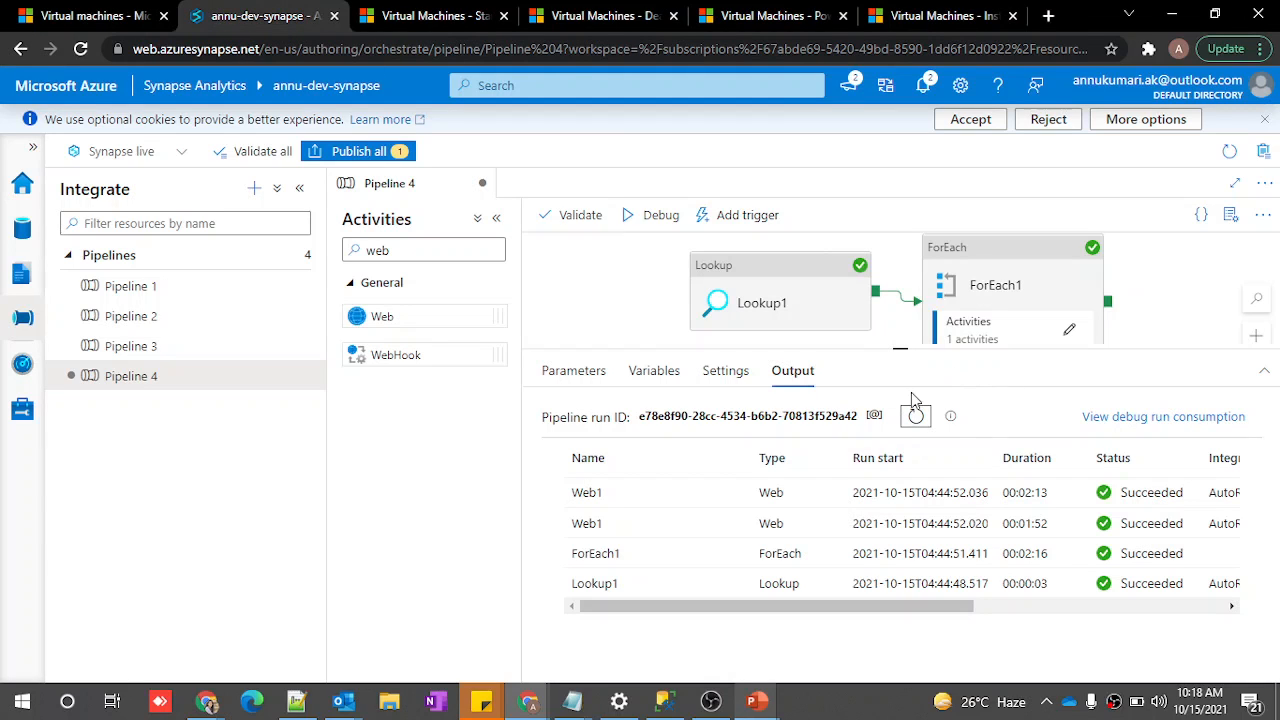
Duplicate the Web1 activity inside ForEach1 and connect Web1's success output to the copy
click(1069, 329)
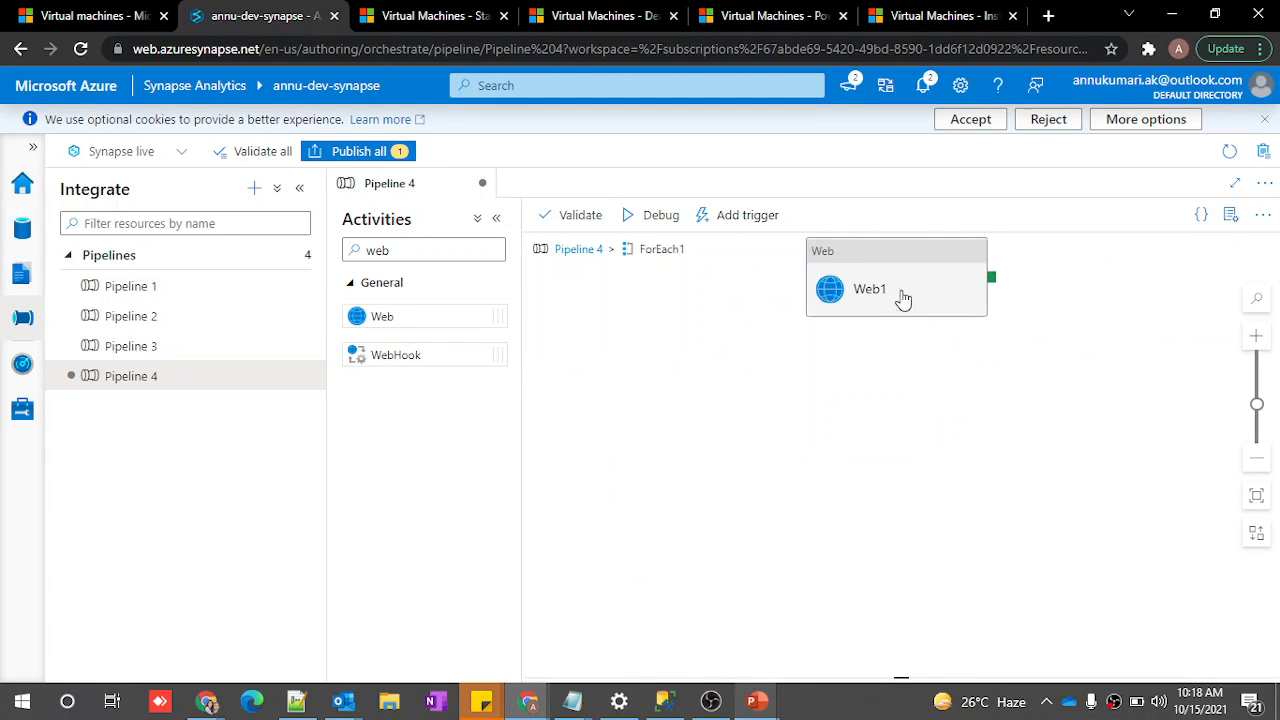
click(908, 304)
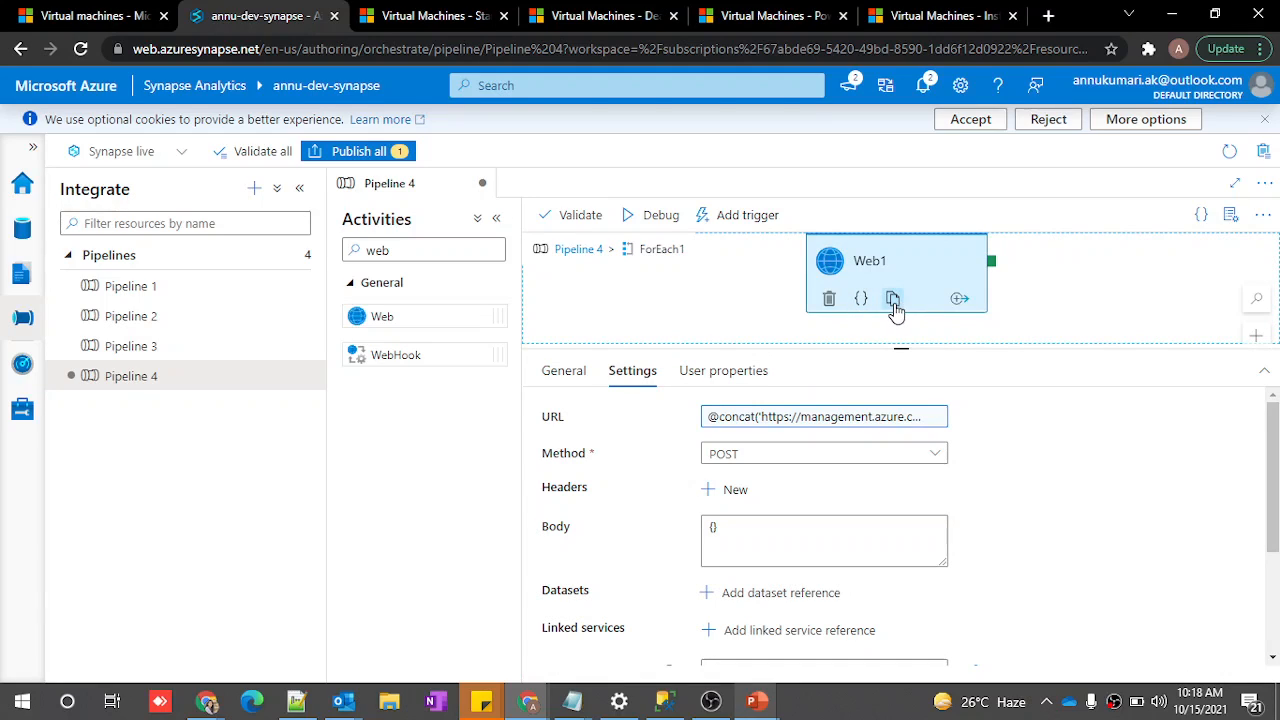
click(893, 299)
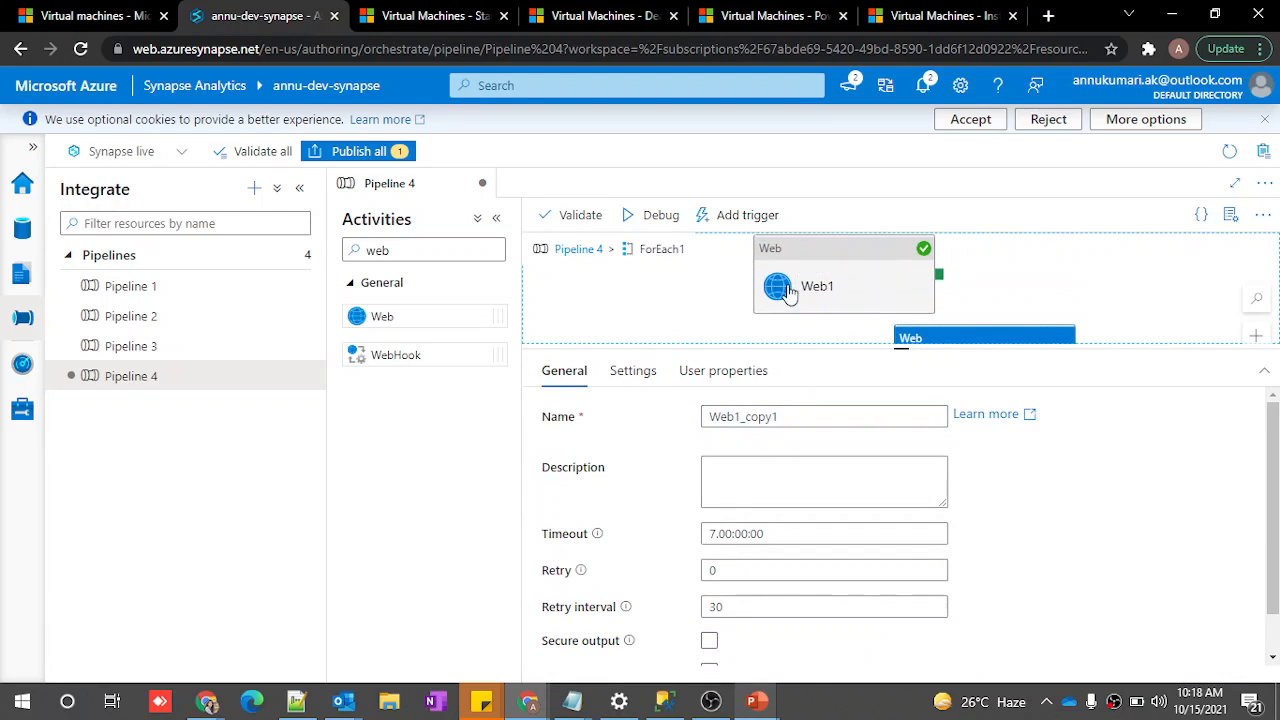
drag(901, 346, 903, 446)
drag(946, 376, 1026, 292)
drag(938, 278, 1020, 291)
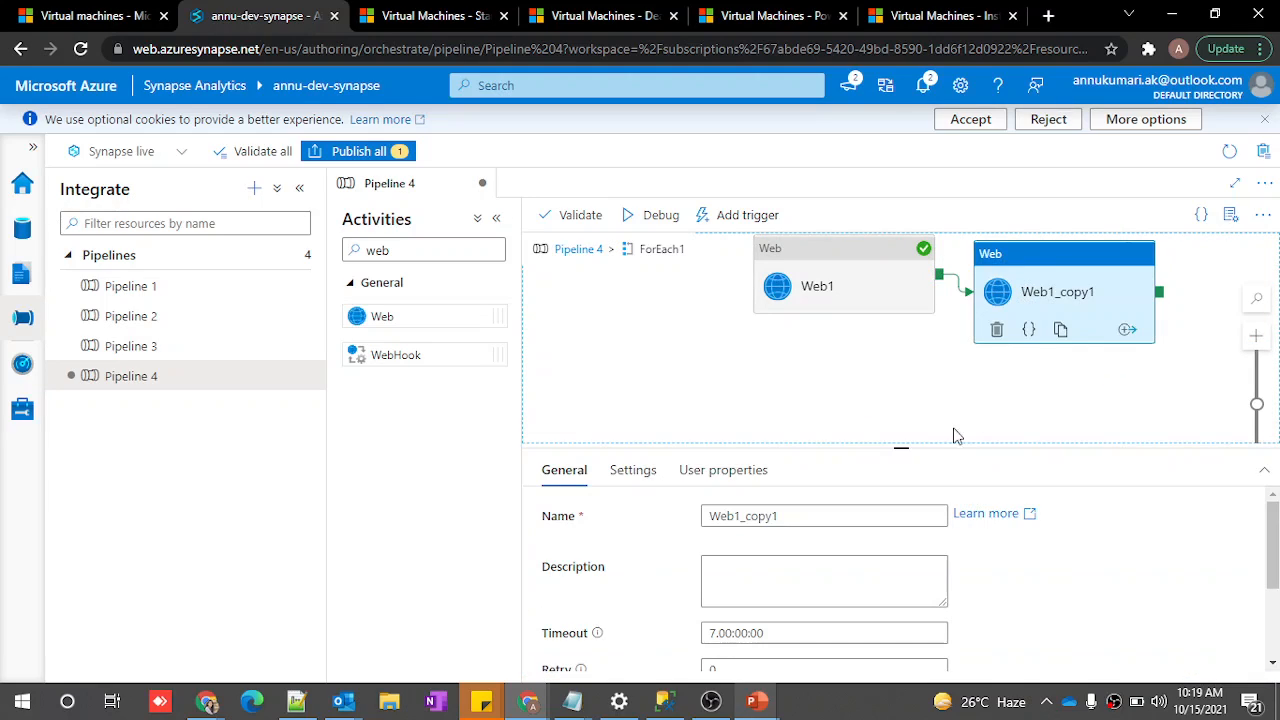
Replace the Command parameter in the copied Web activity's URL expression with the quoted string 'instanceView'
click(633, 470)
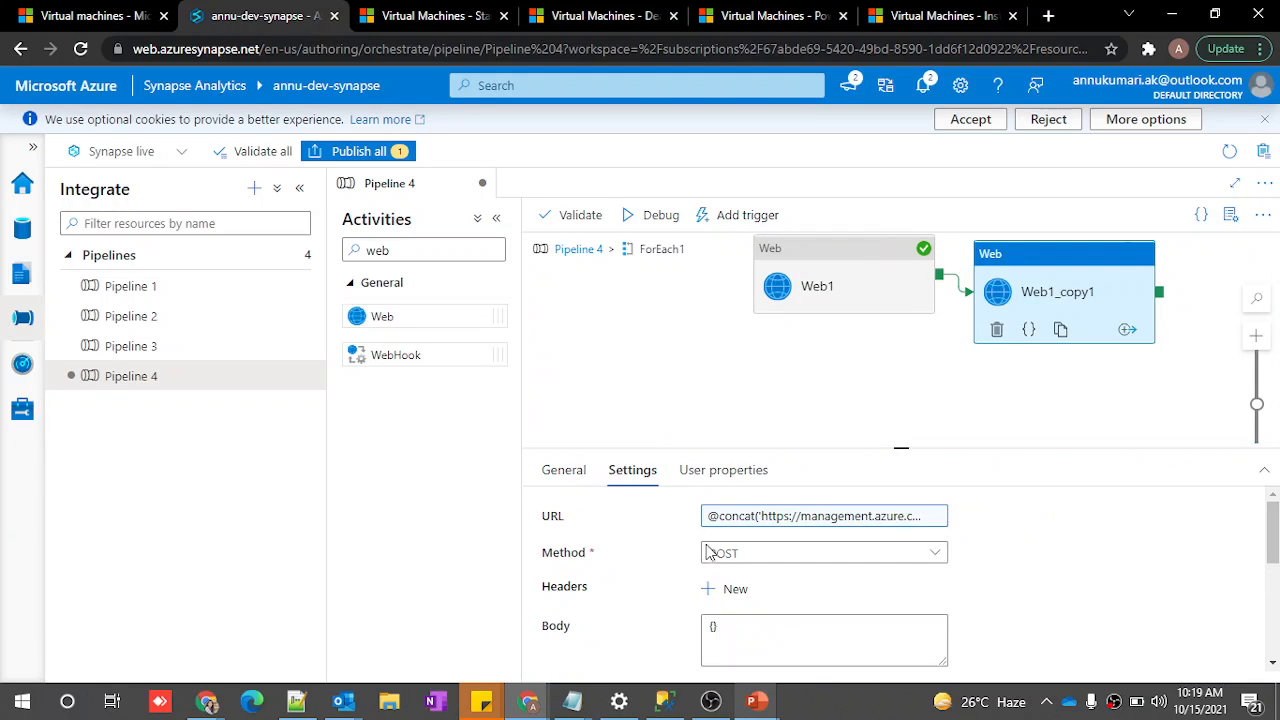
click(724, 518)
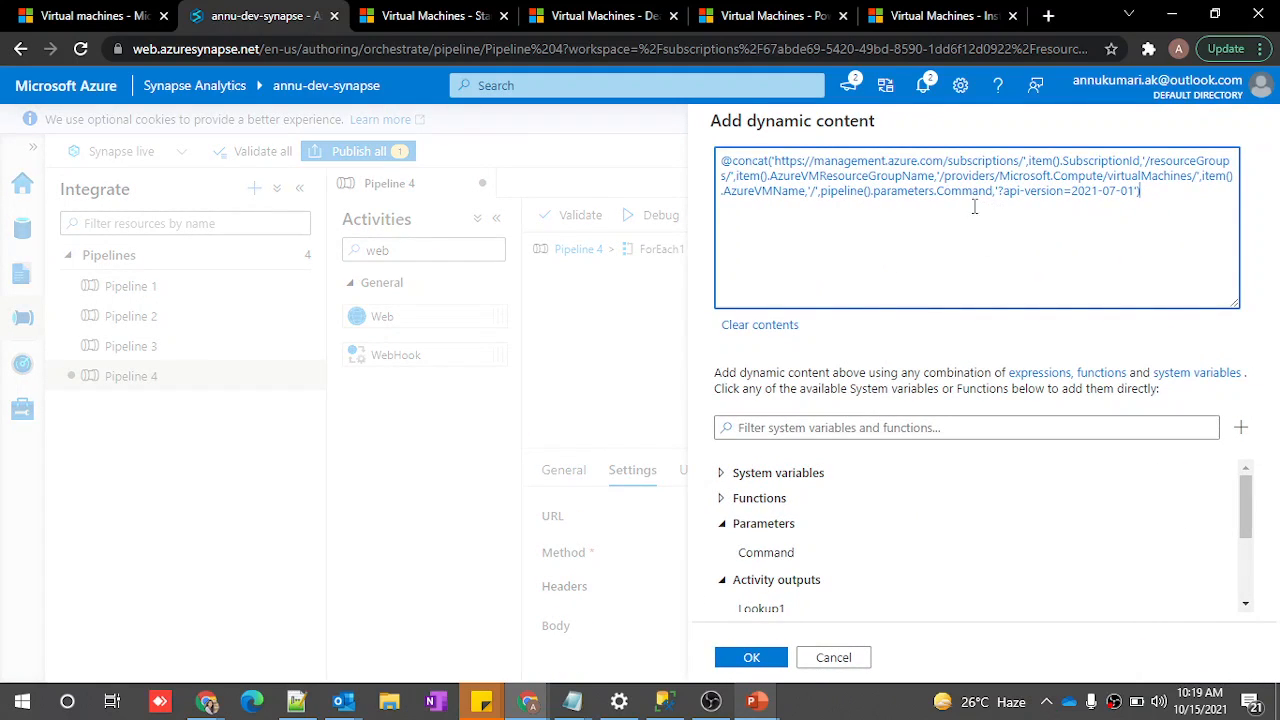
drag(821, 191, 990, 204)
text(instanceView)
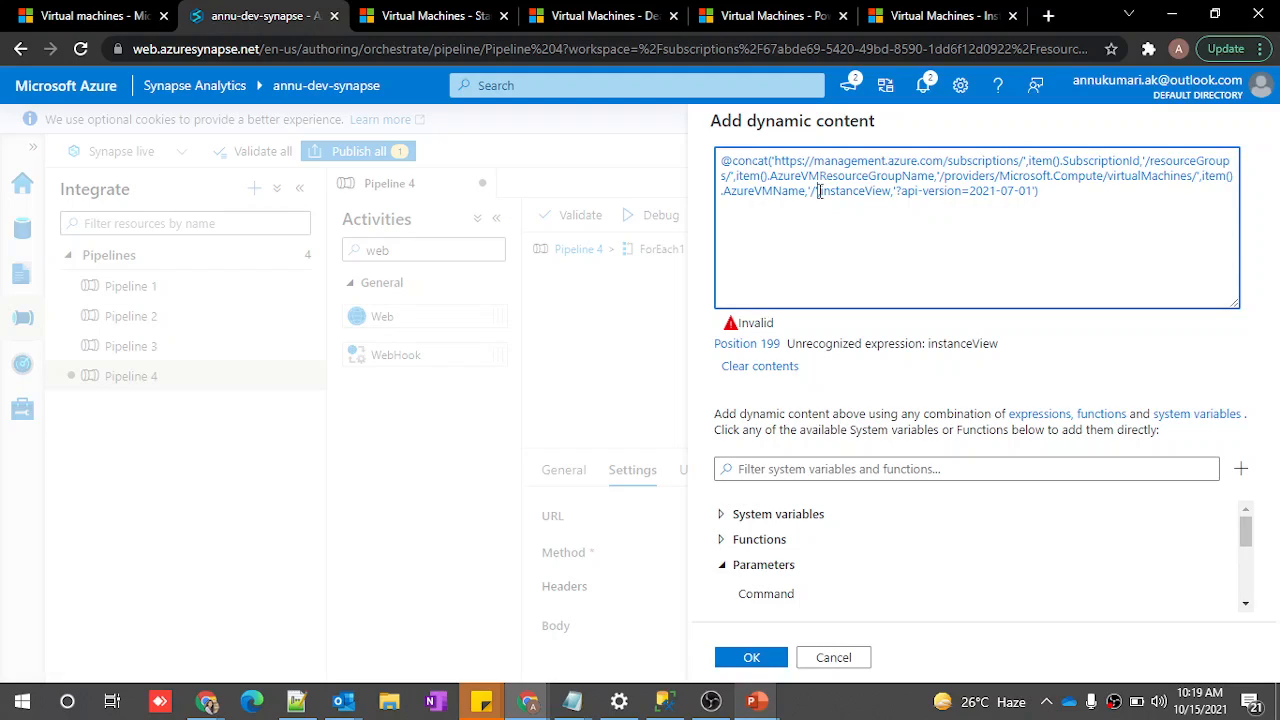
text(,)
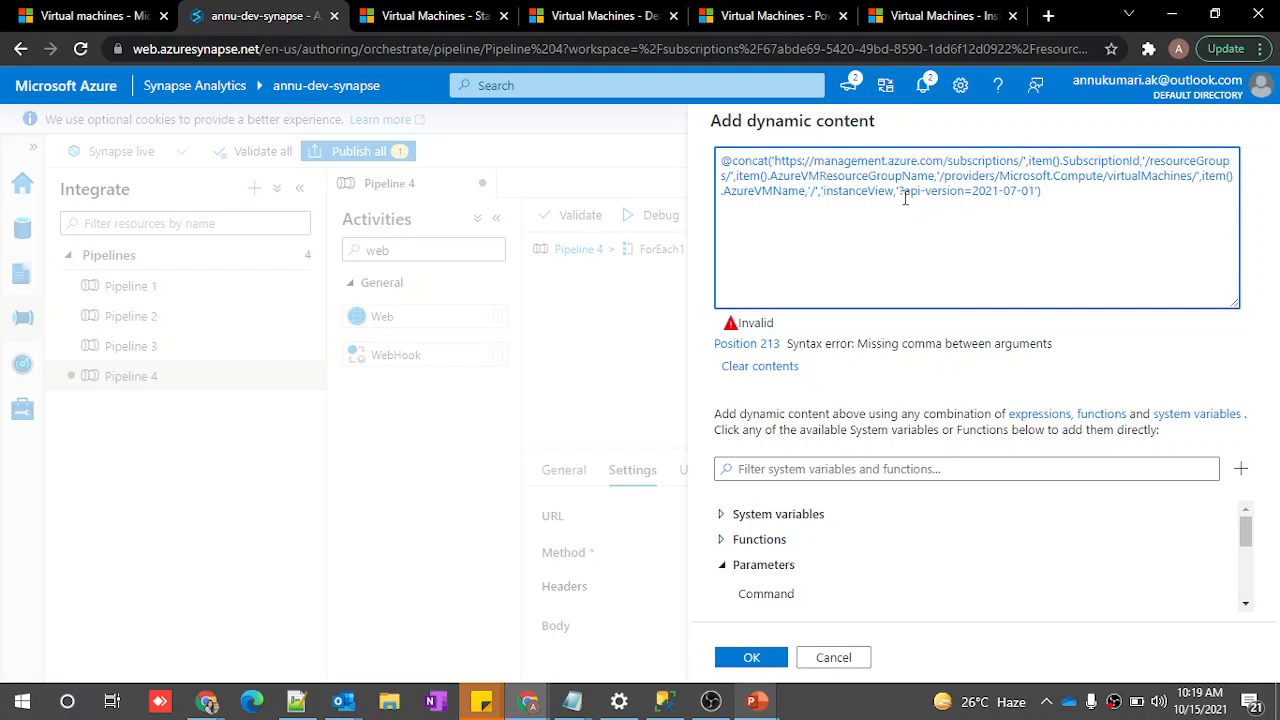
text(,)
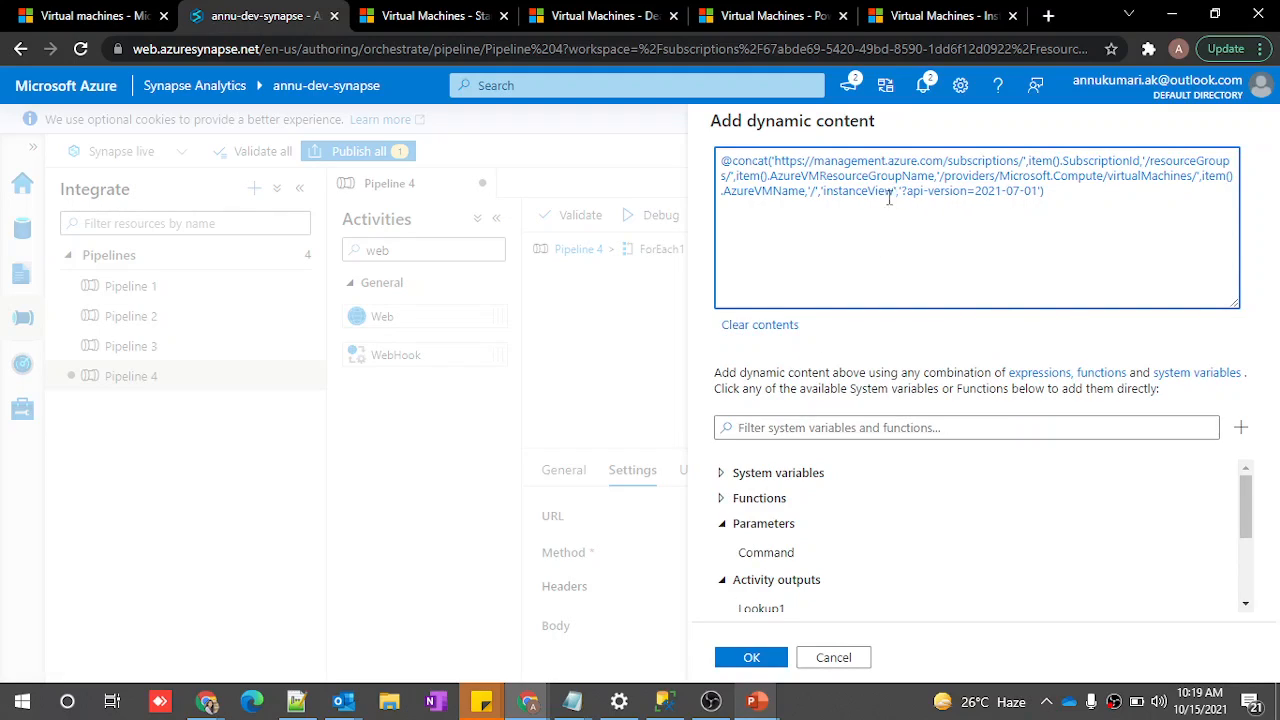
double_click(845, 192)
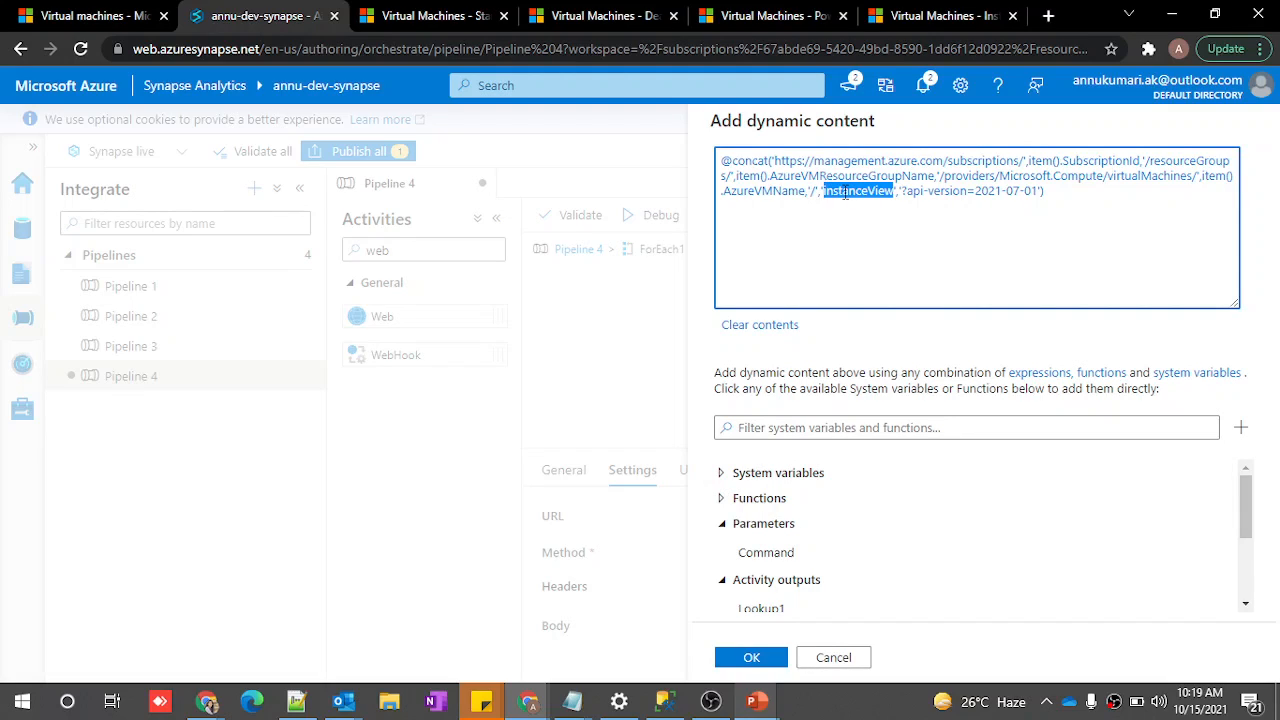
double_click(828, 192)
double_click(826, 191)
click(751, 657)
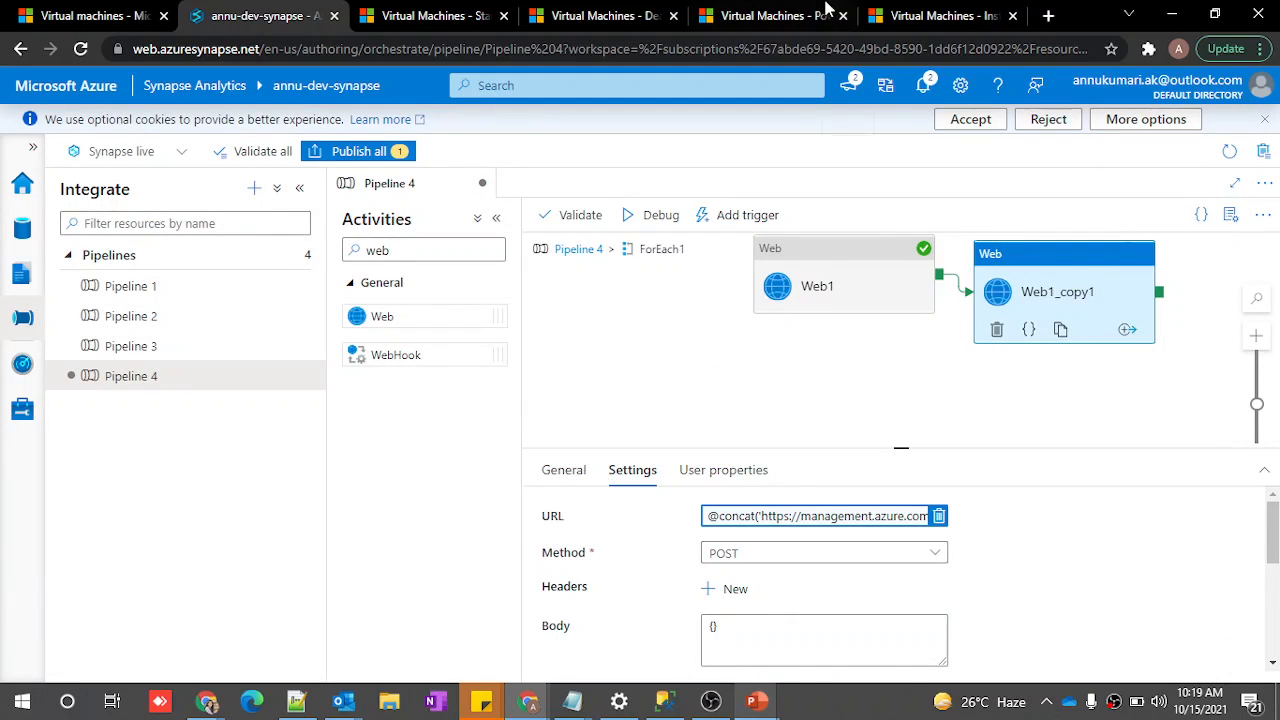
Look up the HTTP method in the Instance View documentation, set the copied Web activity's method to GET, and review its remaining settings
click(895, 14)
scroll(415, 415, left, 5)
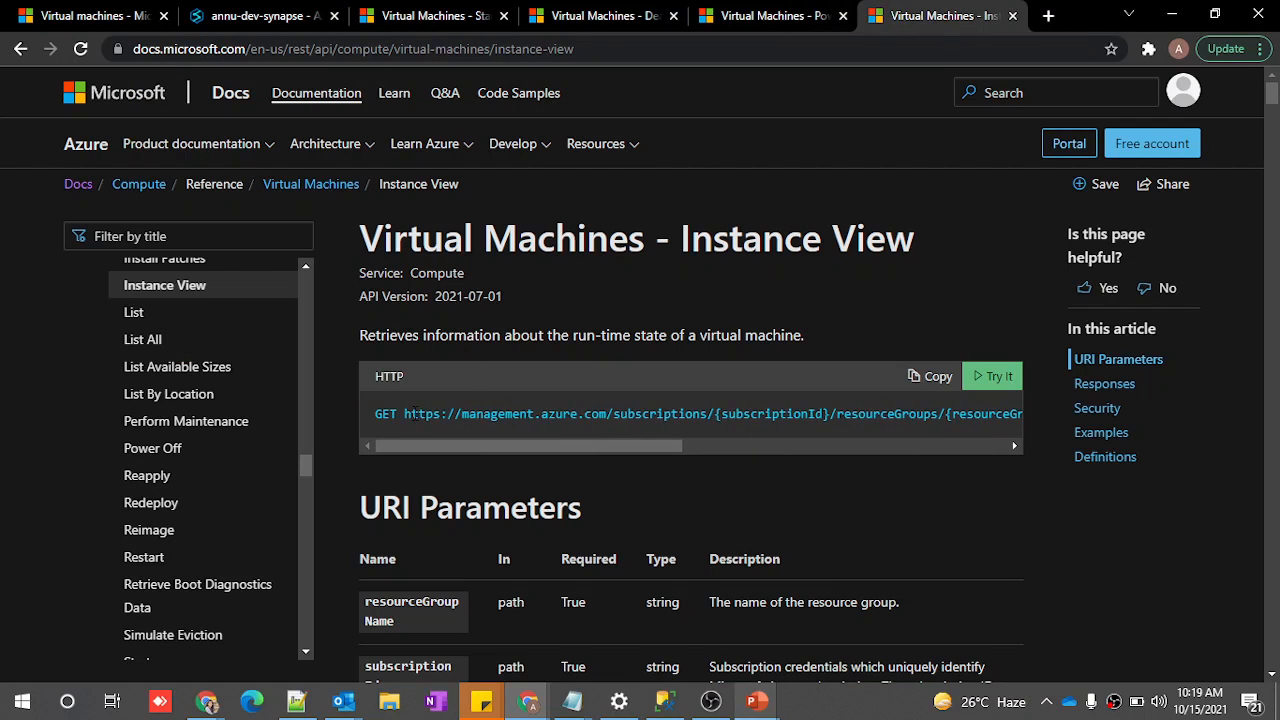
double_click(384, 414)
click(285, 15)
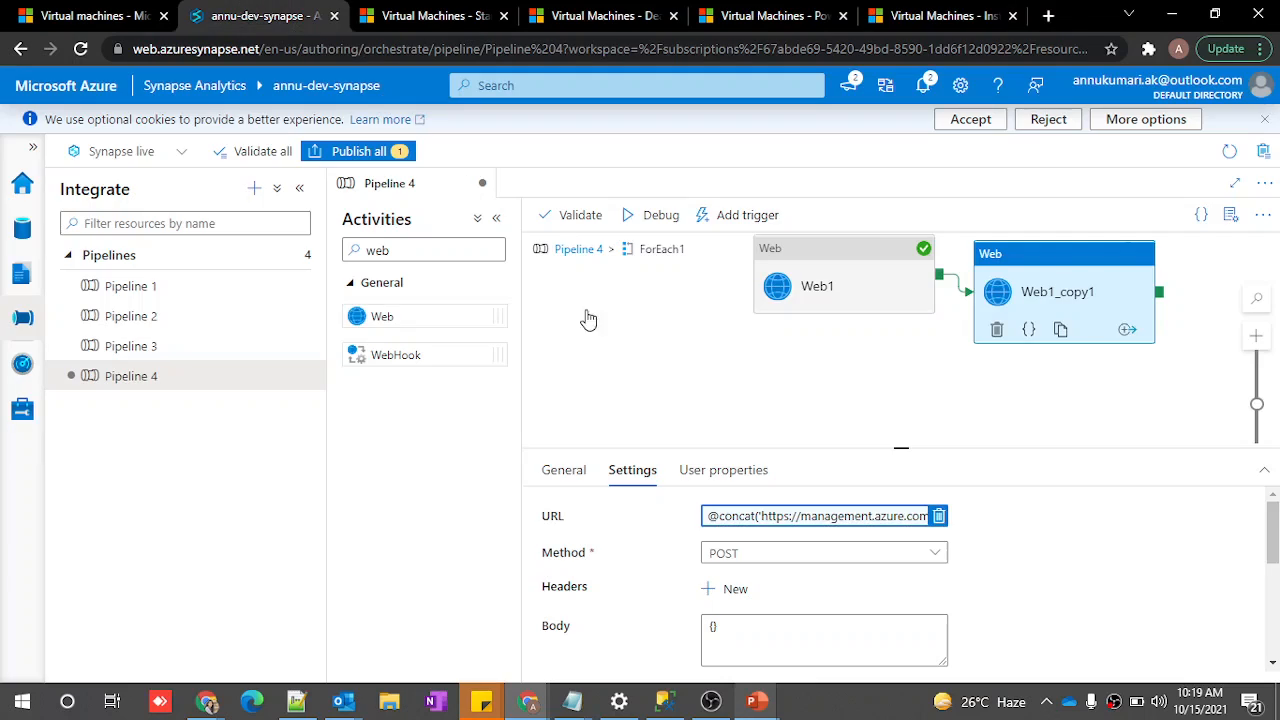
click(745, 556)
click(737, 636)
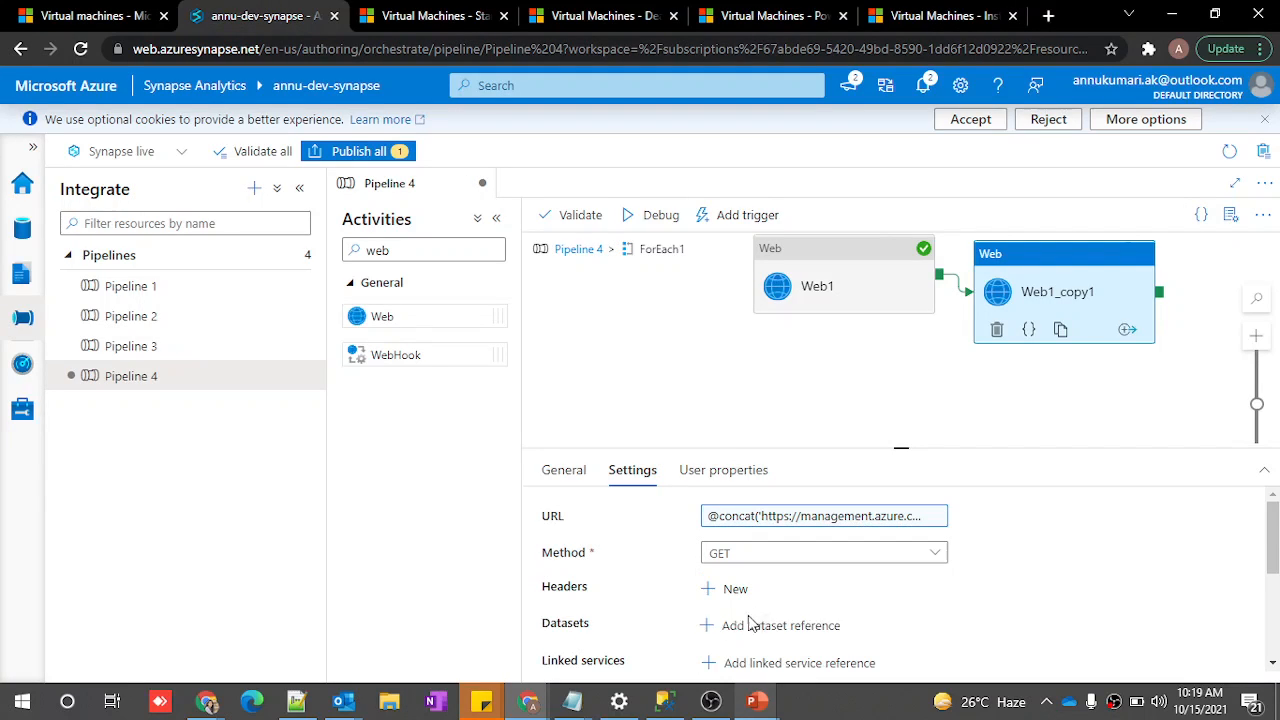
scroll(752, 612, down, 3)
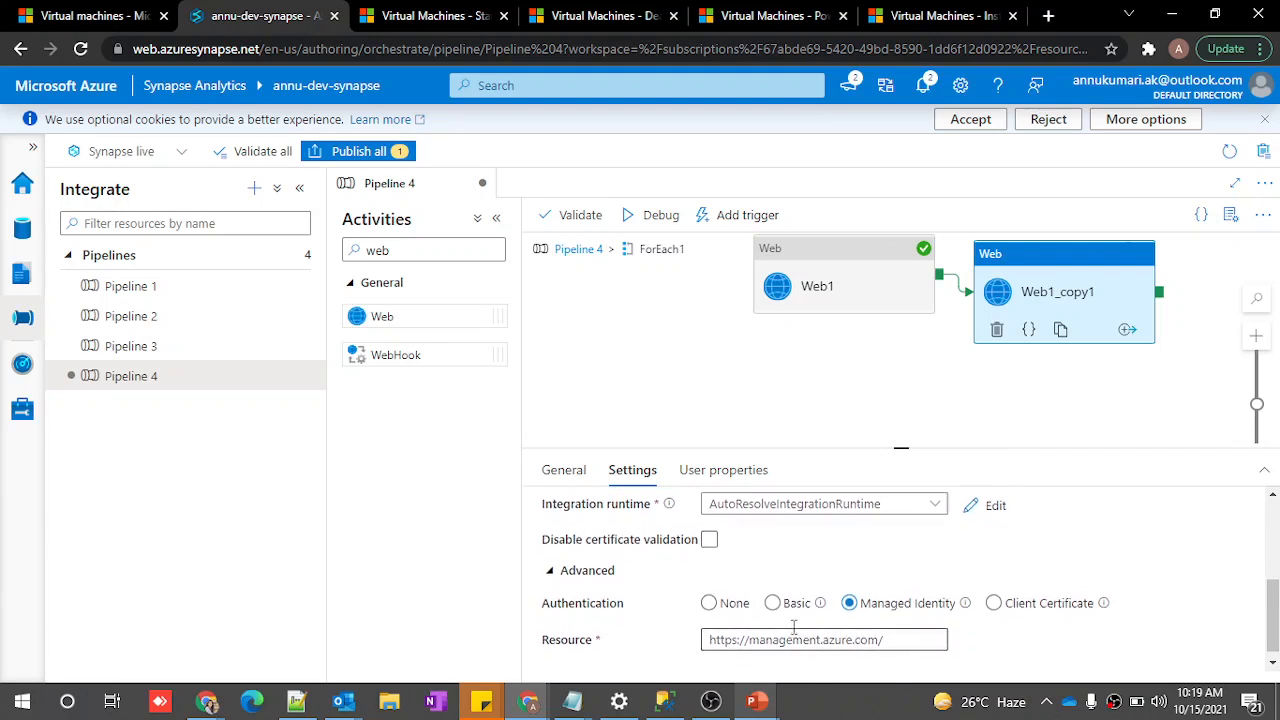
scroll(800, 632, up, 3)
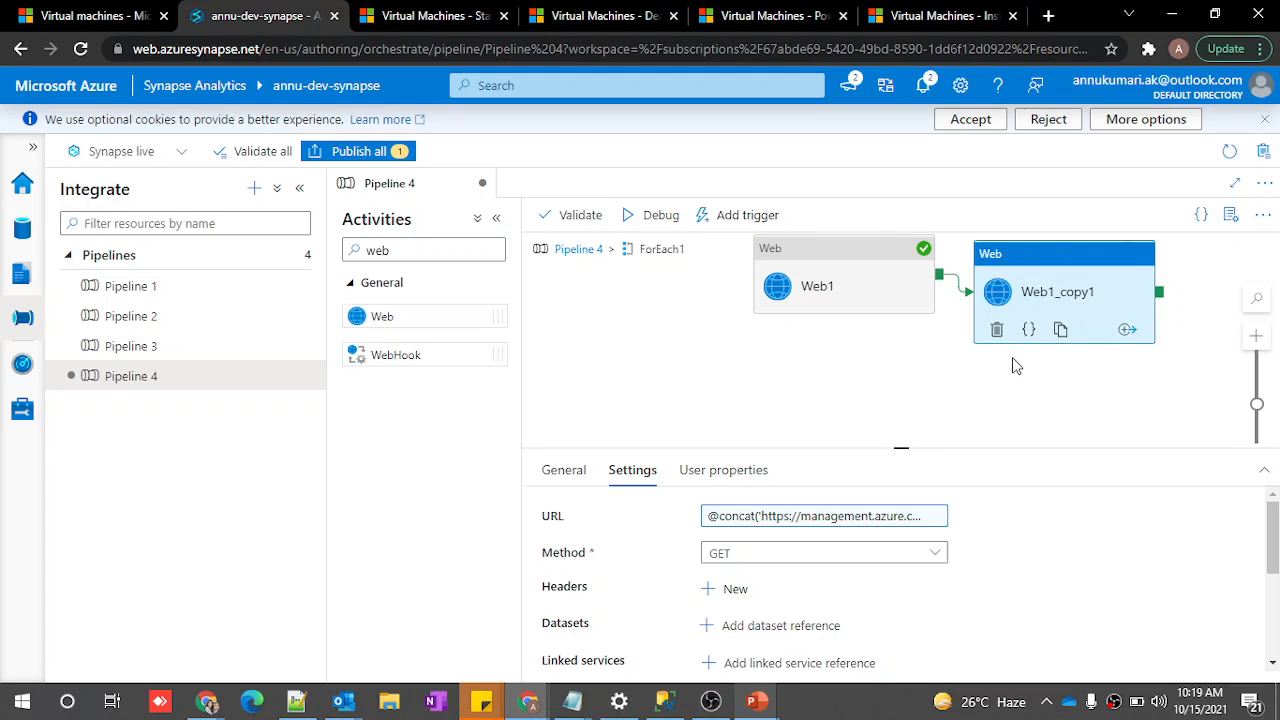
Check the Status column of the test.VM_StartStop table in SQL Server Management Studio, then return to Synapse
scroll(1014, 366, right, 1)
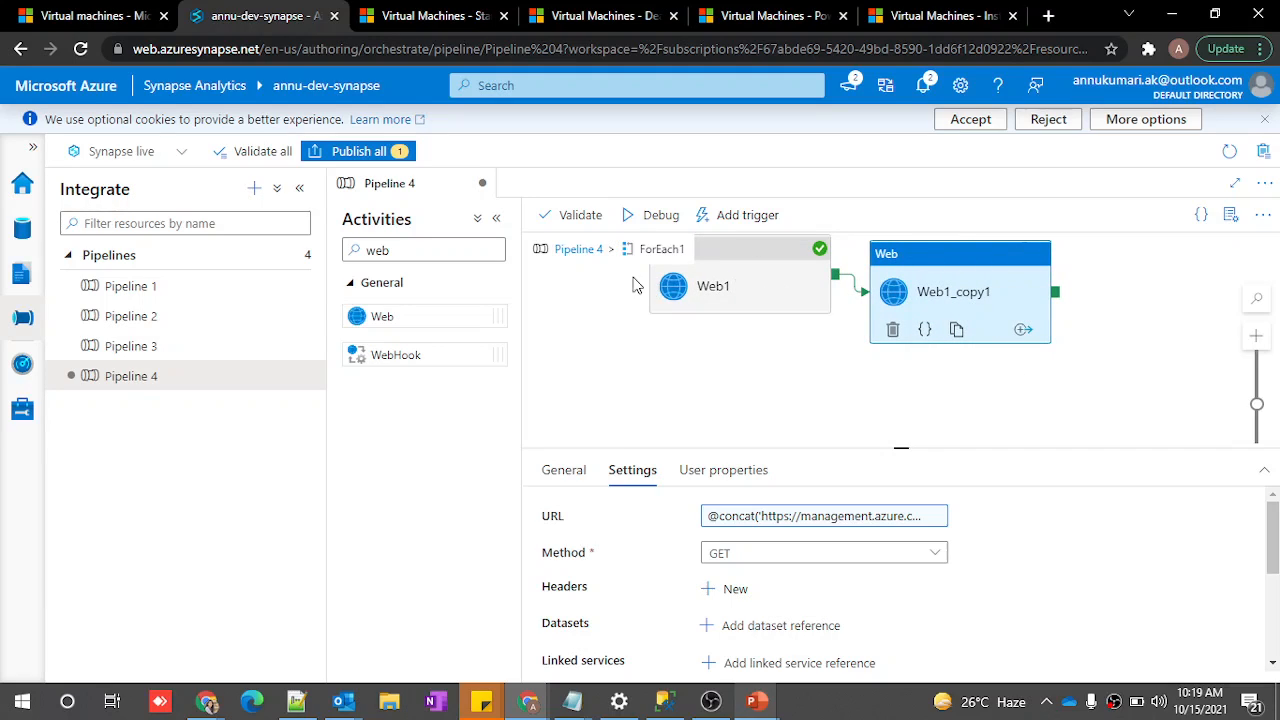
click(665, 703)
click(1005, 425)
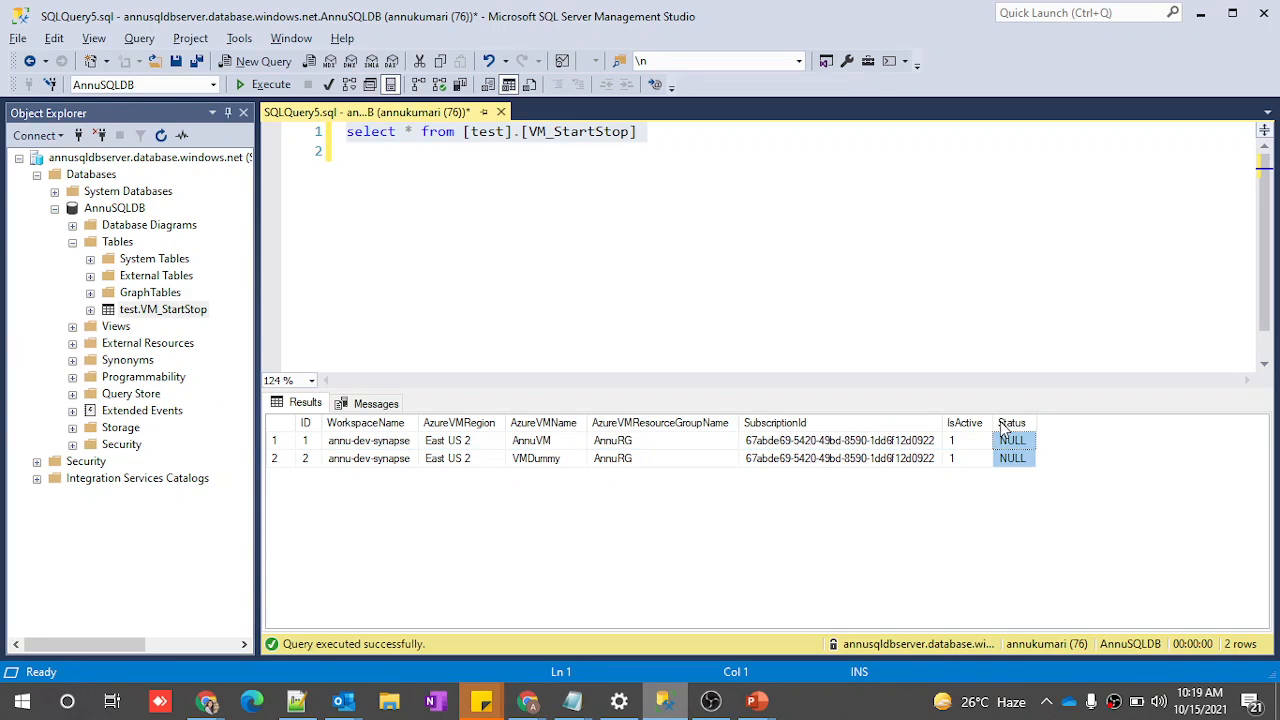
key(alt+Tab)
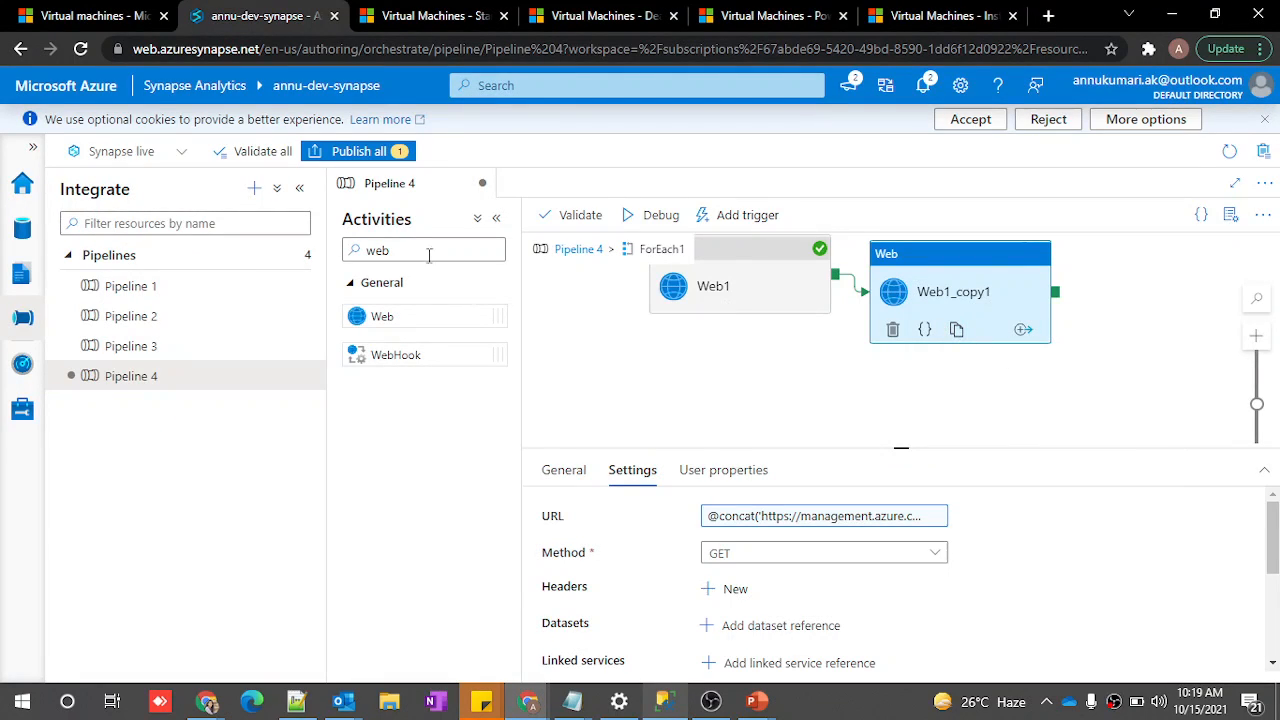
Debug Pipeline 4 from its top level with the Command parameter set to deallocate, and show the run output
drag(432, 258, 340, 252)
click(818, 348)
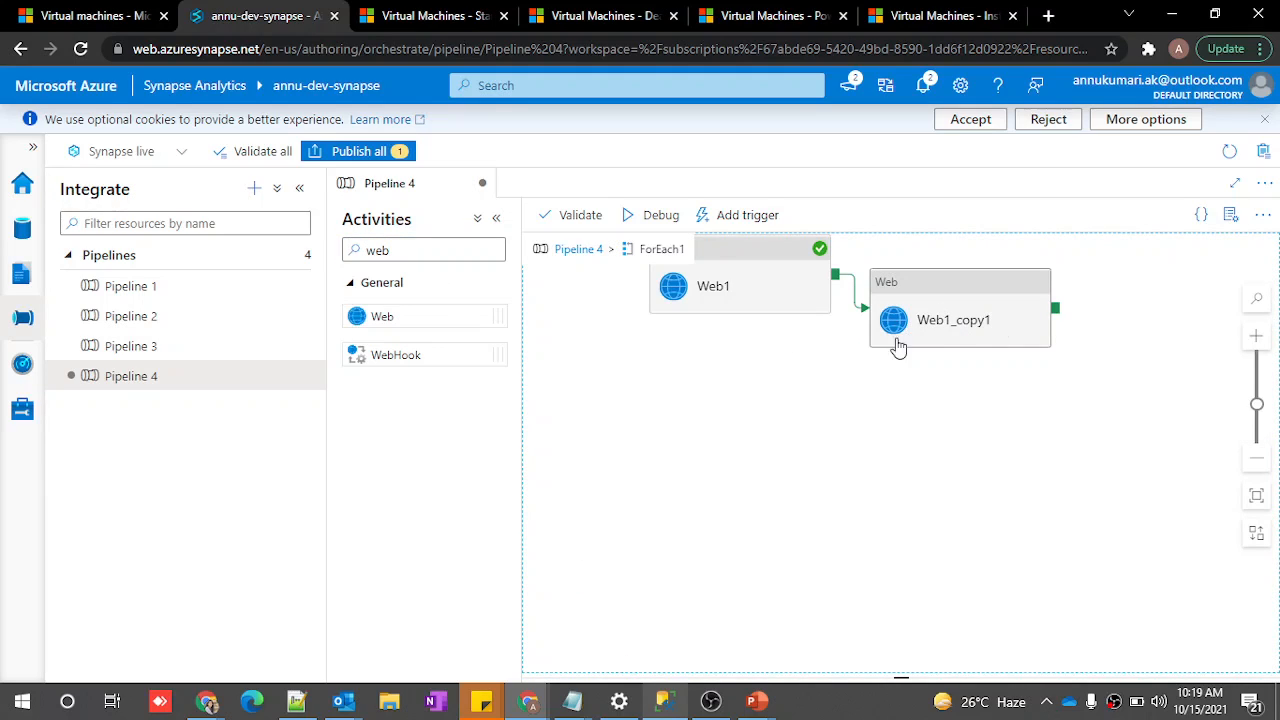
click(570, 250)
click(646, 232)
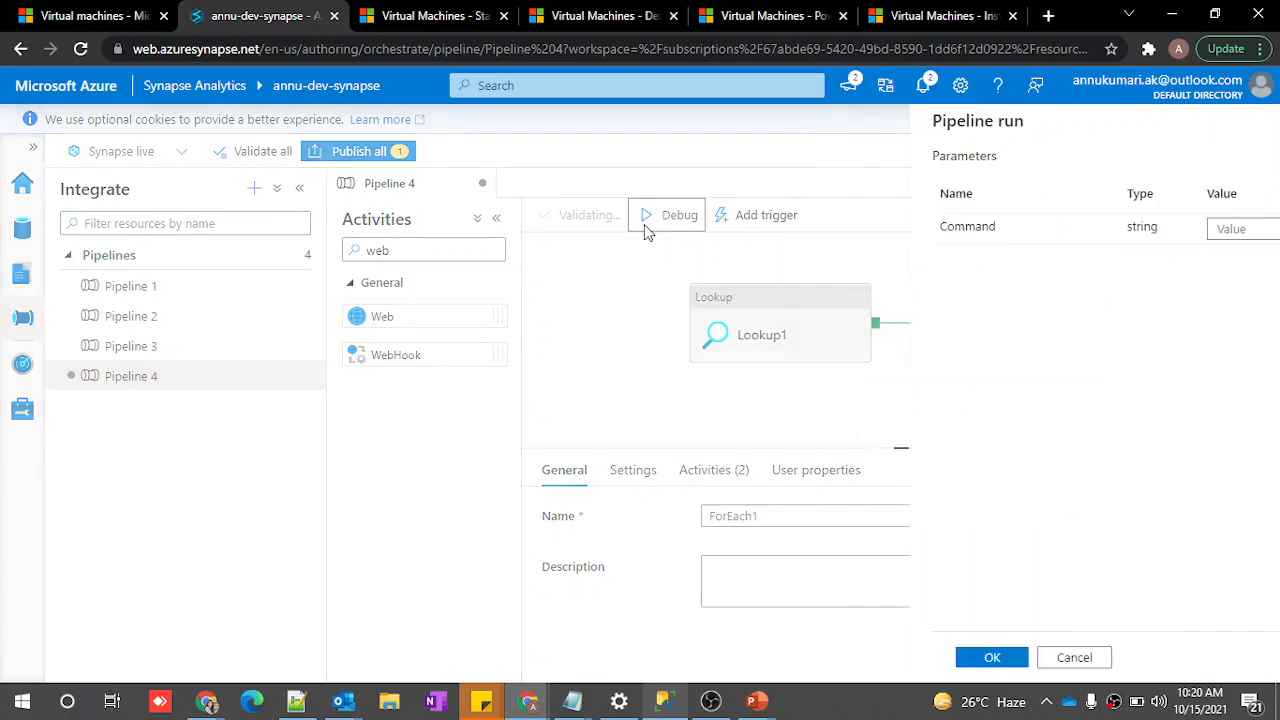
click(993, 230)
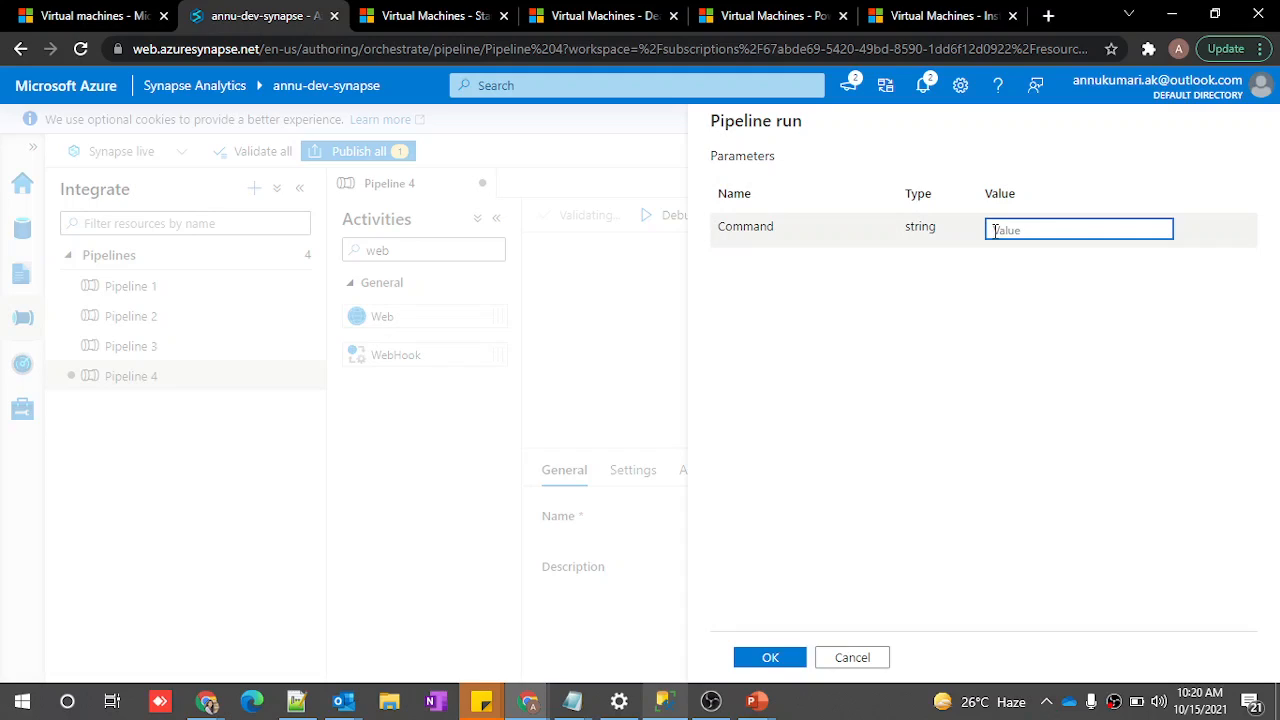
text(deallocate)
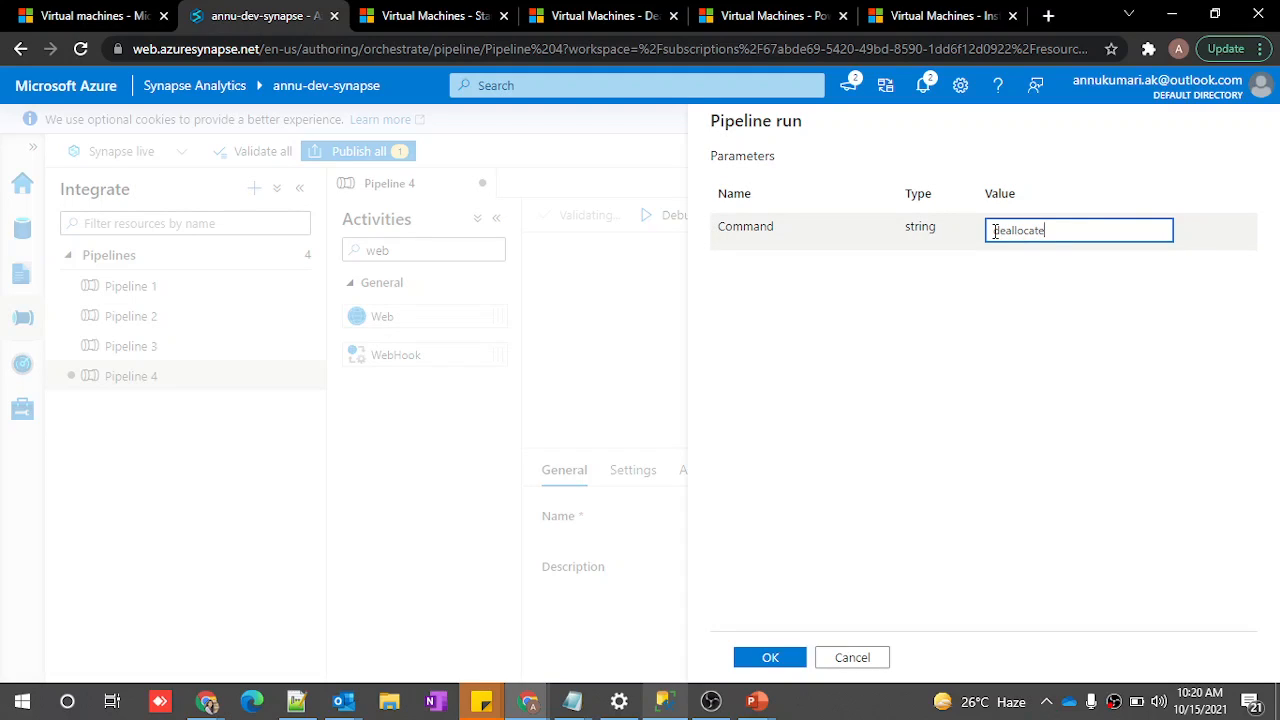
click(100, 15)
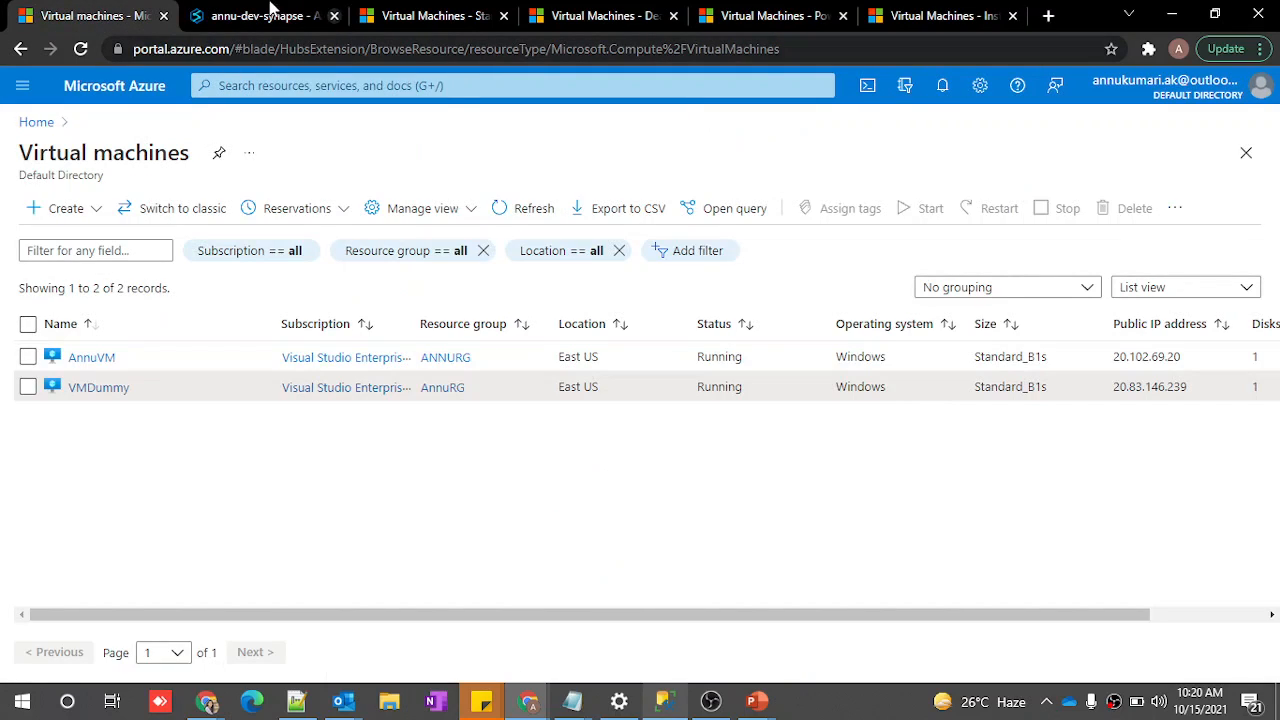
click(280, 12)
click(766, 662)
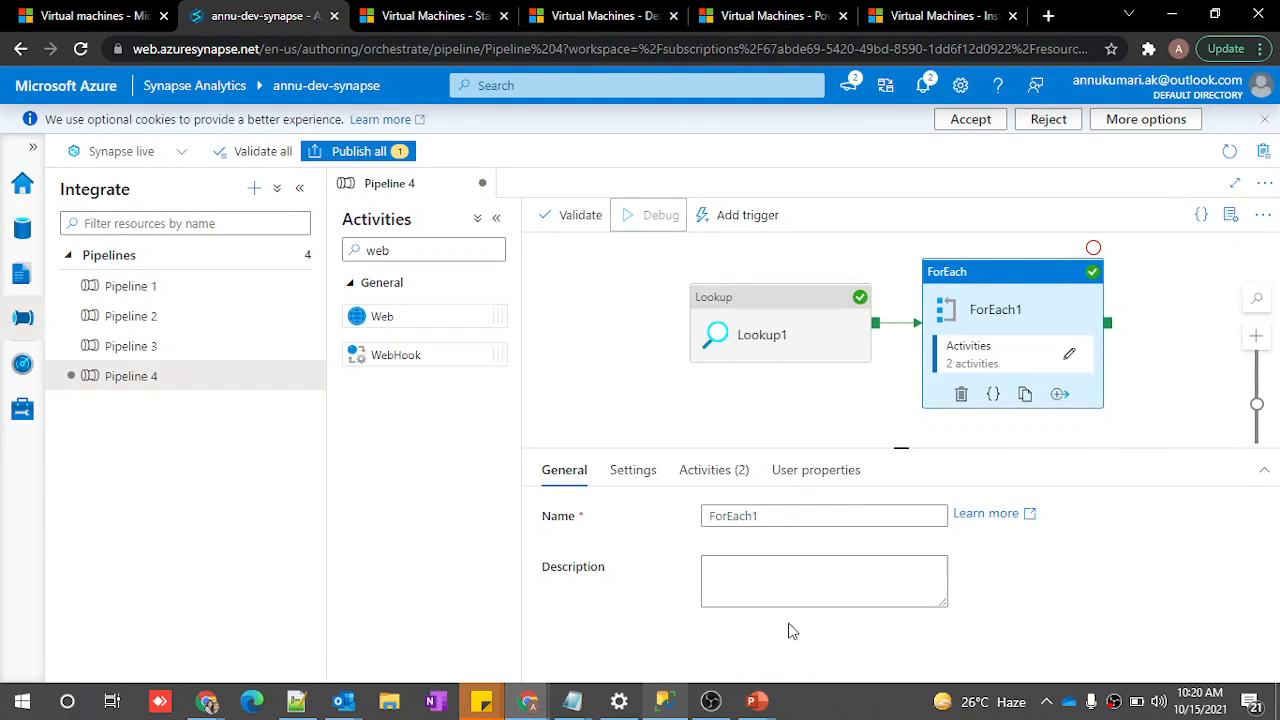
click(781, 426)
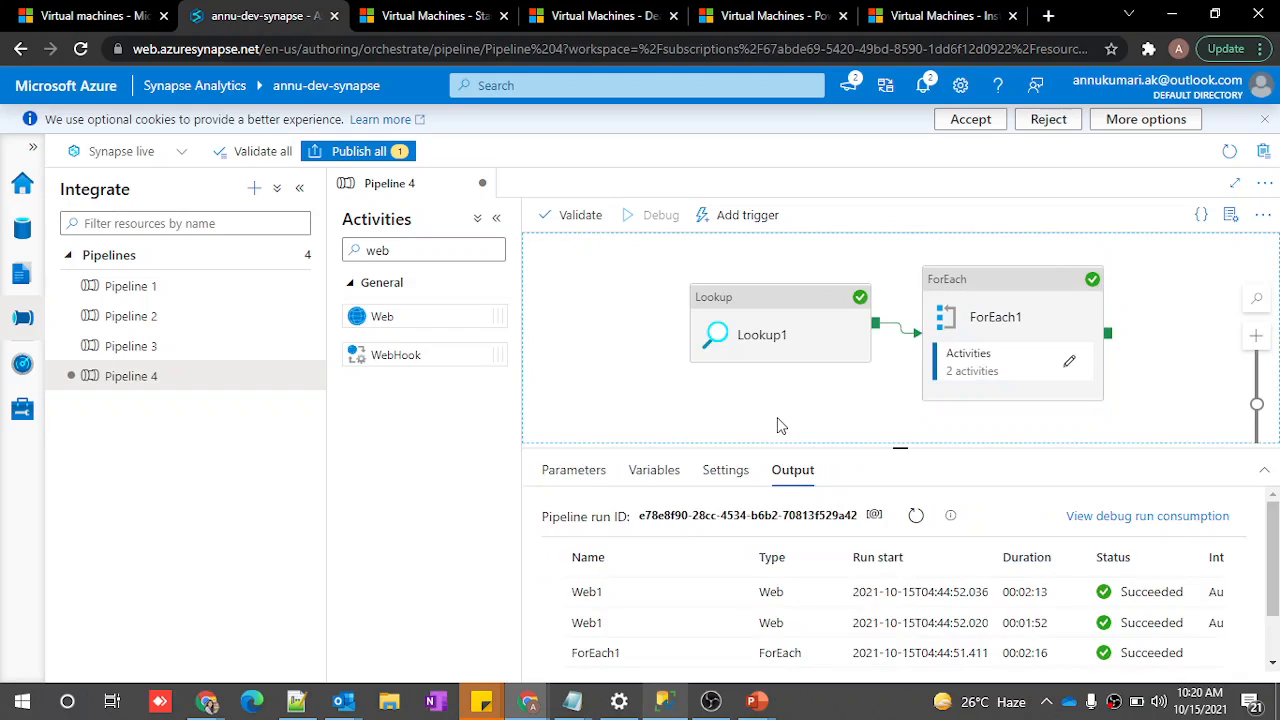
Enlarge the output pane and refresh the Pipeline 4 debug run's status, checking the Web1 and Web1_copy1 activity runs
drag(901, 448, 904, 353)
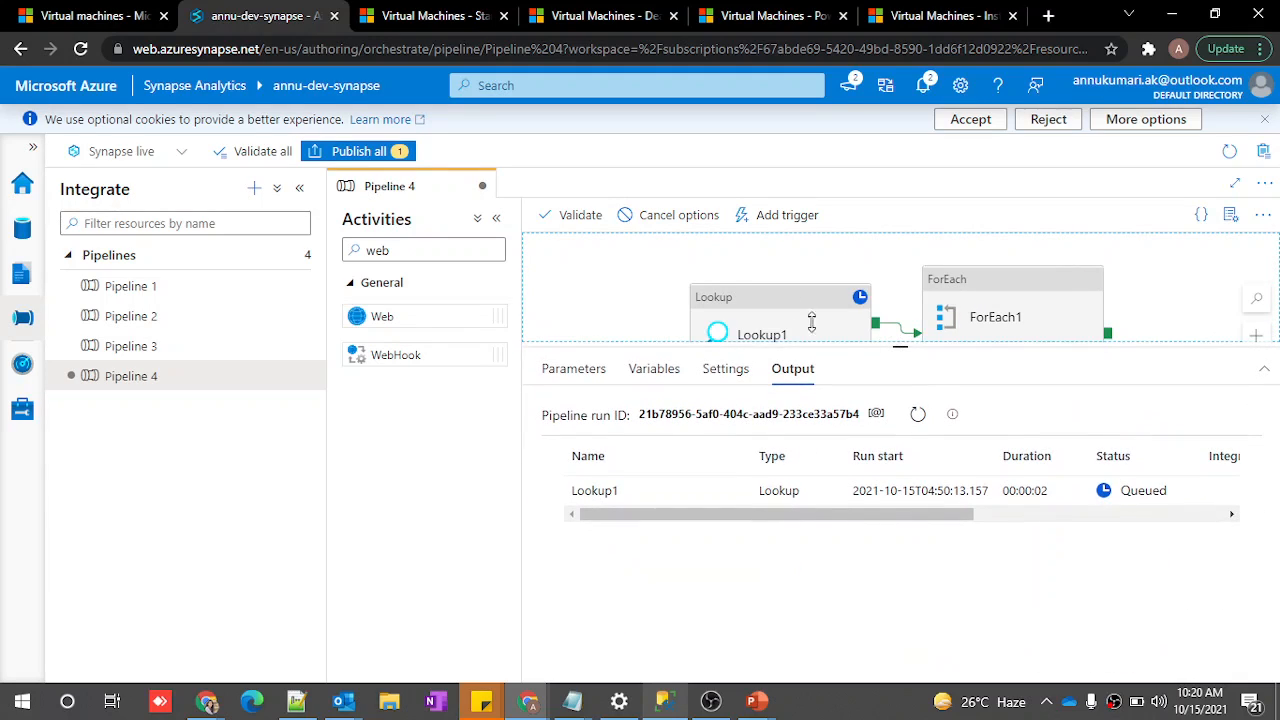
click(918, 418)
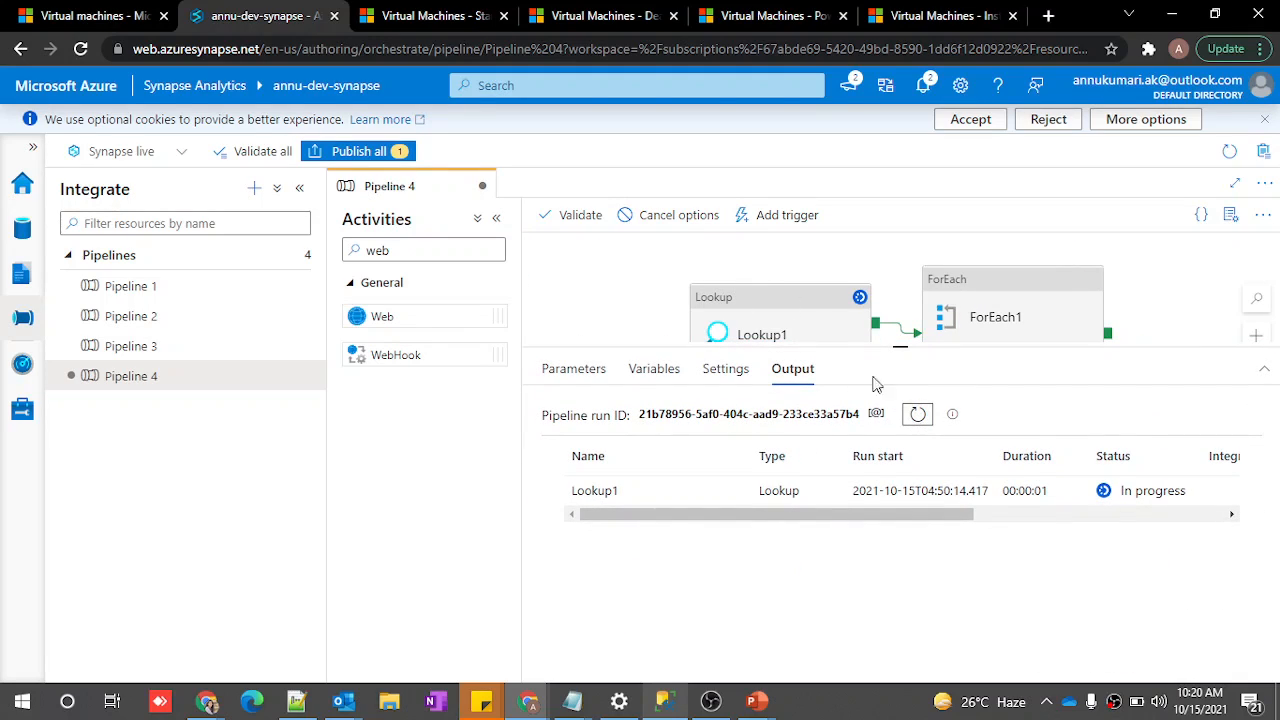
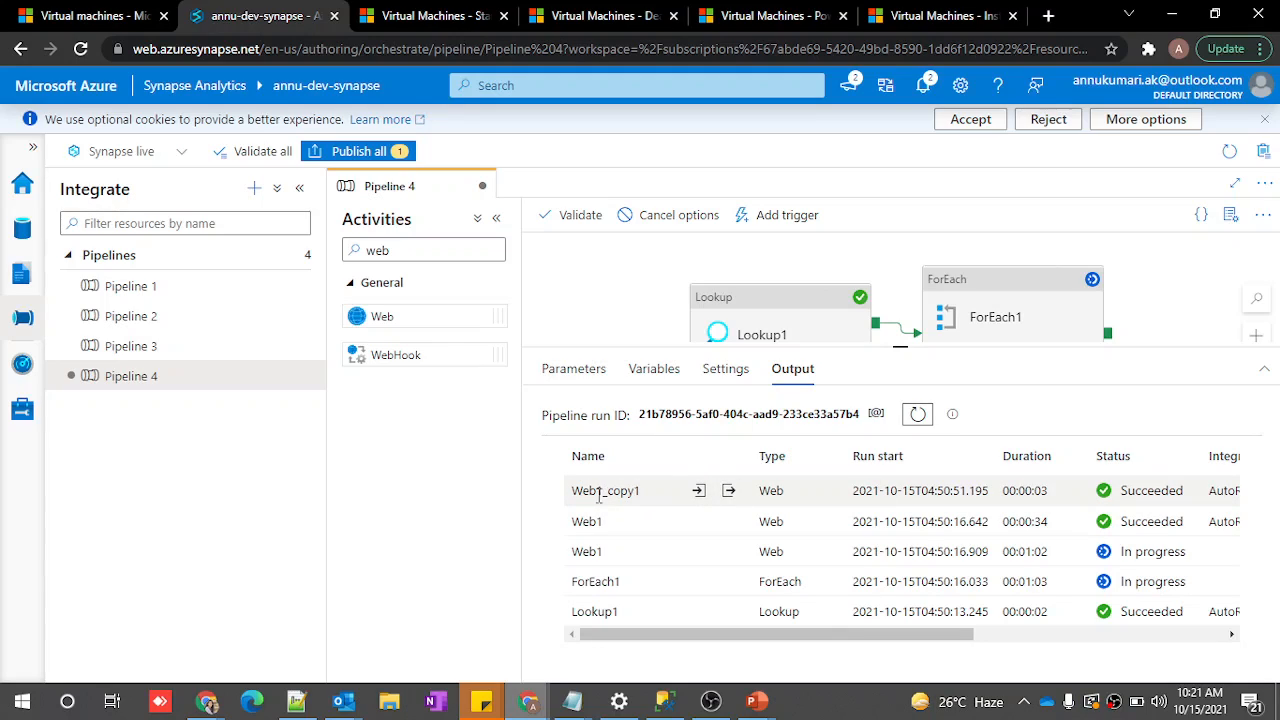
drag(578, 497, 678, 503)
double_click(586, 521)
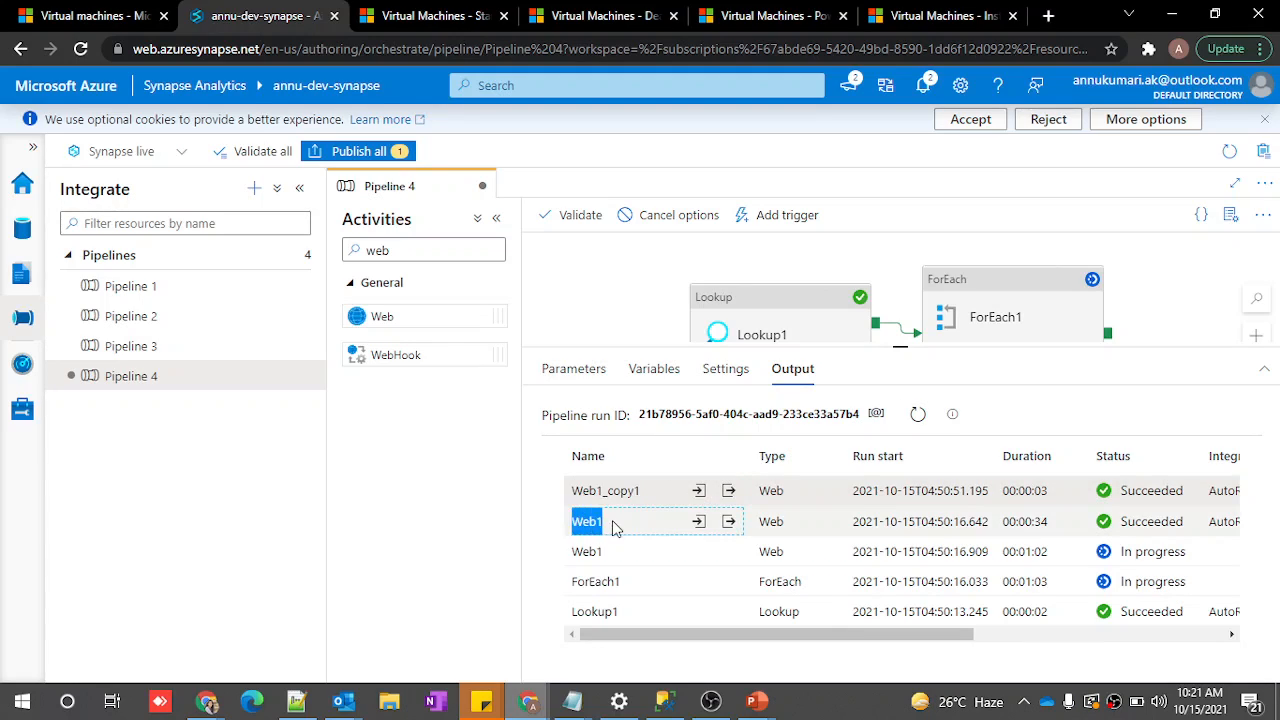
click(918, 416)
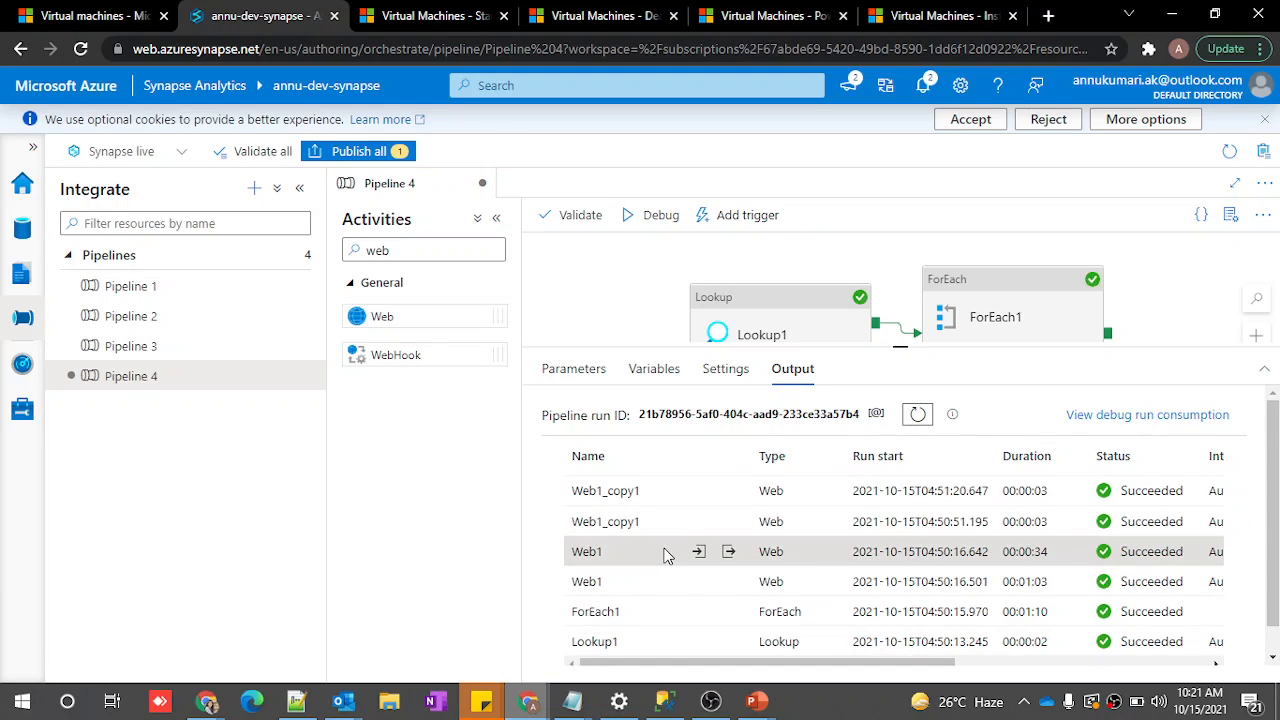
View the output of the second-listed Web1 activity run, then close it
double_click(586, 581)
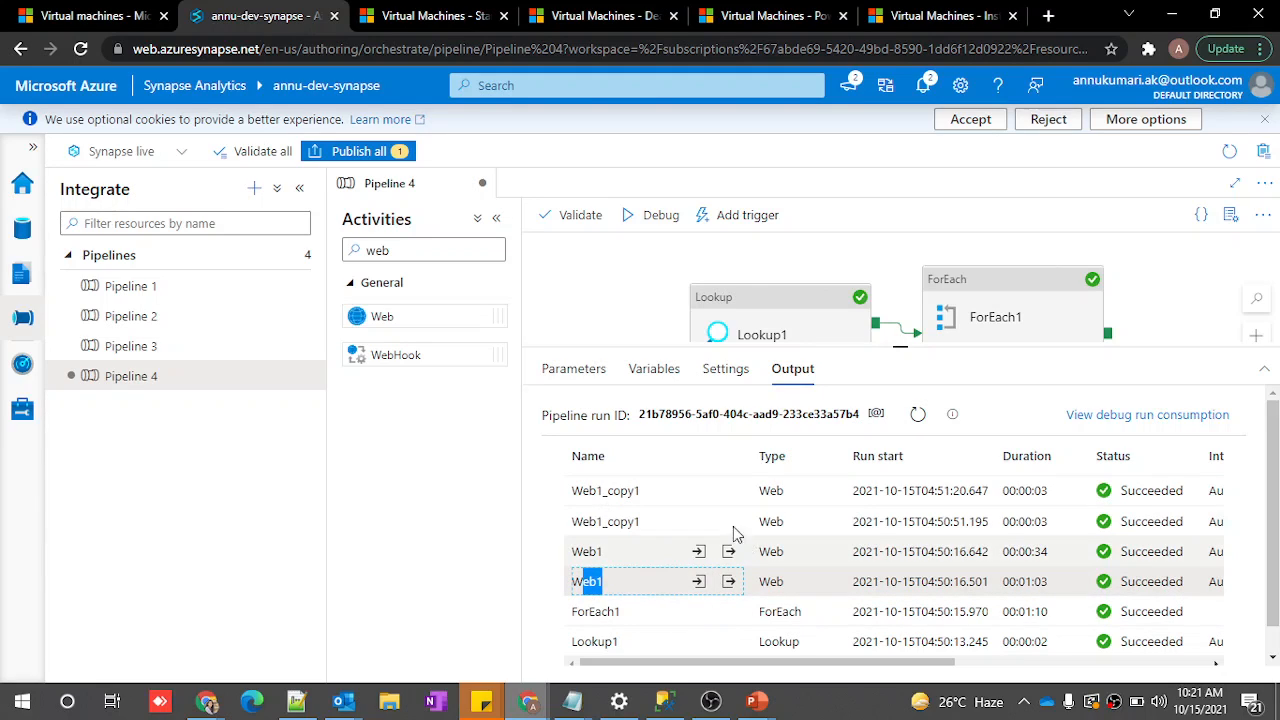
click(731, 581)
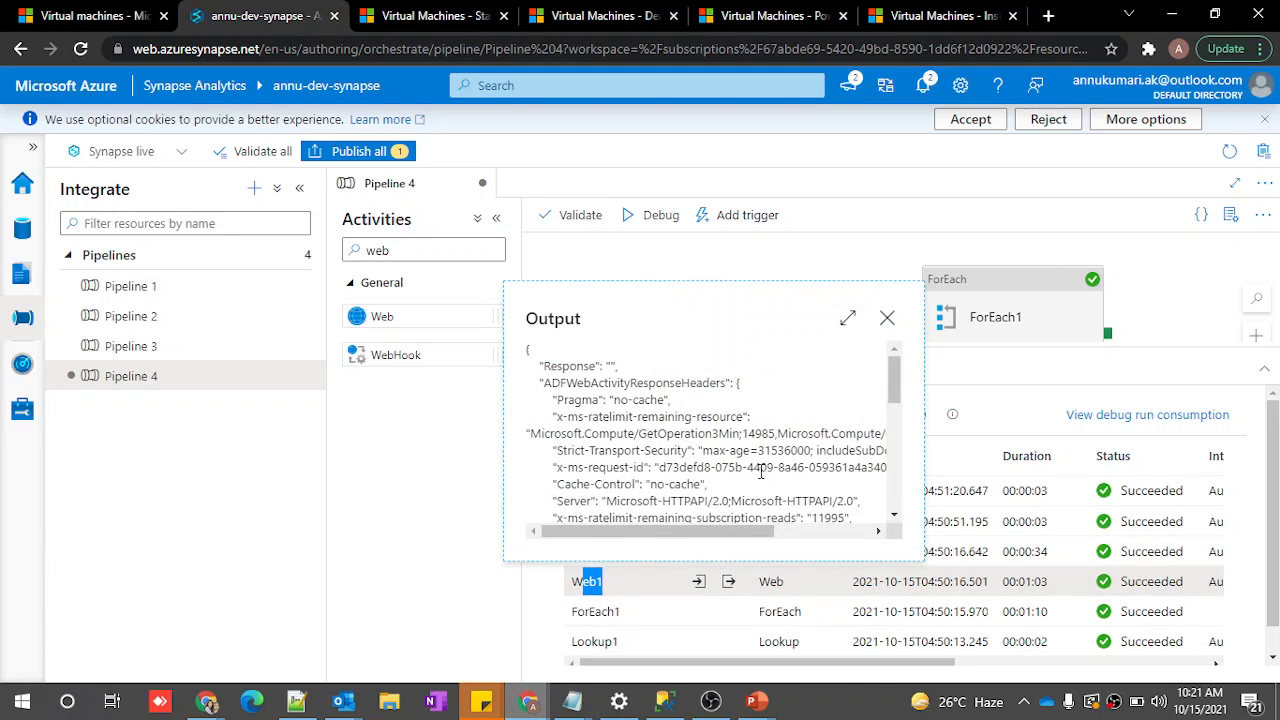
click(887, 318)
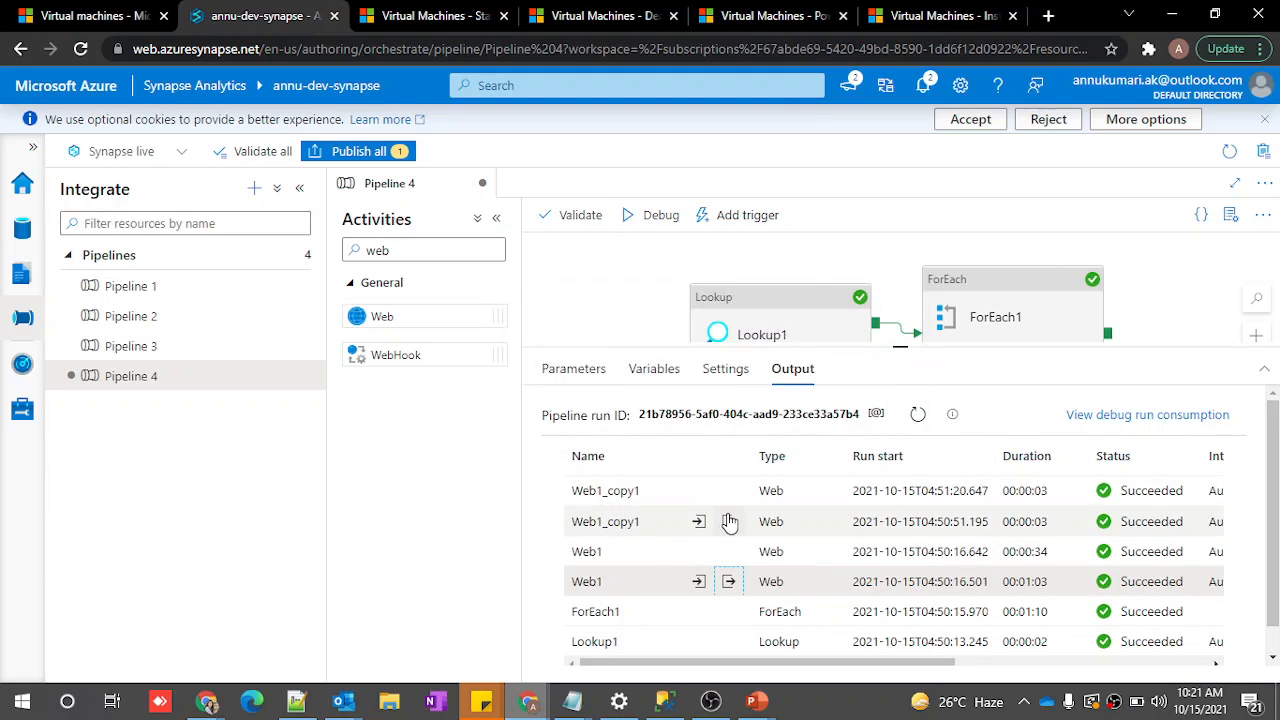
Show the earlier Web1_copy1 run's output full size and compare its disk name with AzureVMName in SQL Server Management Studio, then return to Synapse
click(729, 521)
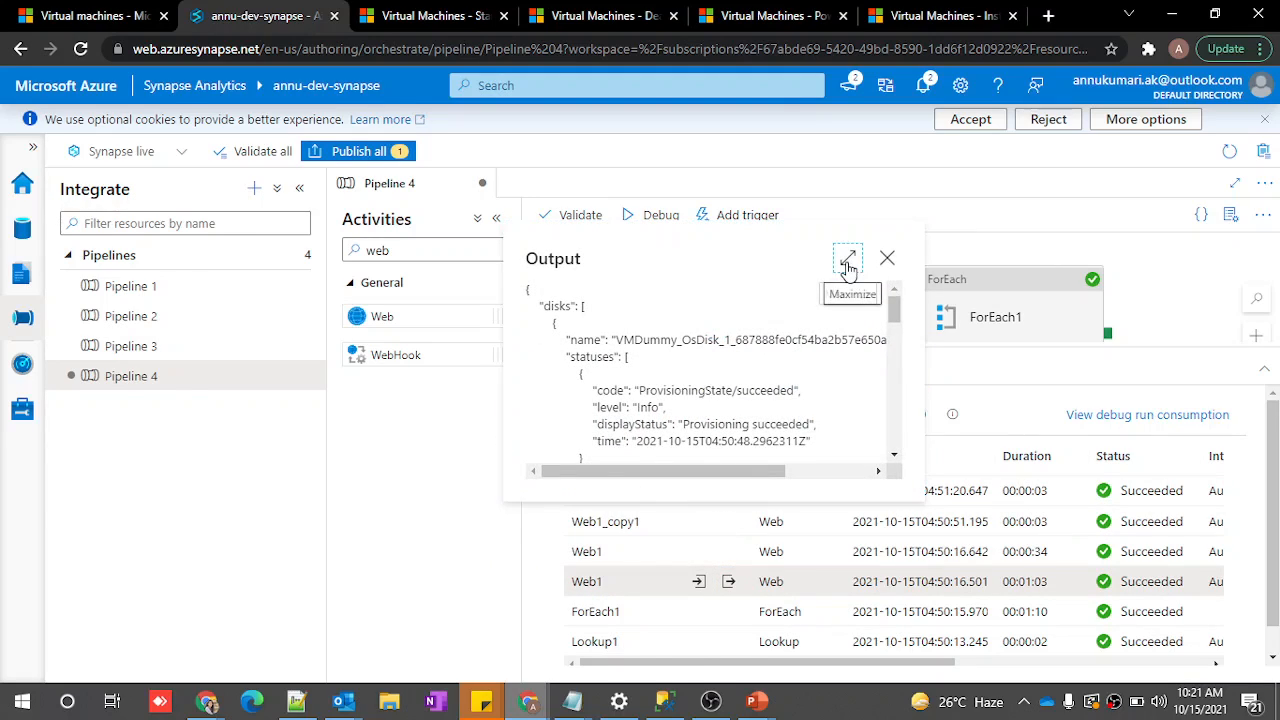
click(847, 258)
double_click(180, 186)
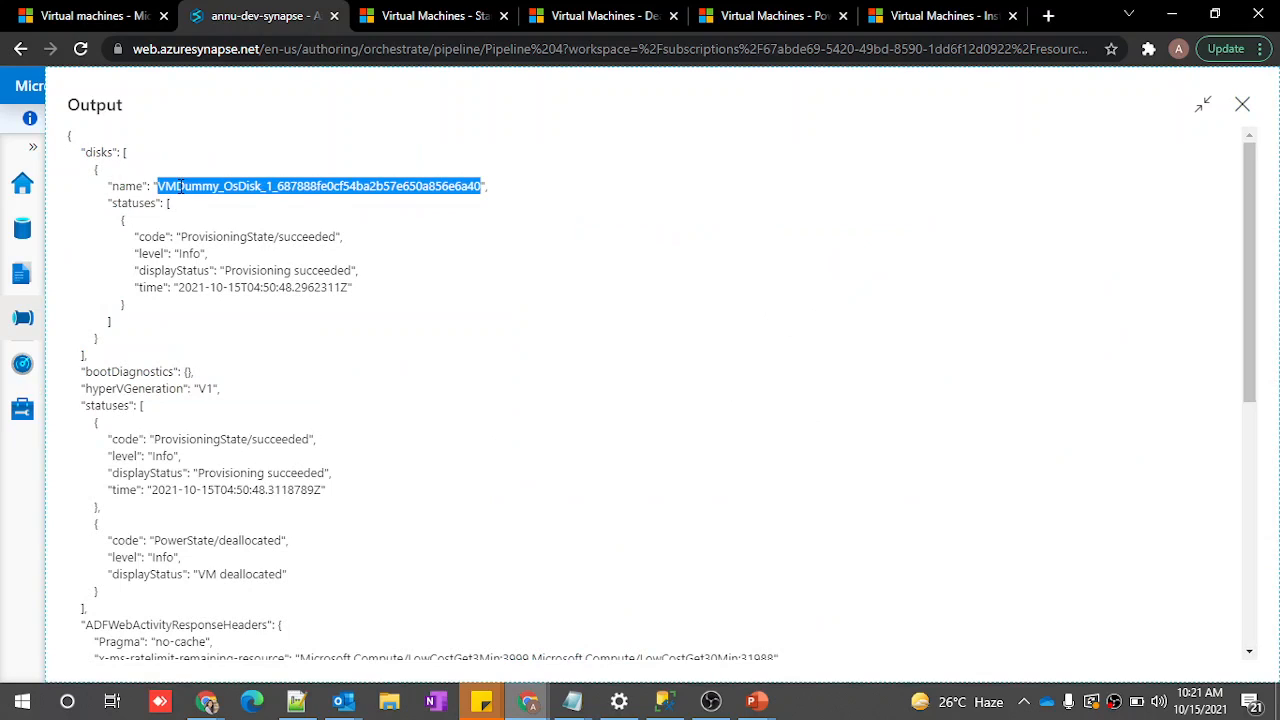
click(192, 204)
click(664, 701)
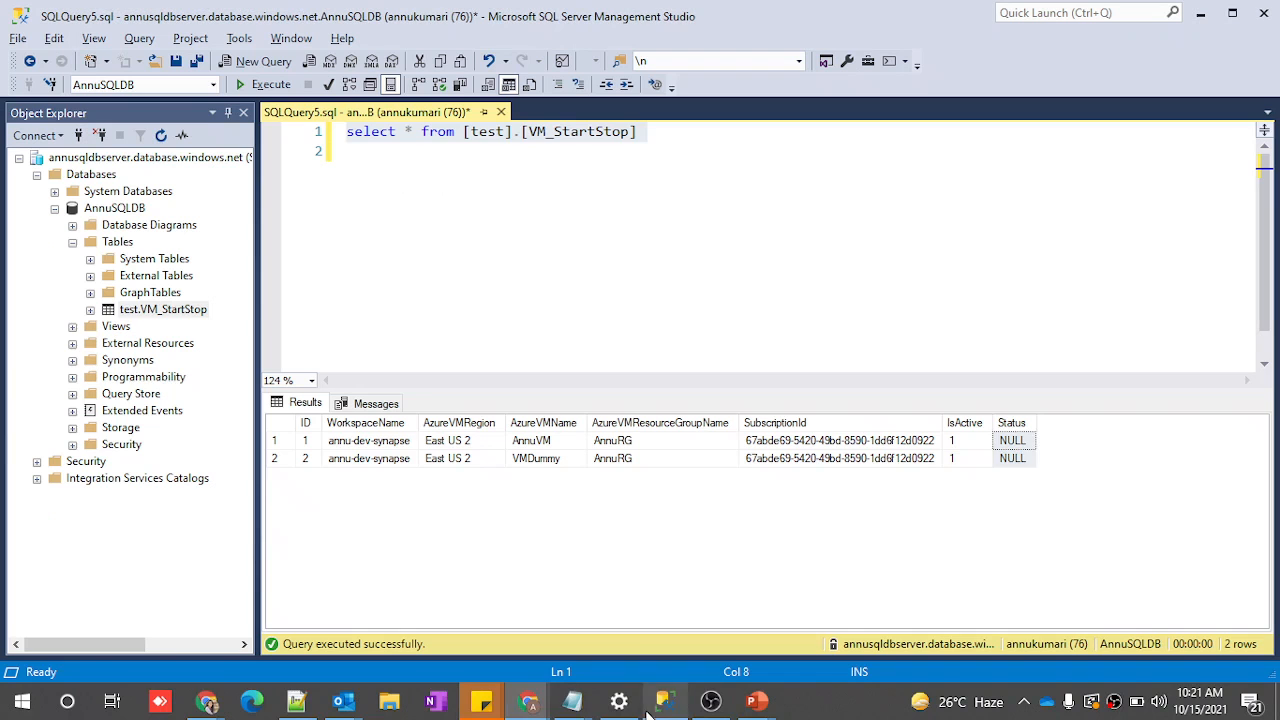
click(565, 461)
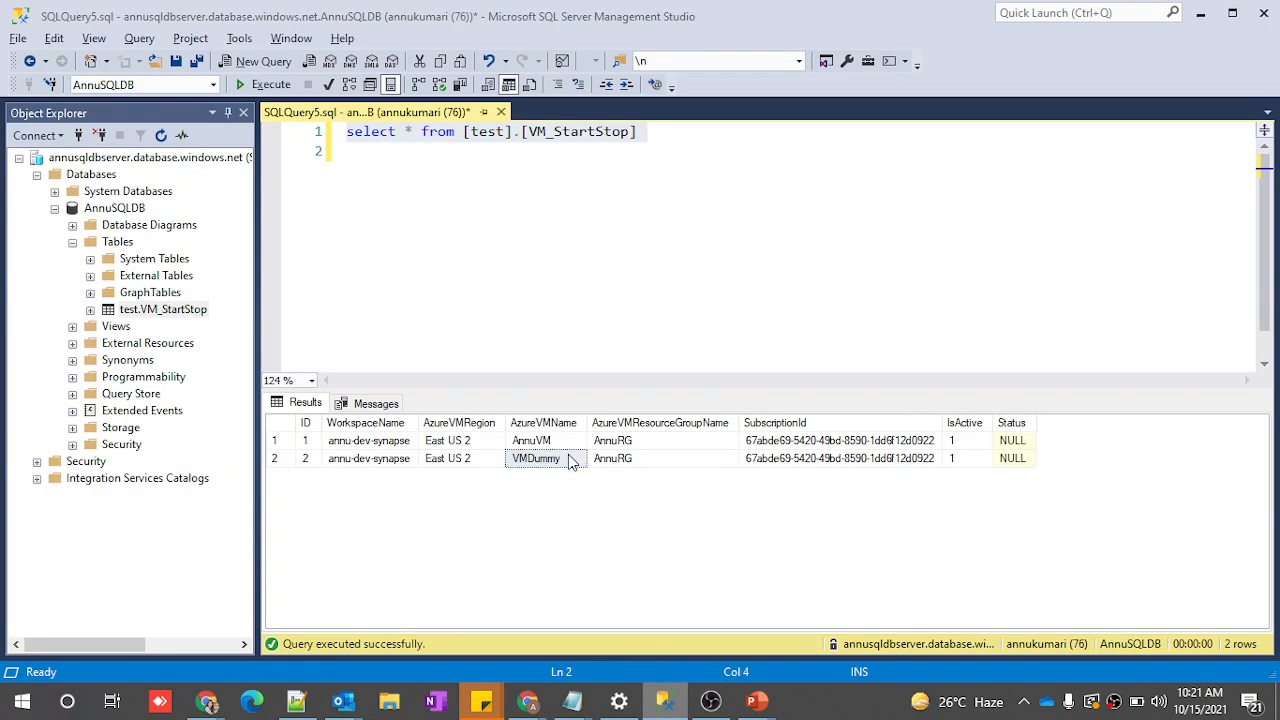
key(alt+Tab)
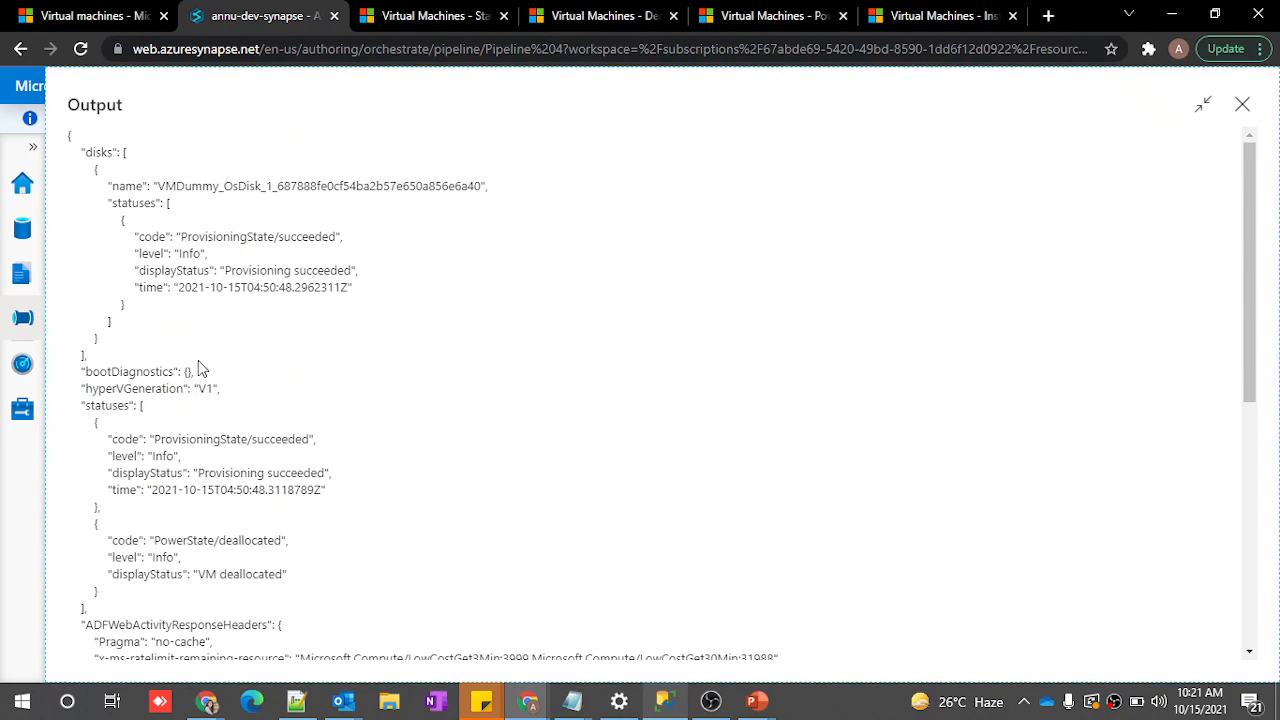
Examine the top-level statuses array in the output, comparing displayStatus in its provisioning and power state elements
scroll(188, 507, down, 1)
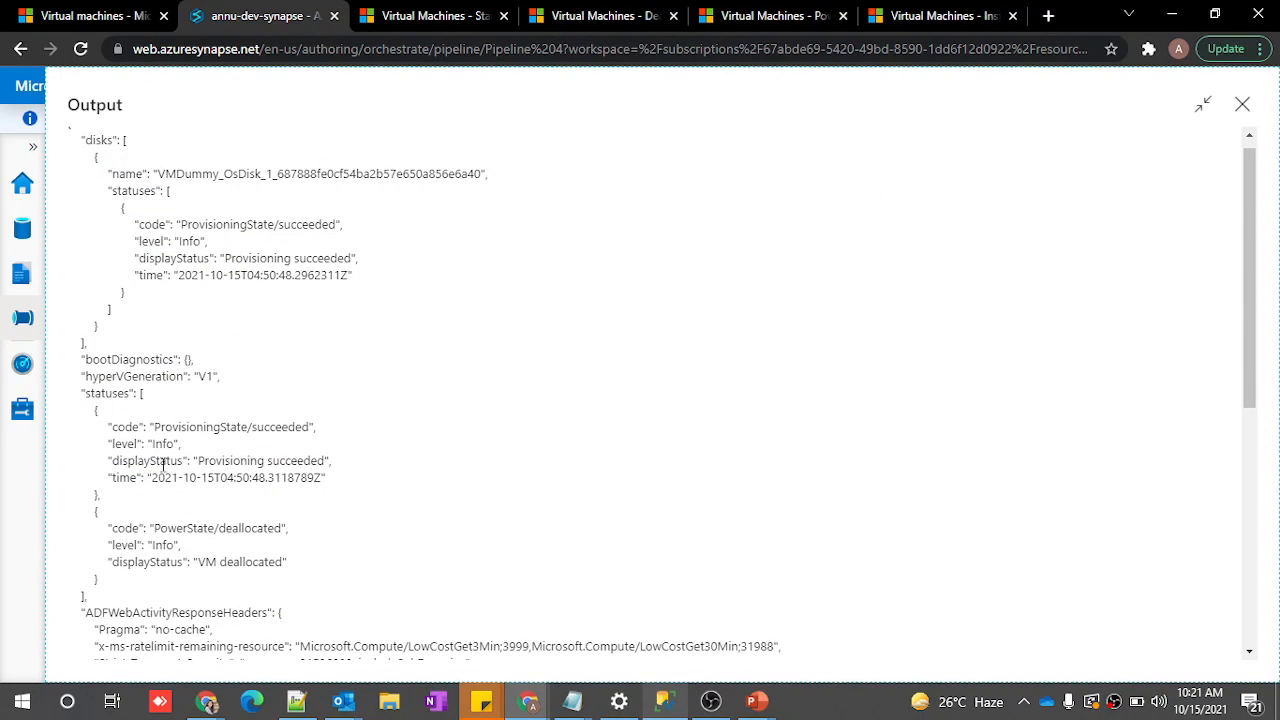
scroll(194, 466, down, 1)
drag(88, 363, 130, 500)
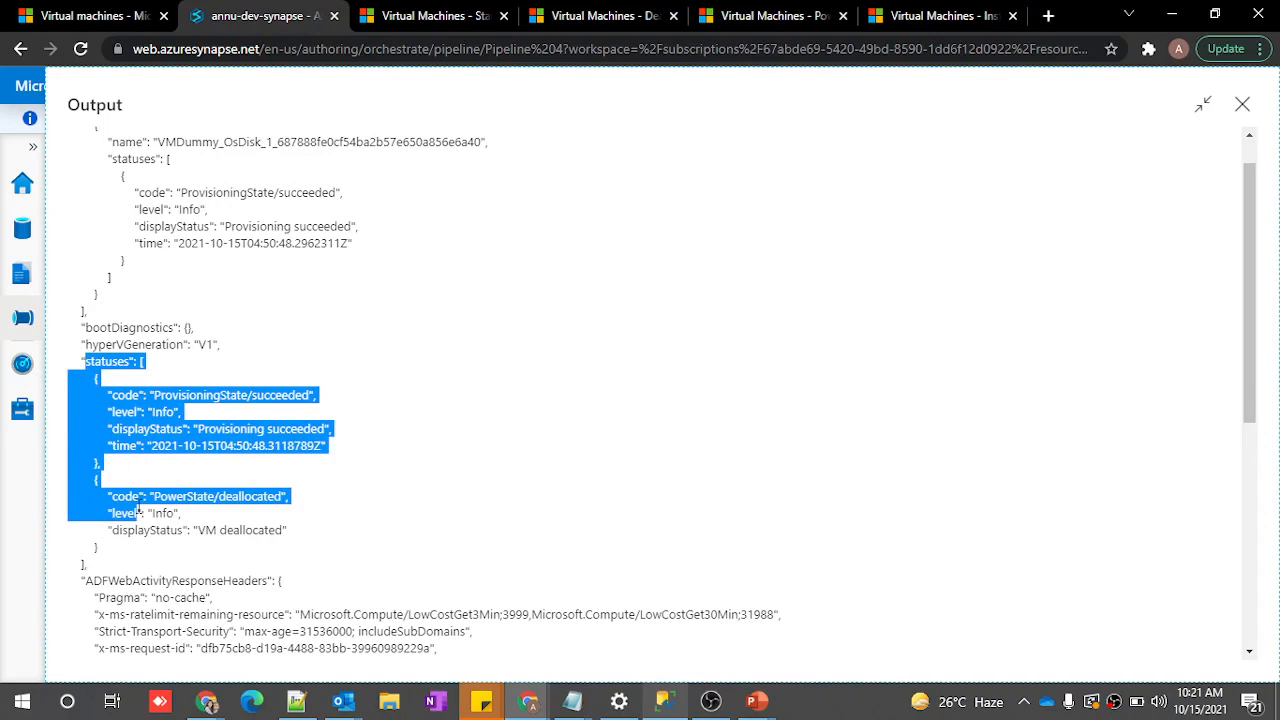
double_click(104, 359)
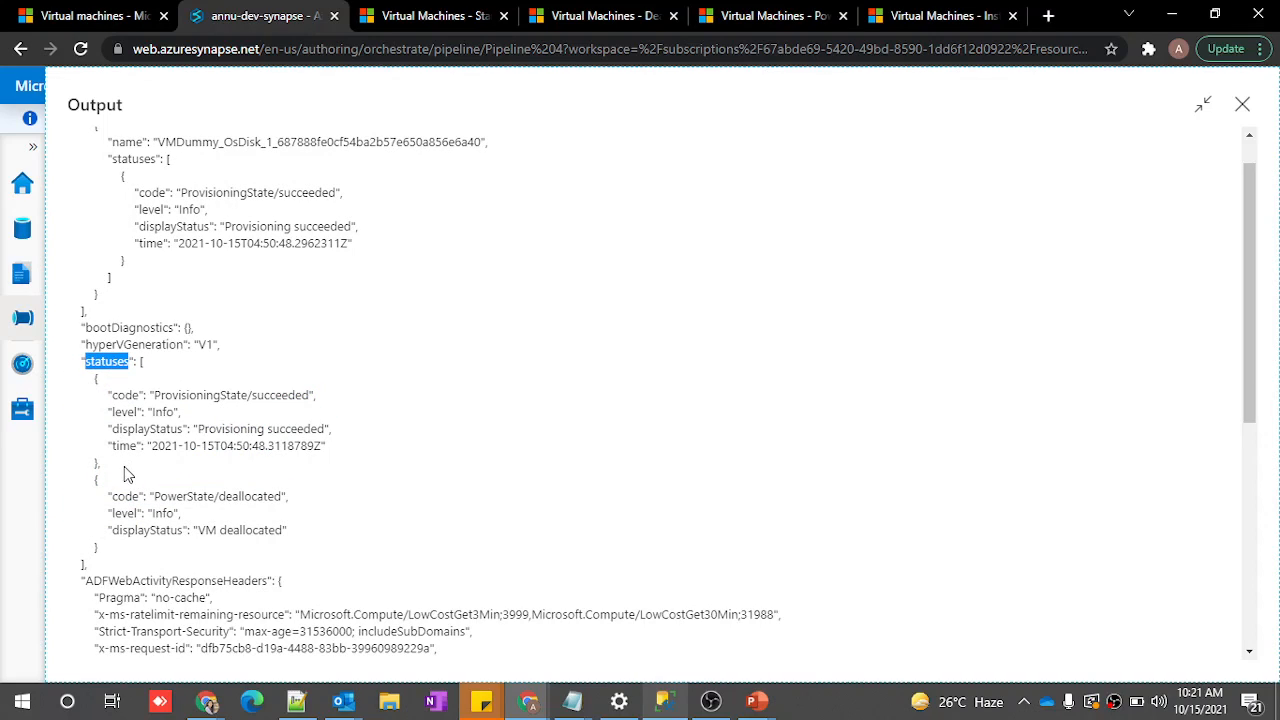
scroll(124, 466, down, 1)
drag(91, 365, 112, 547)
drag(150, 378, 186, 450)
double_click(204, 411)
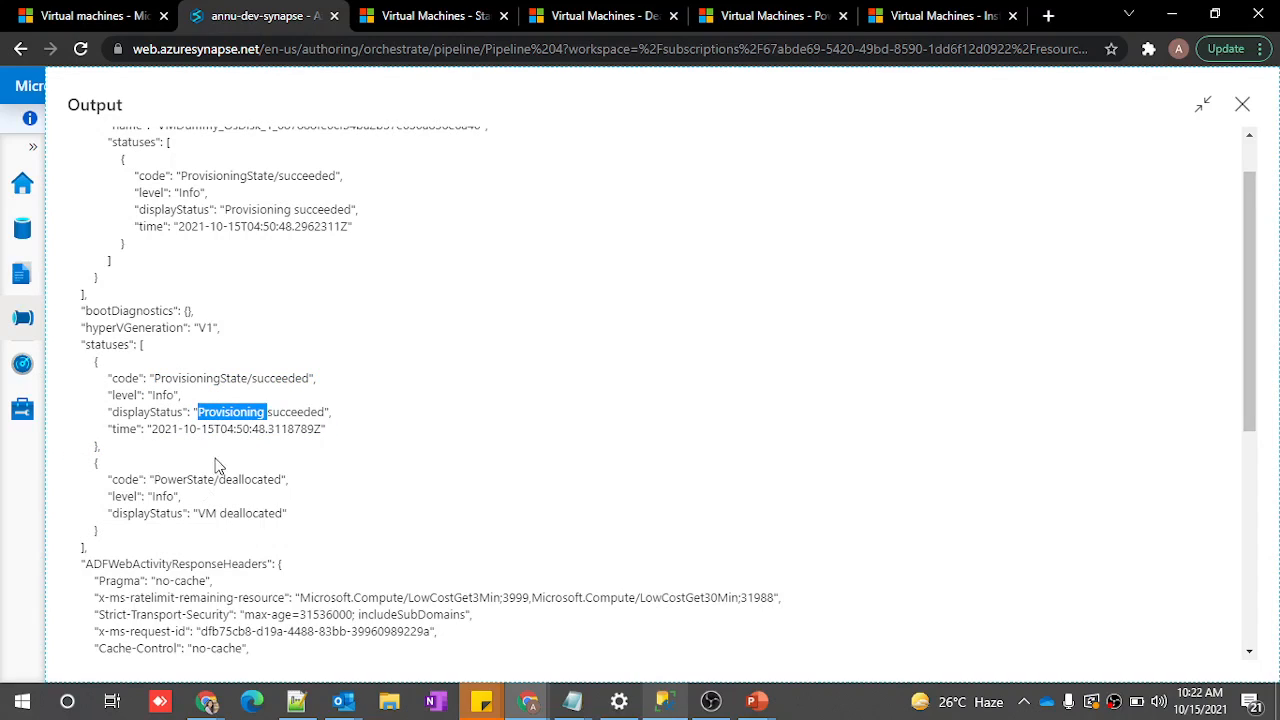
click(204, 408)
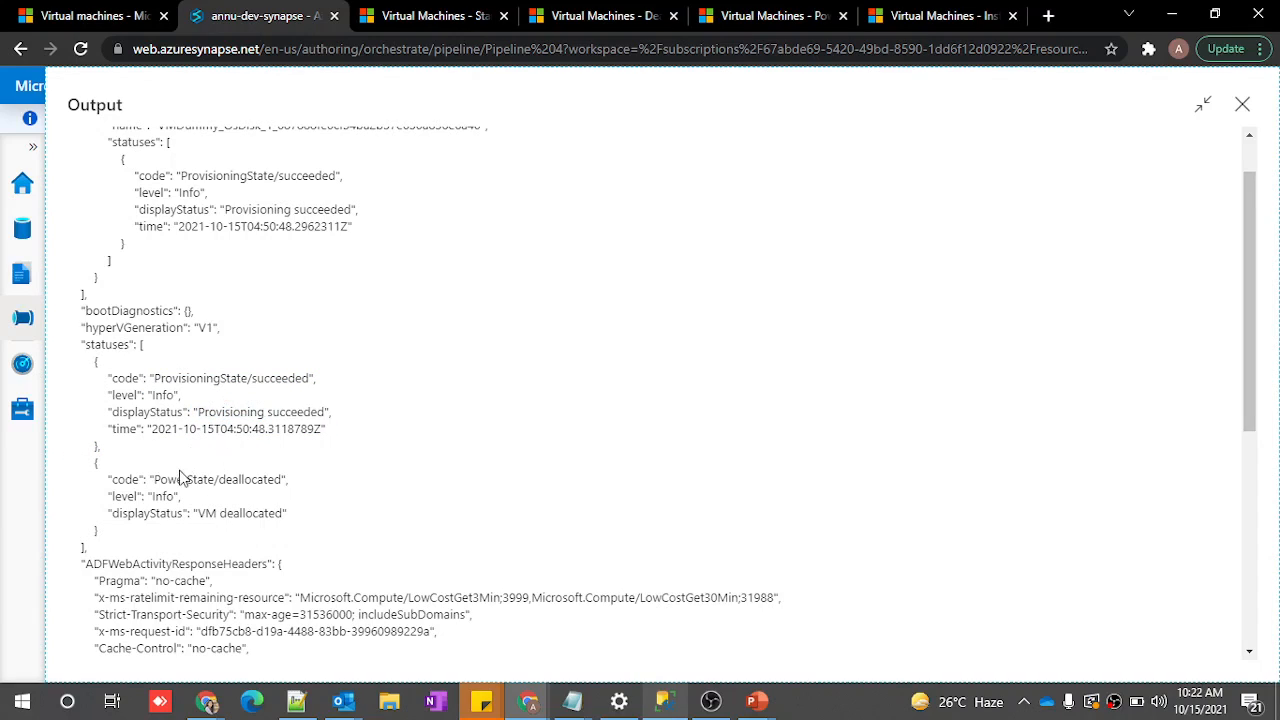
drag(113, 513, 282, 513)
click(201, 514)
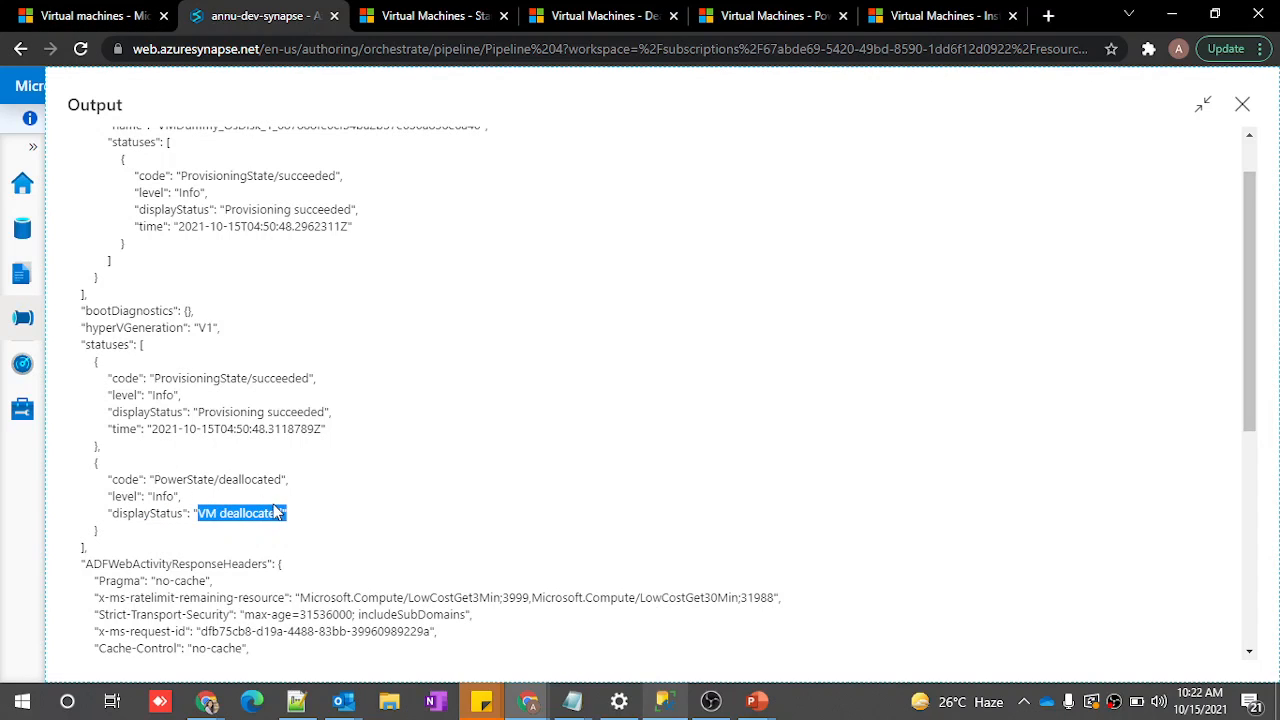
Refresh the Azure portal's virtual machine list, compare both VMs' Status with the activity output's displayStatus in Synapse, and close the output
click(136, 12)
click(520, 211)
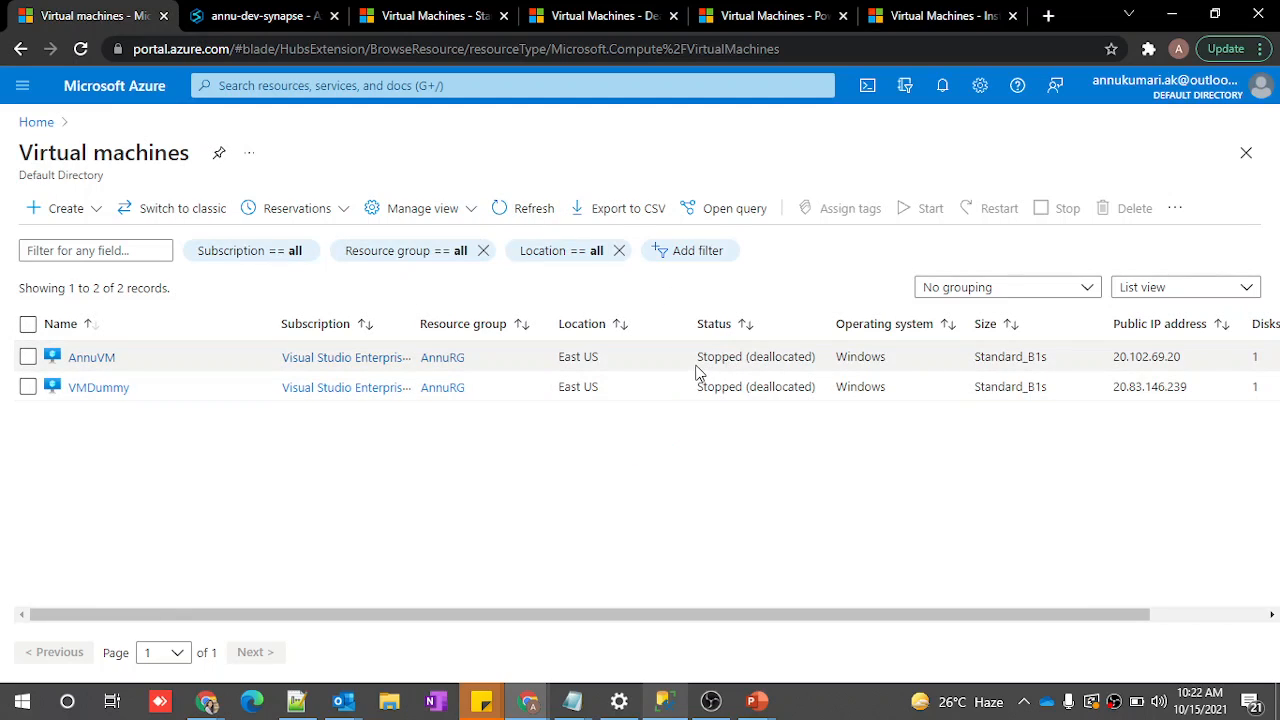
drag(700, 356, 800, 356)
drag(698, 387, 808, 388)
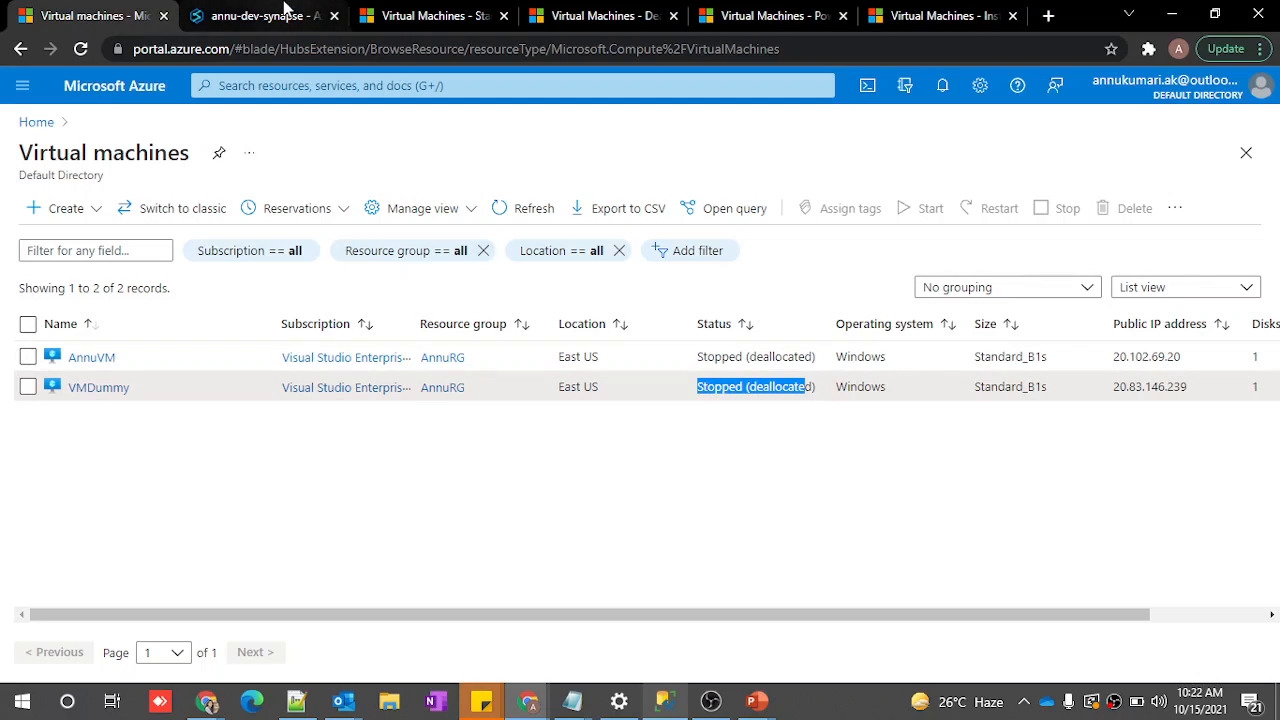
click(262, 15)
drag(199, 513, 283, 513)
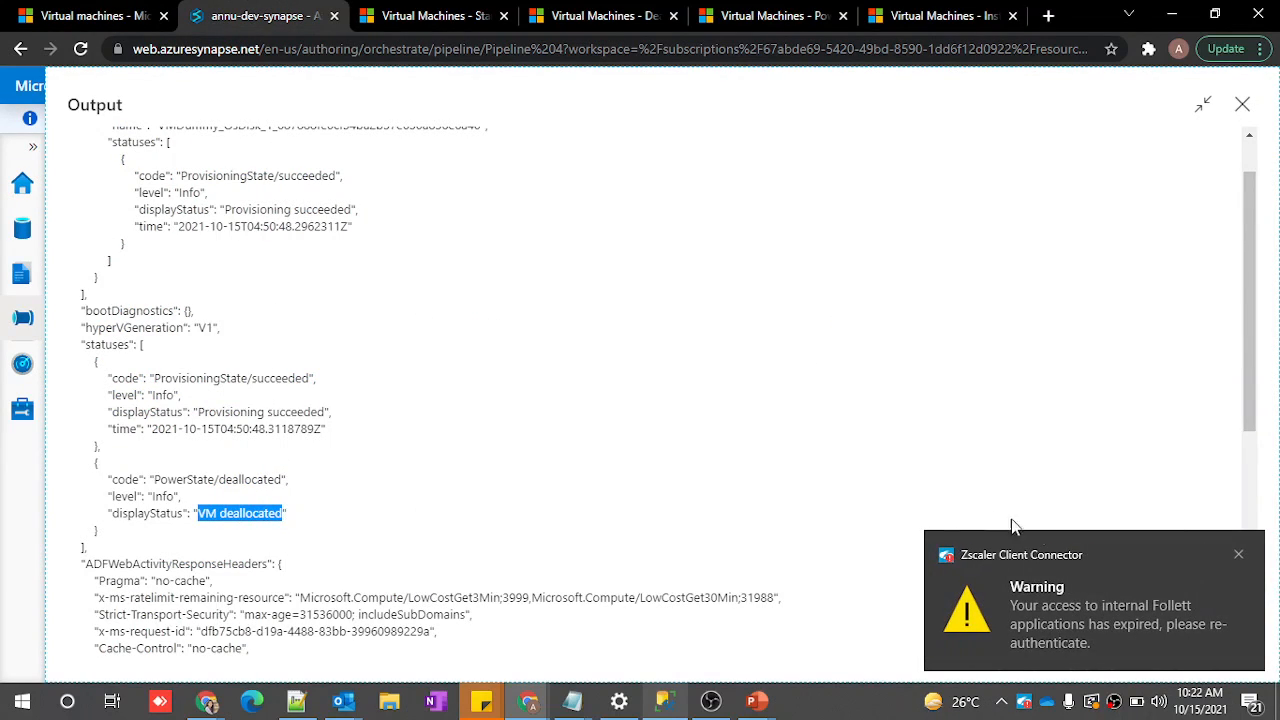
click(1238, 554)
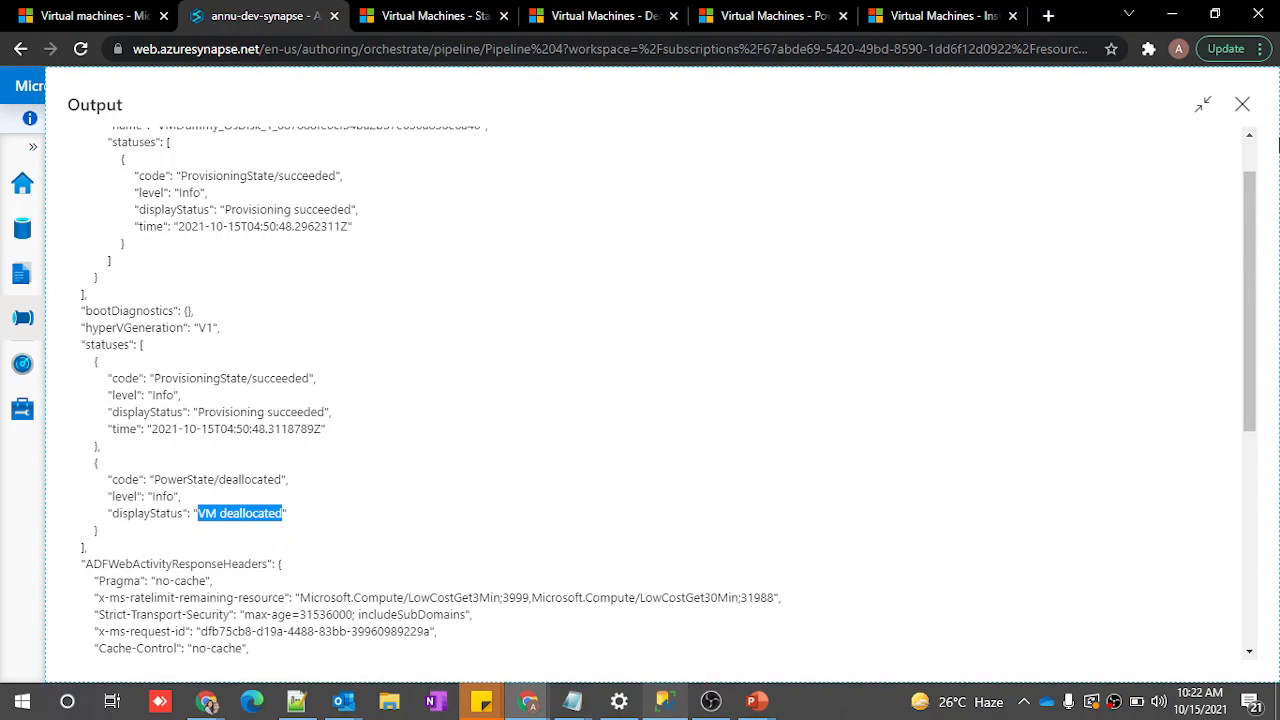
click(1242, 104)
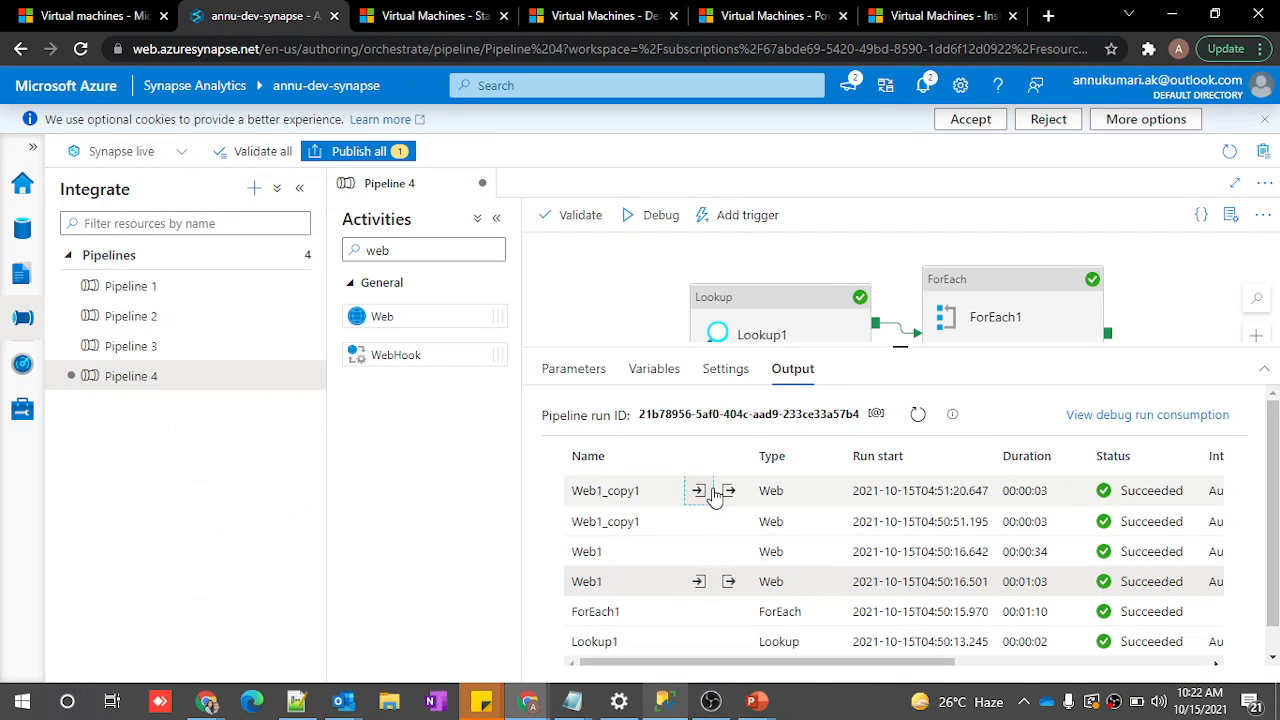
Maximize the latest Web1_copy1 run's output and match its disk name to the table's first AzureVMName in SQL Server Management Studio, then return to Synapse
click(712, 492)
click(856, 223)
click(729, 491)
click(843, 226)
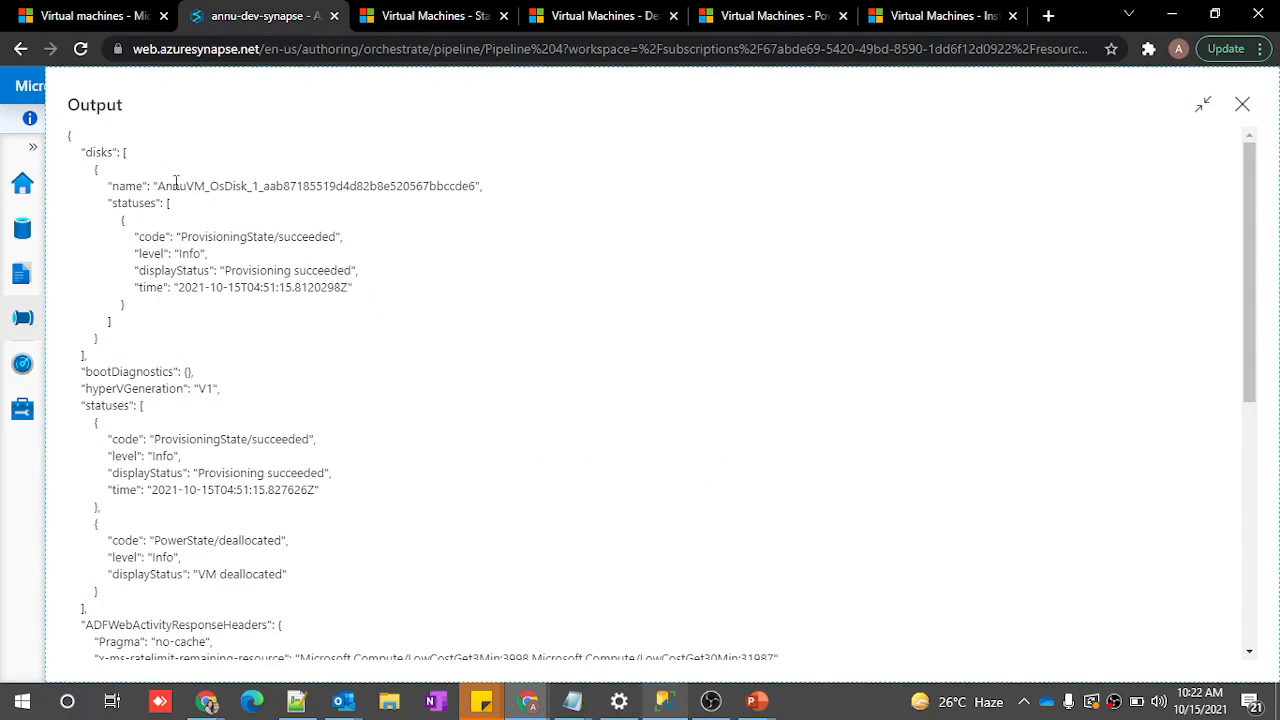
double_click(175, 185)
click(664, 701)
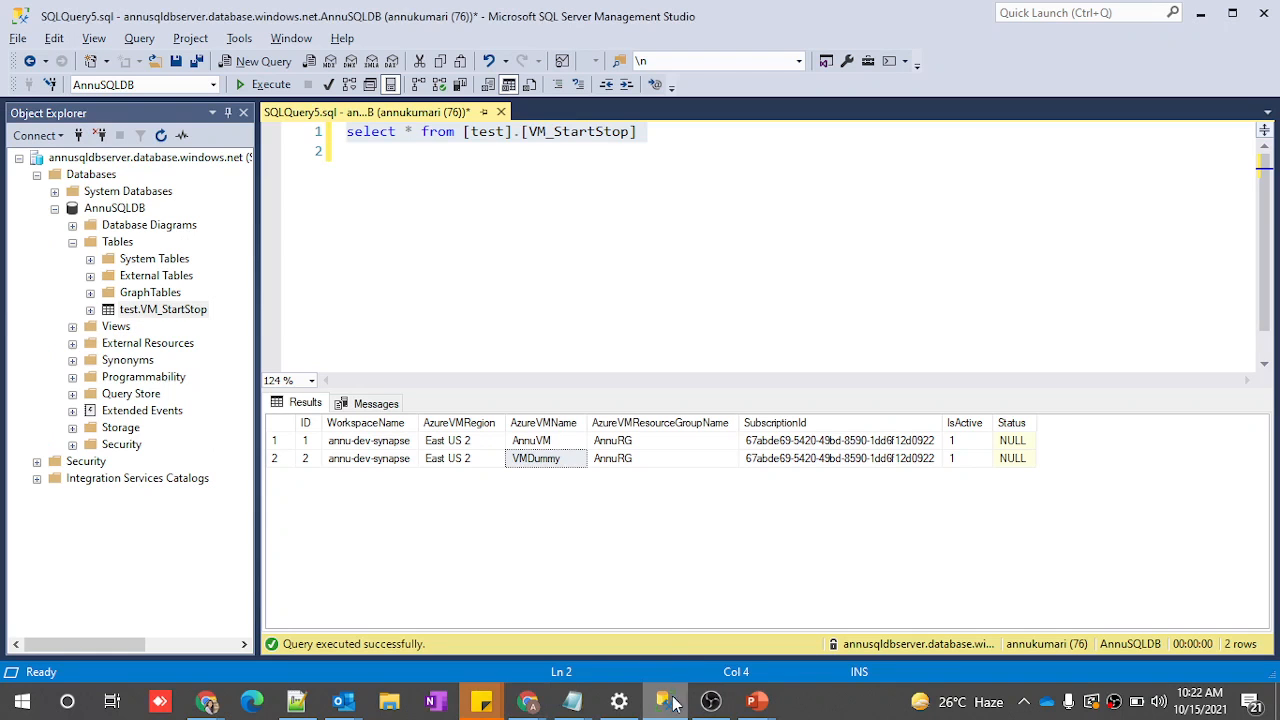
click(528, 447)
key(alt+Tab)
Examine displayStatus in the second element of this output's top-level statuses array, then close the output
scroll(310, 437, down, 1)
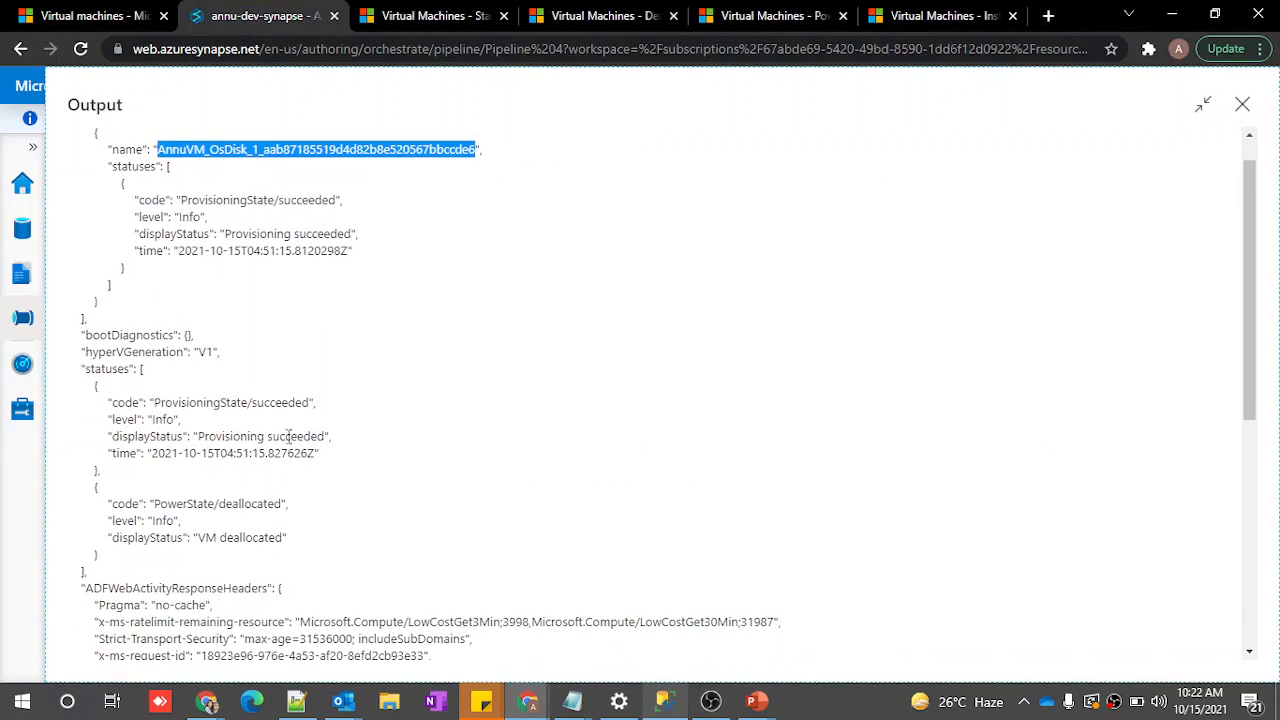
drag(84, 369, 130, 369)
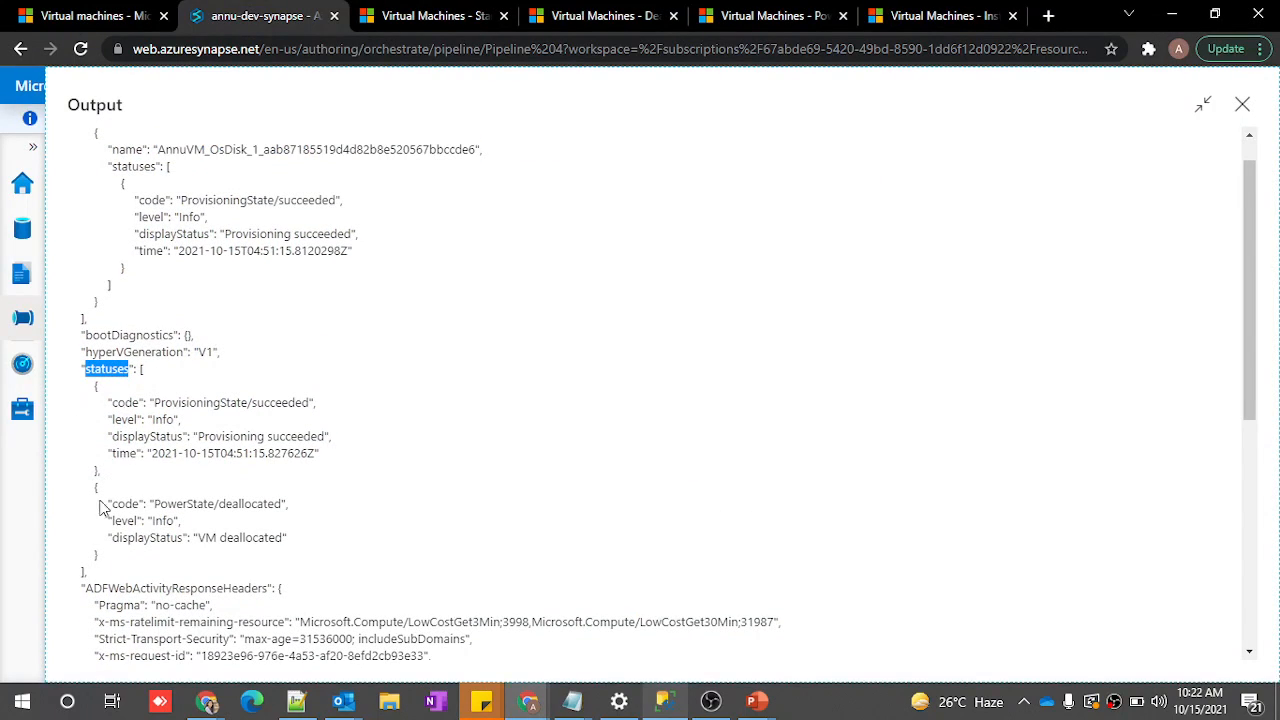
click(106, 533)
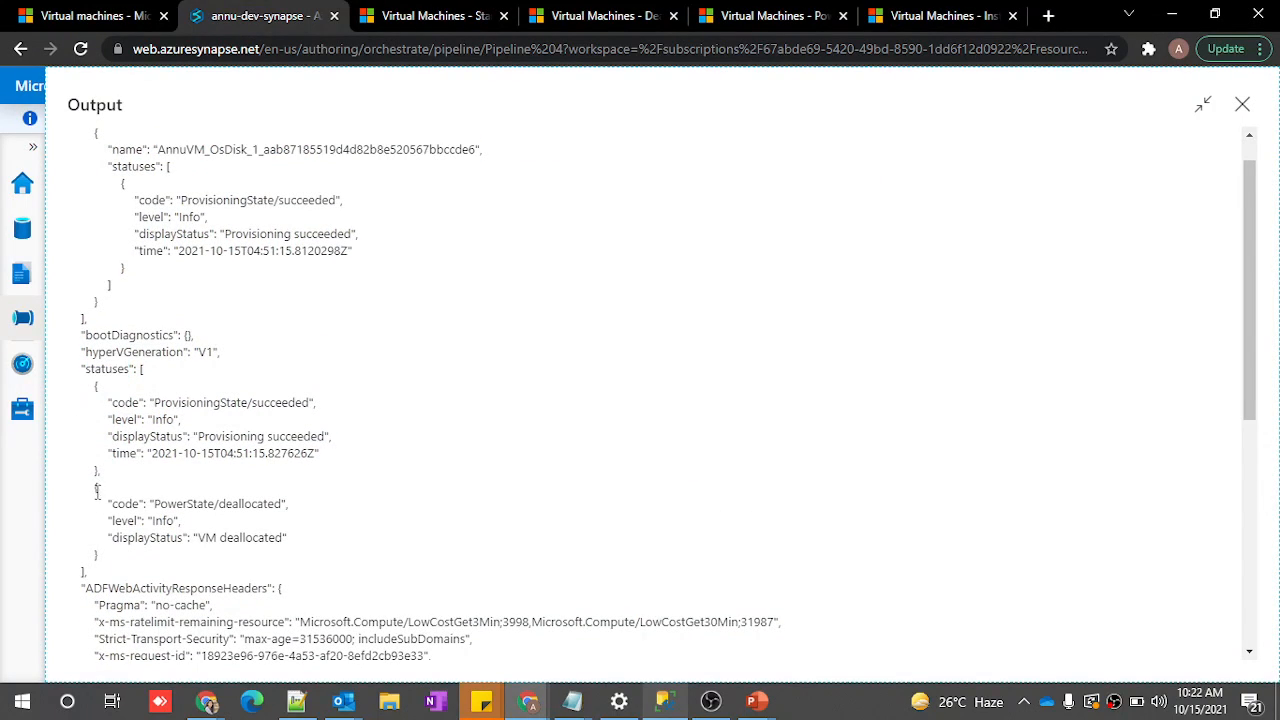
drag(96, 487, 116, 560)
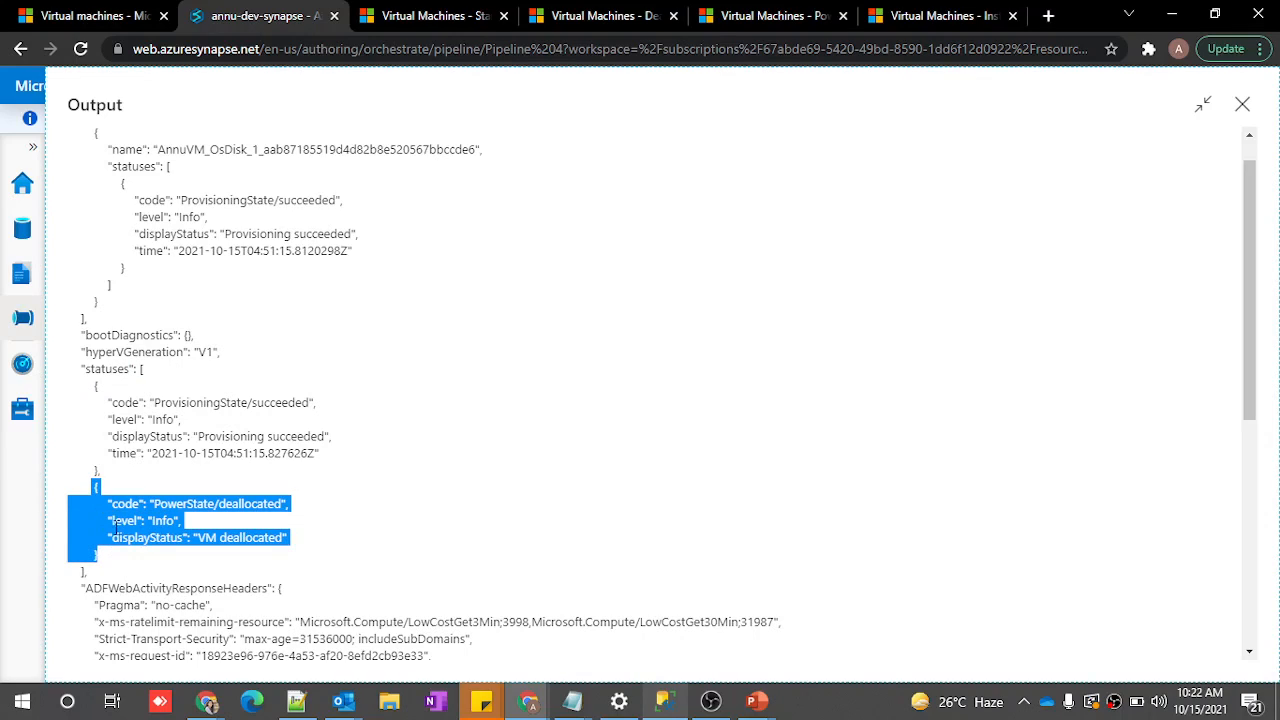
click(113, 521)
double_click(132, 538)
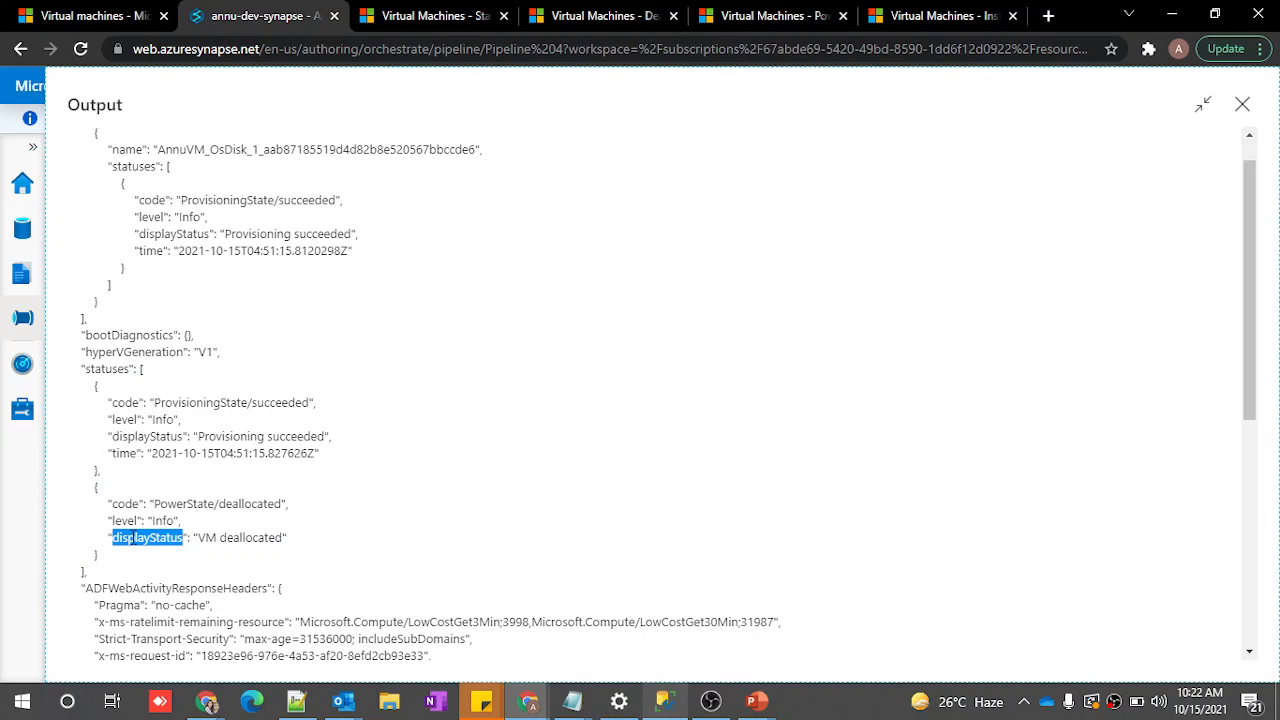
click(1242, 104)
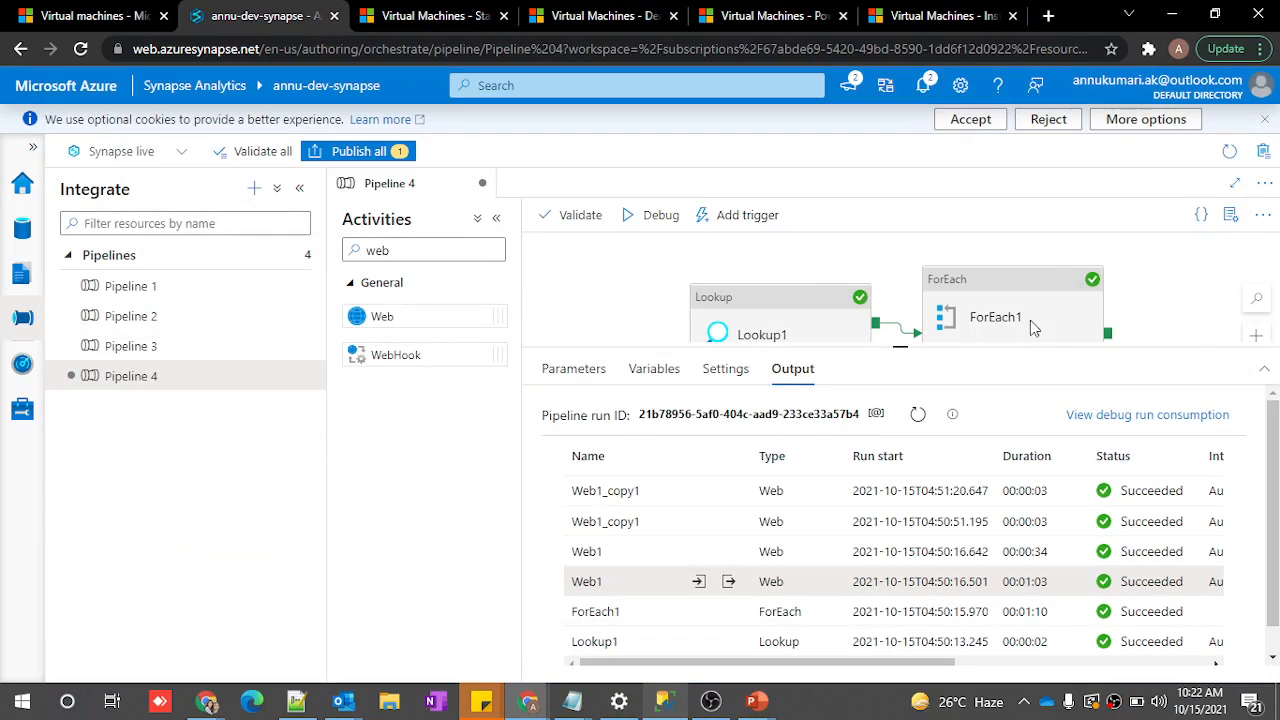
Reopen the second-listed Web1 run's output, close it, and open the earlier Web1_copy1 run's output for comparison
scroll(1057, 334, down, 2)
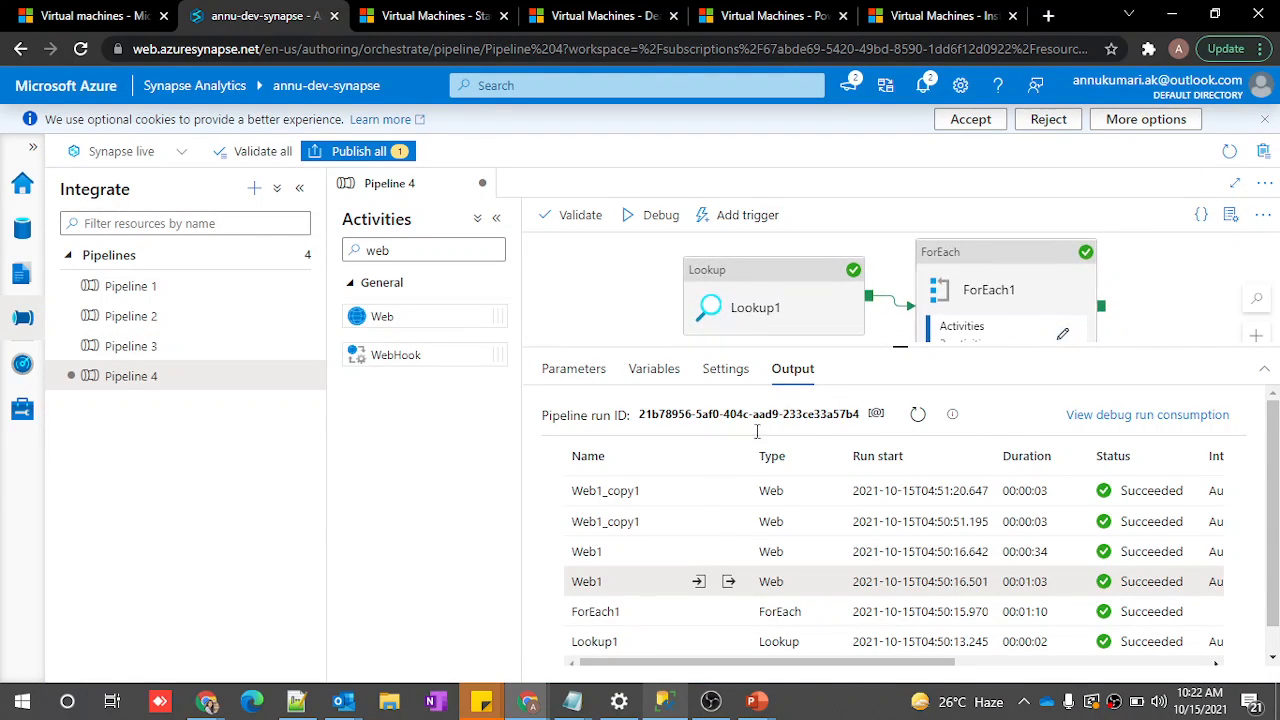
click(729, 583)
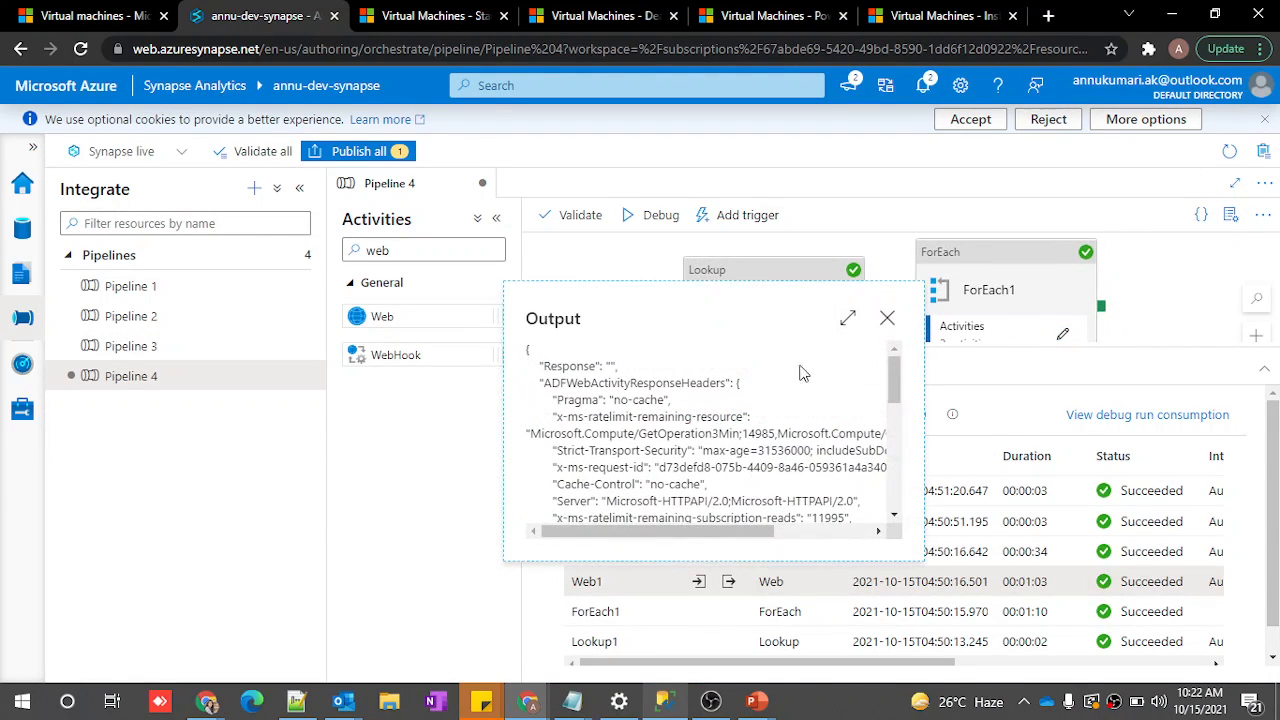
click(886, 318)
click(729, 520)
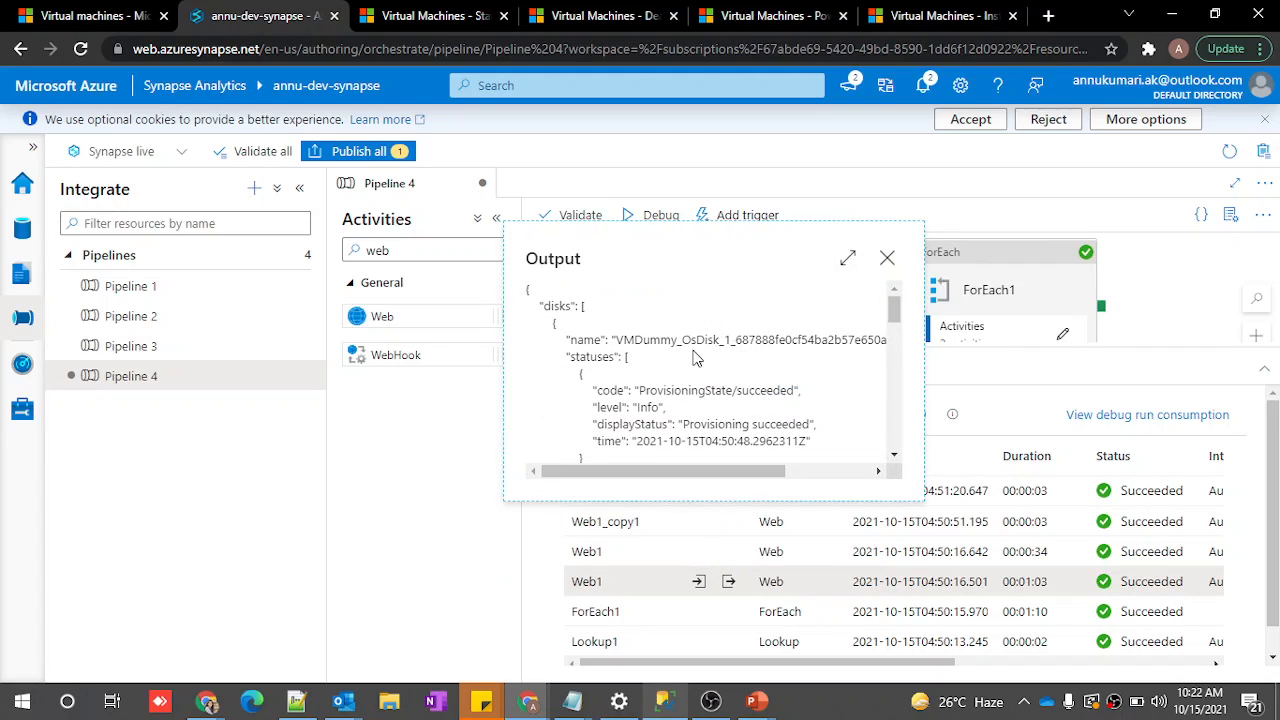
Maximize the Web1_copy1 output, copy all of its text and paste it into vm url.txt in Notepad
click(847, 258)
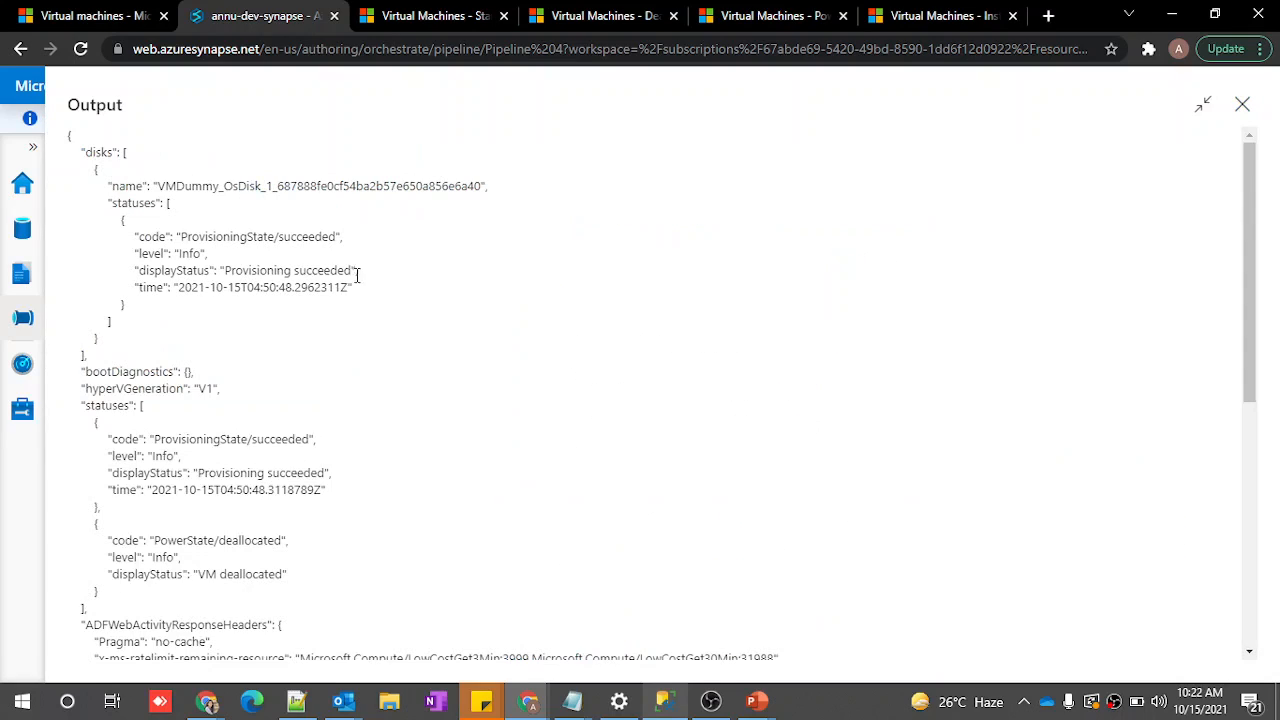
key(ctrl+a)
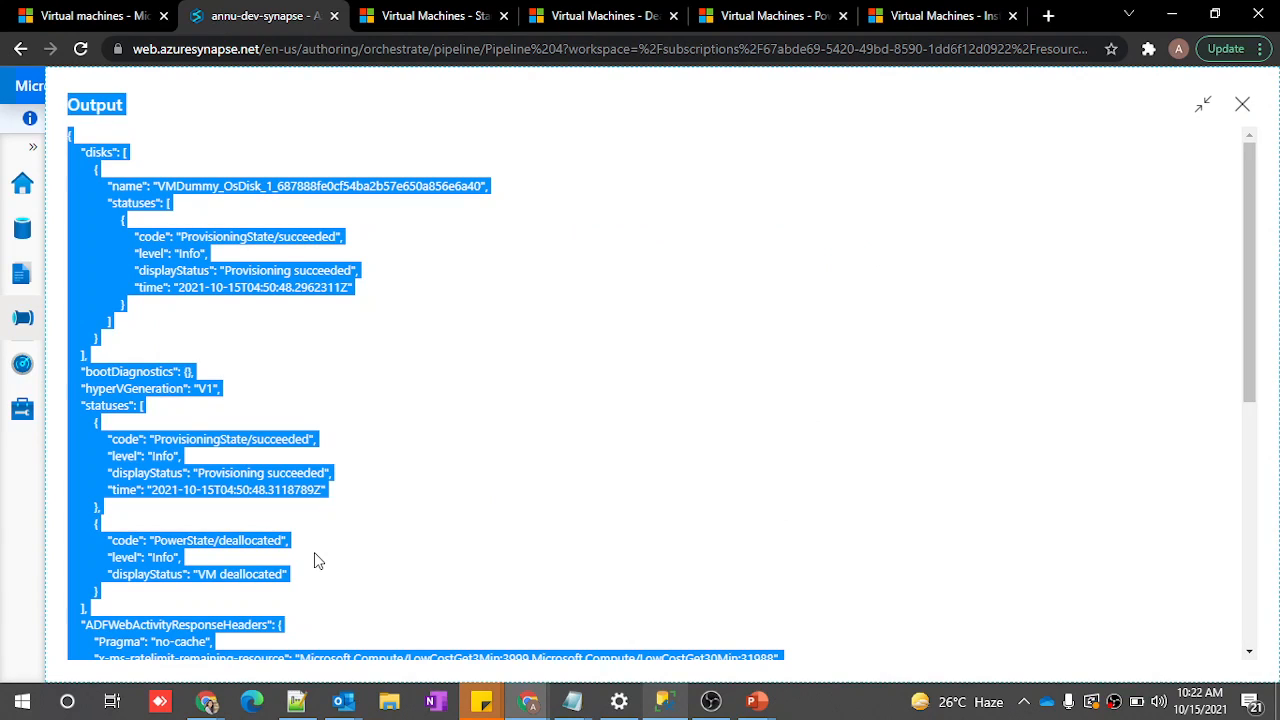
click(572, 701)
click(656, 645)
key(ctrl+a)
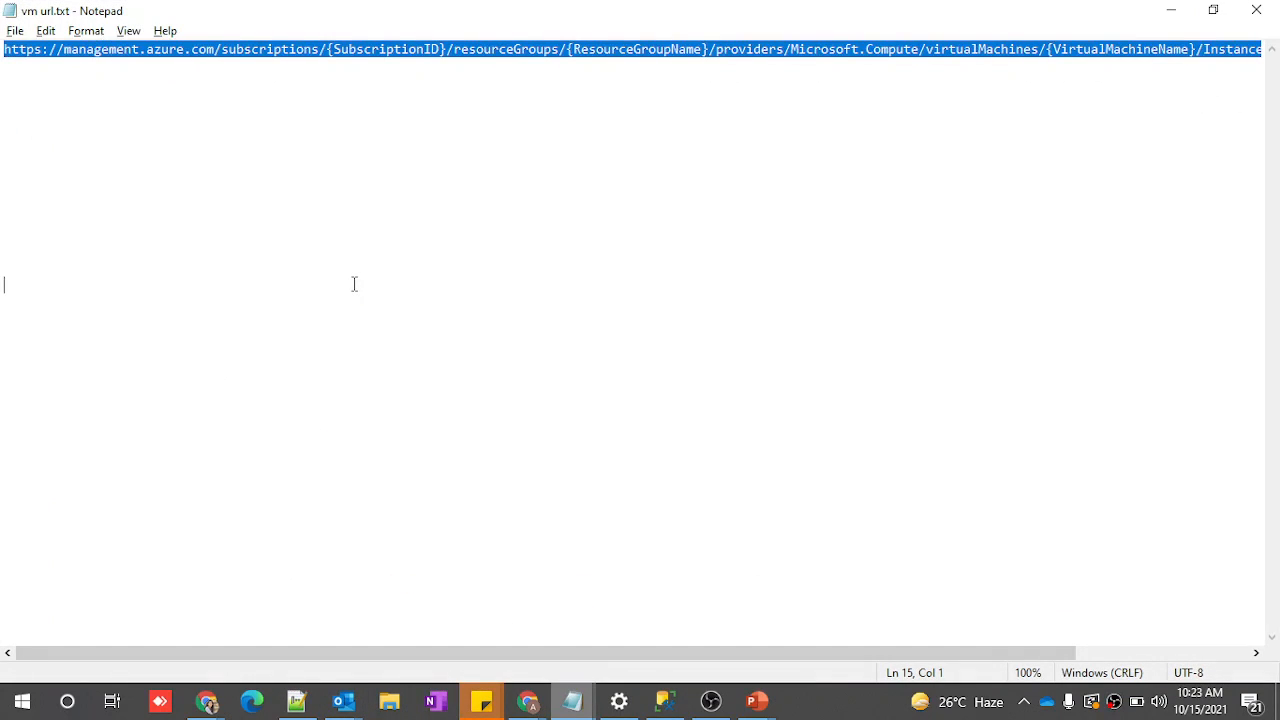
key(ctrl+v)
Locate the pasted Output section and examine the top-level statuses array and the displayStatus in its second element
scroll(284, 352, up, 5)
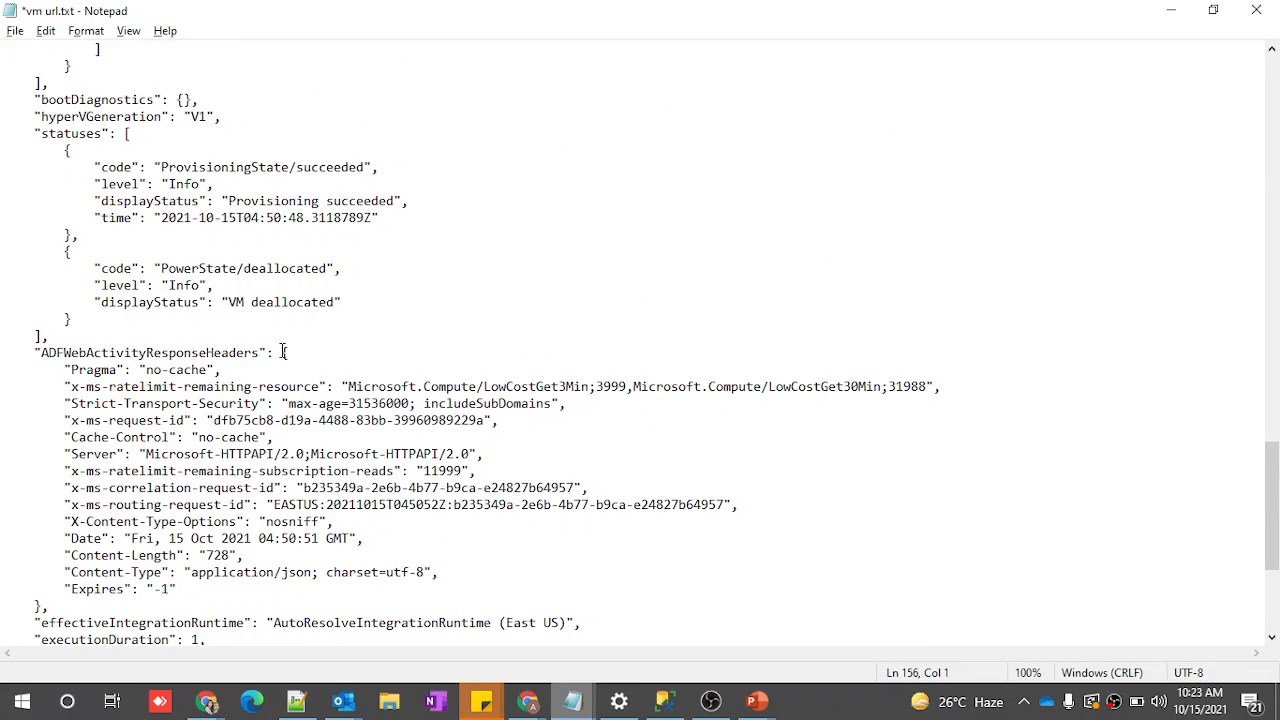
scroll(284, 352, up, 7)
double_click(41, 185)
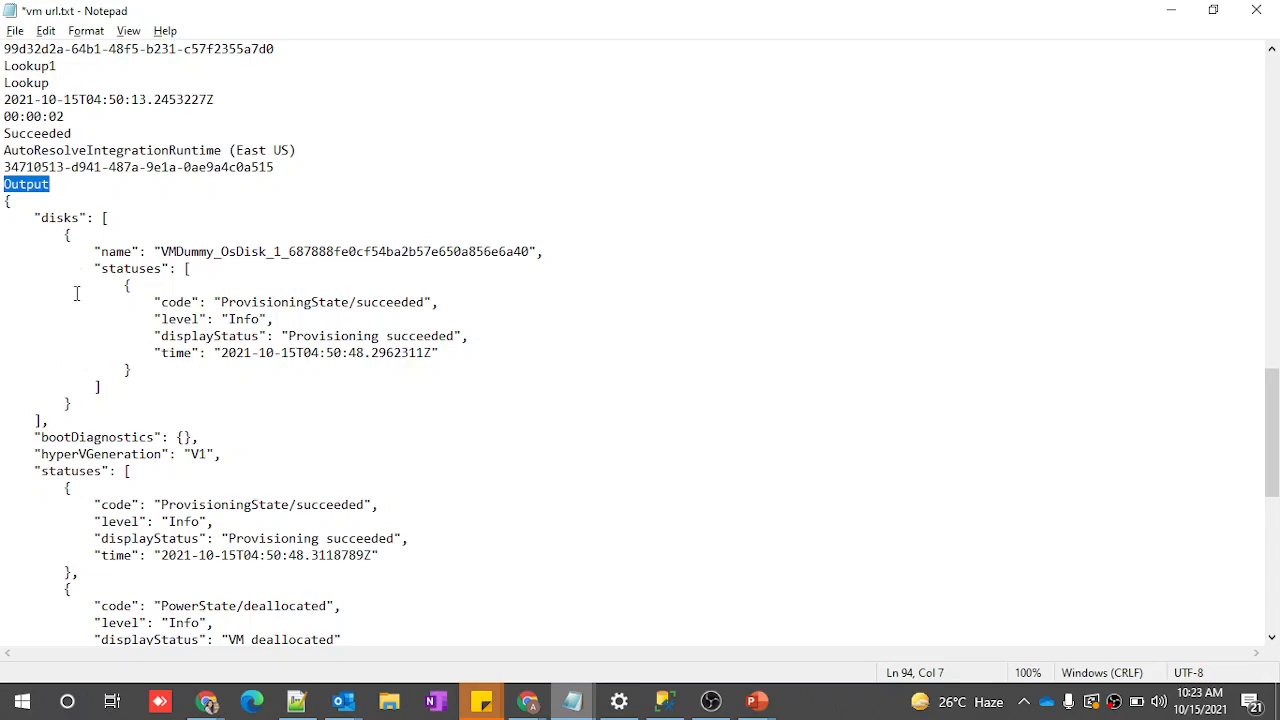
scroll(61, 488, down, 3)
drag(35, 337, 126, 338)
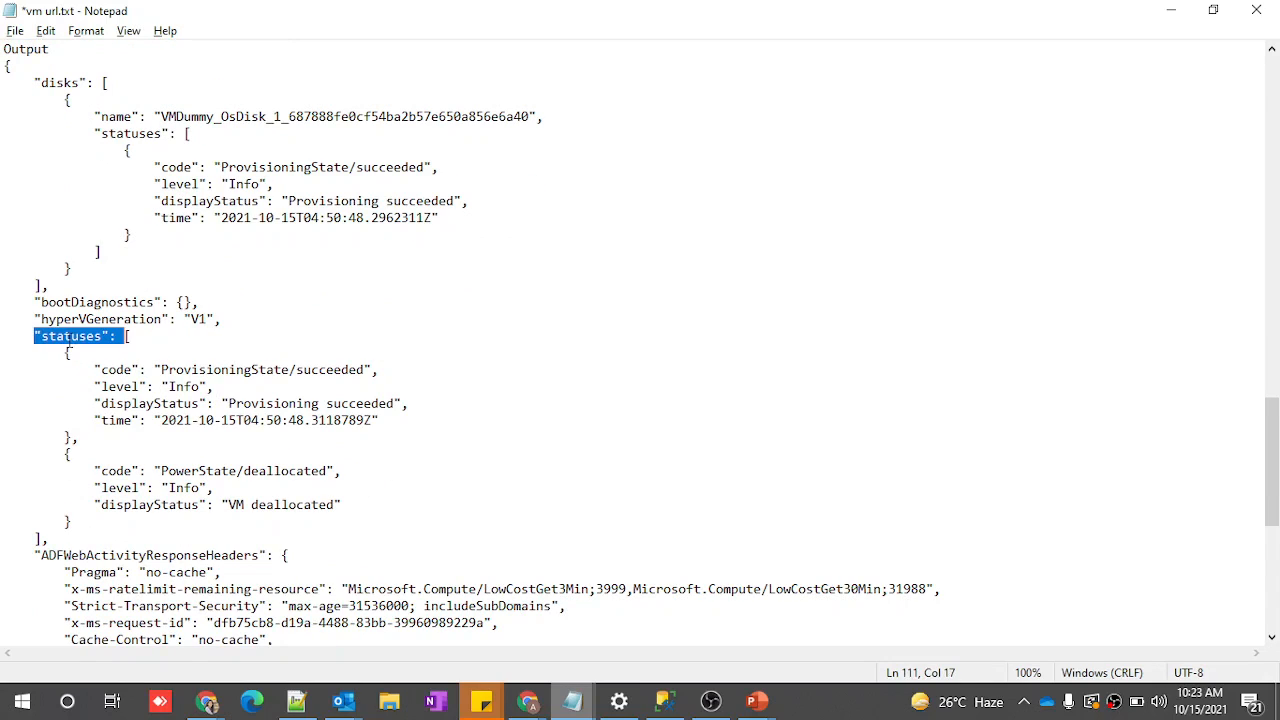
double_click(121, 505)
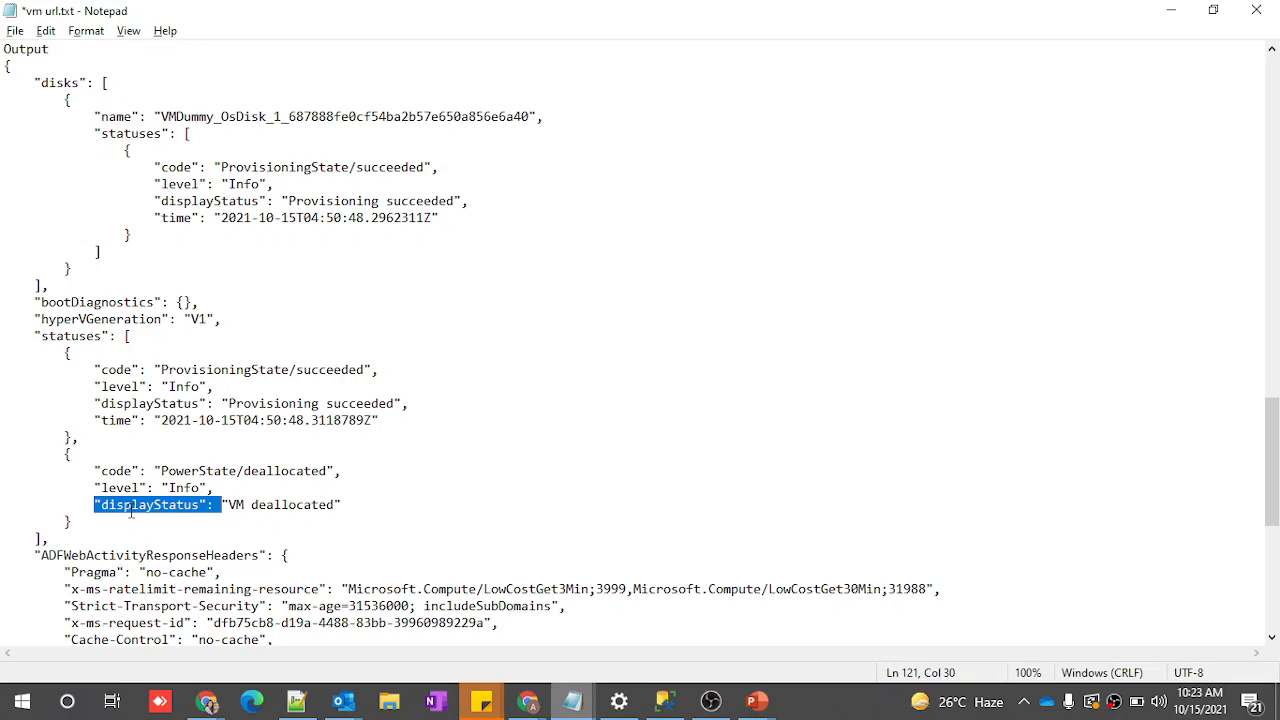
Return to Synapse, add a Lookup activity inside ForEach1 and connect Web1_copy1's success output to it
key(alt+Tab)
click(657, 420)
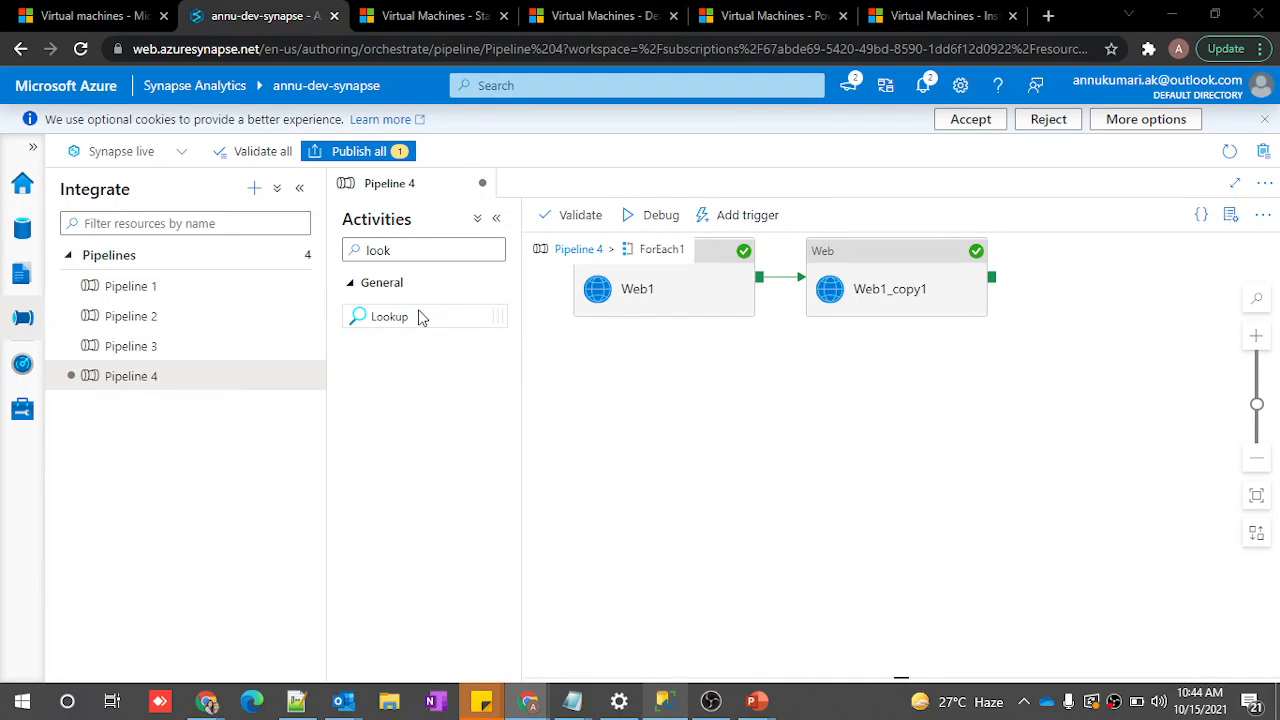
drag(420, 317, 1169, 283)
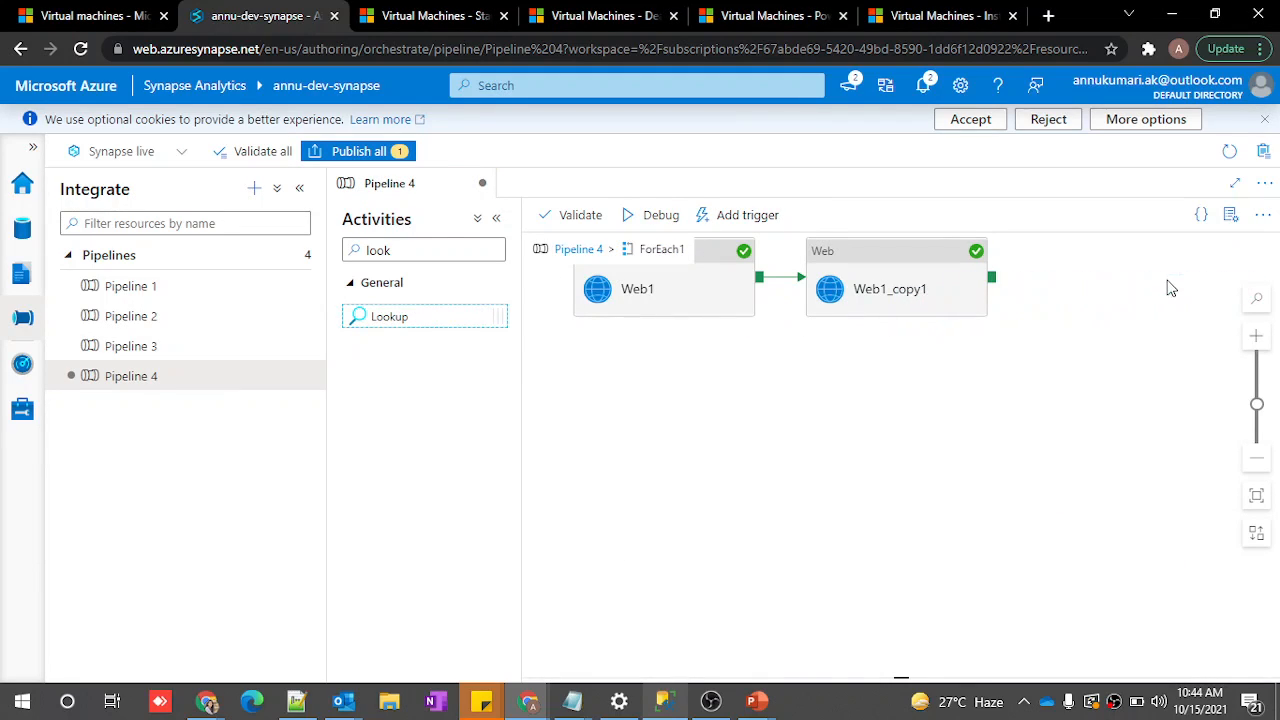
drag(993, 280, 1101, 281)
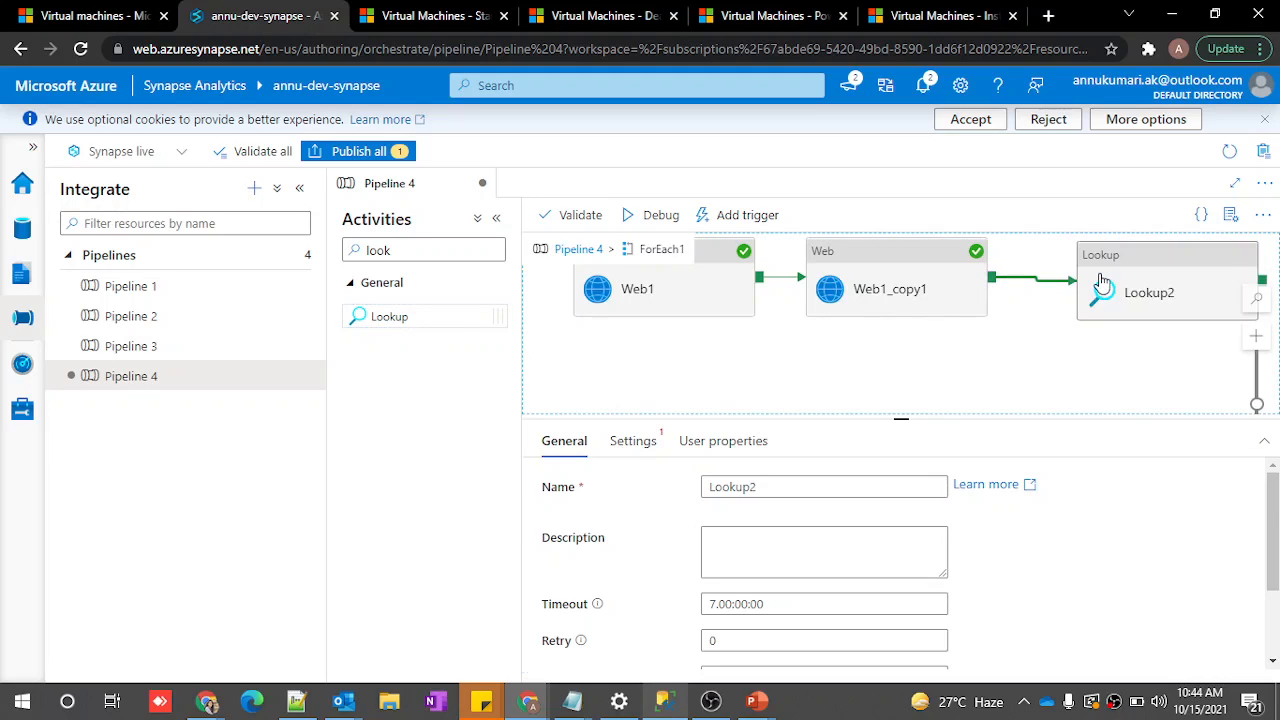
click(1101, 281)
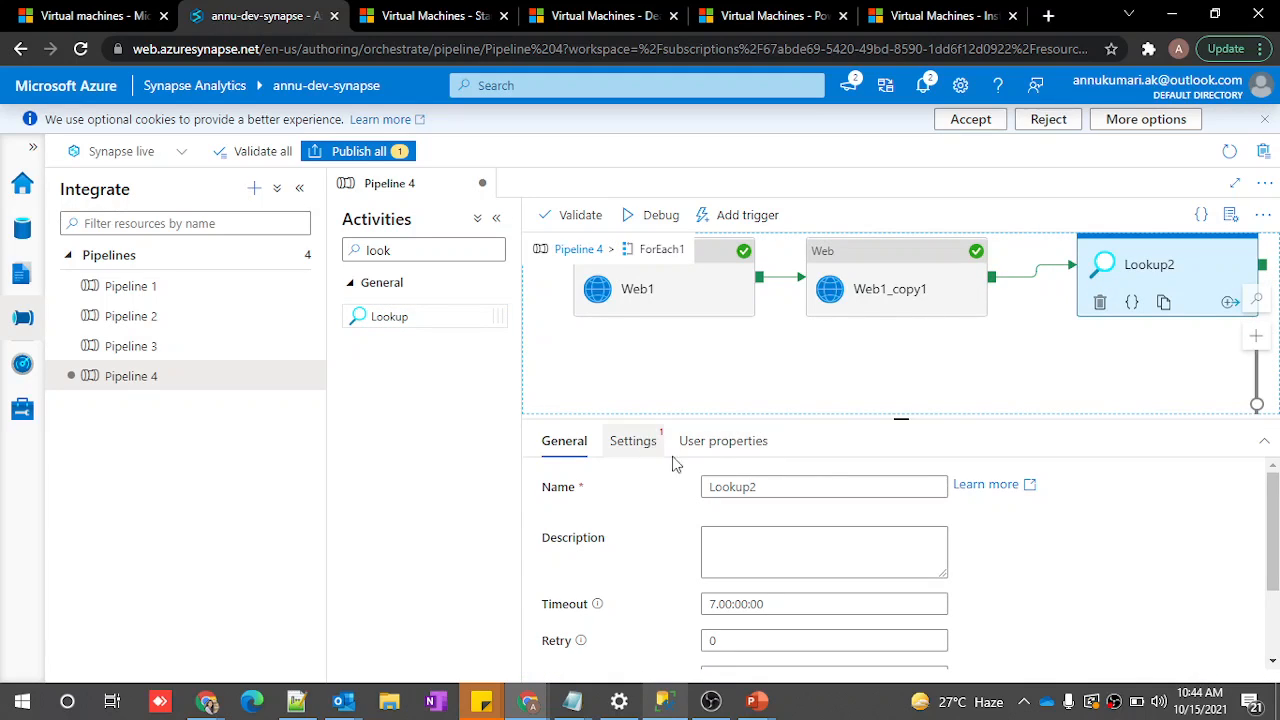
In the new Lookup's settings, turn off First row only and choose DS_SQLDB as the source dataset
click(635, 443)
click(709, 522)
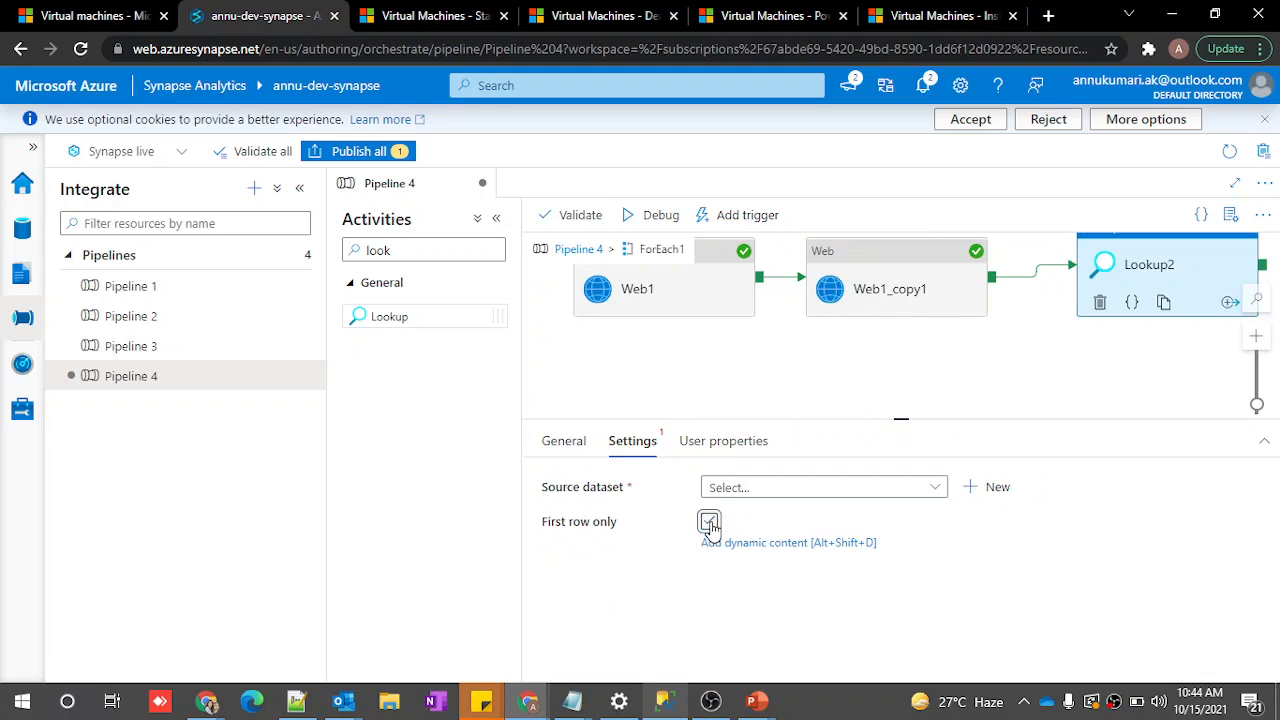
click(716, 488)
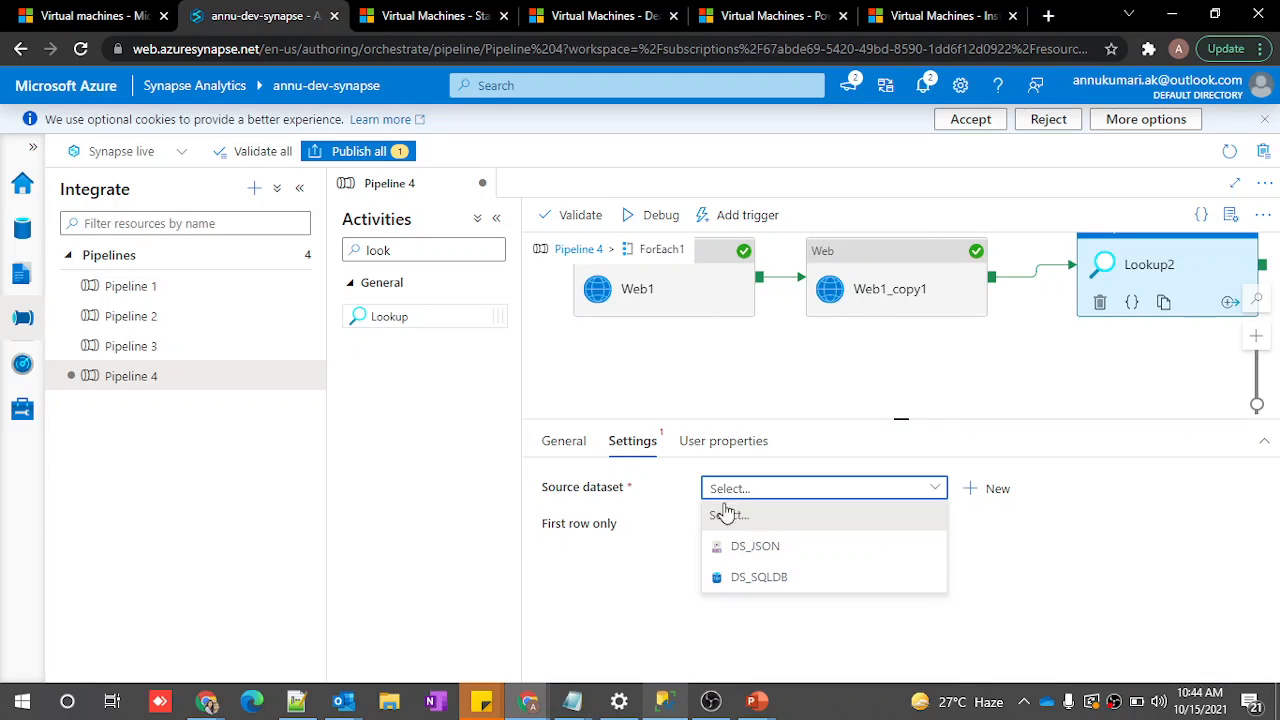
click(750, 574)
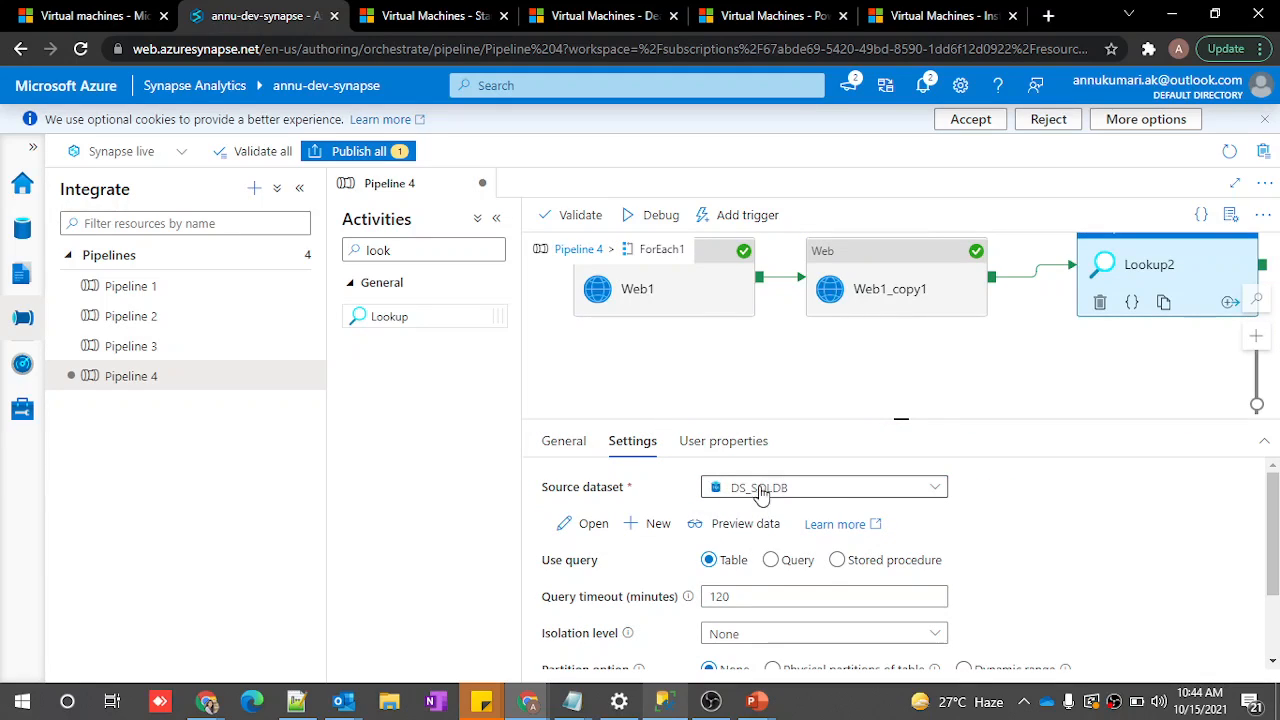
Make the Lookup use a query and enter the dynamic content "Update test.VM_startStop set Status="
drag(901, 420, 900, 318)
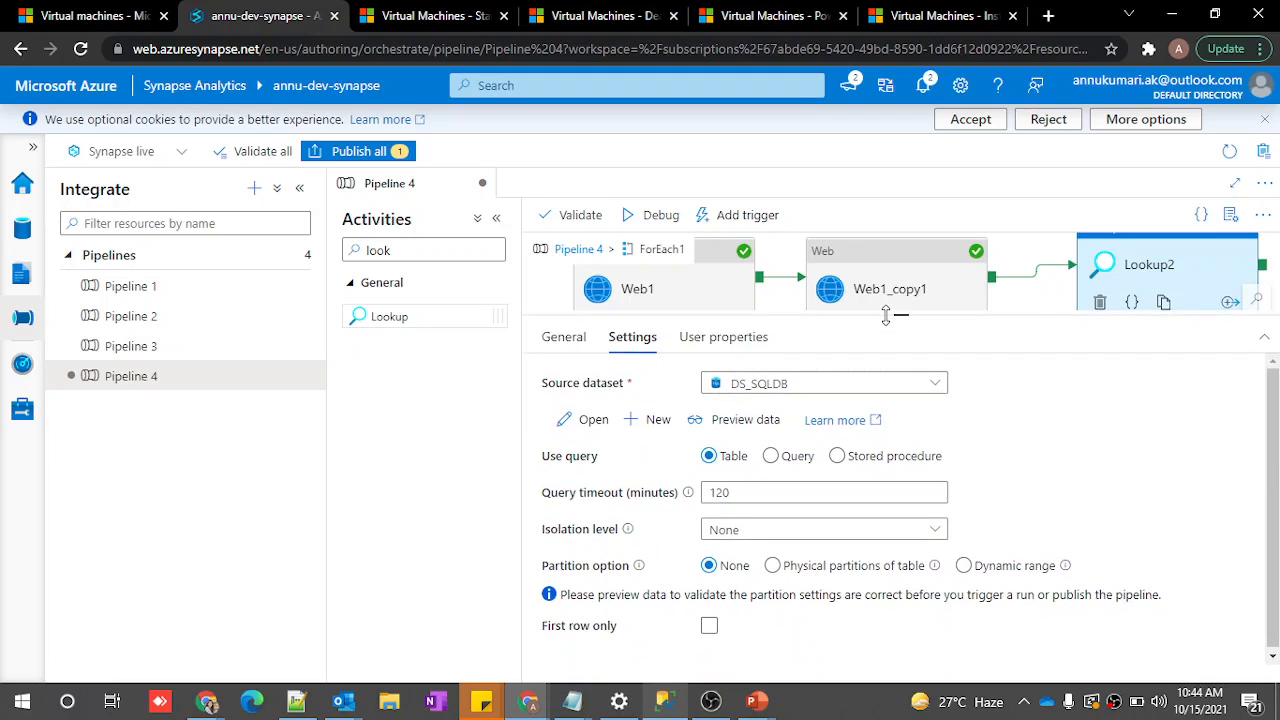
click(771, 455)
click(763, 503)
click(755, 550)
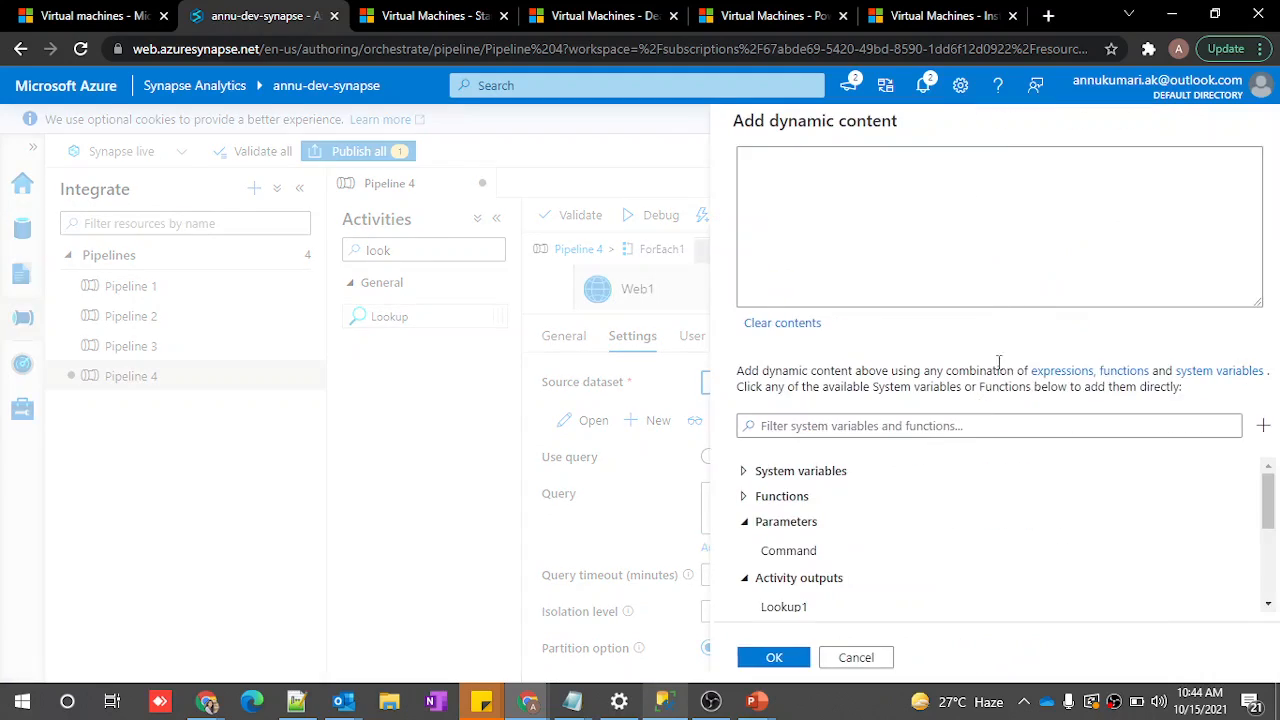
text(Update)
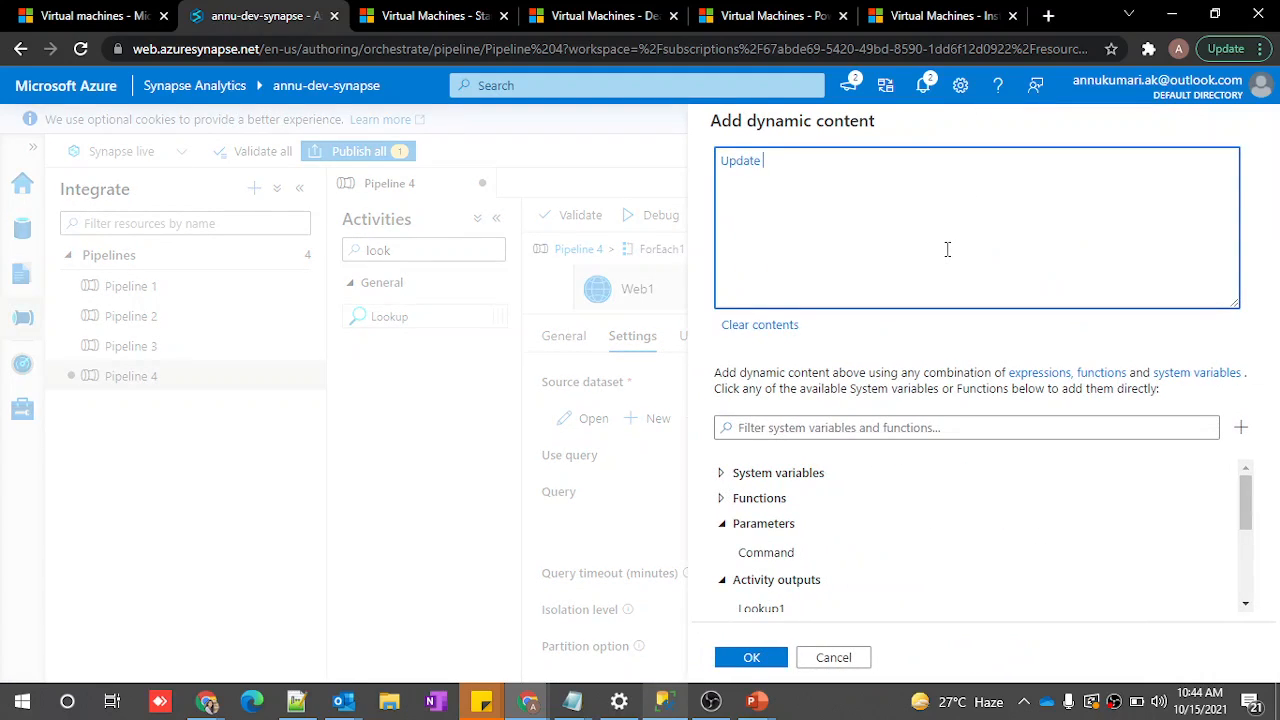
text( test.VM_startStop set Status=)
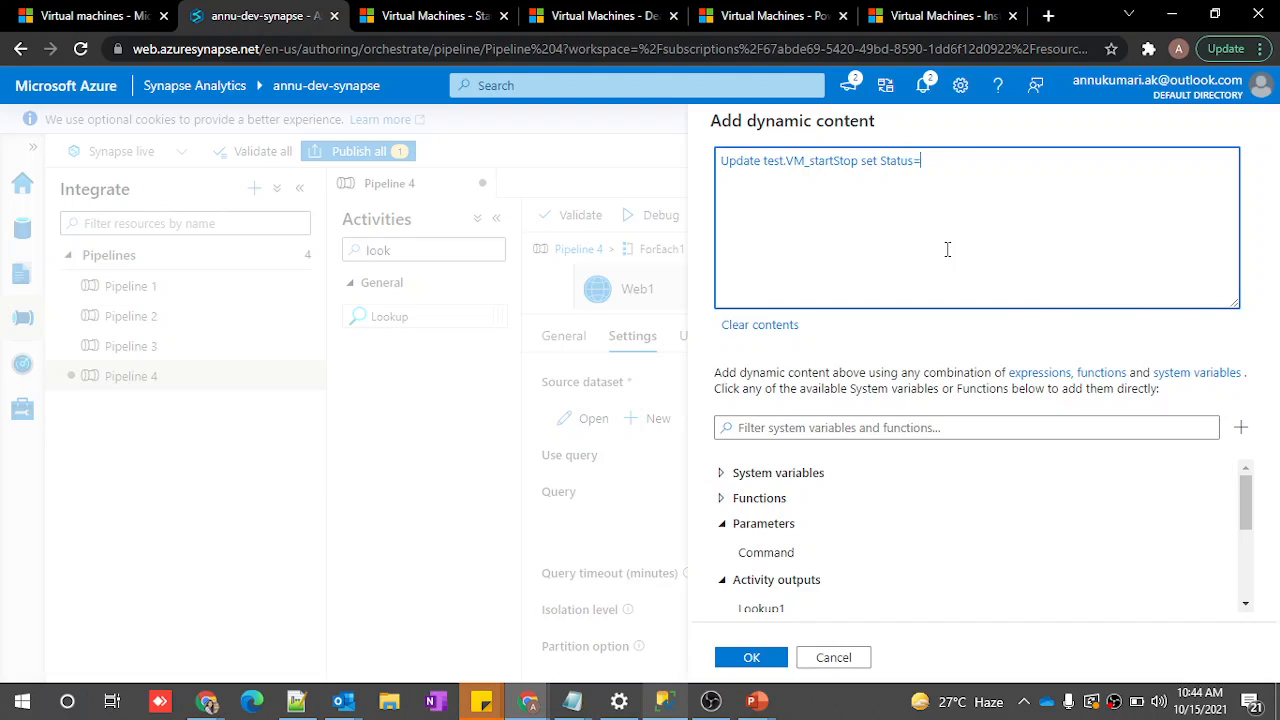
click(765, 659)
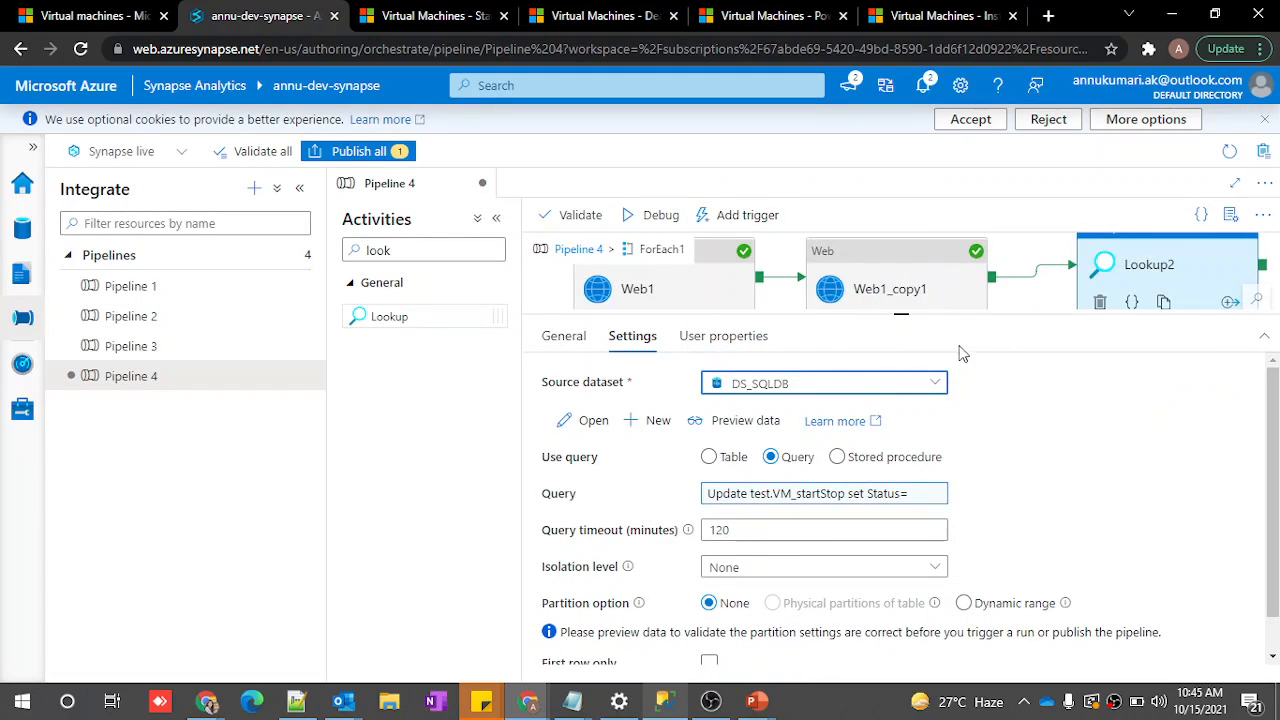
Trace the path to the VM's displayStatus in Notepad's vm url.txt, from Output through the second element of the top-level statuses array
mouse_move(572, 701)
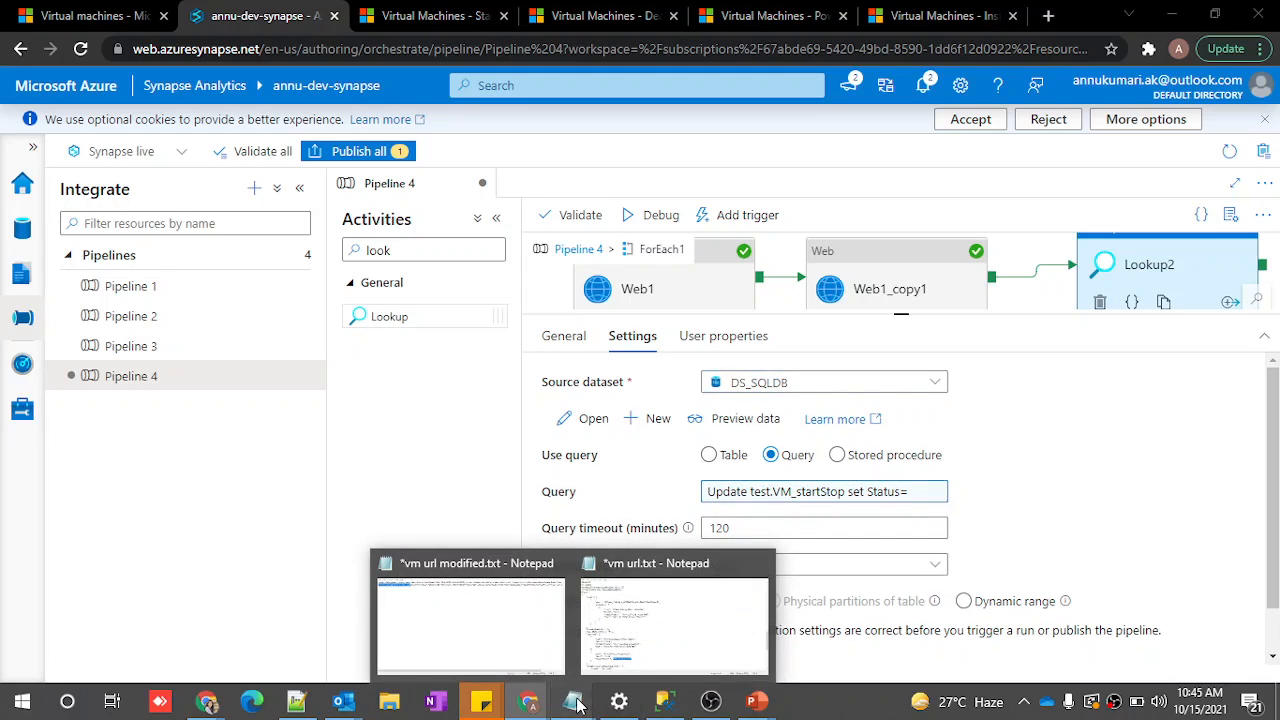
click(665, 600)
click(101, 319)
scroll(166, 326, down, 1)
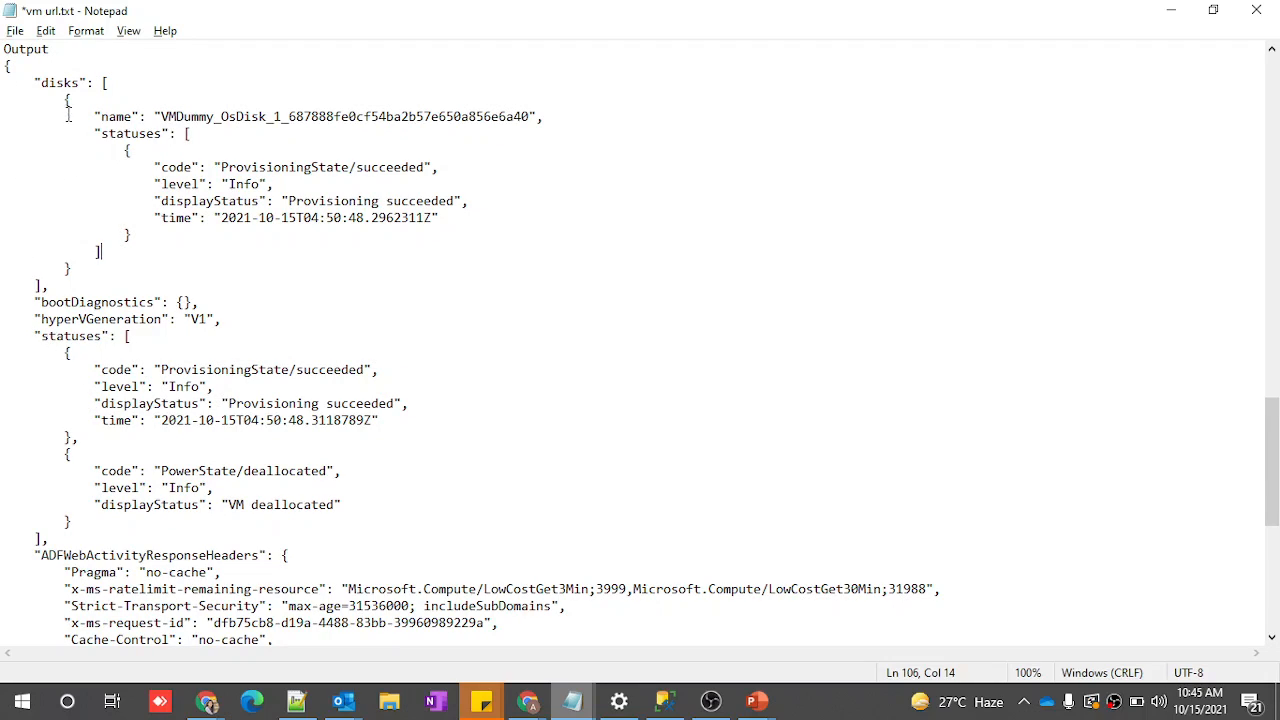
double_click(15, 52)
double_click(64, 340)
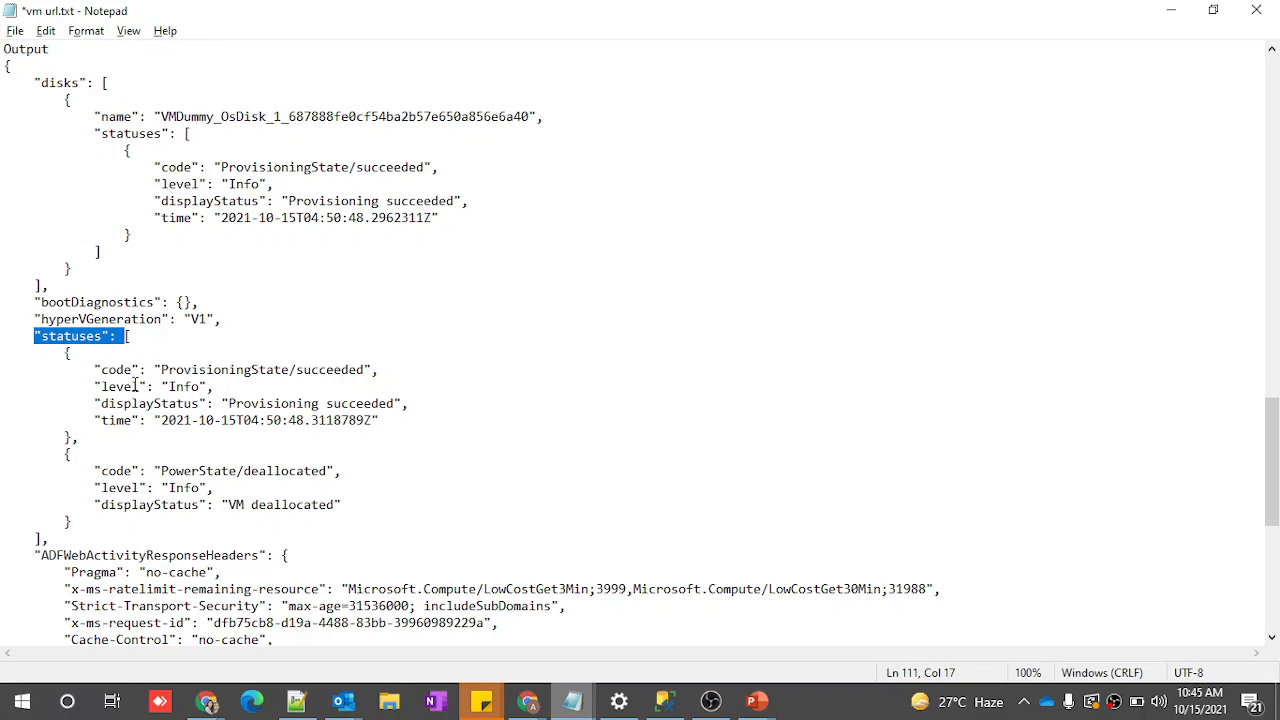
drag(62, 454, 118, 545)
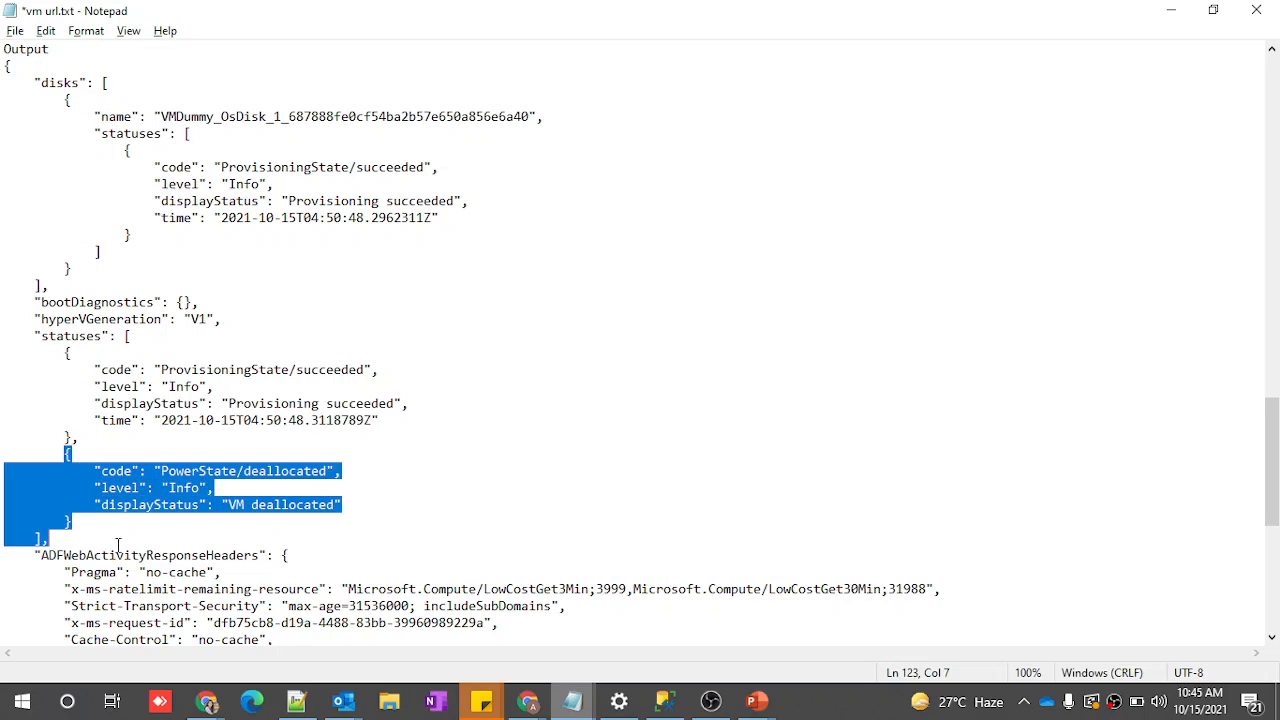
drag(74, 345, 98, 528)
double_click(126, 506)
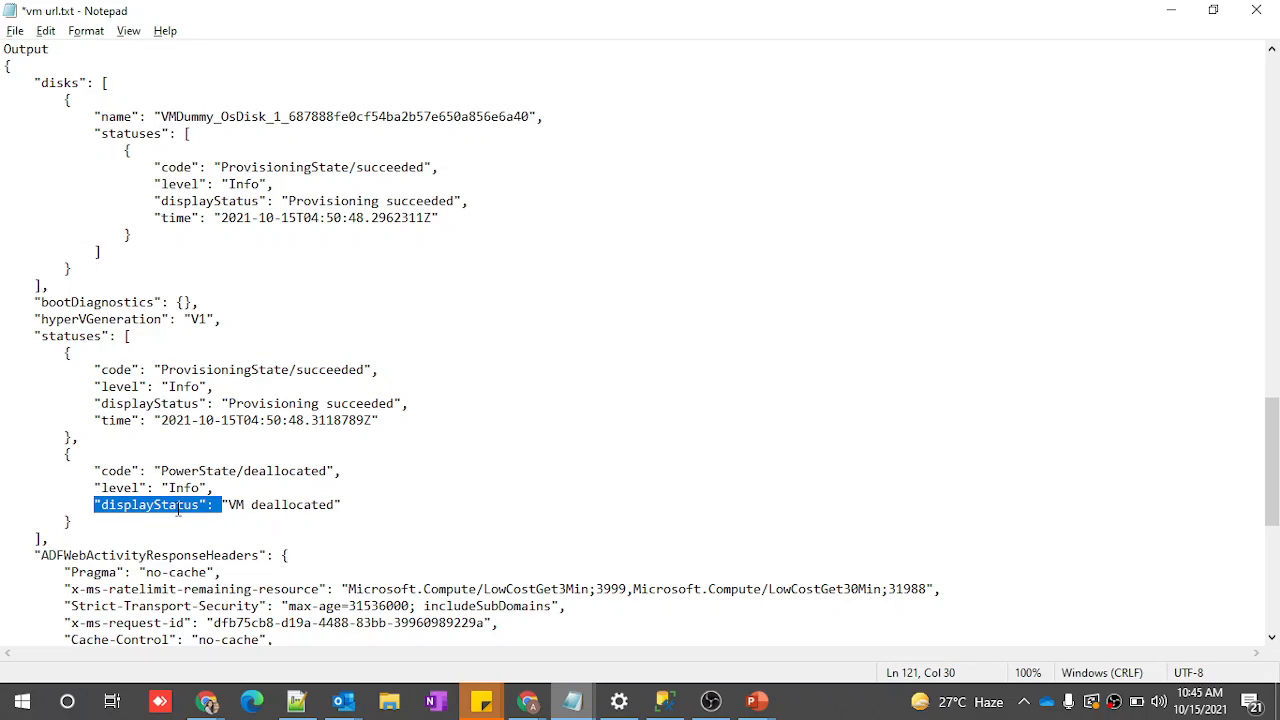
Back in Synapse, extend the Lookup query after Status= with the Web1_copy1 activity output as @{activity('Web1_copy1').output
key(alt+Tab)
click(818, 497)
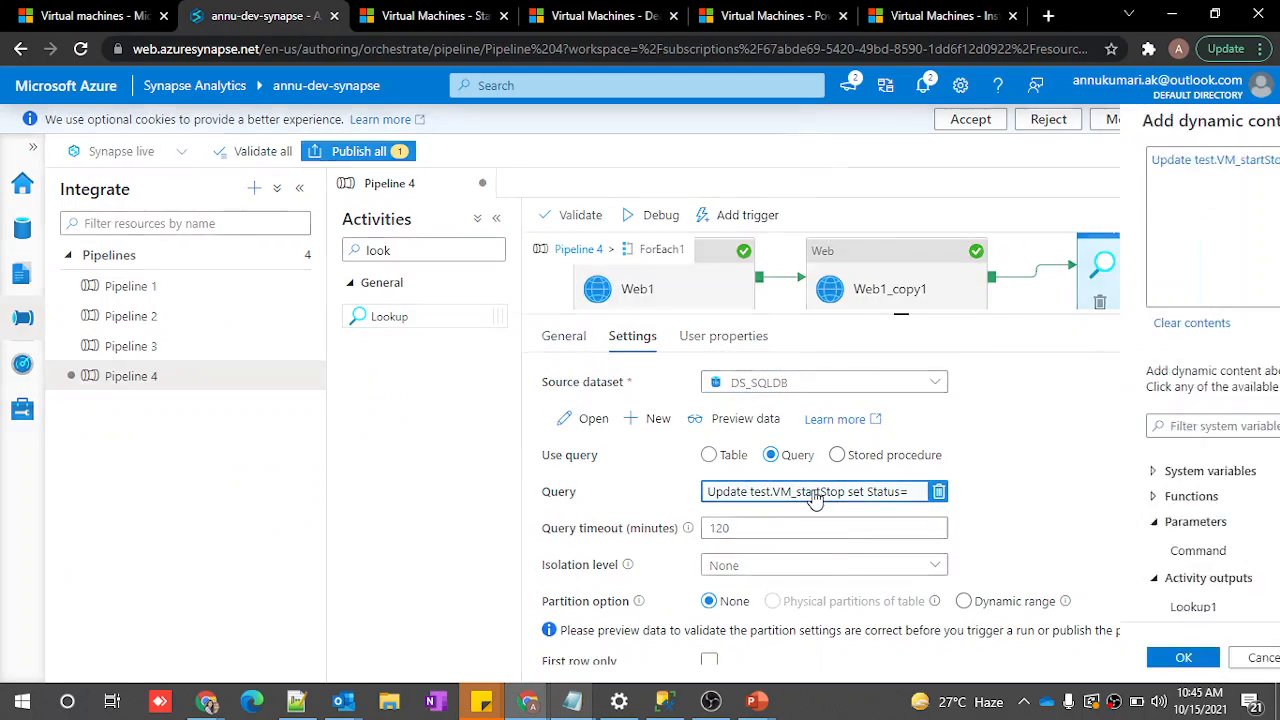
scroll(814, 563, down, 5)
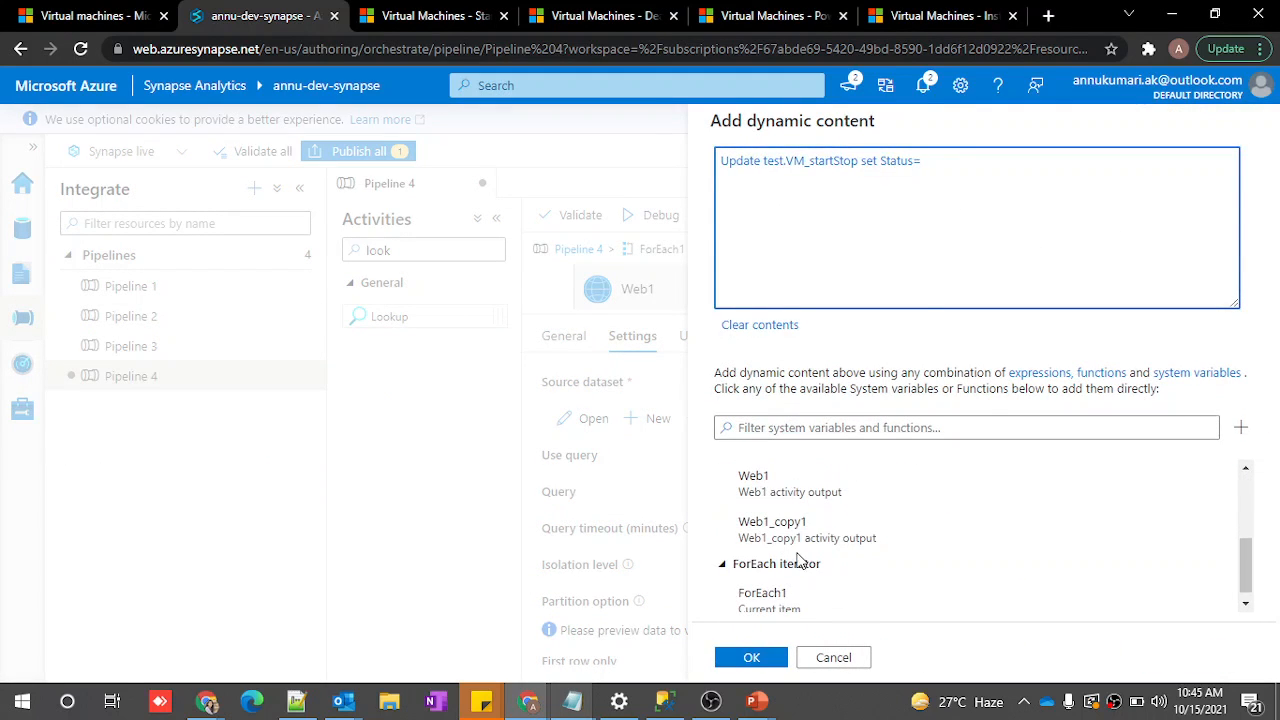
click(766, 532)
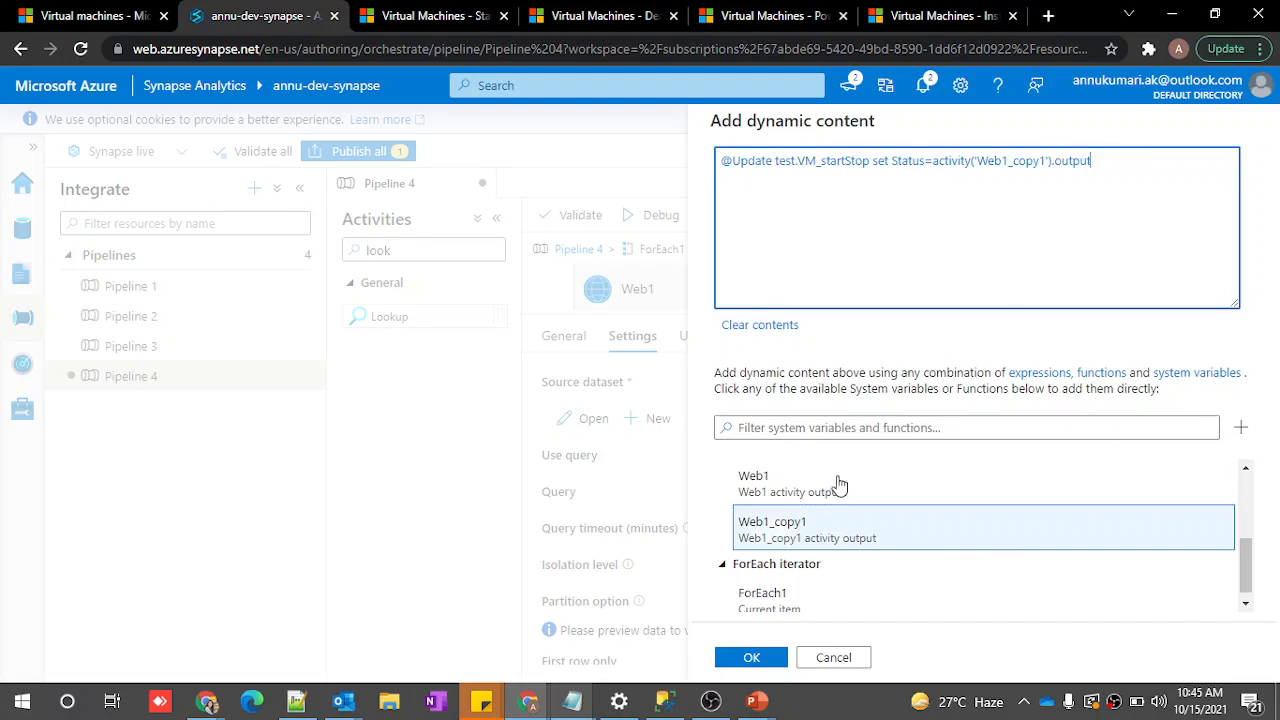
key(BackSpace)
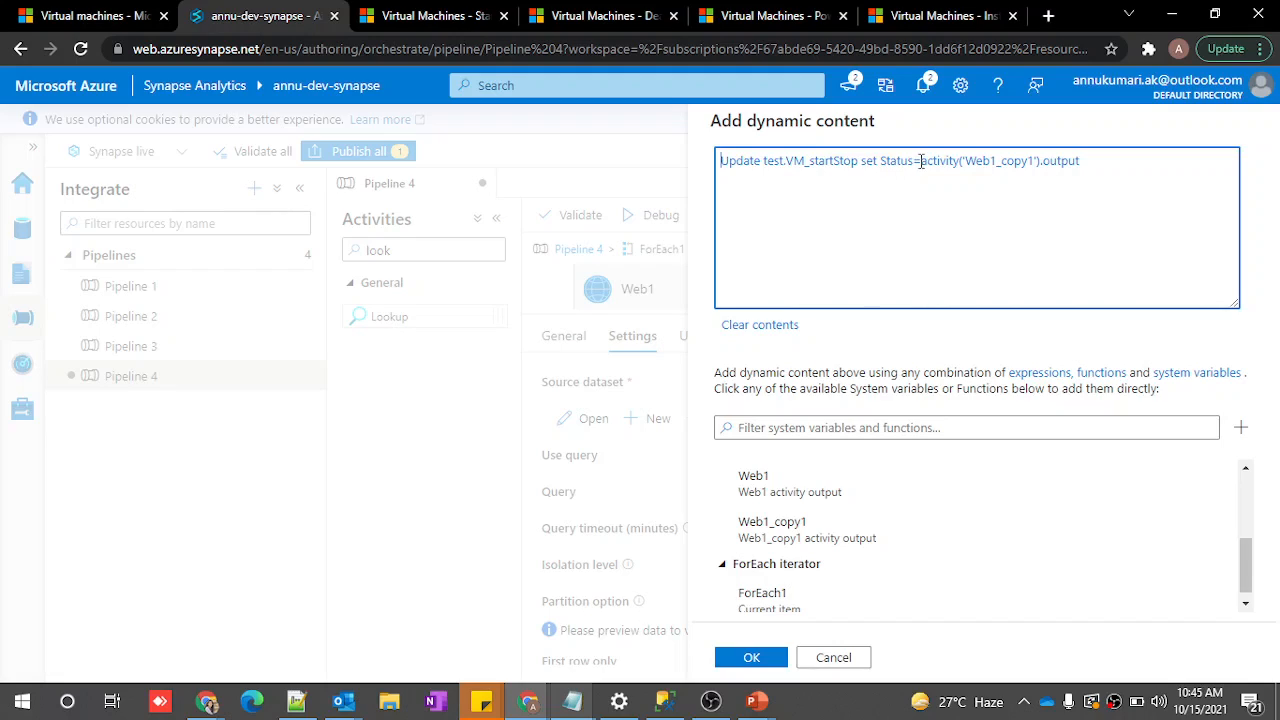
click(920, 161)
text(@)
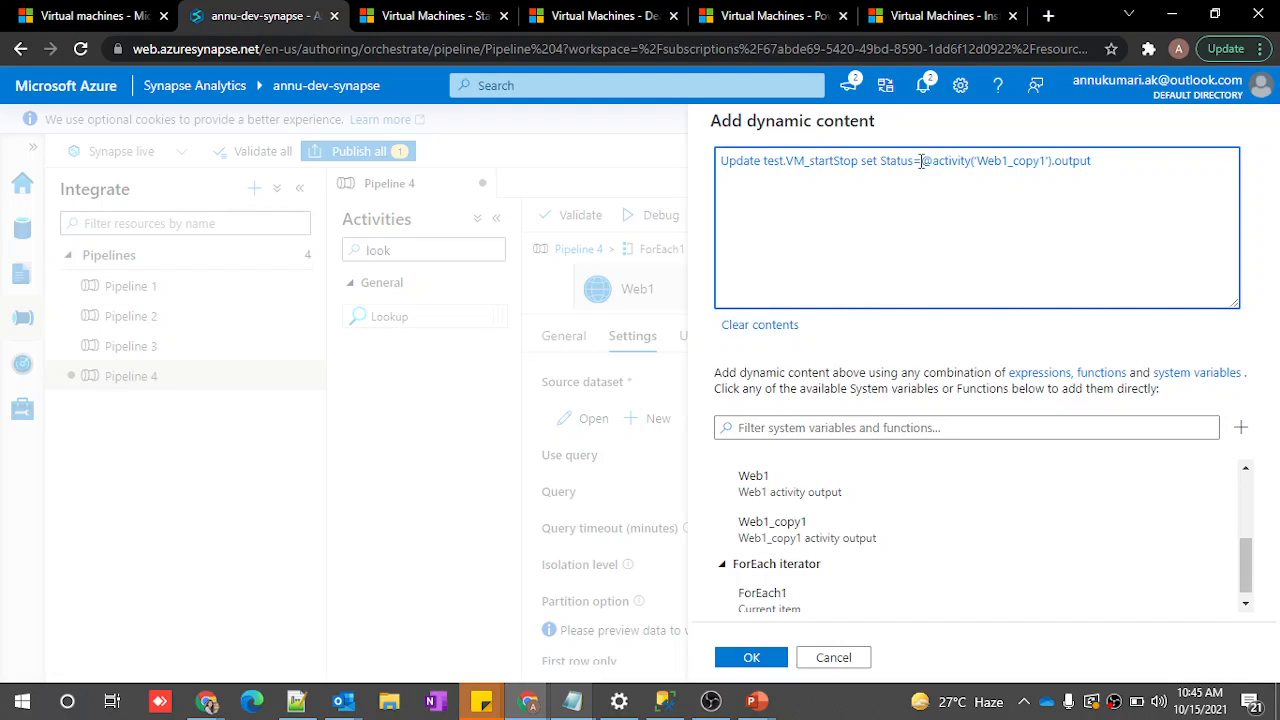
text({)
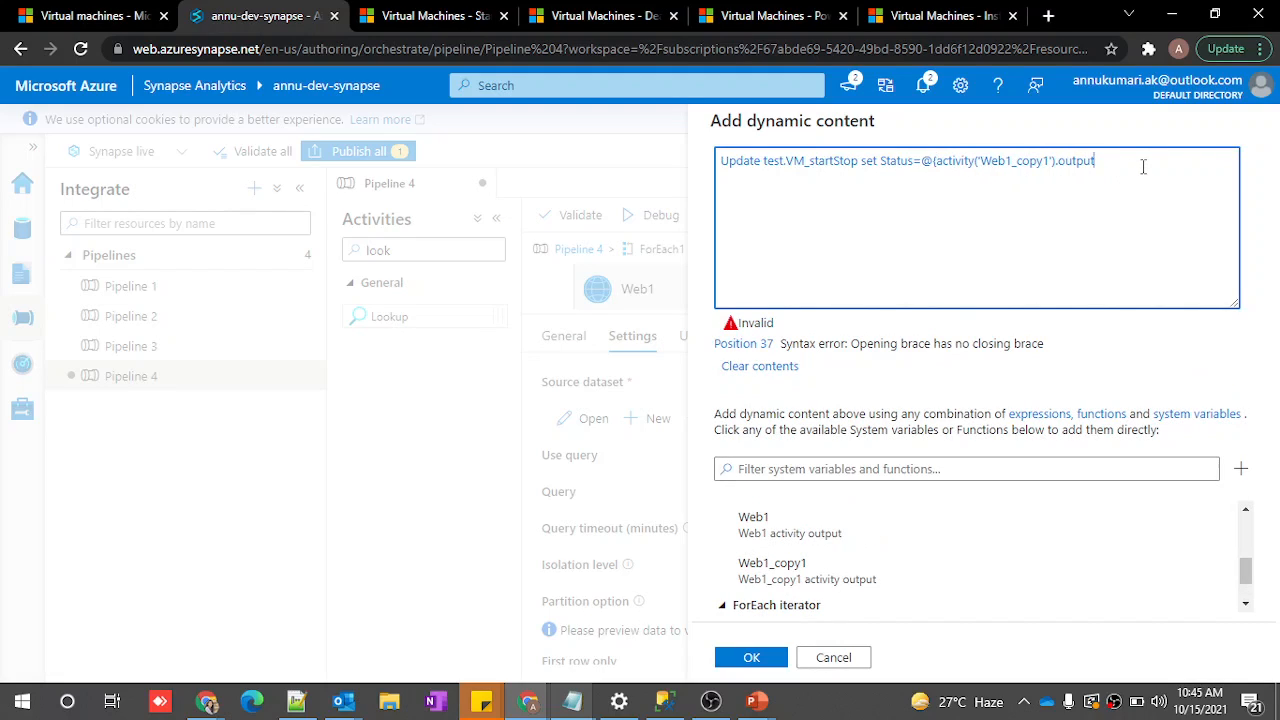
Copy the property name statuses from the Notepad output and append it to the query expression as .statuses
key(alt+Tab)
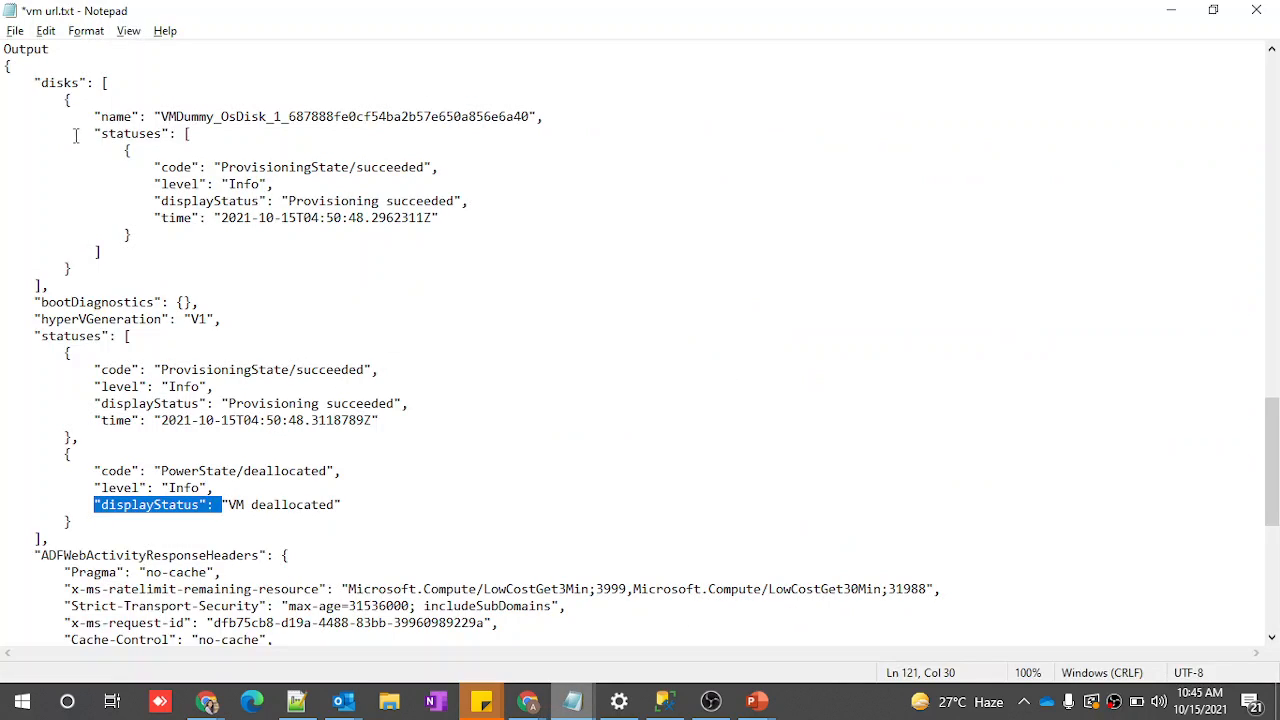
drag(44, 335, 105, 335)
key(ctrl+c)
key(alt+Tab)
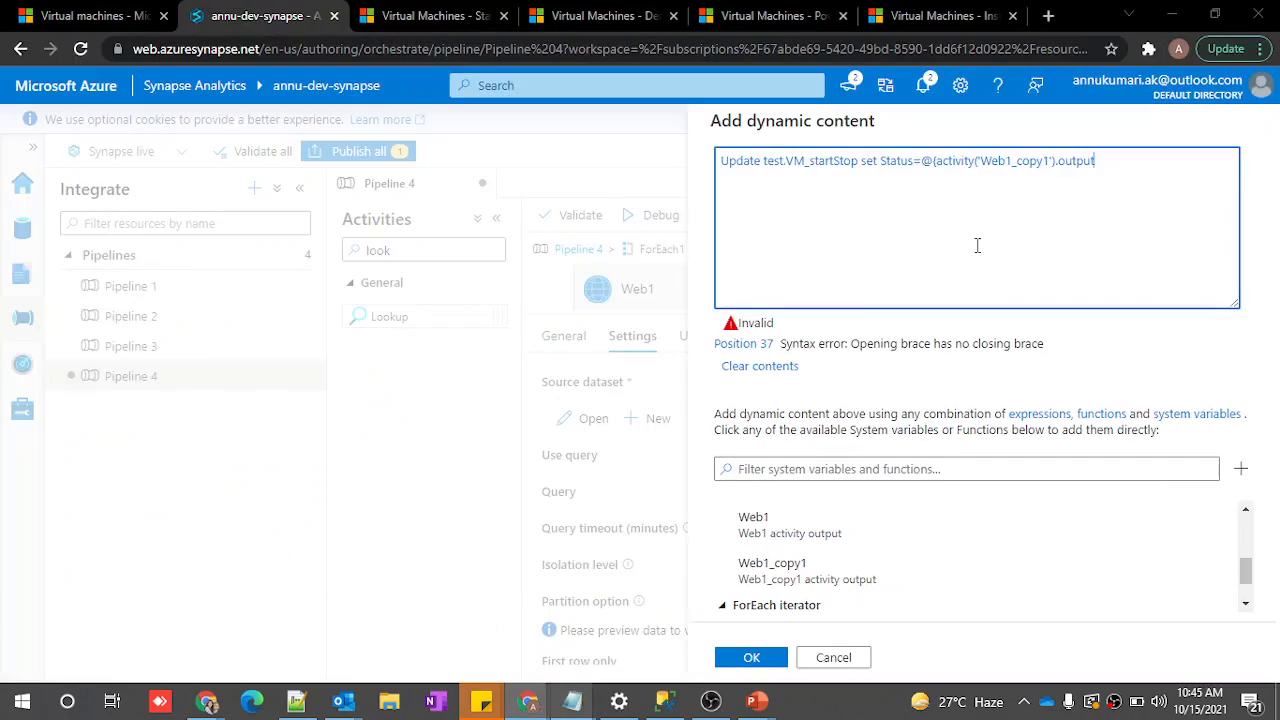
key(ctrl+v)
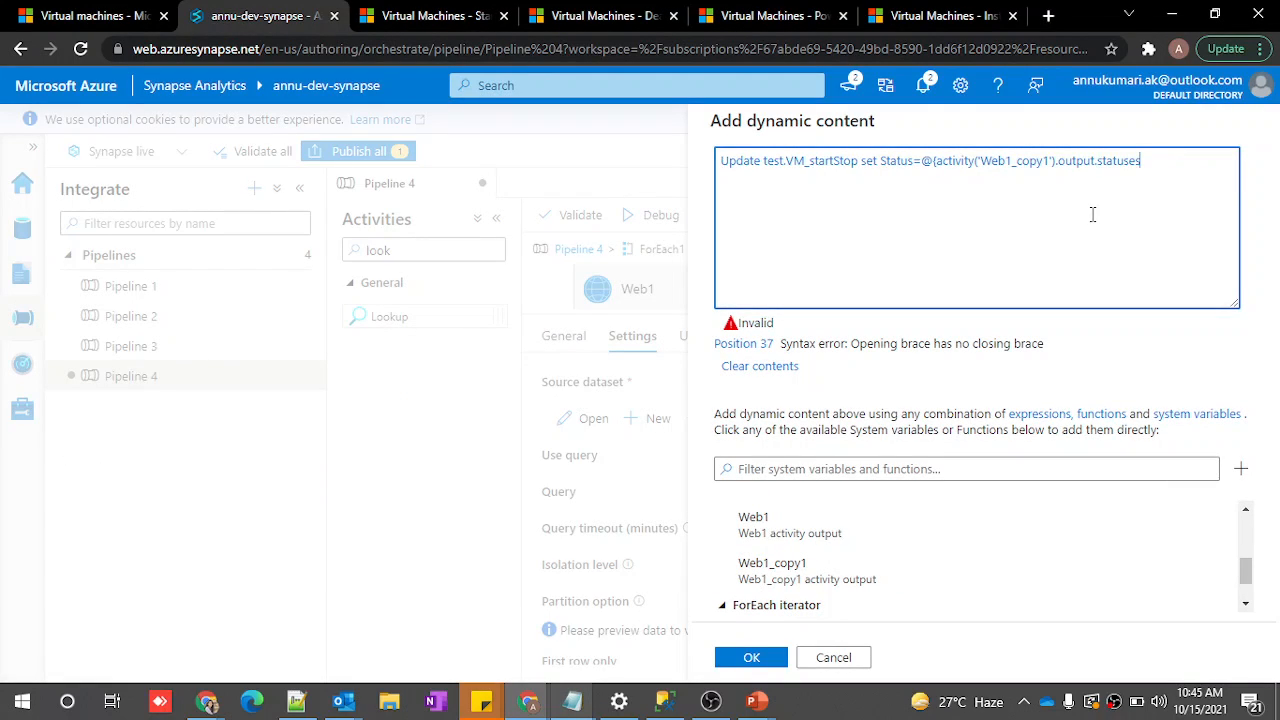
Append [1].displayStatus to the query expression, copying the property name displayStatus from the Notepad output
text([0)
key(alt+Tab)
drag(96, 404, 406, 404)
key(ctrl+c)
key(alt+Tab)
key(alt+Tab)
click(127, 420)
drag(101, 404, 200, 404)
key(ctrl+c)
key(alt+Tab)
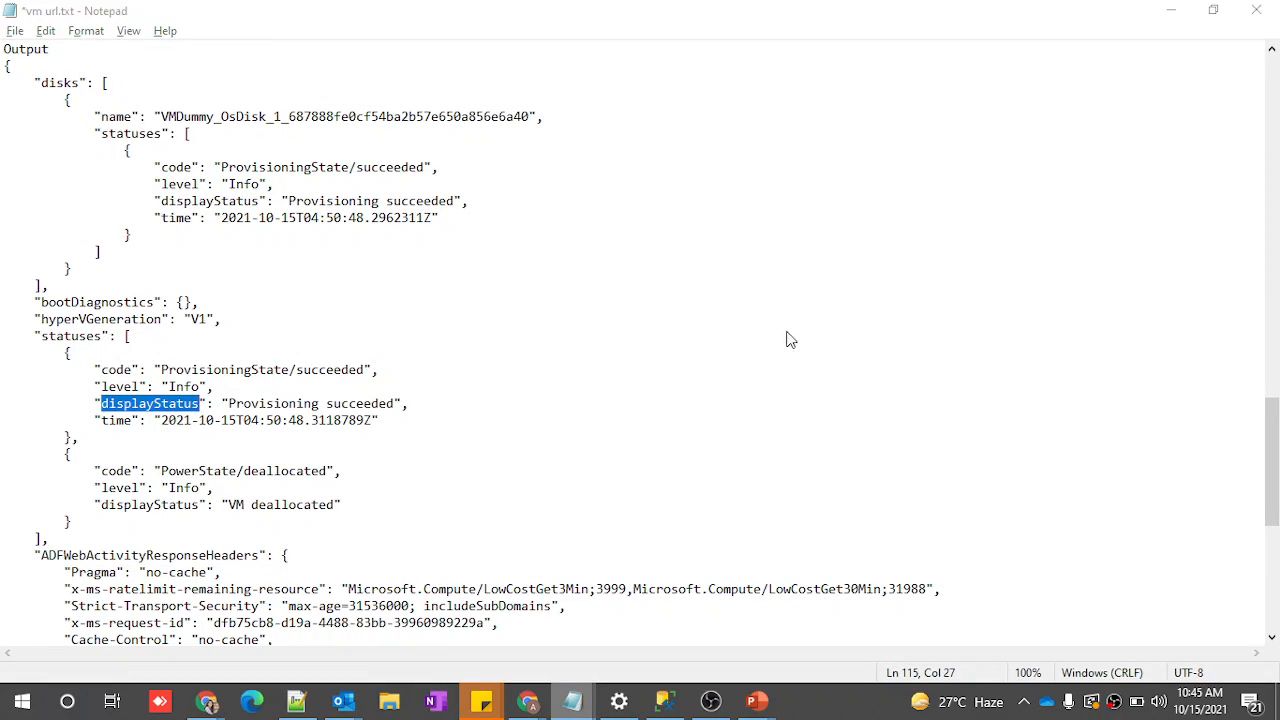
key(ctrl+v)
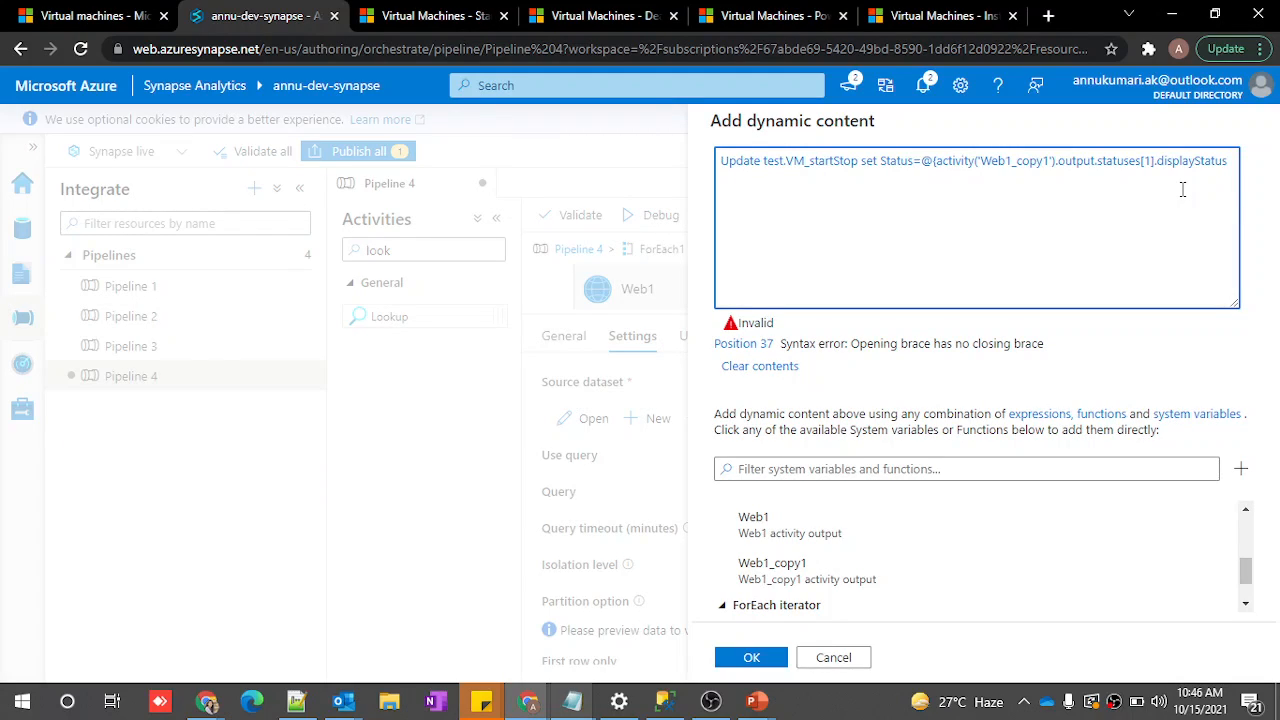
Close the displayStatus expression, begin a where clause, and check the Status and AzureVMName columns in SSMS before returning to Synapse
text(})
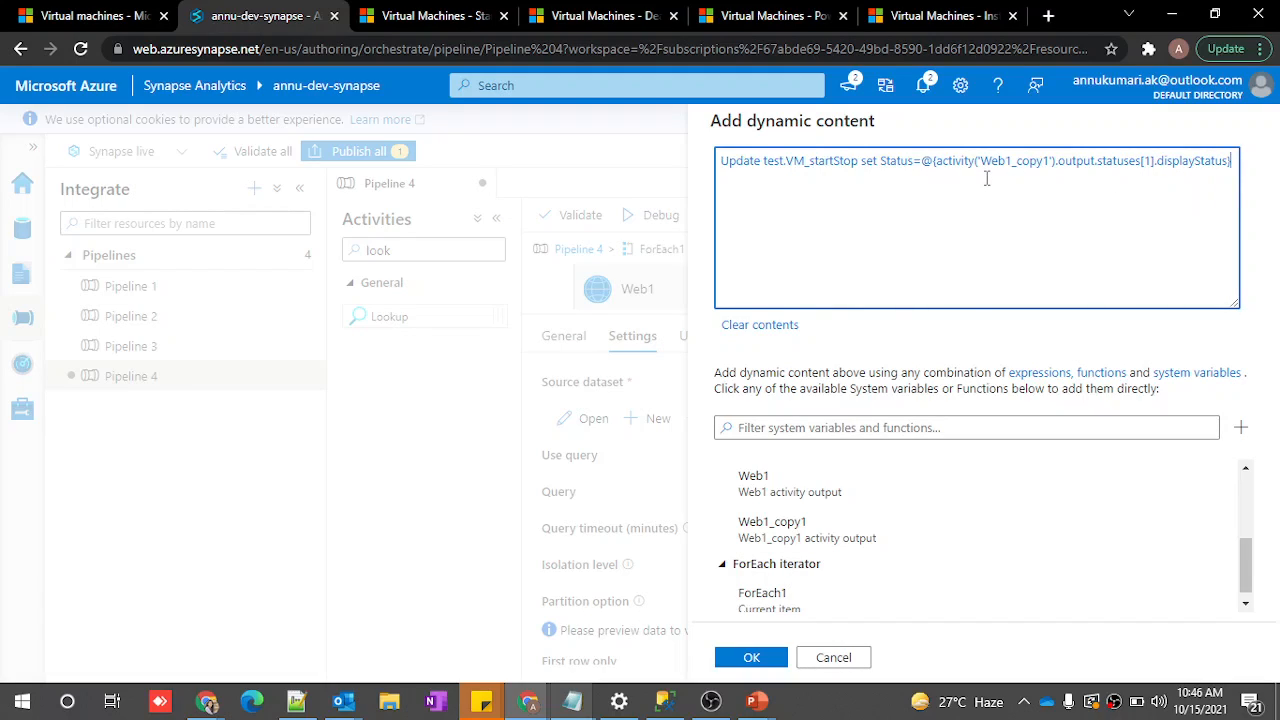
text(ere)
click(663, 701)
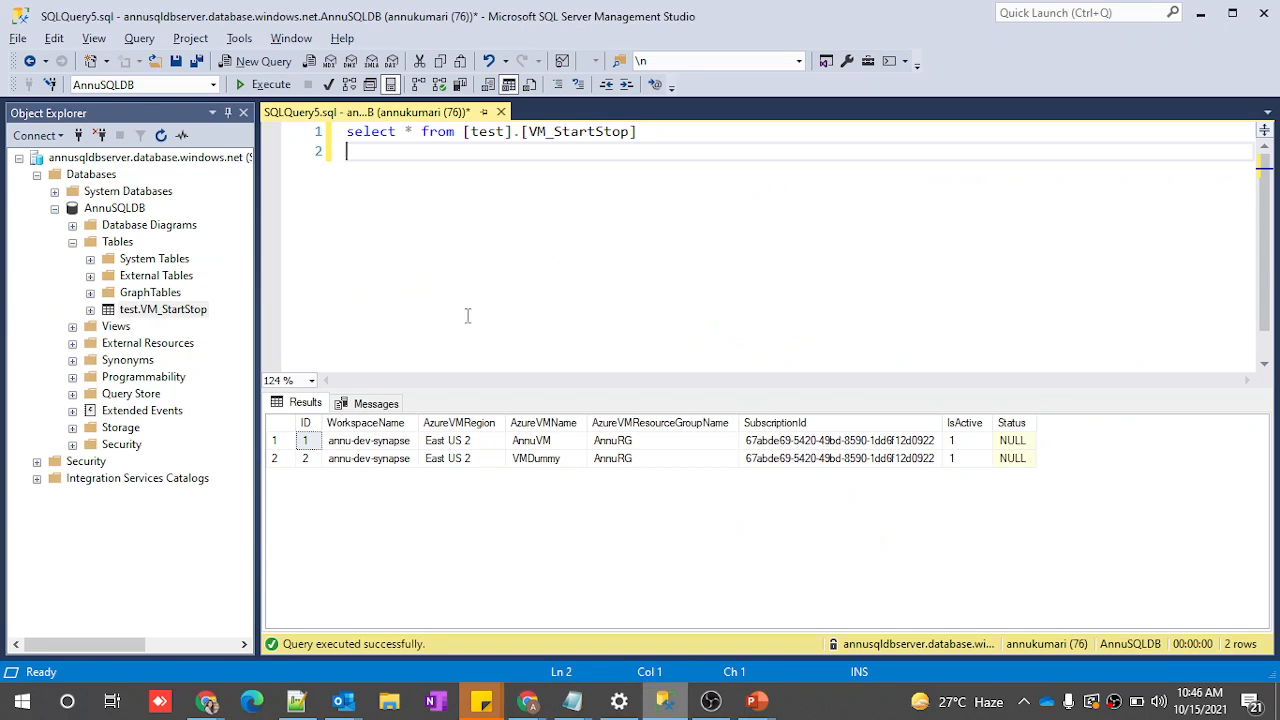
drag(1008, 440, 1012, 458)
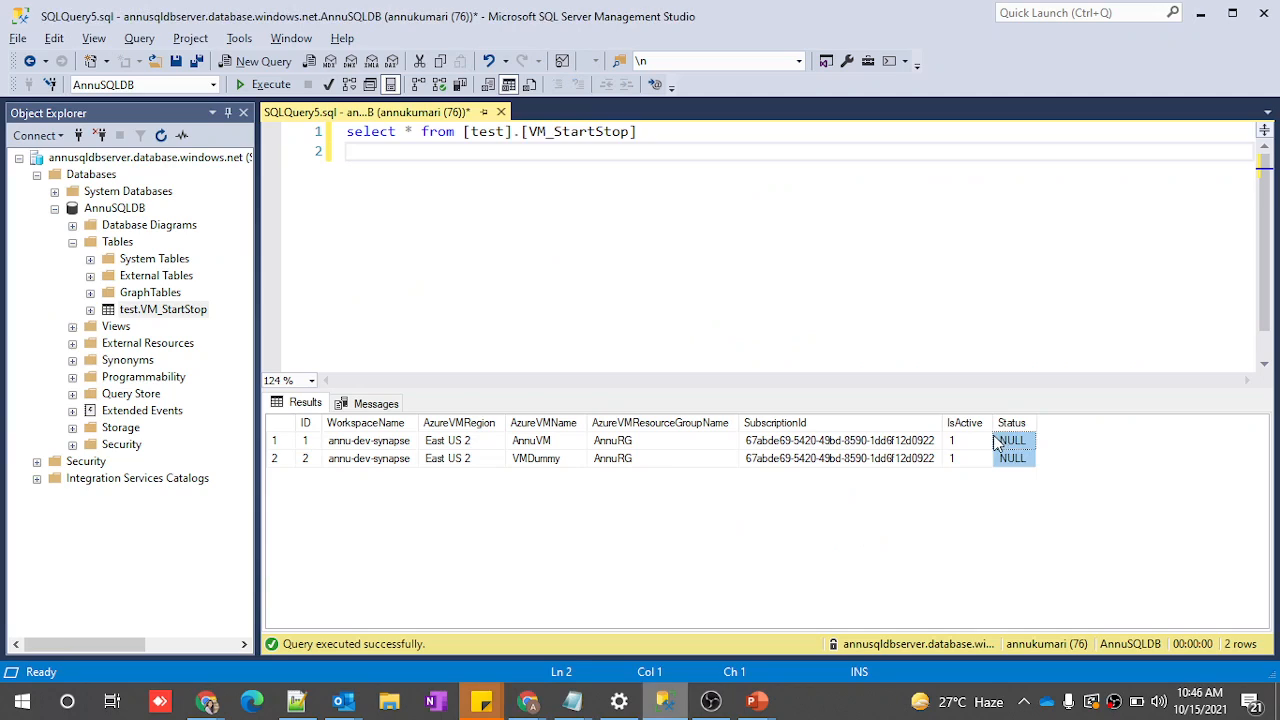
key(alt+Tab)
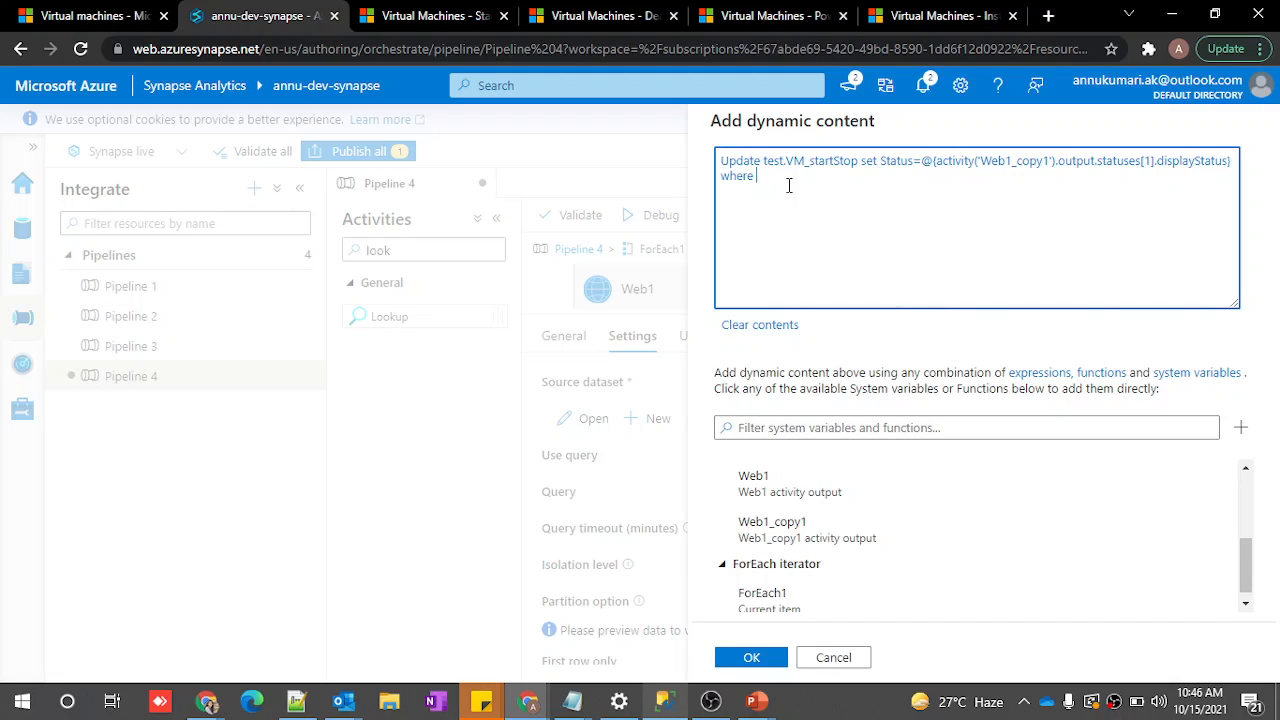
key(alt+Tab)
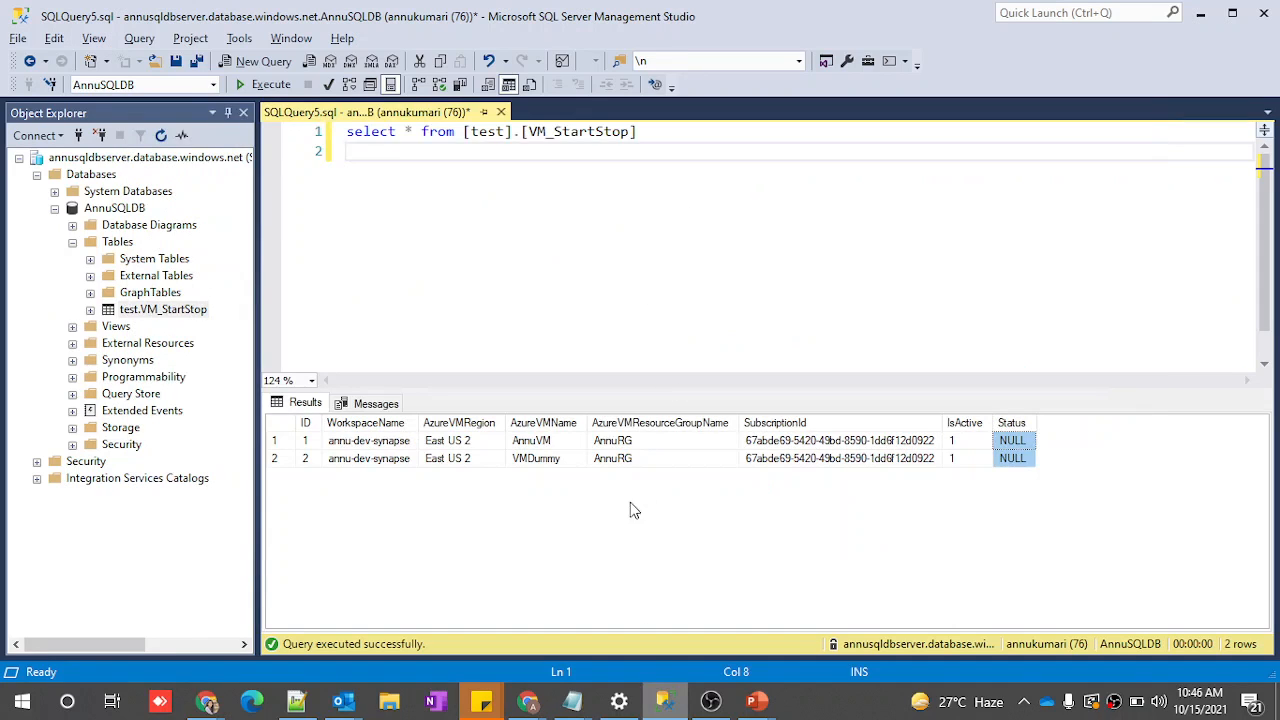
click(535, 443)
key(alt+Tab)
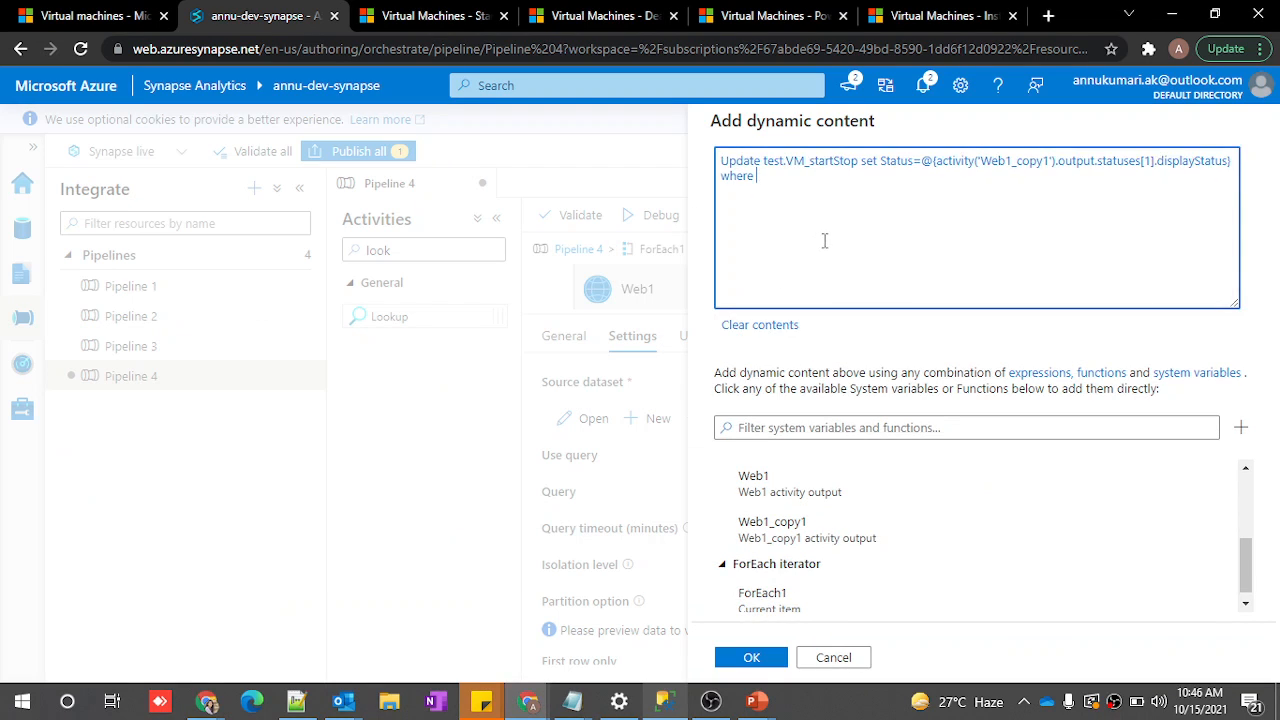
Complete the Lookup query's where clause with AzureVMName=@{item().AzureVMName} and accept the dynamic content
text(AzureVMName)
text(=@{item().AzureVMName)
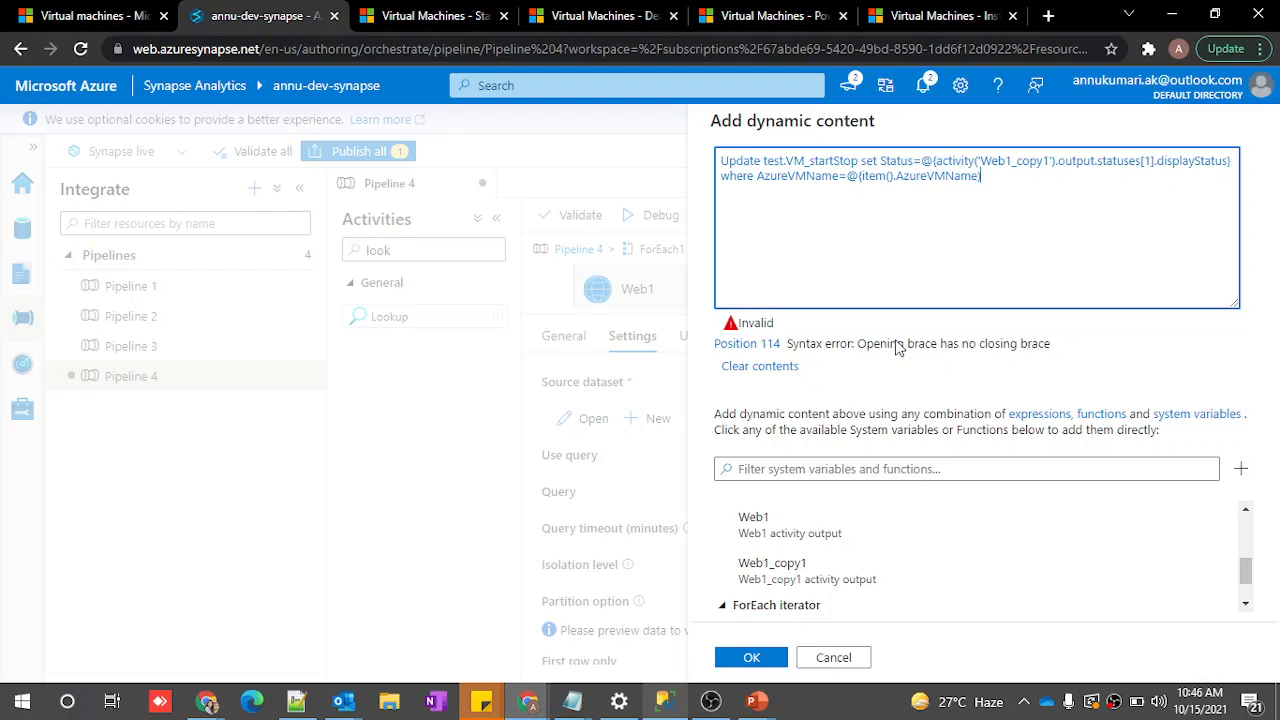
text(})
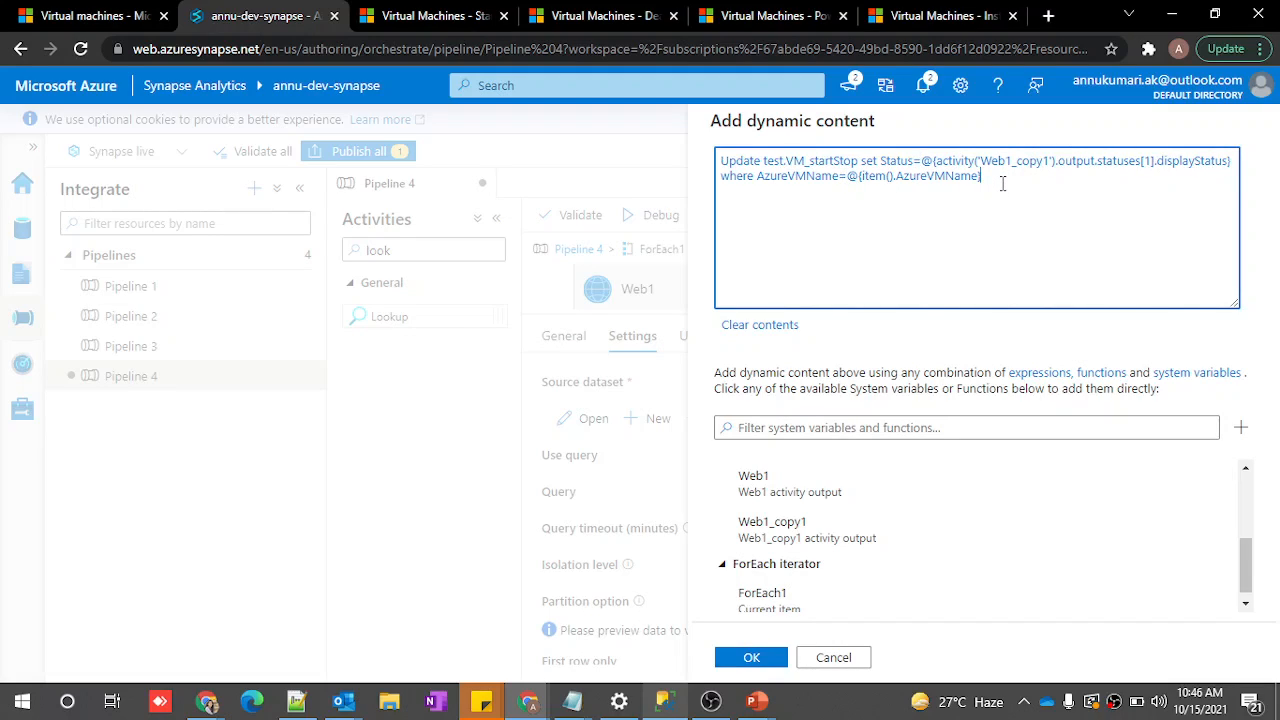
click(755, 656)
Start a debug run of Pipeline 4 with the Command parameter set to start
click(655, 215)
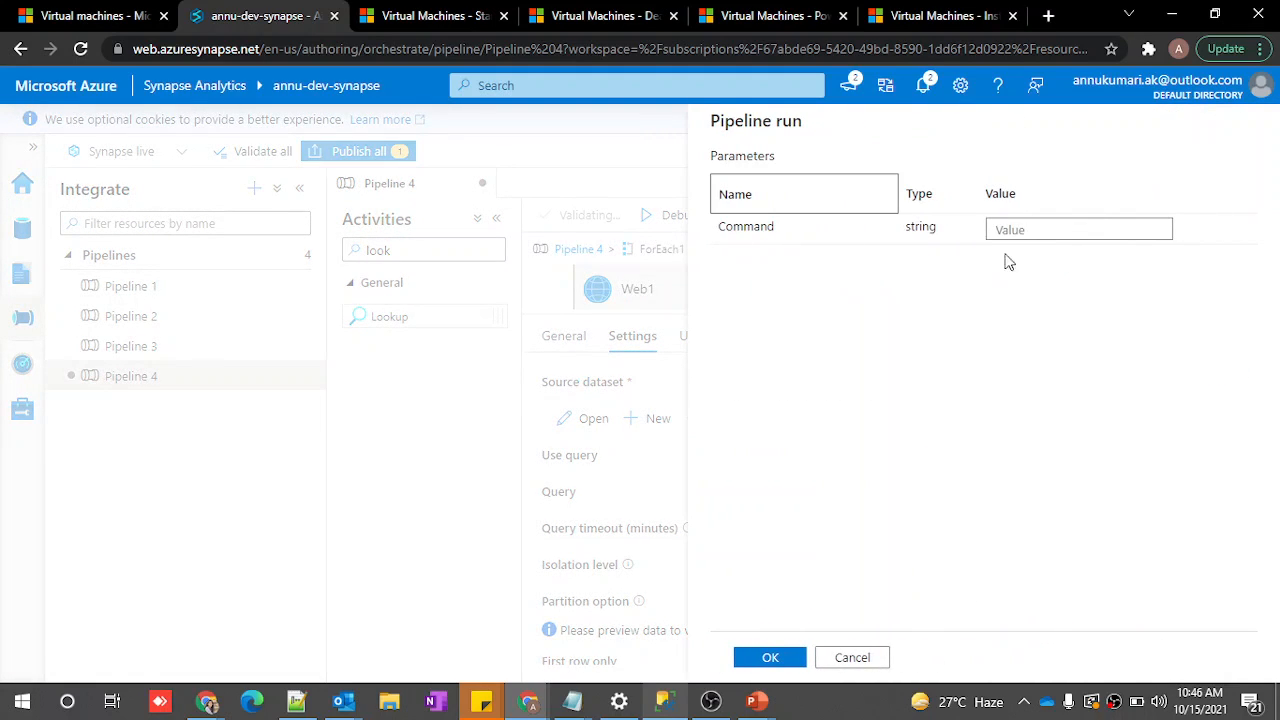
click(1017, 229)
text(s)
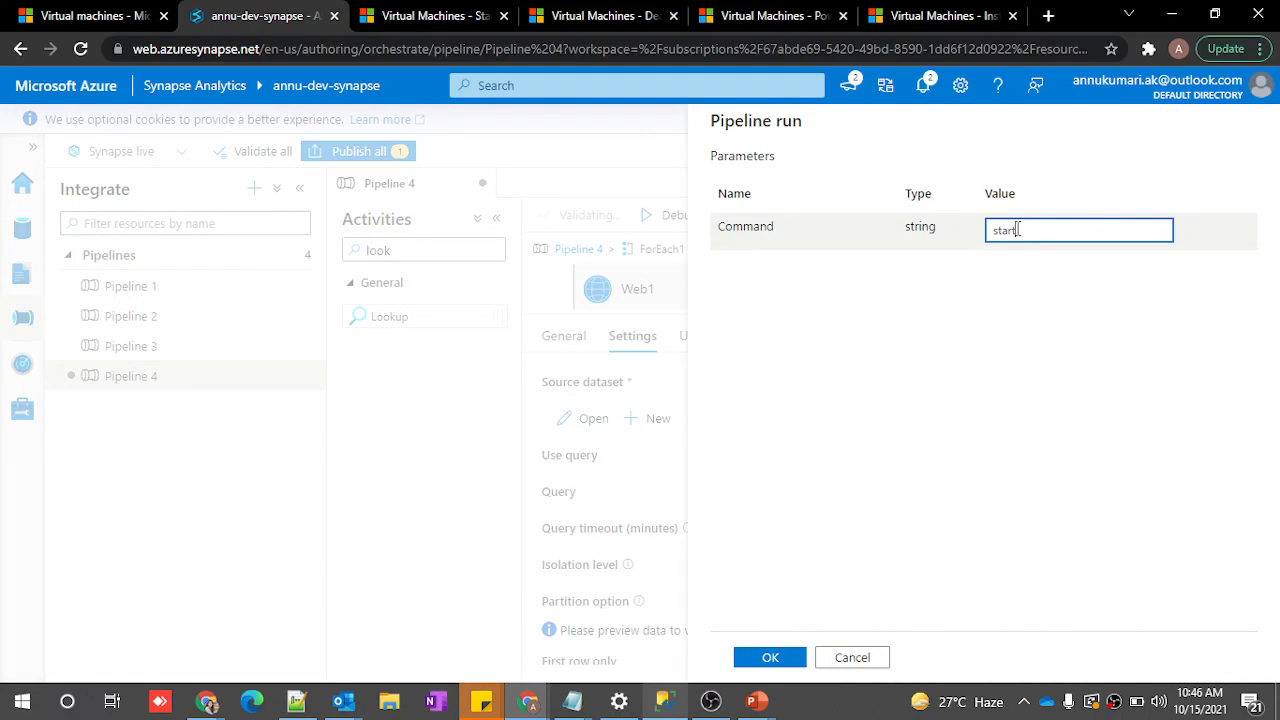
text(tart)
click(777, 659)
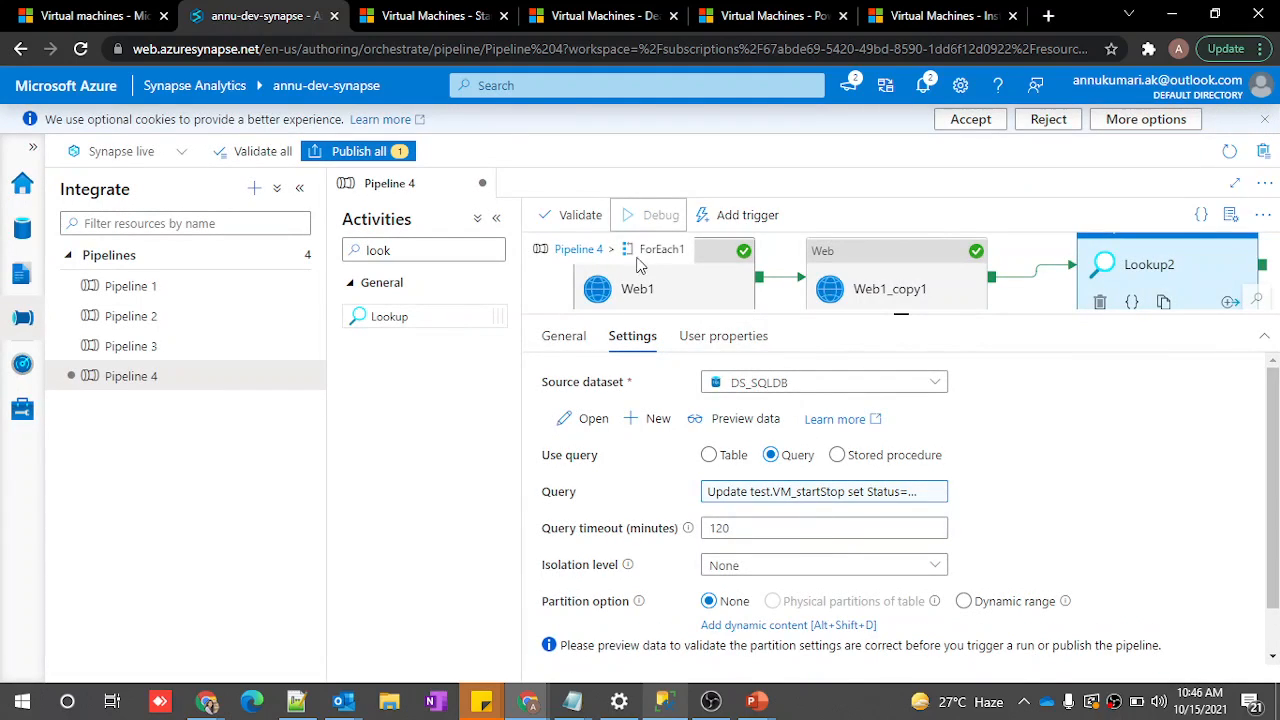
Return to the top level of Pipeline 4 and review Lookup1 alongside the VM rows and IsActive column in SSMS
click(578, 249)
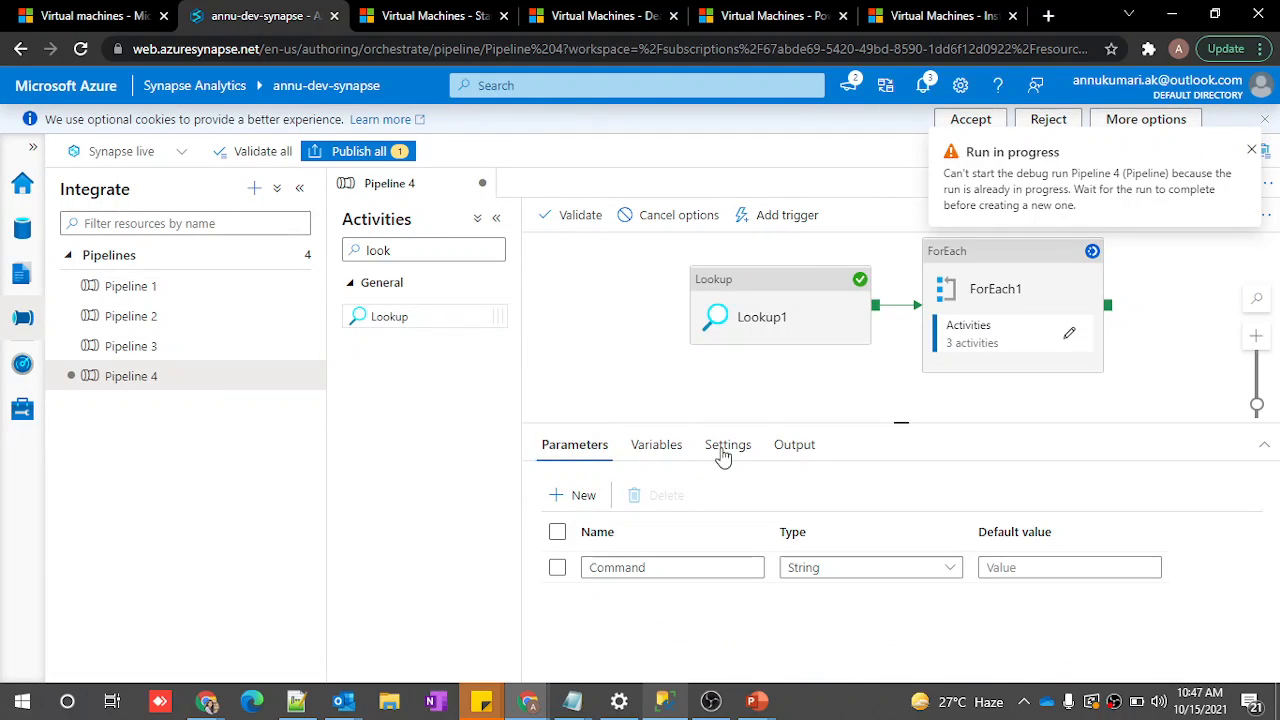
click(878, 403)
click(762, 325)
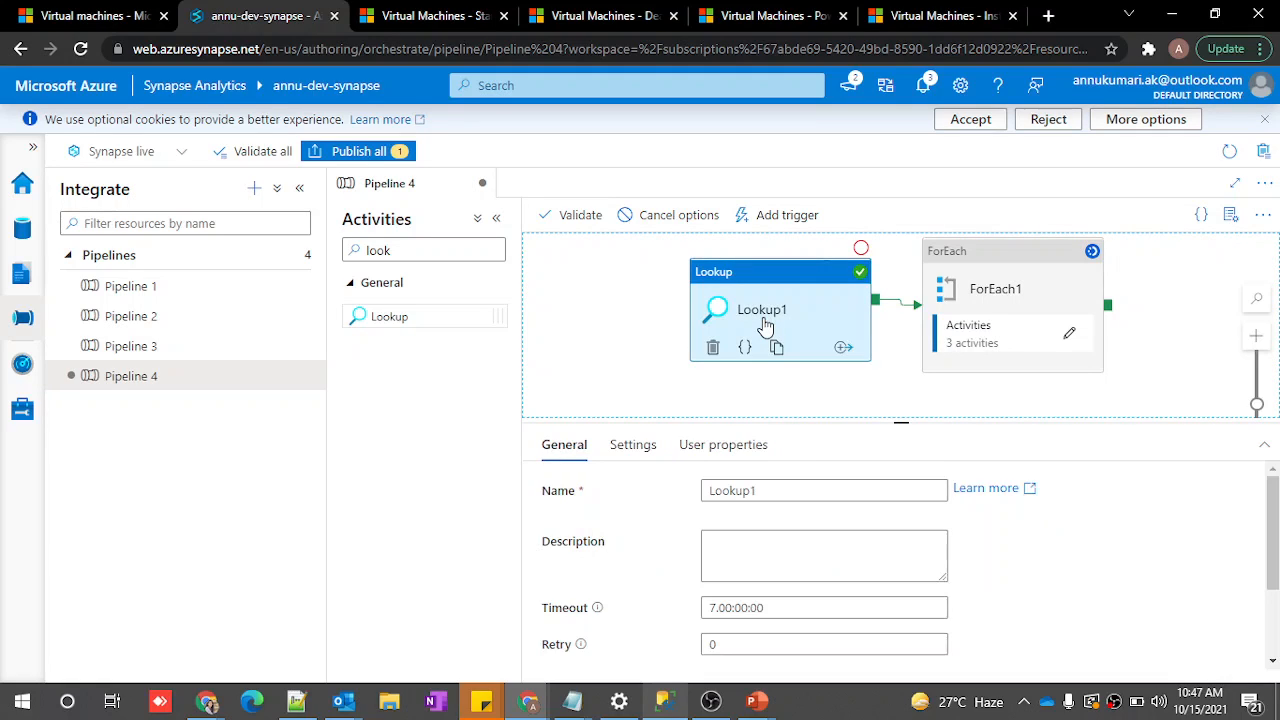
click(665, 701)
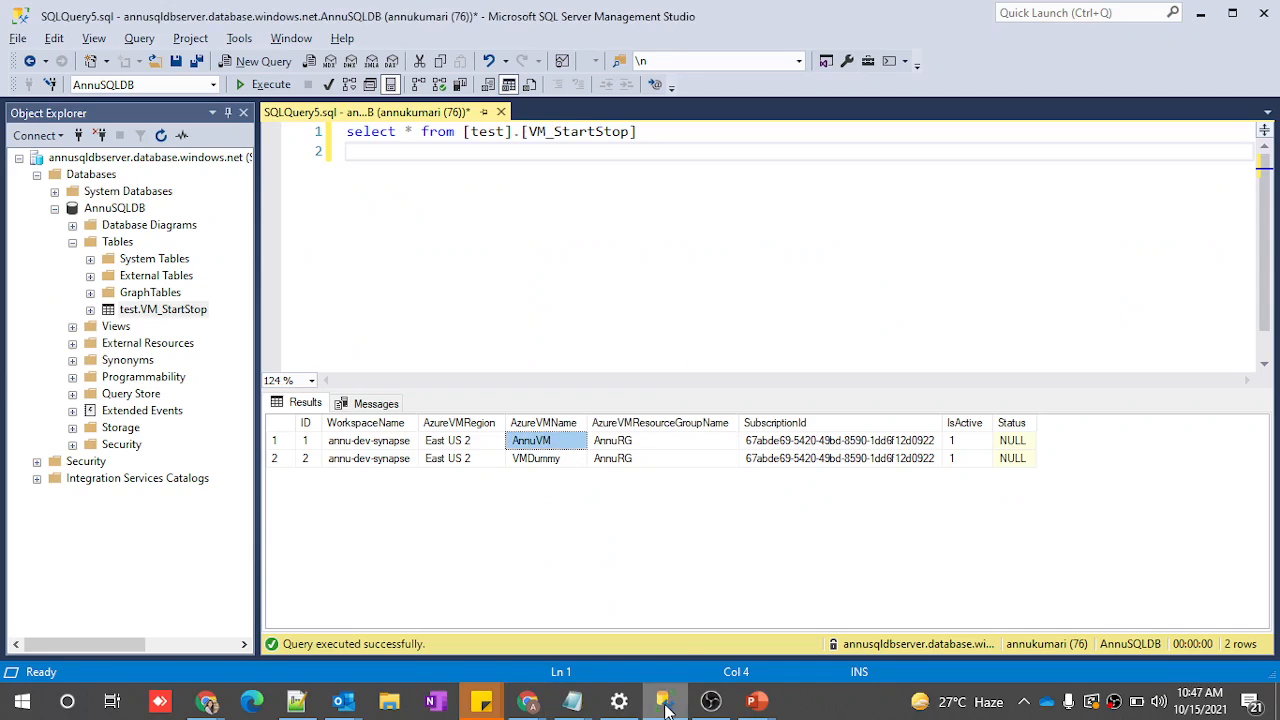
click(280, 442)
click(279, 459)
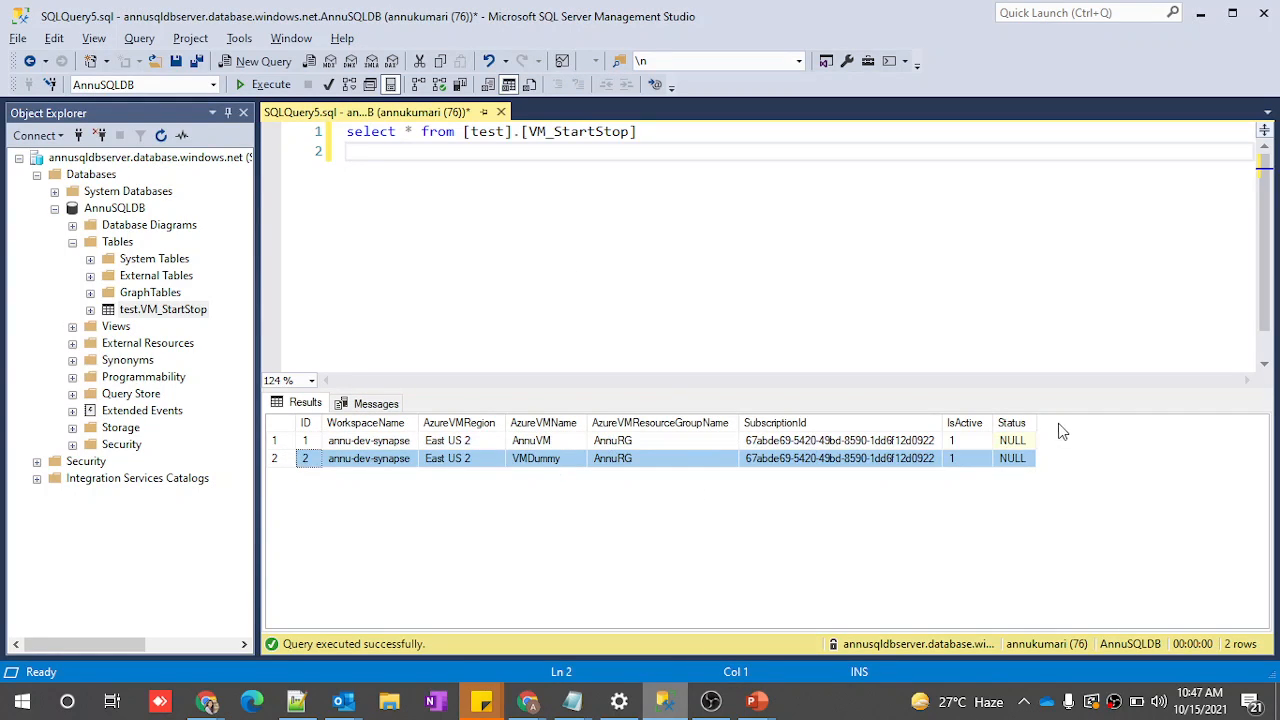
click(967, 444)
key(alt+Tab)
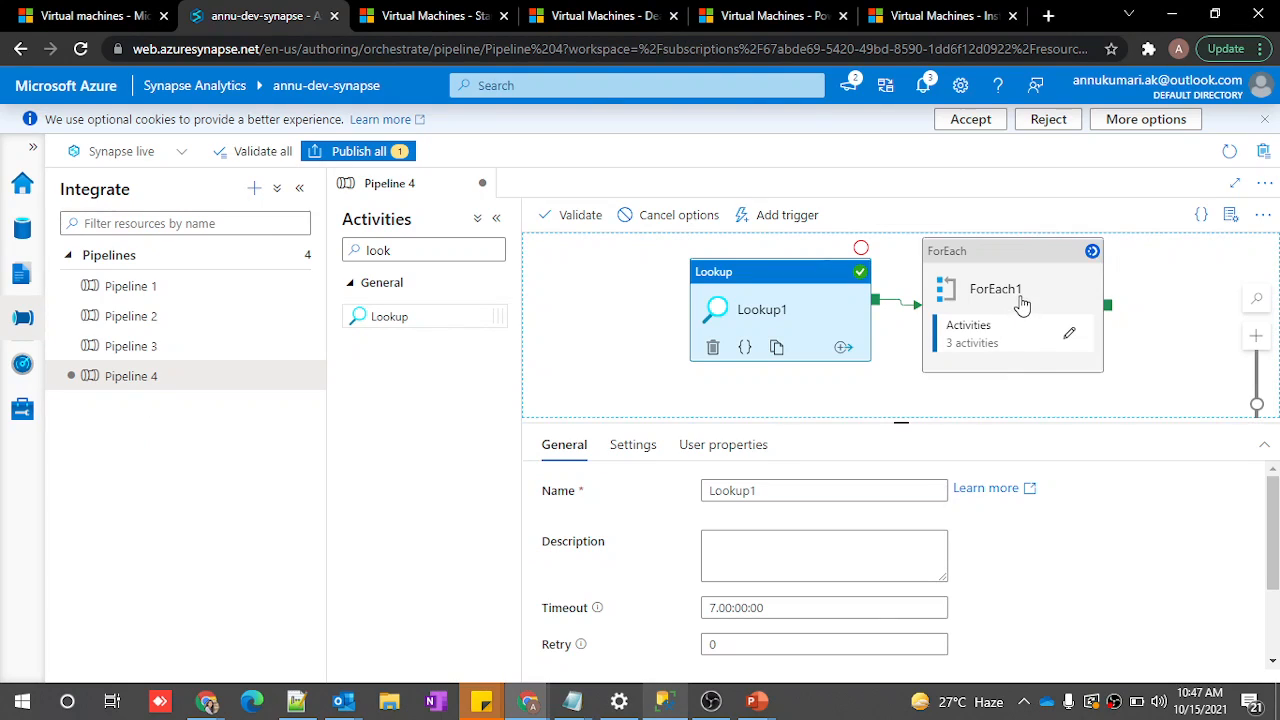
Select ForEach1 and review in SSMS the two VM rows it iterates over, then return to Synapse
click(1075, 318)
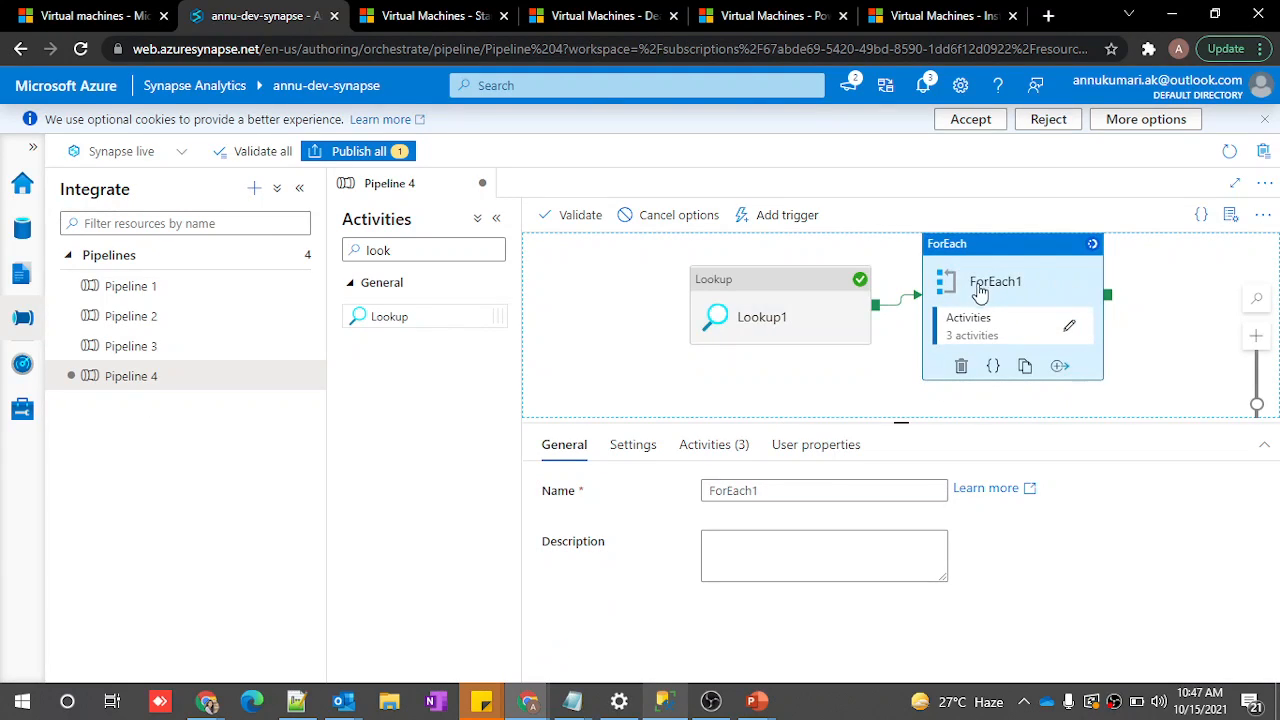
key(alt+Tab)
click(283, 446)
click(283, 458)
key(alt+Tab)
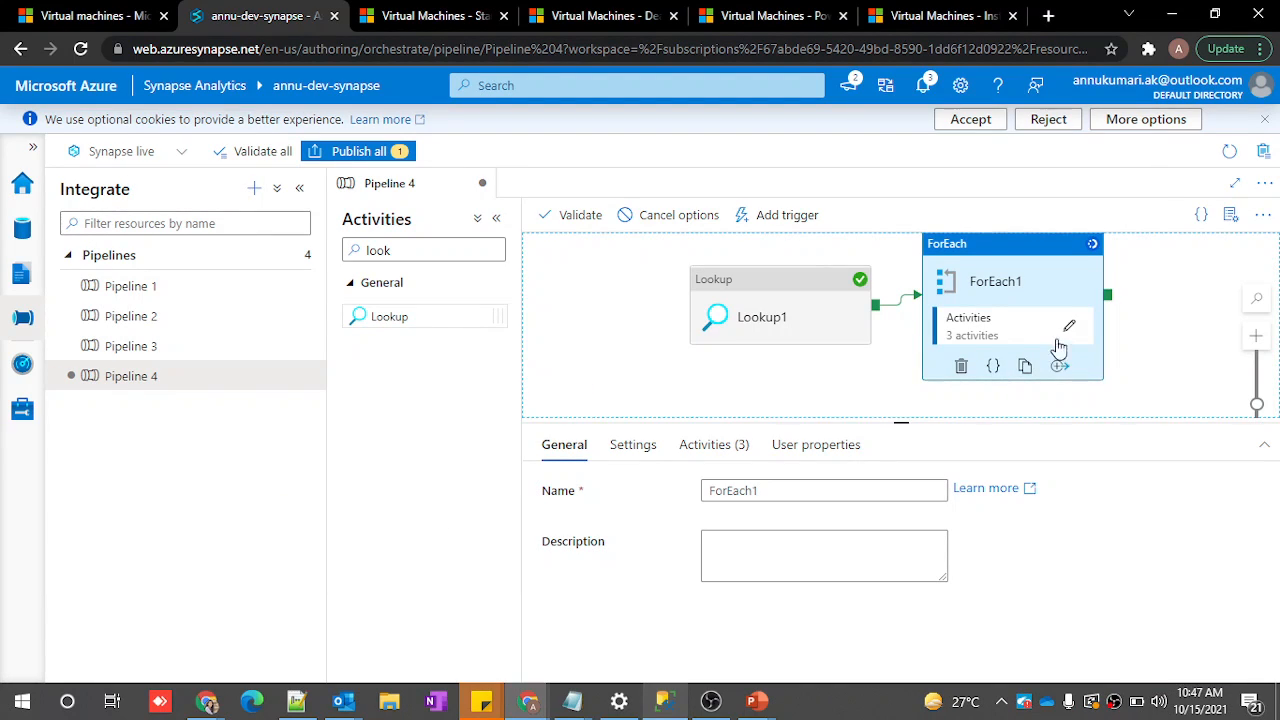
Open ForEach1's activities and review the pipeline().parameters.Command part of Web1's URL expression, leaving it unedited
click(1069, 330)
click(1241, 554)
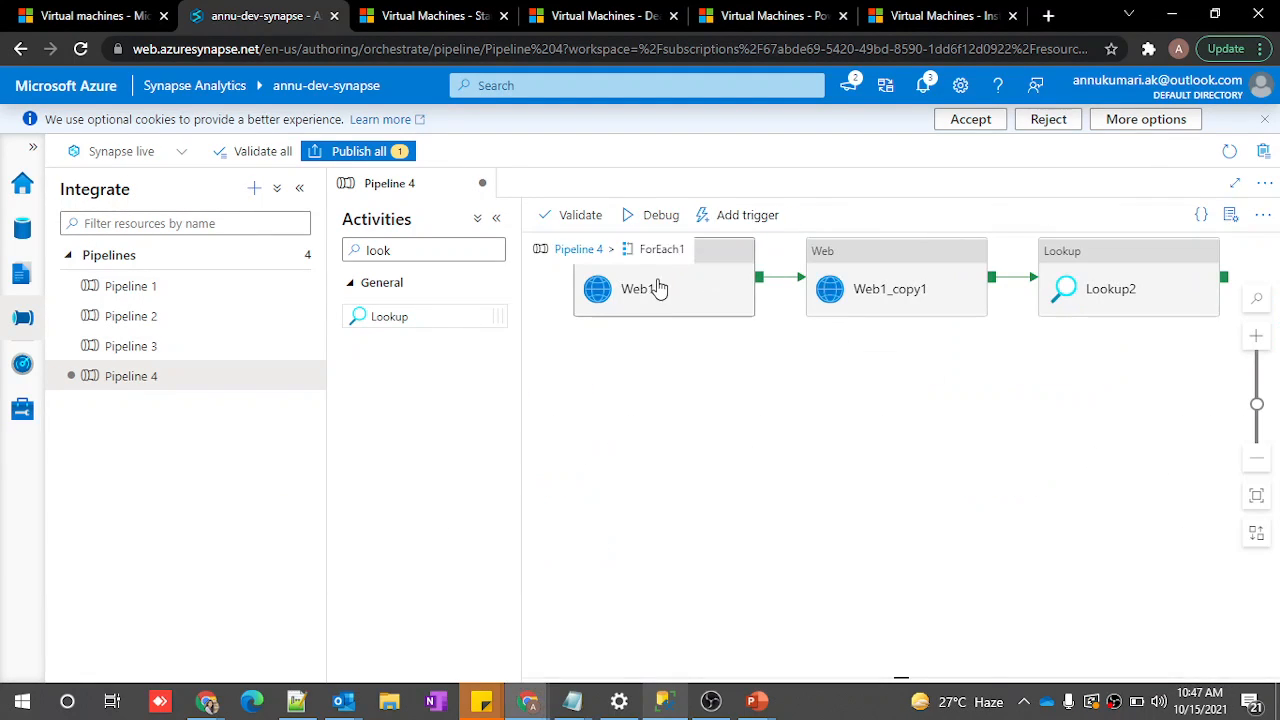
click(657, 289)
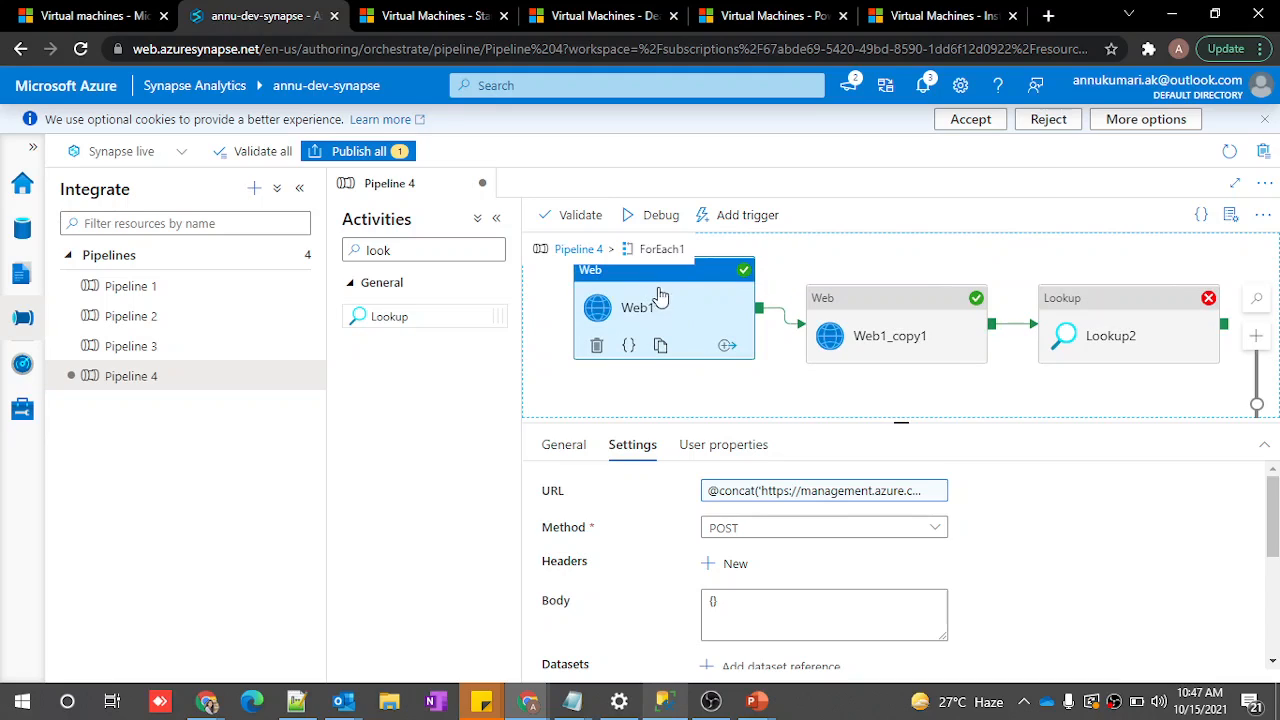
click(745, 492)
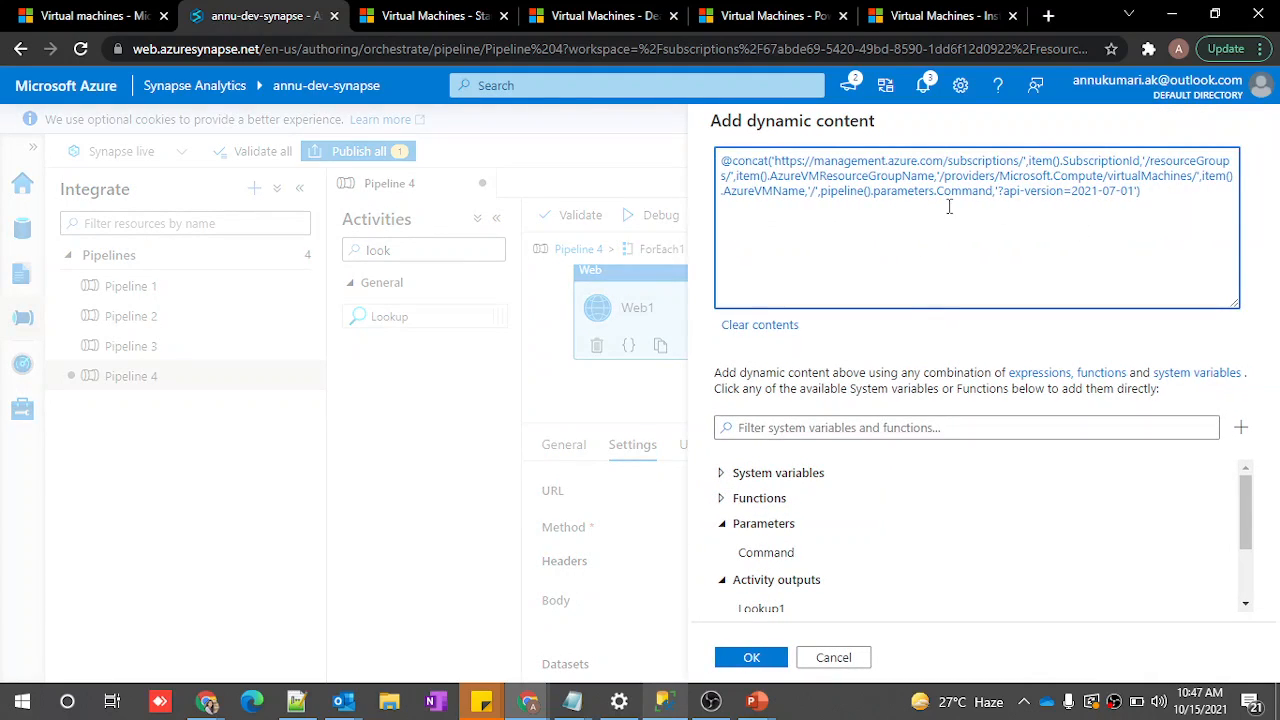
drag(825, 192, 983, 195)
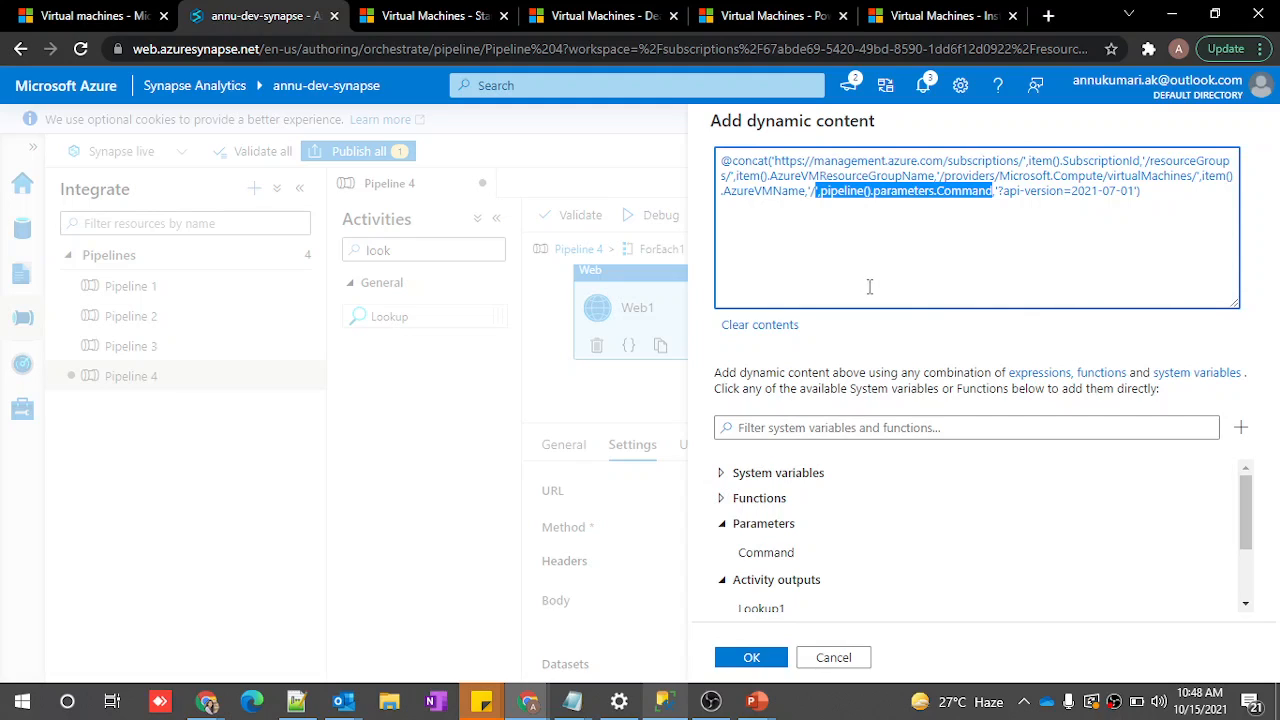
click(833, 657)
Review the instanceView segment in Web1_copy1's URL expression and close it without changes
click(870, 315)
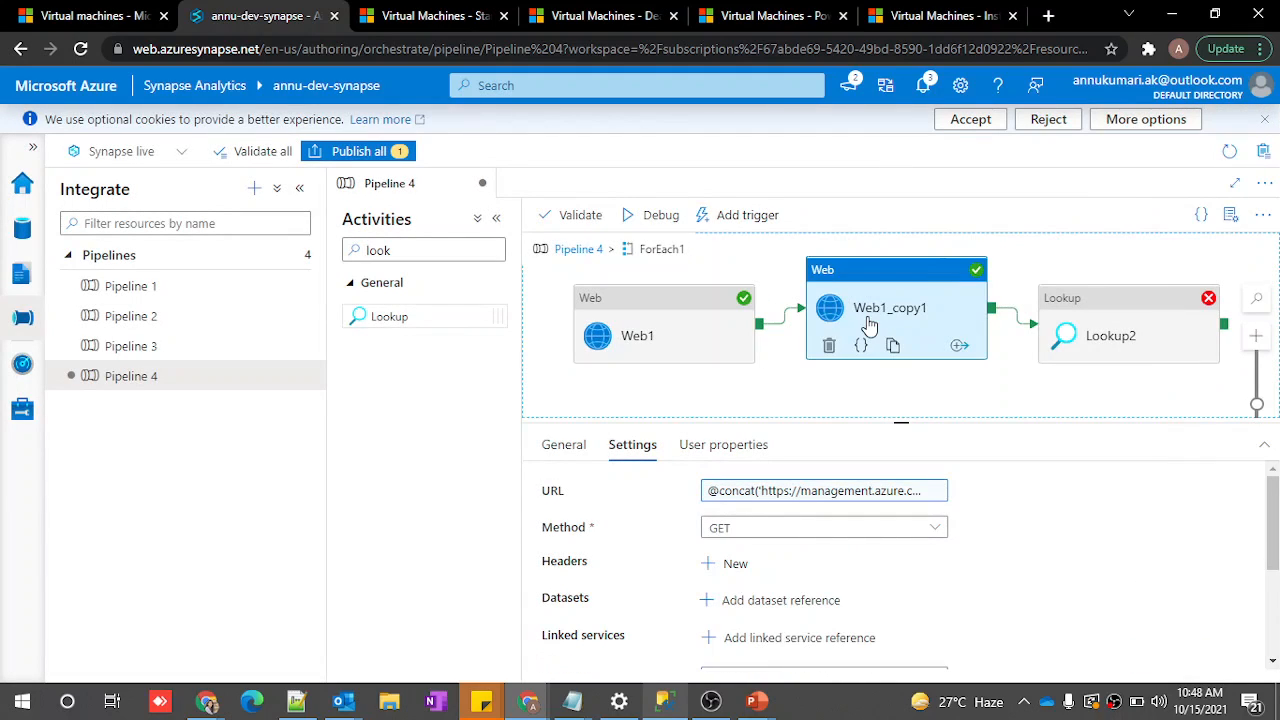
click(752, 492)
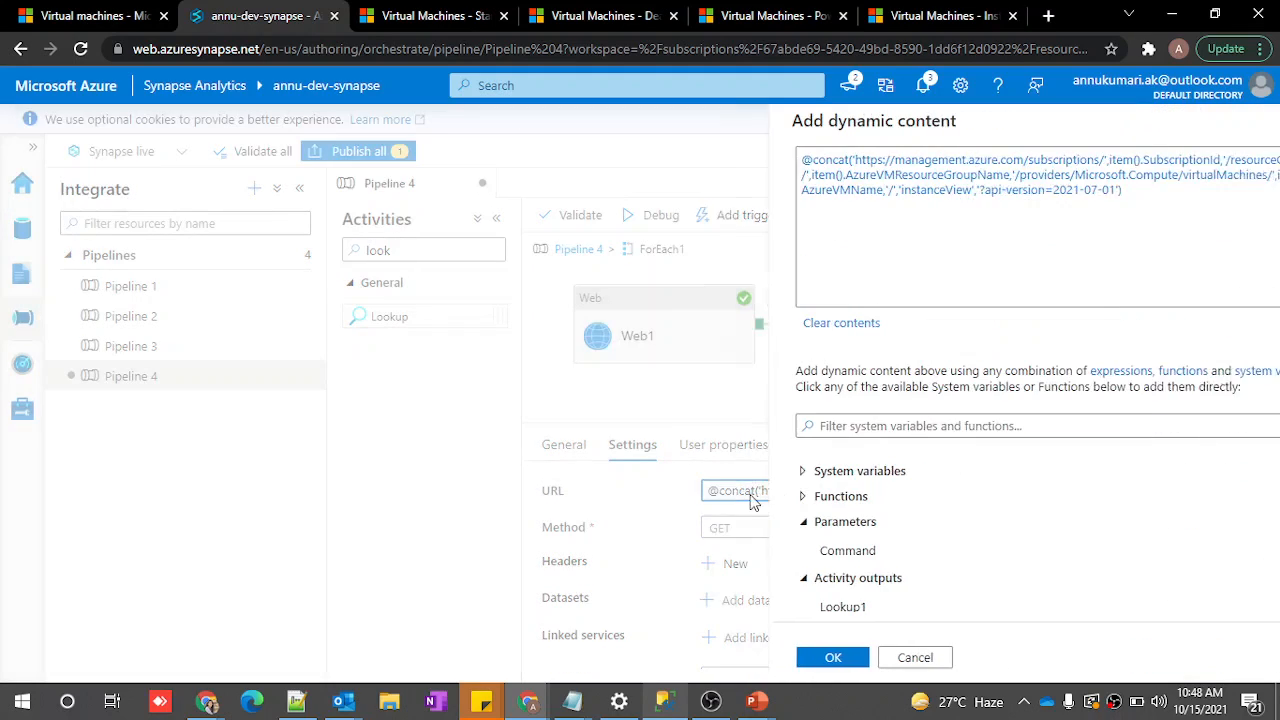
double_click(847, 192)
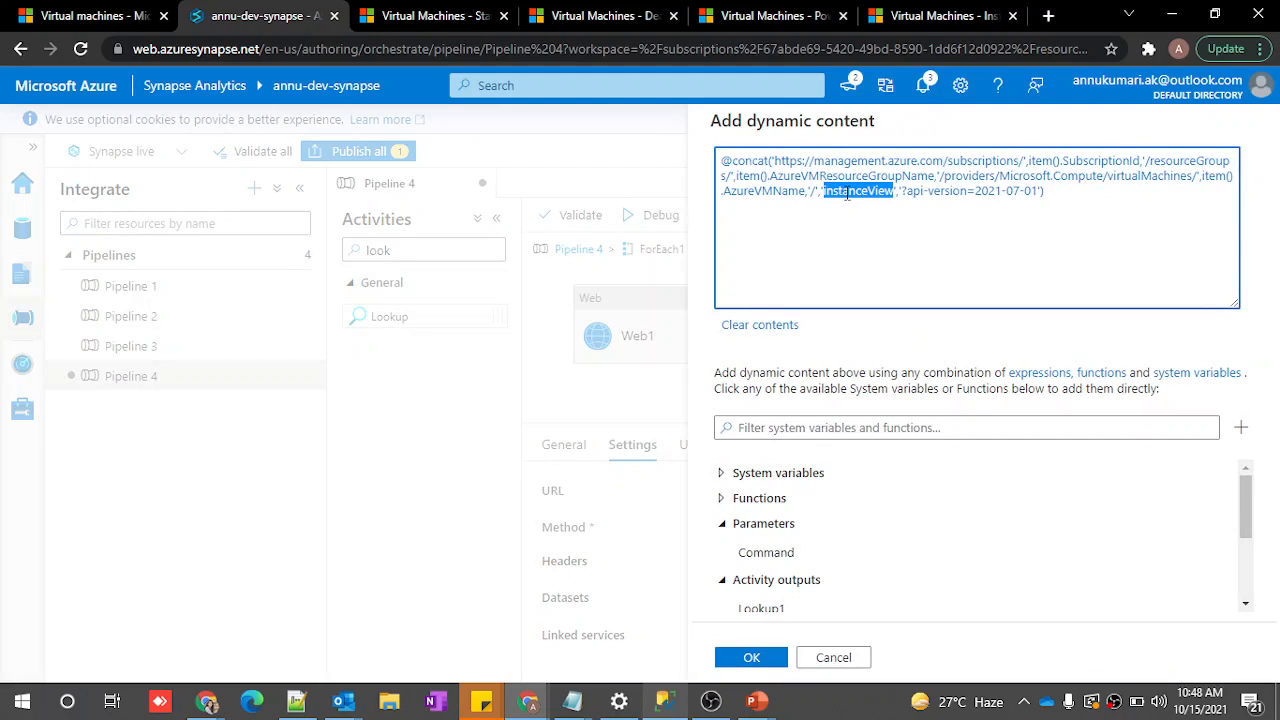
click(830, 657)
Review Lookup2's update query expression and close it without changes
click(1090, 330)
click(760, 605)
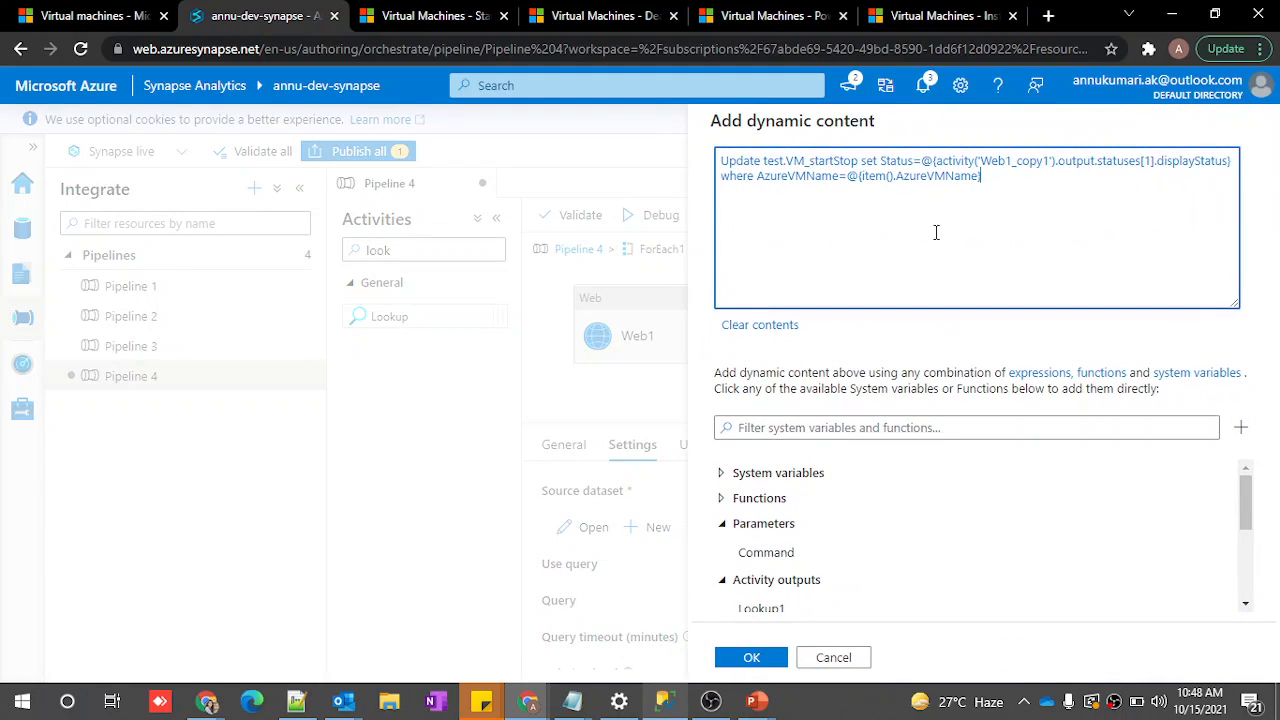
click(831, 657)
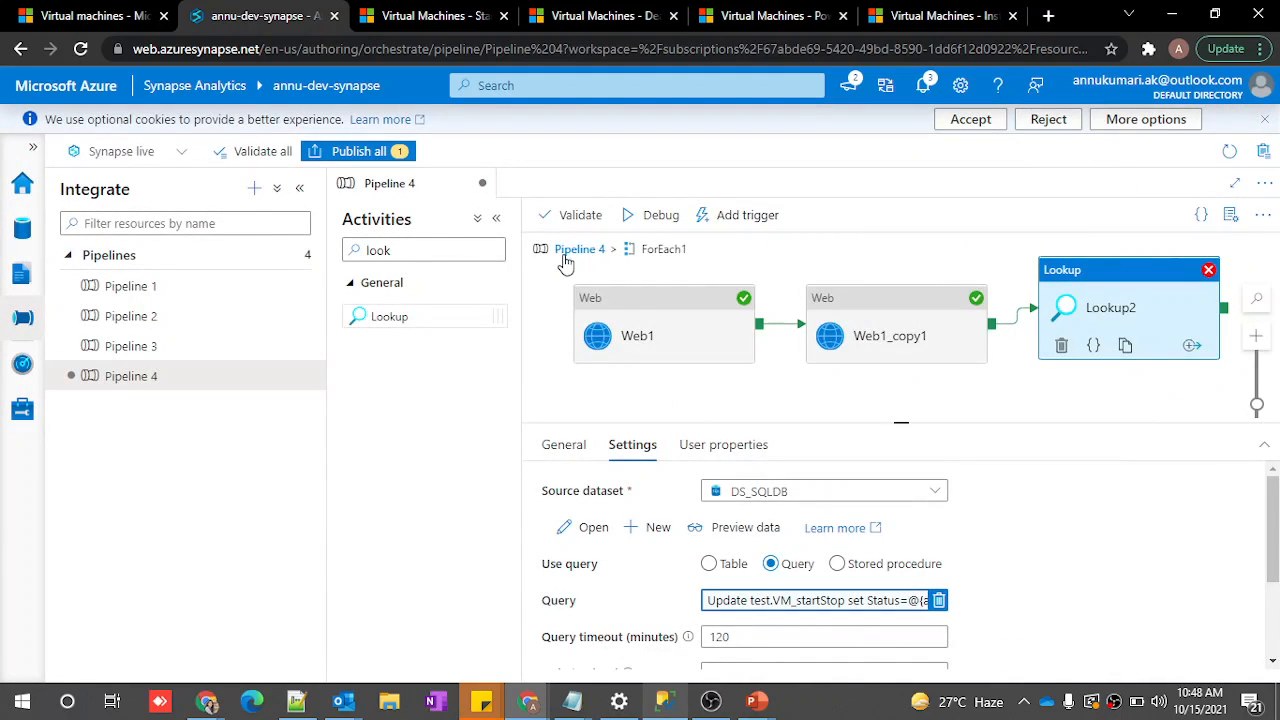
Open Pipeline 4's run output, read the full error message of the latest Lookup2 run, and close it
click(566, 256)
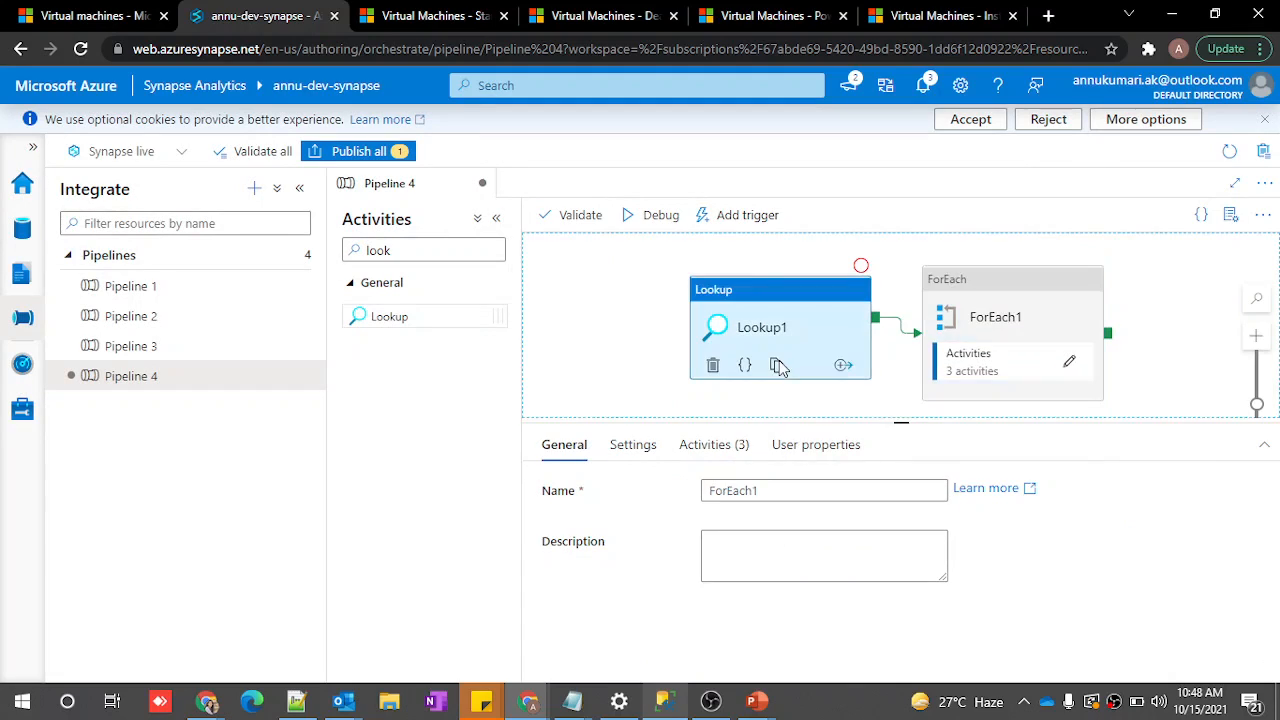
click(592, 367)
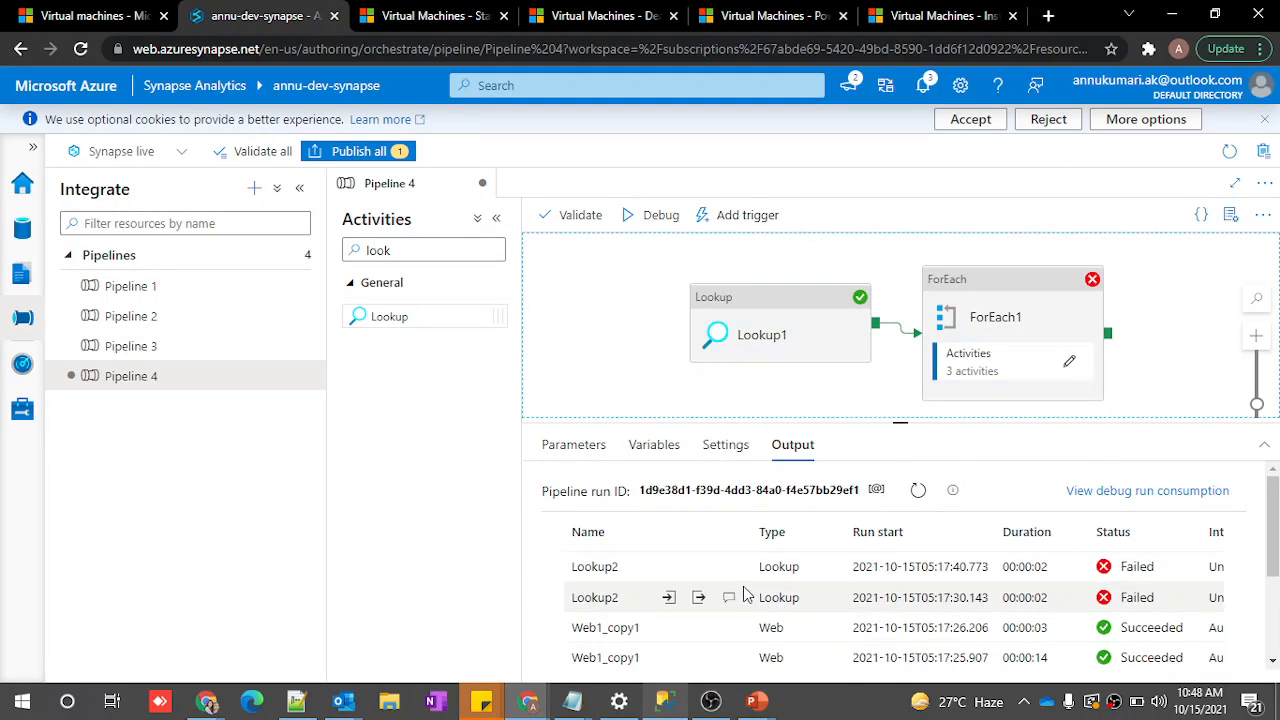
click(729, 566)
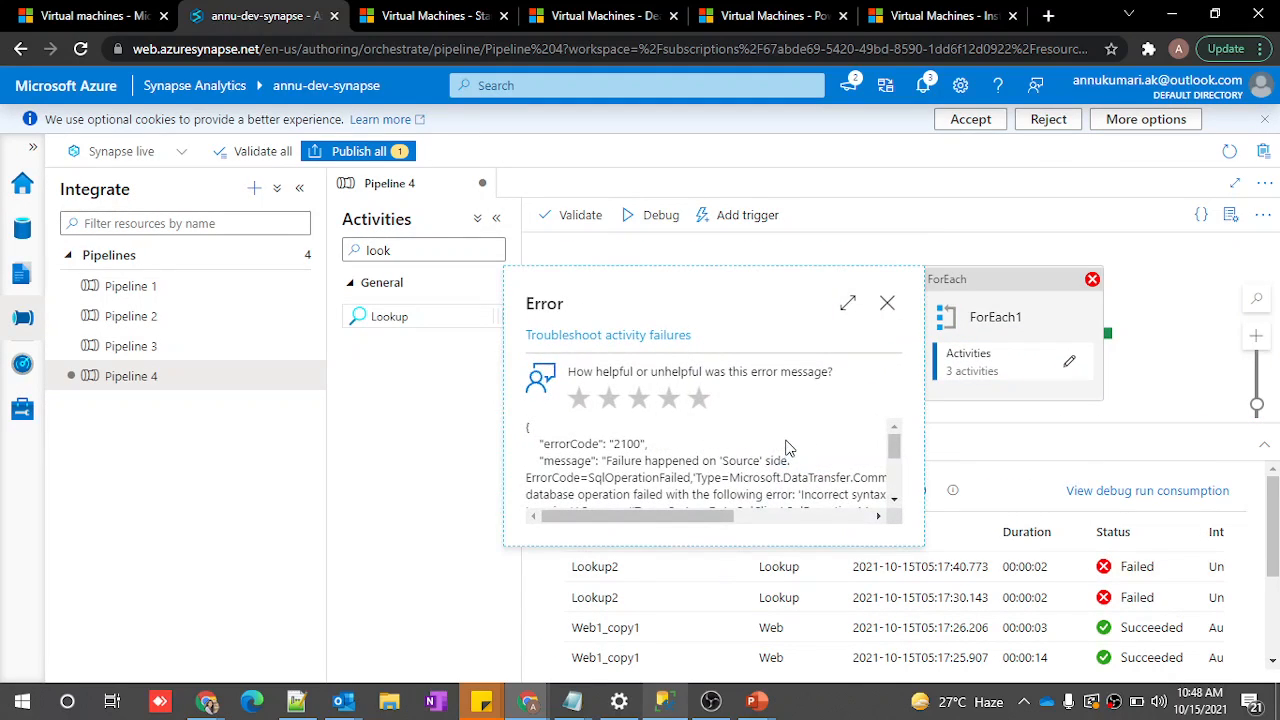
click(847, 305)
drag(941, 262, 967, 274)
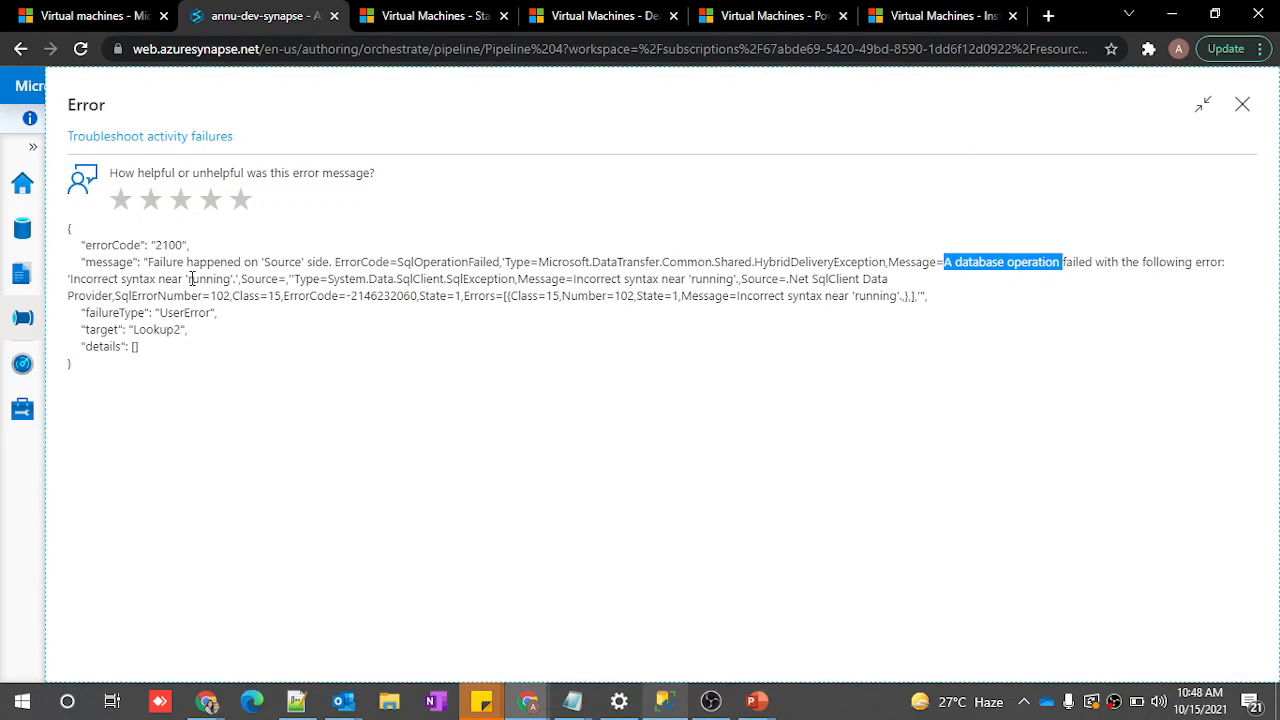
click(1071, 262)
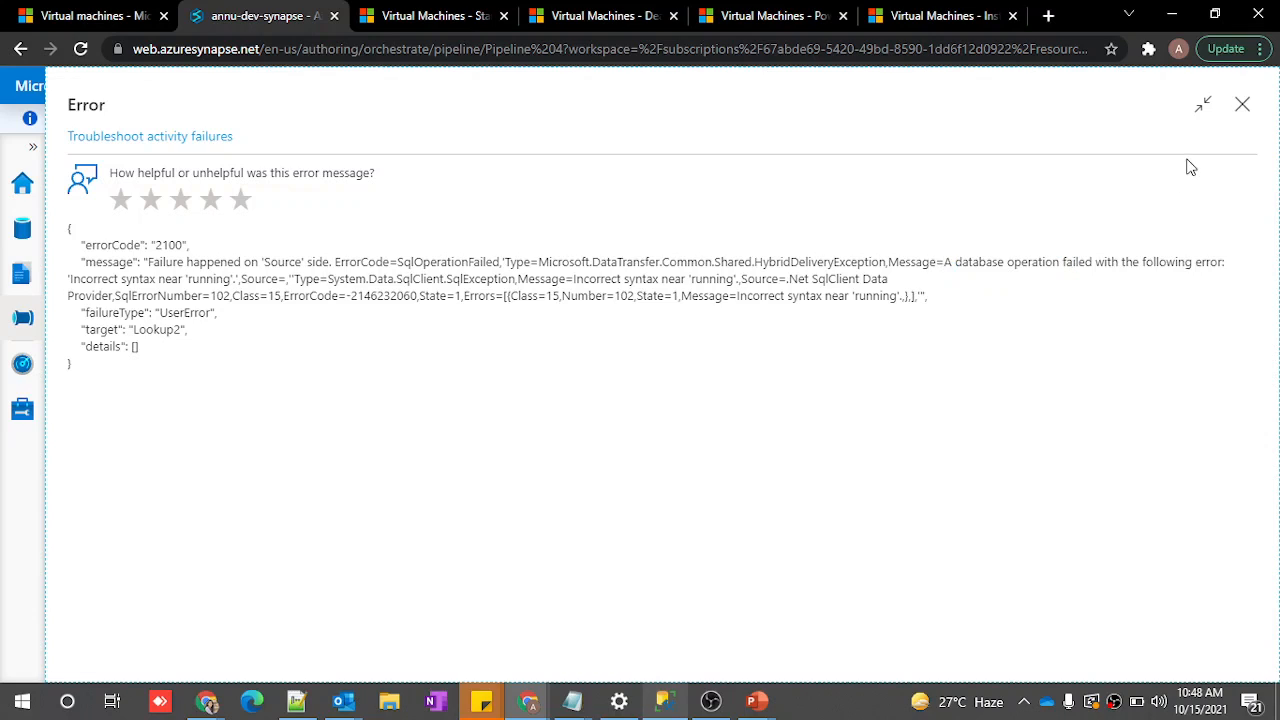
click(1242, 104)
Open the input of the latest Lookup2 run, examine the status and VM name values in its sqlReaderQuery, and close it
click(668, 567)
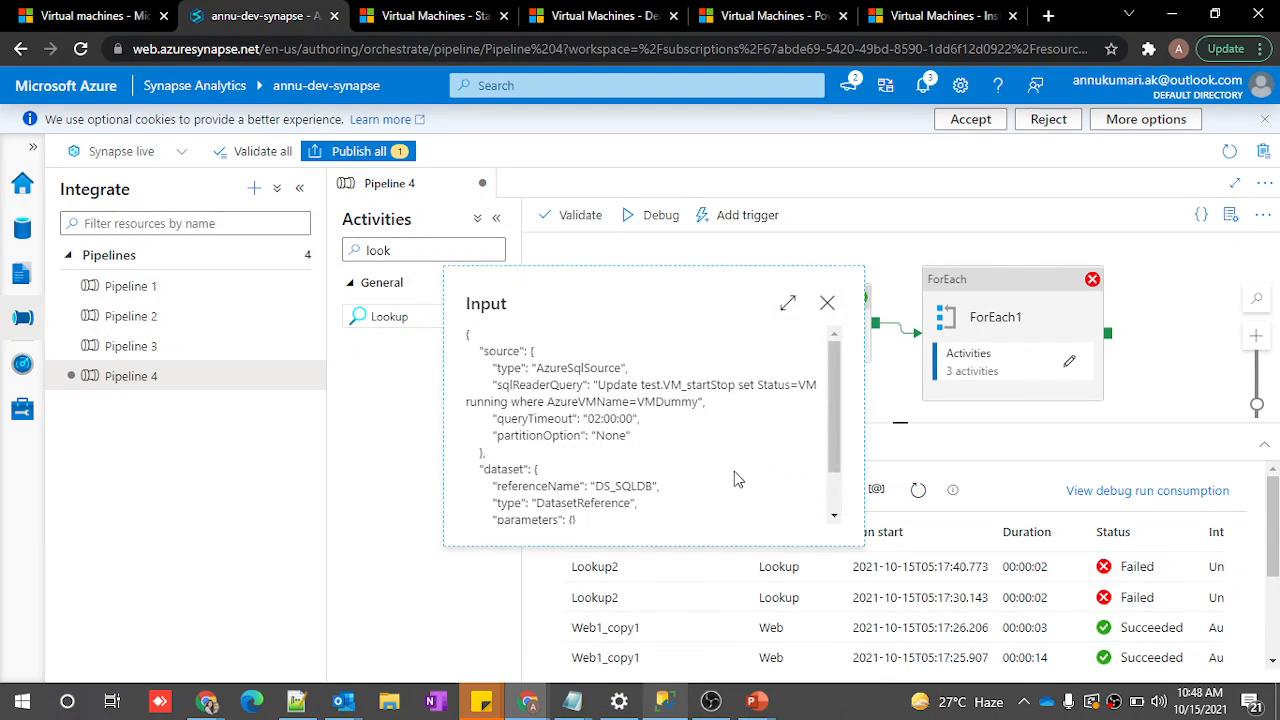
click(787, 301)
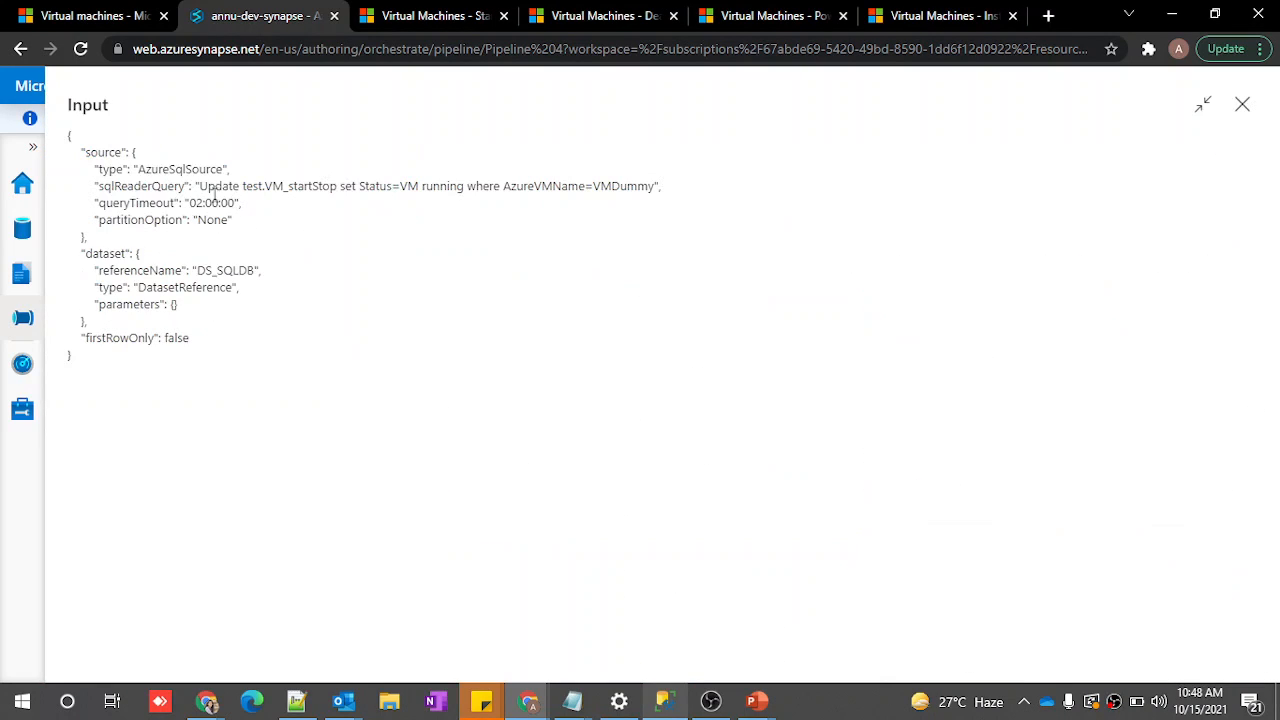
drag(202, 188, 656, 188)
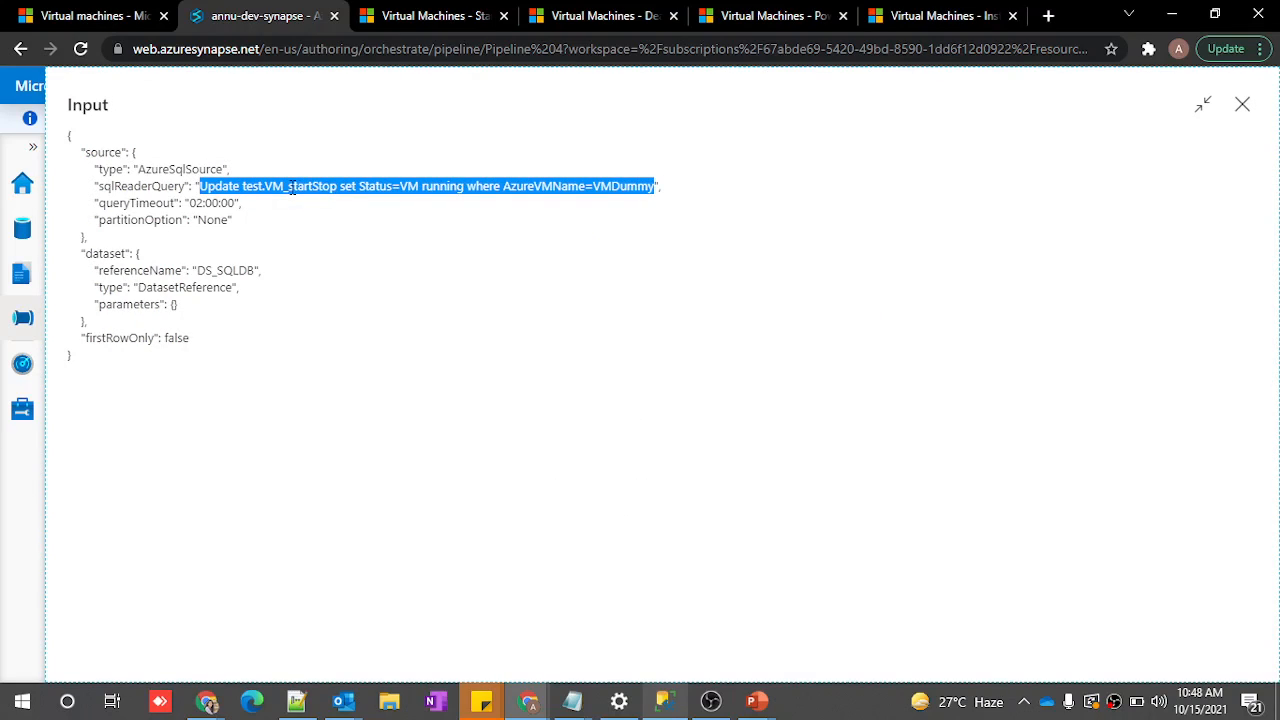
click(236, 184)
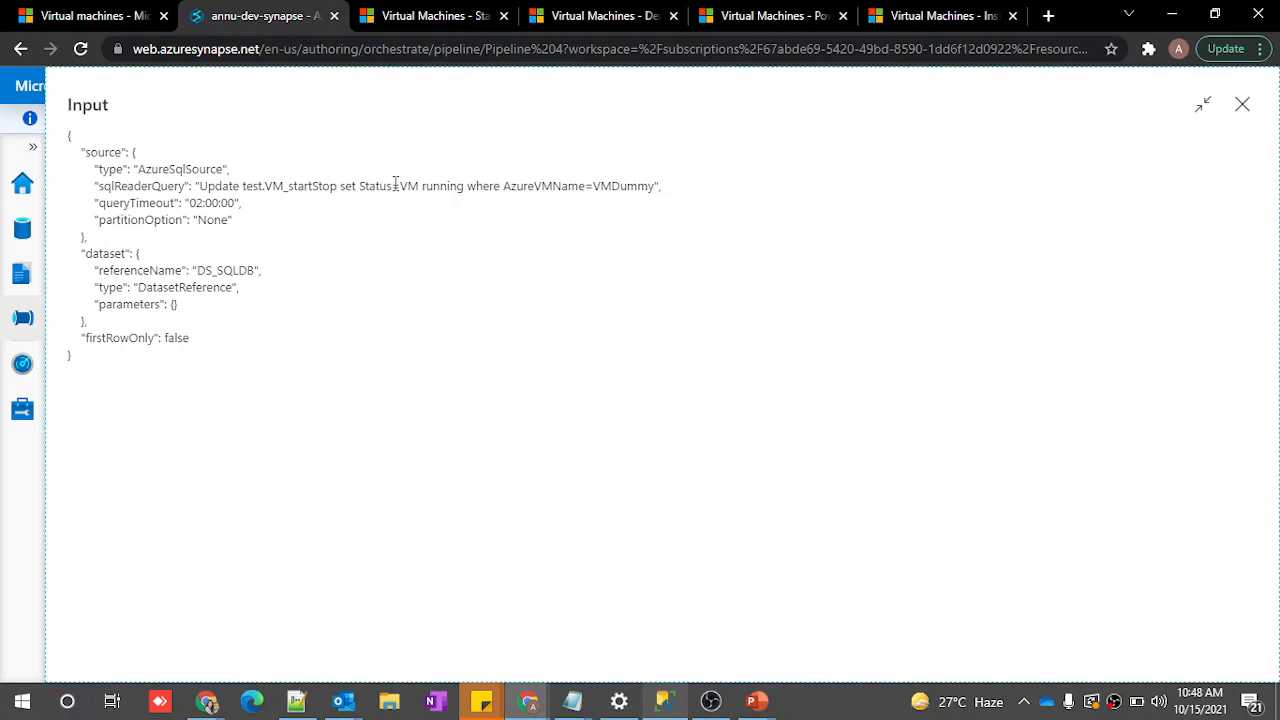
drag(401, 188, 460, 191)
drag(592, 186, 664, 195)
click(401, 189)
click(1242, 104)
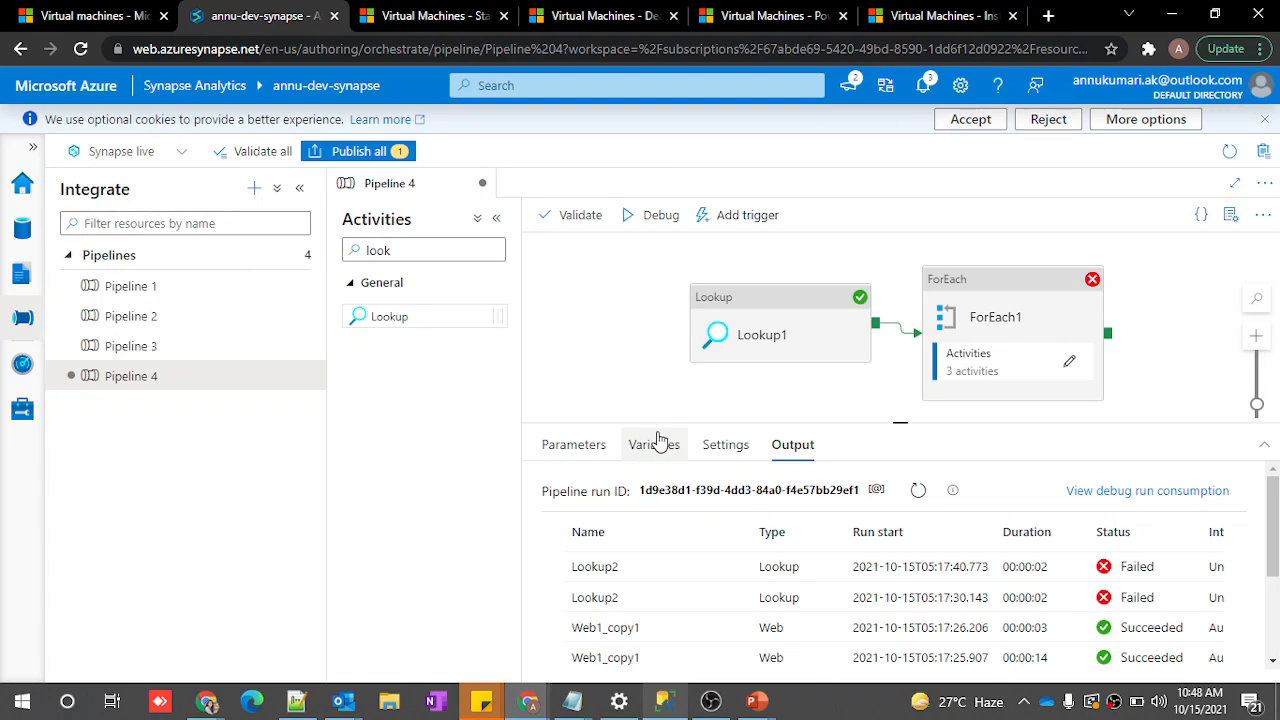
Add a String variable named SingleQuote to Pipeline 4 with a single quotation mark (') as its default value
click(655, 444)
click(584, 488)
click(629, 565)
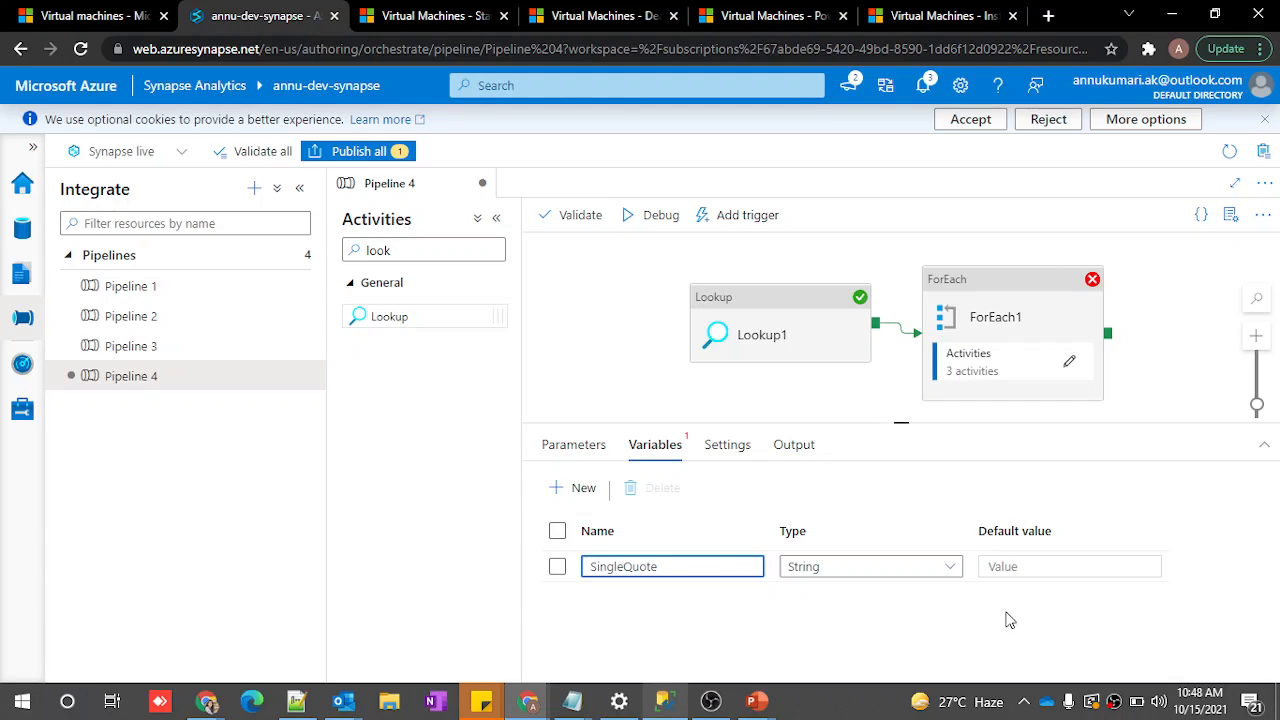
click(1008, 566)
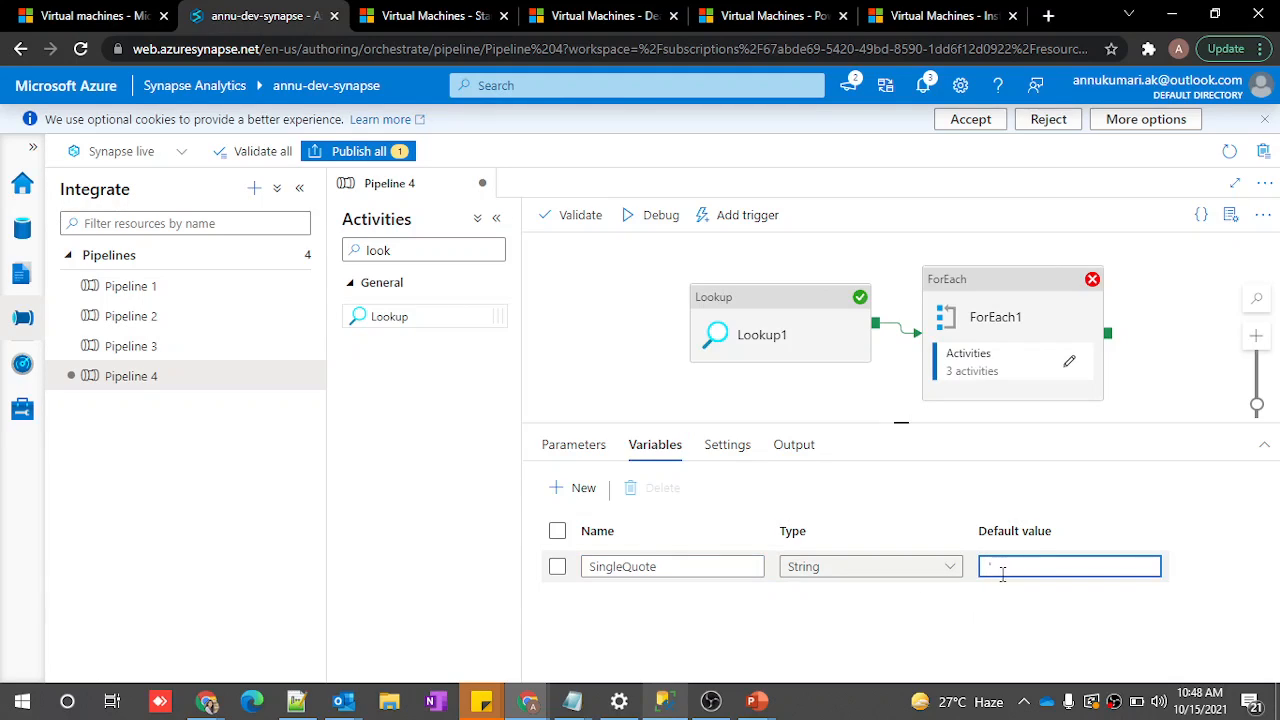
In the update query of Lookup2 inside ForEach1, insert @{variables('SingleQuote')} directly before the Web1_copy1 displayStatus expression
click(1069, 361)
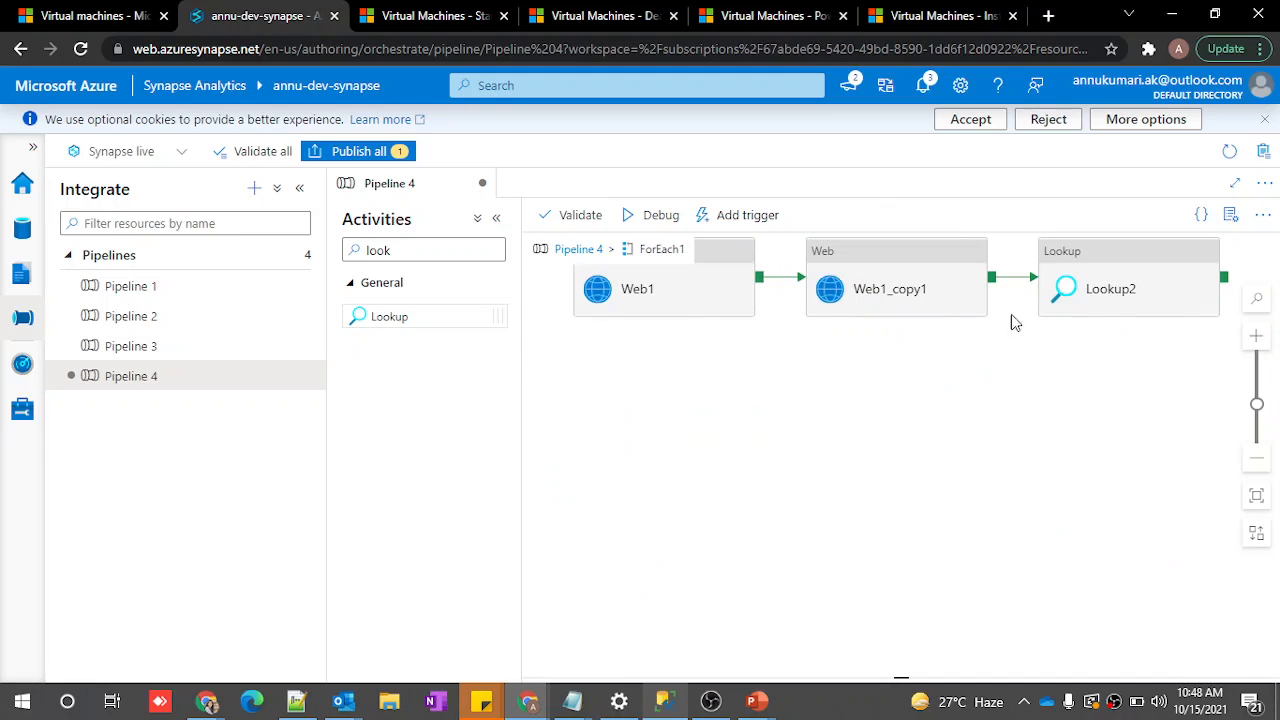
click(1110, 290)
click(780, 600)
click(996, 215)
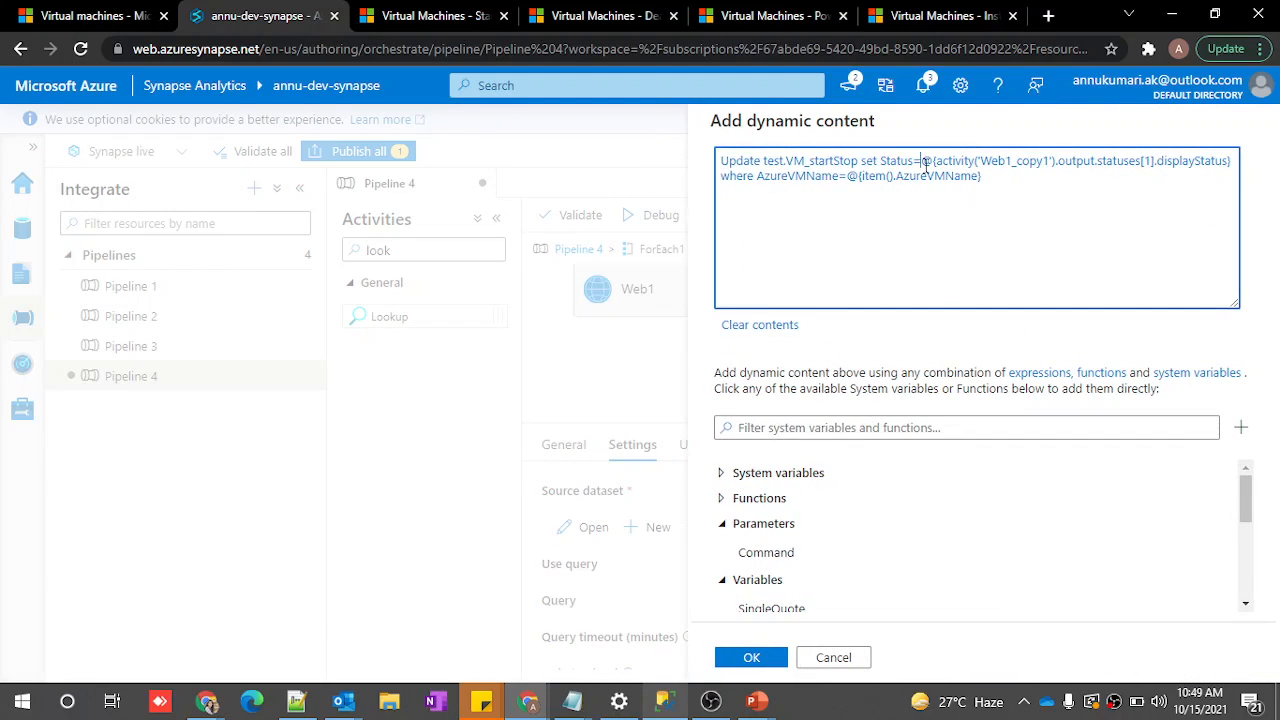
click(768, 607)
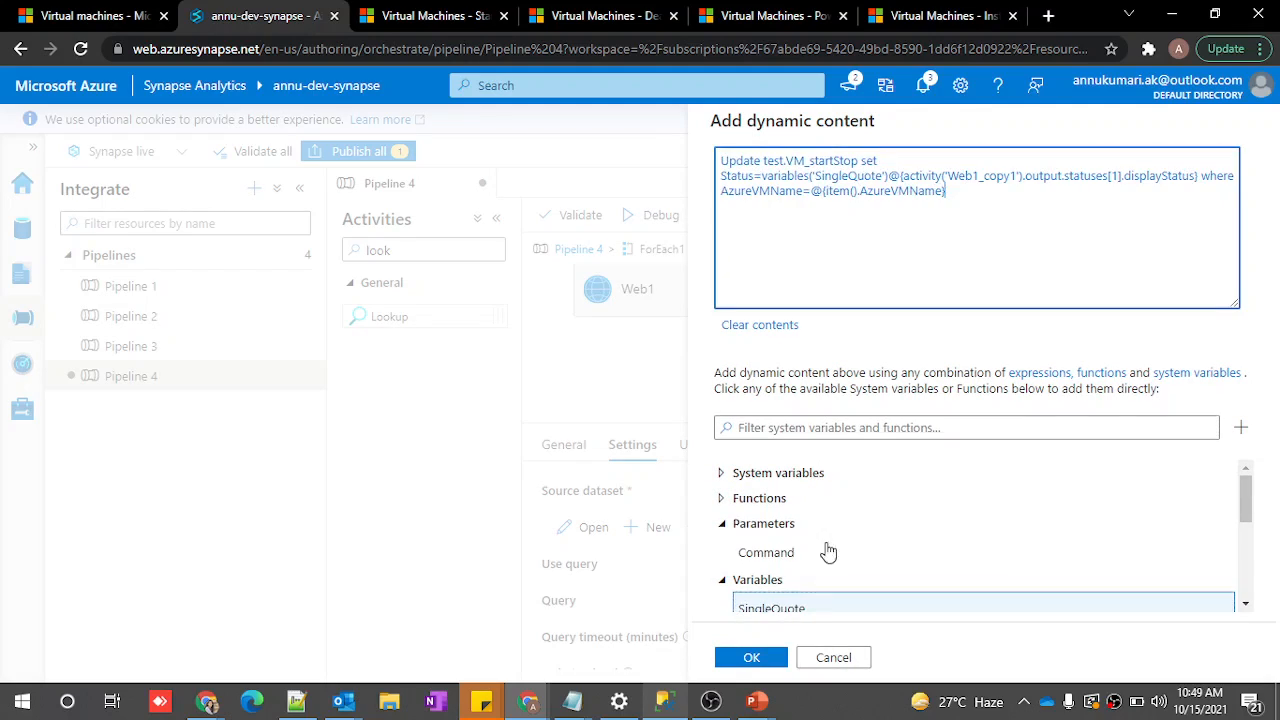
click(763, 176)
text(@)
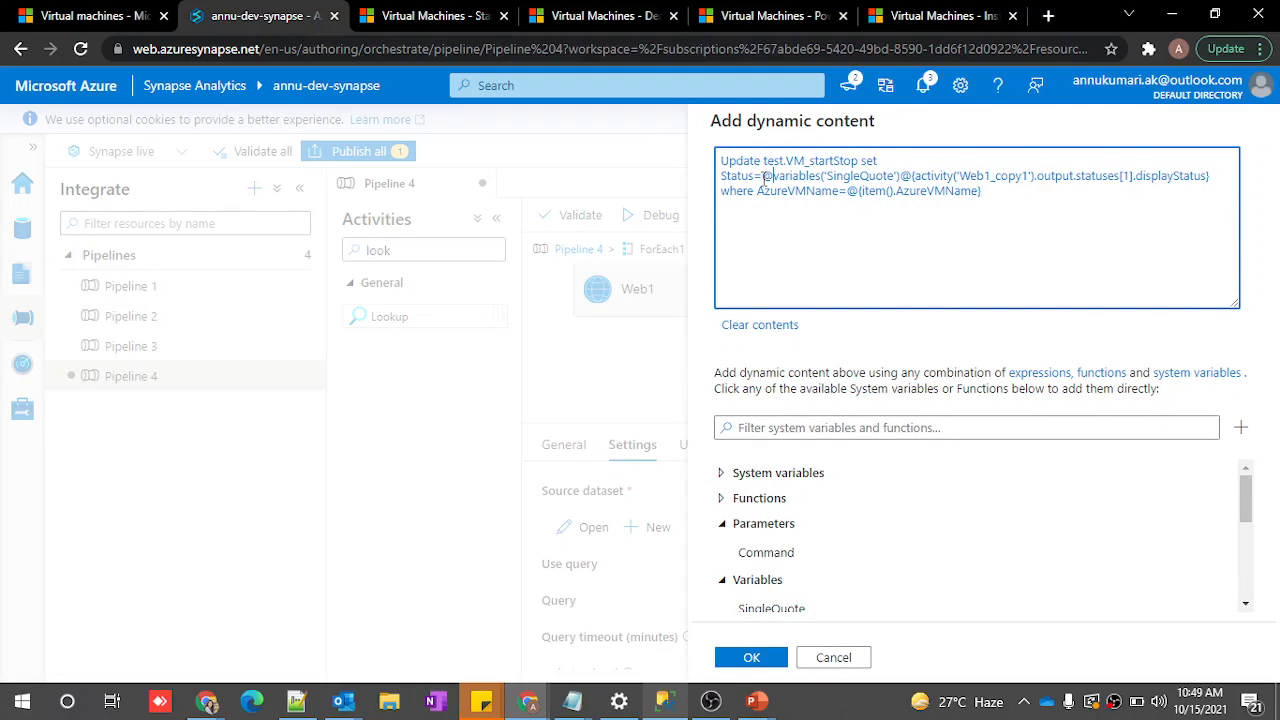
text({)
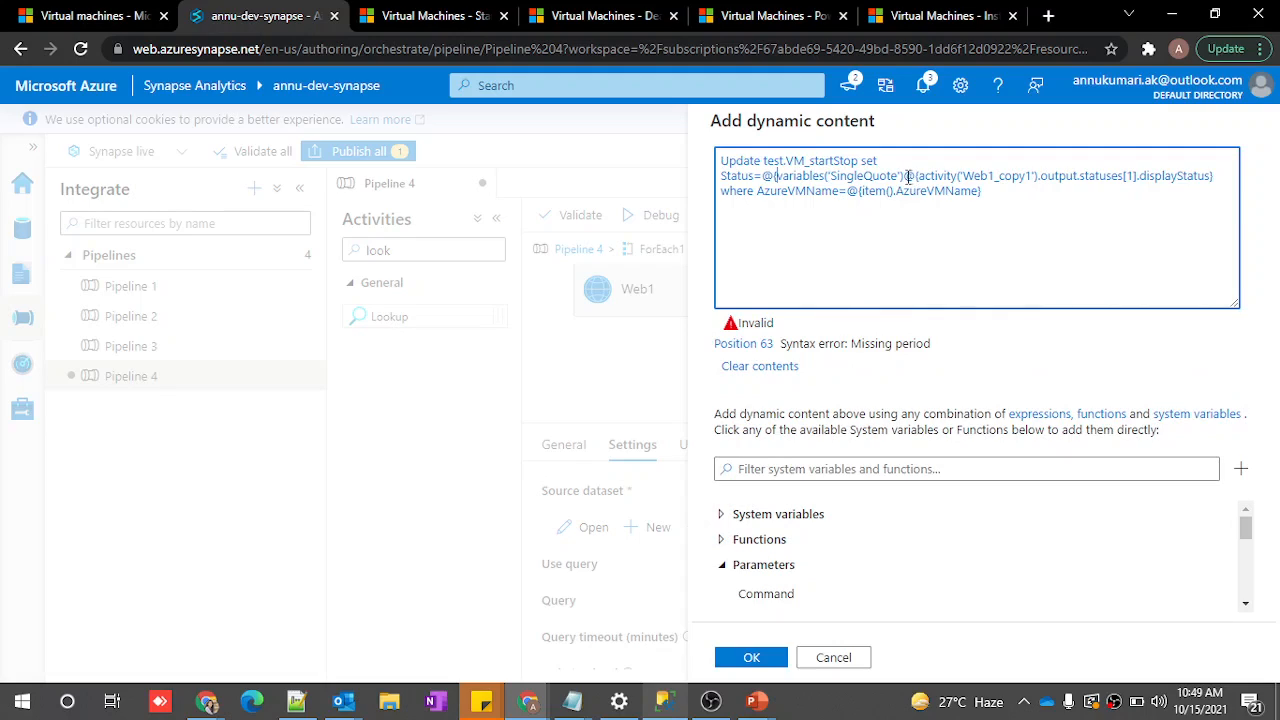
text(})
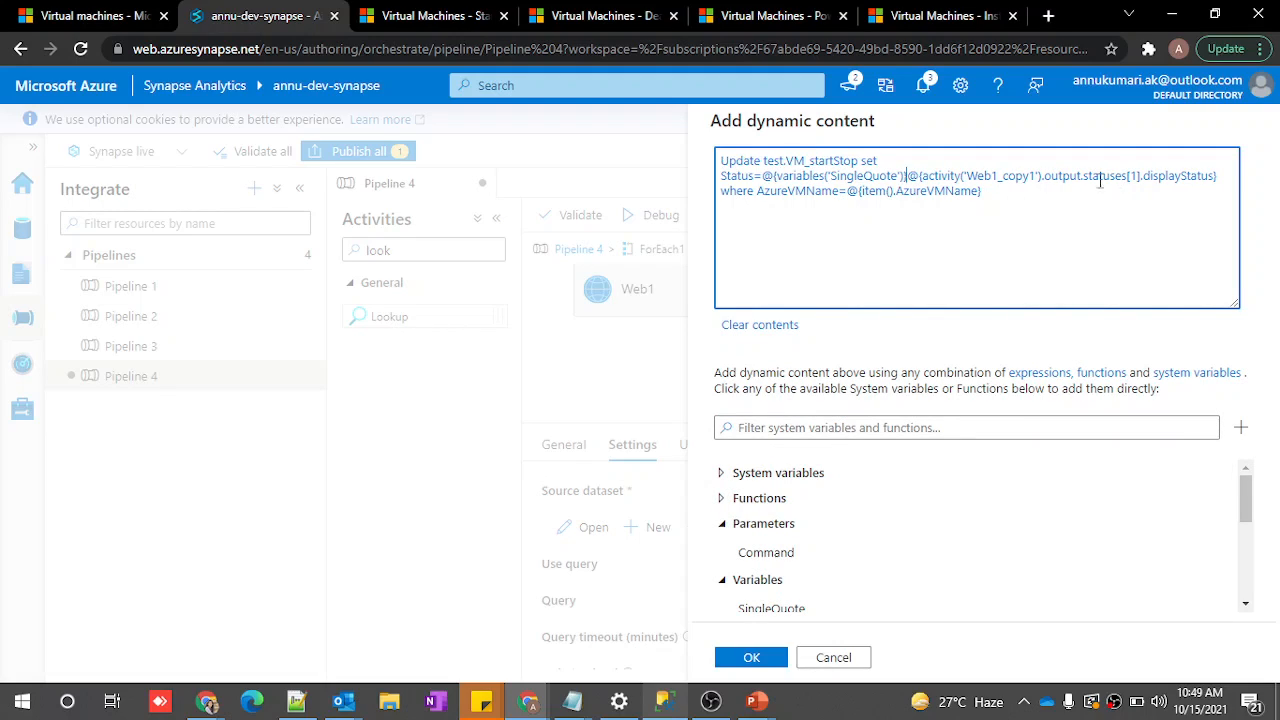
Copy @{variables('SingleQuote')} and paste it directly after the displayStatus expression in the update query
shift+click(763, 176)
key(ctrl+c)
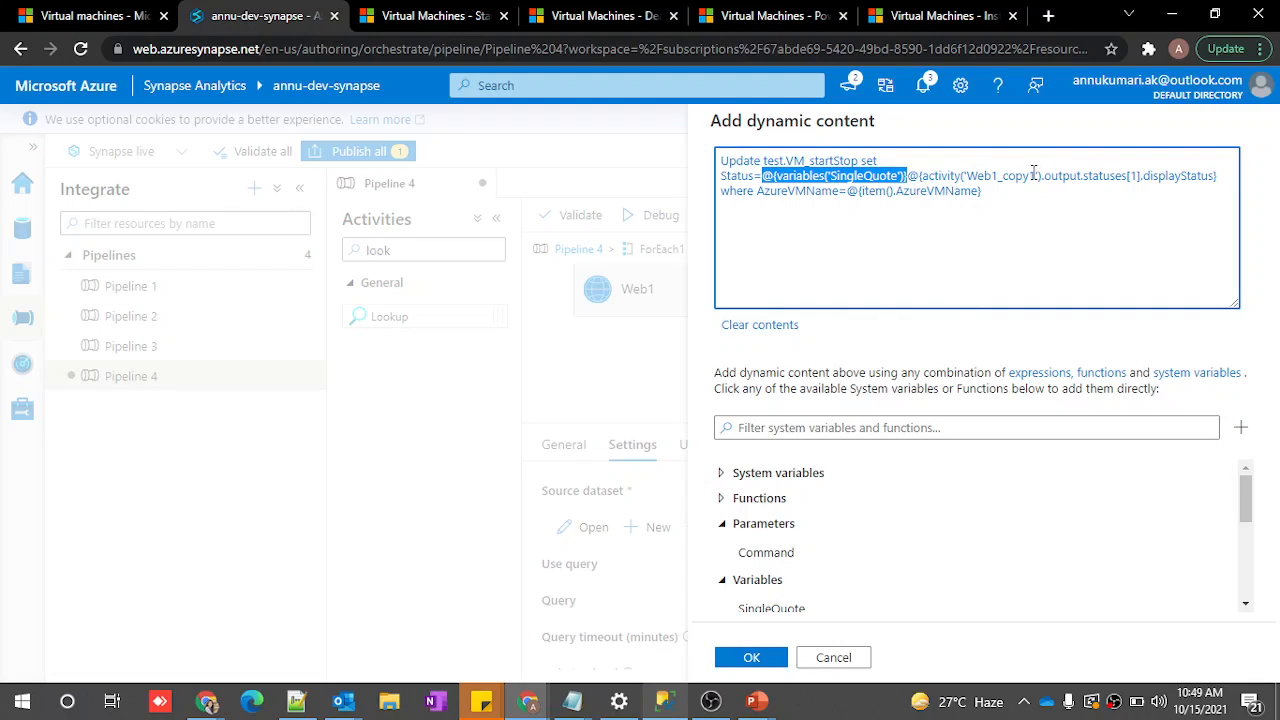
click(1224, 176)
key(ctrl+v)
click(867, 191)
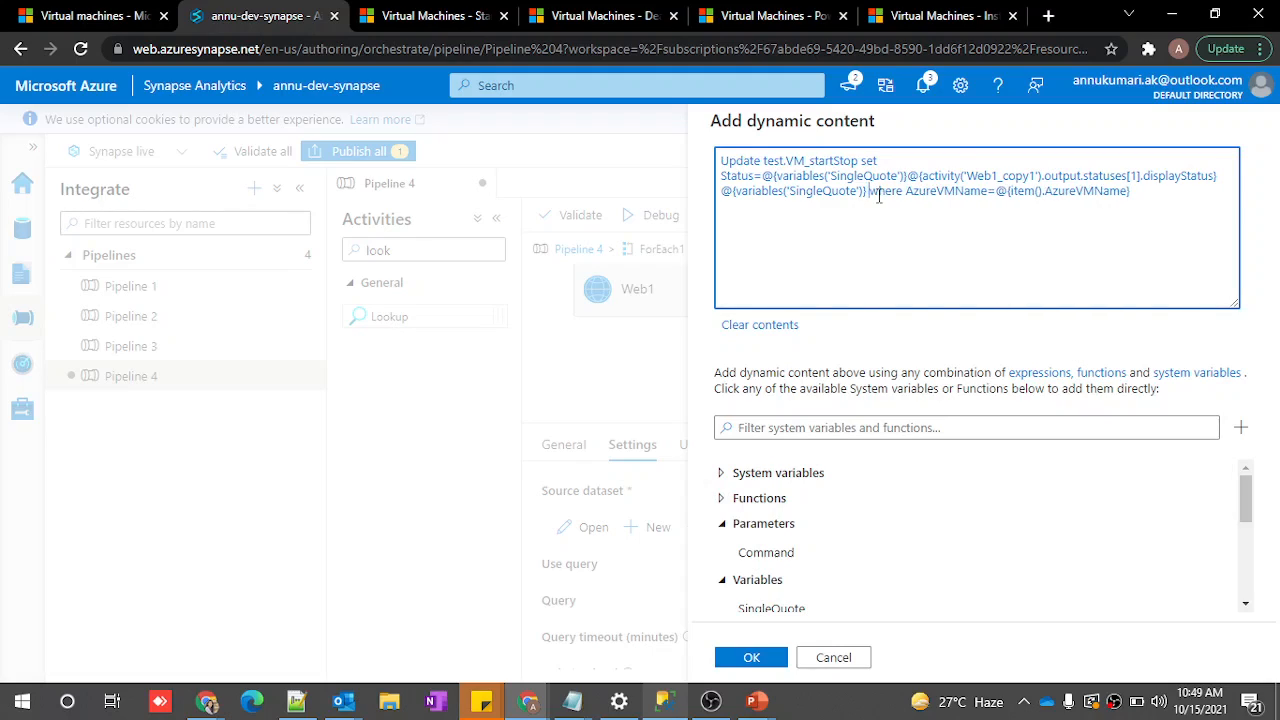
Enclose @{item().AzureVMName} between two copies of @{variables('SingleQuote')} and accept the query expression
click(997, 191)
key(ctrl+v)
click(1110, 211)
key(ctrl+v)
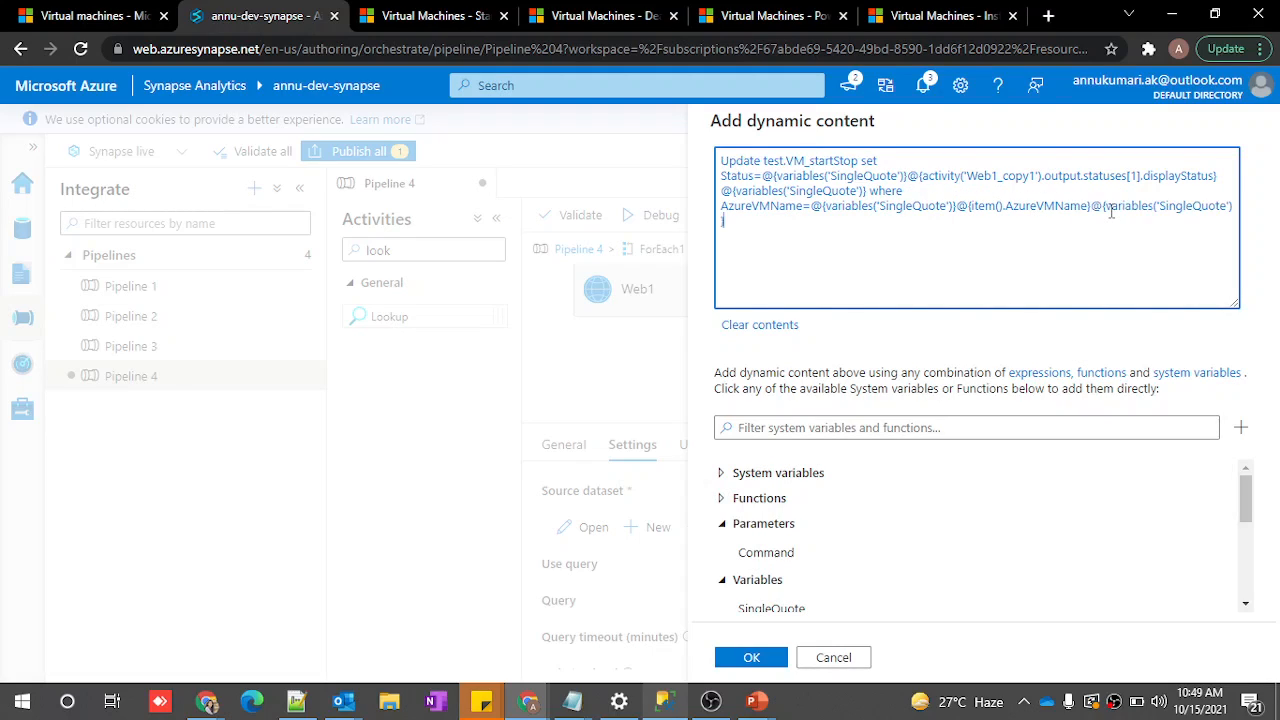
click(751, 657)
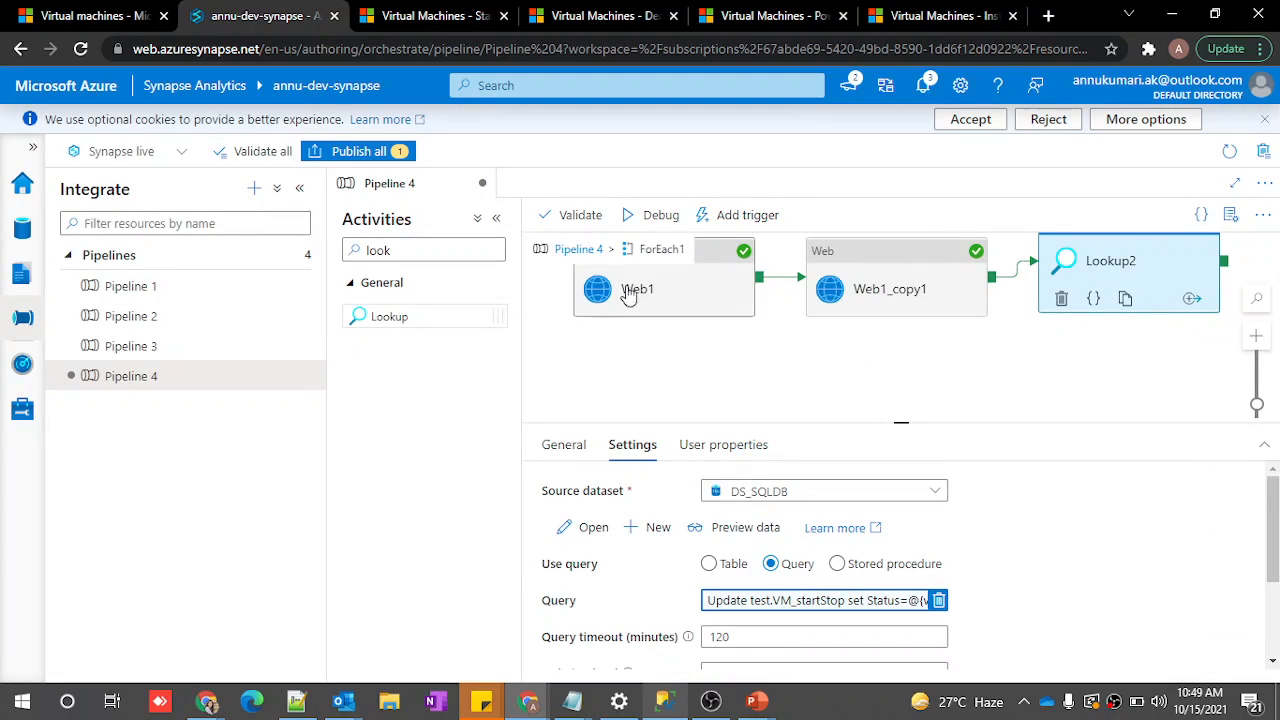
Return to the top level of Pipeline 4 and start a debug run with the Command parameter set to start
click(580, 249)
click(661, 216)
click(1003, 231)
text(start)
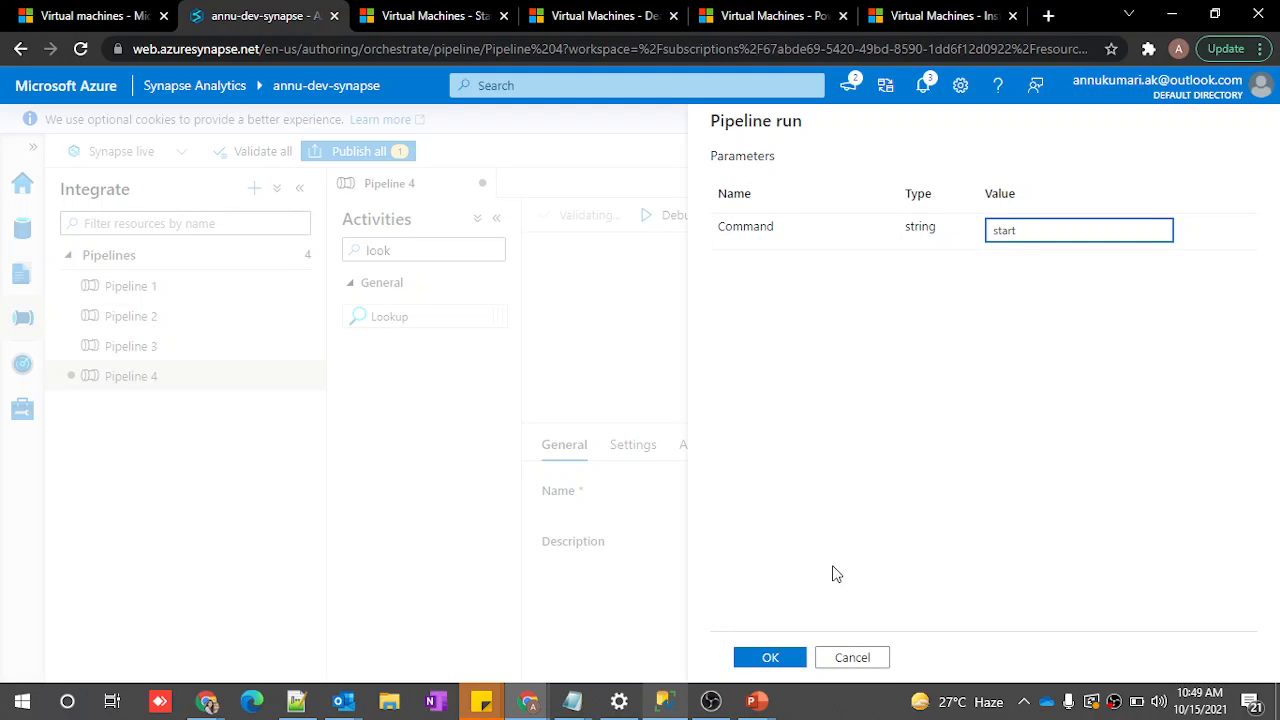
click(770, 657)
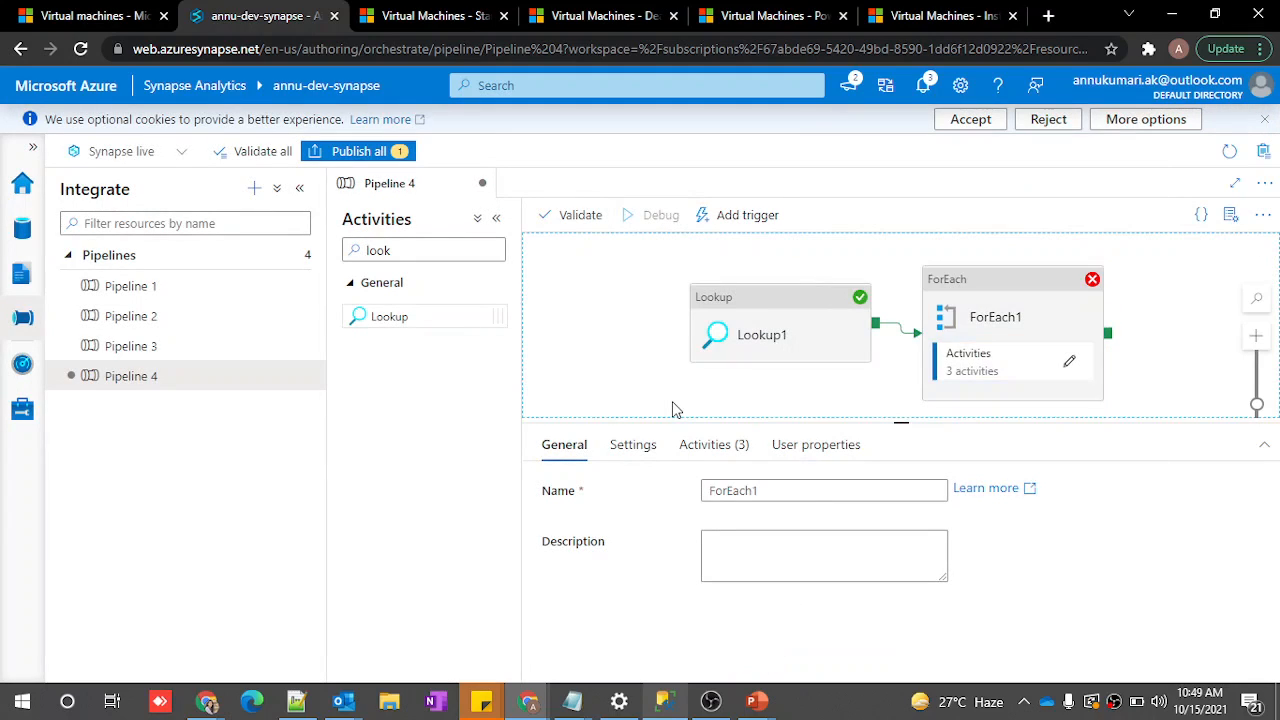
Check the VMs' status in the Azure portal and rerun the [test].[VM_StartStop] select query in SQL Server Management Studio to inspect the Status column
click(86, 15)
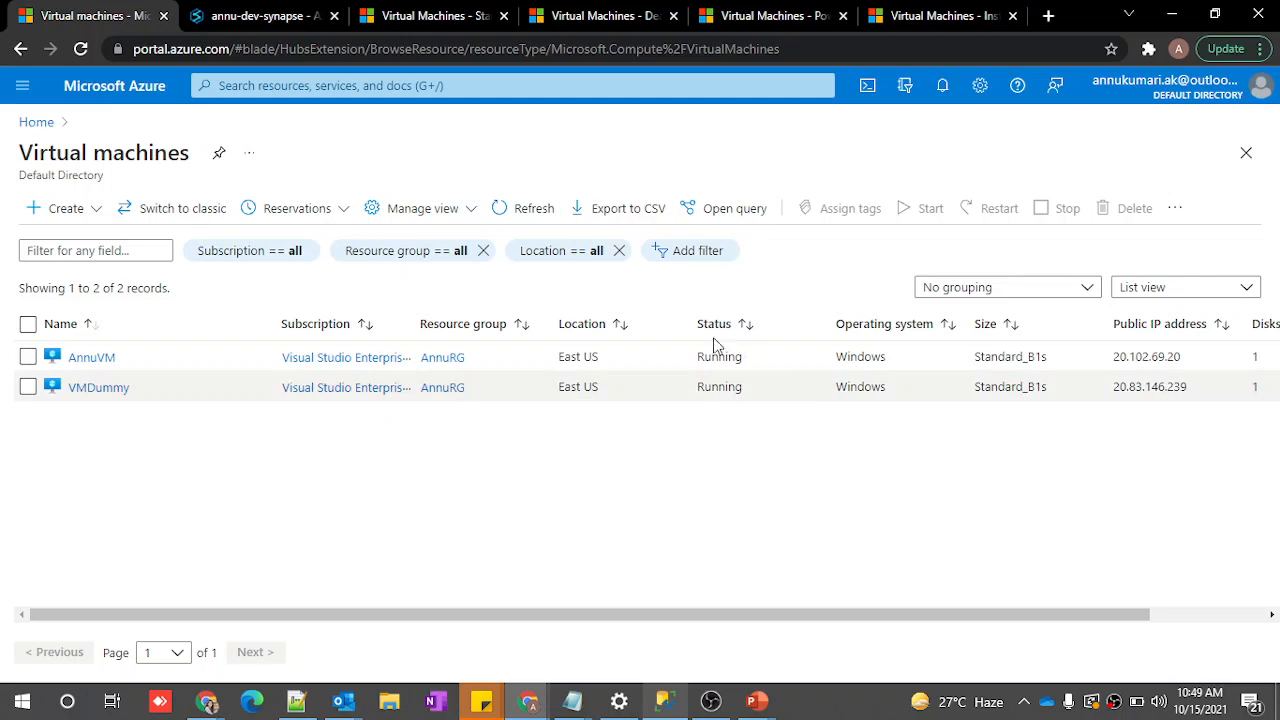
key(ctrl+Tab)
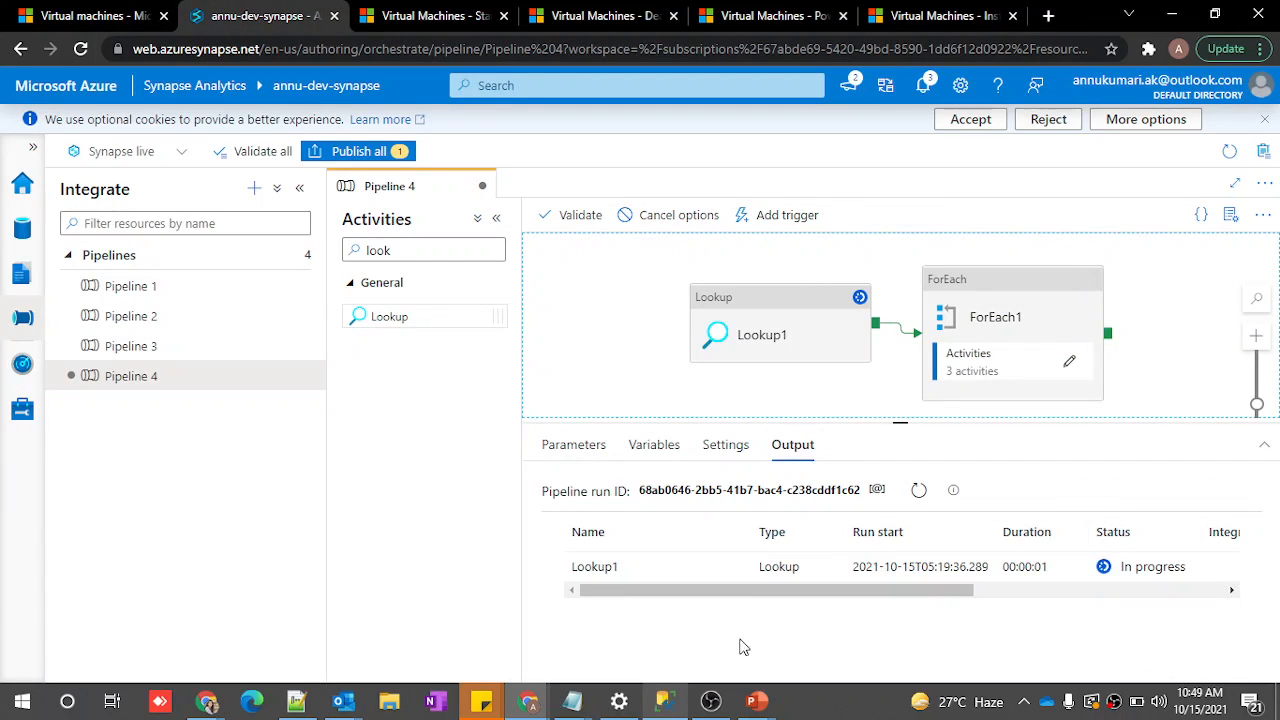
click(665, 703)
click(405, 149)
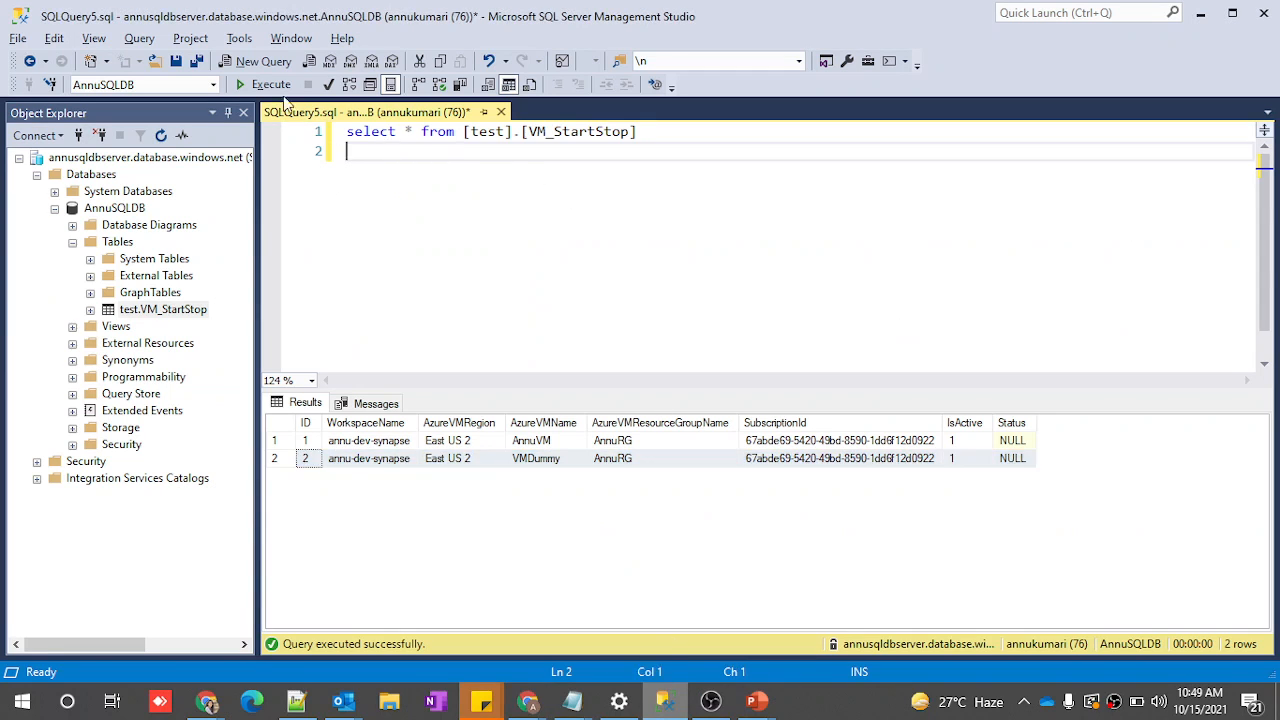
click(264, 84)
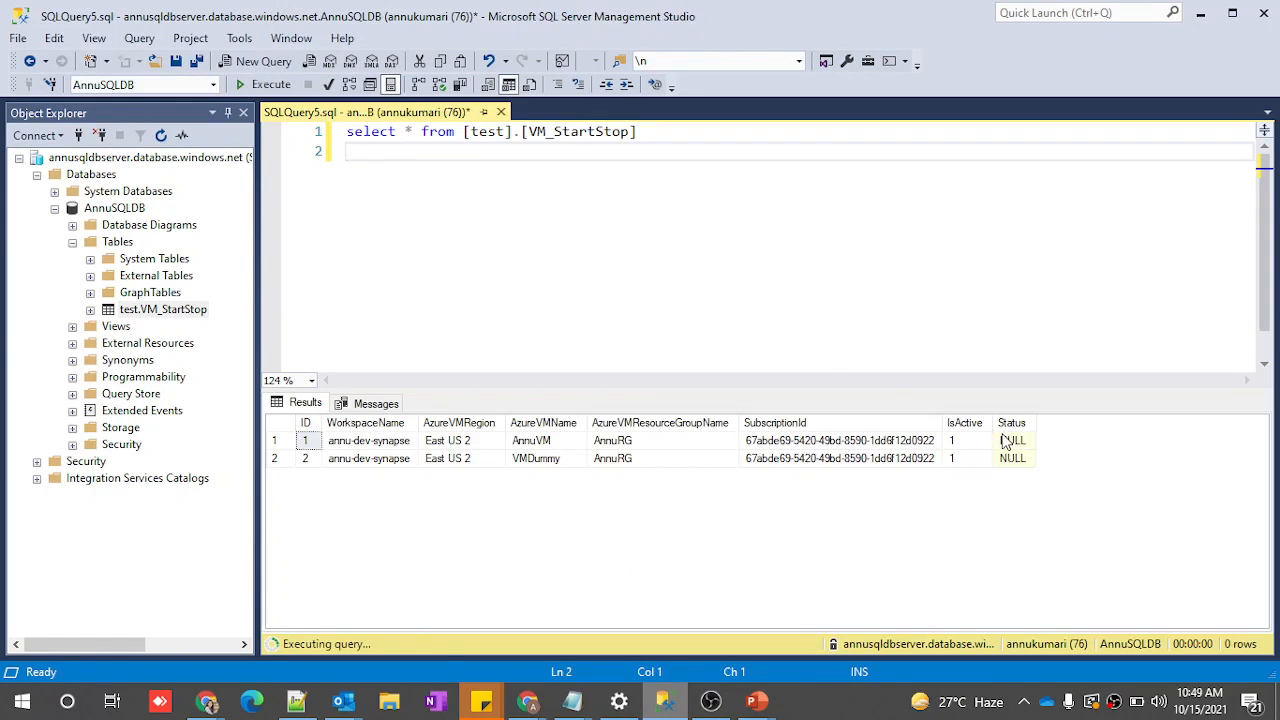
click(1011, 423)
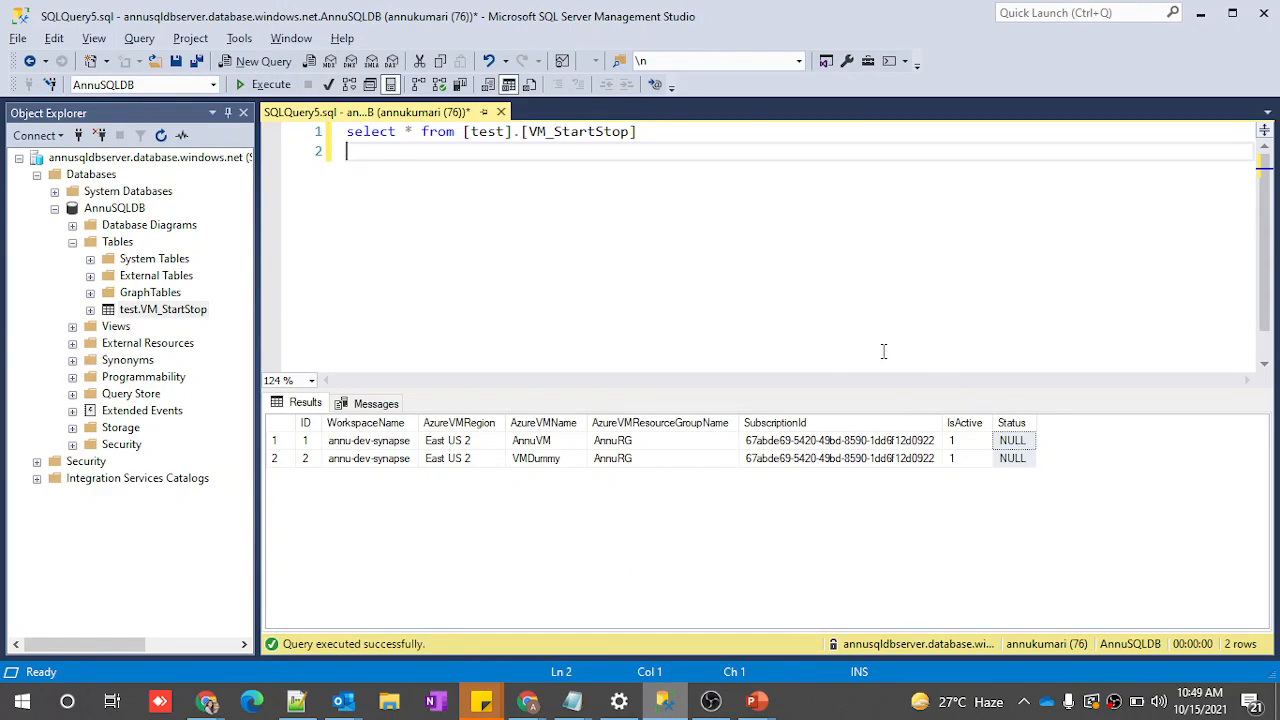
Switch back to Synapse Studio, enlarge the run output area of Pipeline 4, and refresh the activity list
key(alt+Tab)
click(917, 490)
drag(902, 423, 902, 343)
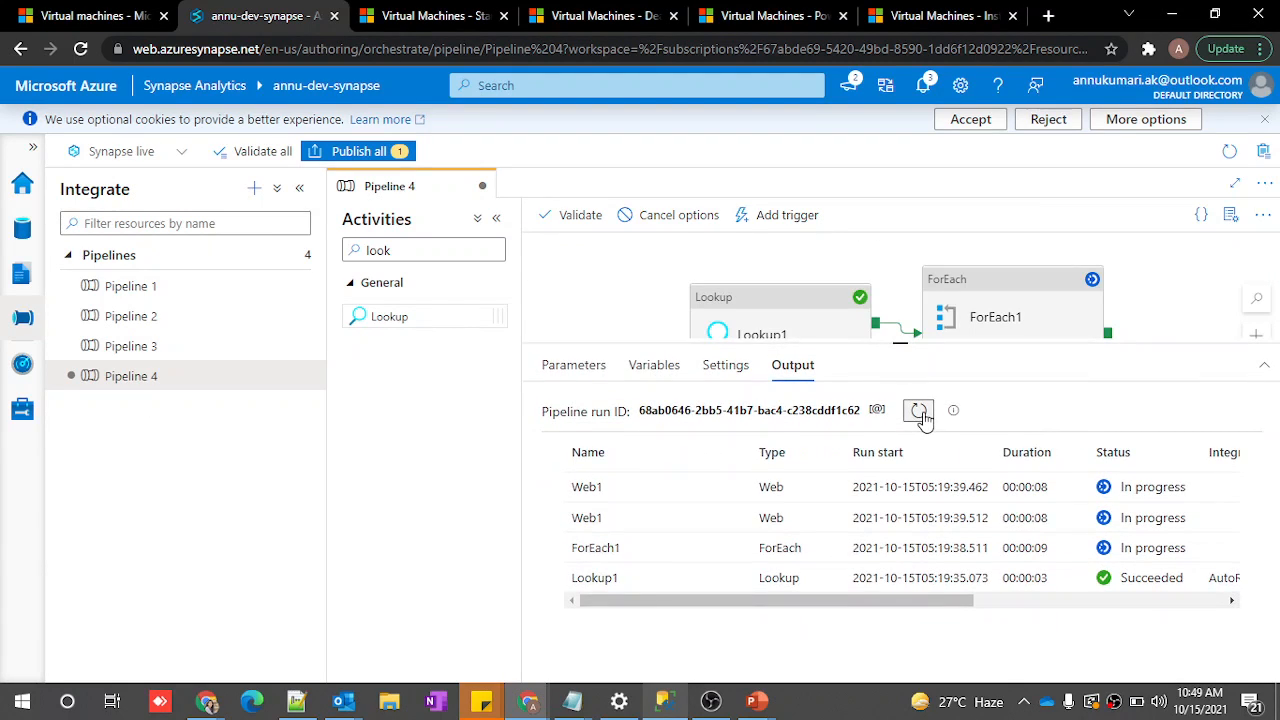
click(922, 415)
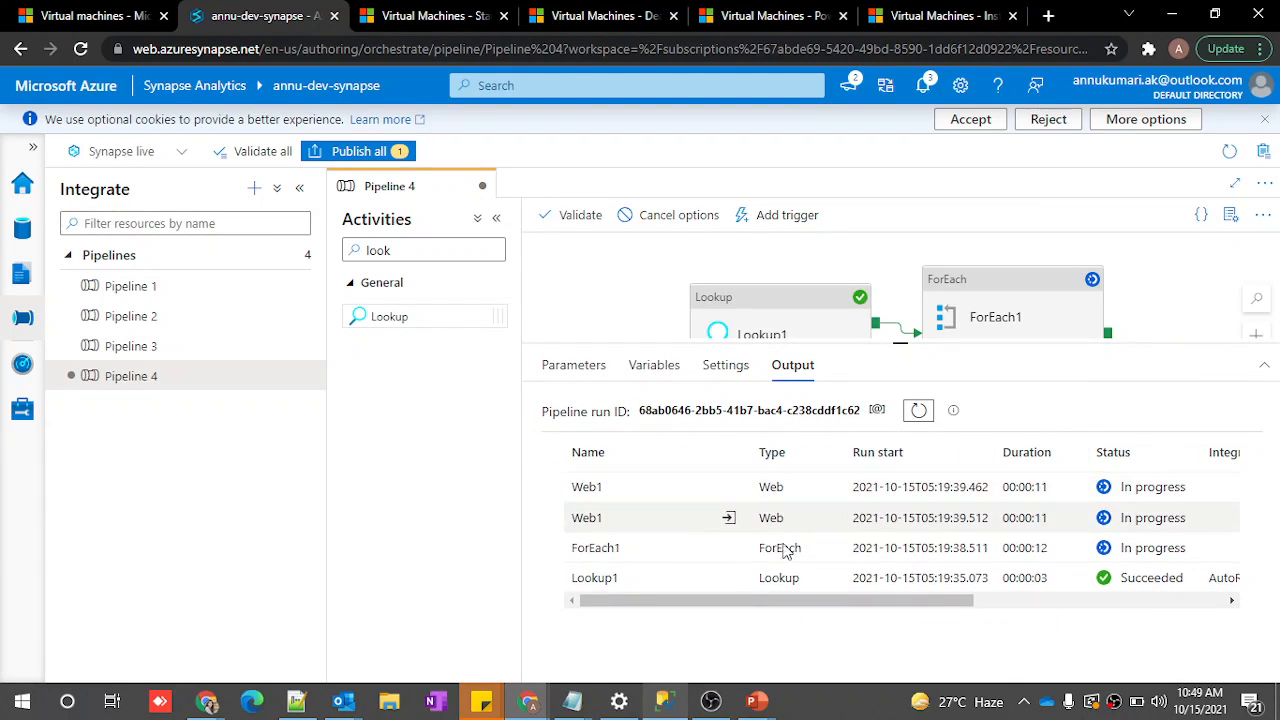
Review the end of the request URL in the input of the second listed Web1 run and close it
click(729, 518)
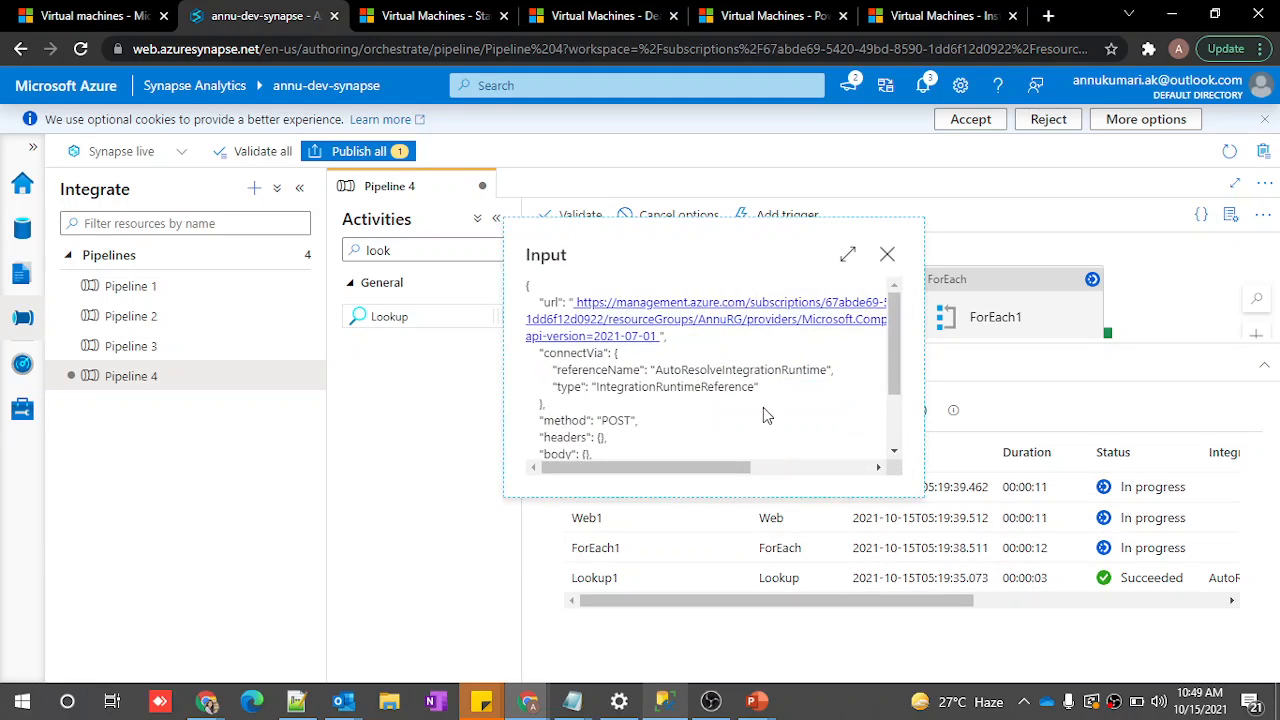
scroll(742, 414, right, 5)
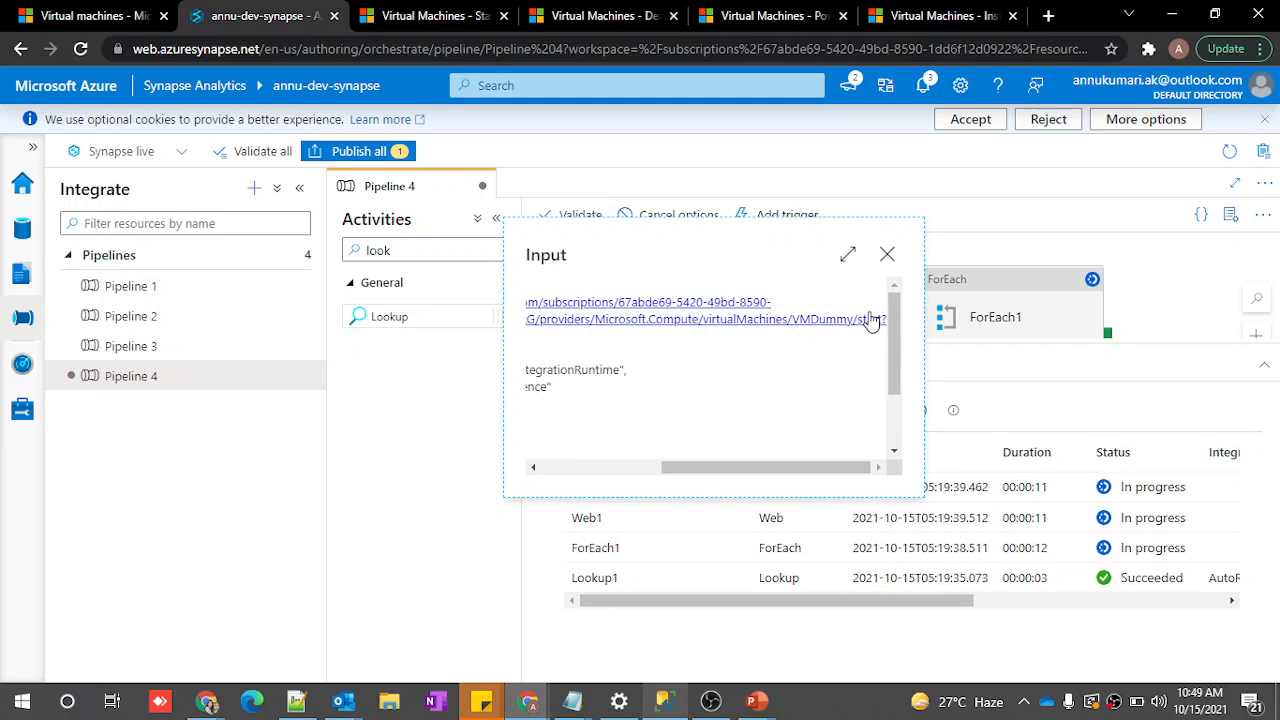
click(888, 256)
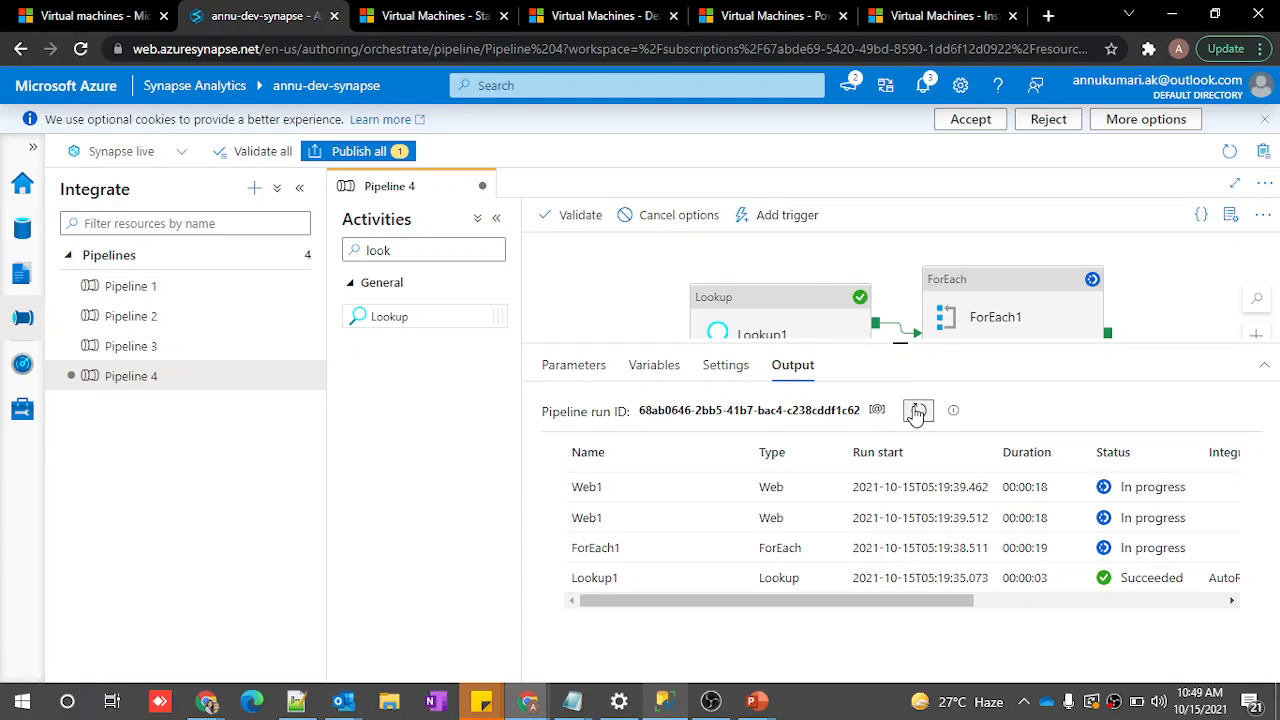
Refresh the pipeline run output and look at the table's Status column in SQL Server Management Studio before returning to Synapse Studio
click(916, 411)
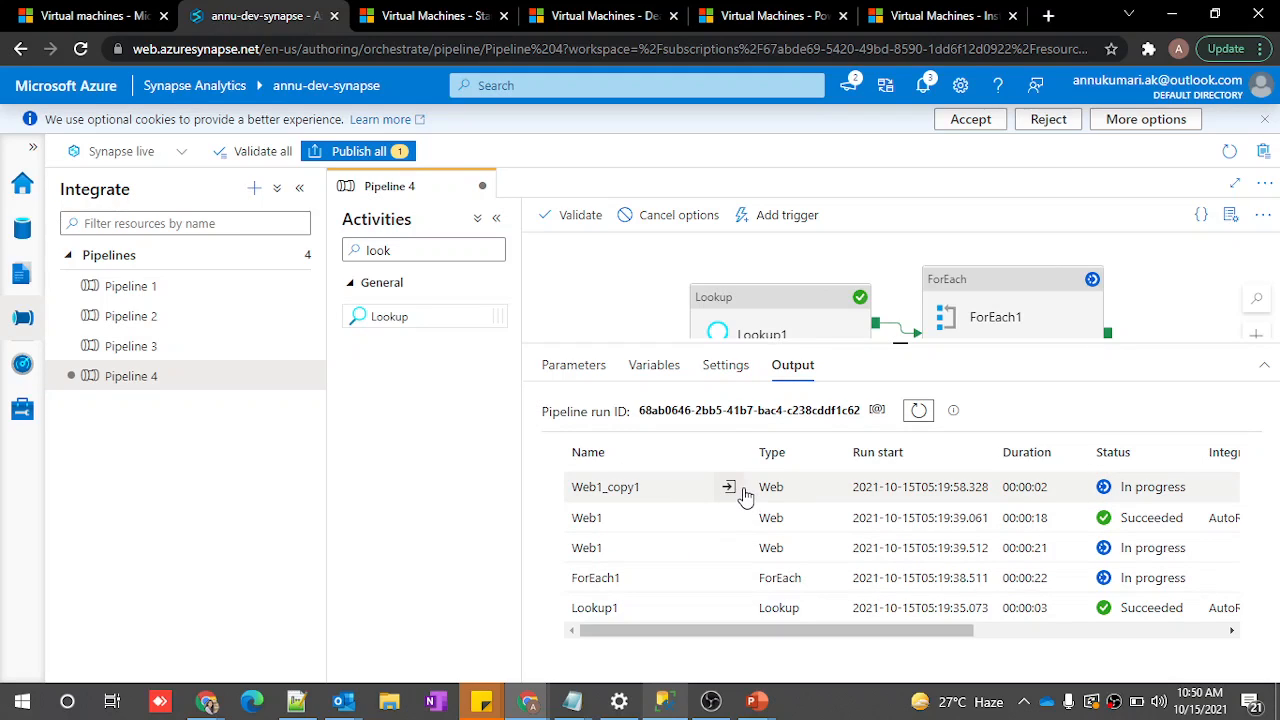
click(680, 711)
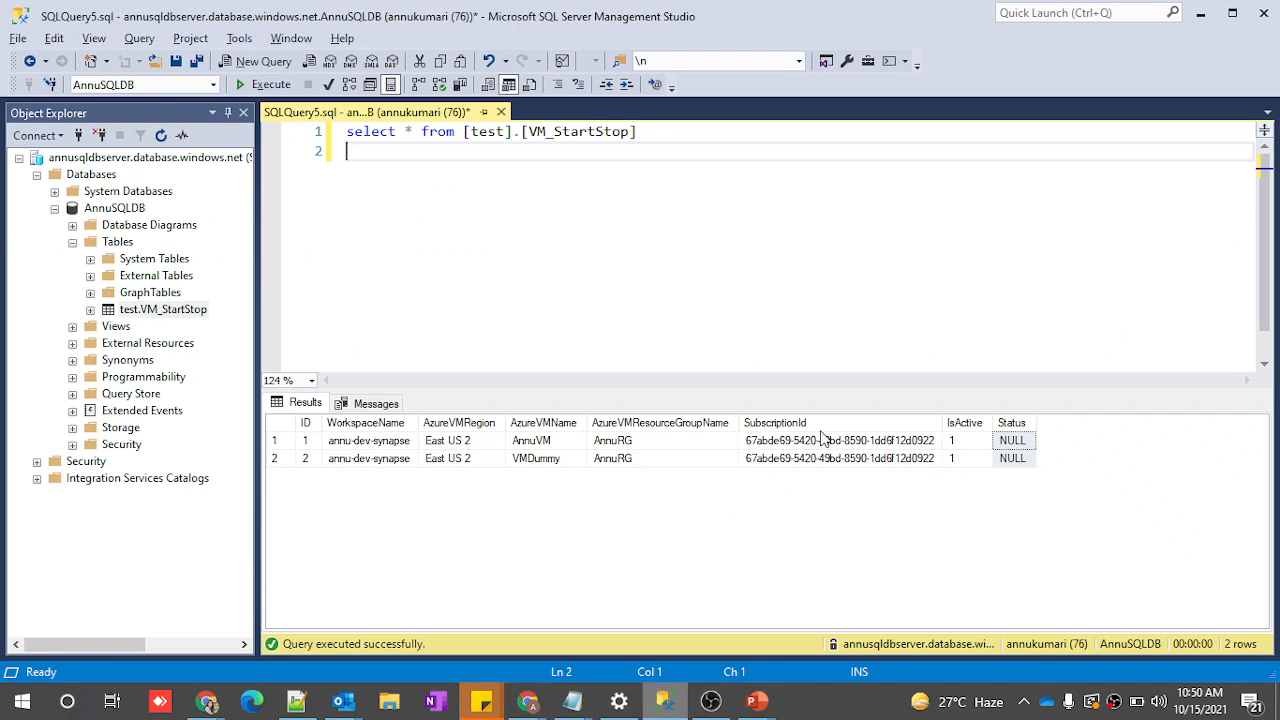
click(1008, 421)
key(alt+Tab)
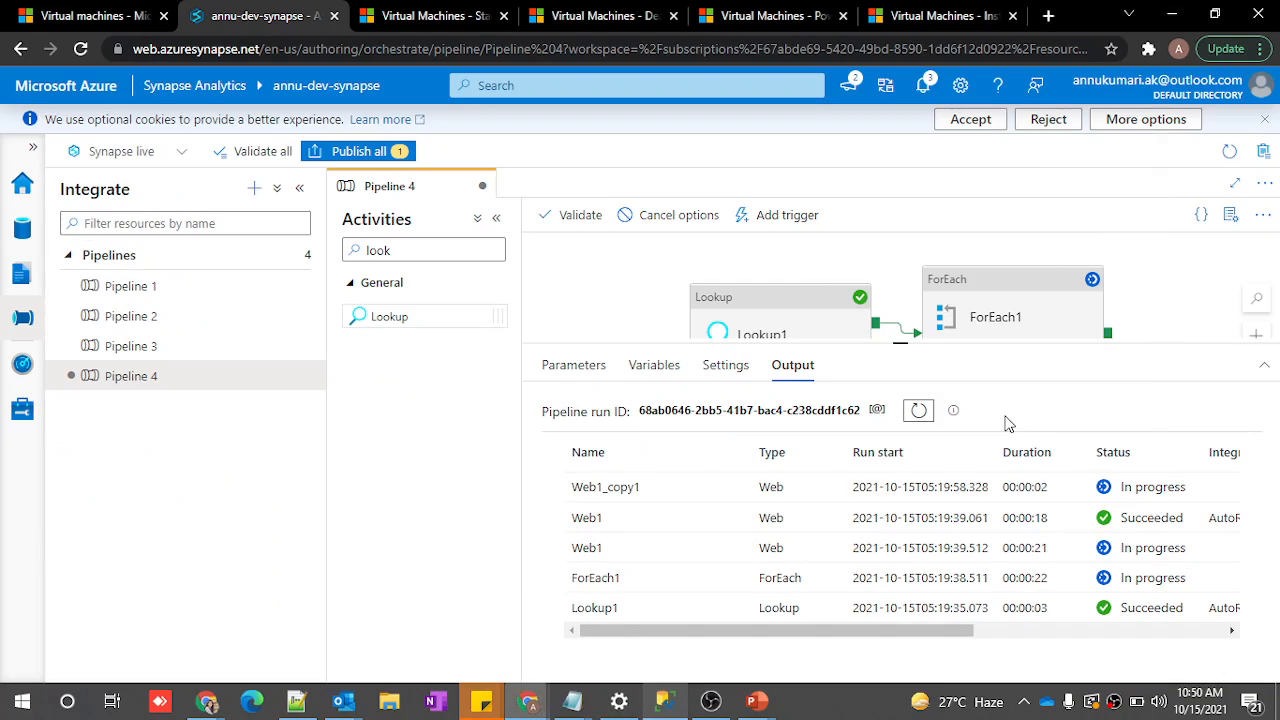
Refresh Pipeline 4's run output again and open the latest Lookup2 run's error message in full view
click(920, 411)
click(919, 411)
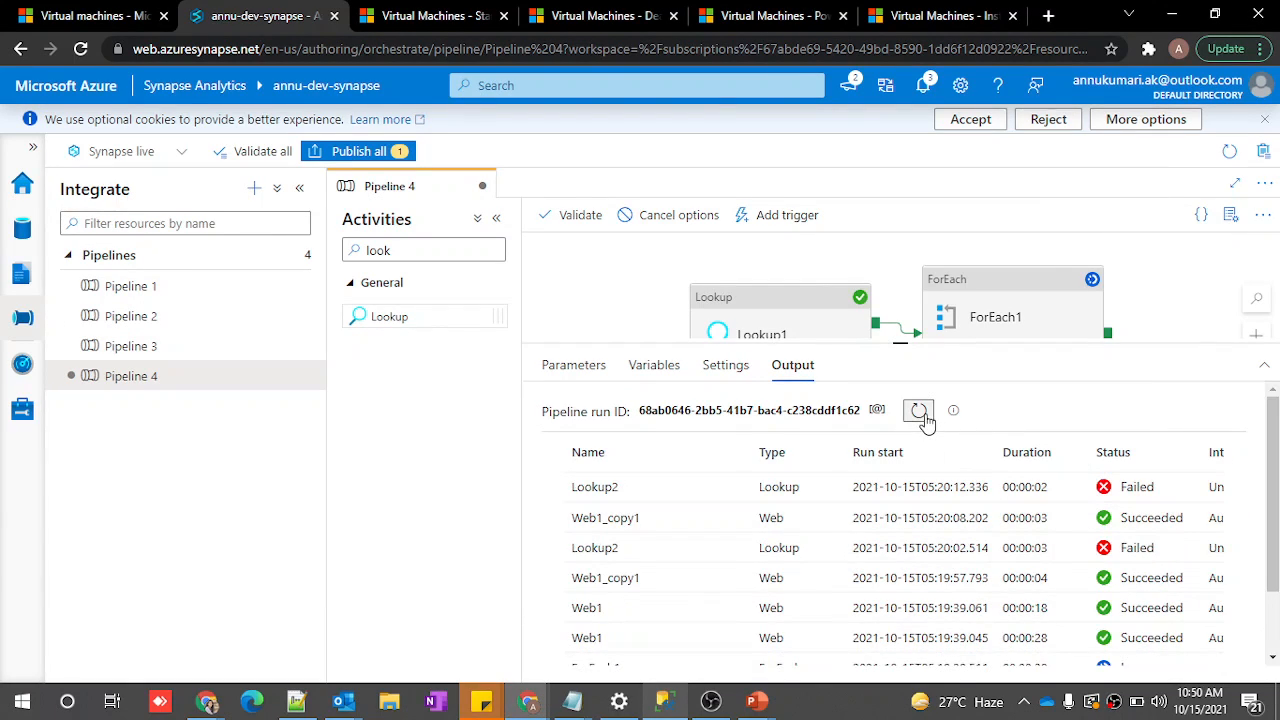
click(728, 489)
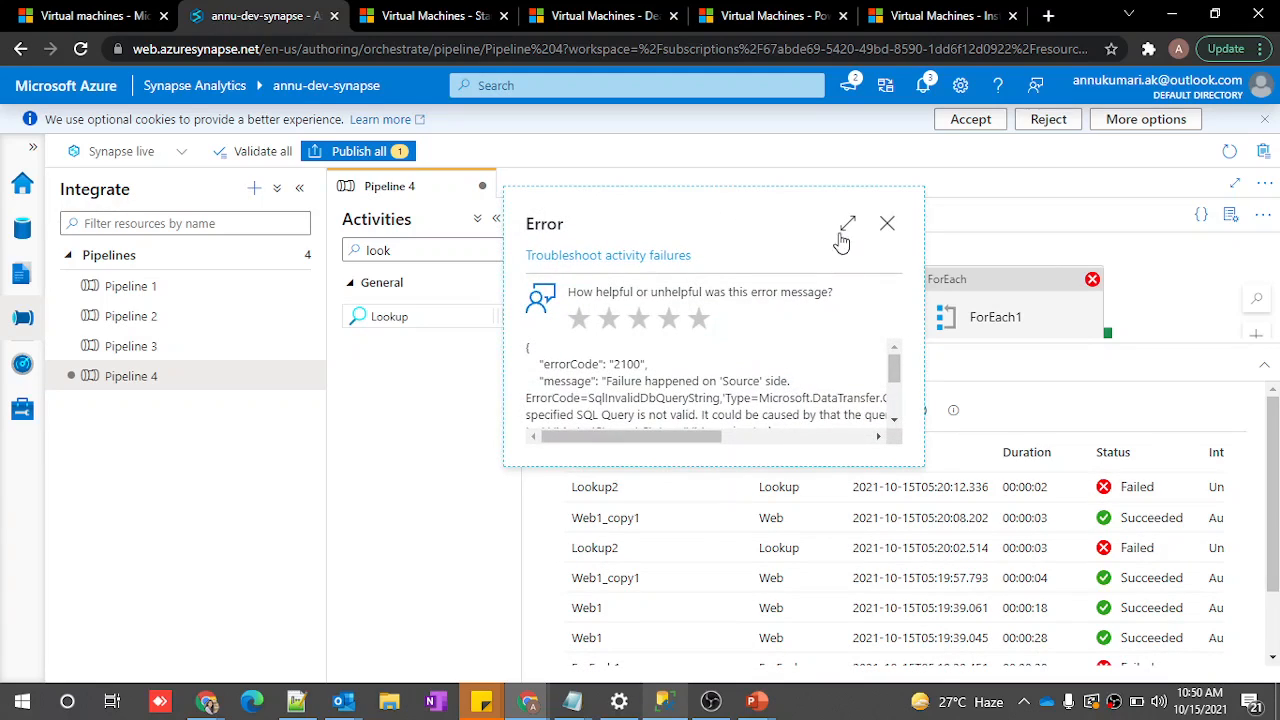
click(845, 222)
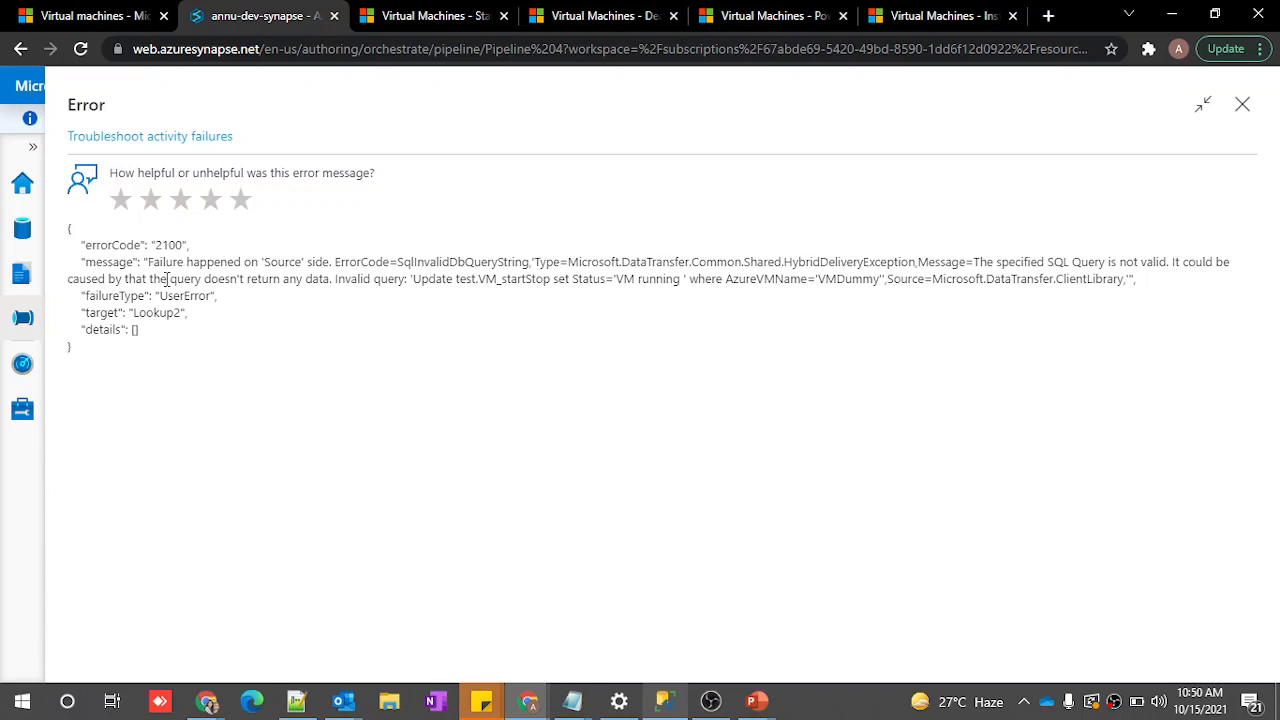
Read the cause given in Lookup2's error message, close it, and open the Lookup2 activity inside ForEach1
drag(164, 280, 326, 279)
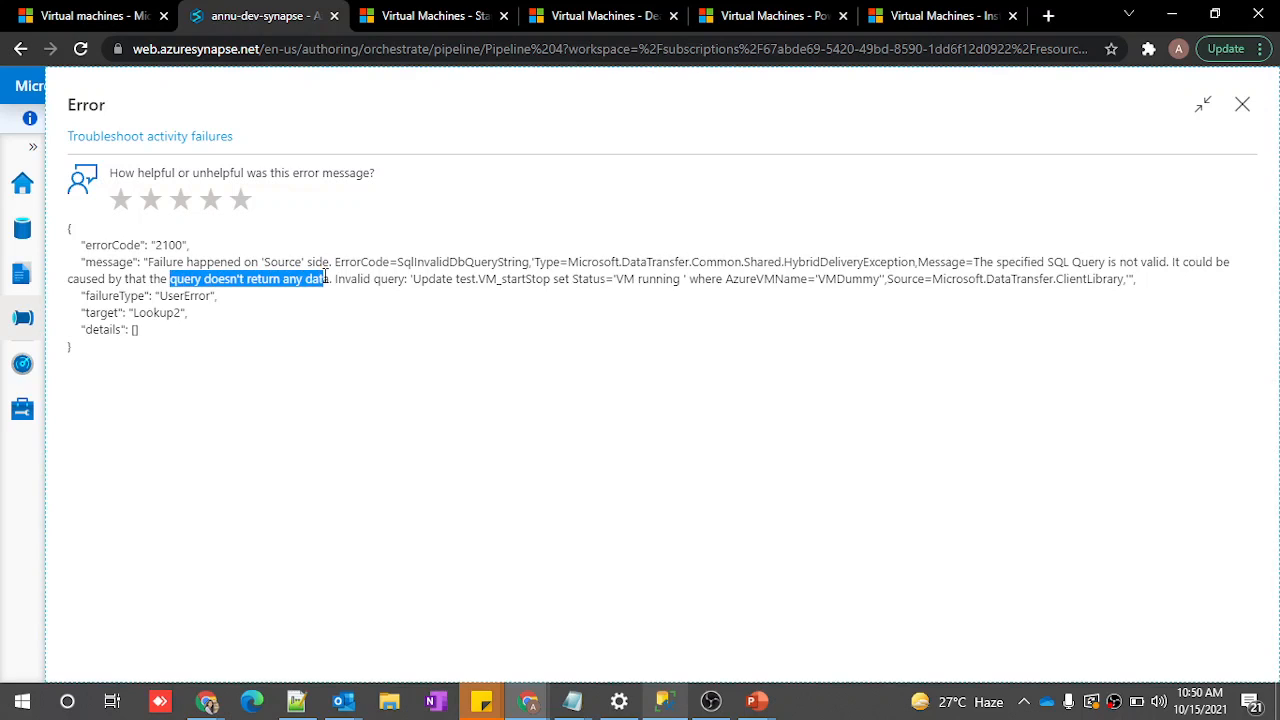
click(1242, 104)
click(1051, 316)
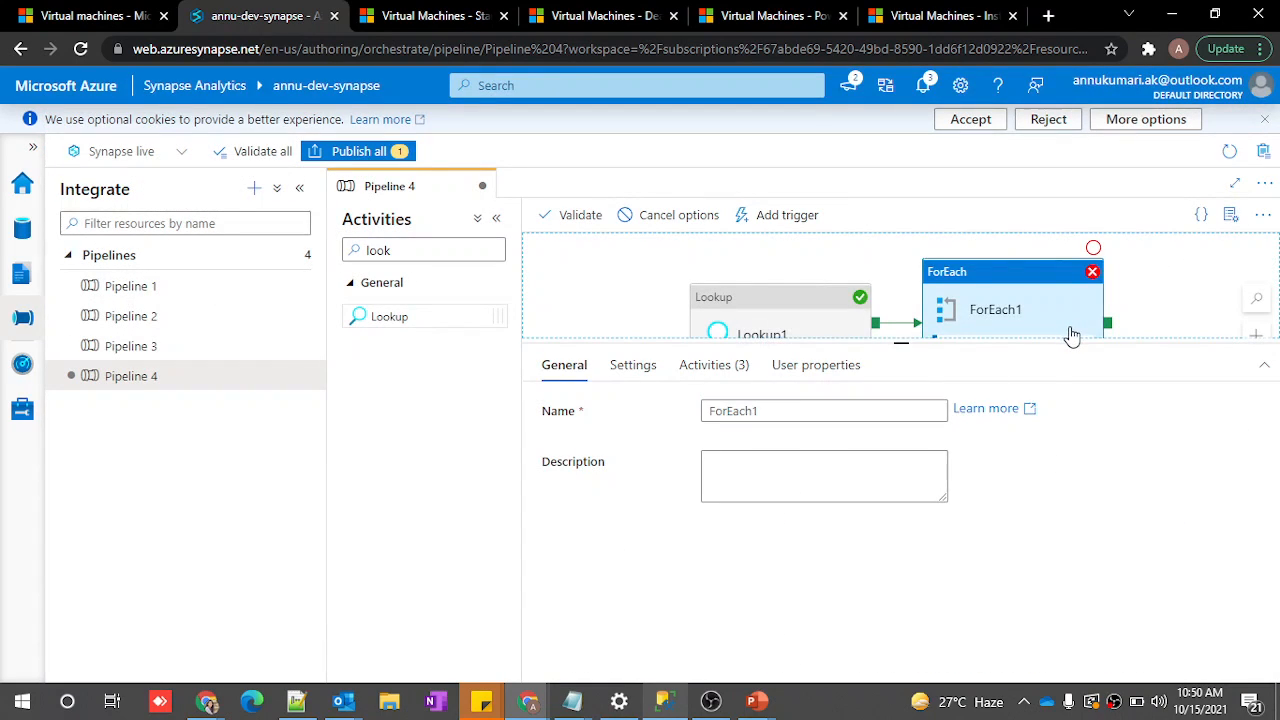
click(1050, 320)
click(1088, 305)
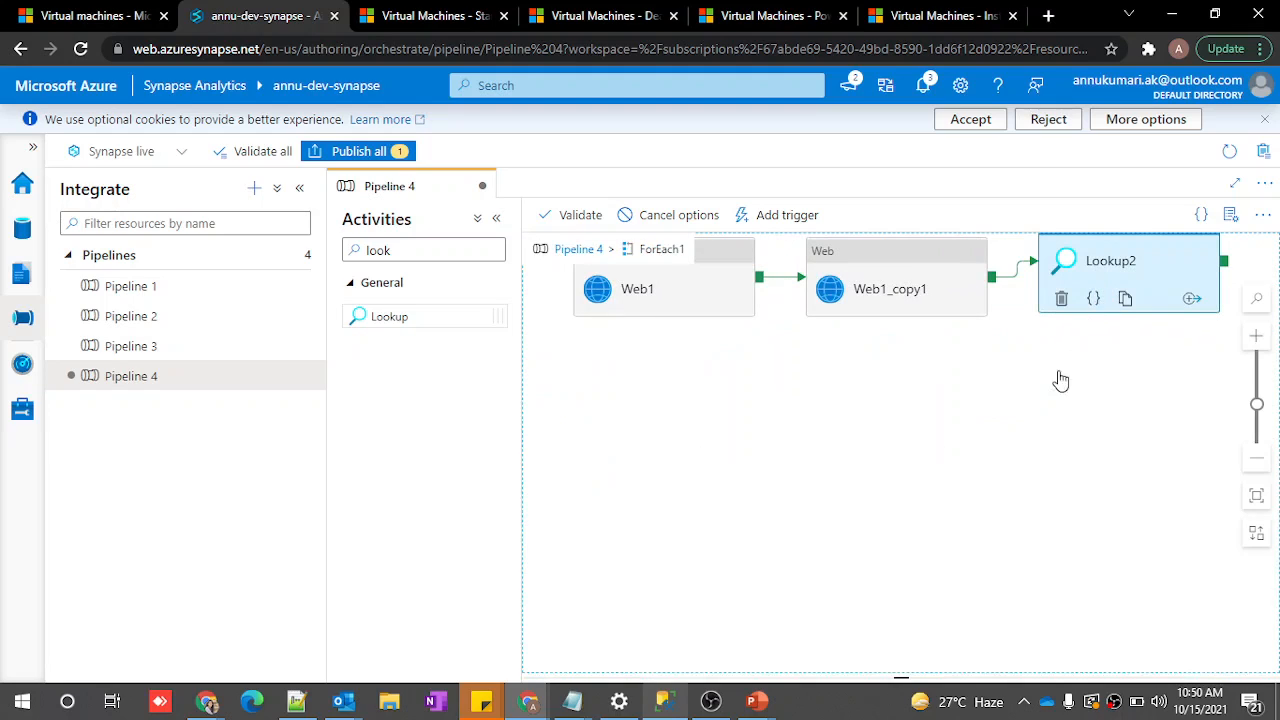
Append "; Select 1 as output" to Lookup2's update query, save it, and reopen the query to review the added statement
click(776, 520)
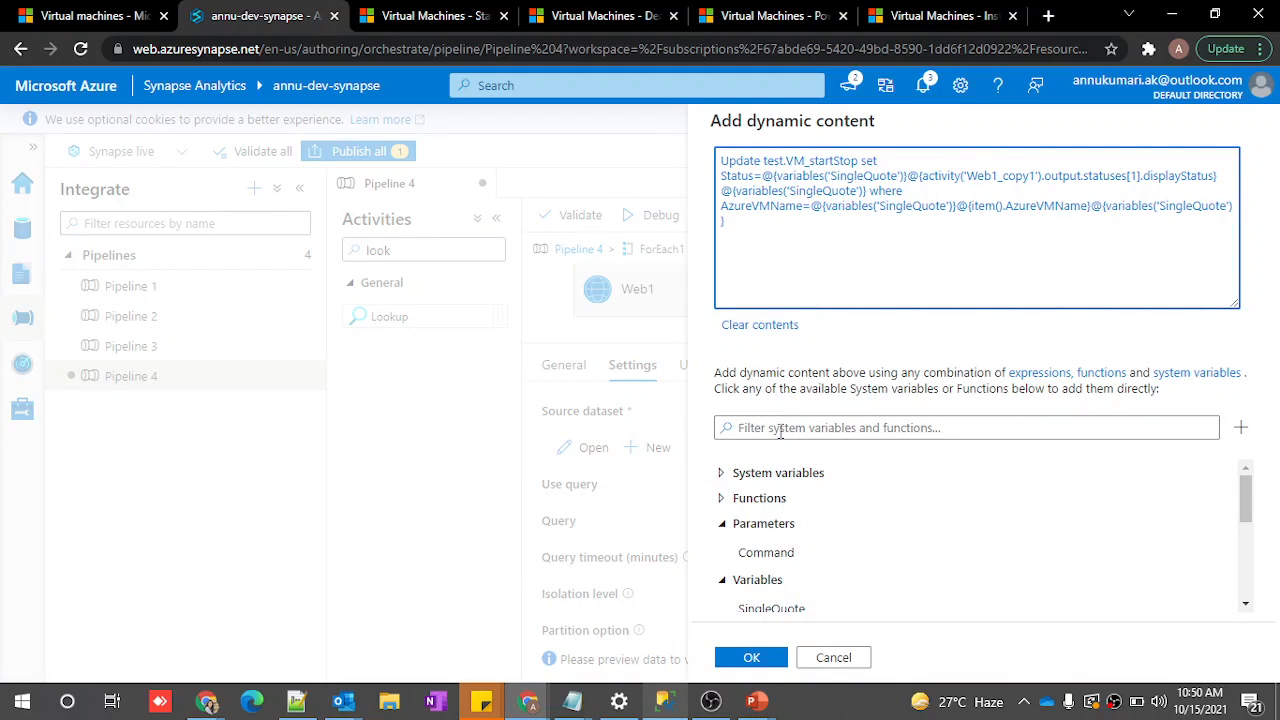
click(830, 657)
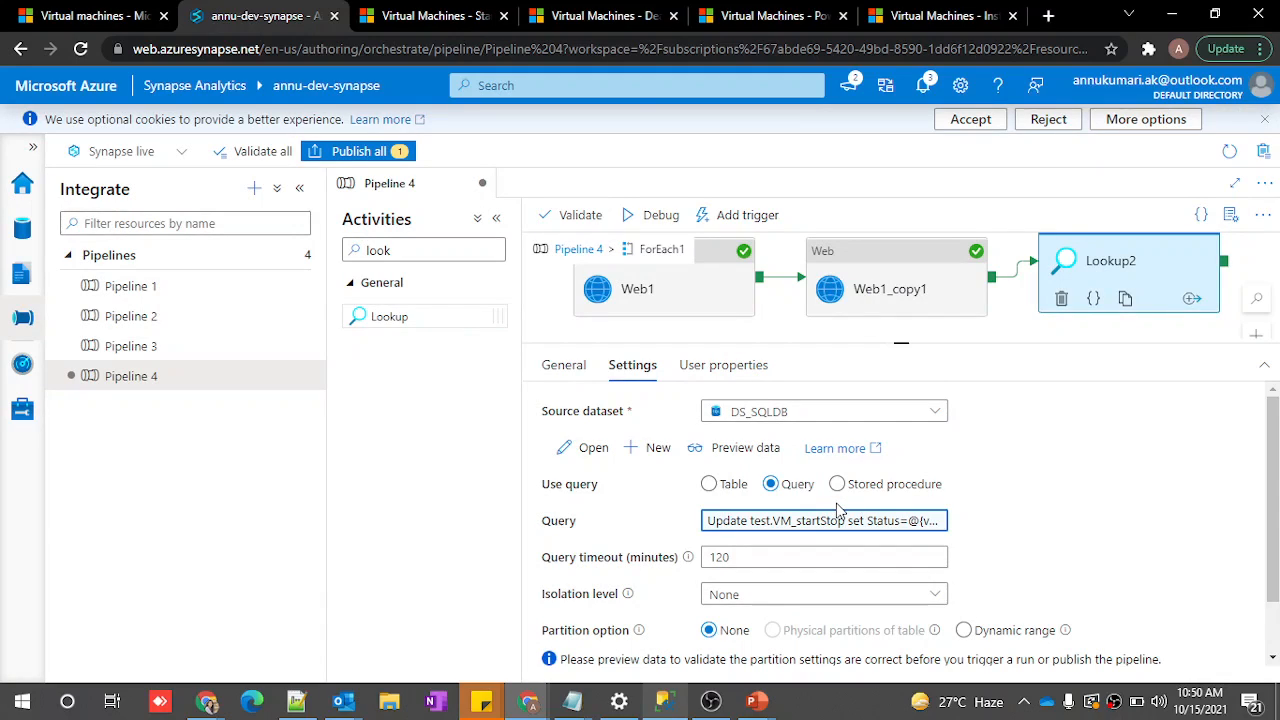
click(727, 527)
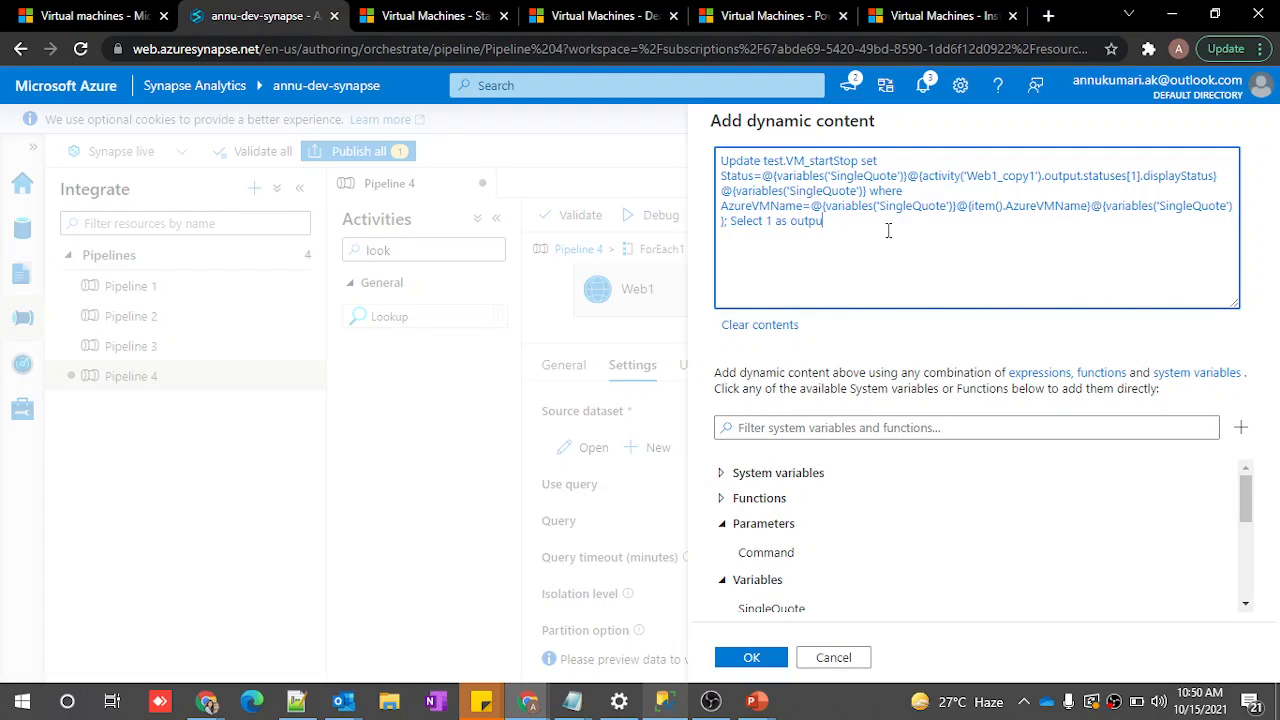
shift+click(731, 221)
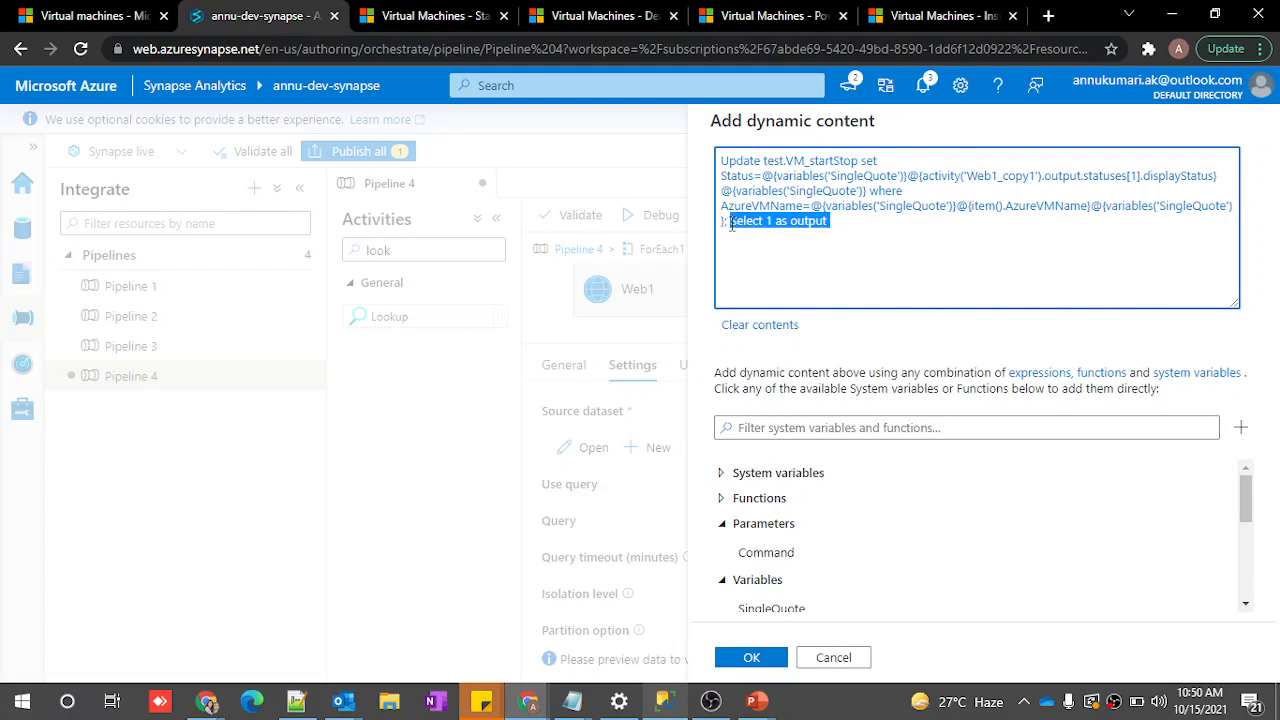
click(840, 236)
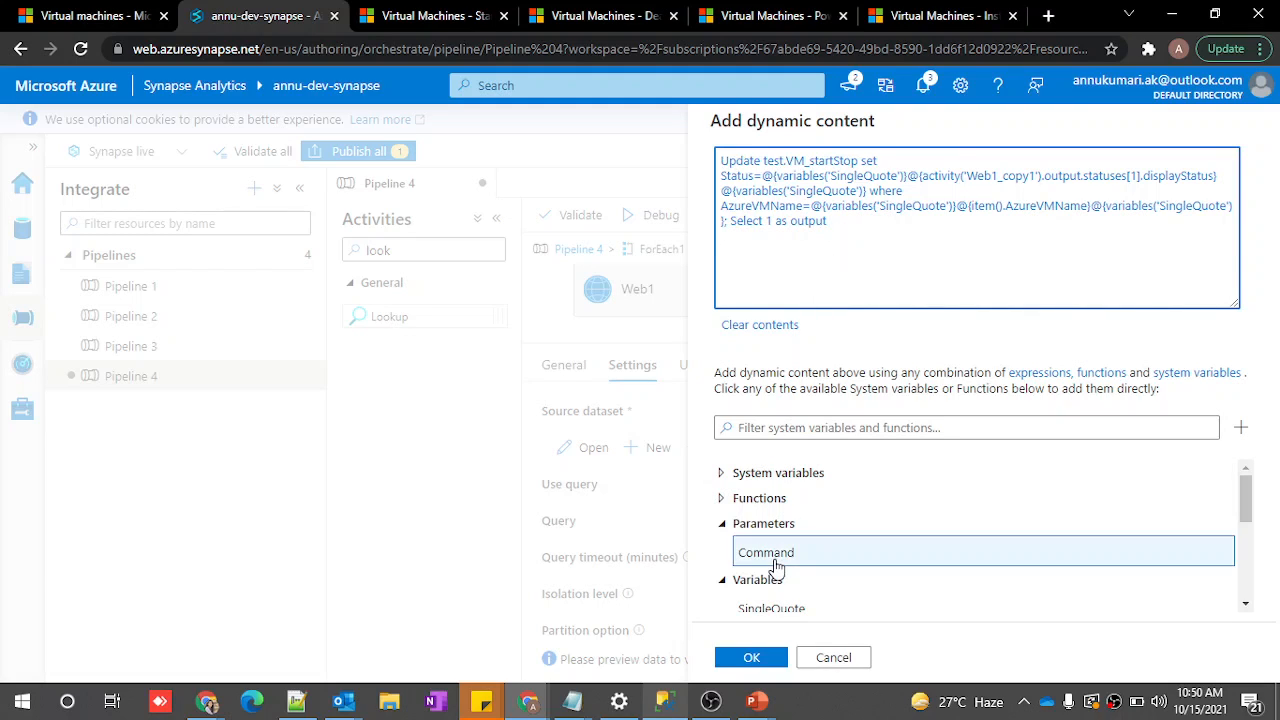
click(752, 657)
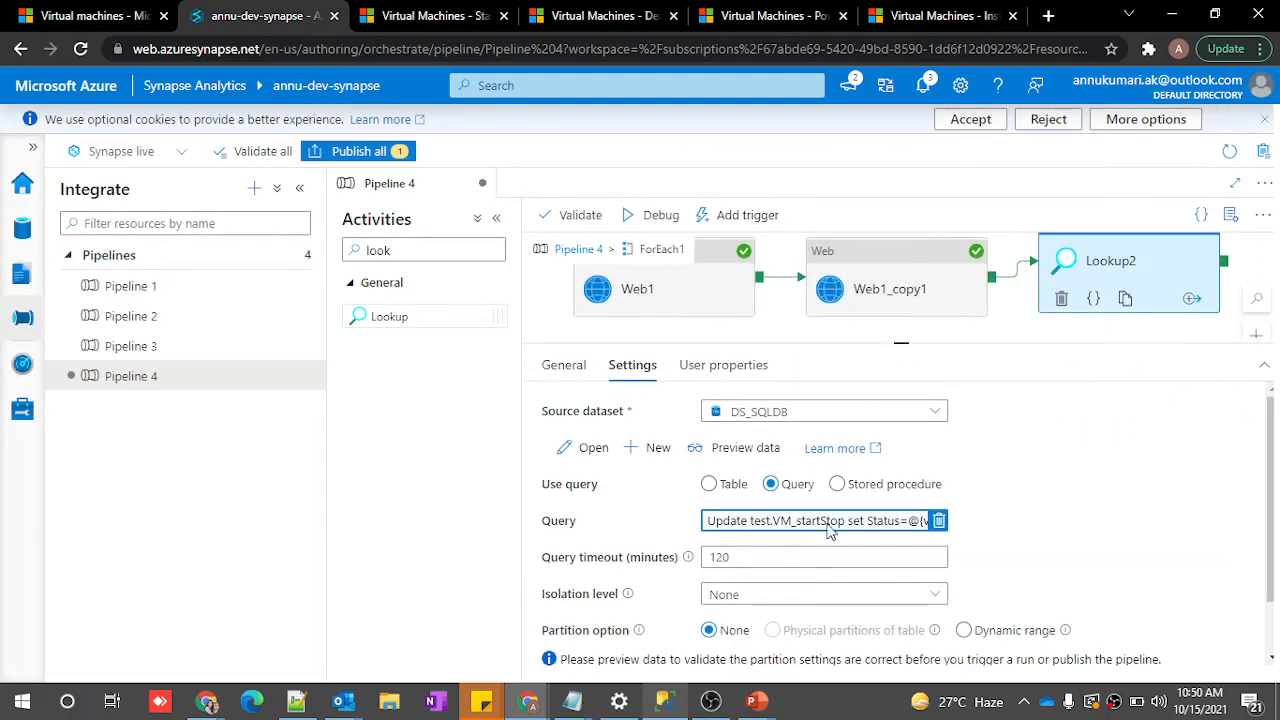
click(785, 523)
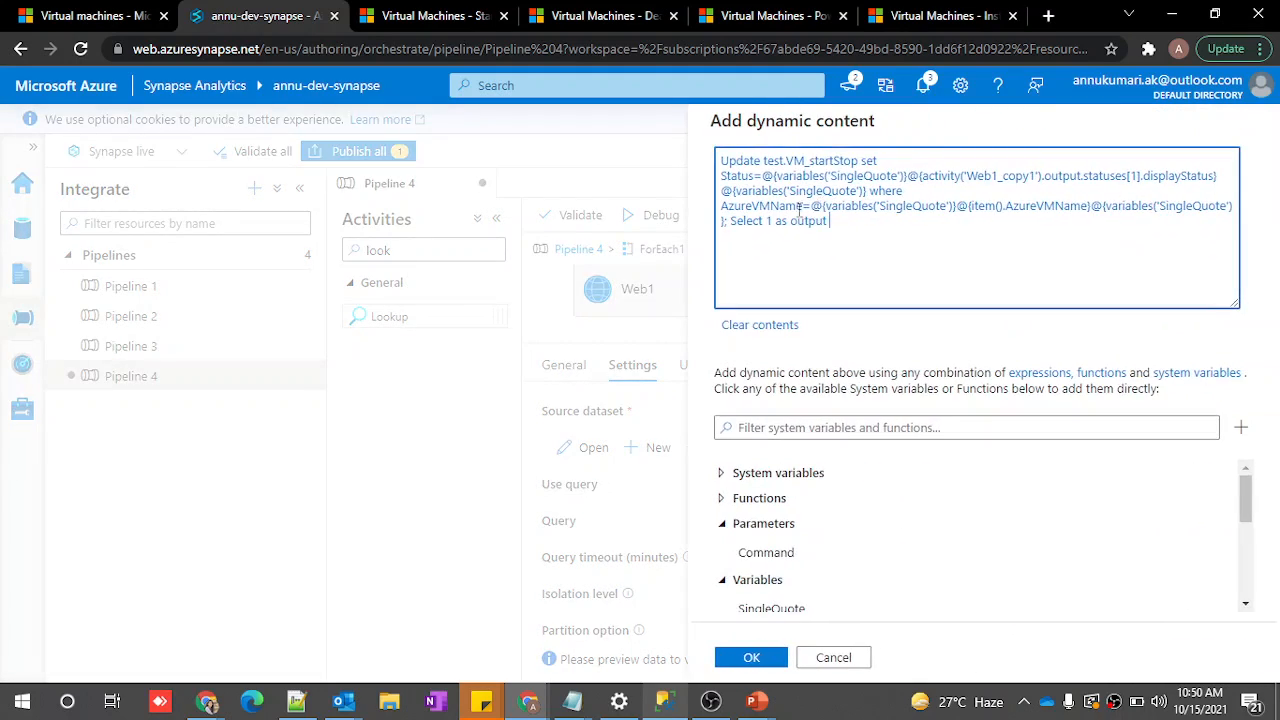
shift+click(724, 221)
Switch to SQL Server Management Studio, rerun the select on [test].[VM_StartStop], inspect both Status values, and return to Synapse Studio
click(663, 703)
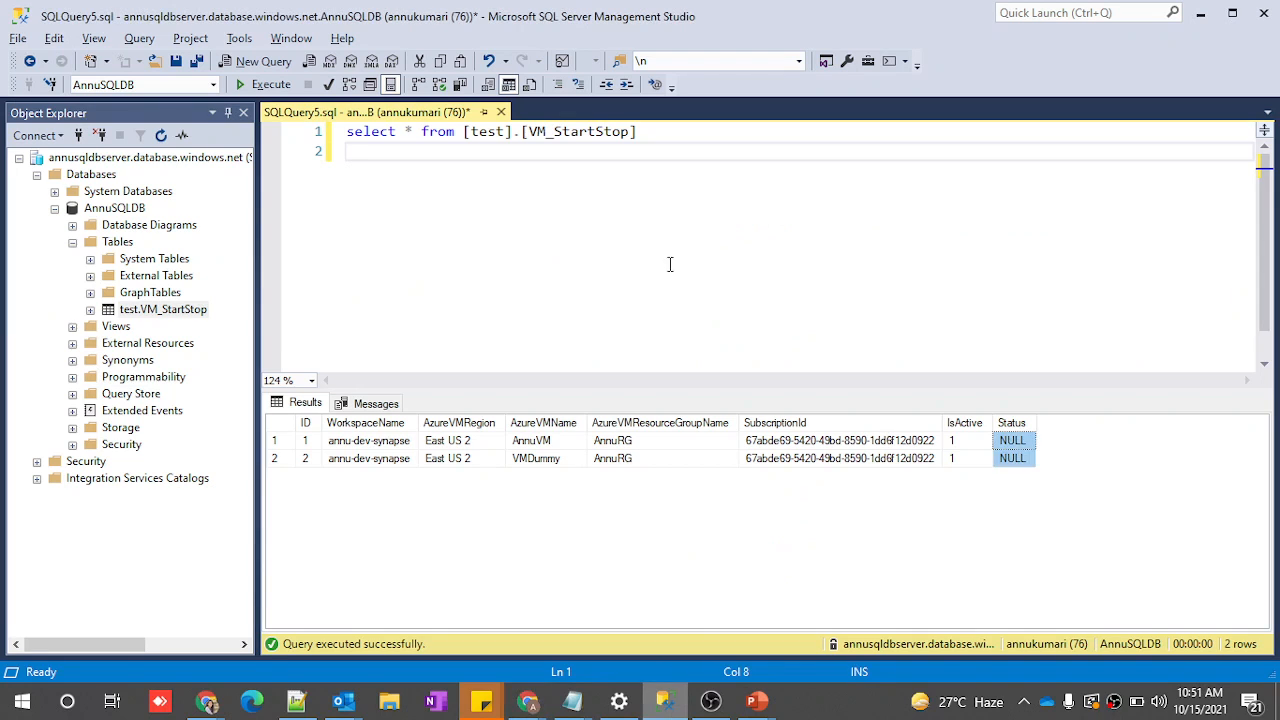
drag(350, 132, 313, 150)
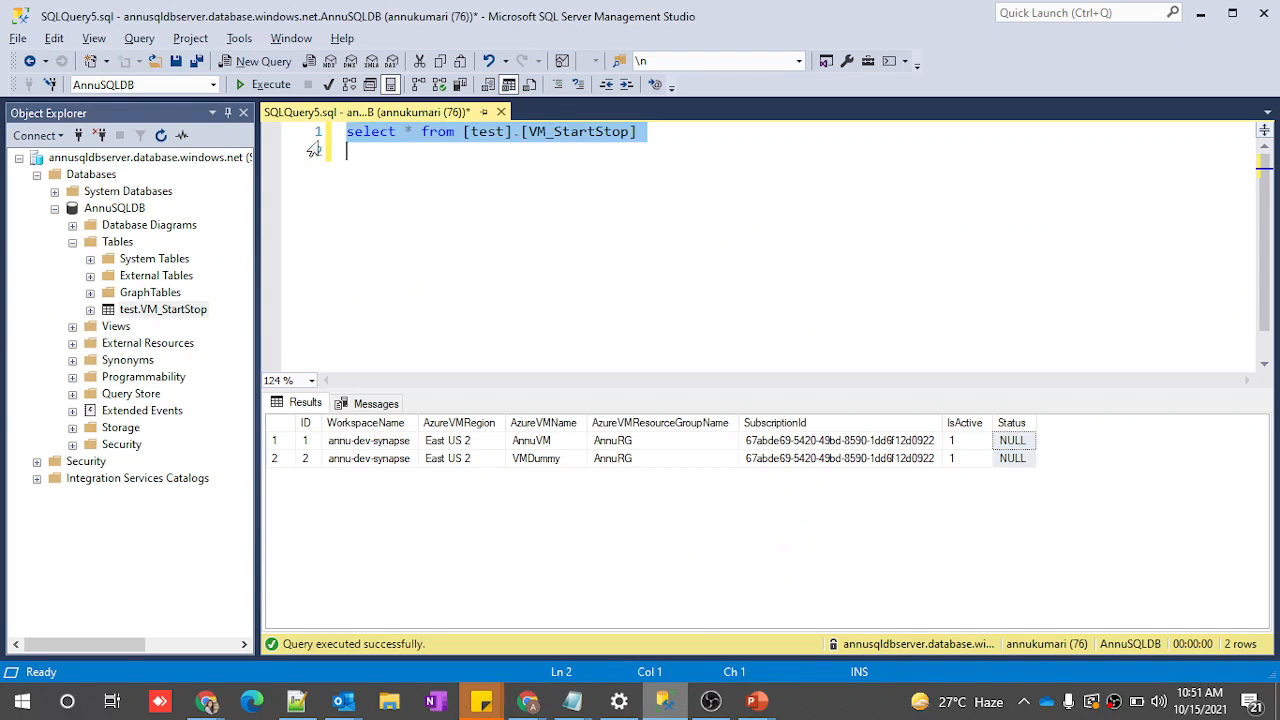
click(265, 84)
click(1012, 441)
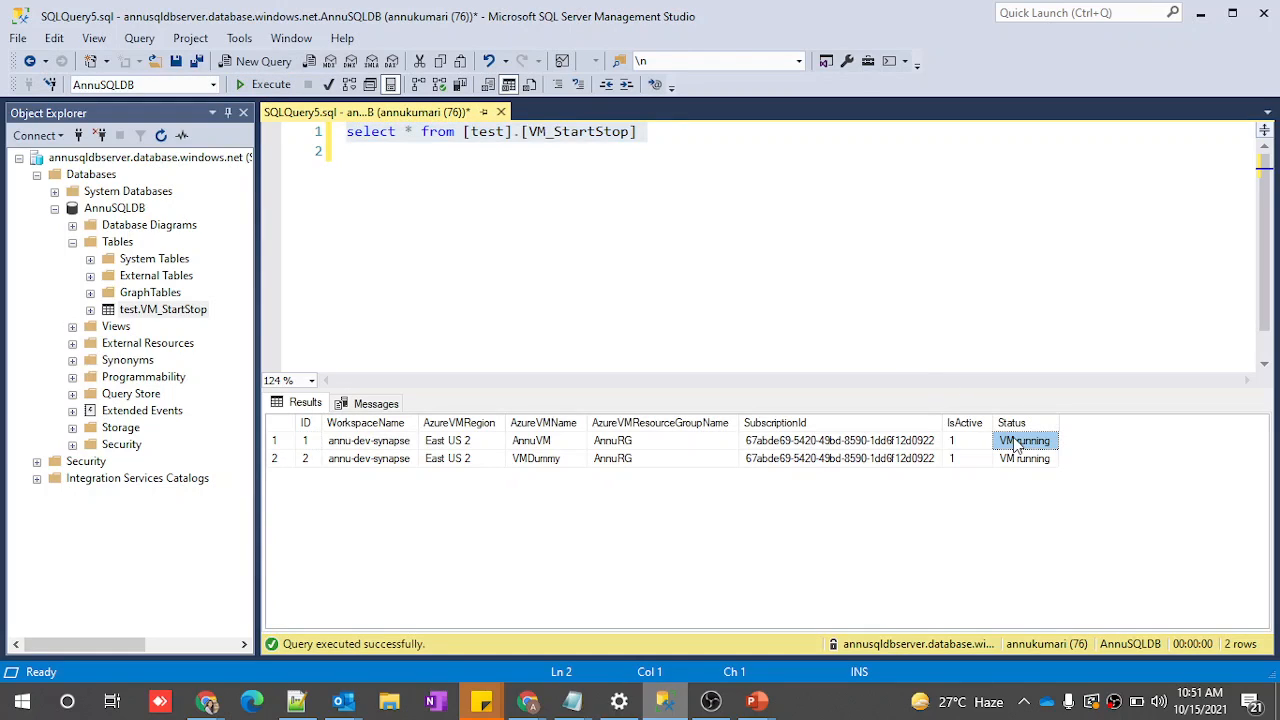
click(1015, 462)
key(alt+Tab)
Confirm Lookup2's query, return to Pipeline 4, and start a debug run with the Command parameter set to deallocate
click(830, 233)
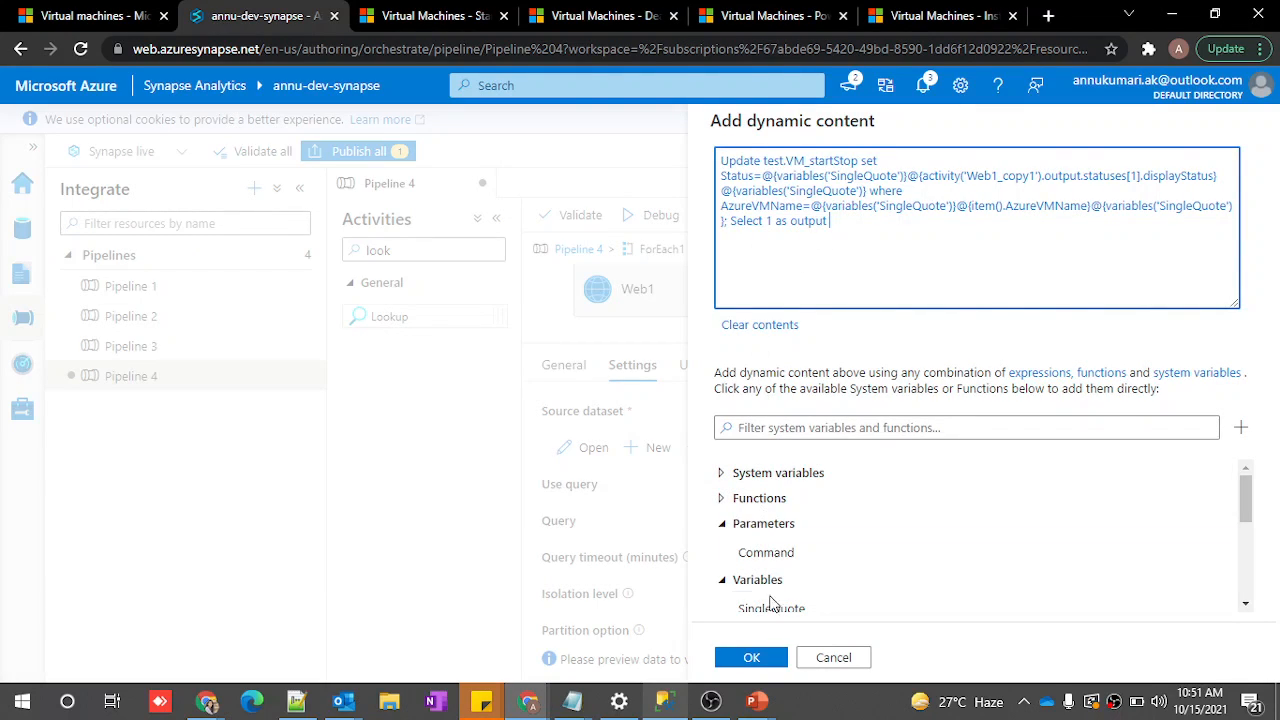
click(750, 657)
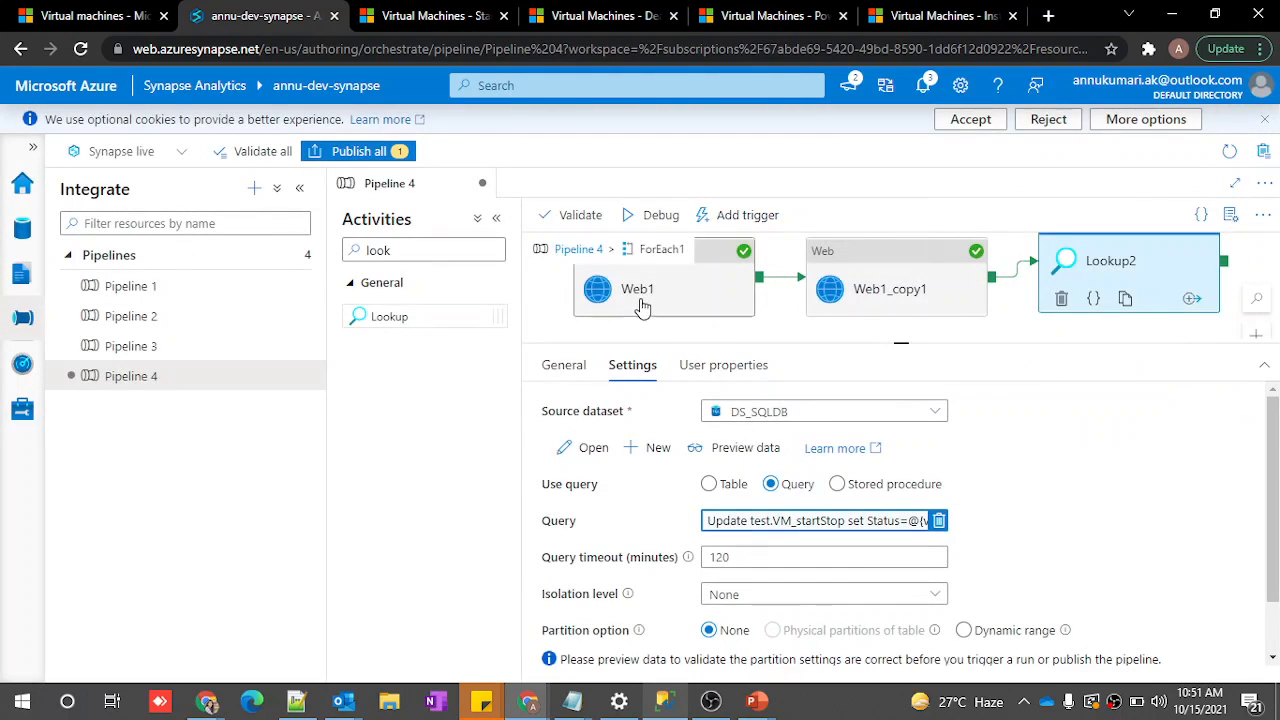
click(580, 249)
click(648, 230)
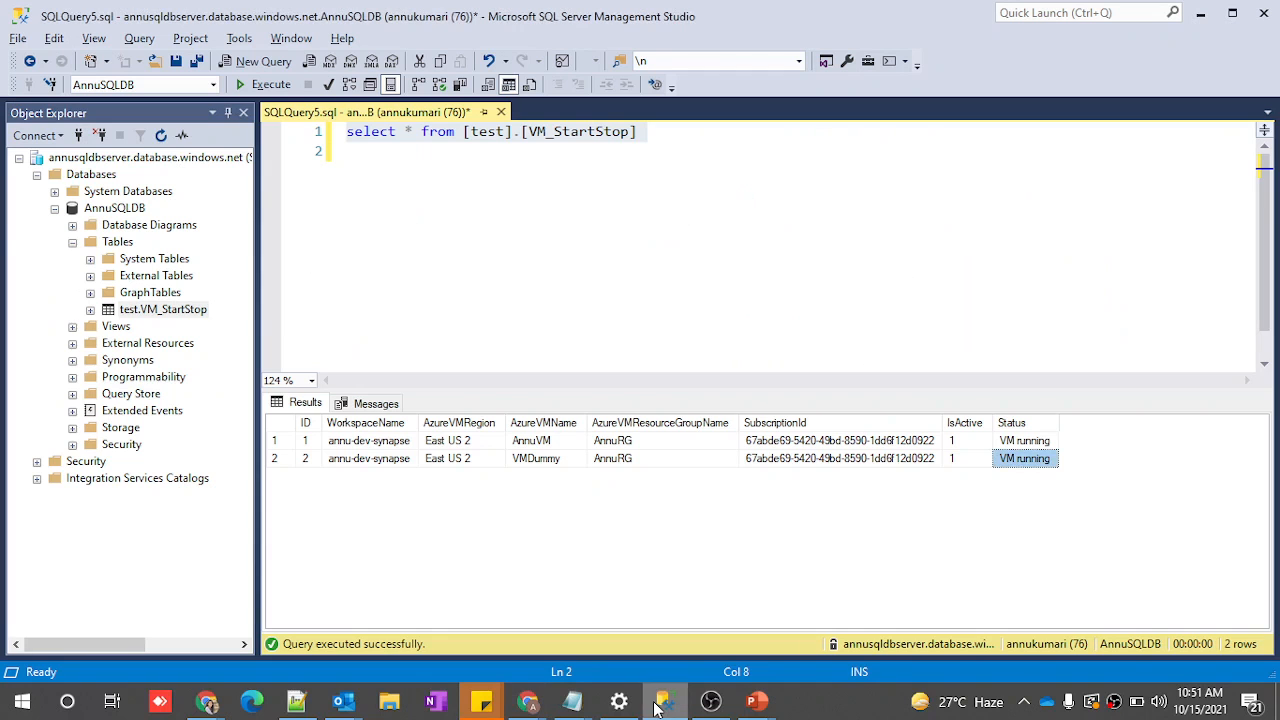
click(1012, 430)
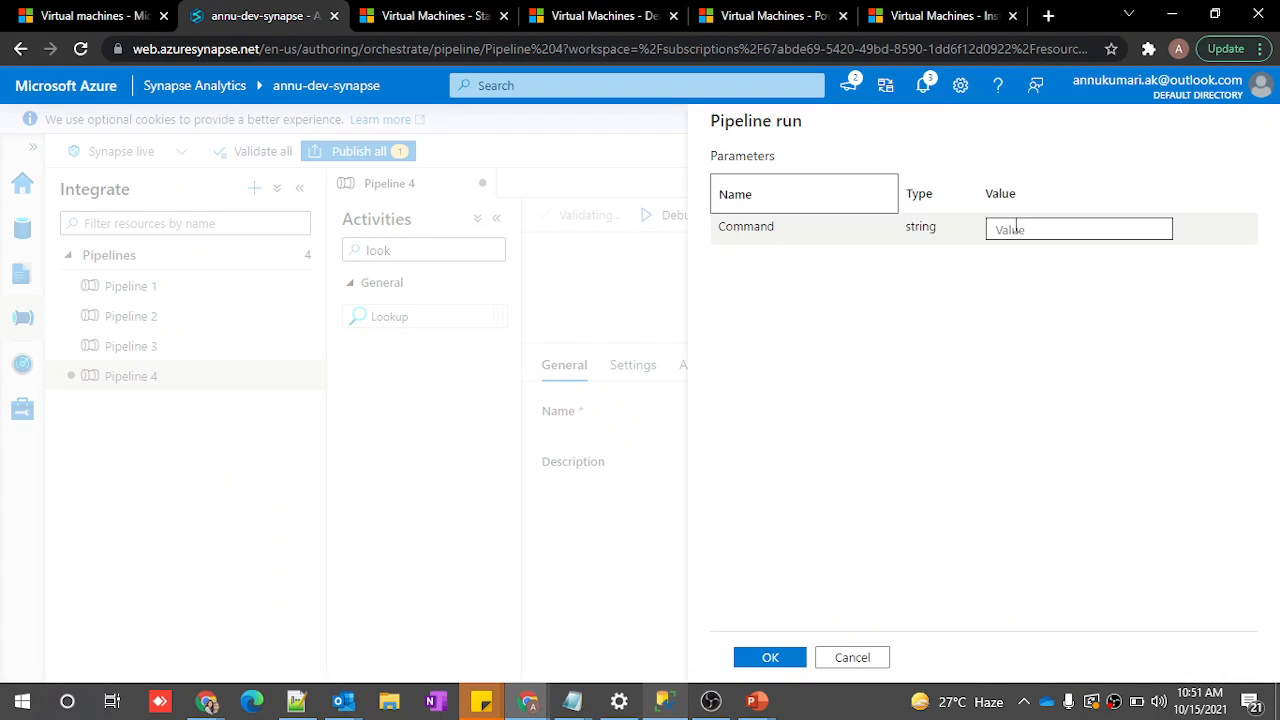
click(1016, 227)
text(deallocate)
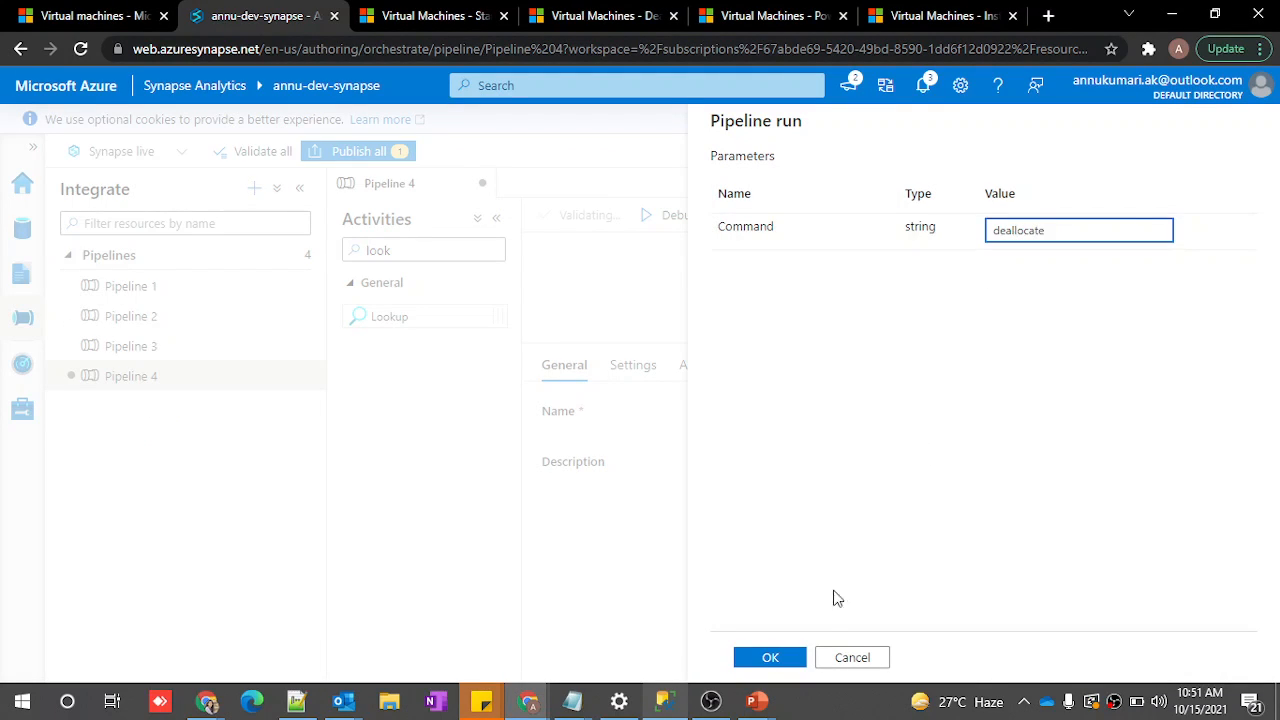
click(768, 657)
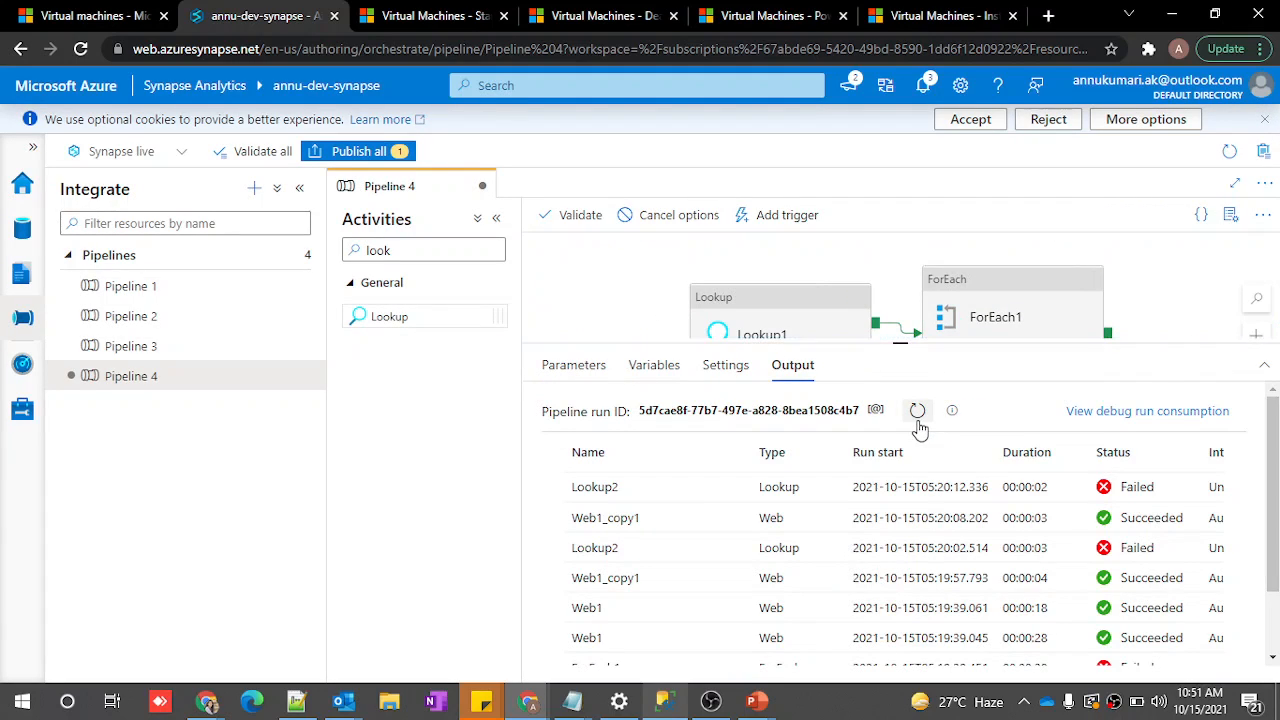
Glance at the Status column in SQL Server Management Studio, return to Synapse Studio, and refresh Pipeline 4's run output
key(alt+Tab)
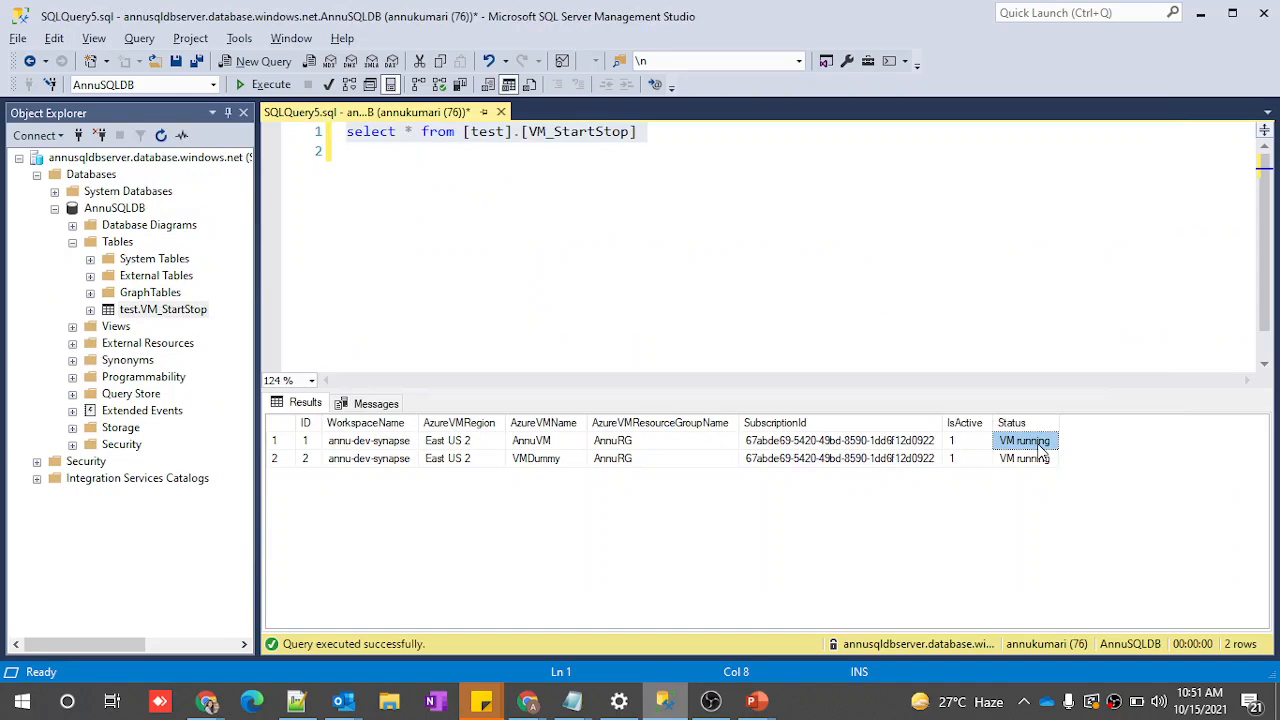
key(alt+Tab)
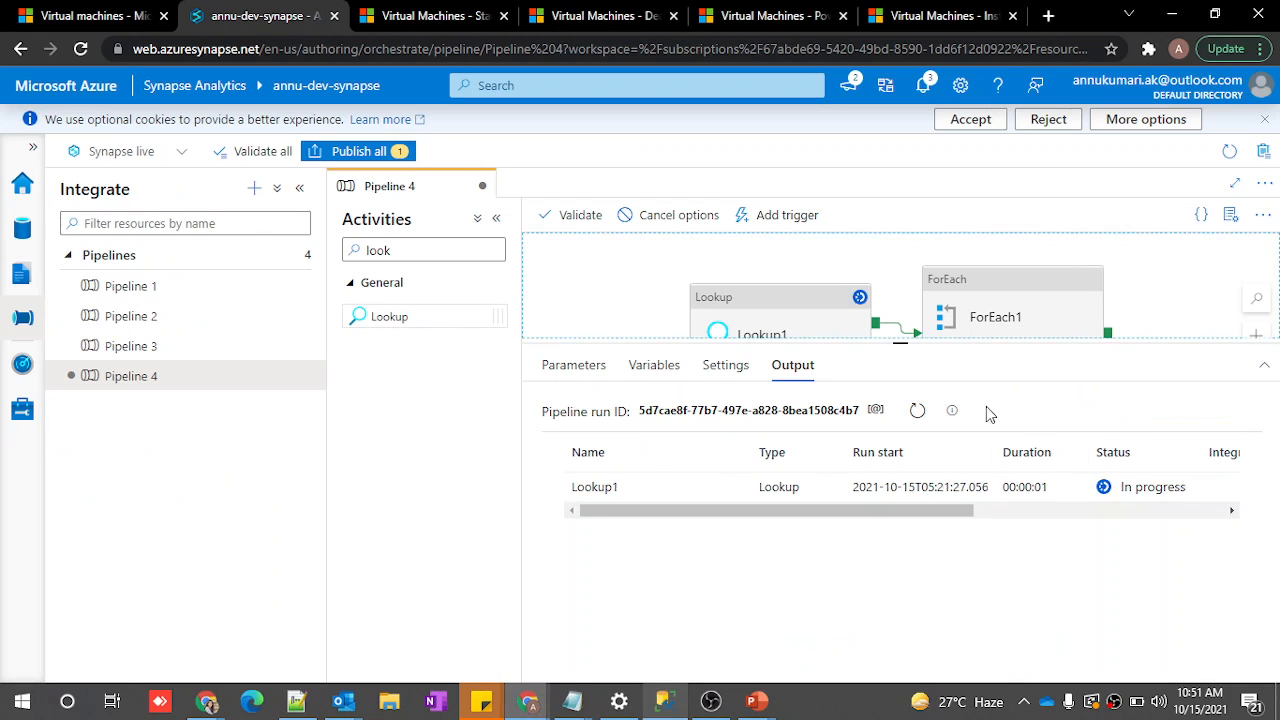
click(915, 414)
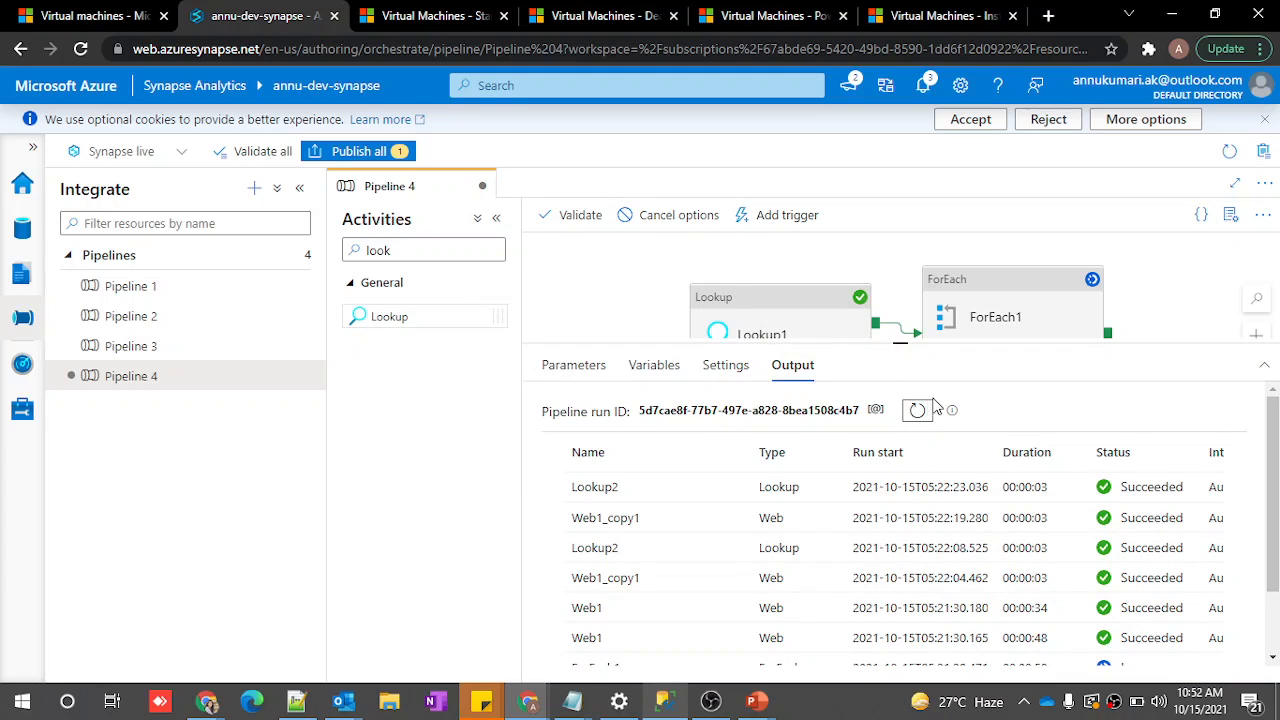
scroll(729, 614, down, 1)
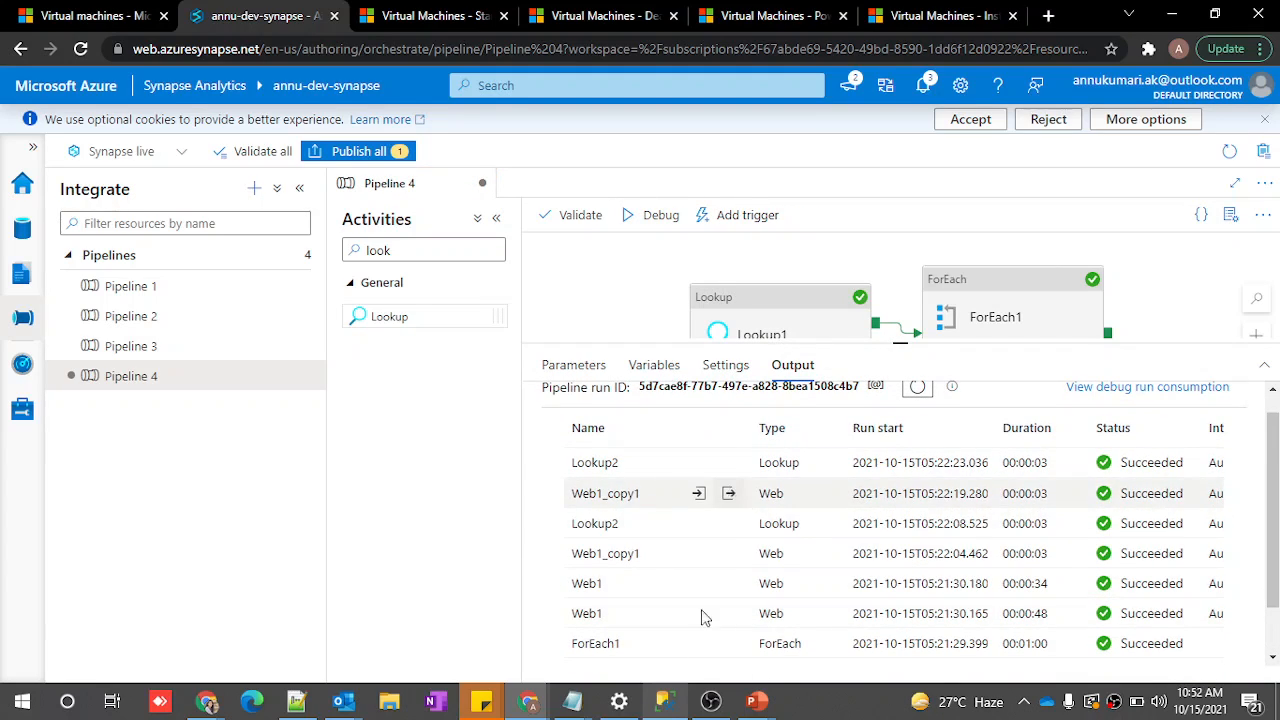
Examine the returned value in the output of the latest Lookup2 run and close the output
click(731, 465)
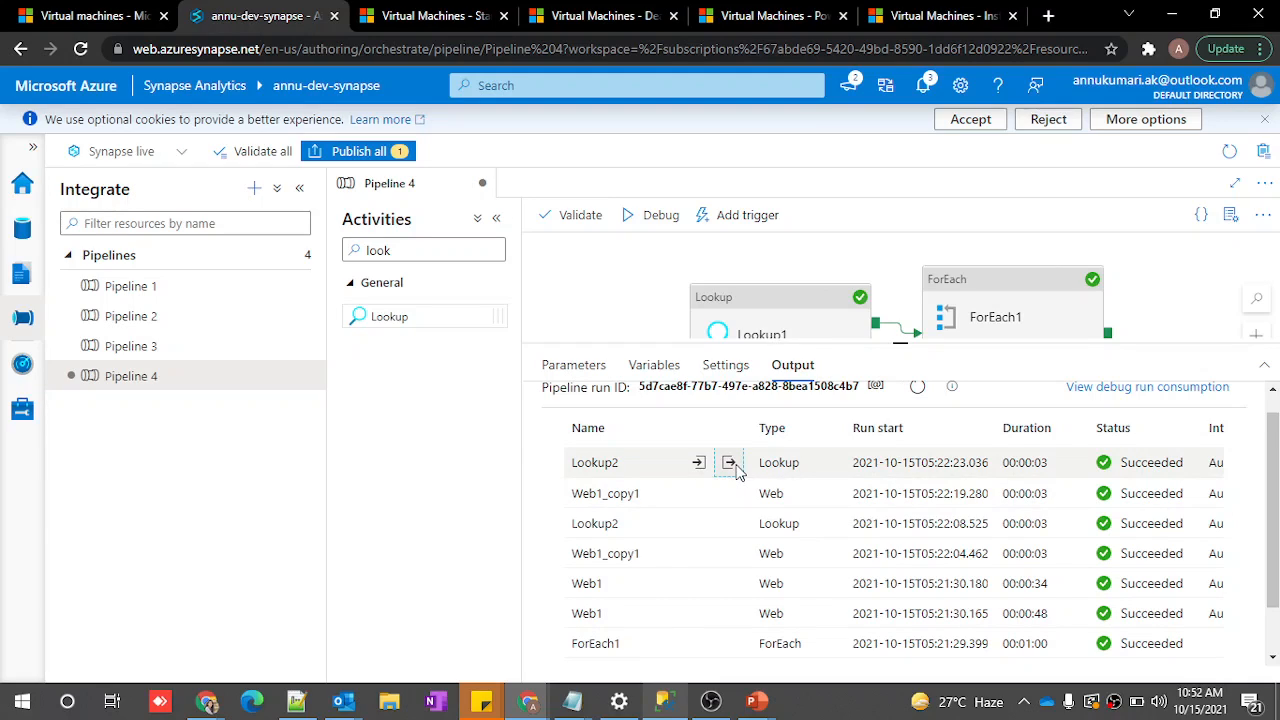
drag(563, 296, 657, 303)
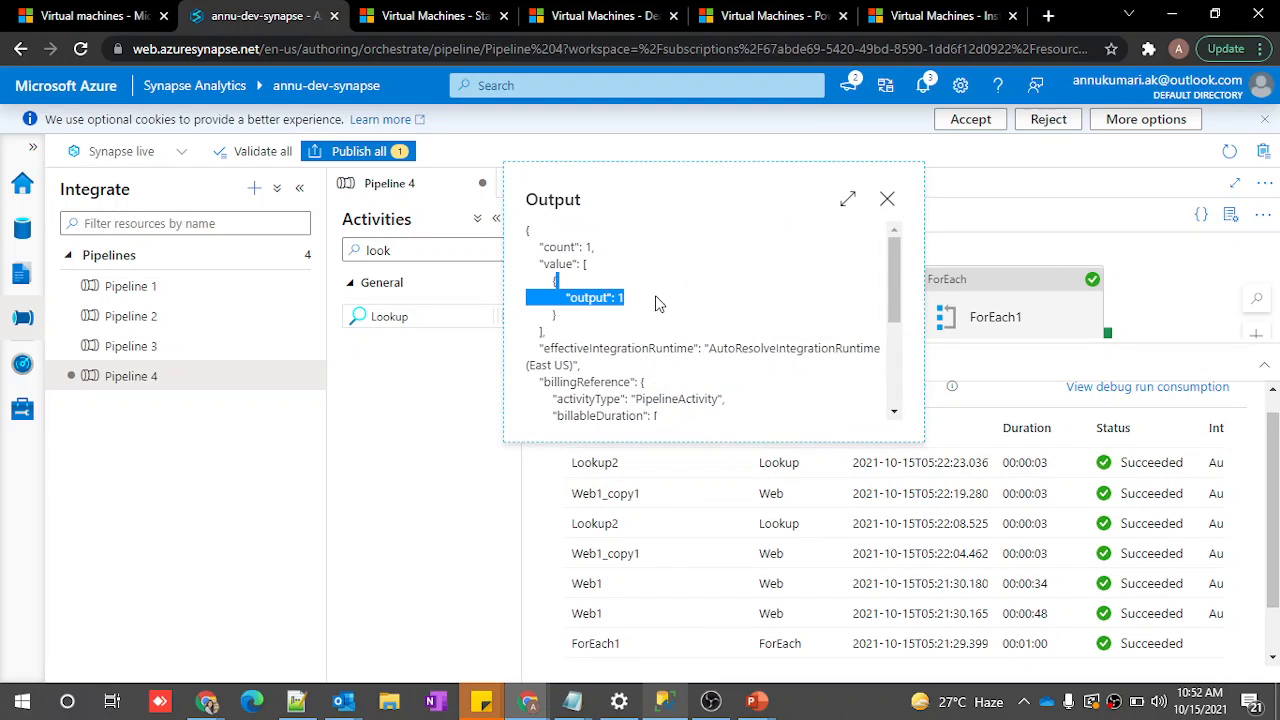
click(733, 307)
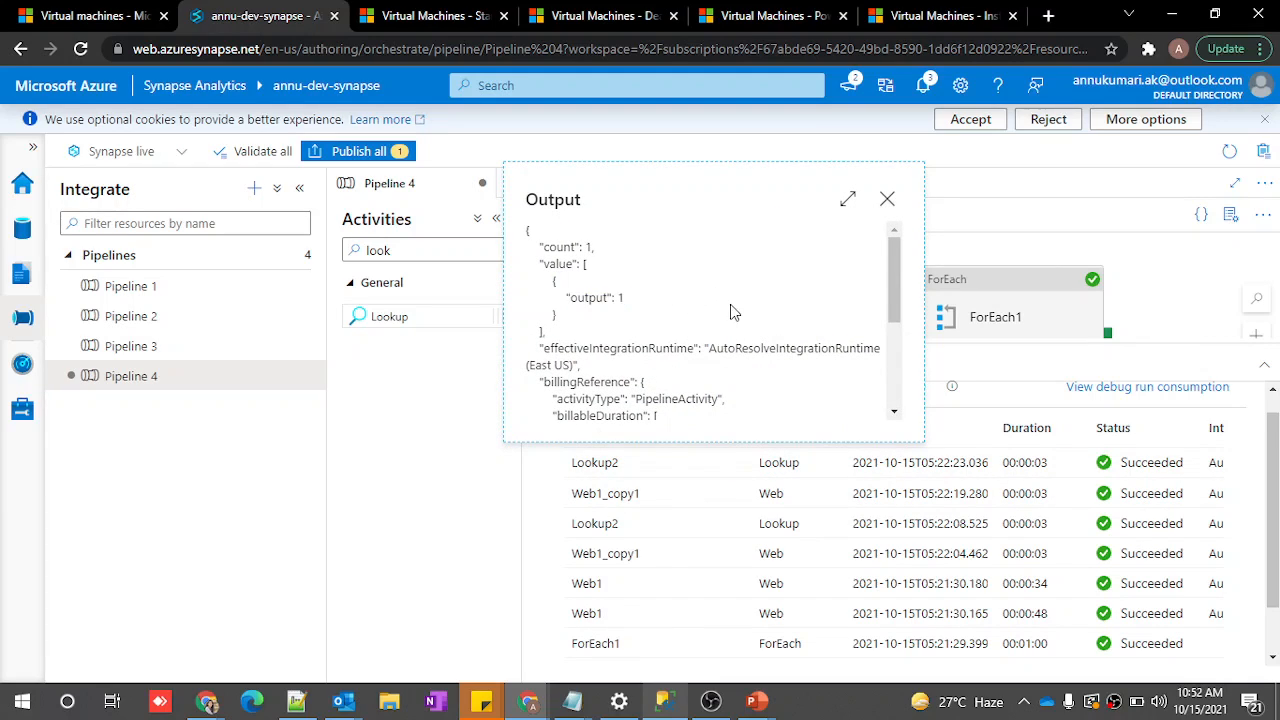
click(887, 201)
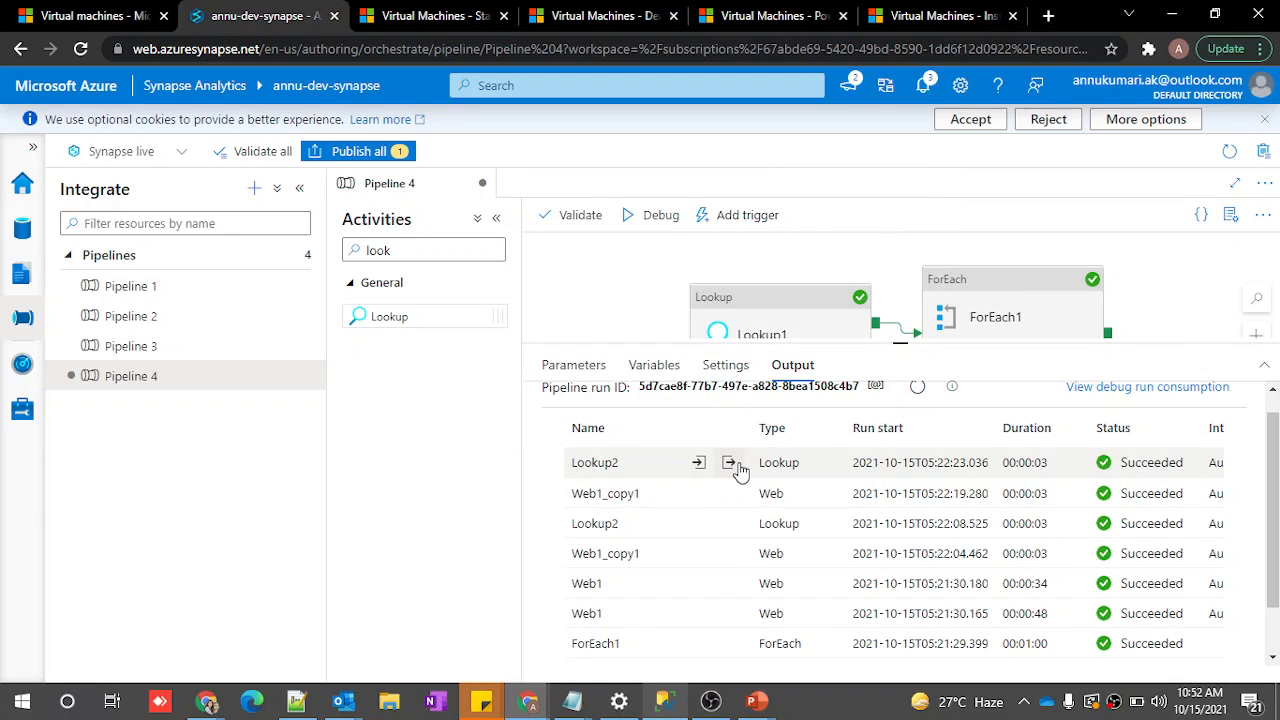
click(730, 466)
drag(628, 303, 556, 298)
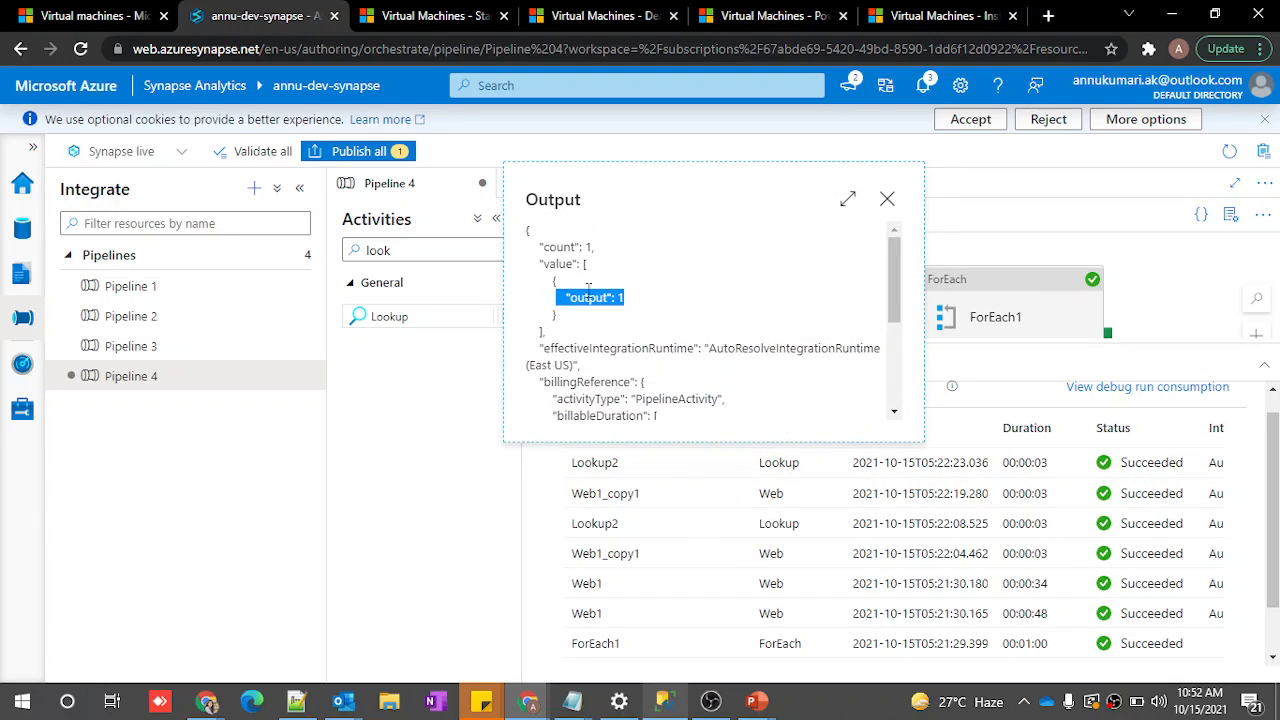
click(887, 201)
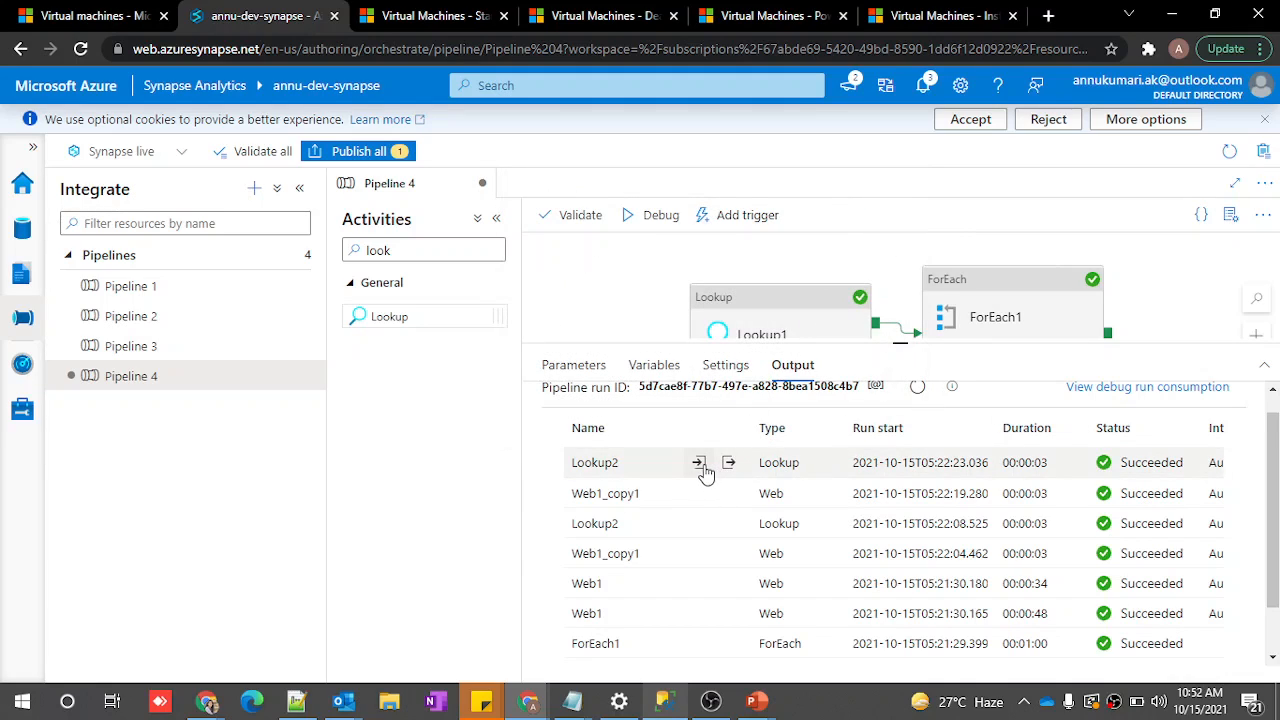
Examine the sqlReaderQuery text in the input of the latest Lookup2 run and close the input
click(701, 467)
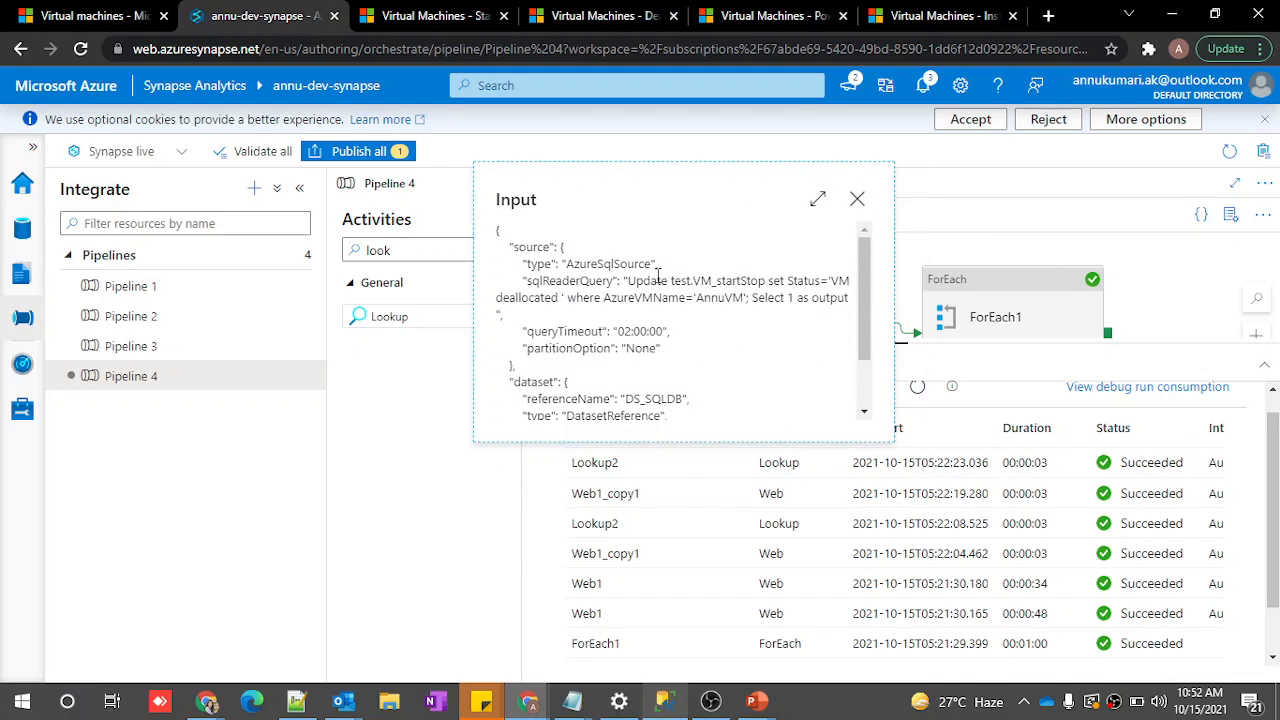
drag(632, 282, 830, 297)
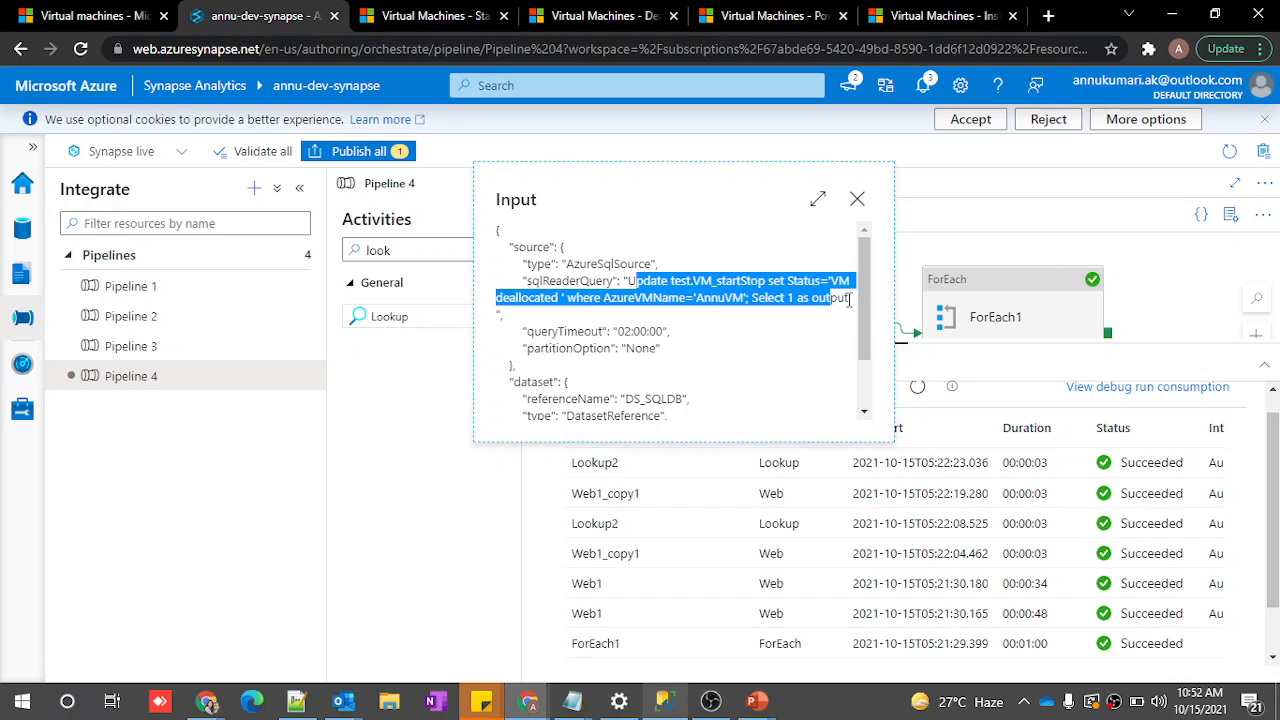
click(850, 298)
click(857, 199)
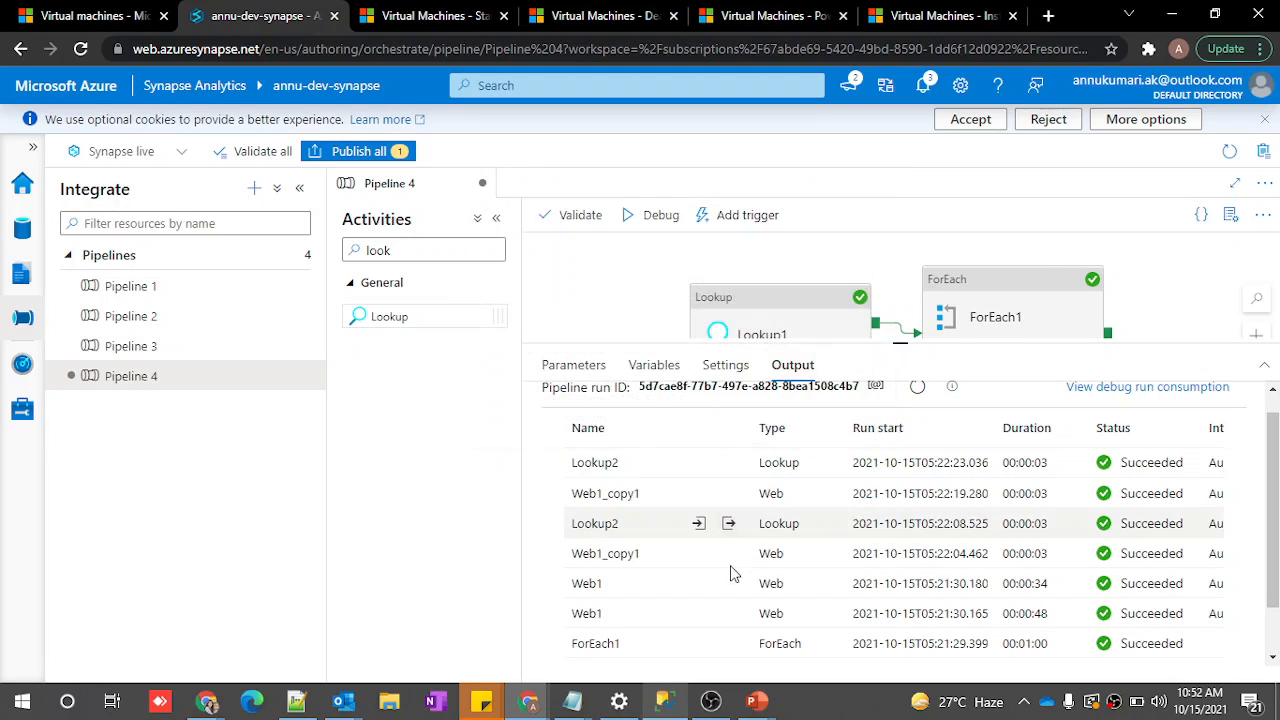
Switch to SQL Server Management Studio, execute the select on [test].[VM_StartStop] again, and check the Status column
key(alt+Tab)
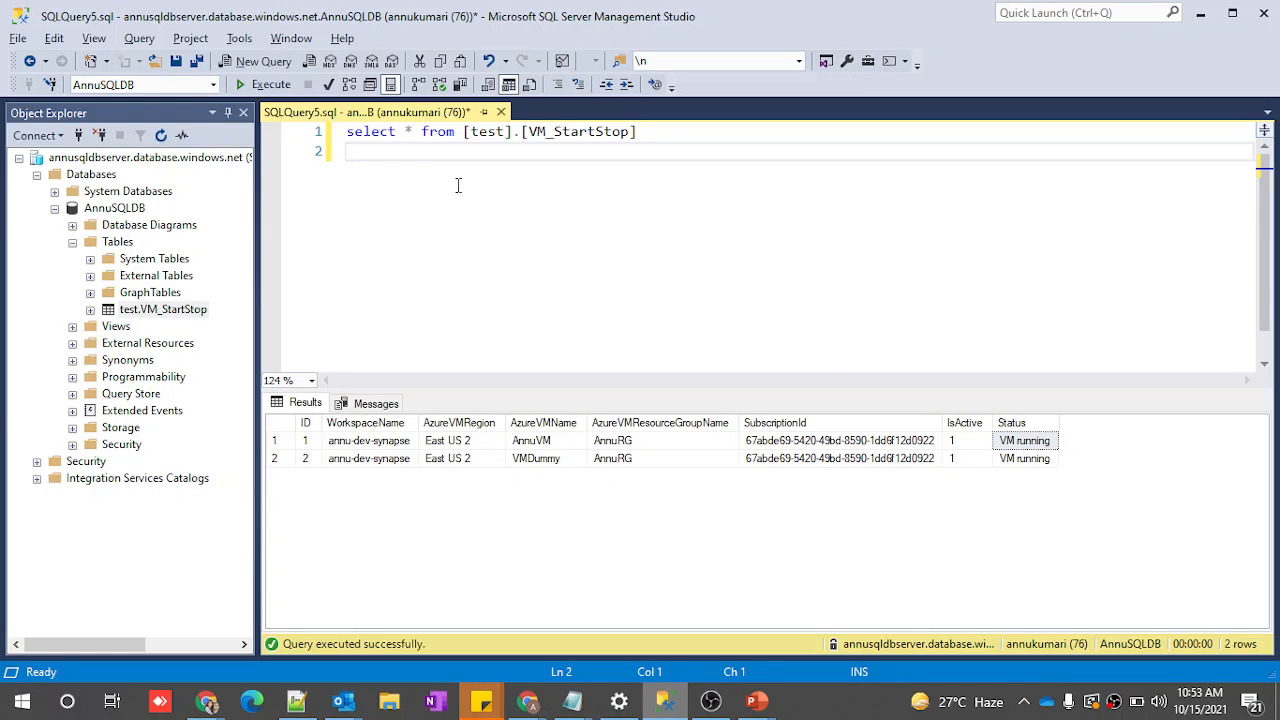
key(F5)
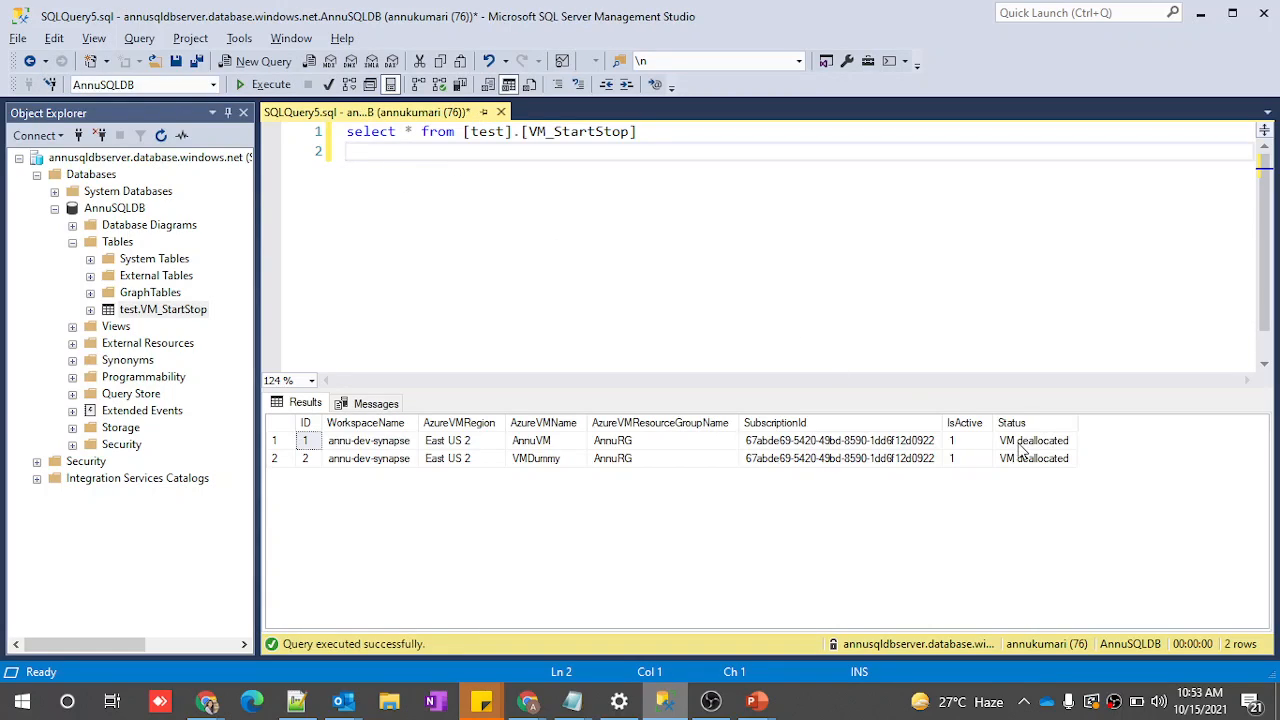
click(1010, 446)
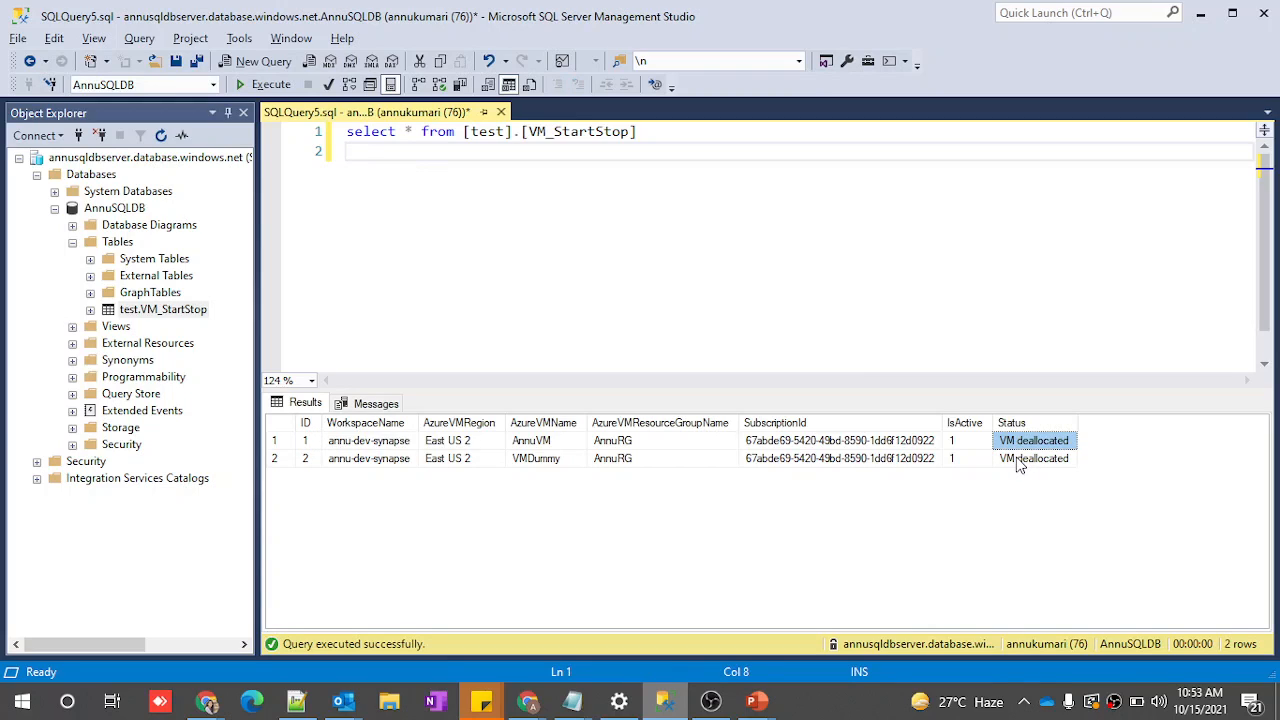
Look at the Status column in the query results, switch to the Azure portal's Virtual machines list, and refresh it to compare the VM statuses
click(1020, 425)
click(1022, 450)
key(alt+Tab)
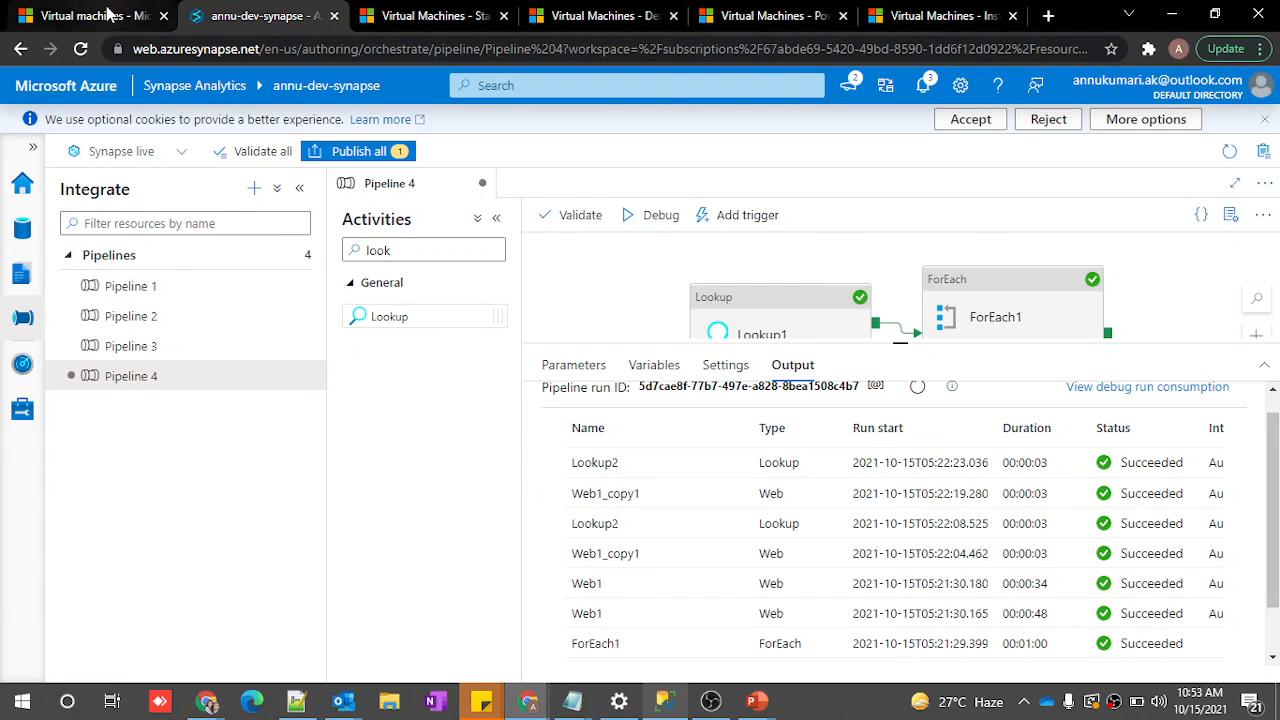
click(110, 14)
click(528, 212)
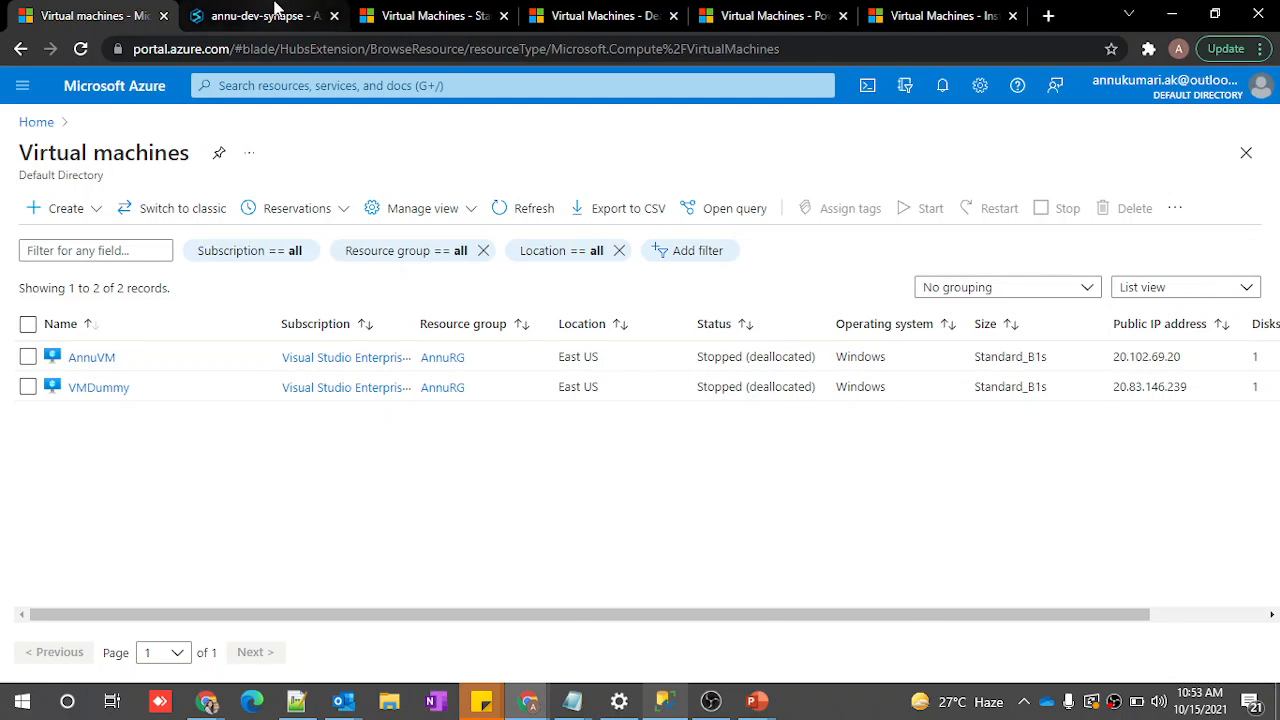
Return to Synapse Studio, debug Pipeline 4 with the Command parameter set to powerOff, and refresh the run output until the run finishes
click(272, 14)
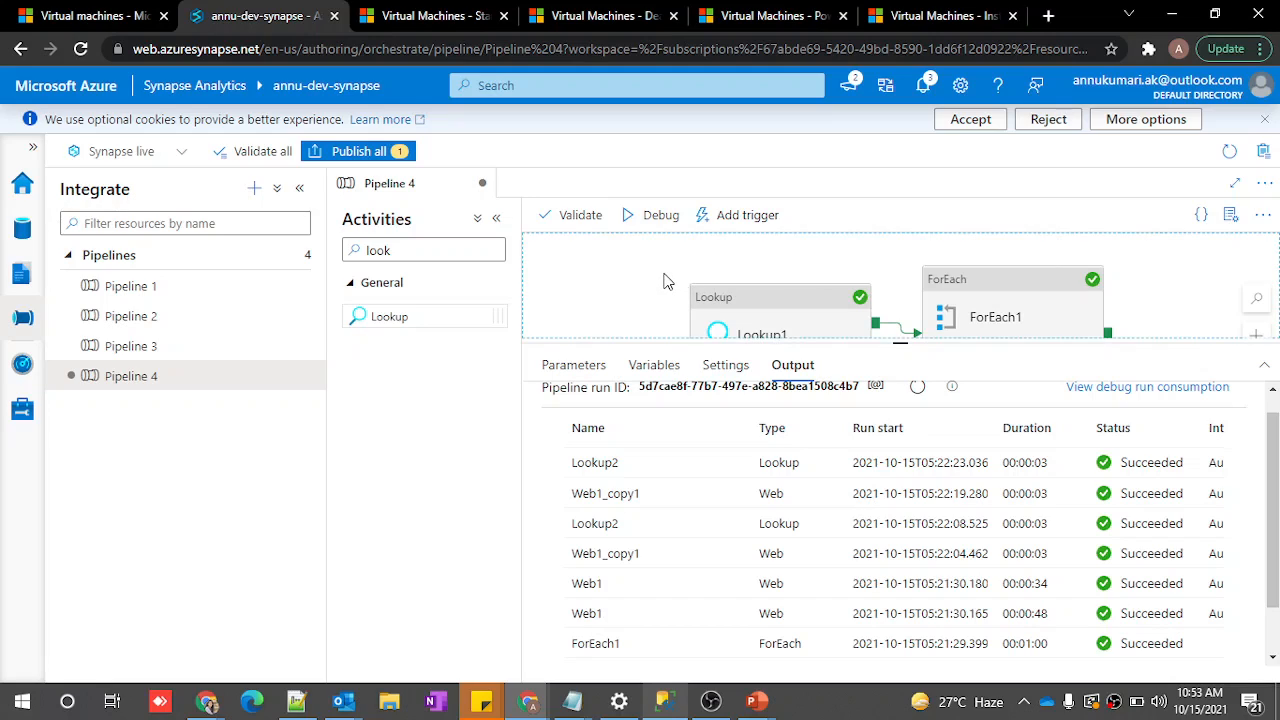
click(651, 218)
click(1020, 230)
text(powerOff)
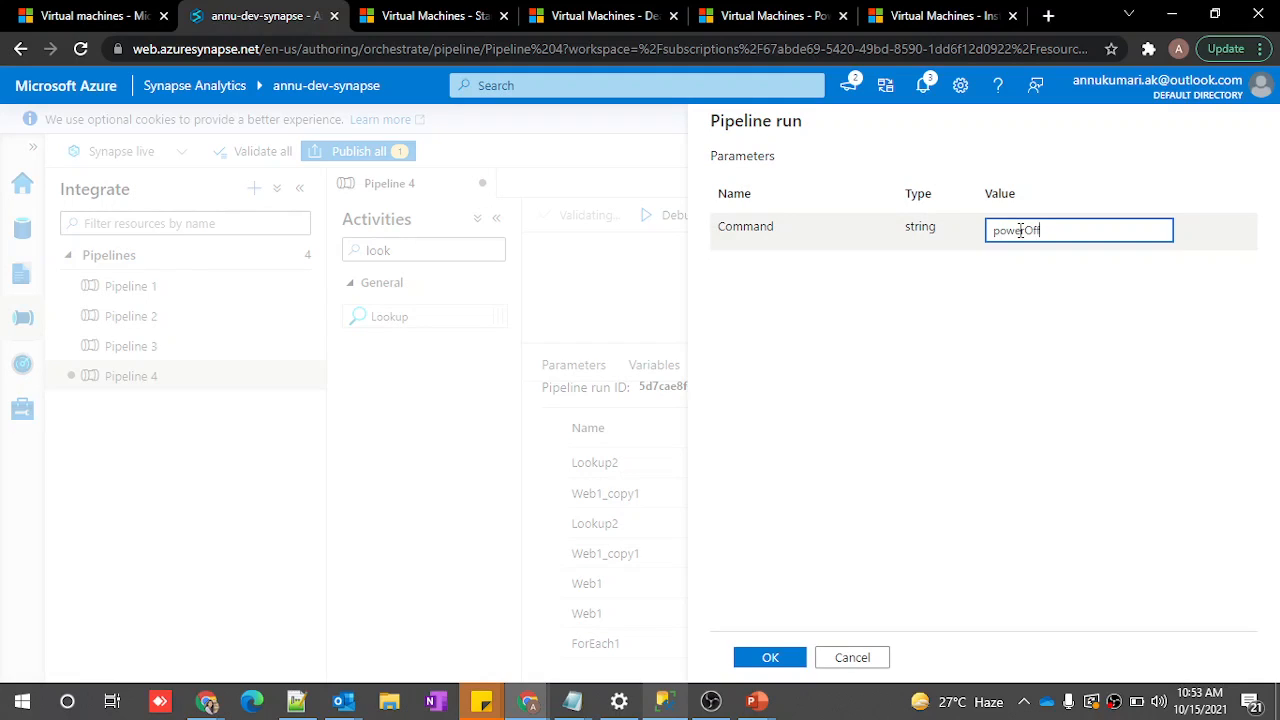
click(770, 657)
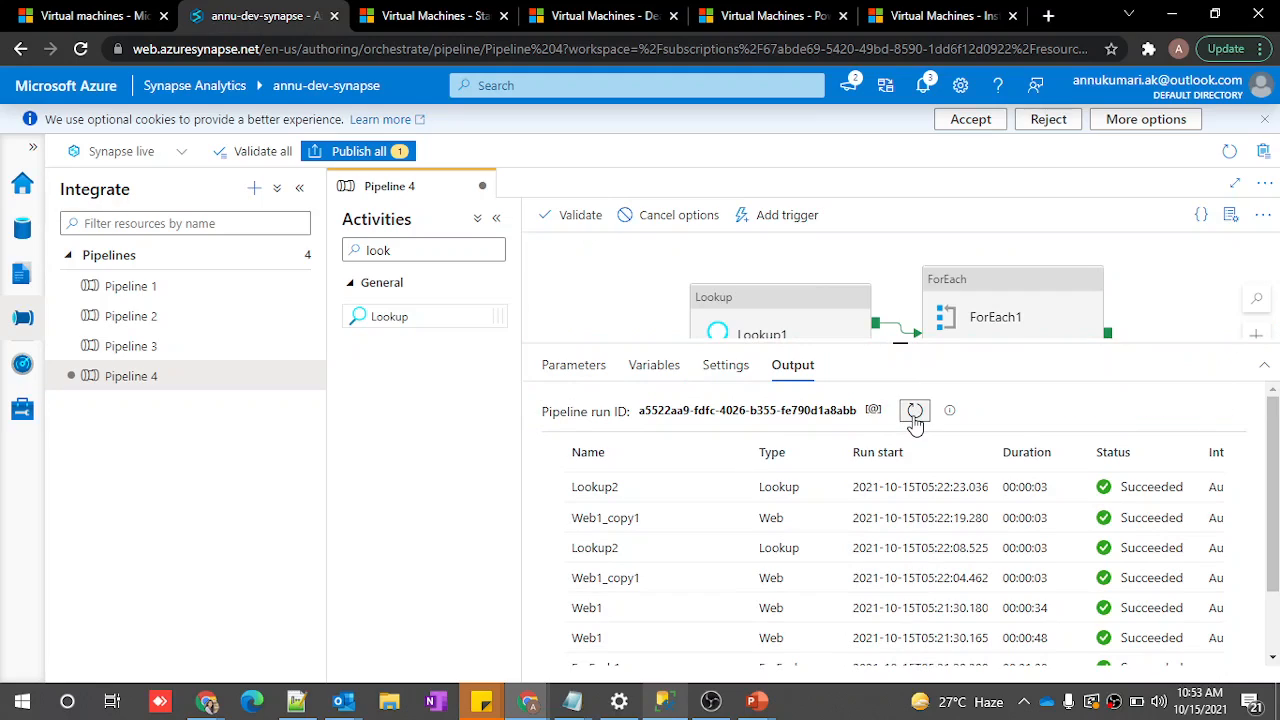
click(915, 414)
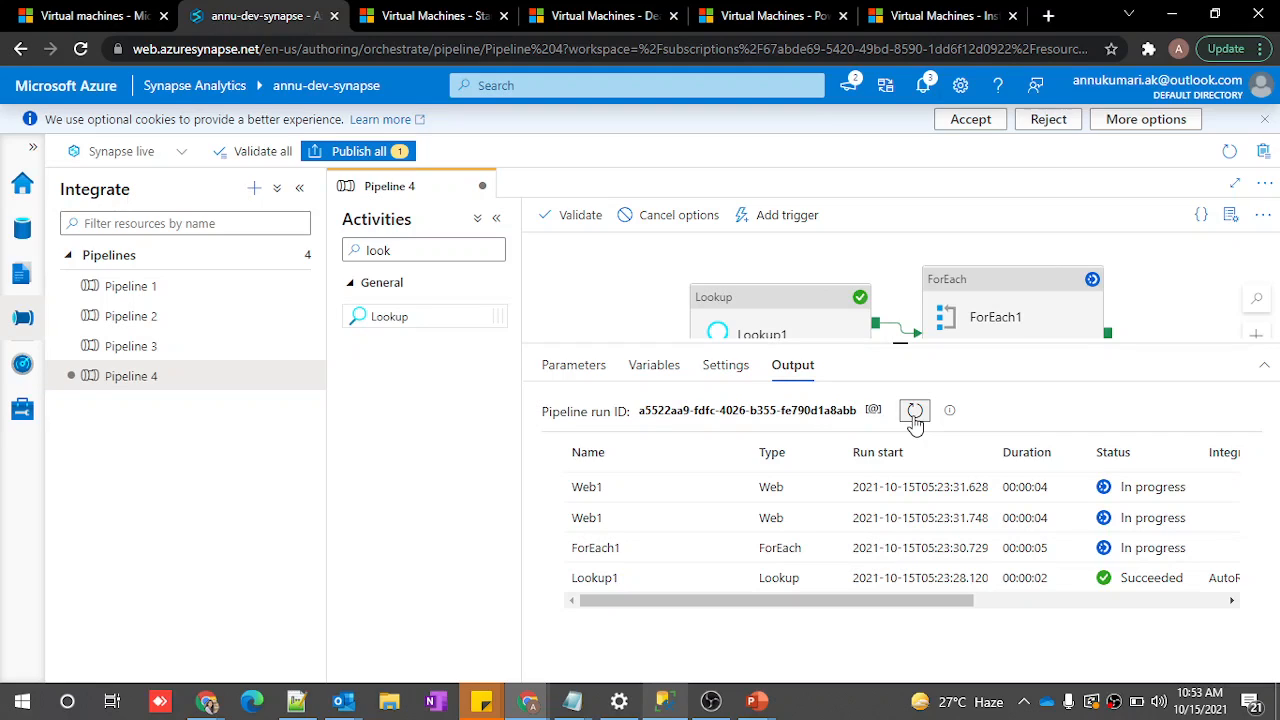
click(914, 413)
click(914, 412)
Switch to SQL Server Management Studio, rerun the select on [test].[VM_StartStop], and check the Status values of both VMs
mouse_move(686, 708)
click(682, 620)
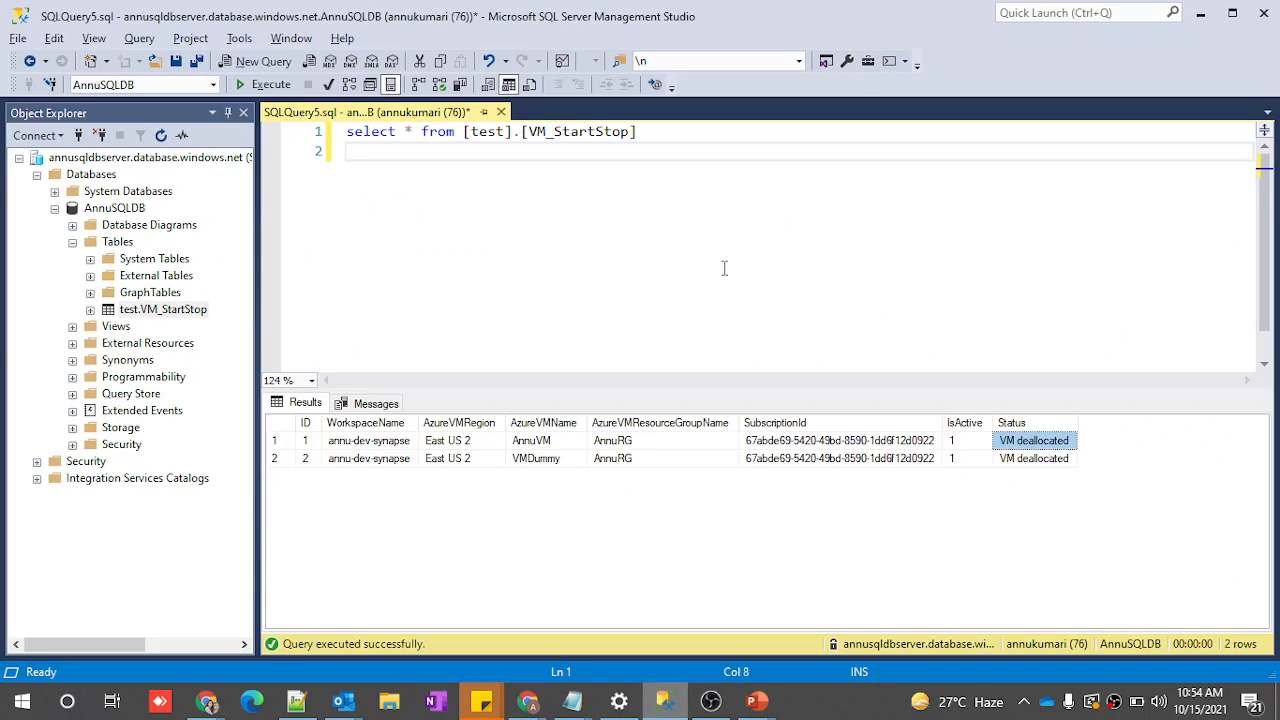
click(272, 84)
click(803, 263)
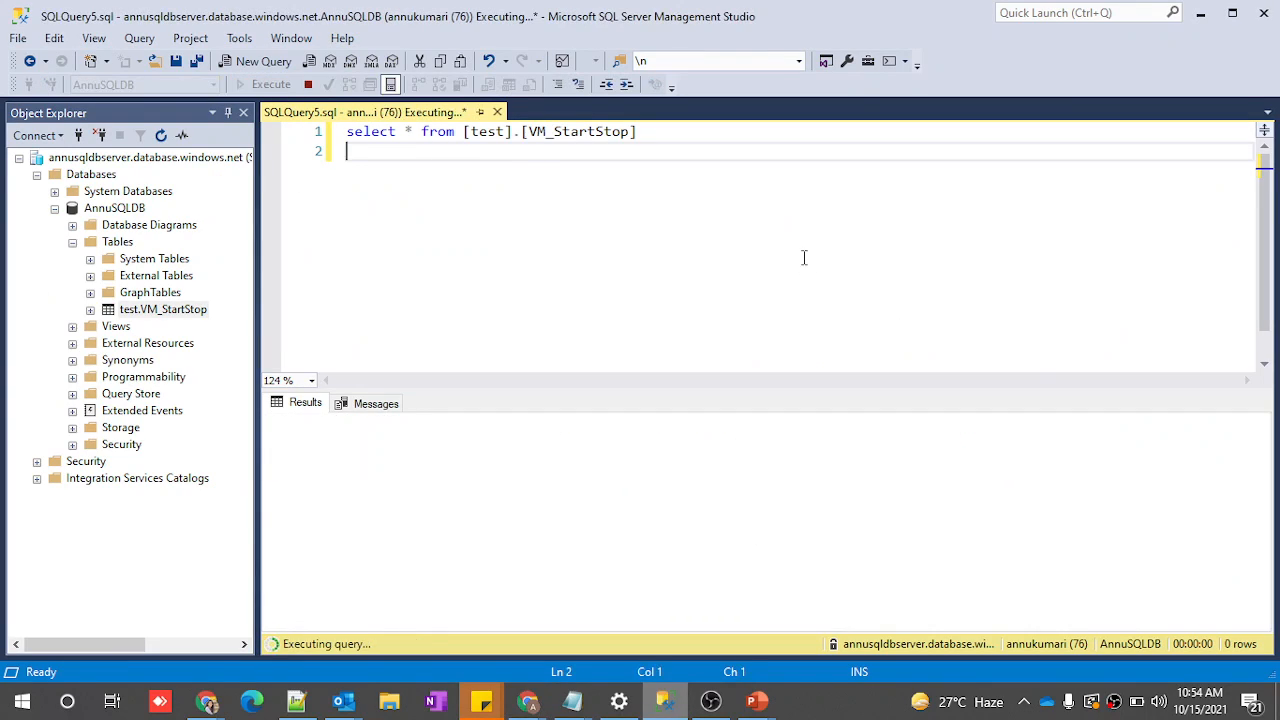
click(1039, 446)
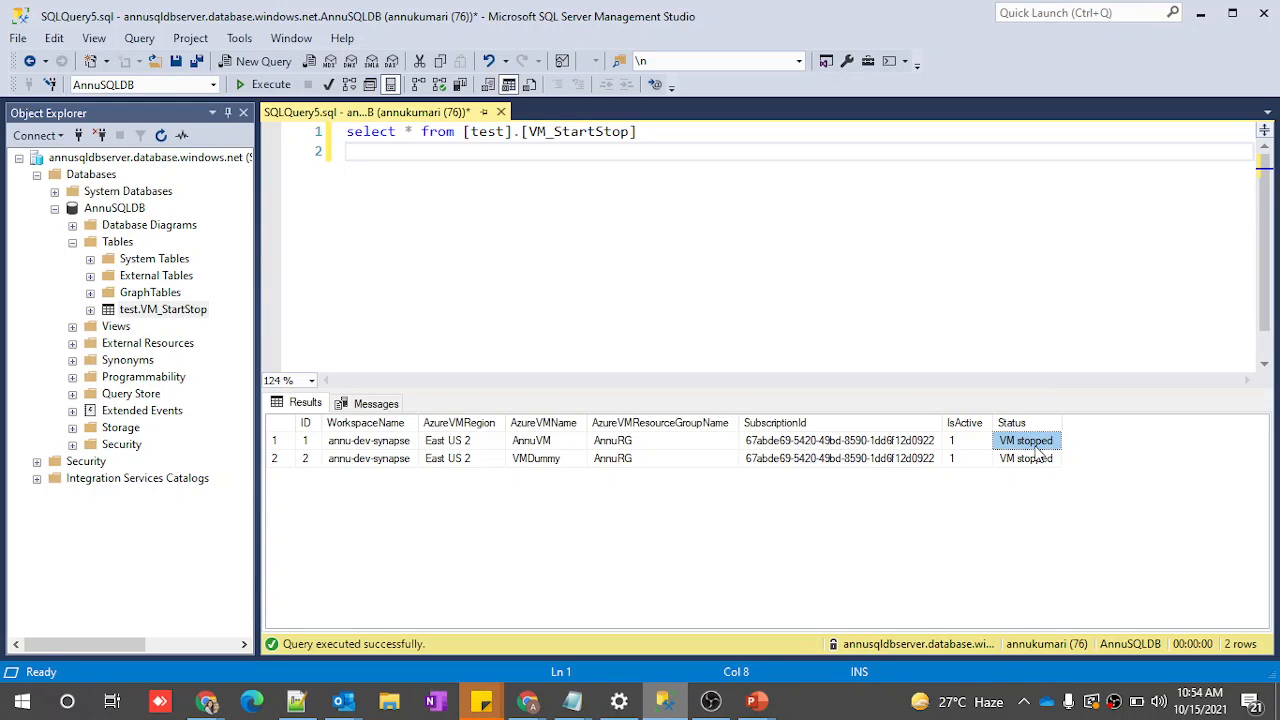
Switch to the Azure portal's Virtual machines list, refresh it, and compare the status of AnnuVM and VMDummy
key(alt+Tab)
click(100, 15)
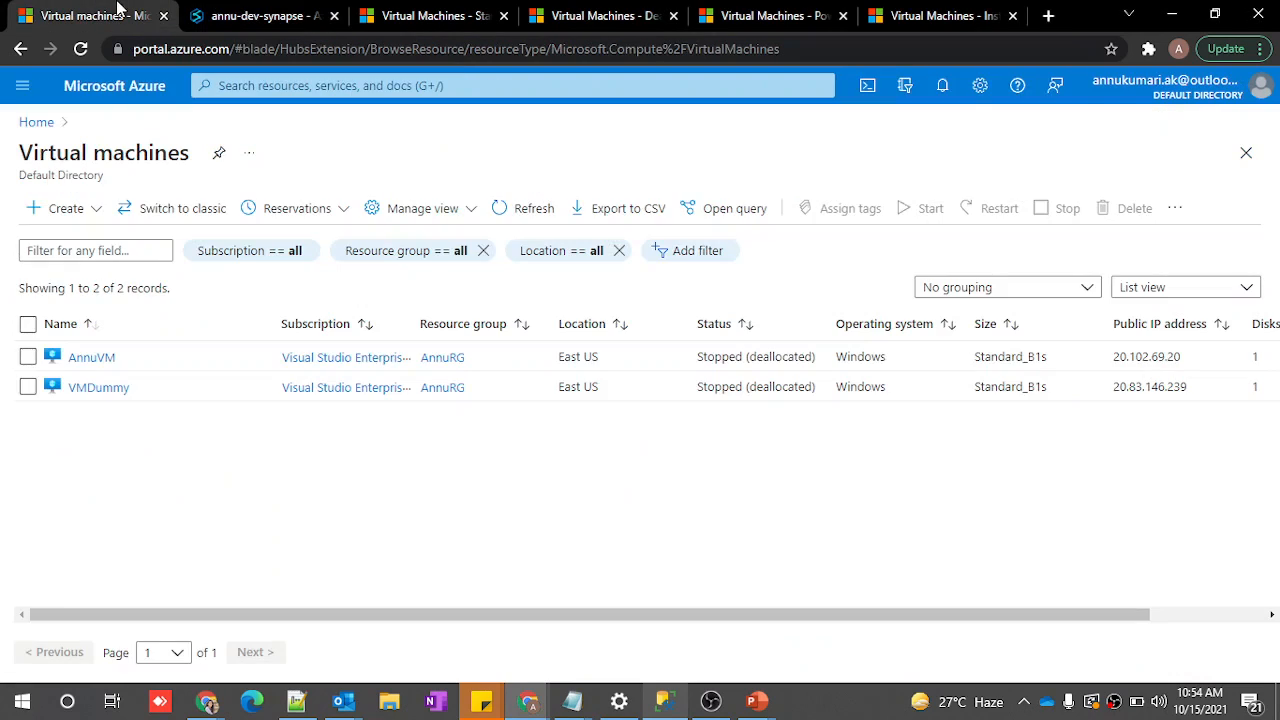
drag(699, 362, 815, 358)
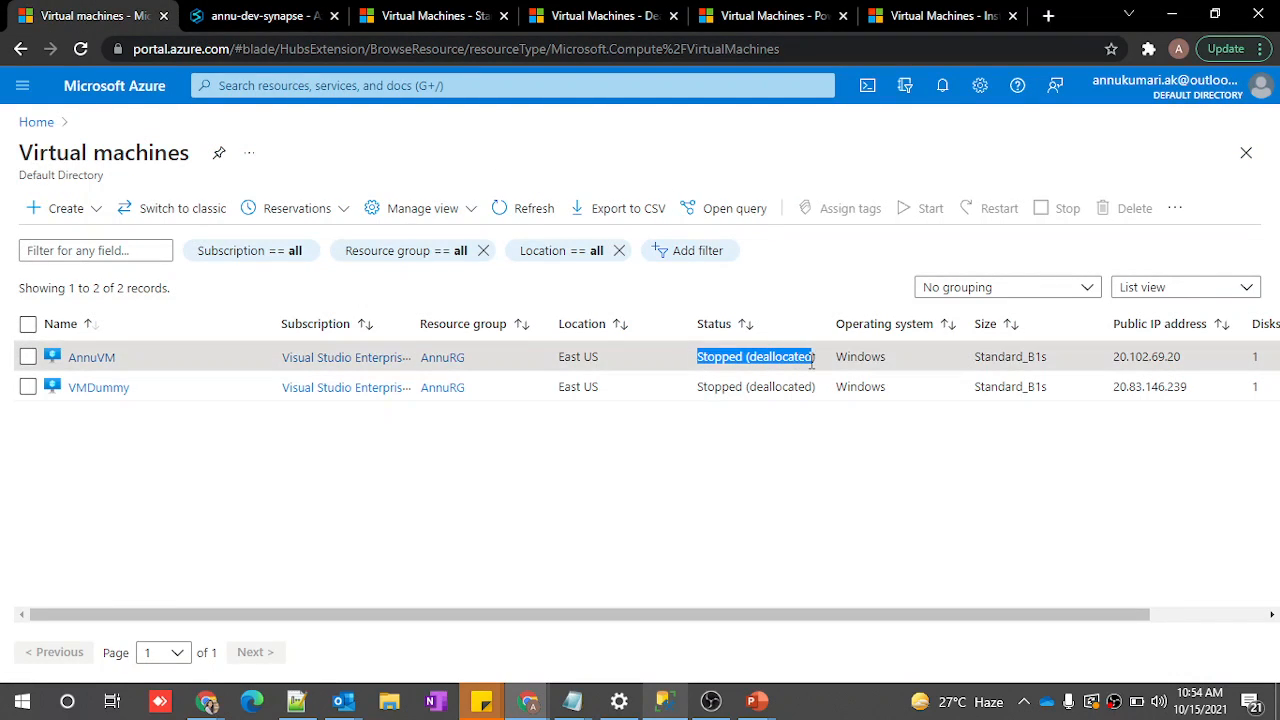
click(503, 208)
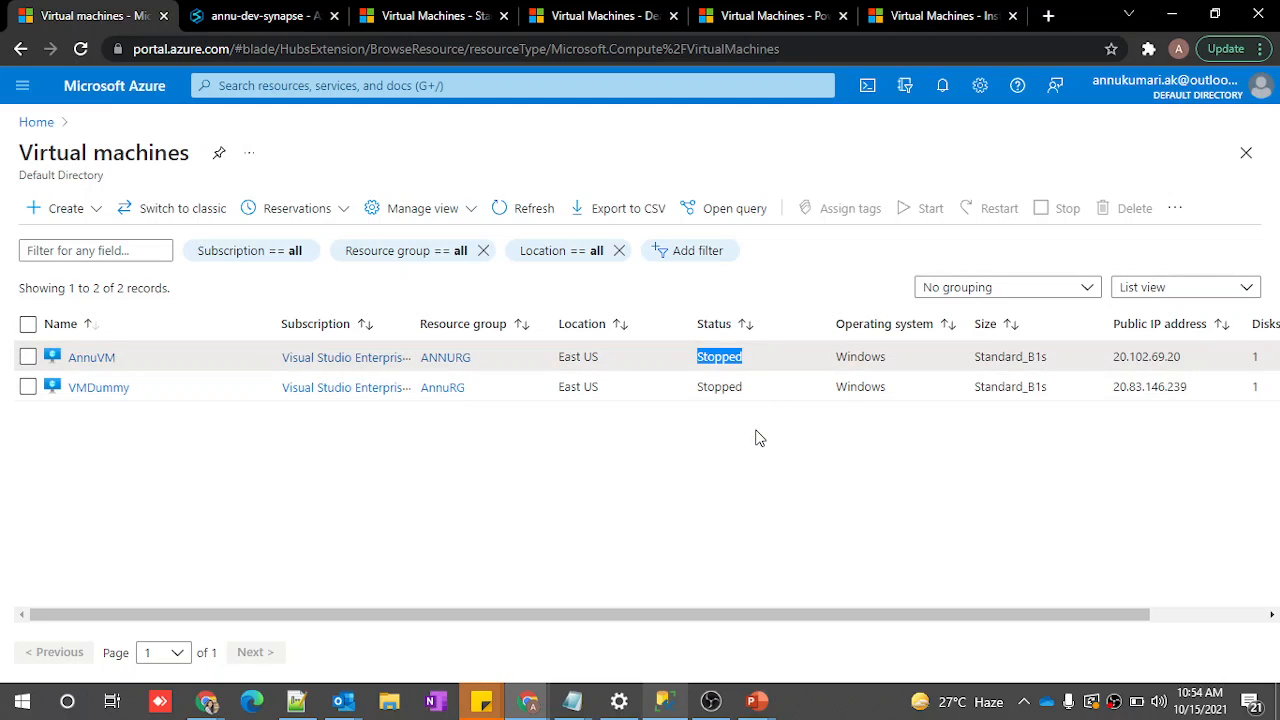
click(713, 362)
drag(697, 362, 750, 360)
Return to Synapse Studio, examine the request URL in the input of the earlier-listed Web1 run for VMDummy, and close the input
click(250, 12)
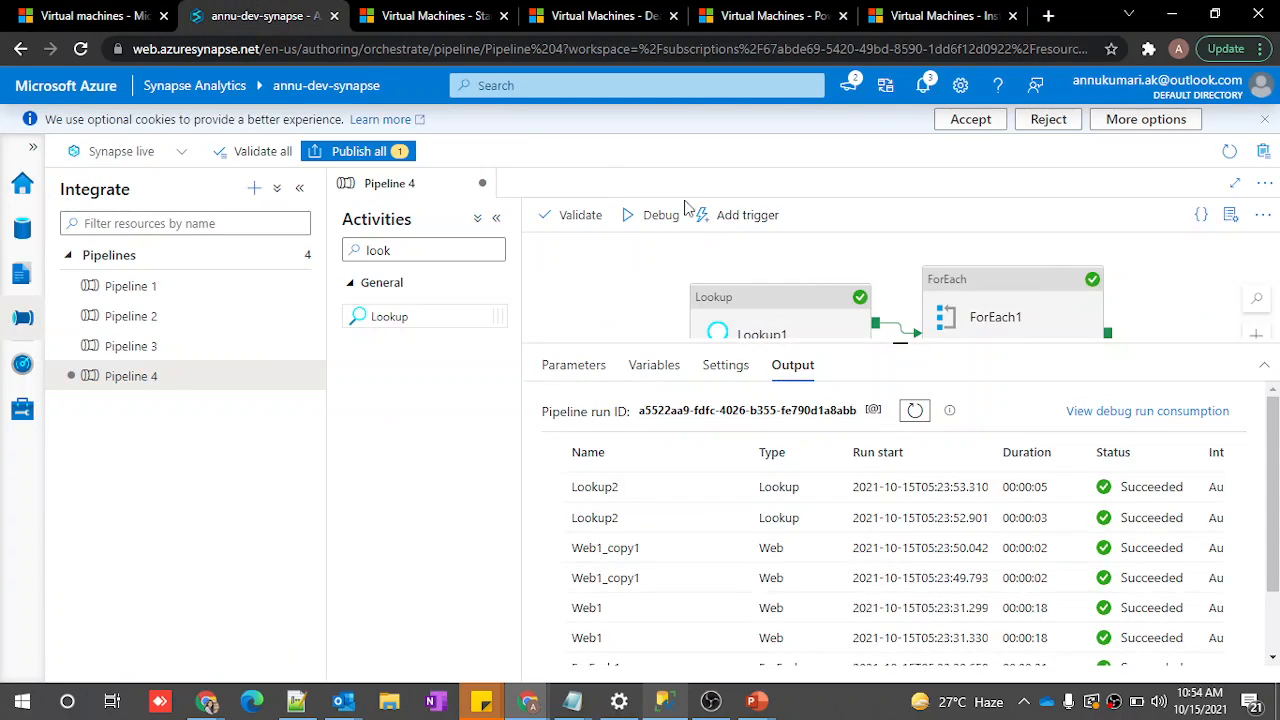
scroll(745, 613, down, 3)
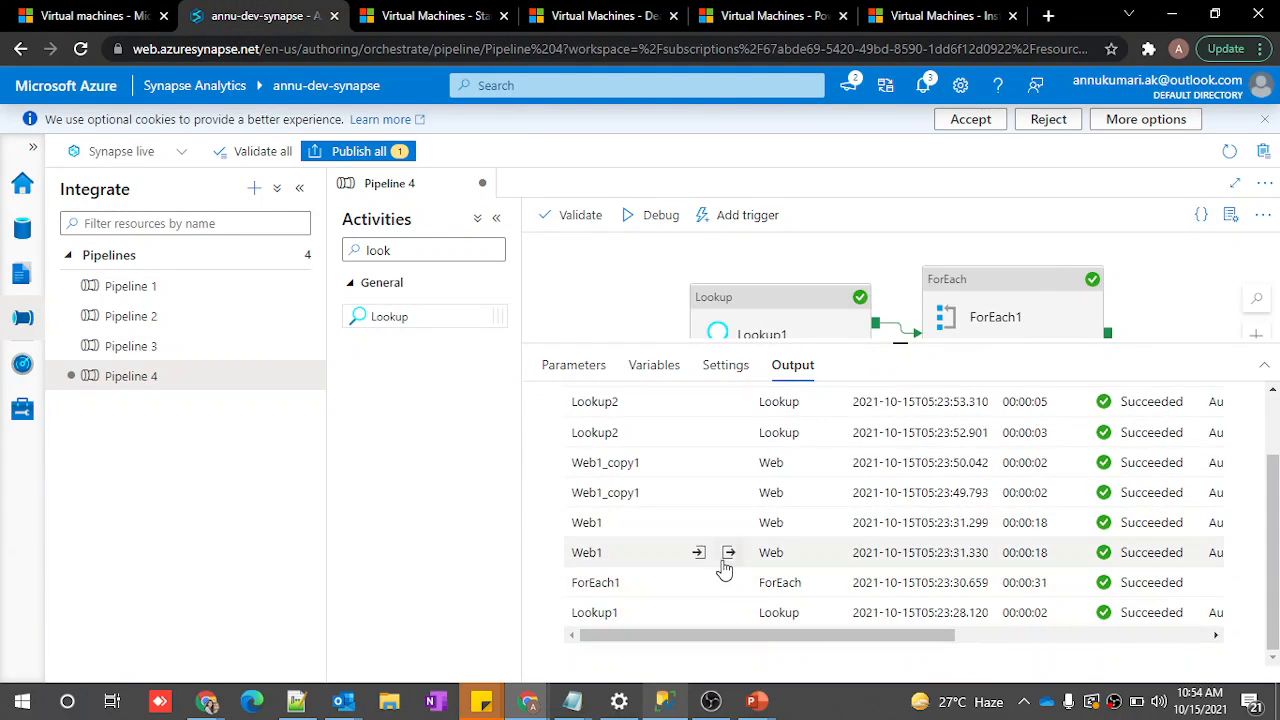
click(699, 552)
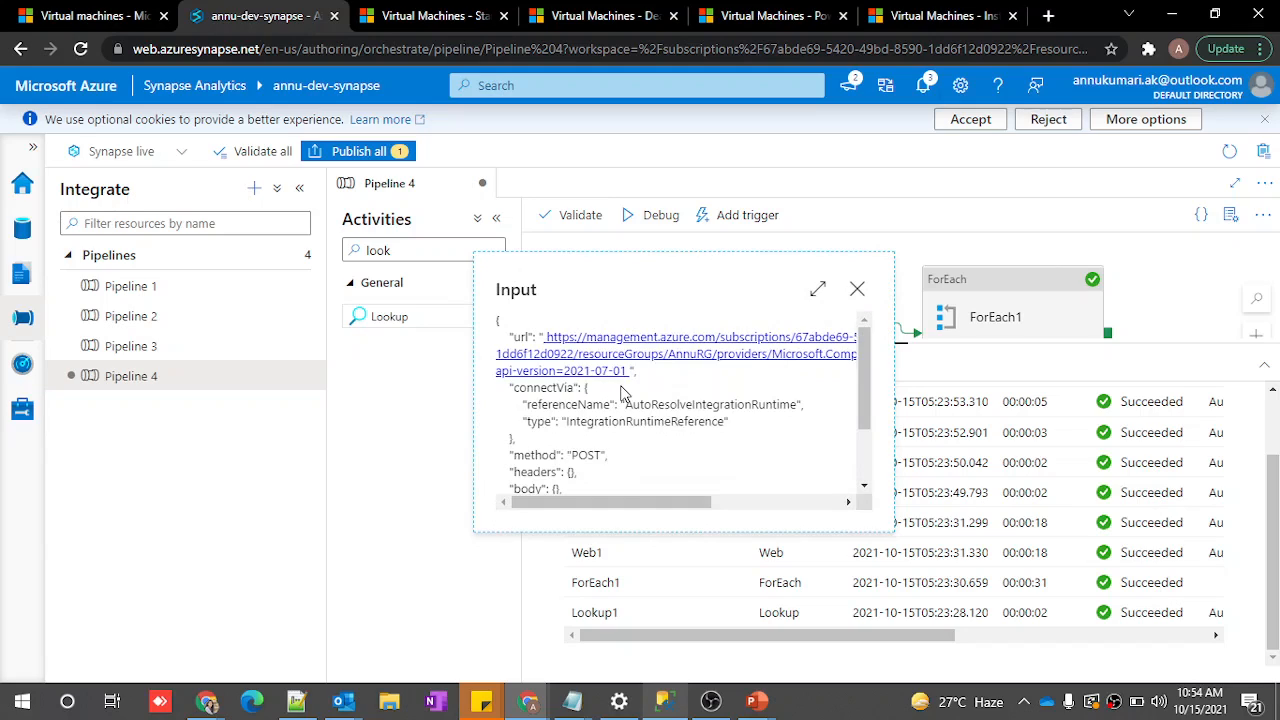
scroll(622, 393, right, 4)
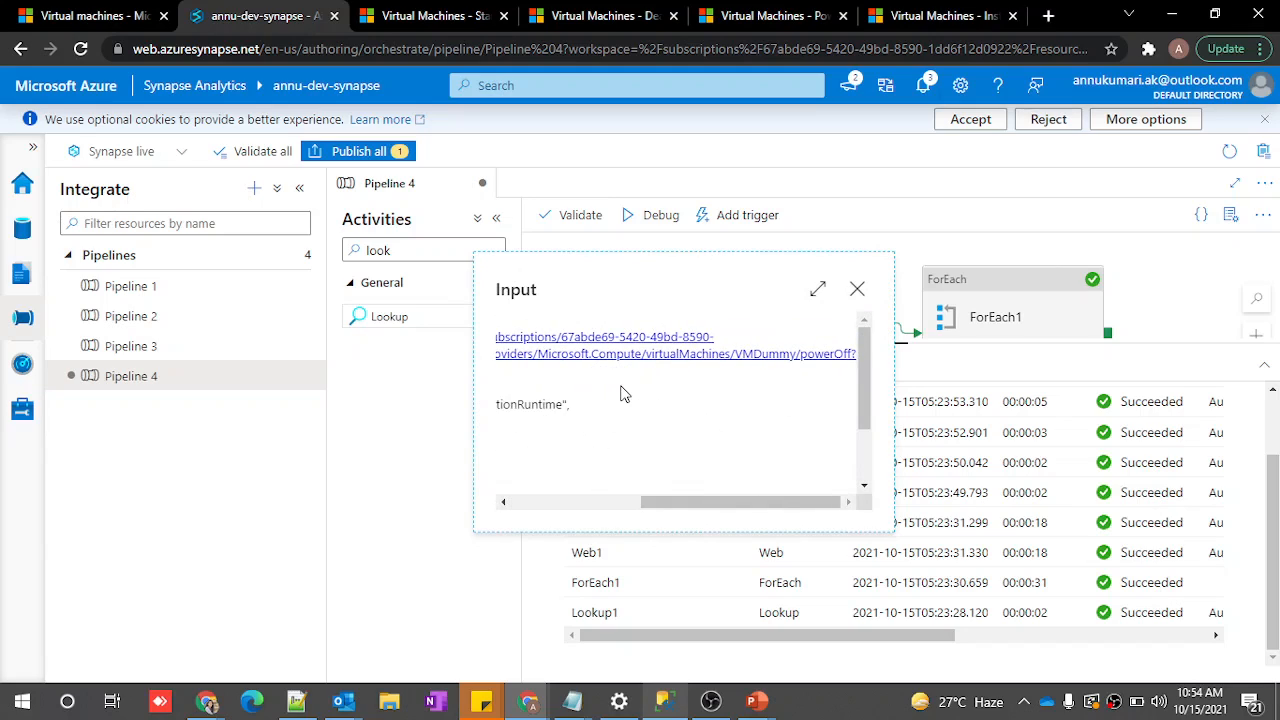
click(856, 292)
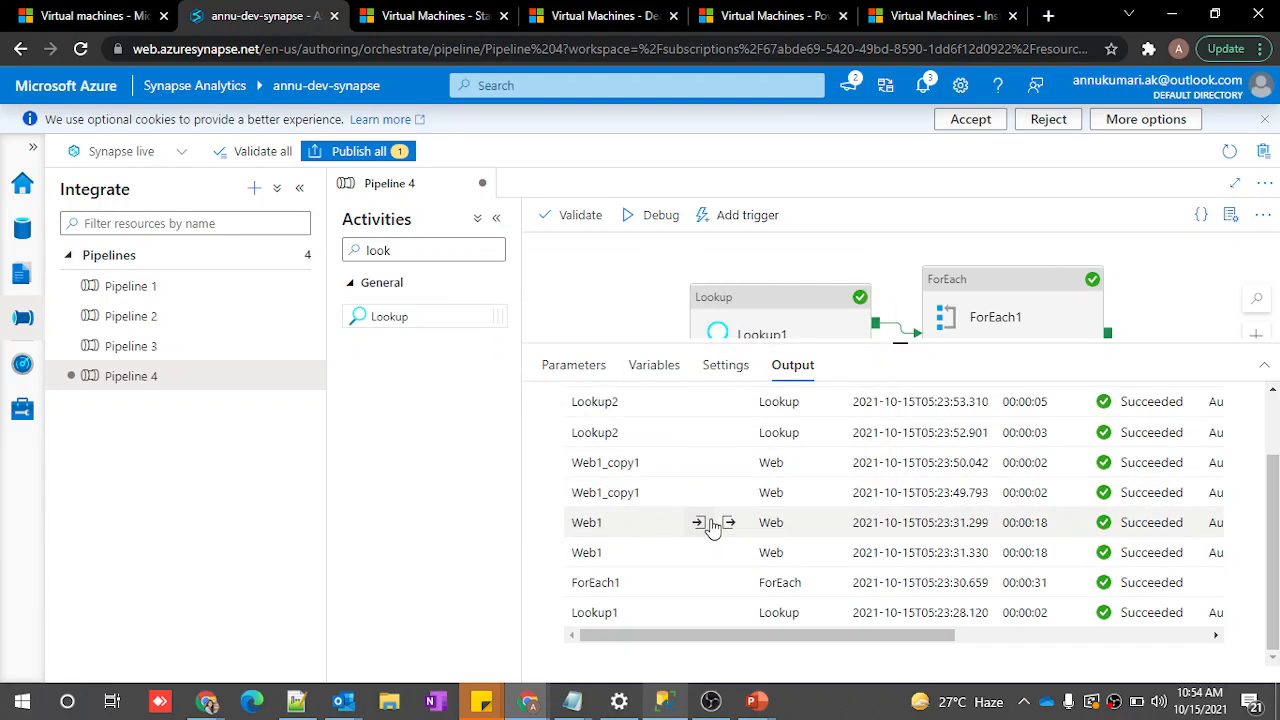
scroll(711, 527, up, 2)
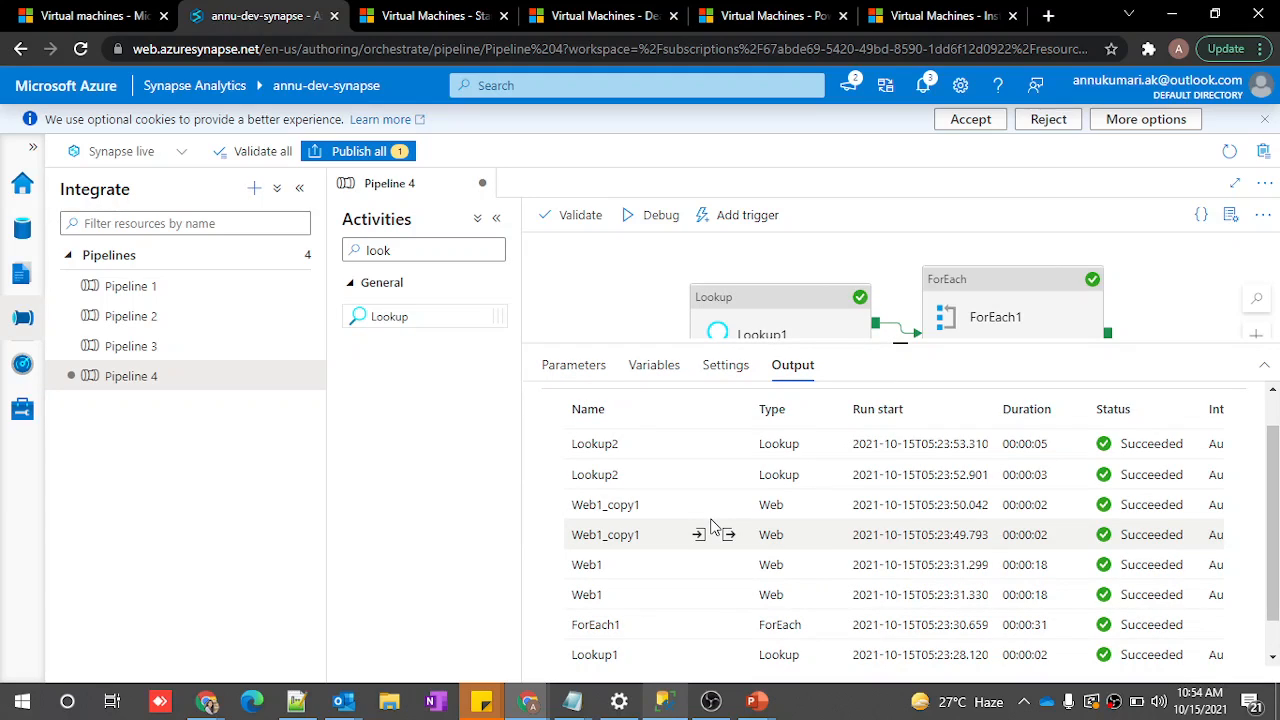
scroll(711, 527, up, 1)
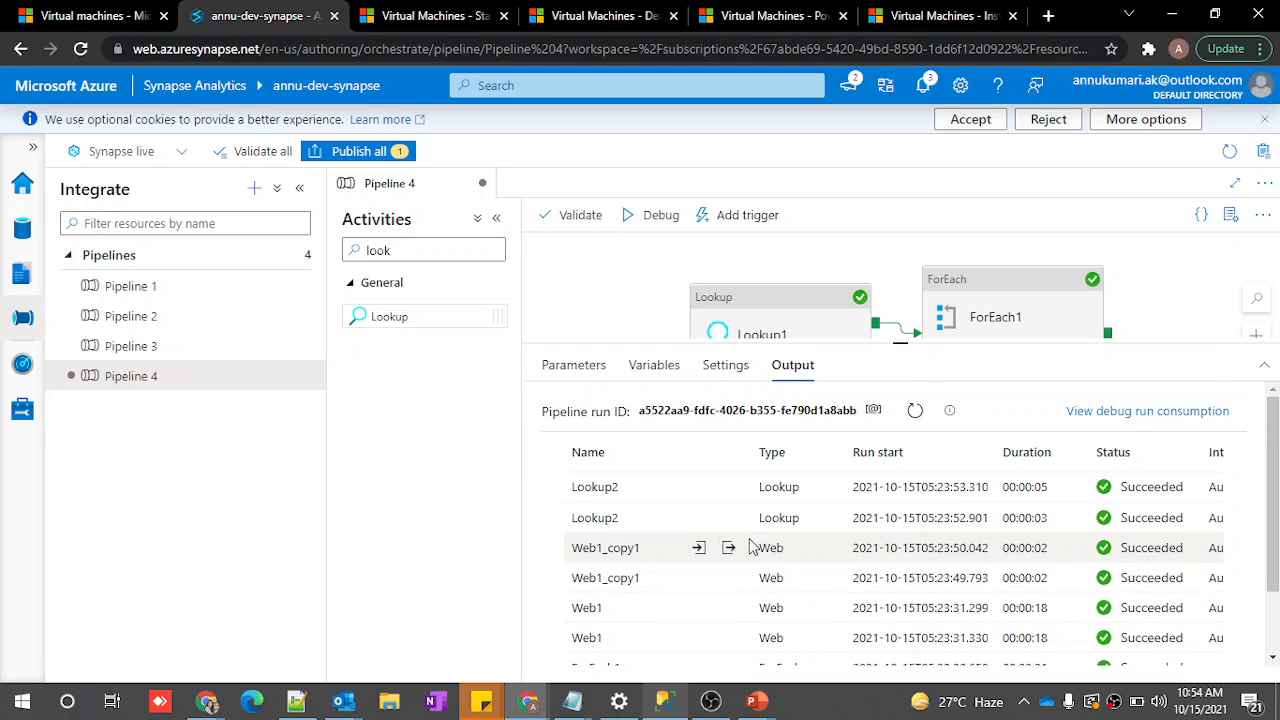
scroll(752, 545, down, 2)
key(alt+Tab)
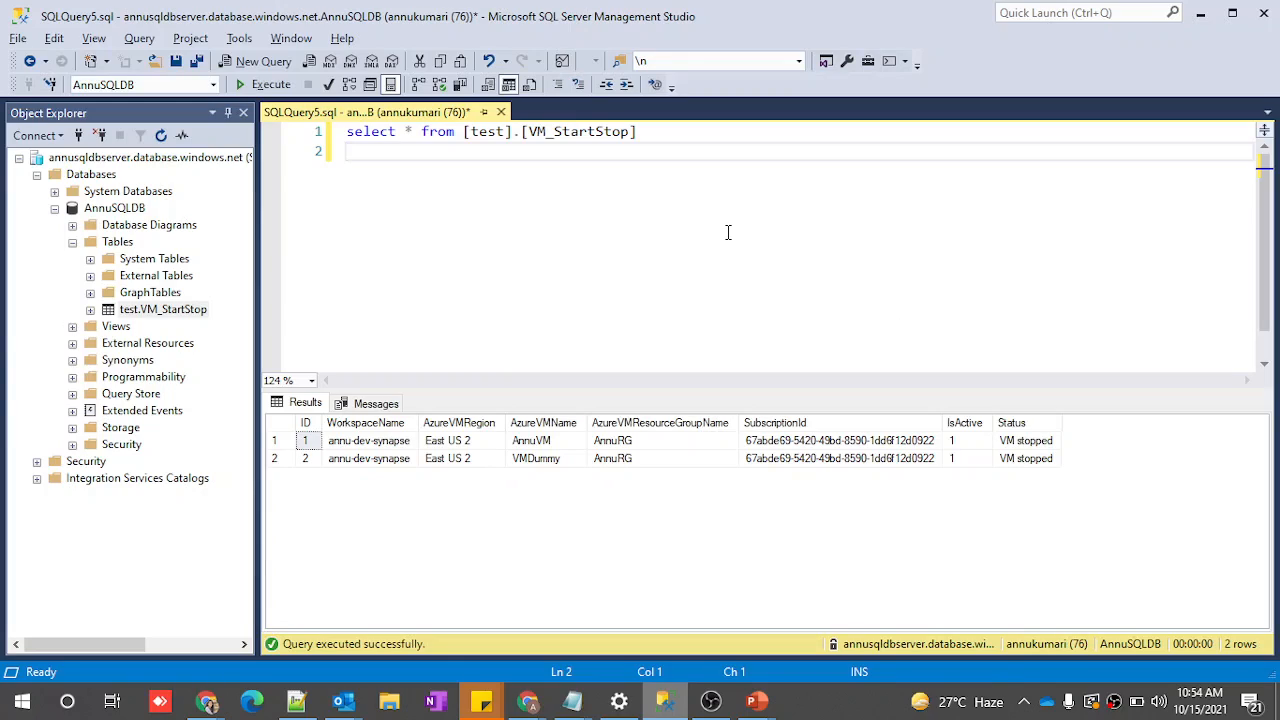
key(alt+Tab)
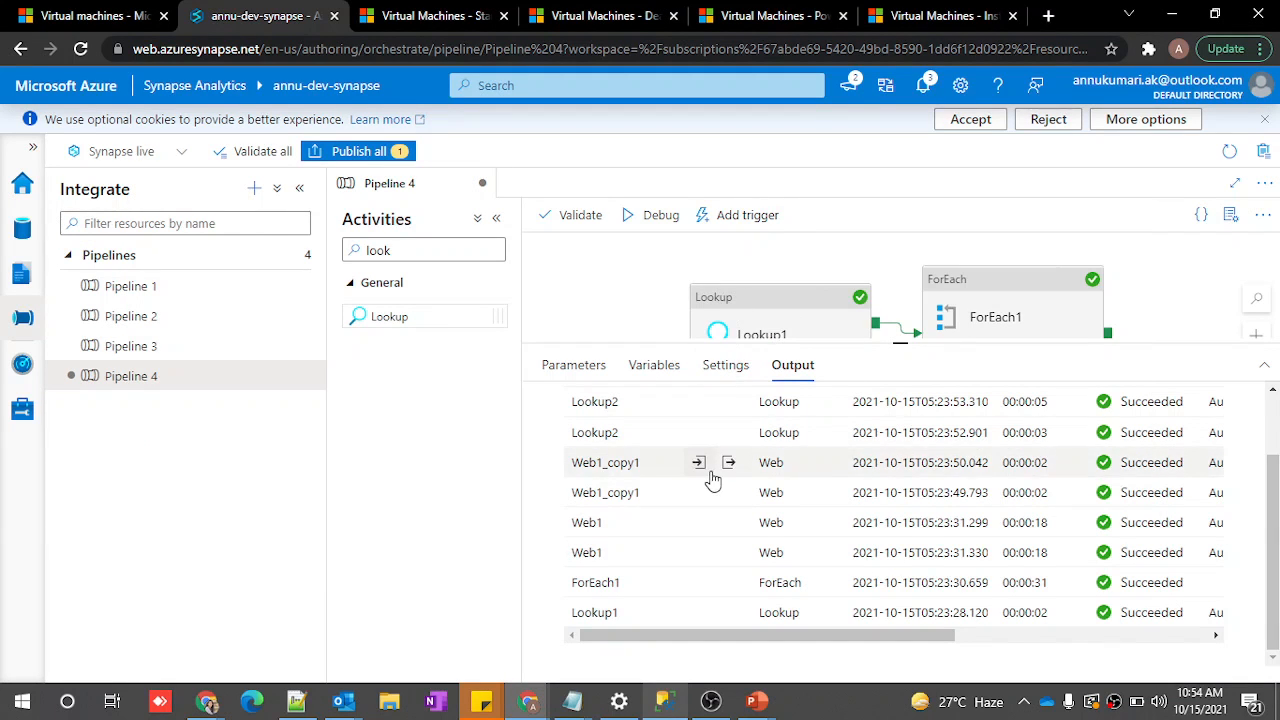
mouse_move(756, 701)
click(799, 650)
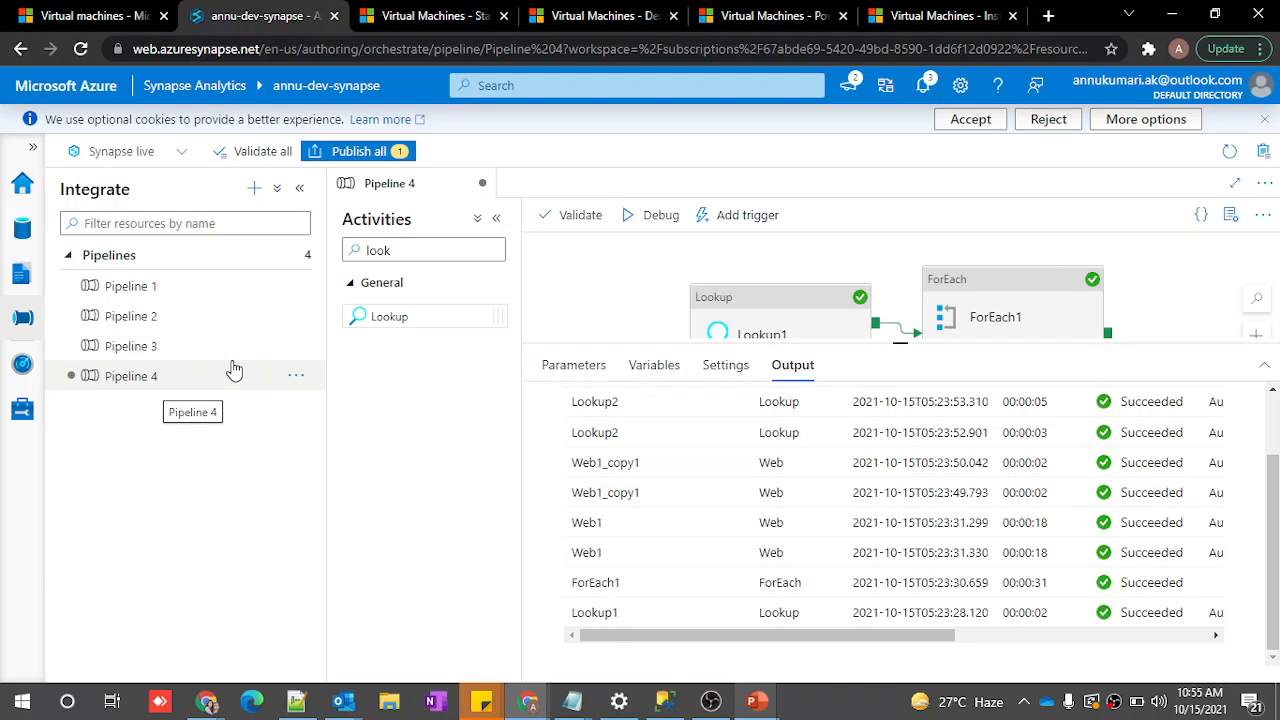
Open Pipeline 1, add Pipeline 4 as an Execute Pipeline activity ahead of GetList, and connect its success output to GetList
click(244, 298)
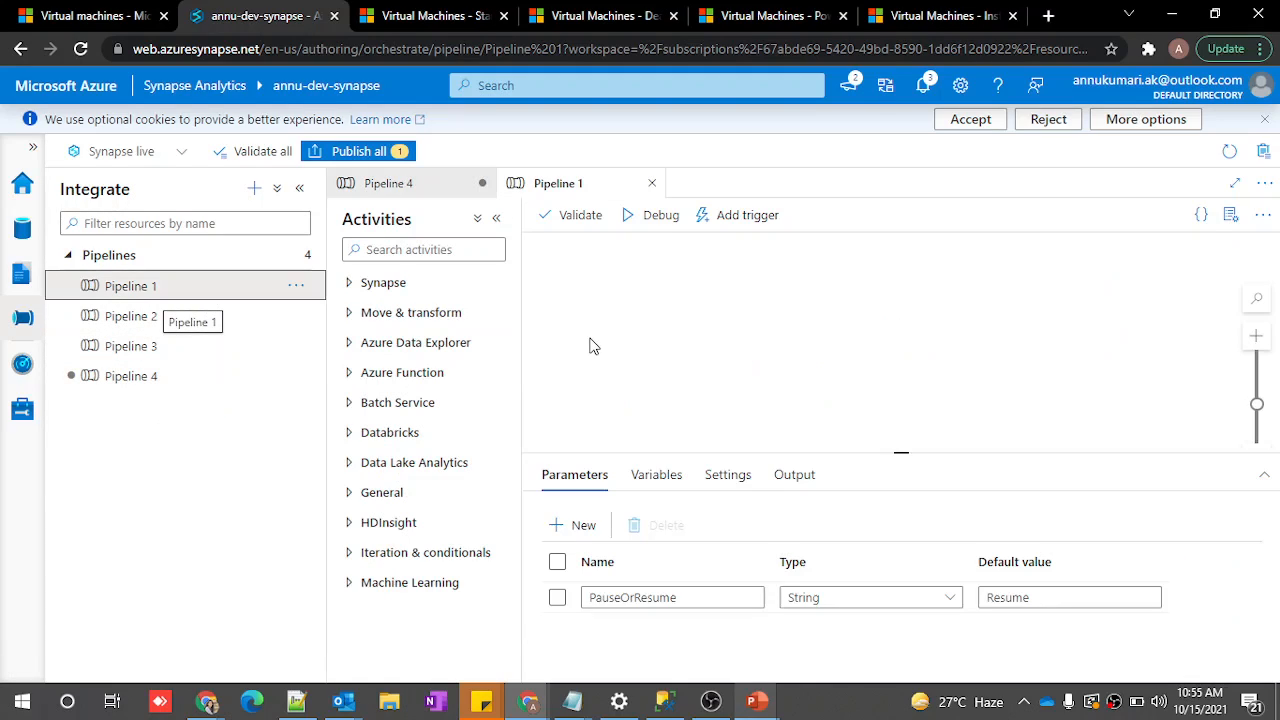
drag(114, 380, 604, 342)
drag(697, 312, 820, 320)
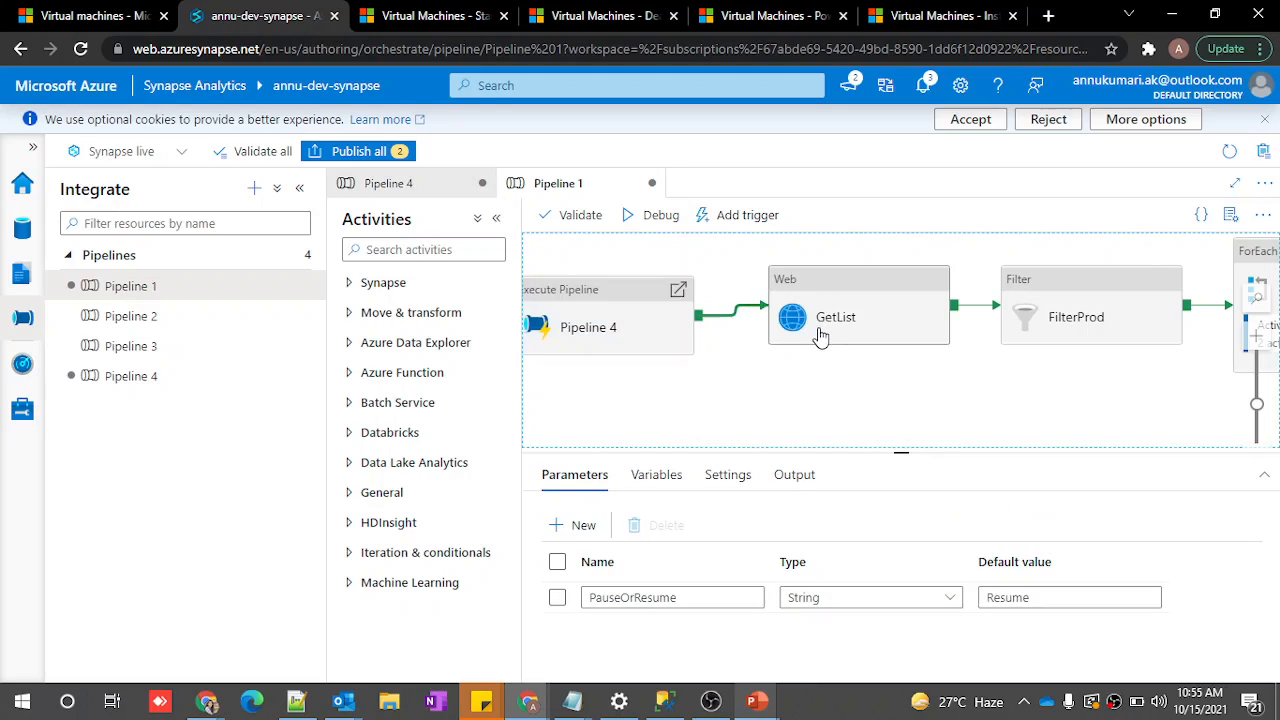
Set the Command parameter of the Execute Pipeline activity ahead of GetList to start
click(603, 330)
click(609, 478)
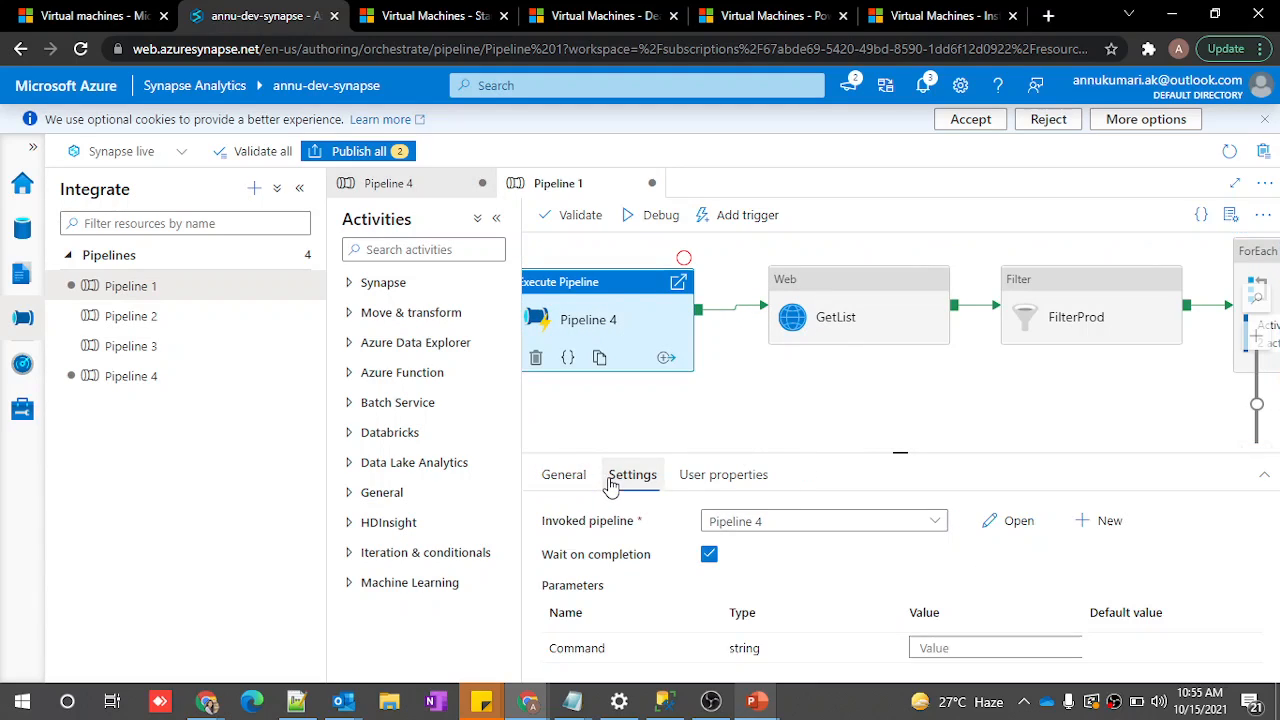
click(929, 648)
text(star)
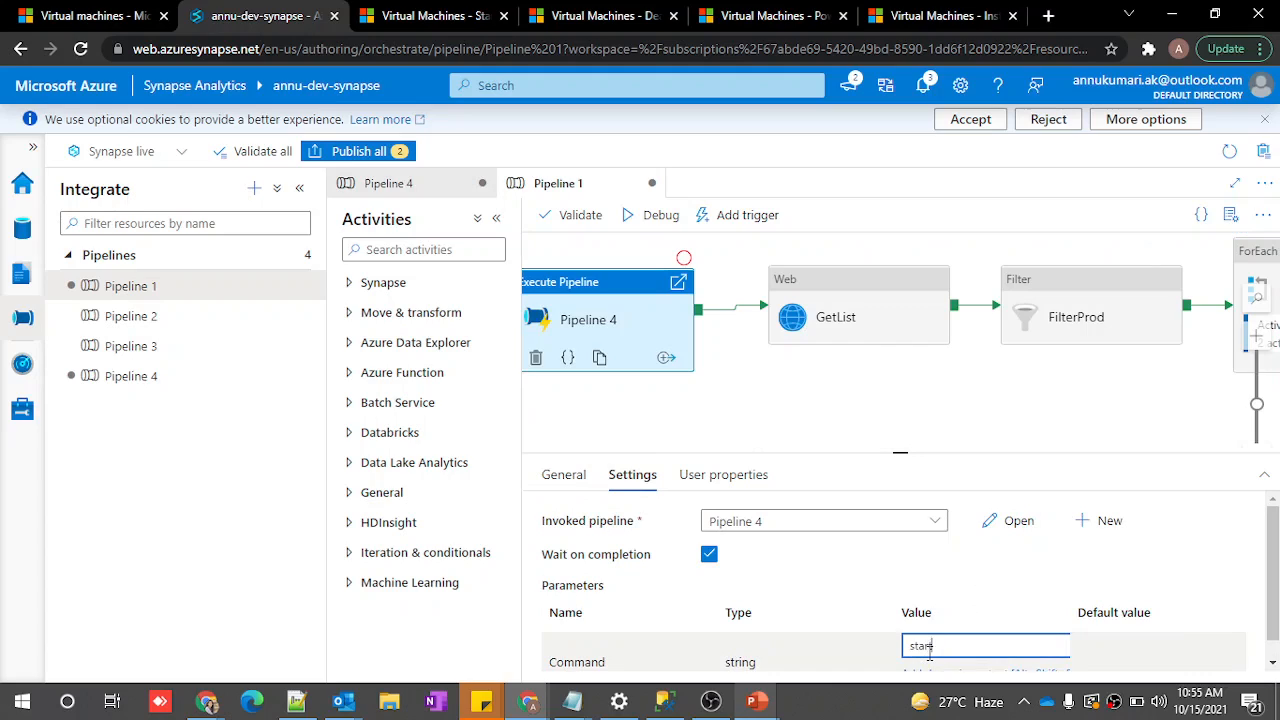
text(t)
click(877, 407)
Add Pipeline 4 again as an Execute Pipeline activity after ForEachDedSQLPool and connect the ForEach's success output to it
scroll(877, 407, right, 9)
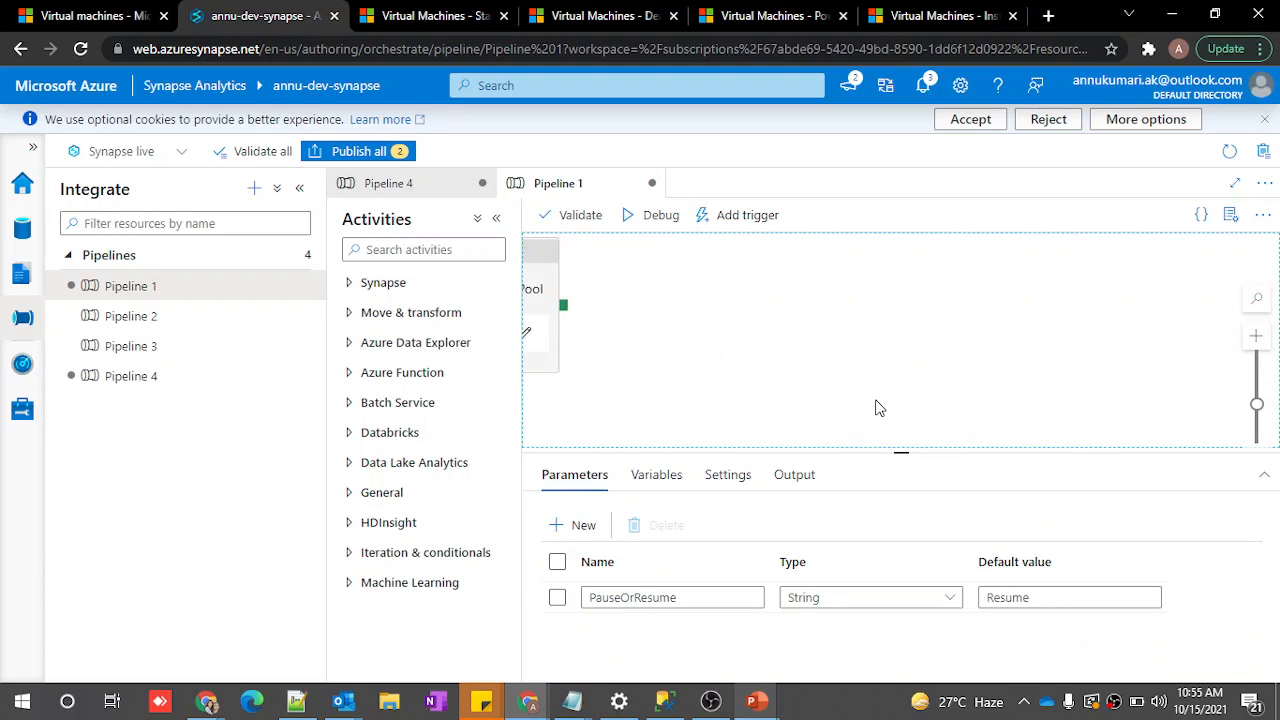
scroll(877, 407, left, 2)
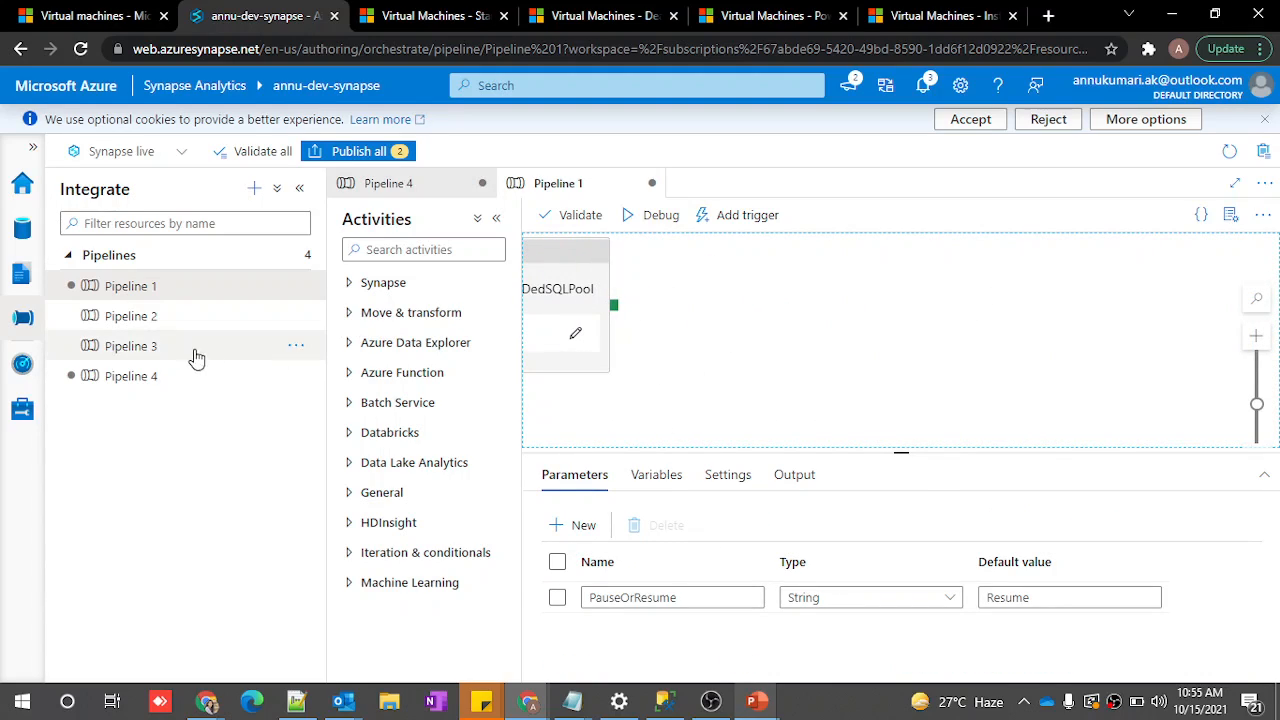
drag(166, 371, 796, 312)
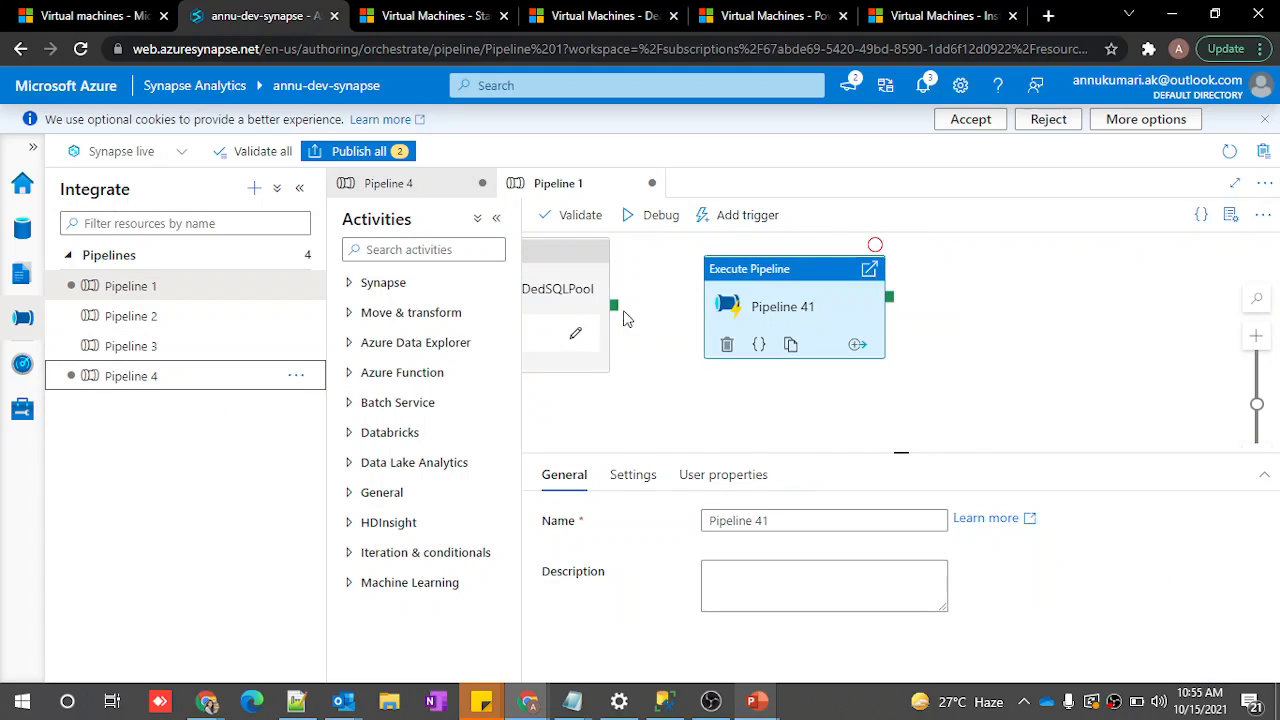
drag(614, 304, 823, 323)
click(823, 323)
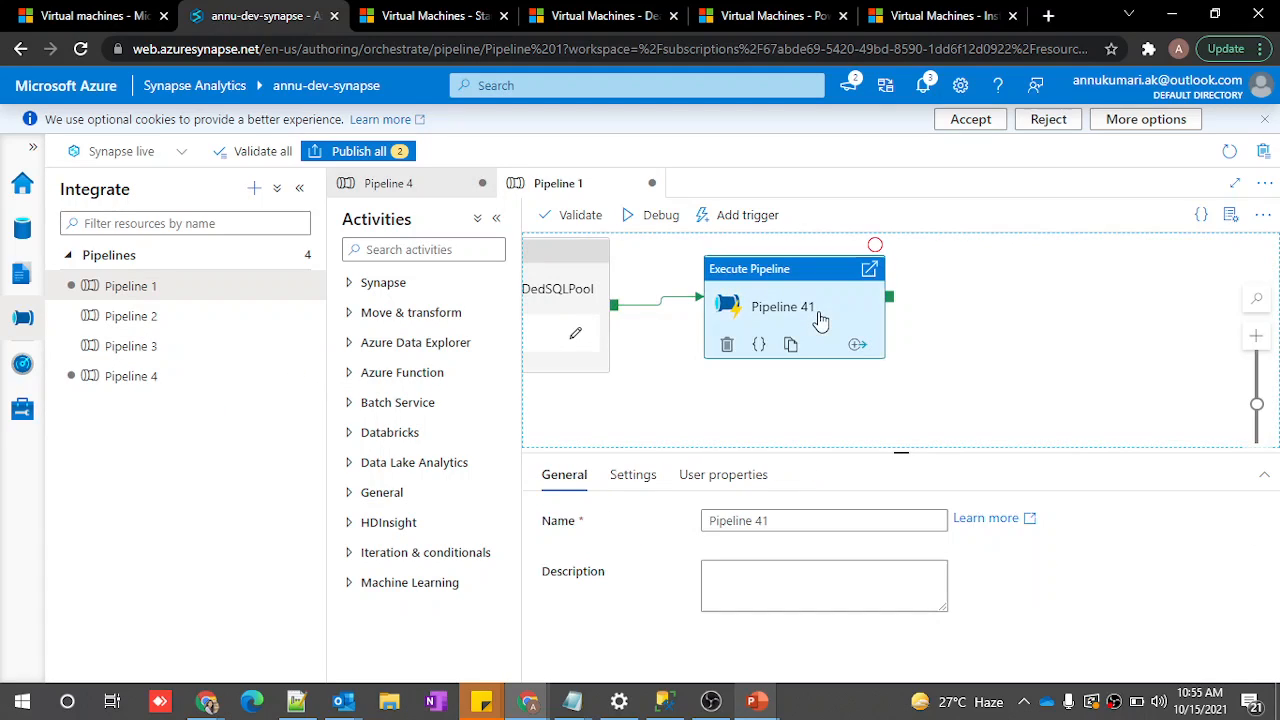
Set the Command parameter of the Execute Pipeline activity following ForEachDedSQLPool to deallocate
click(650, 482)
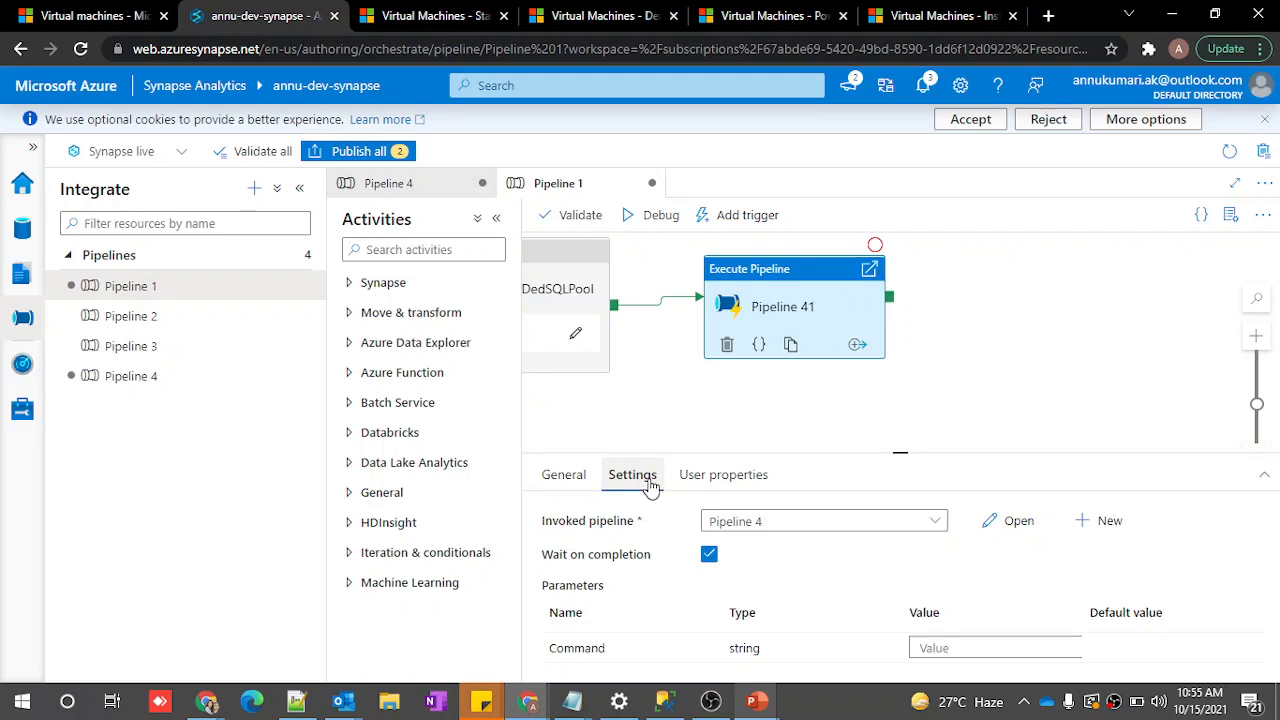
click(938, 650)
text(deallocate)
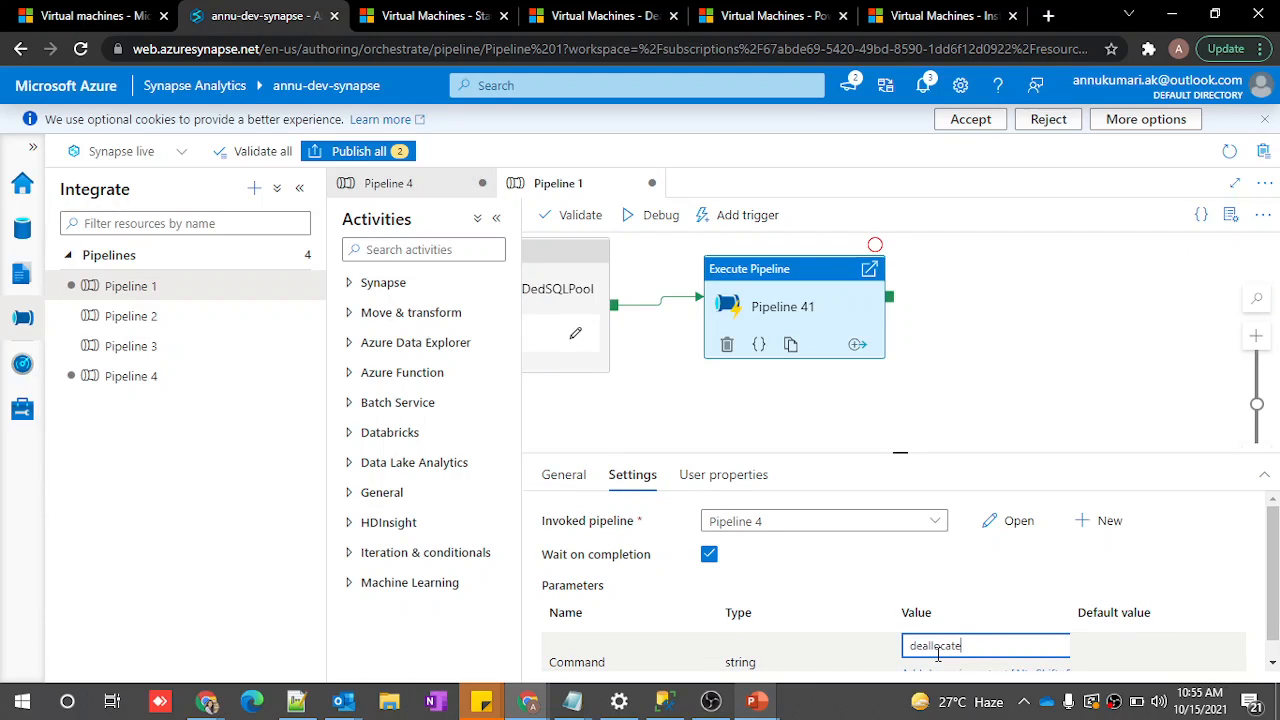
Review the Pipeline 1 activity chain and the Command setting of its first Execute Pipeline activity
scroll(818, 393, left, 4)
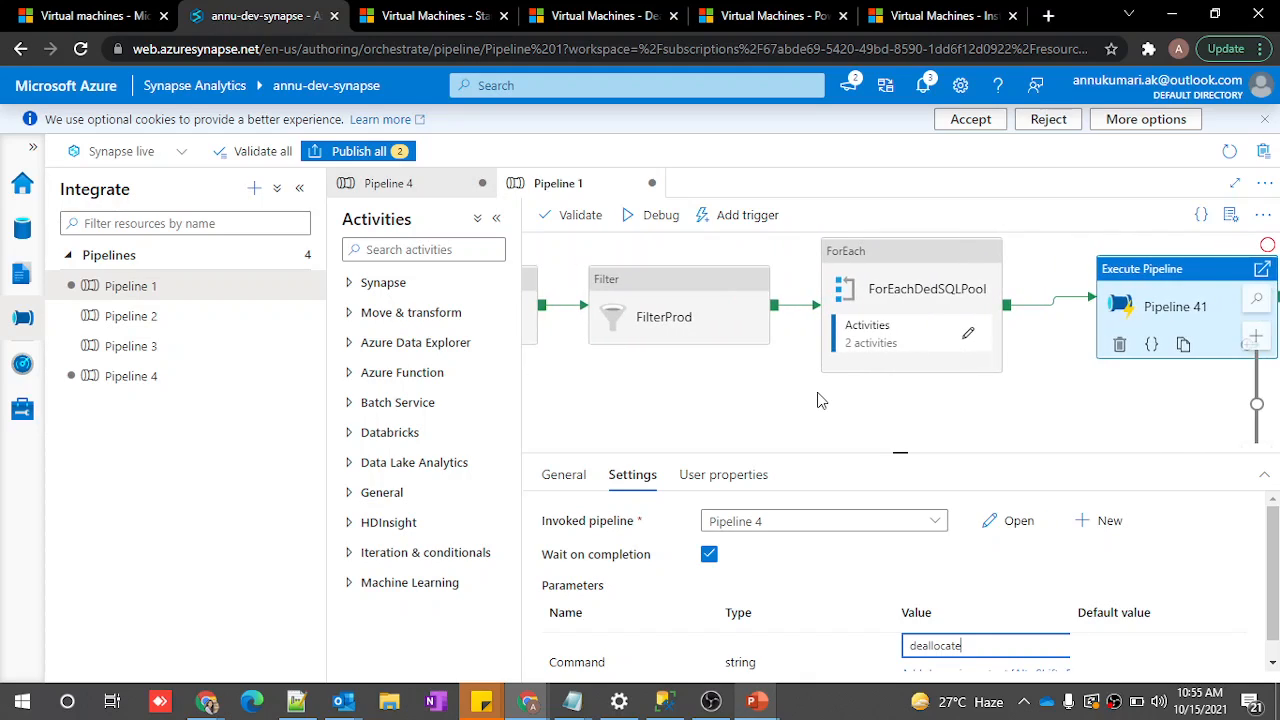
scroll(585, 372, left, 5)
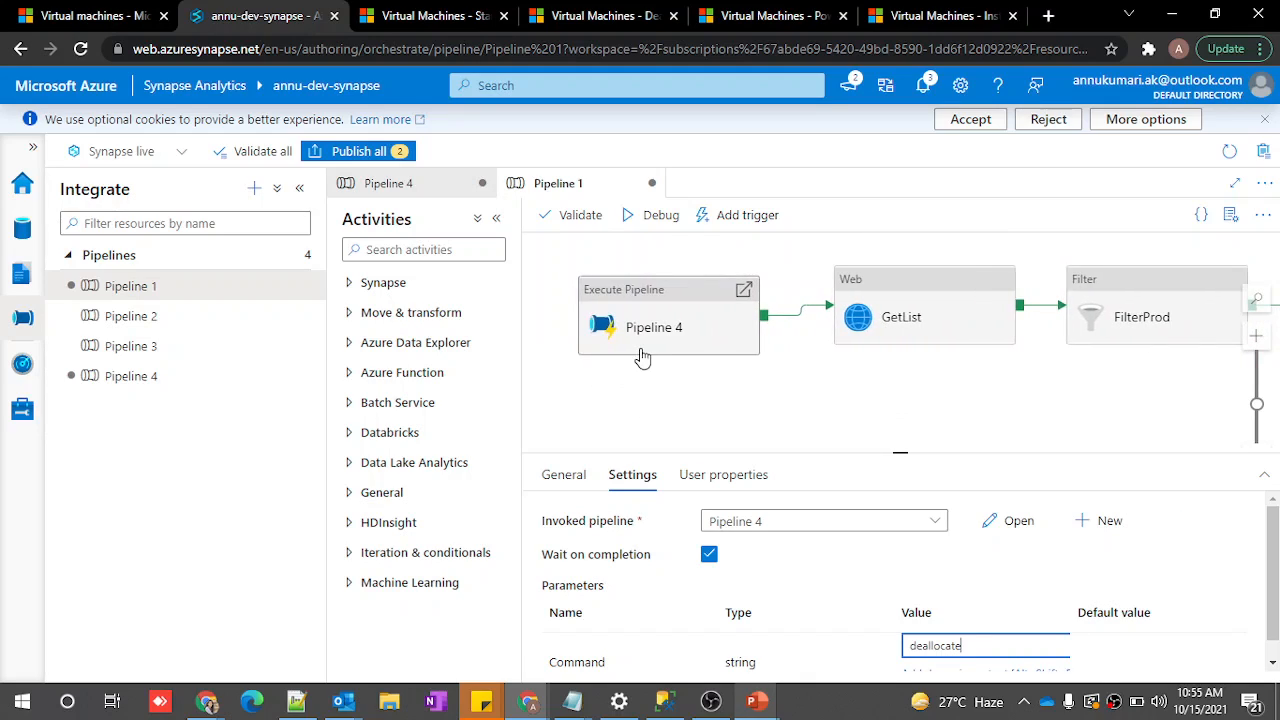
scroll(643, 358, left, 1)
click(768, 345)
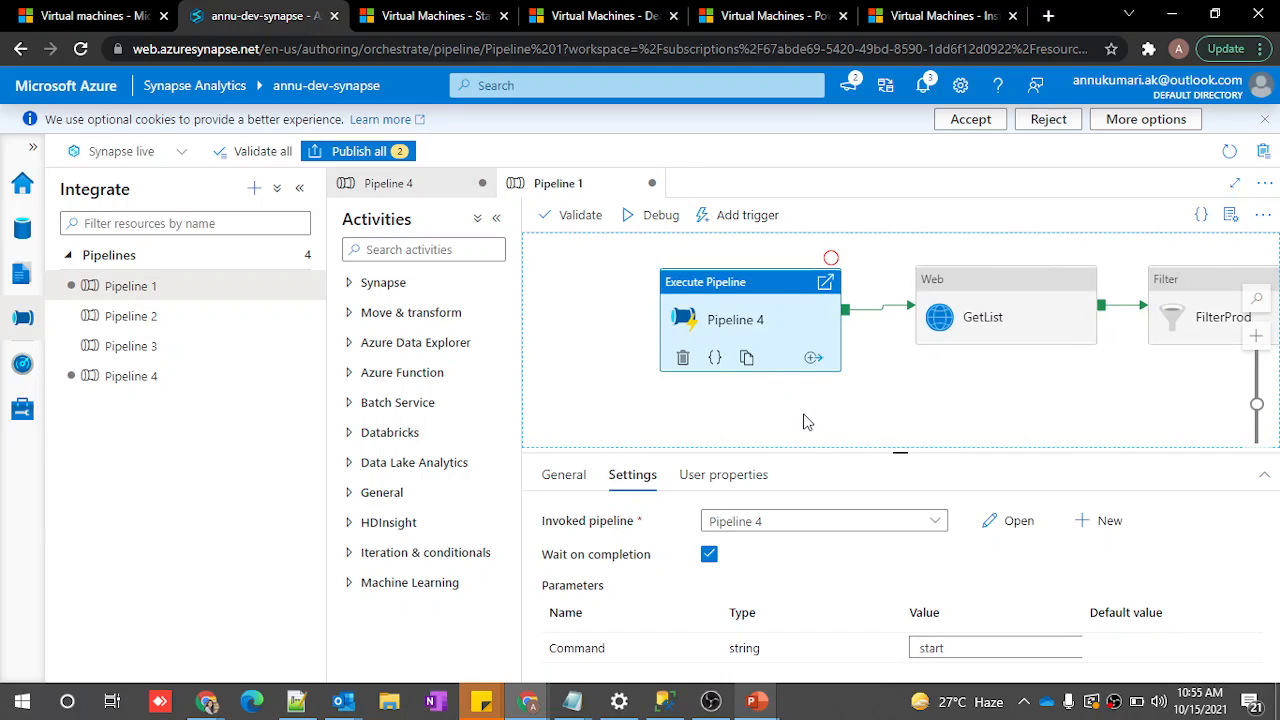
click(806, 421)
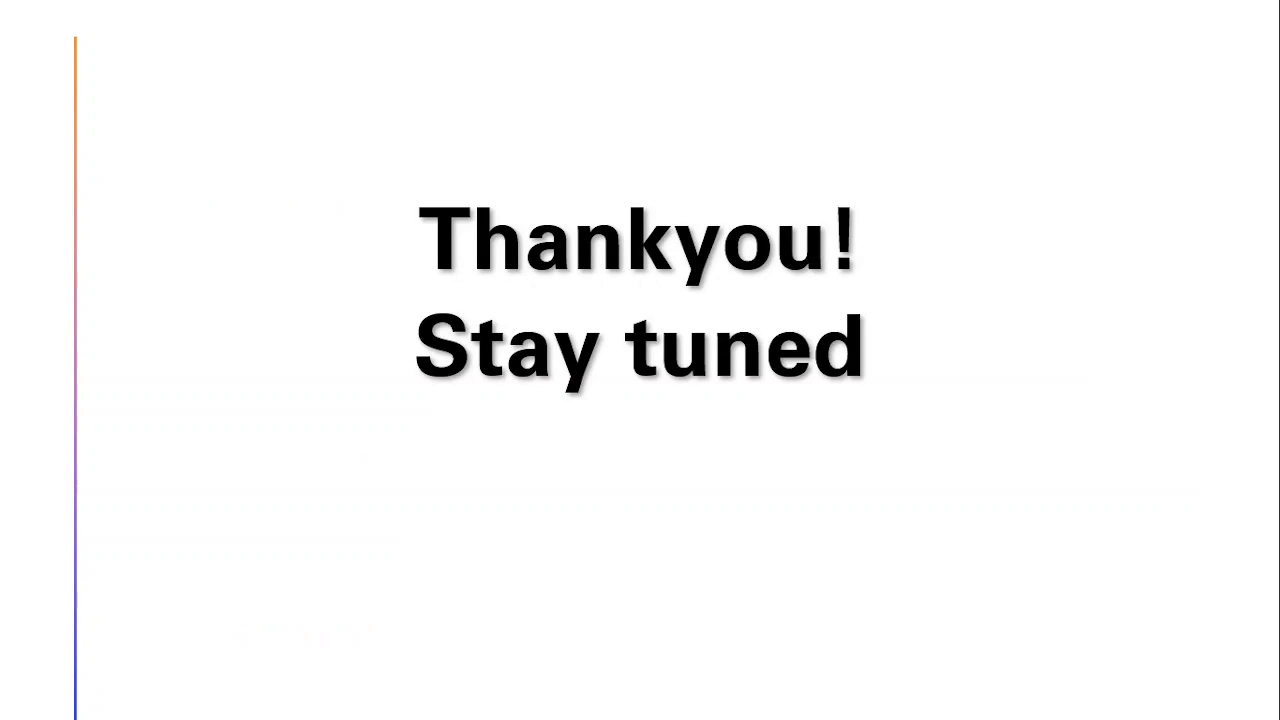